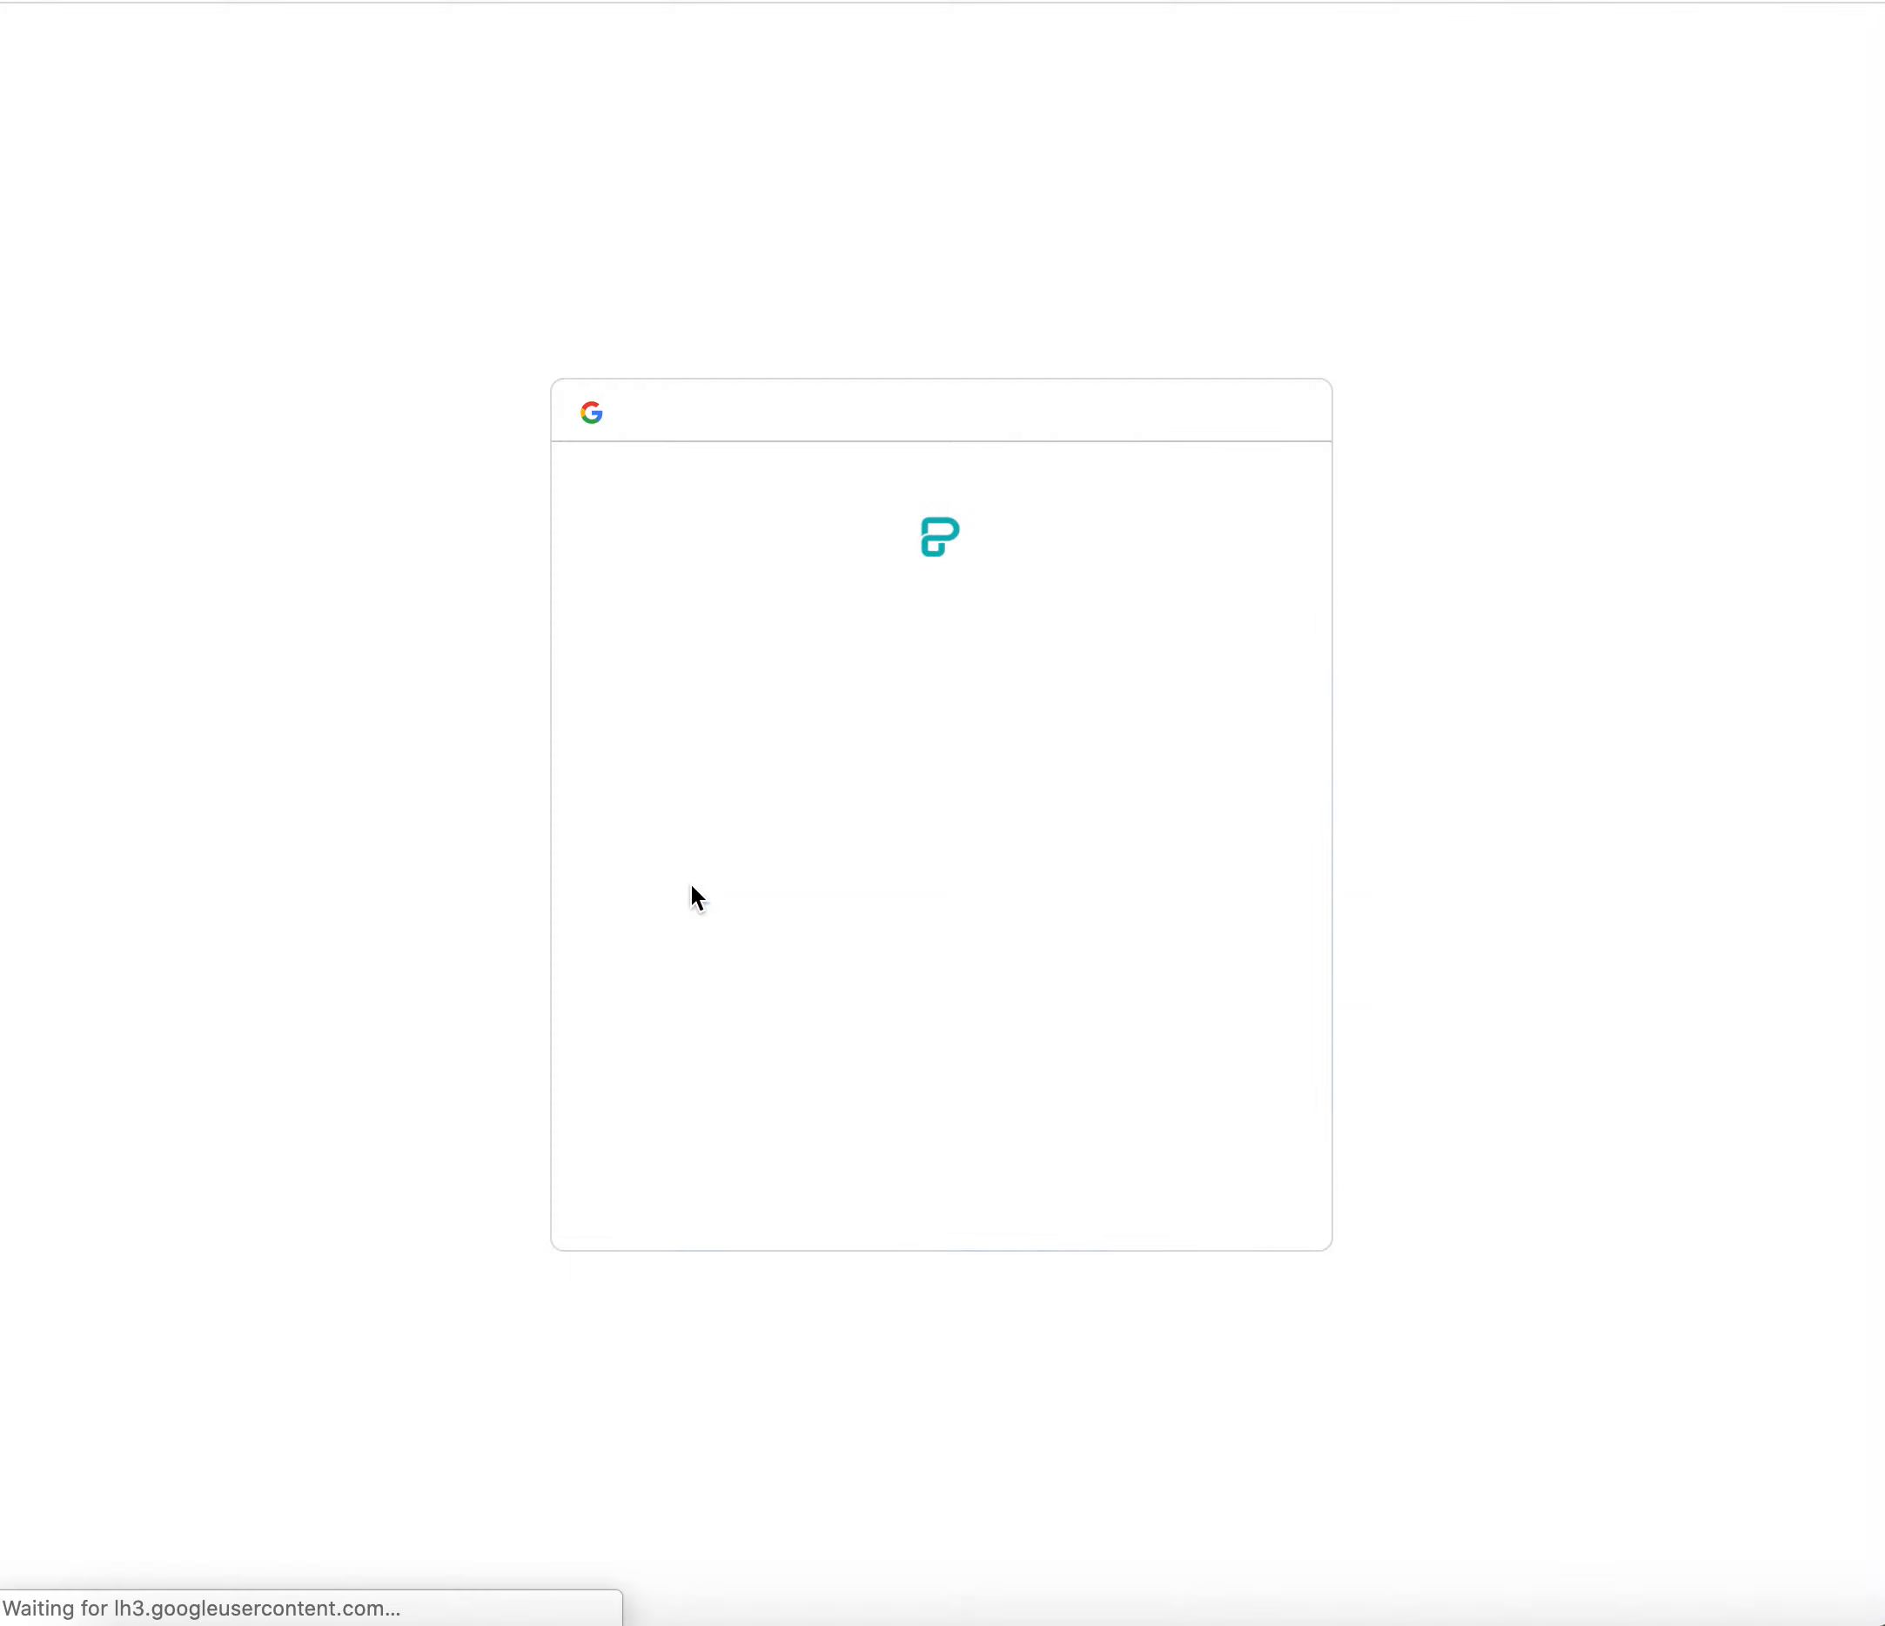
# - Sign in with the Google account and answer the role question with "I'd like to keep this private"
pyautogui.click(845, 890)
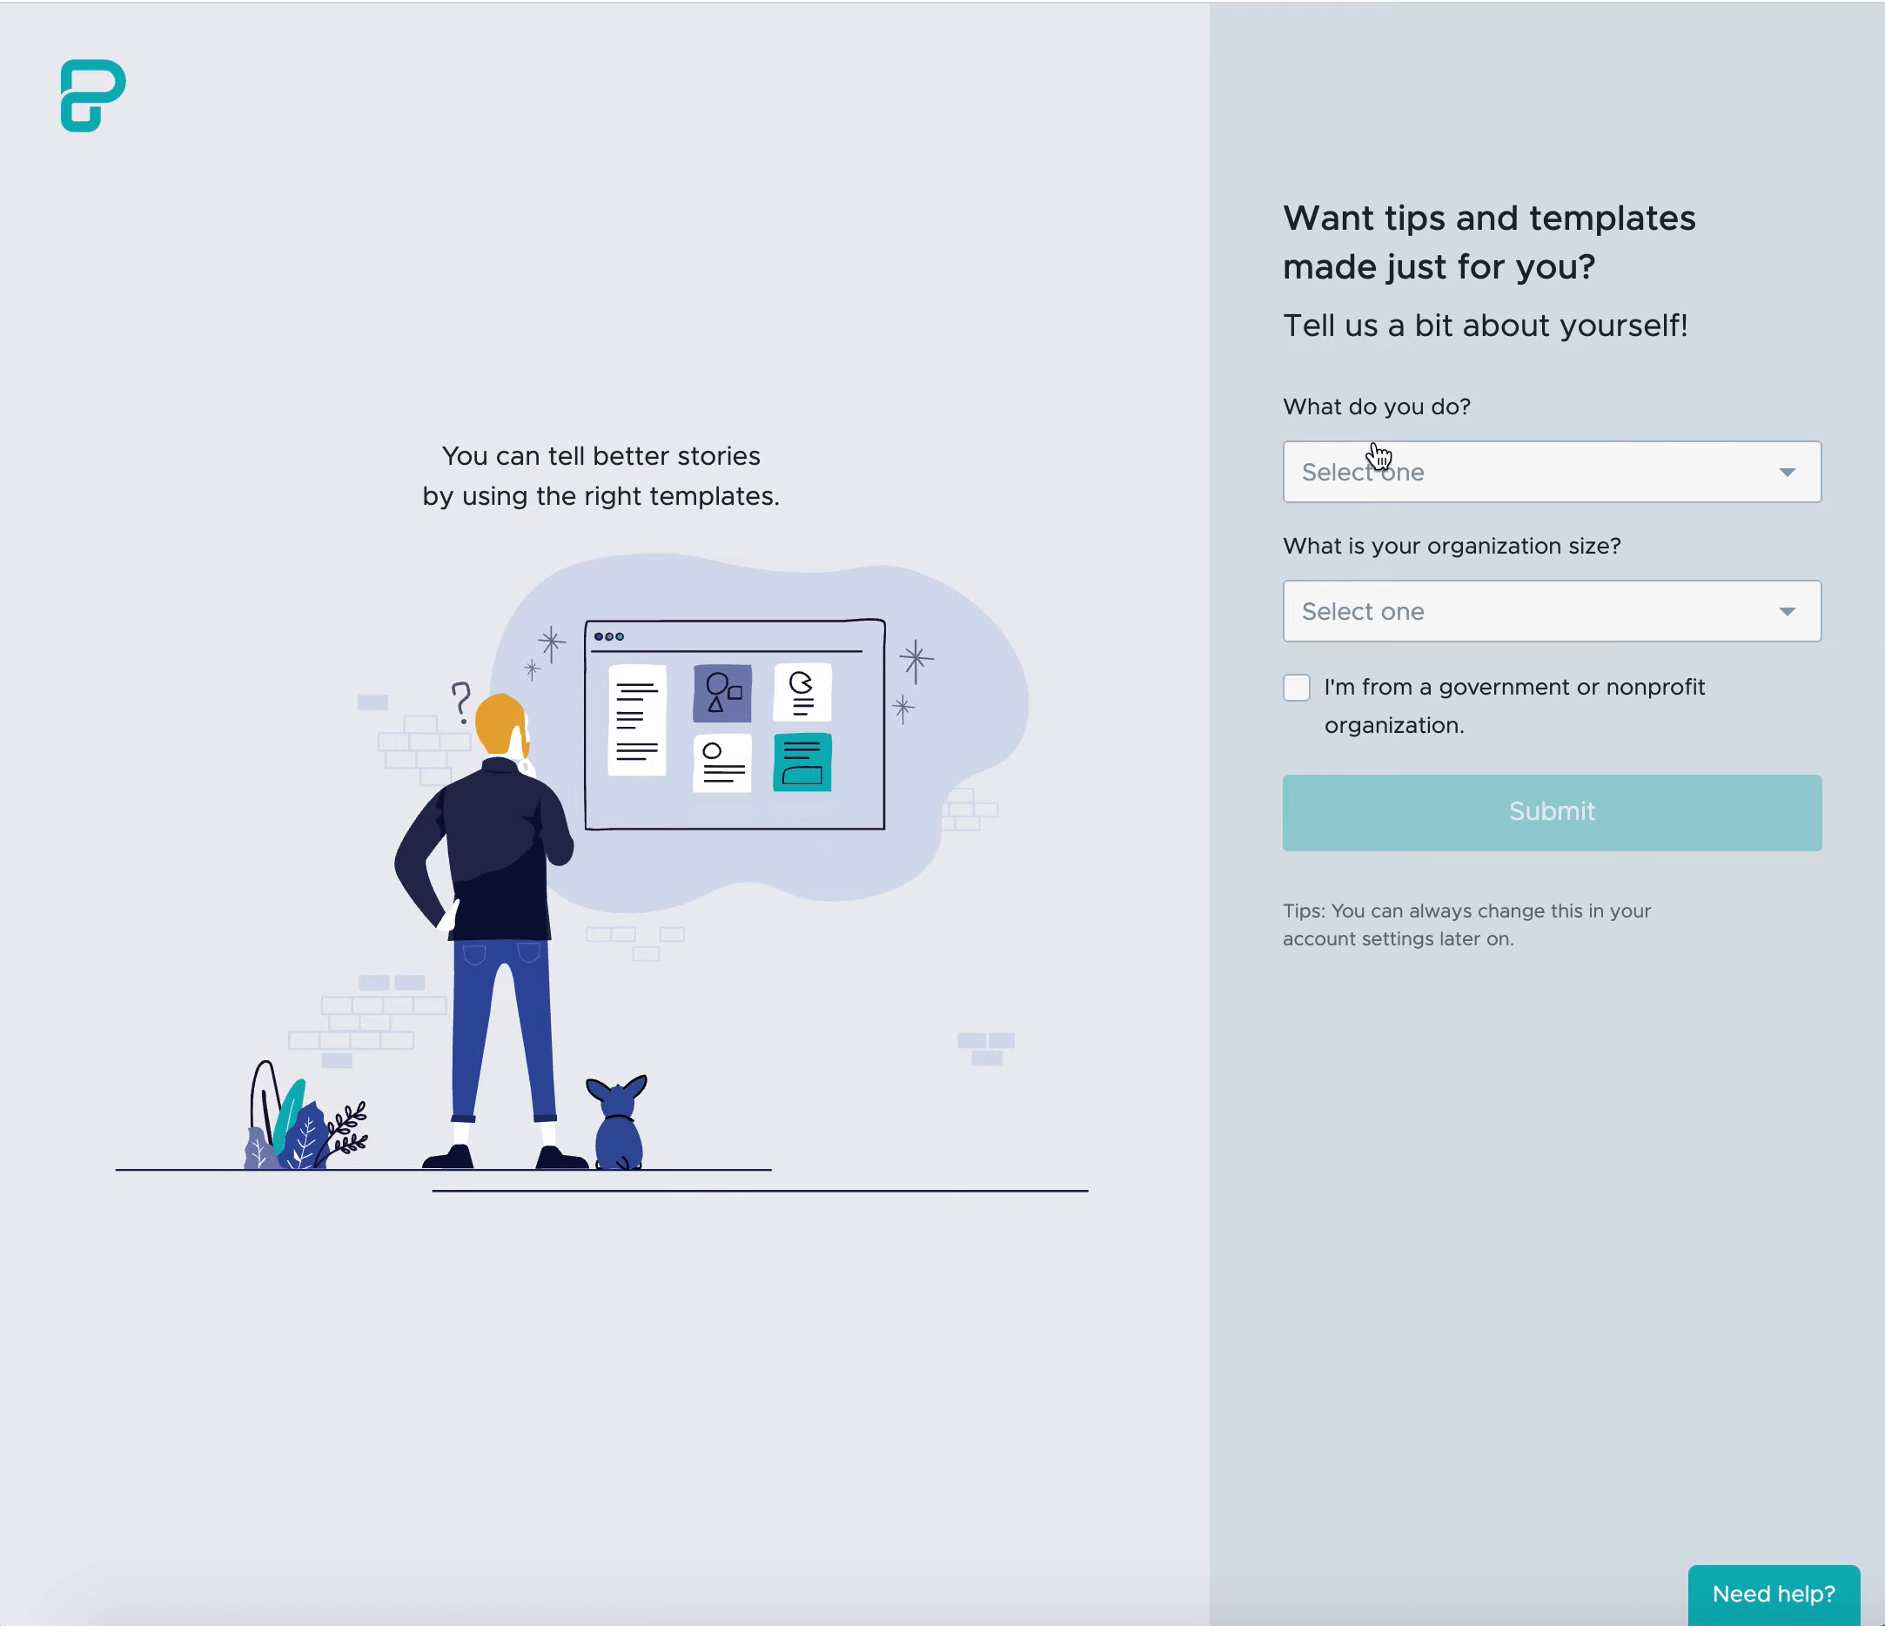
pyautogui.click(1553, 481)
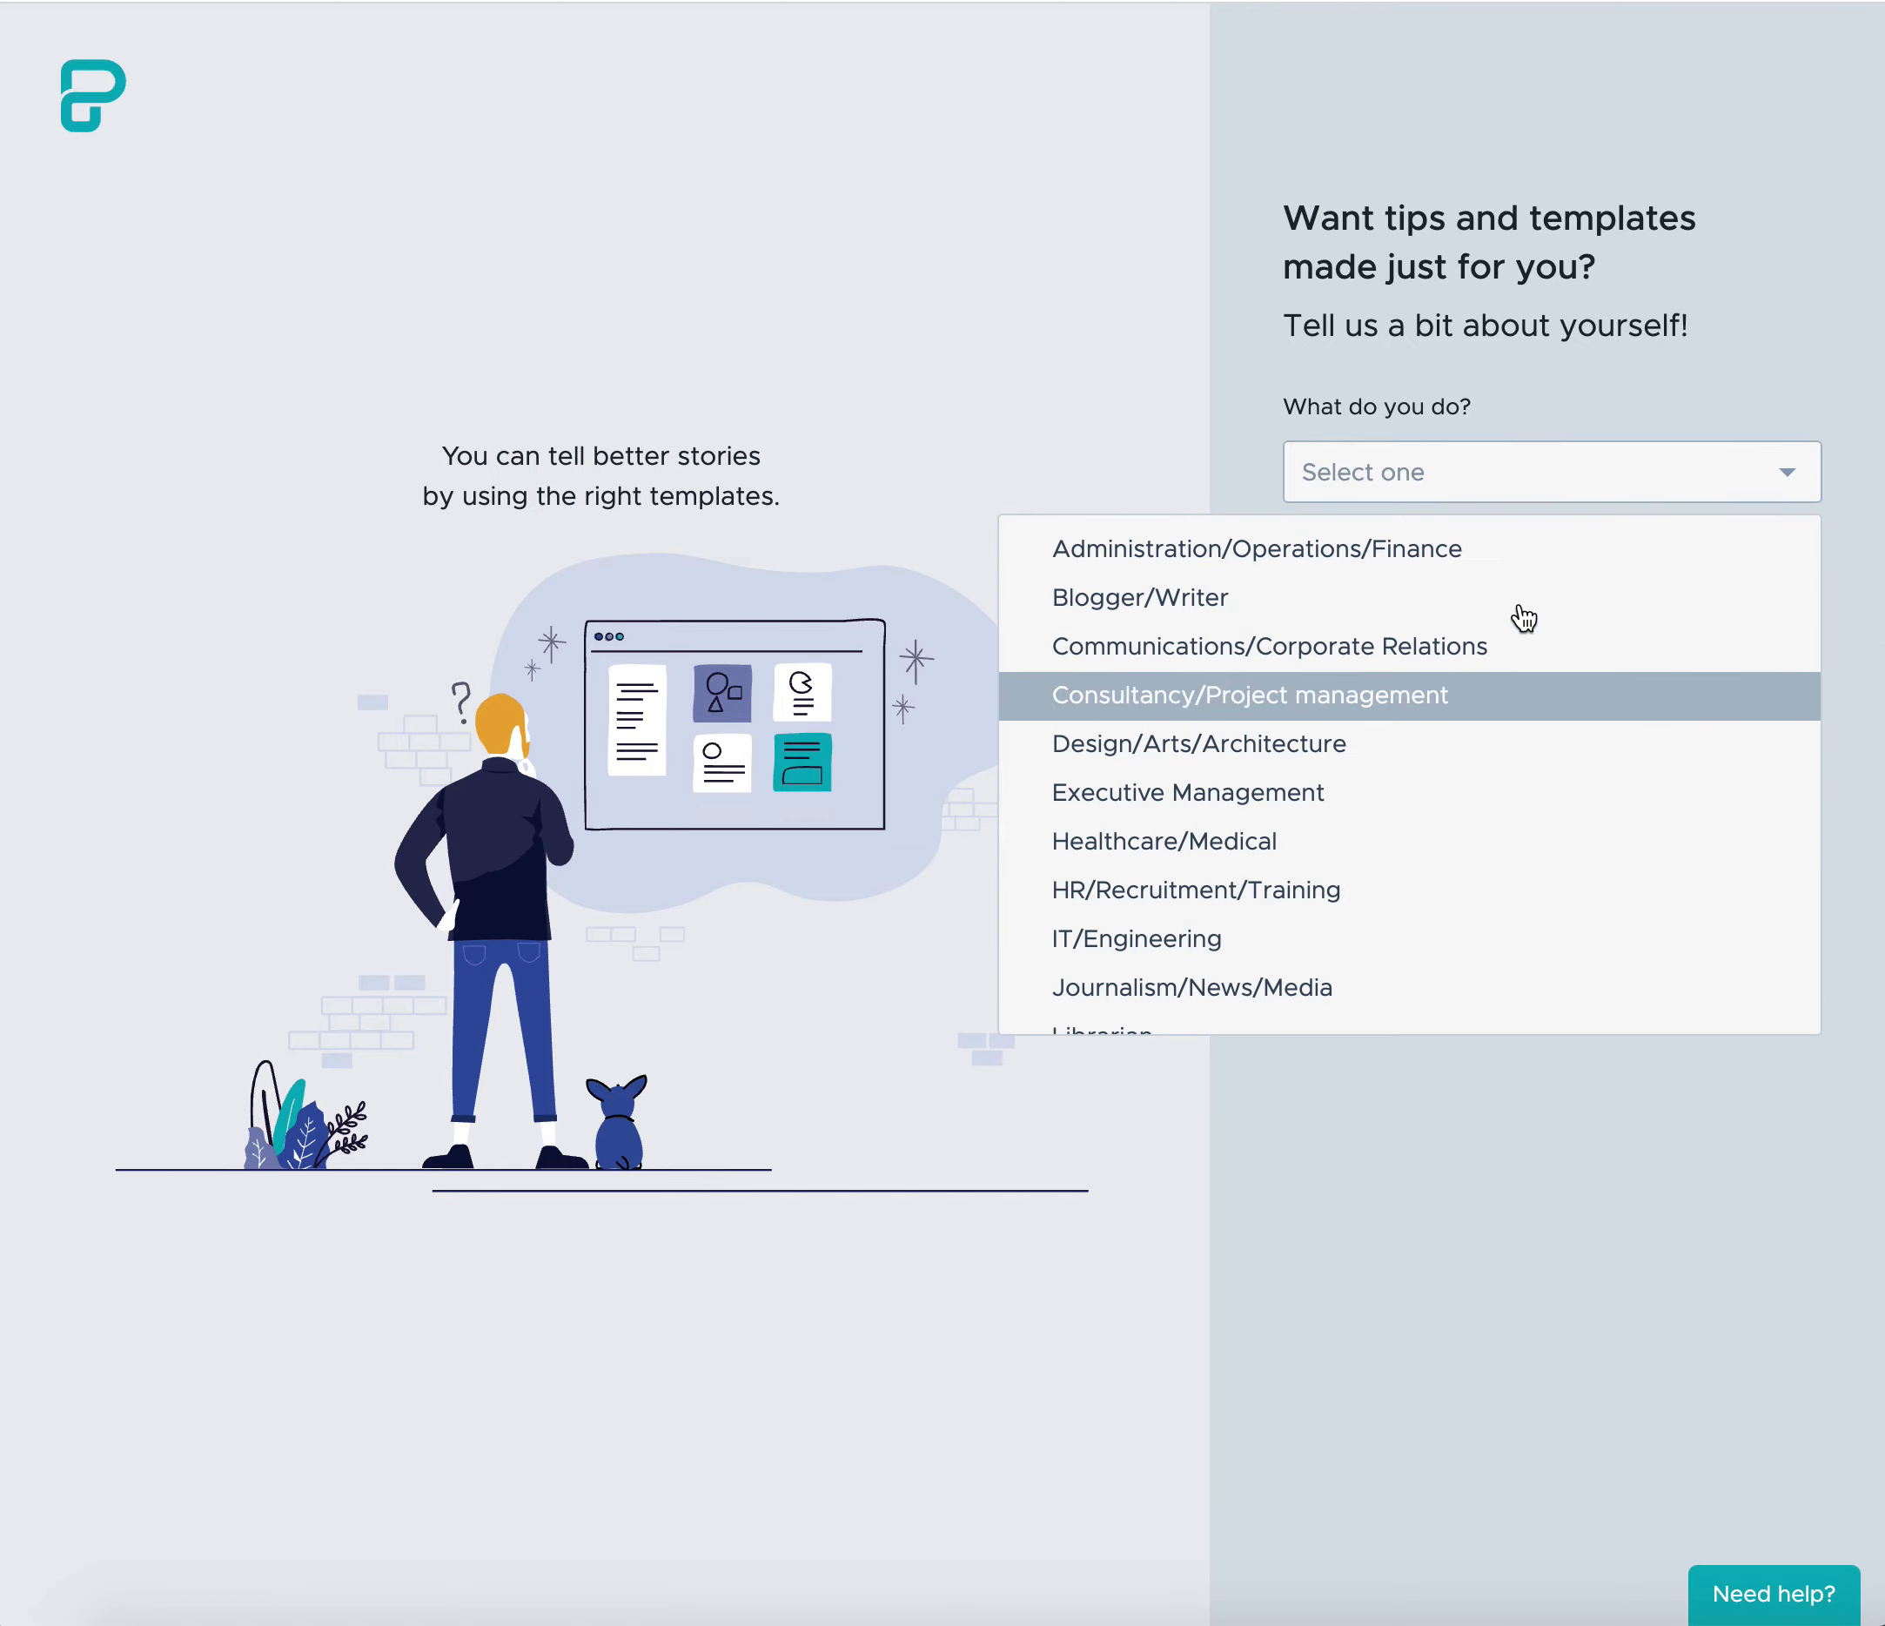
pyautogui.scroll(-4, 1494, 829)
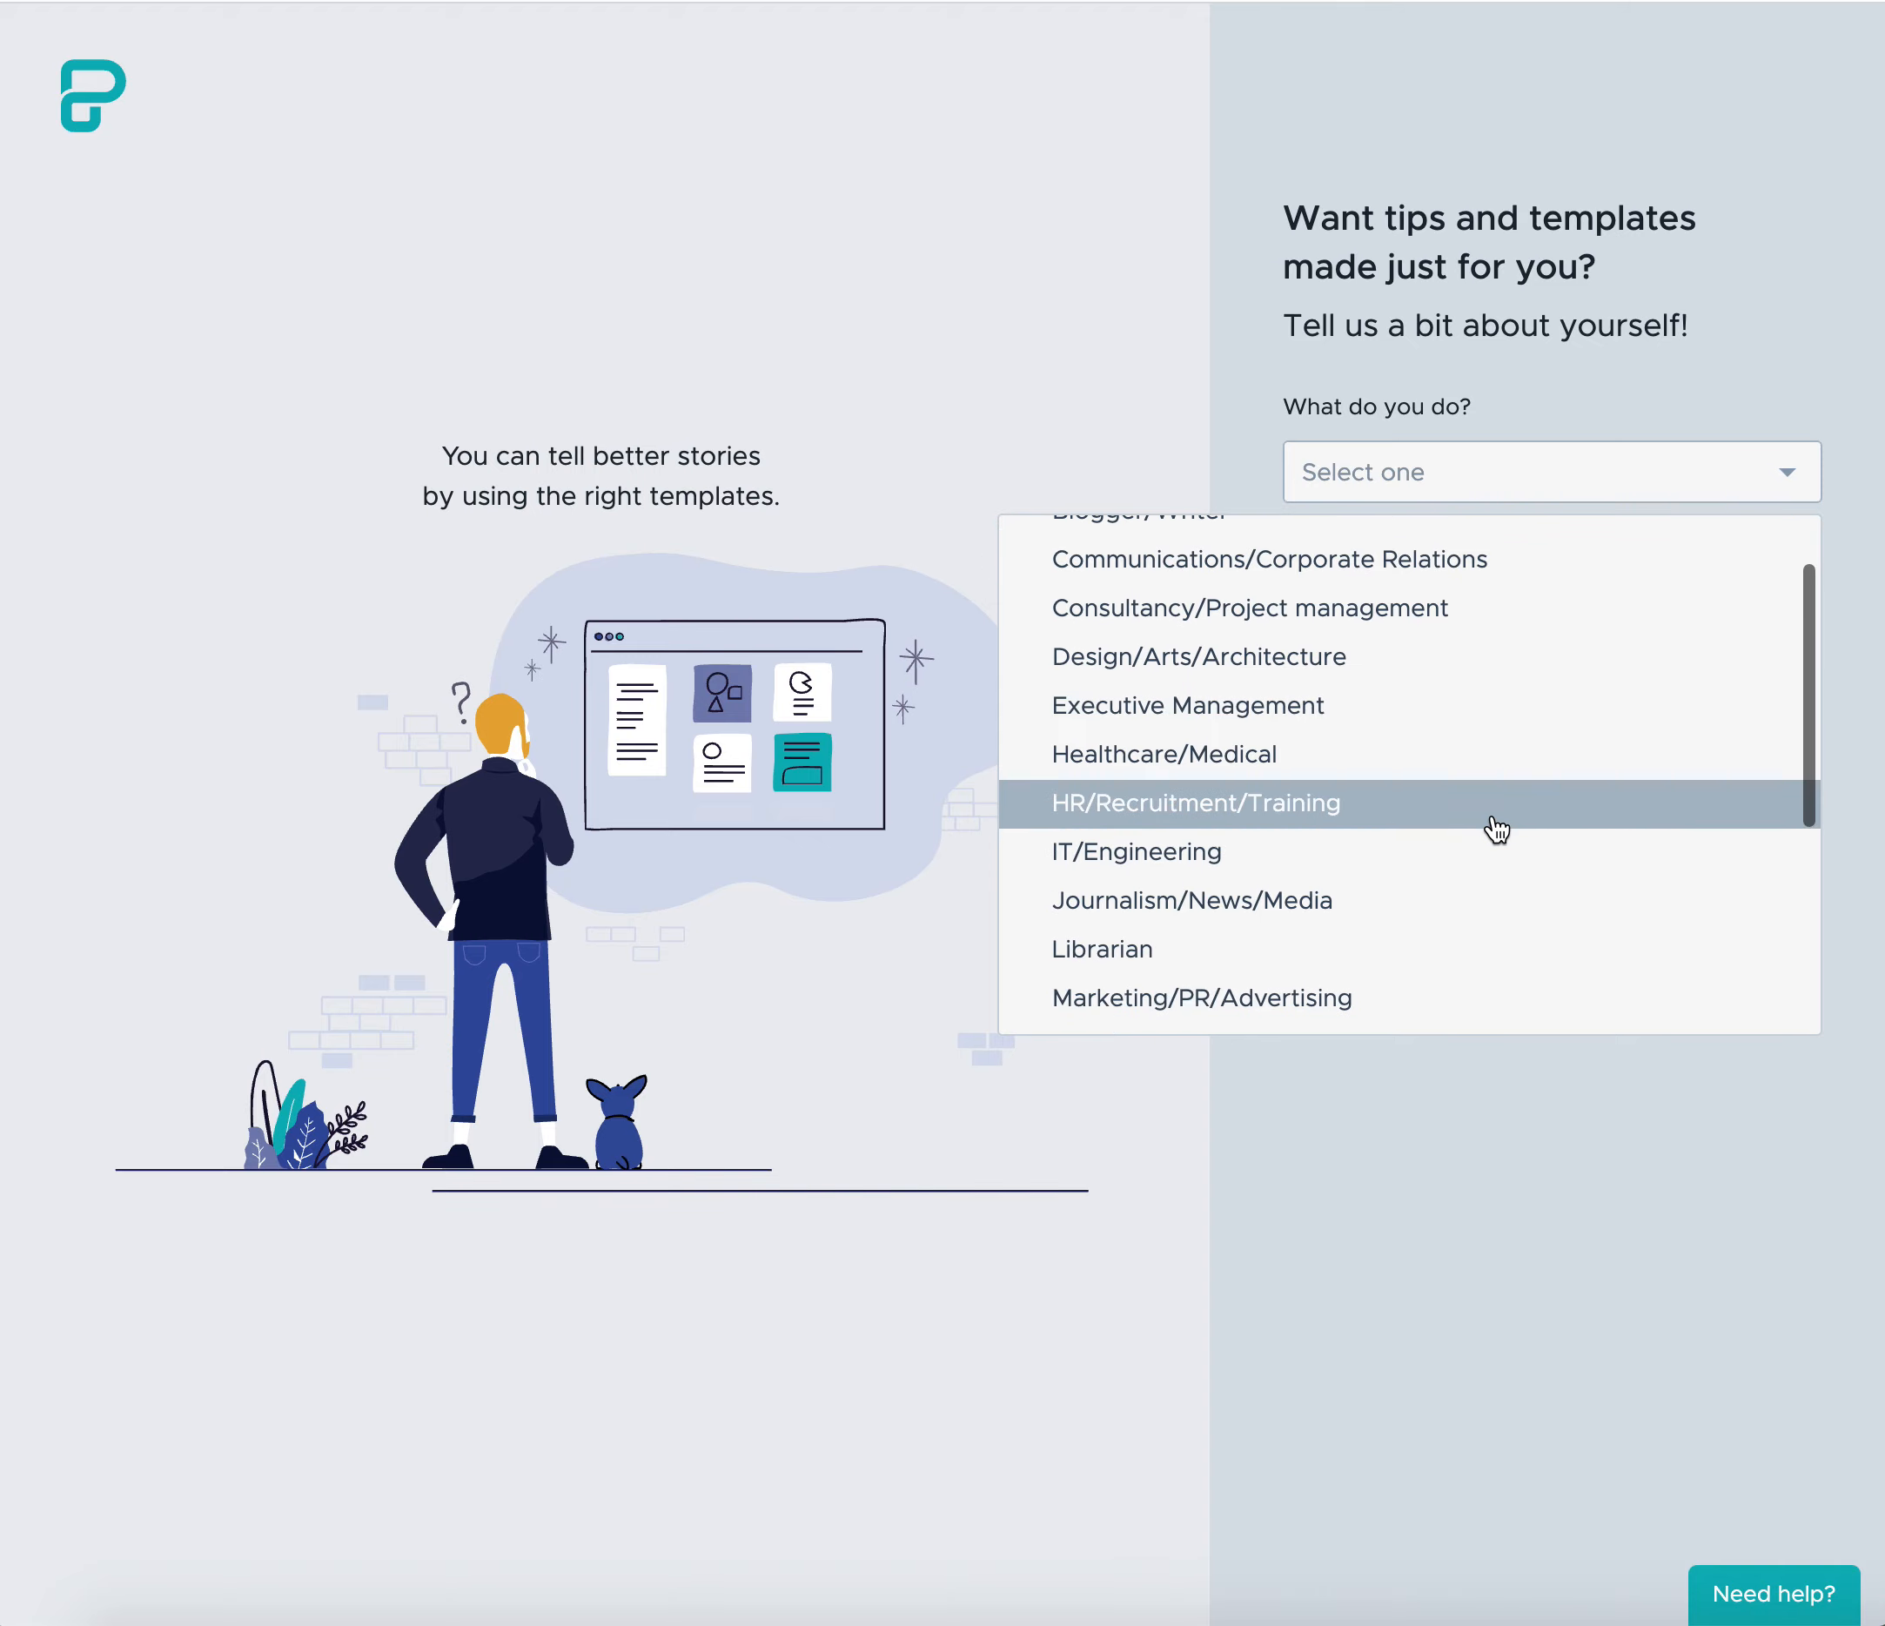
pyautogui.scroll(-2, 1497, 829)
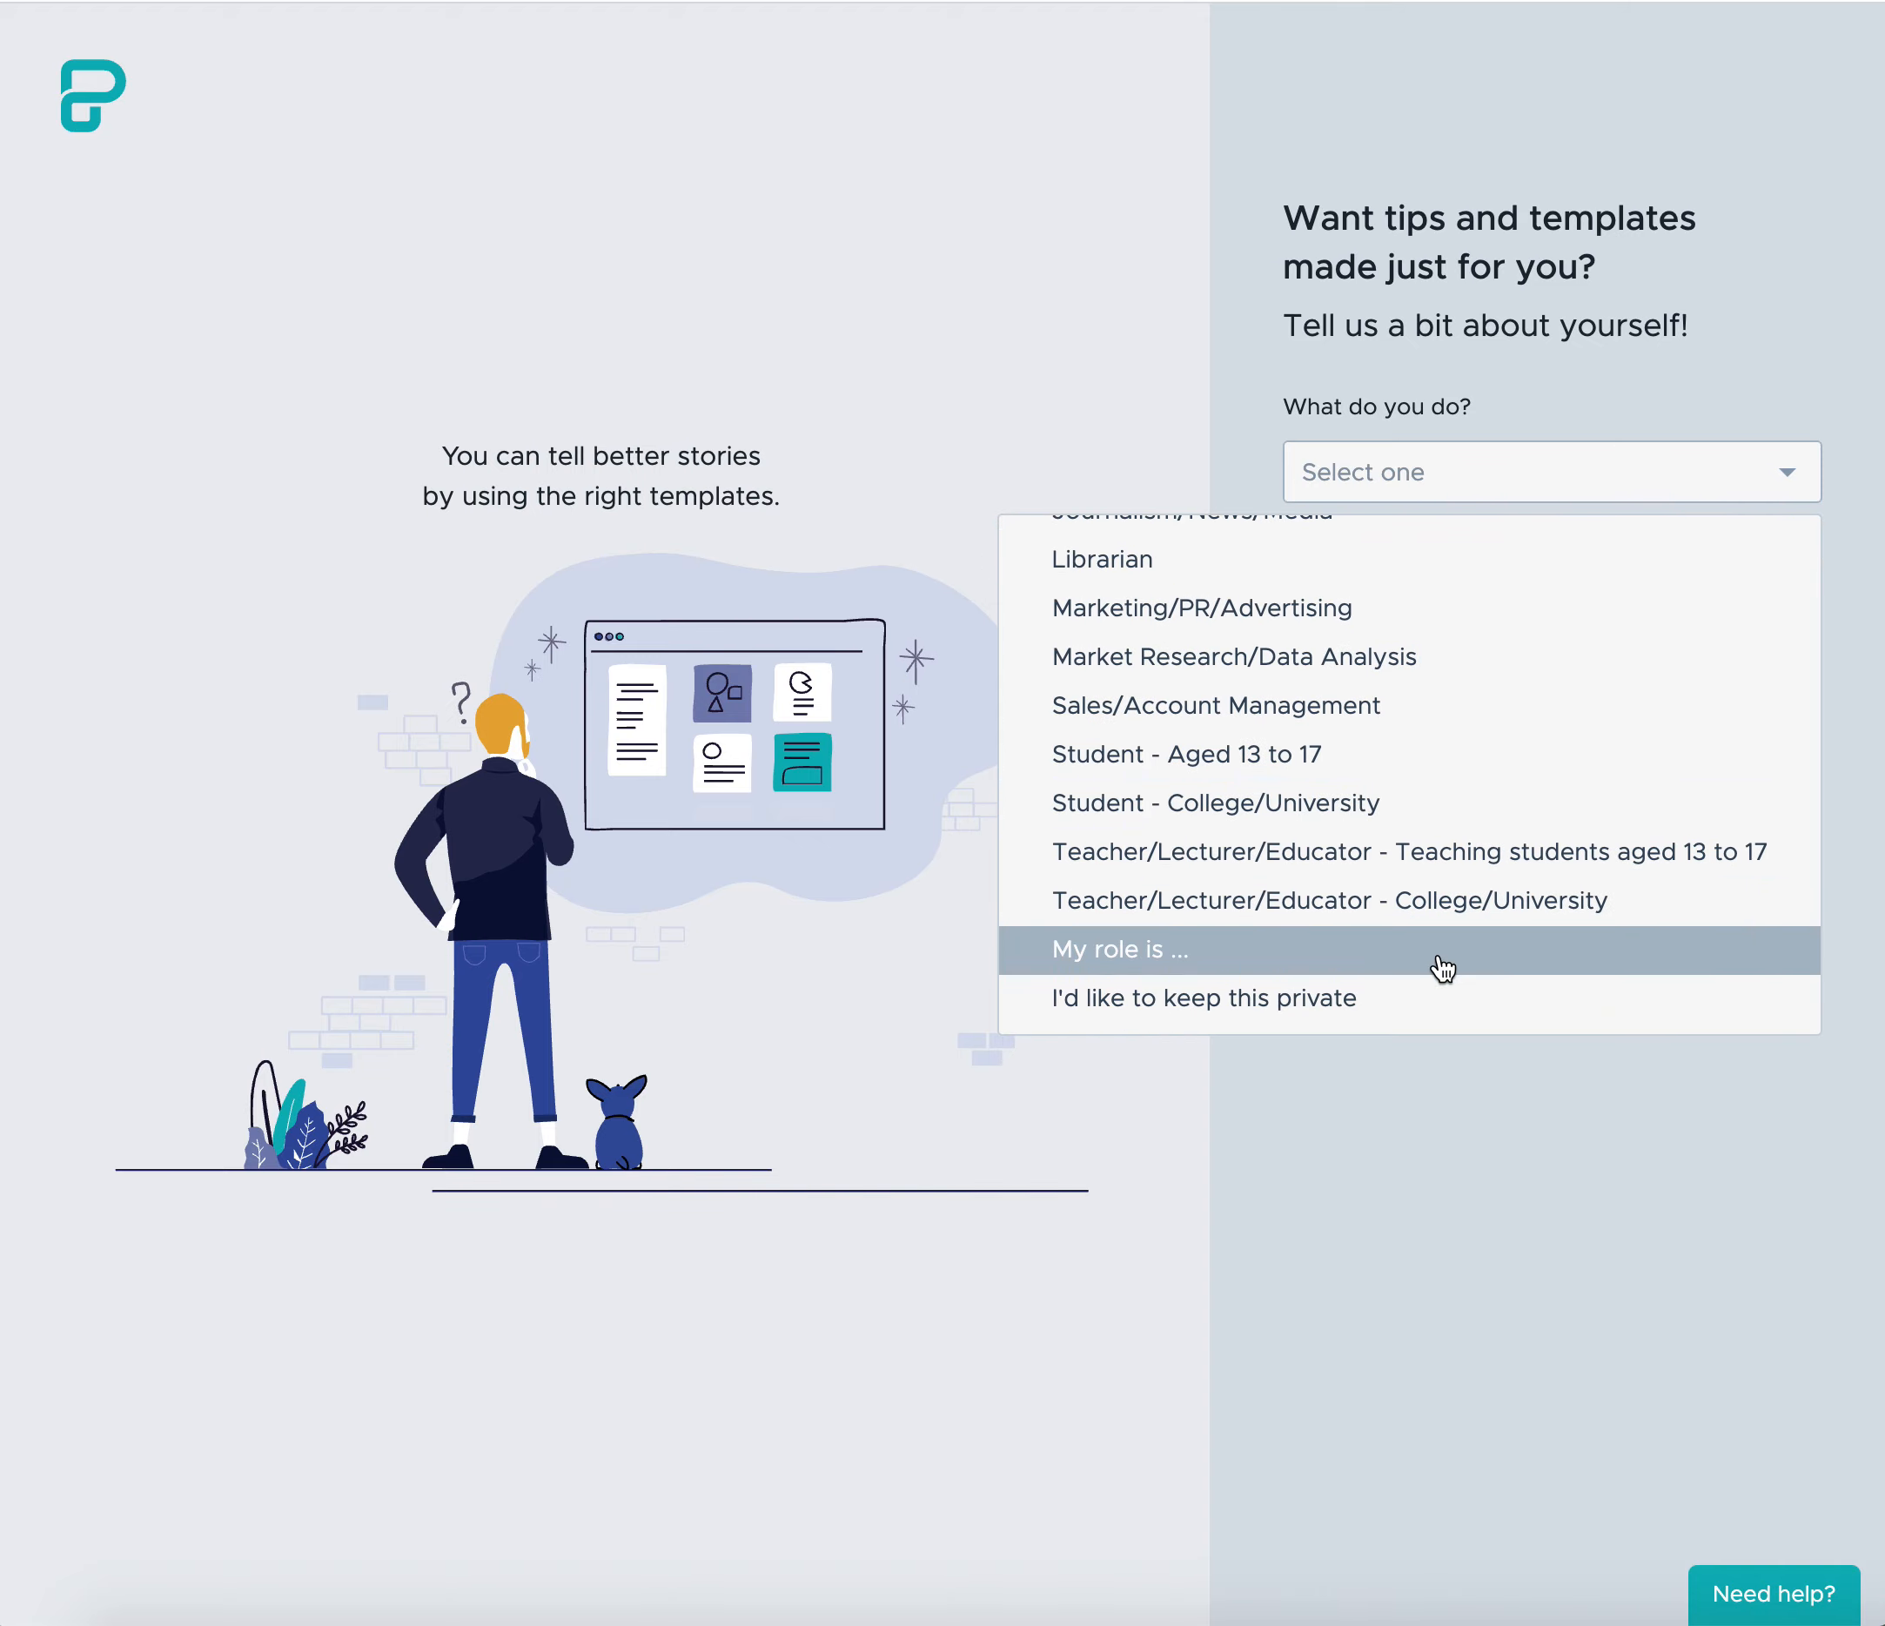
pyautogui.click(1434, 1002)
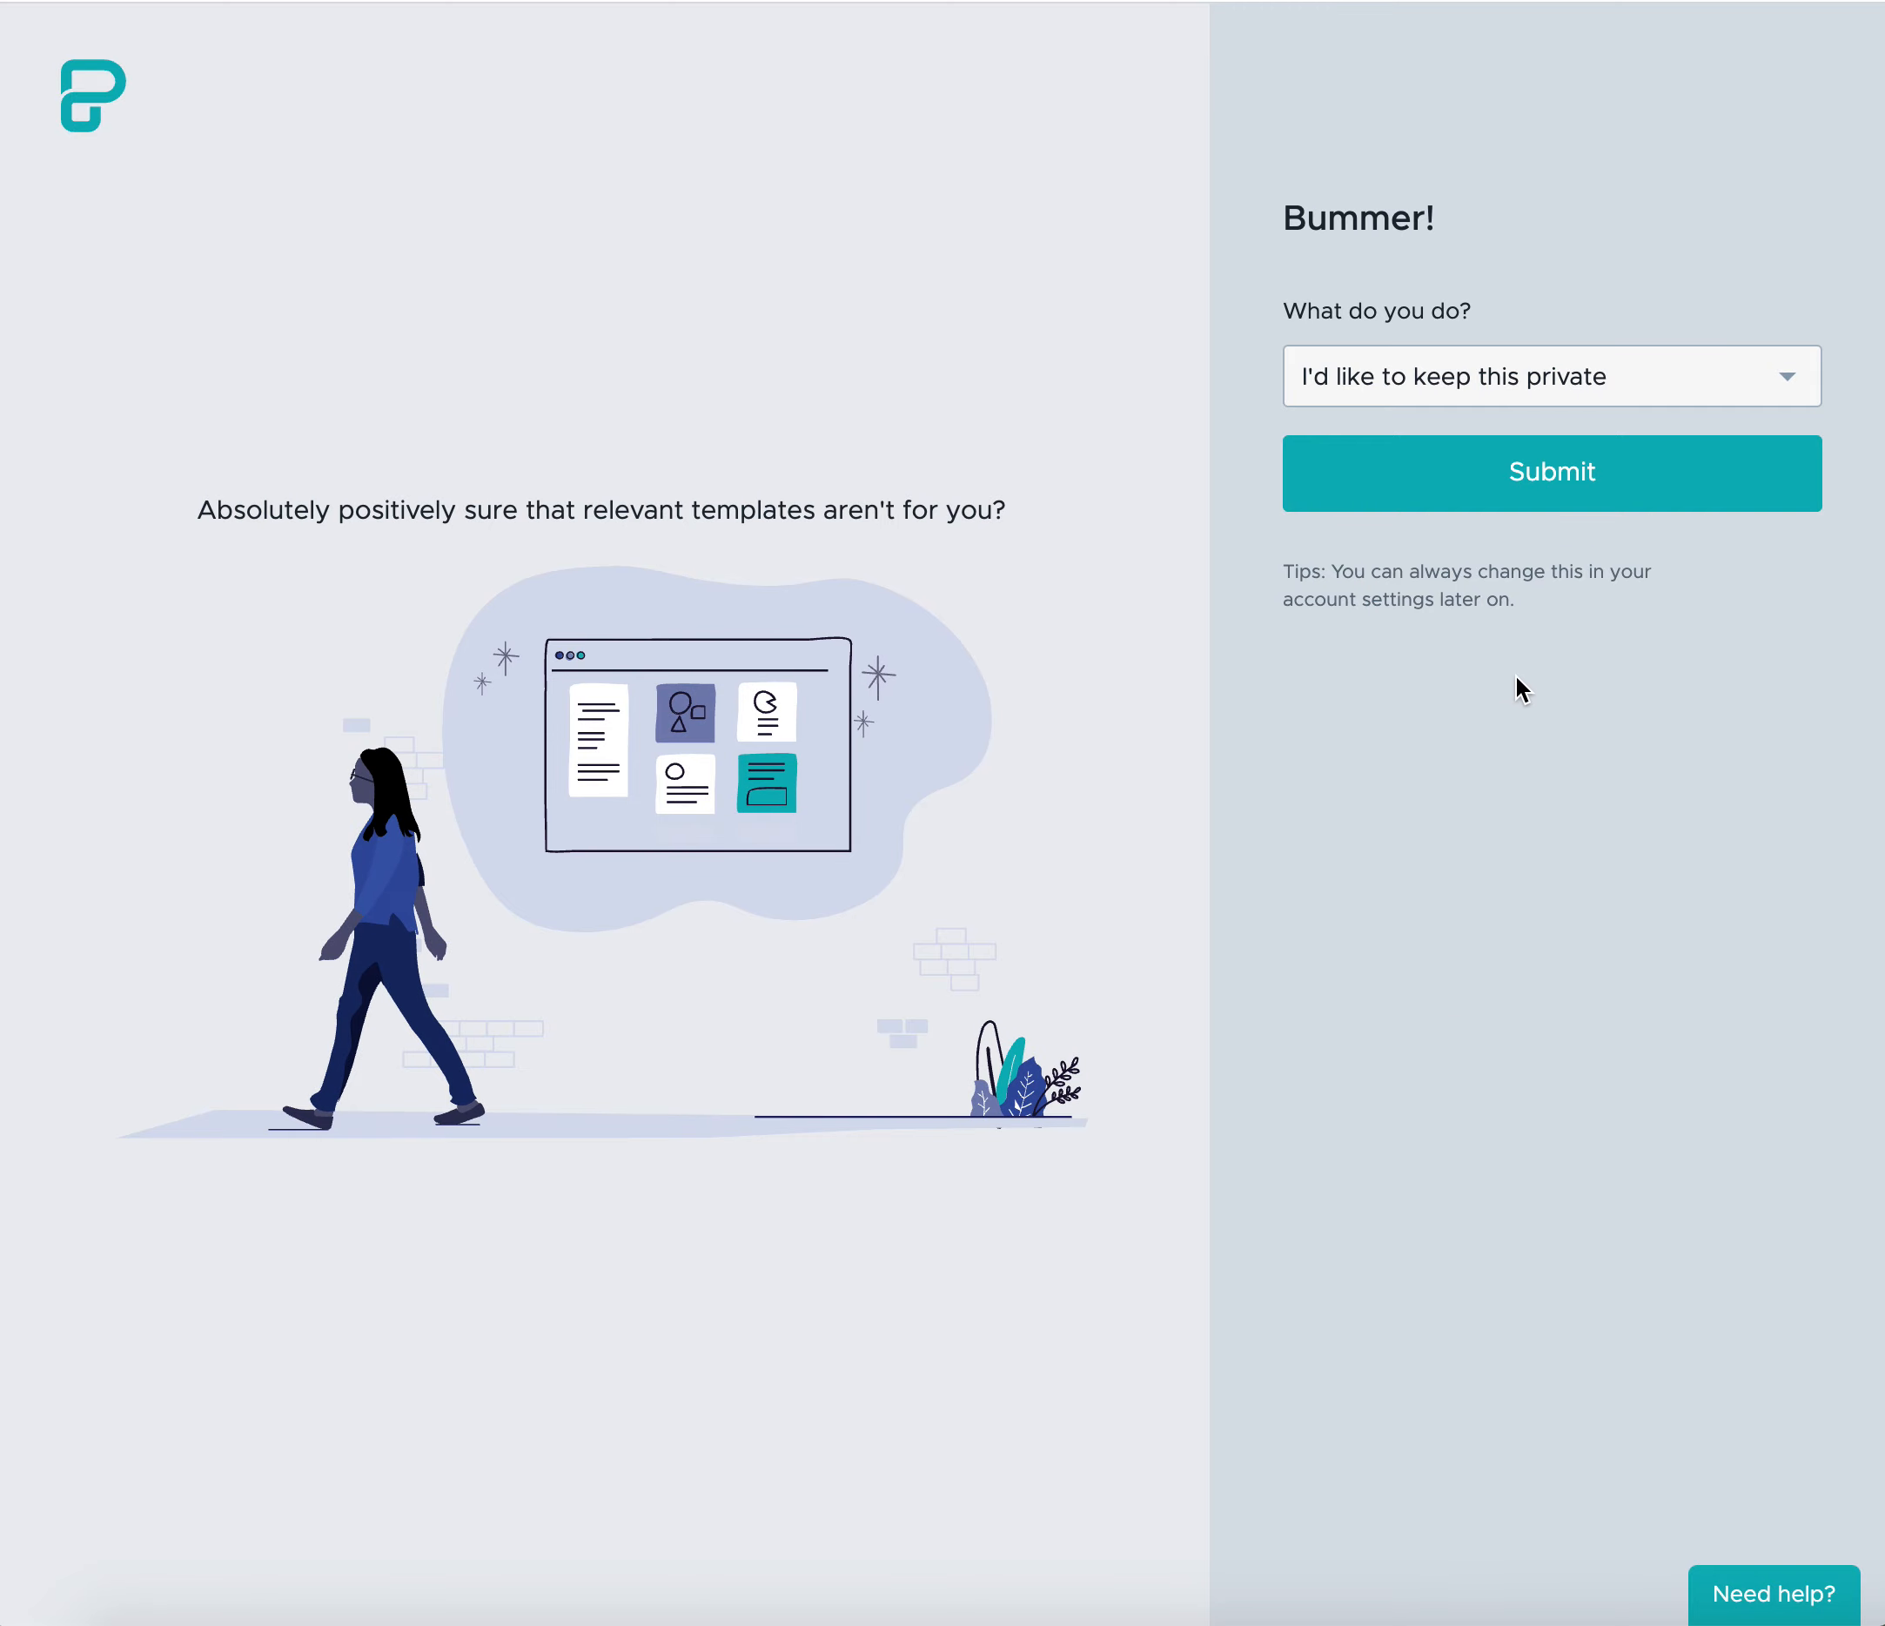
pyautogui.click(1550, 493)
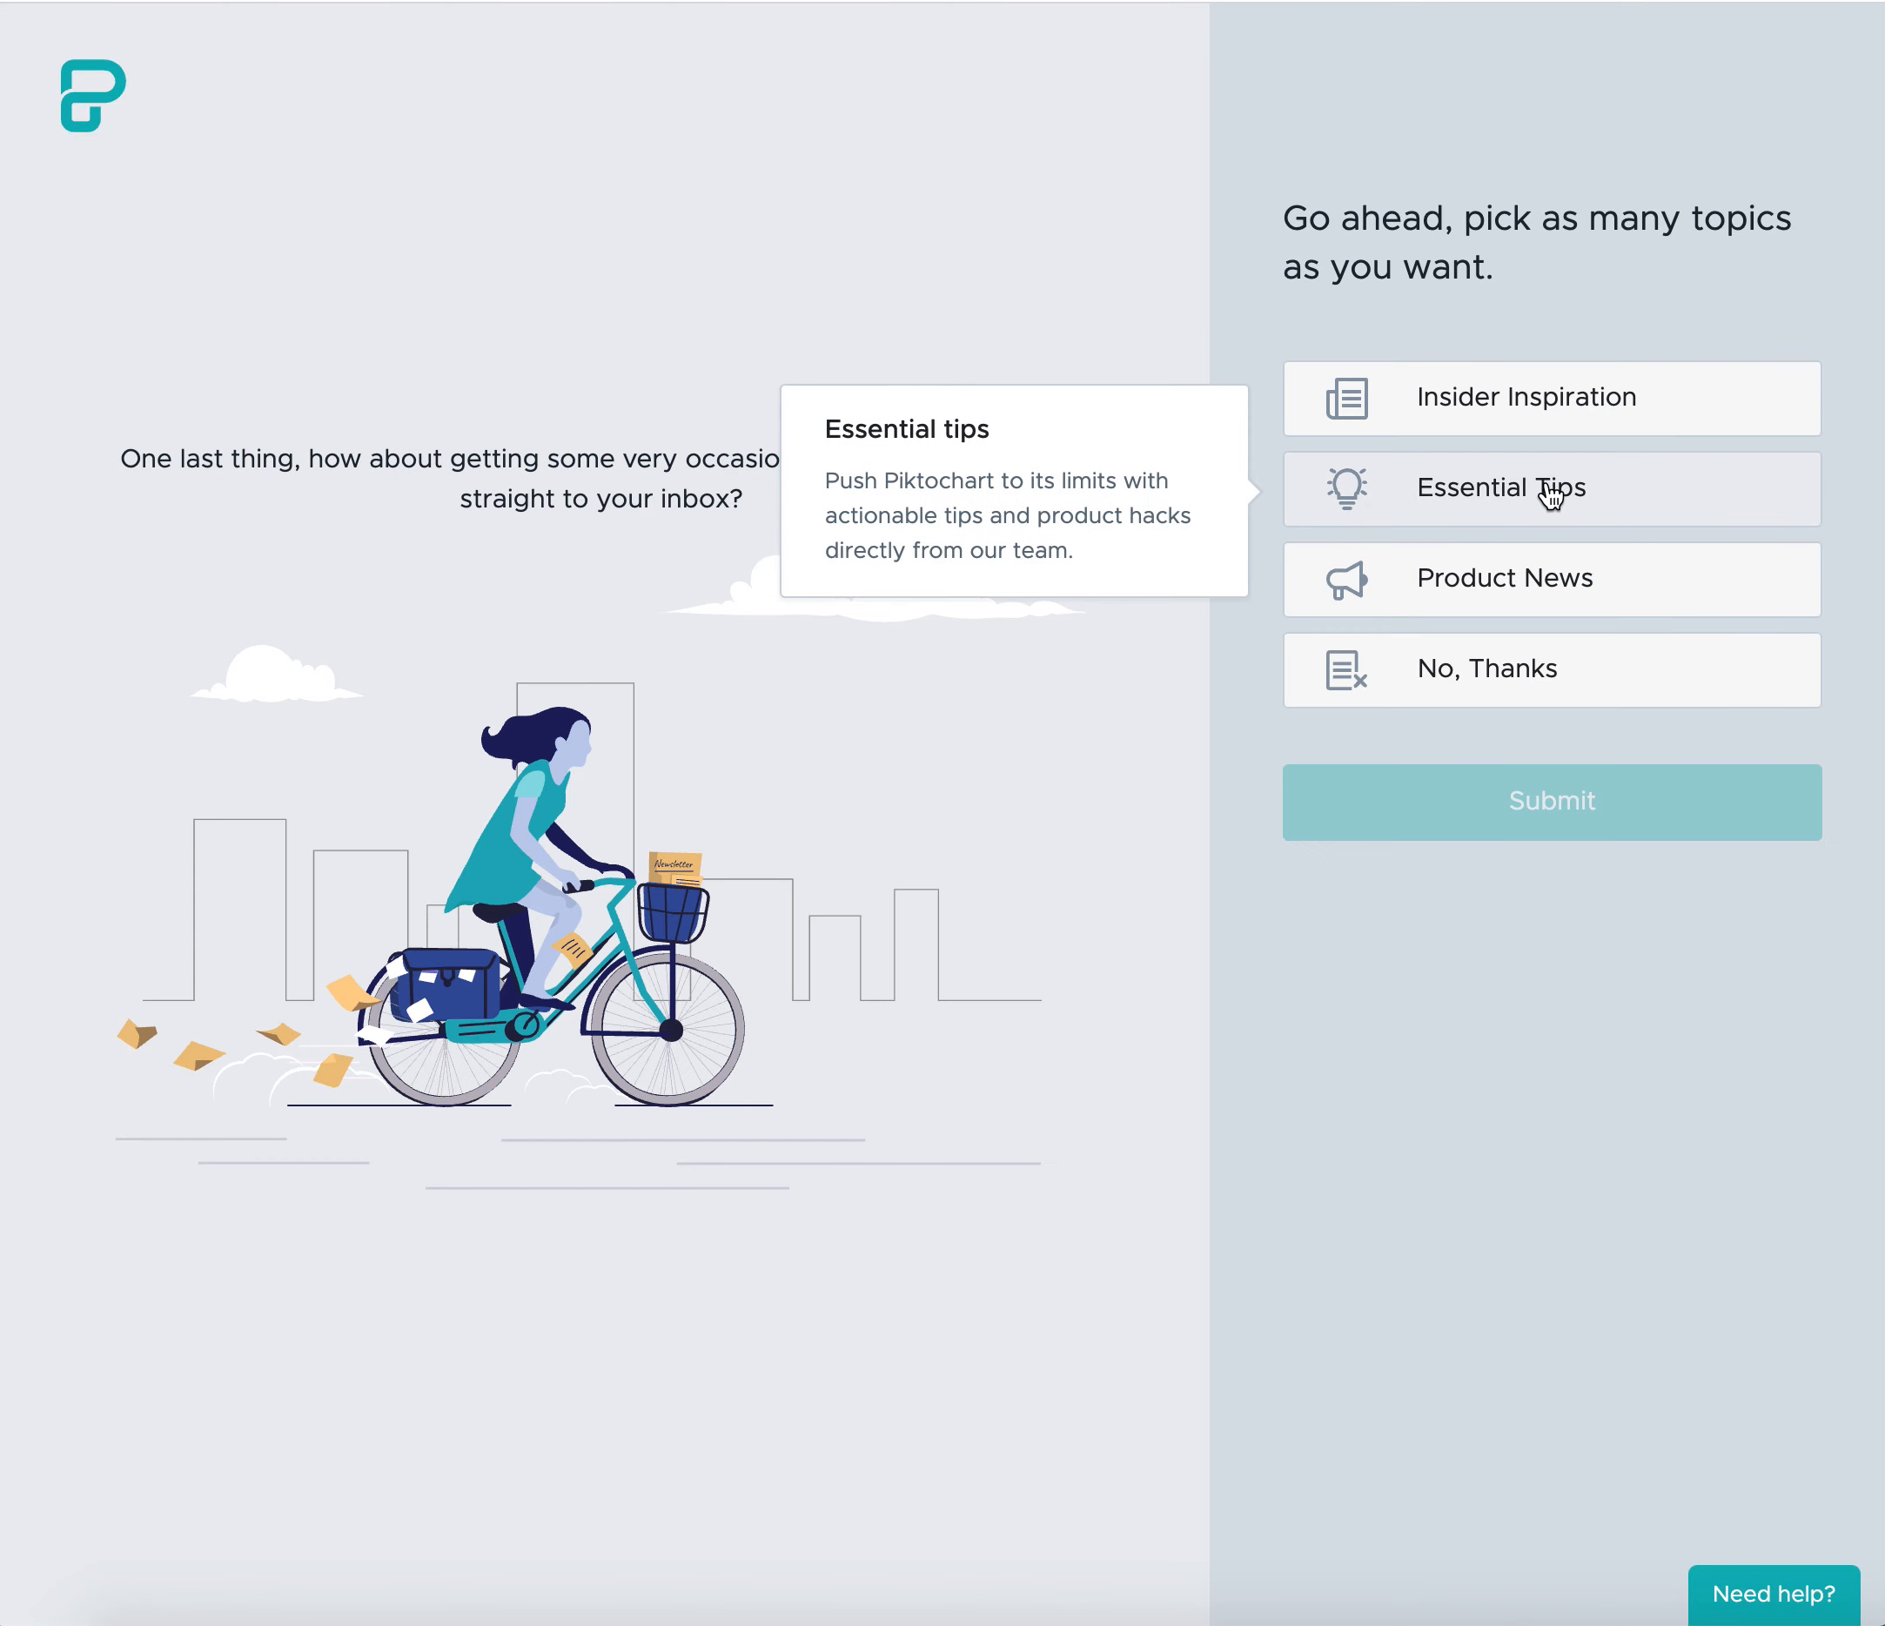
# - Decline all newsletter topics with "No, Thanks" and submit the choice
pyautogui.click(1553, 687)
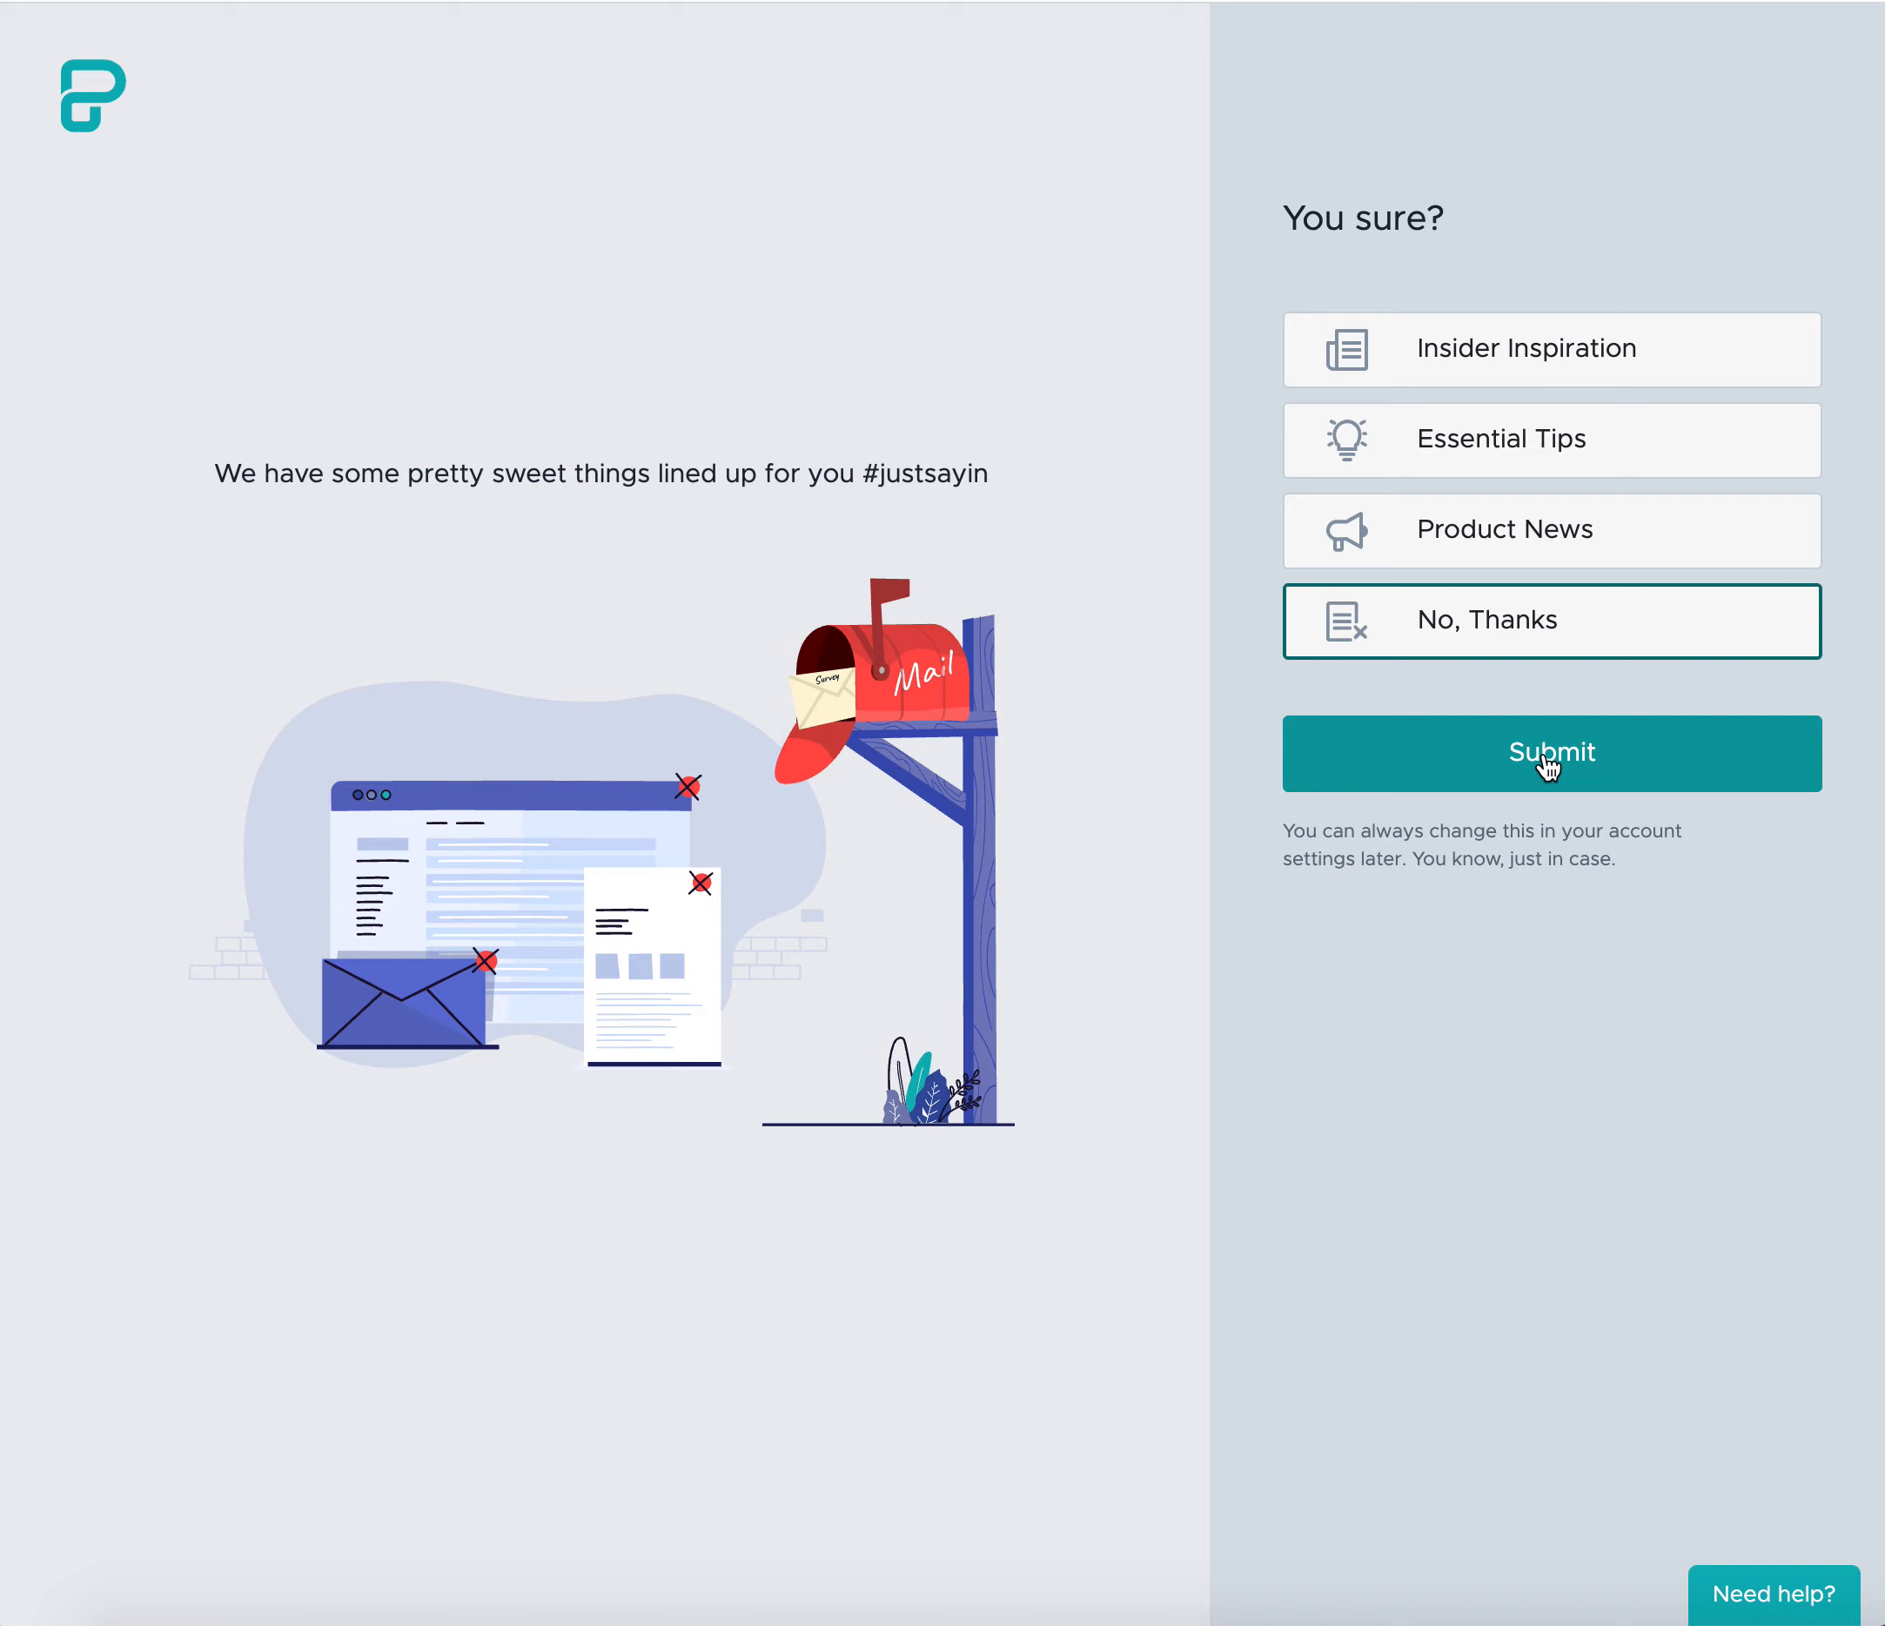
pyautogui.click(1551, 757)
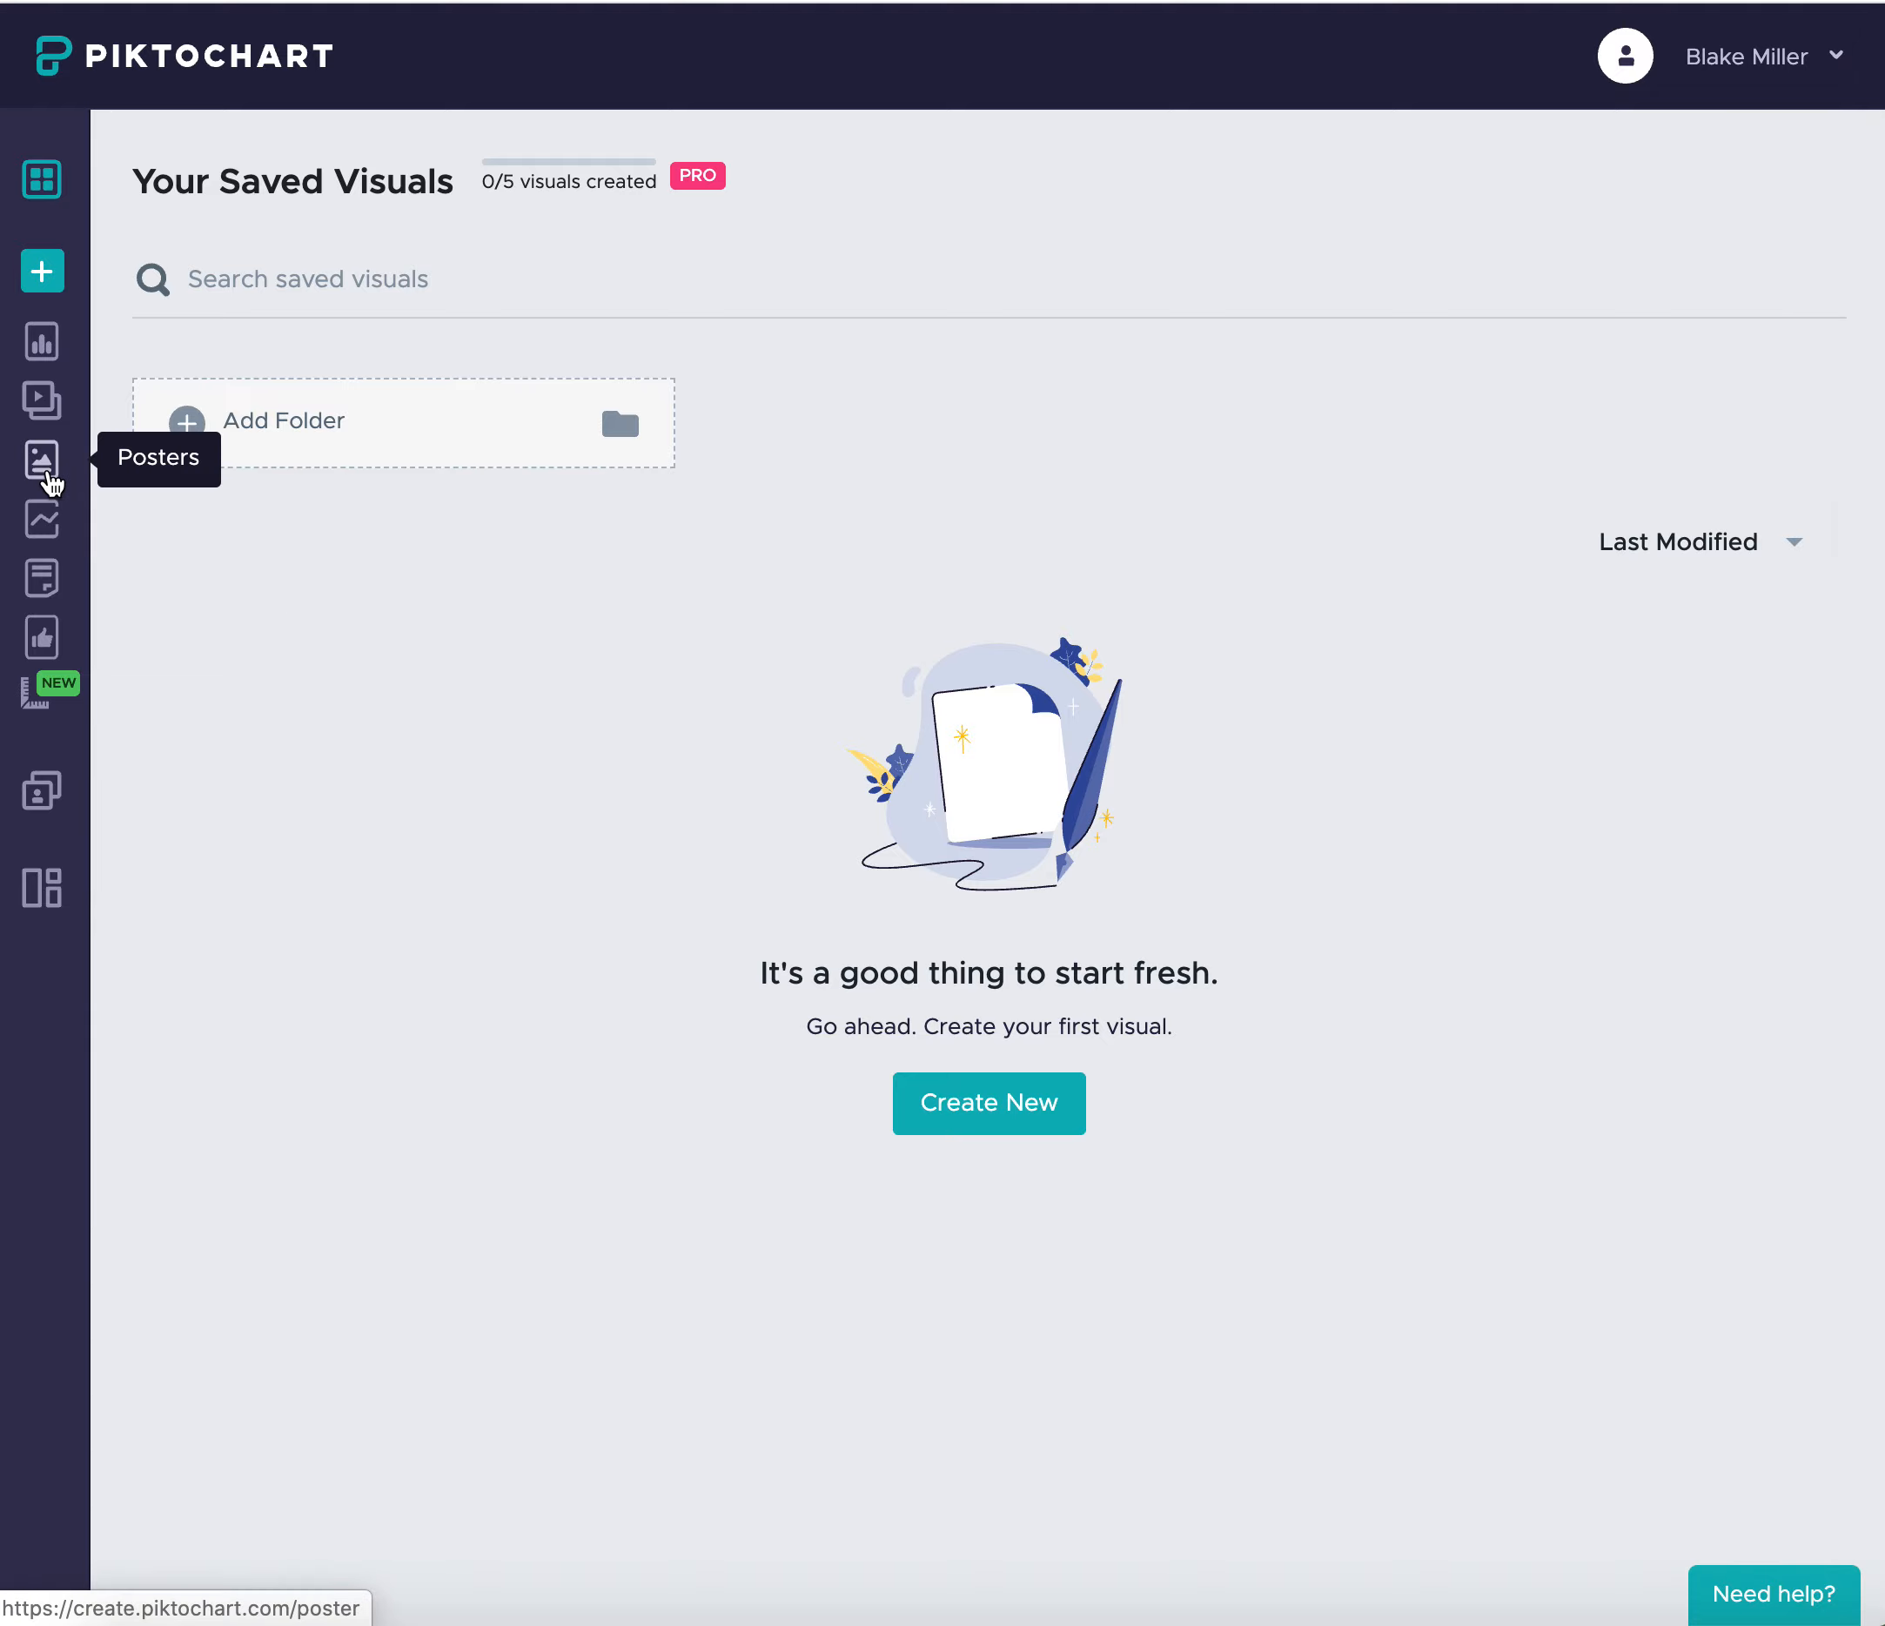
# - Create a new poster from the blank template
pyautogui.click(51, 481)
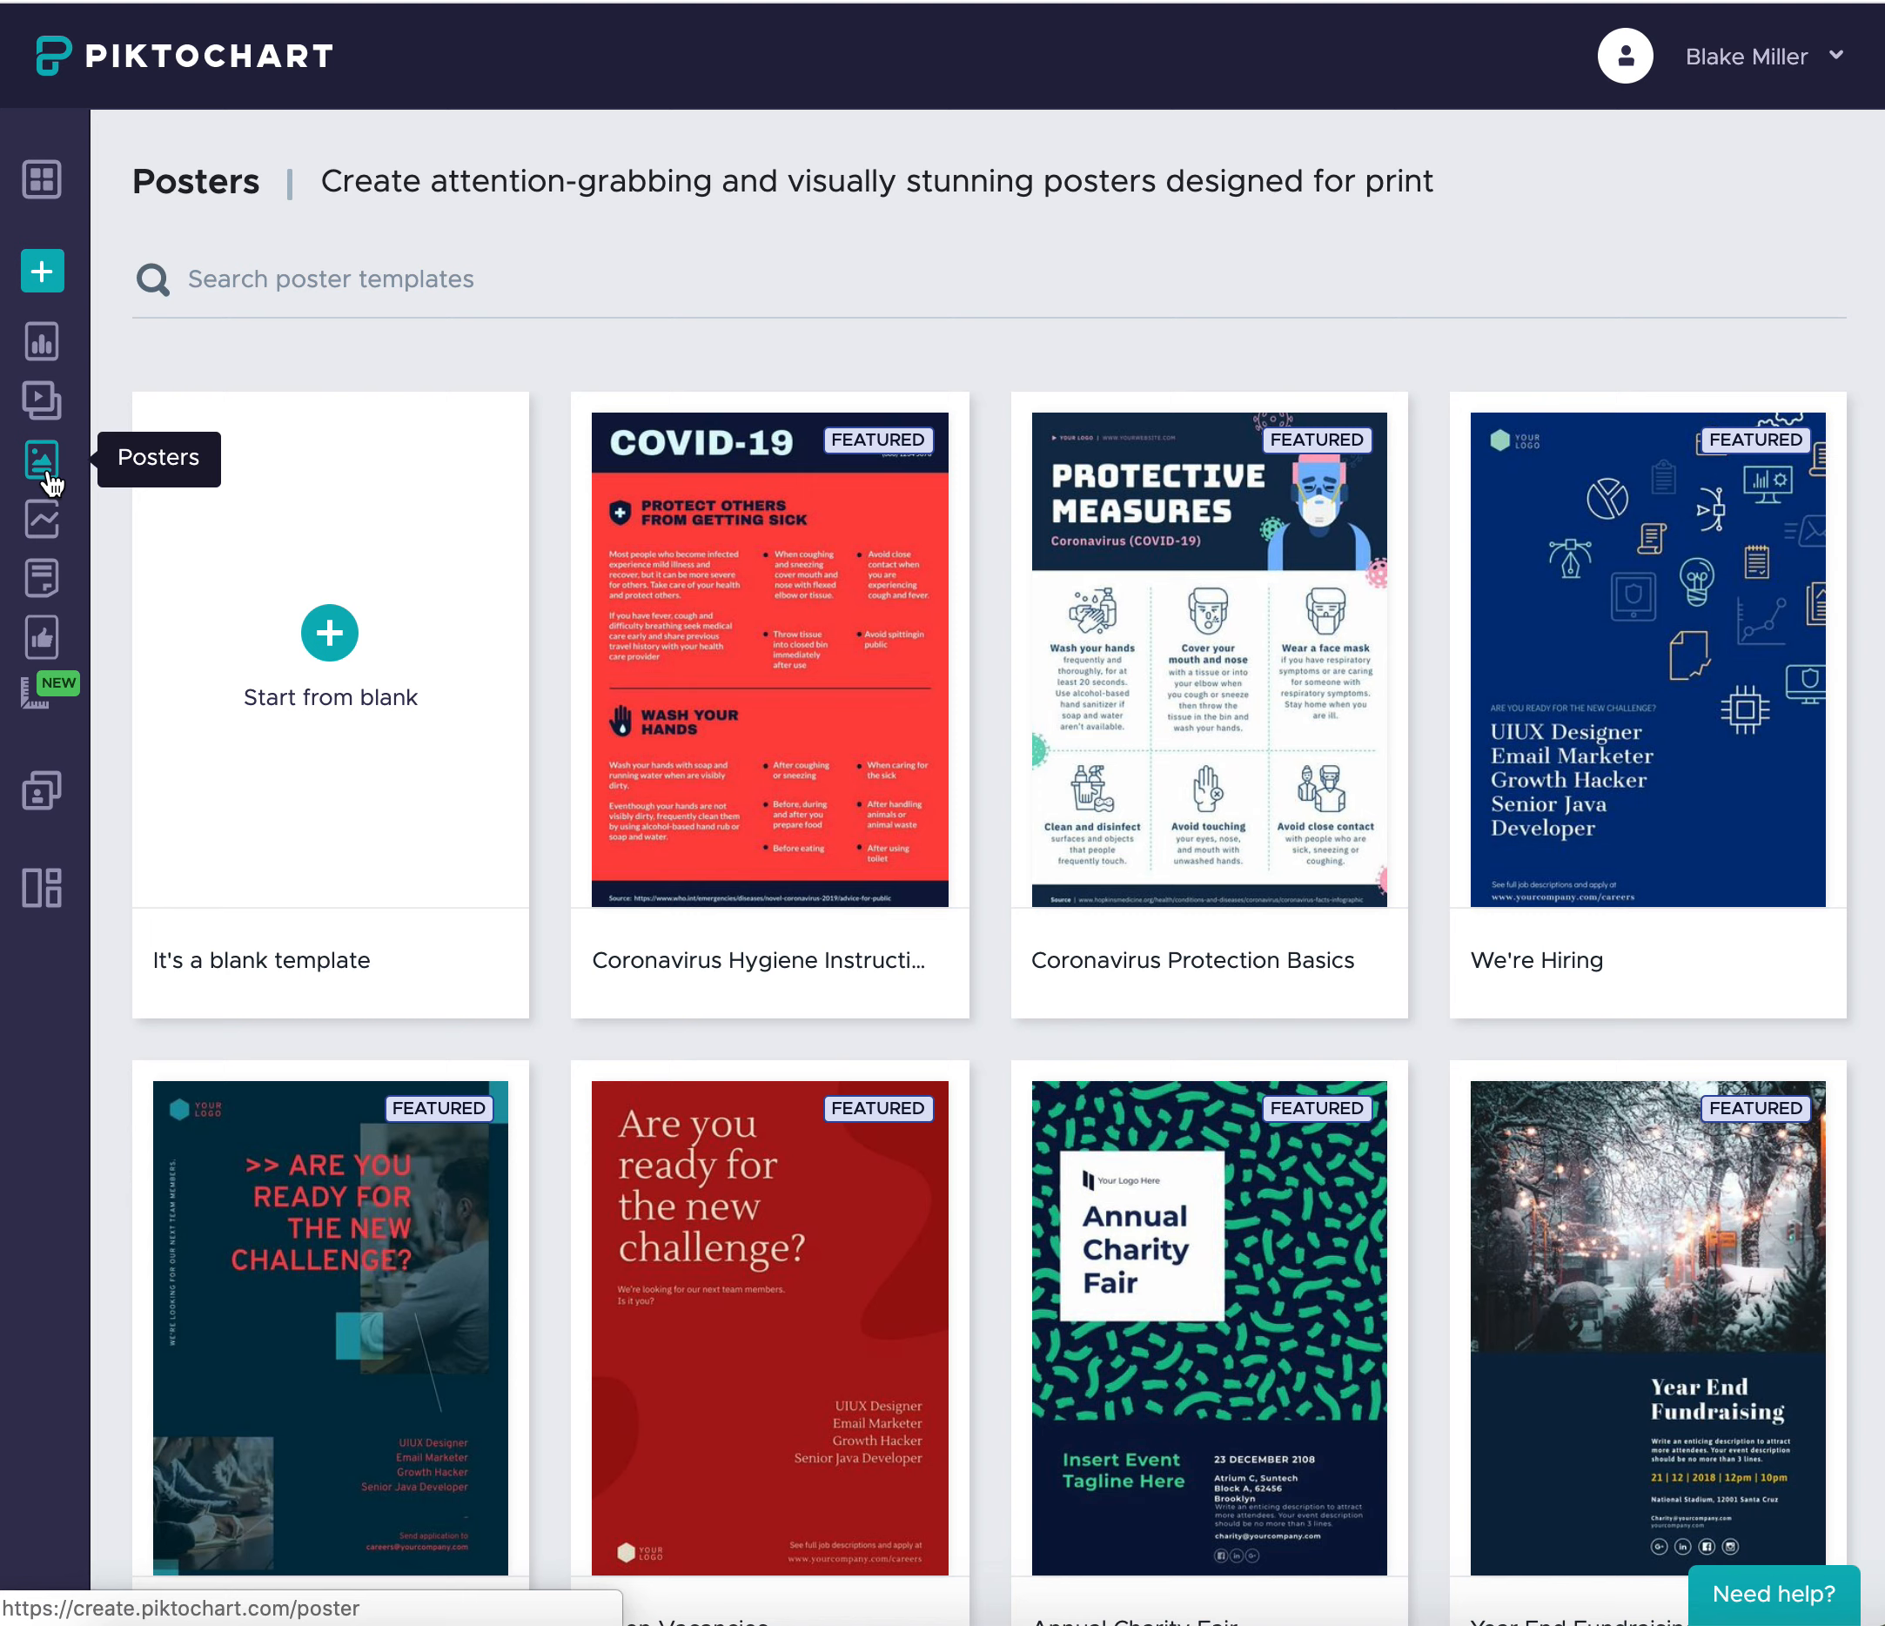
pyautogui.click(329, 634)
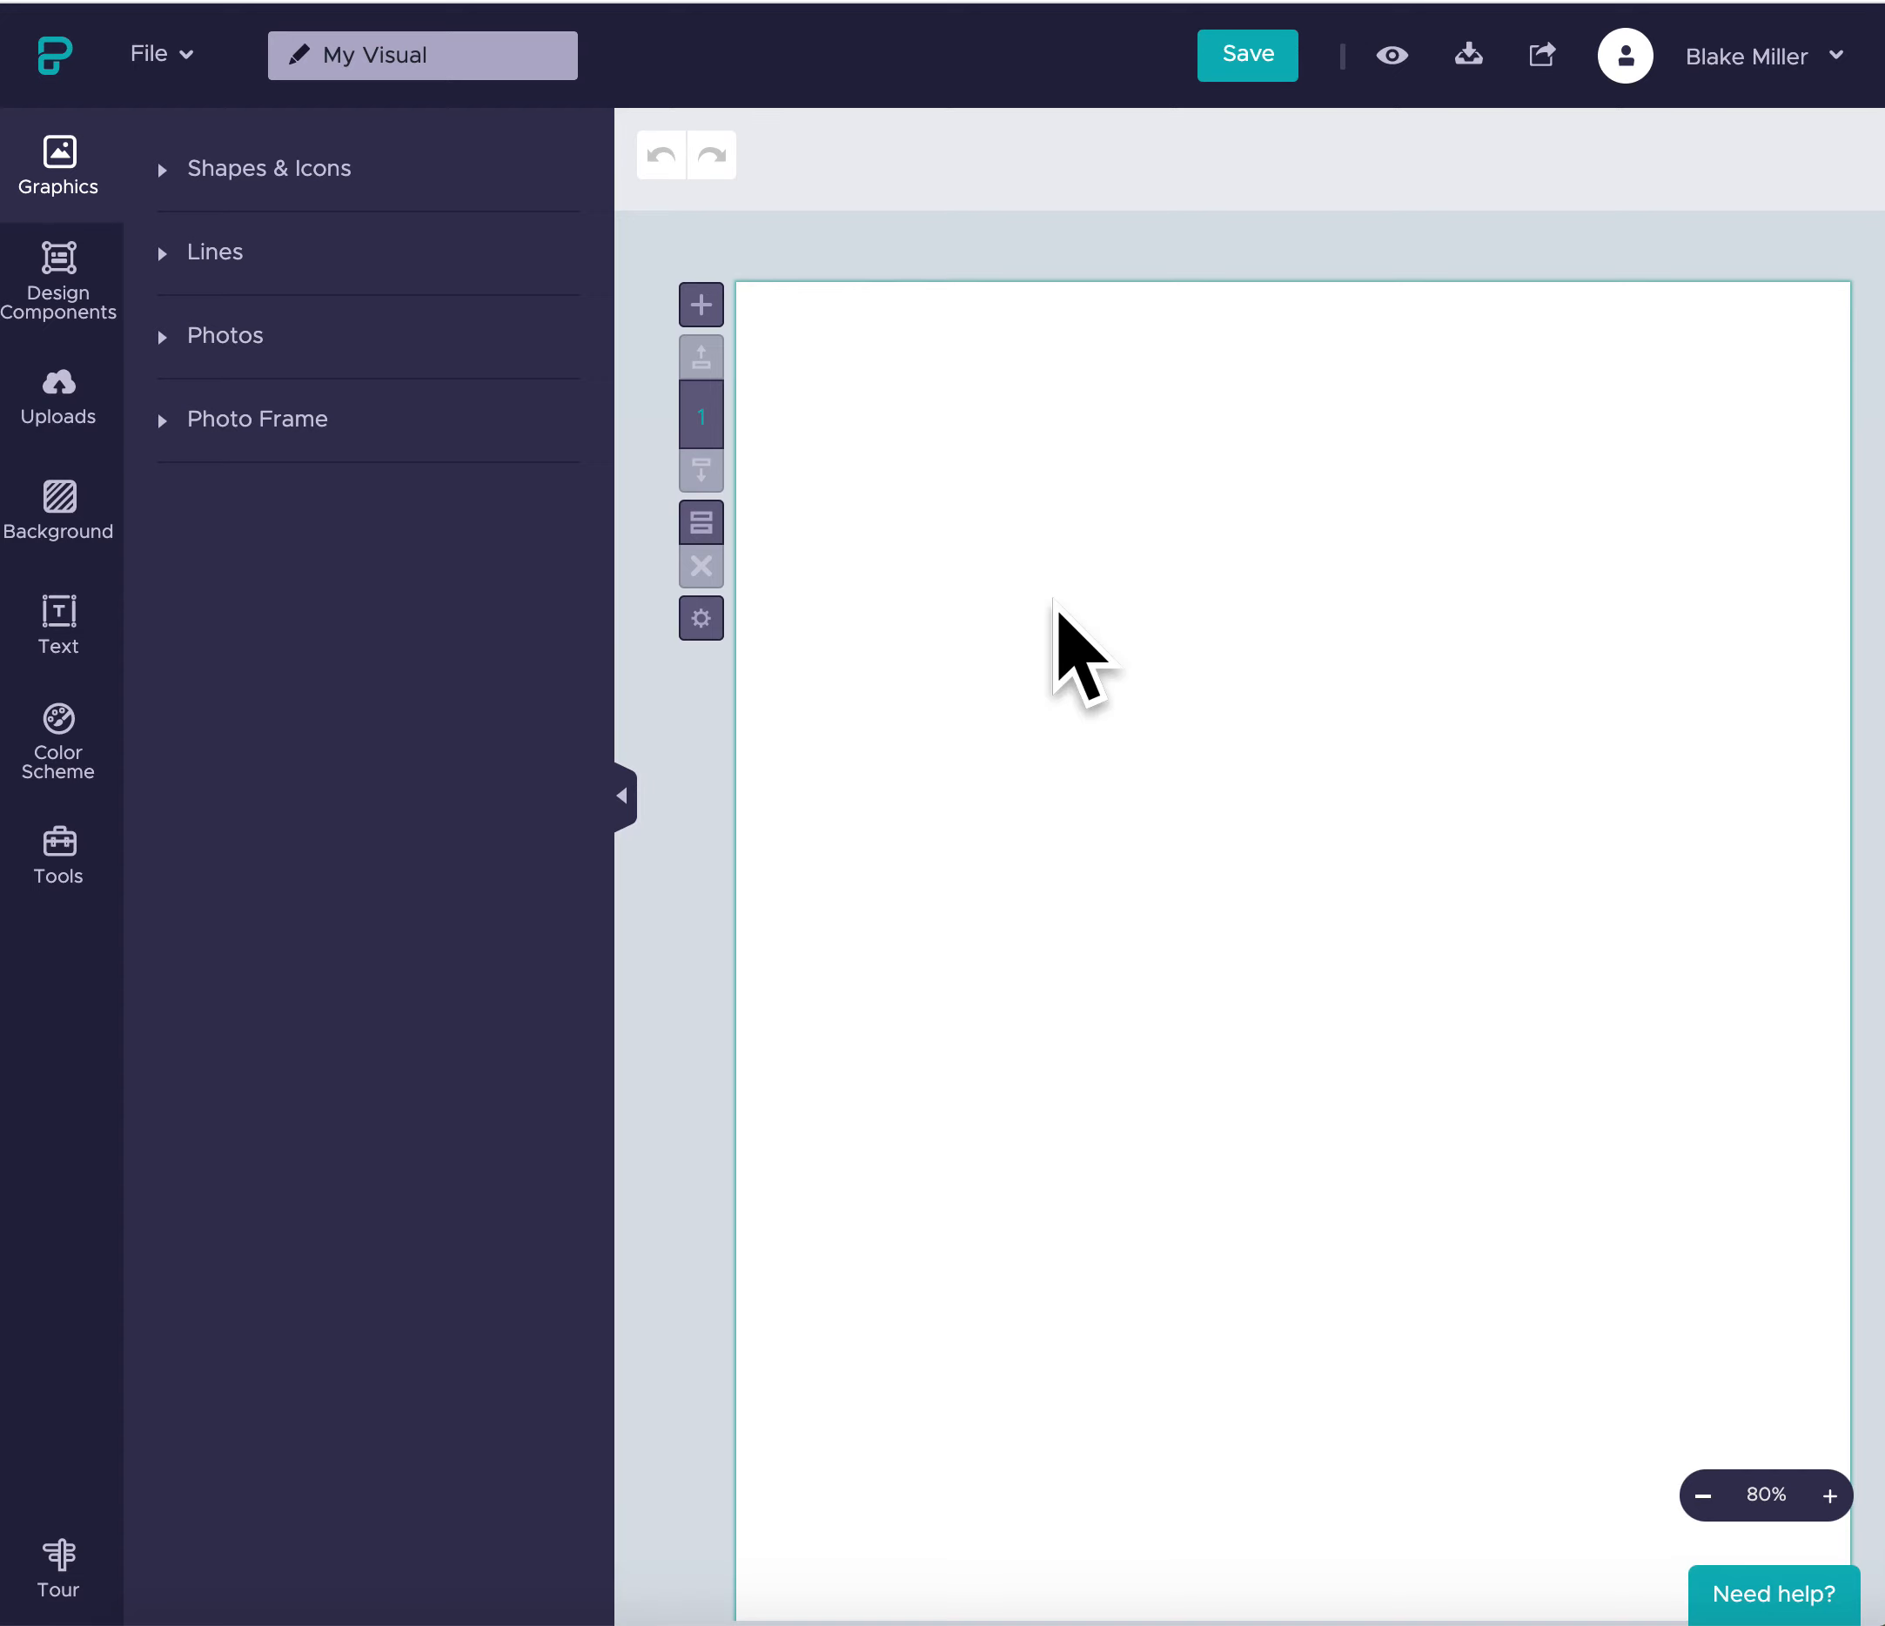
pyautogui.scroll(-4, 1135, 605)
pyautogui.scroll(4, 1135, 605)
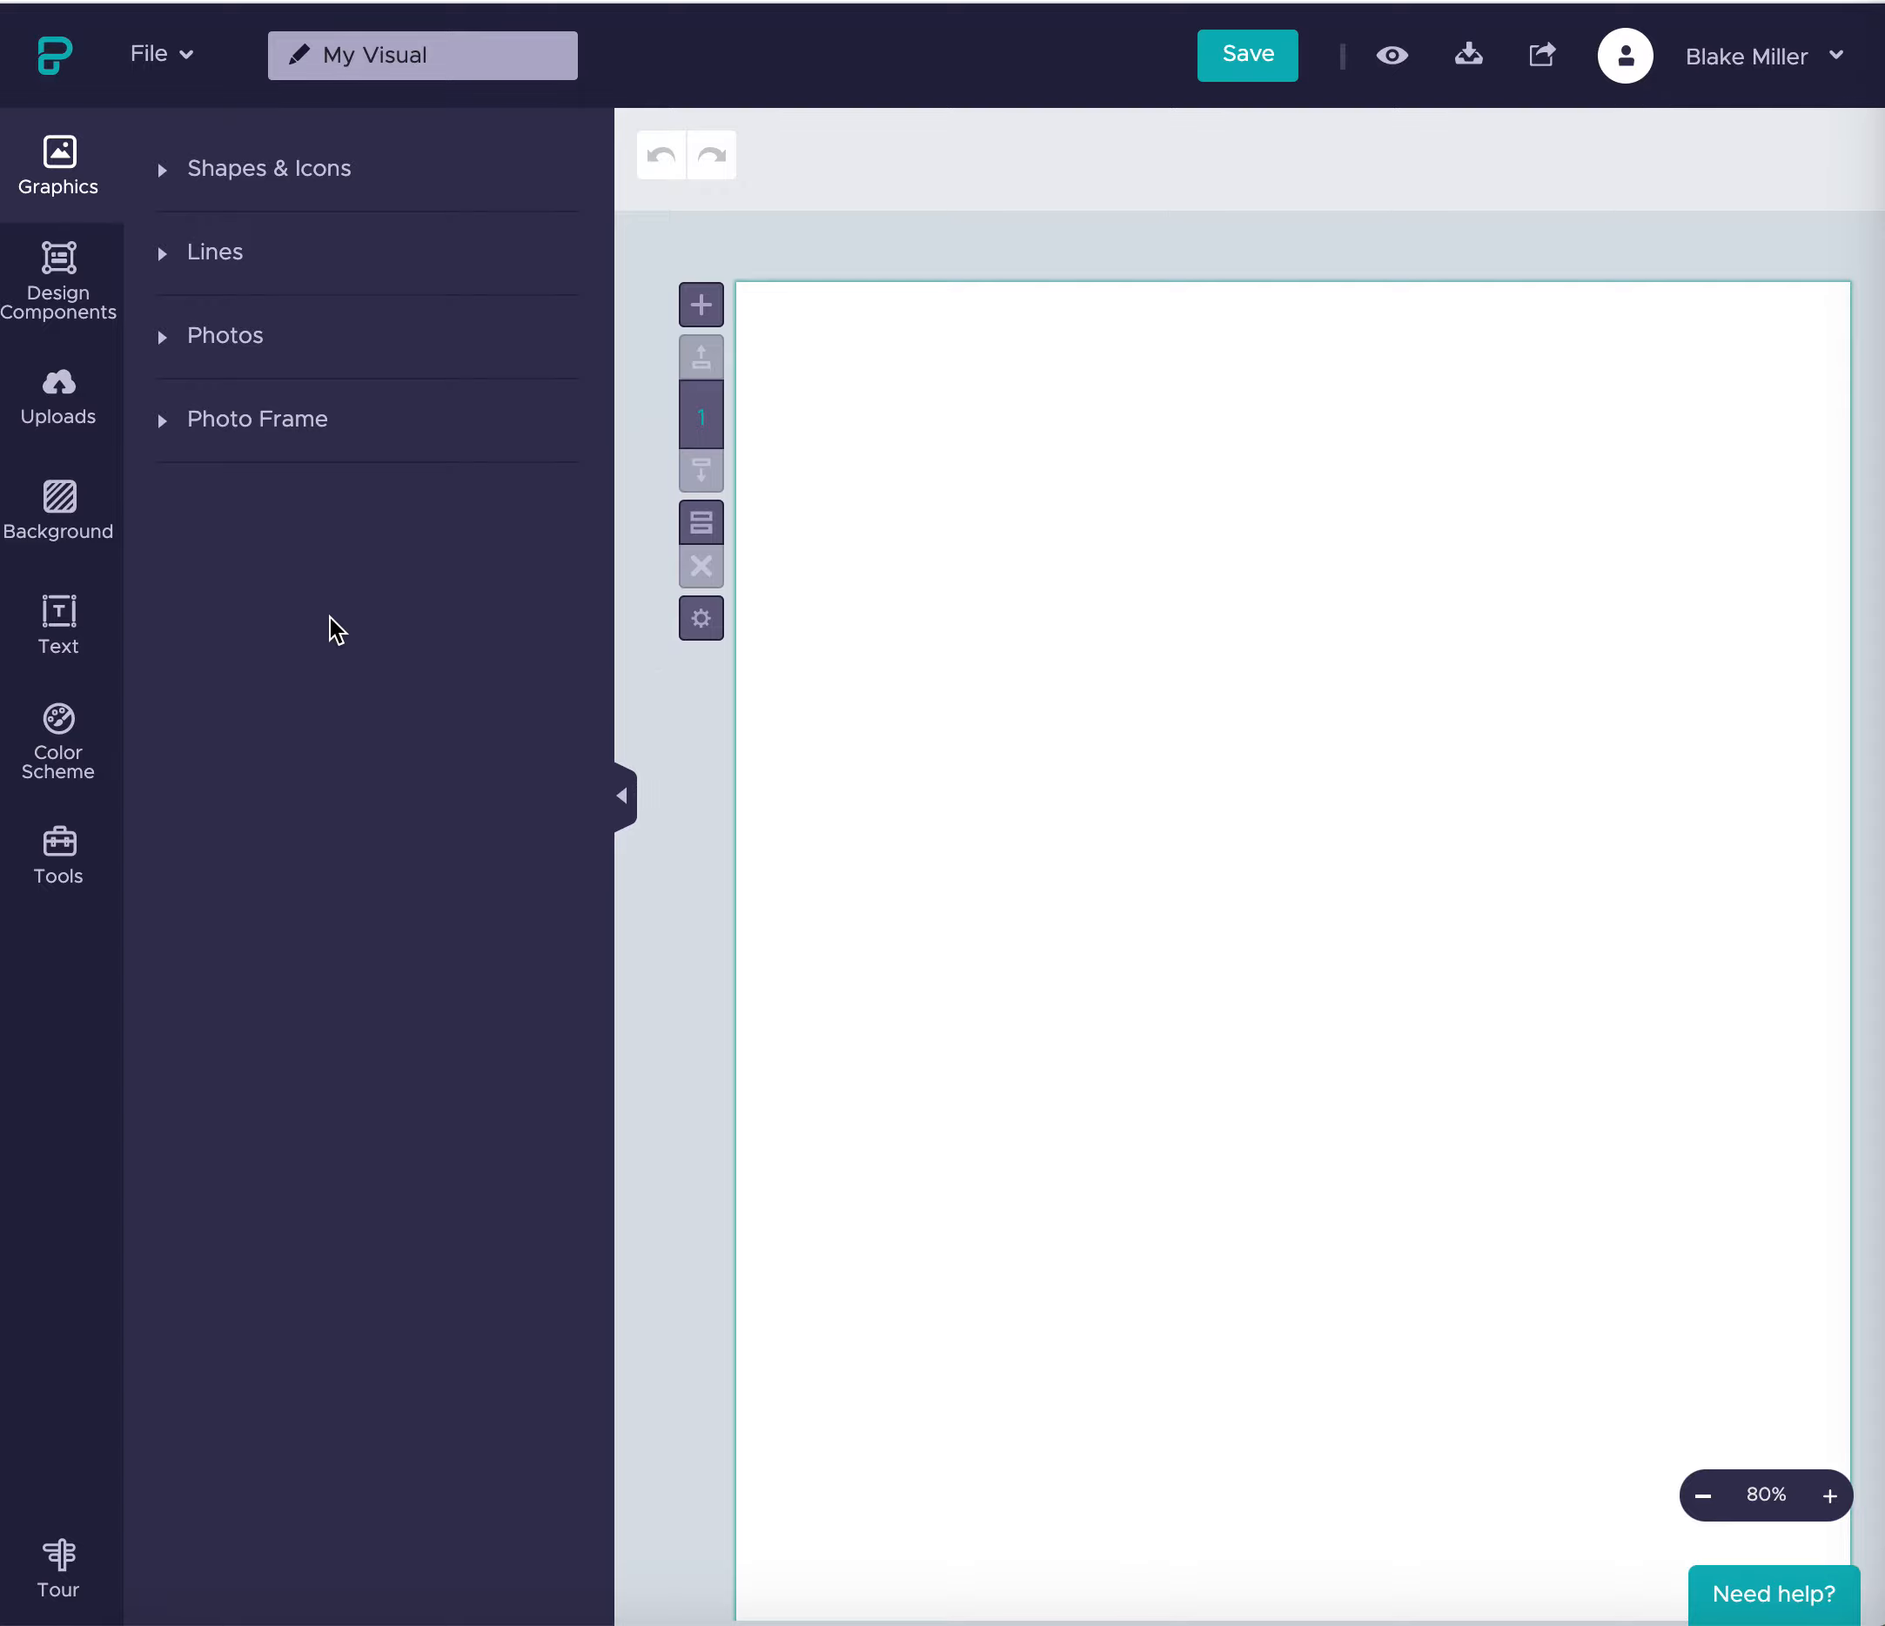
# - Try the blue quatrefoil pattern as the poster's background image
pyautogui.click(72, 534)
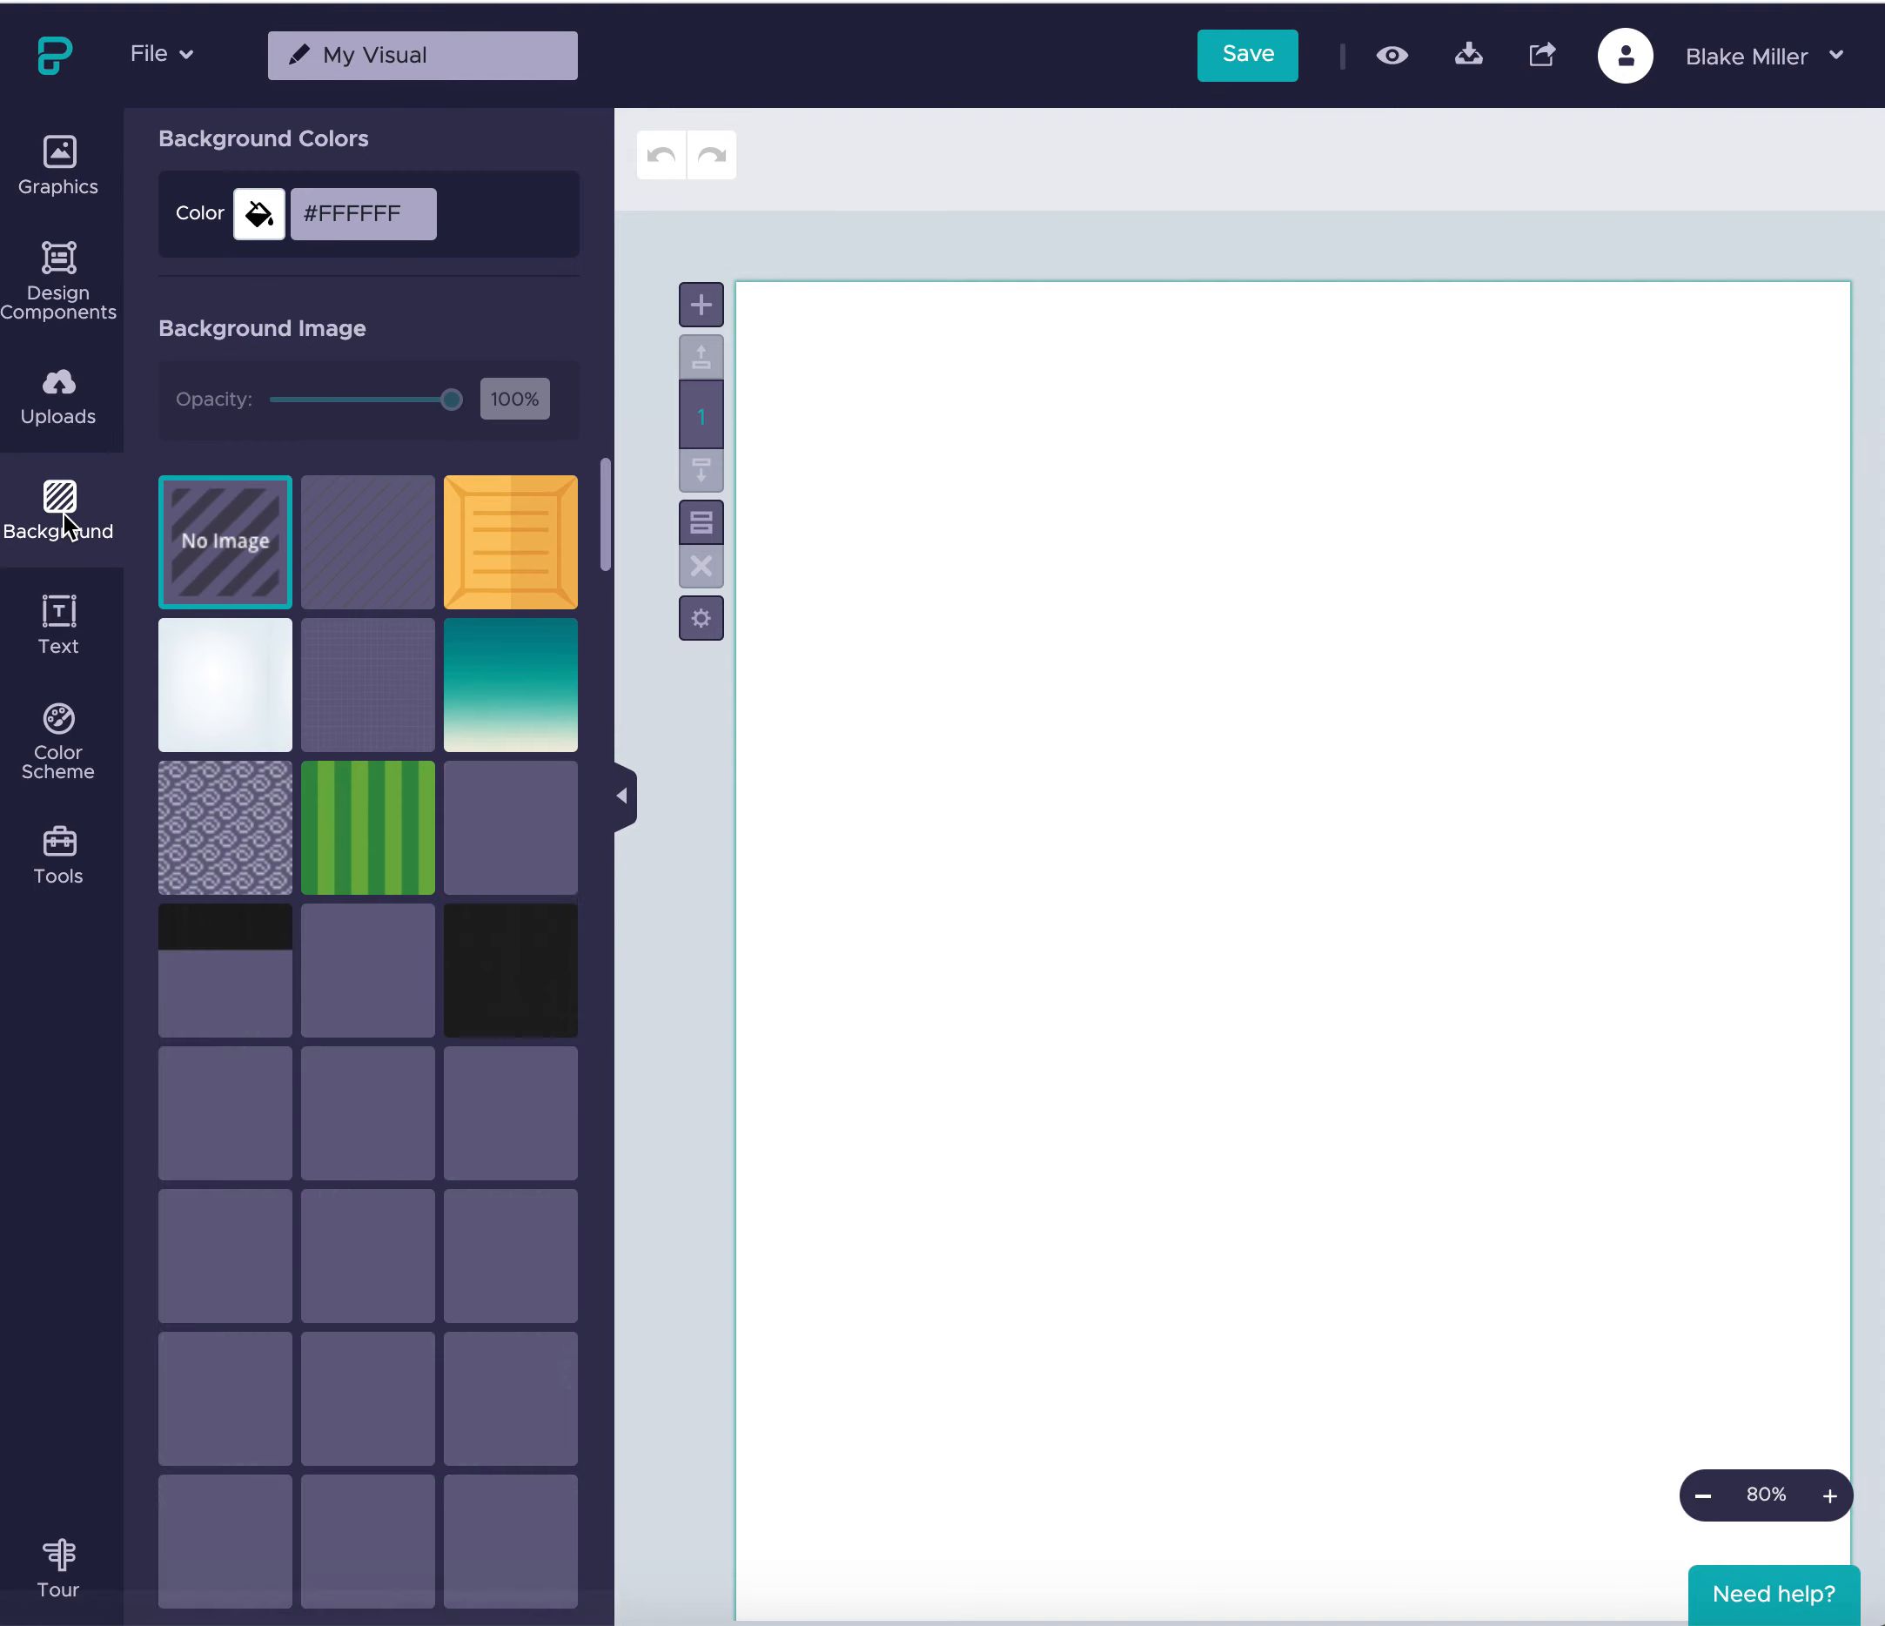
pyautogui.scroll(-20, 424, 668)
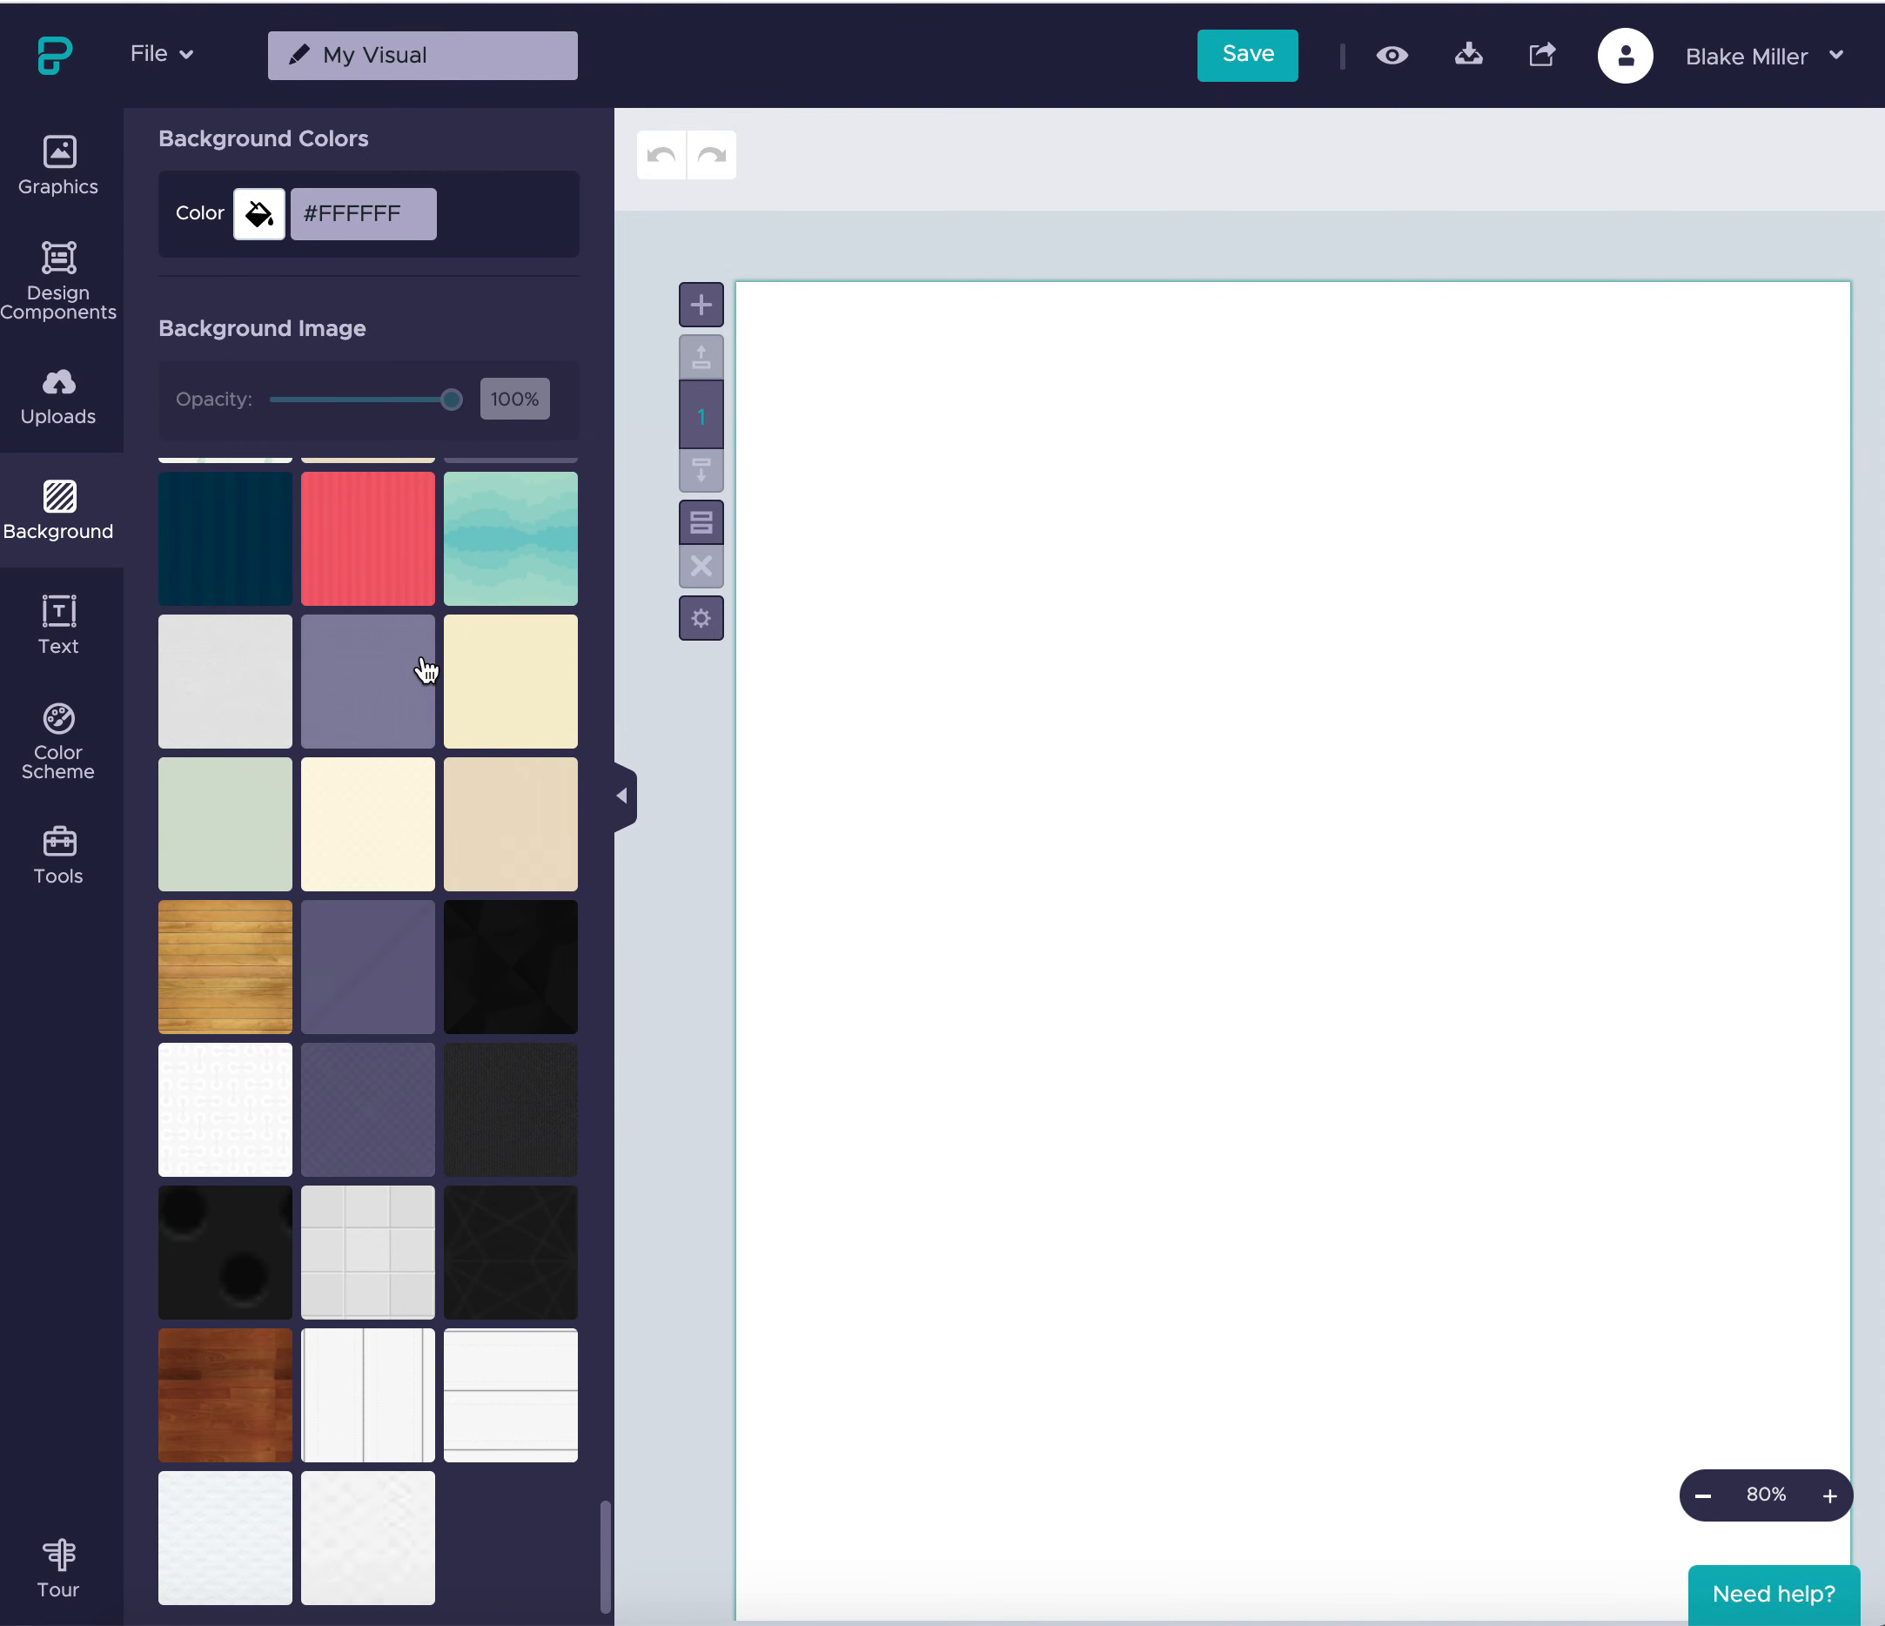
pyautogui.scroll(10, 426, 670)
pyautogui.click(412, 757)
pyautogui.scroll(-2, 406, 748)
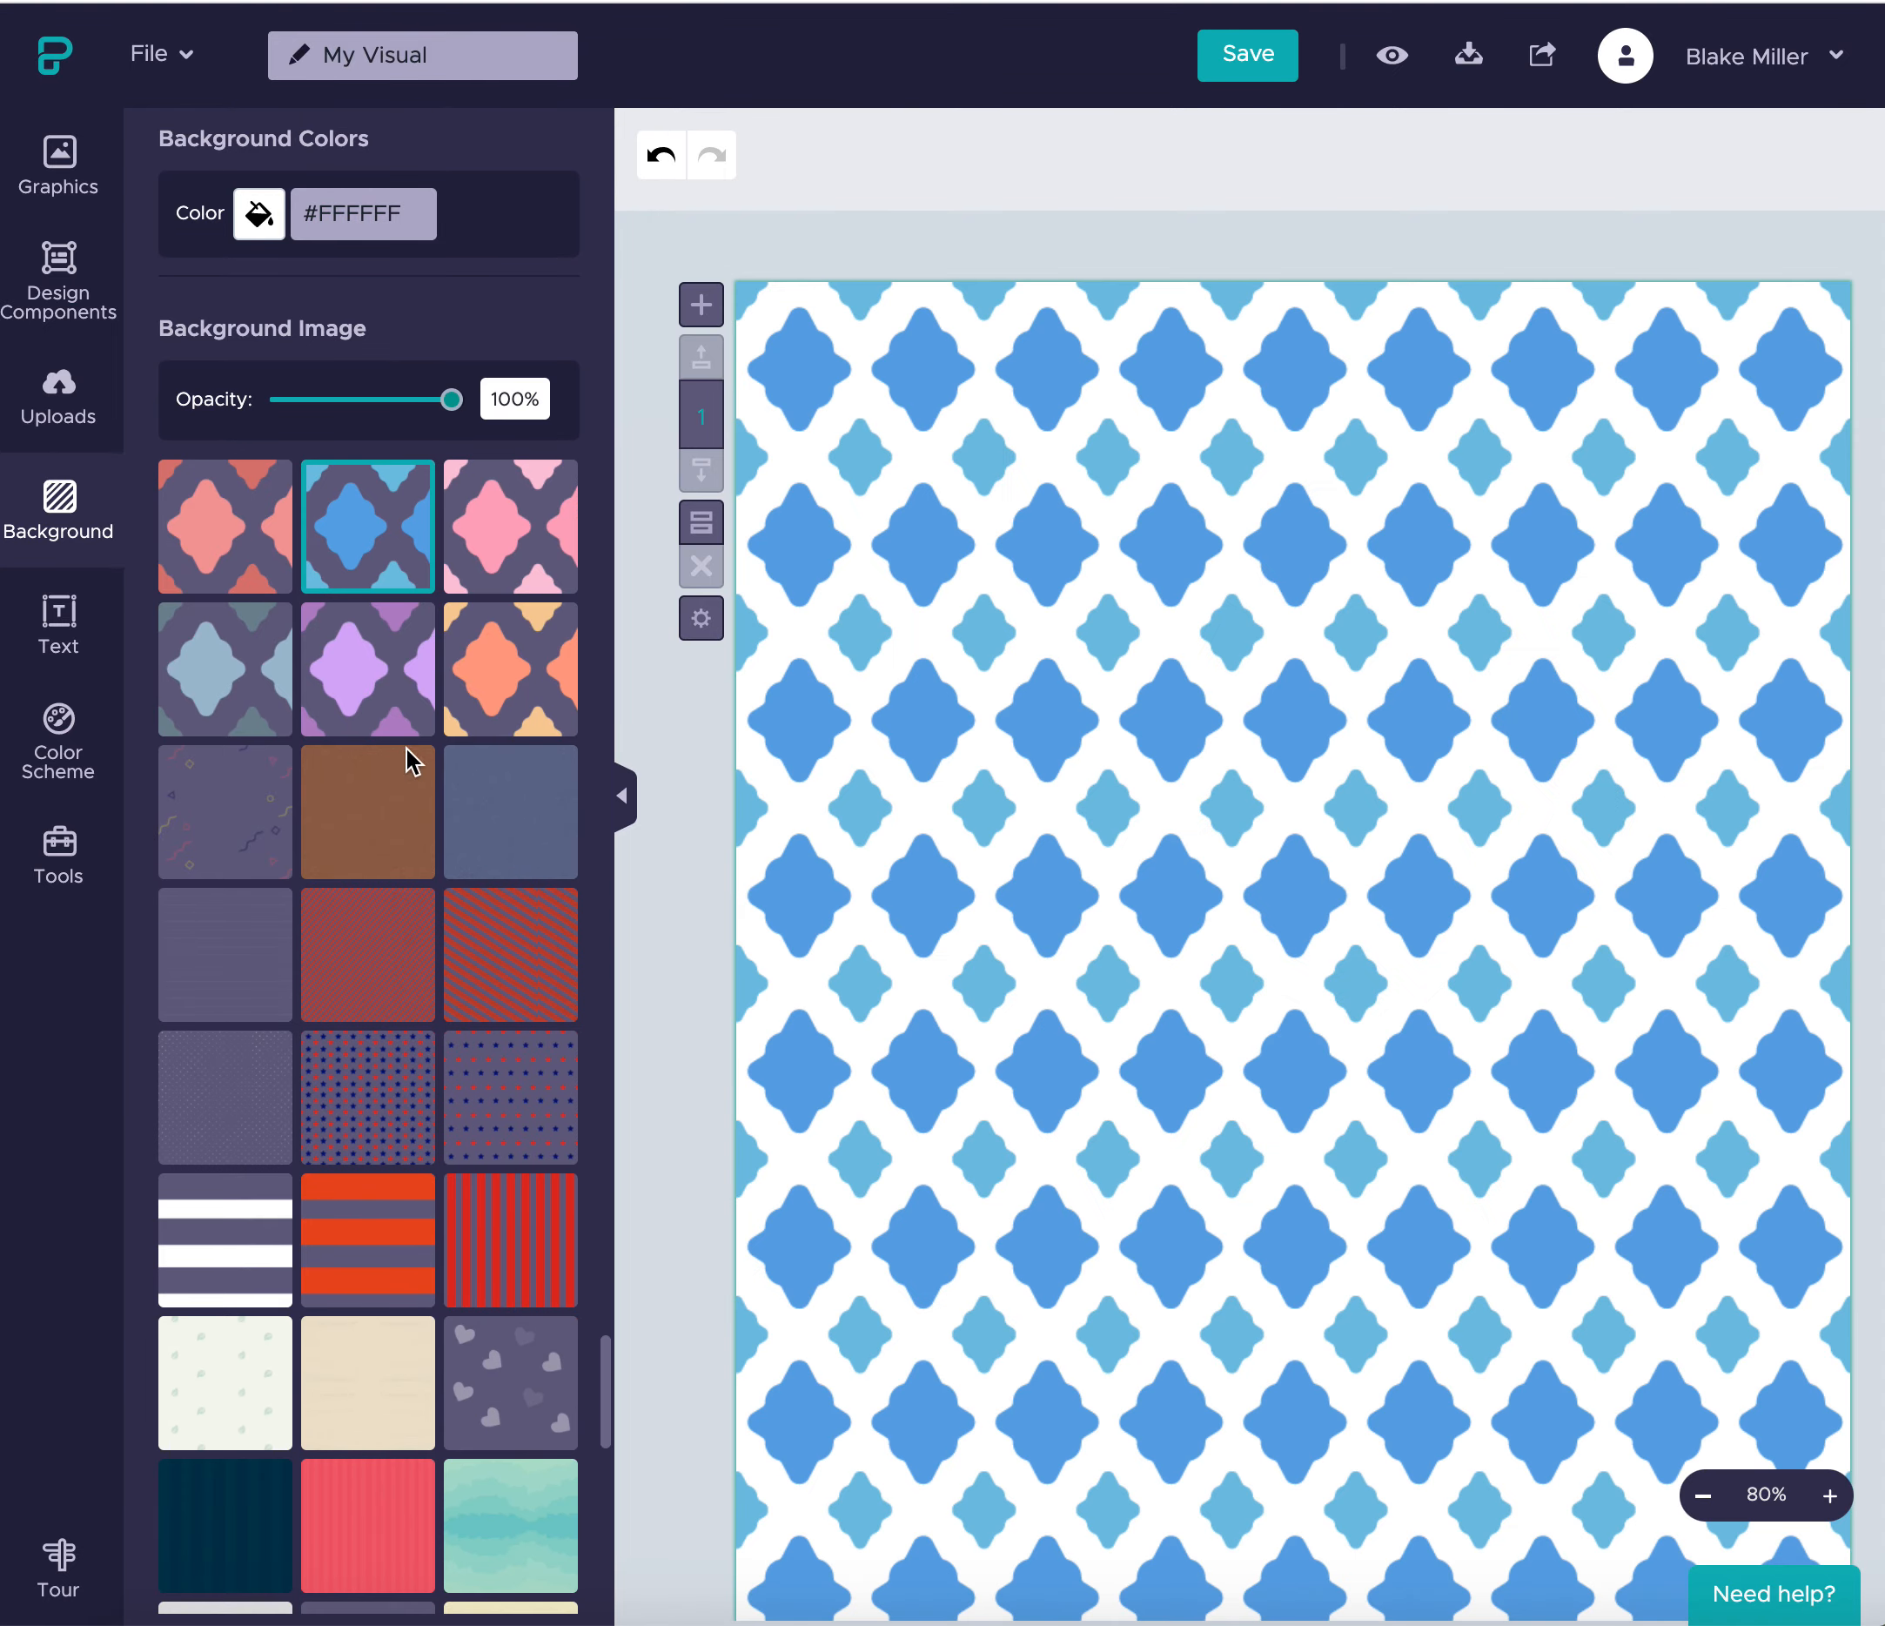
# - Try several other background images, ending with the white grid-paper pattern
pyautogui.scroll(2, 410, 760)
pyautogui.click(392, 651)
pyautogui.scroll(3, 392, 653)
pyautogui.click(398, 657)
pyautogui.scroll(-2, 387, 636)
pyautogui.scroll(2, 381, 599)
pyautogui.click(382, 586)
pyautogui.scroll(-1, 468, 610)
pyautogui.click(485, 648)
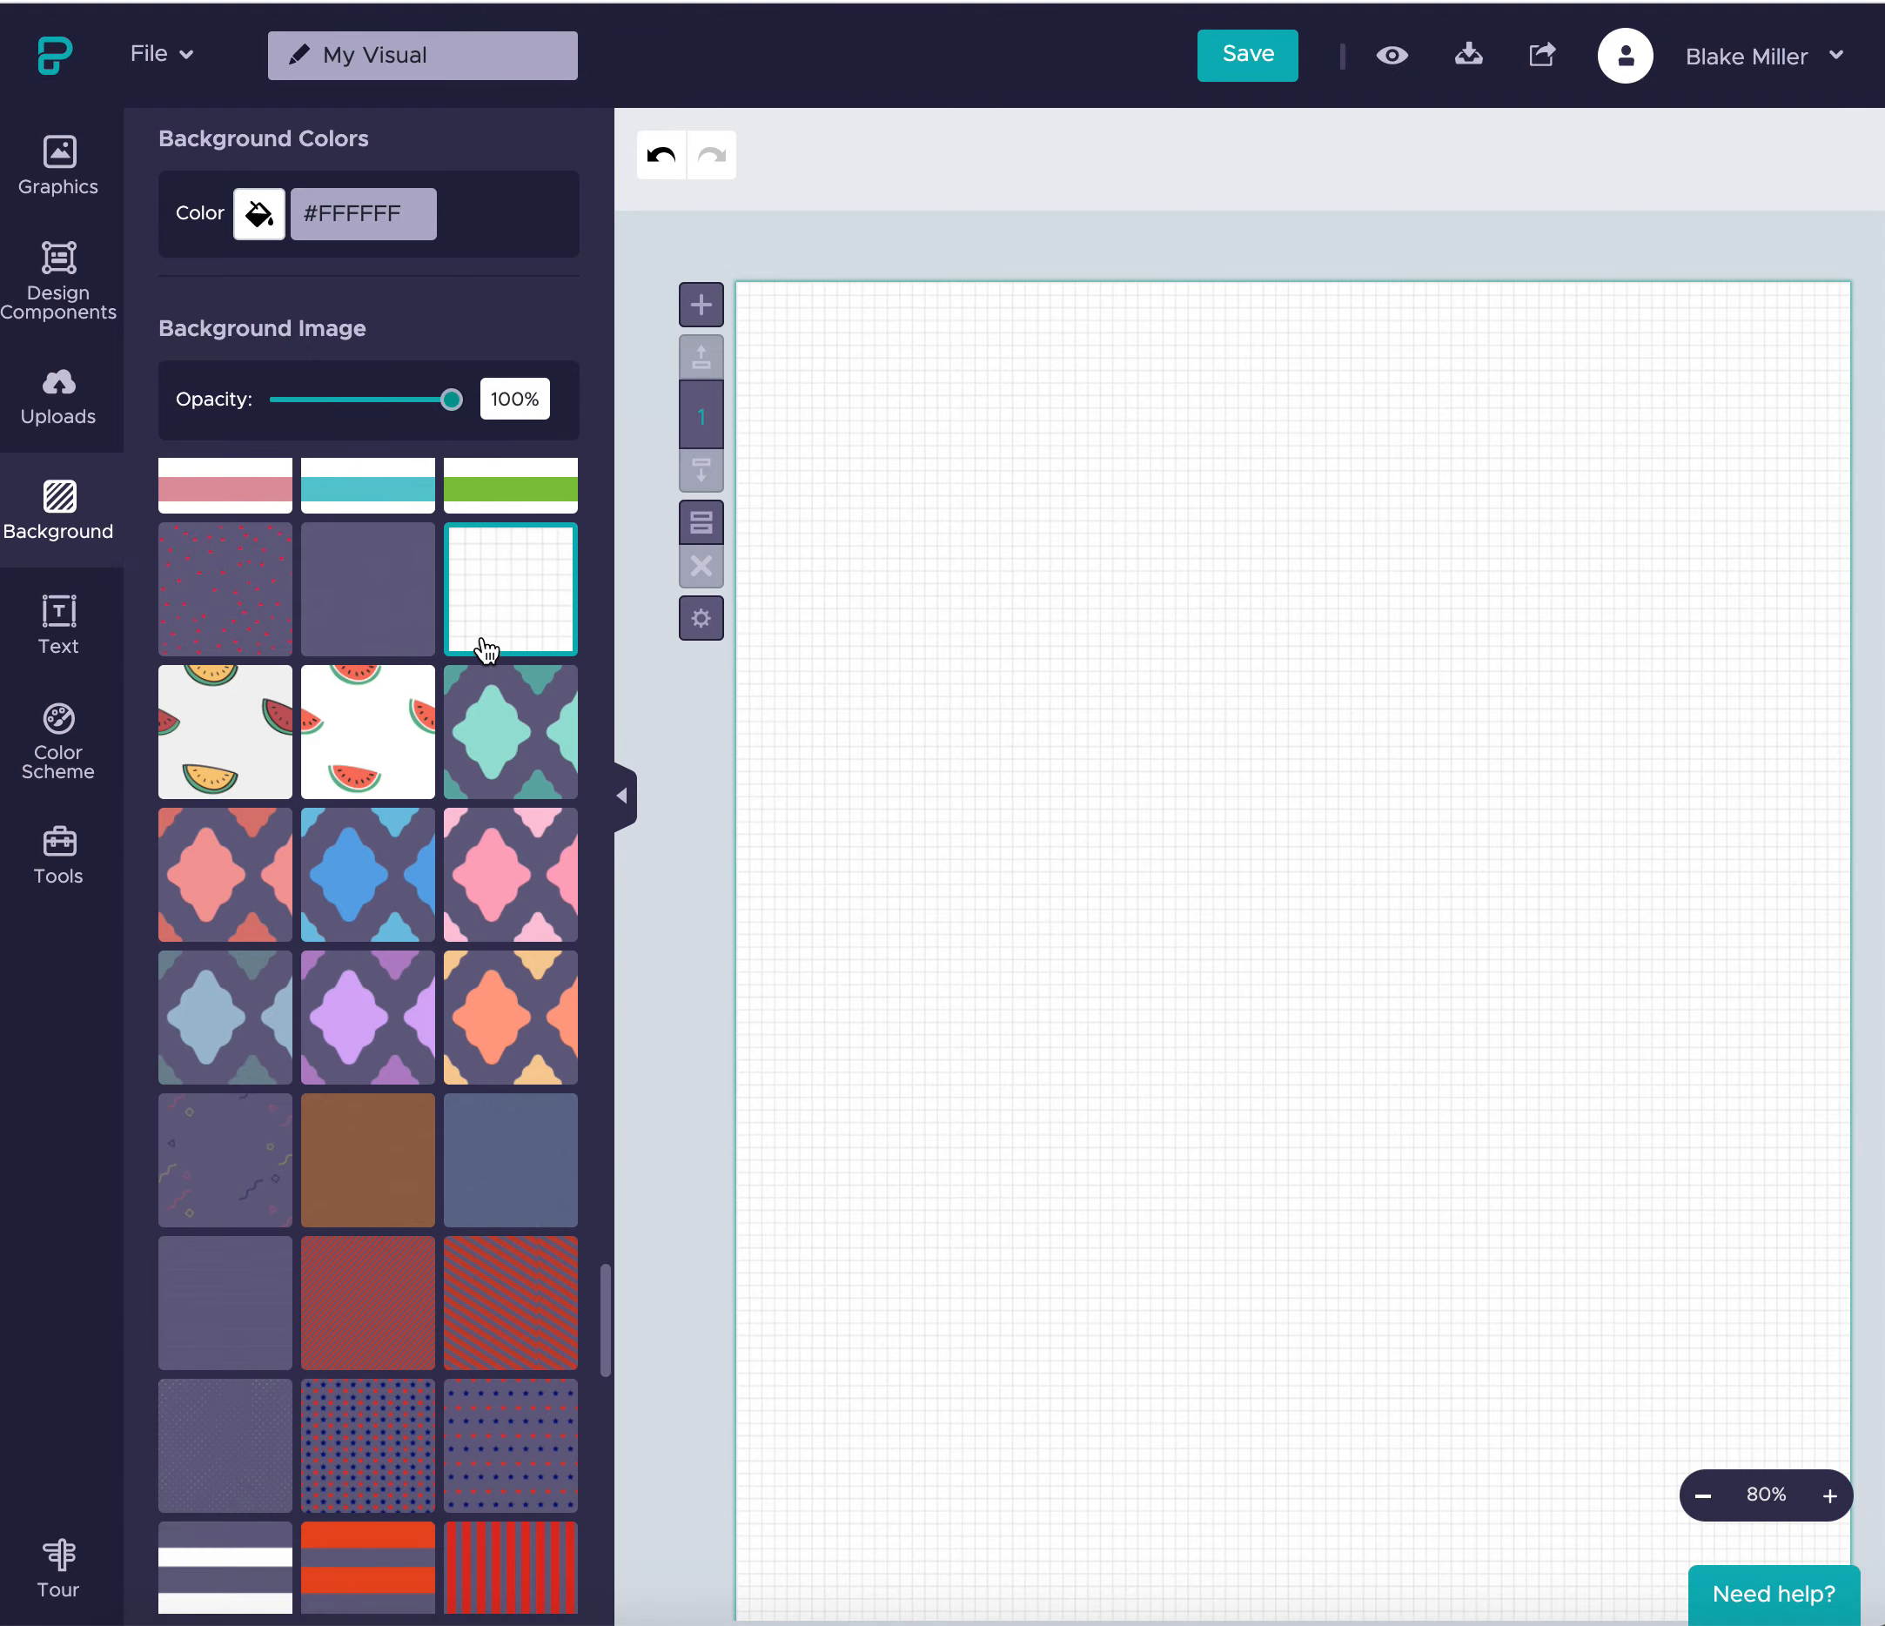
# - Try the black squiggle pattern as the poster's background image
pyautogui.scroll(5, 470, 666)
pyautogui.click(470, 666)
pyautogui.scroll(1, 371, 640)
pyautogui.click(371, 639)
pyautogui.scroll(1, 247, 707)
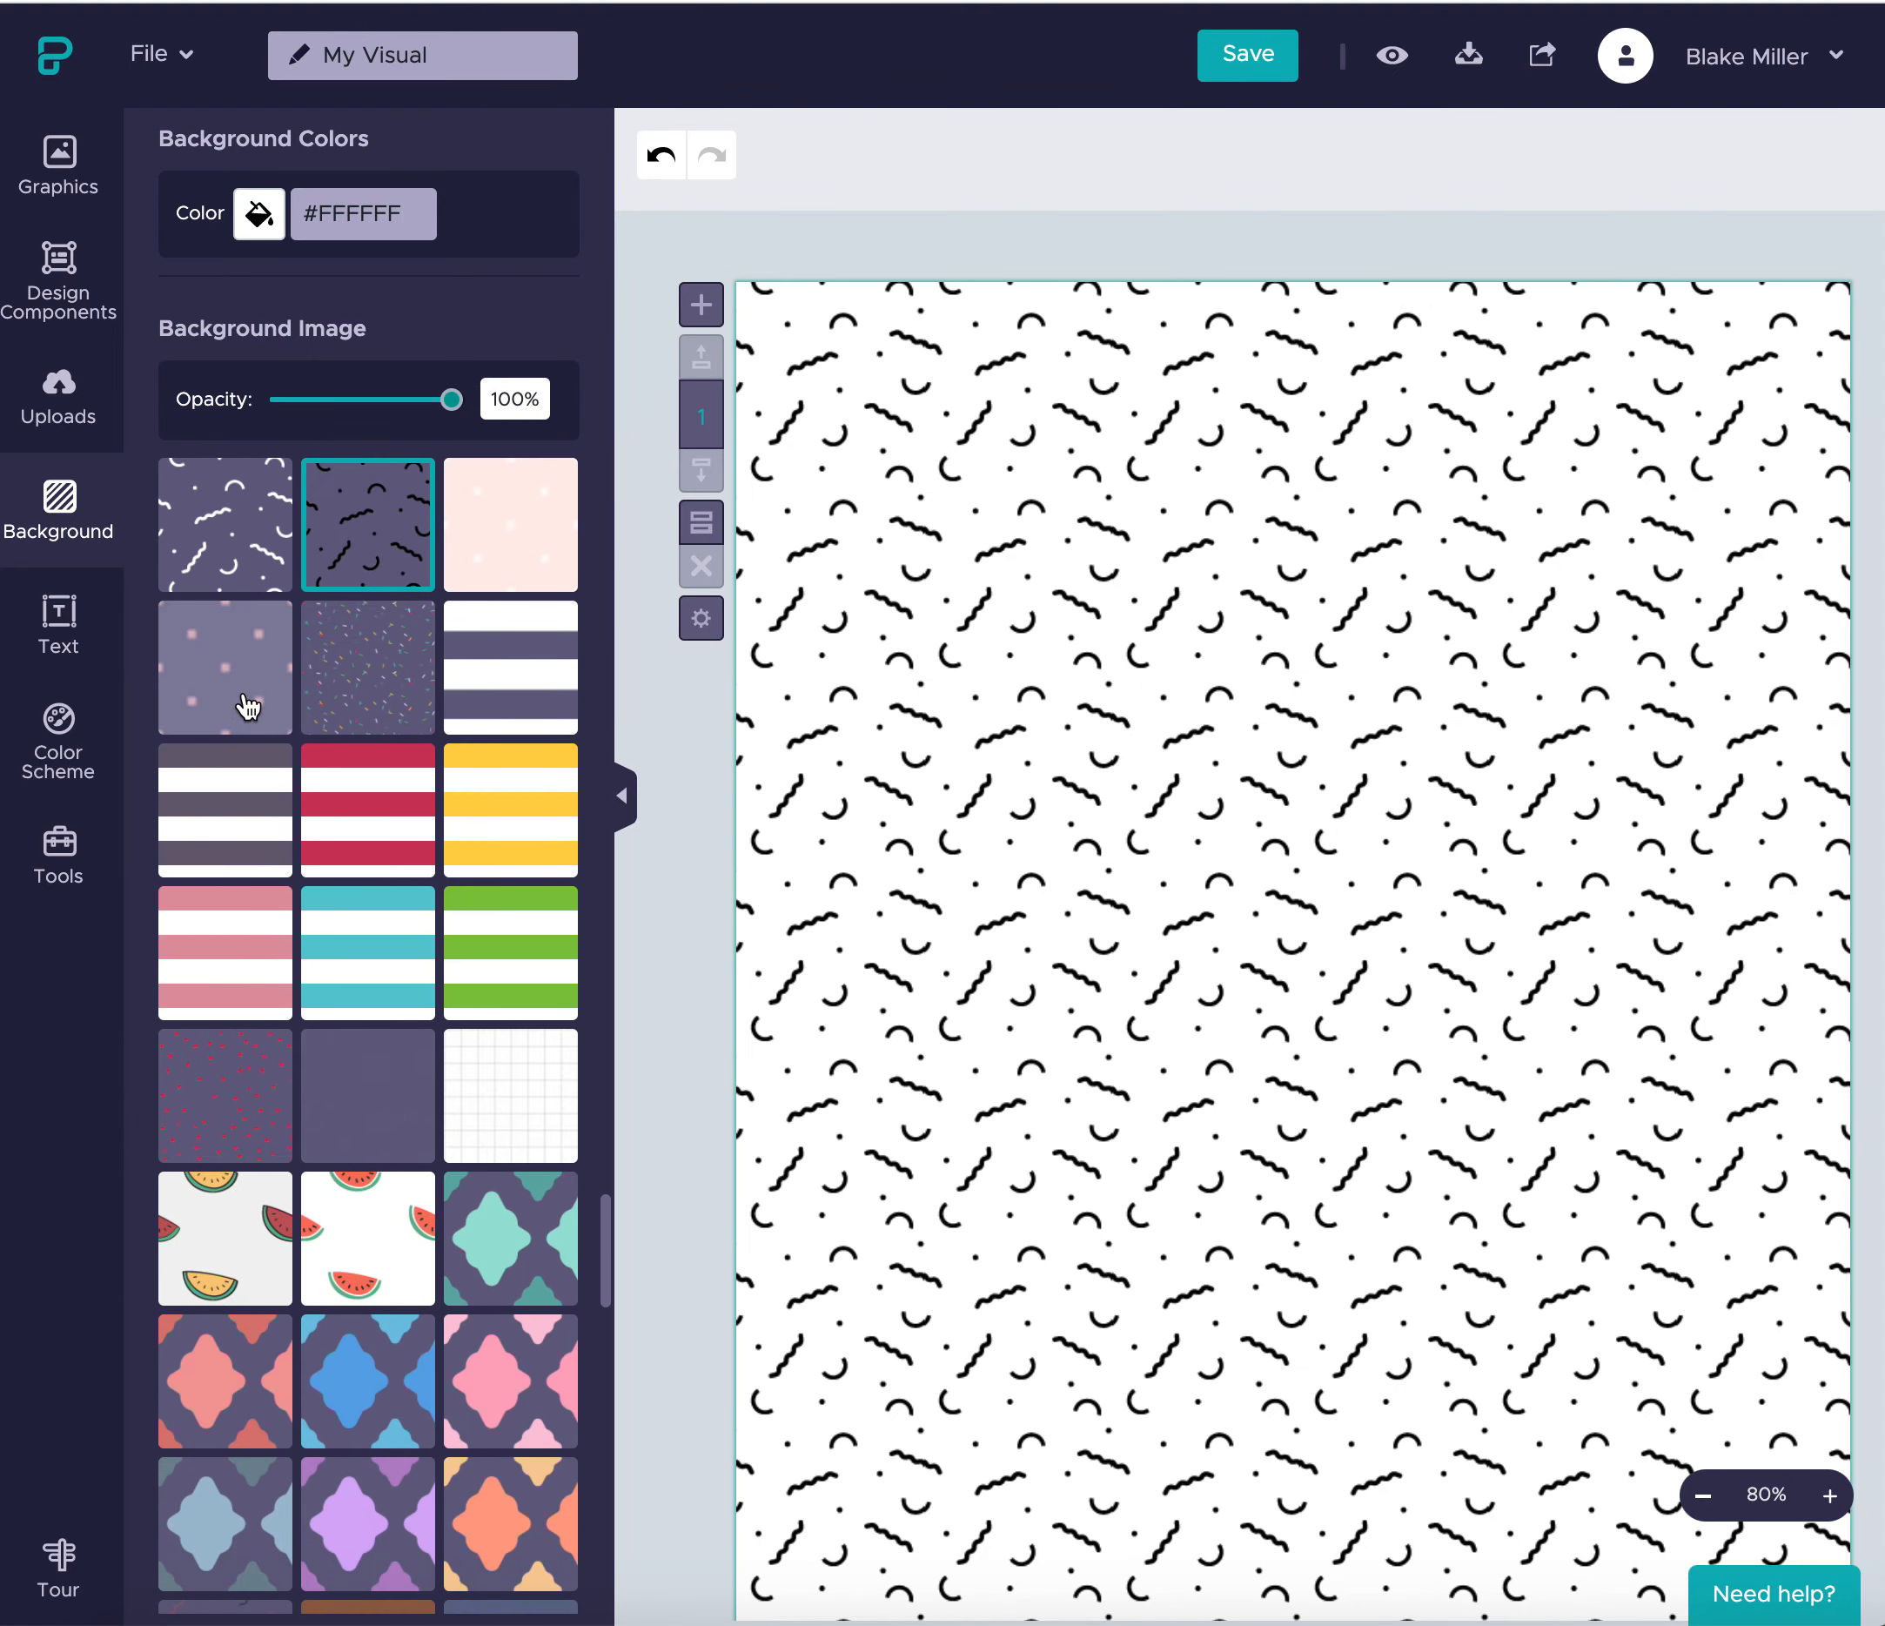
# - Try the pink dot pattern and the white squiggle pattern as the background image
pyautogui.click(247, 707)
pyautogui.scroll(-1, 206, 614)
pyautogui.scroll(1, 253, 637)
pyautogui.scroll(1, 249, 634)
pyautogui.click(249, 634)
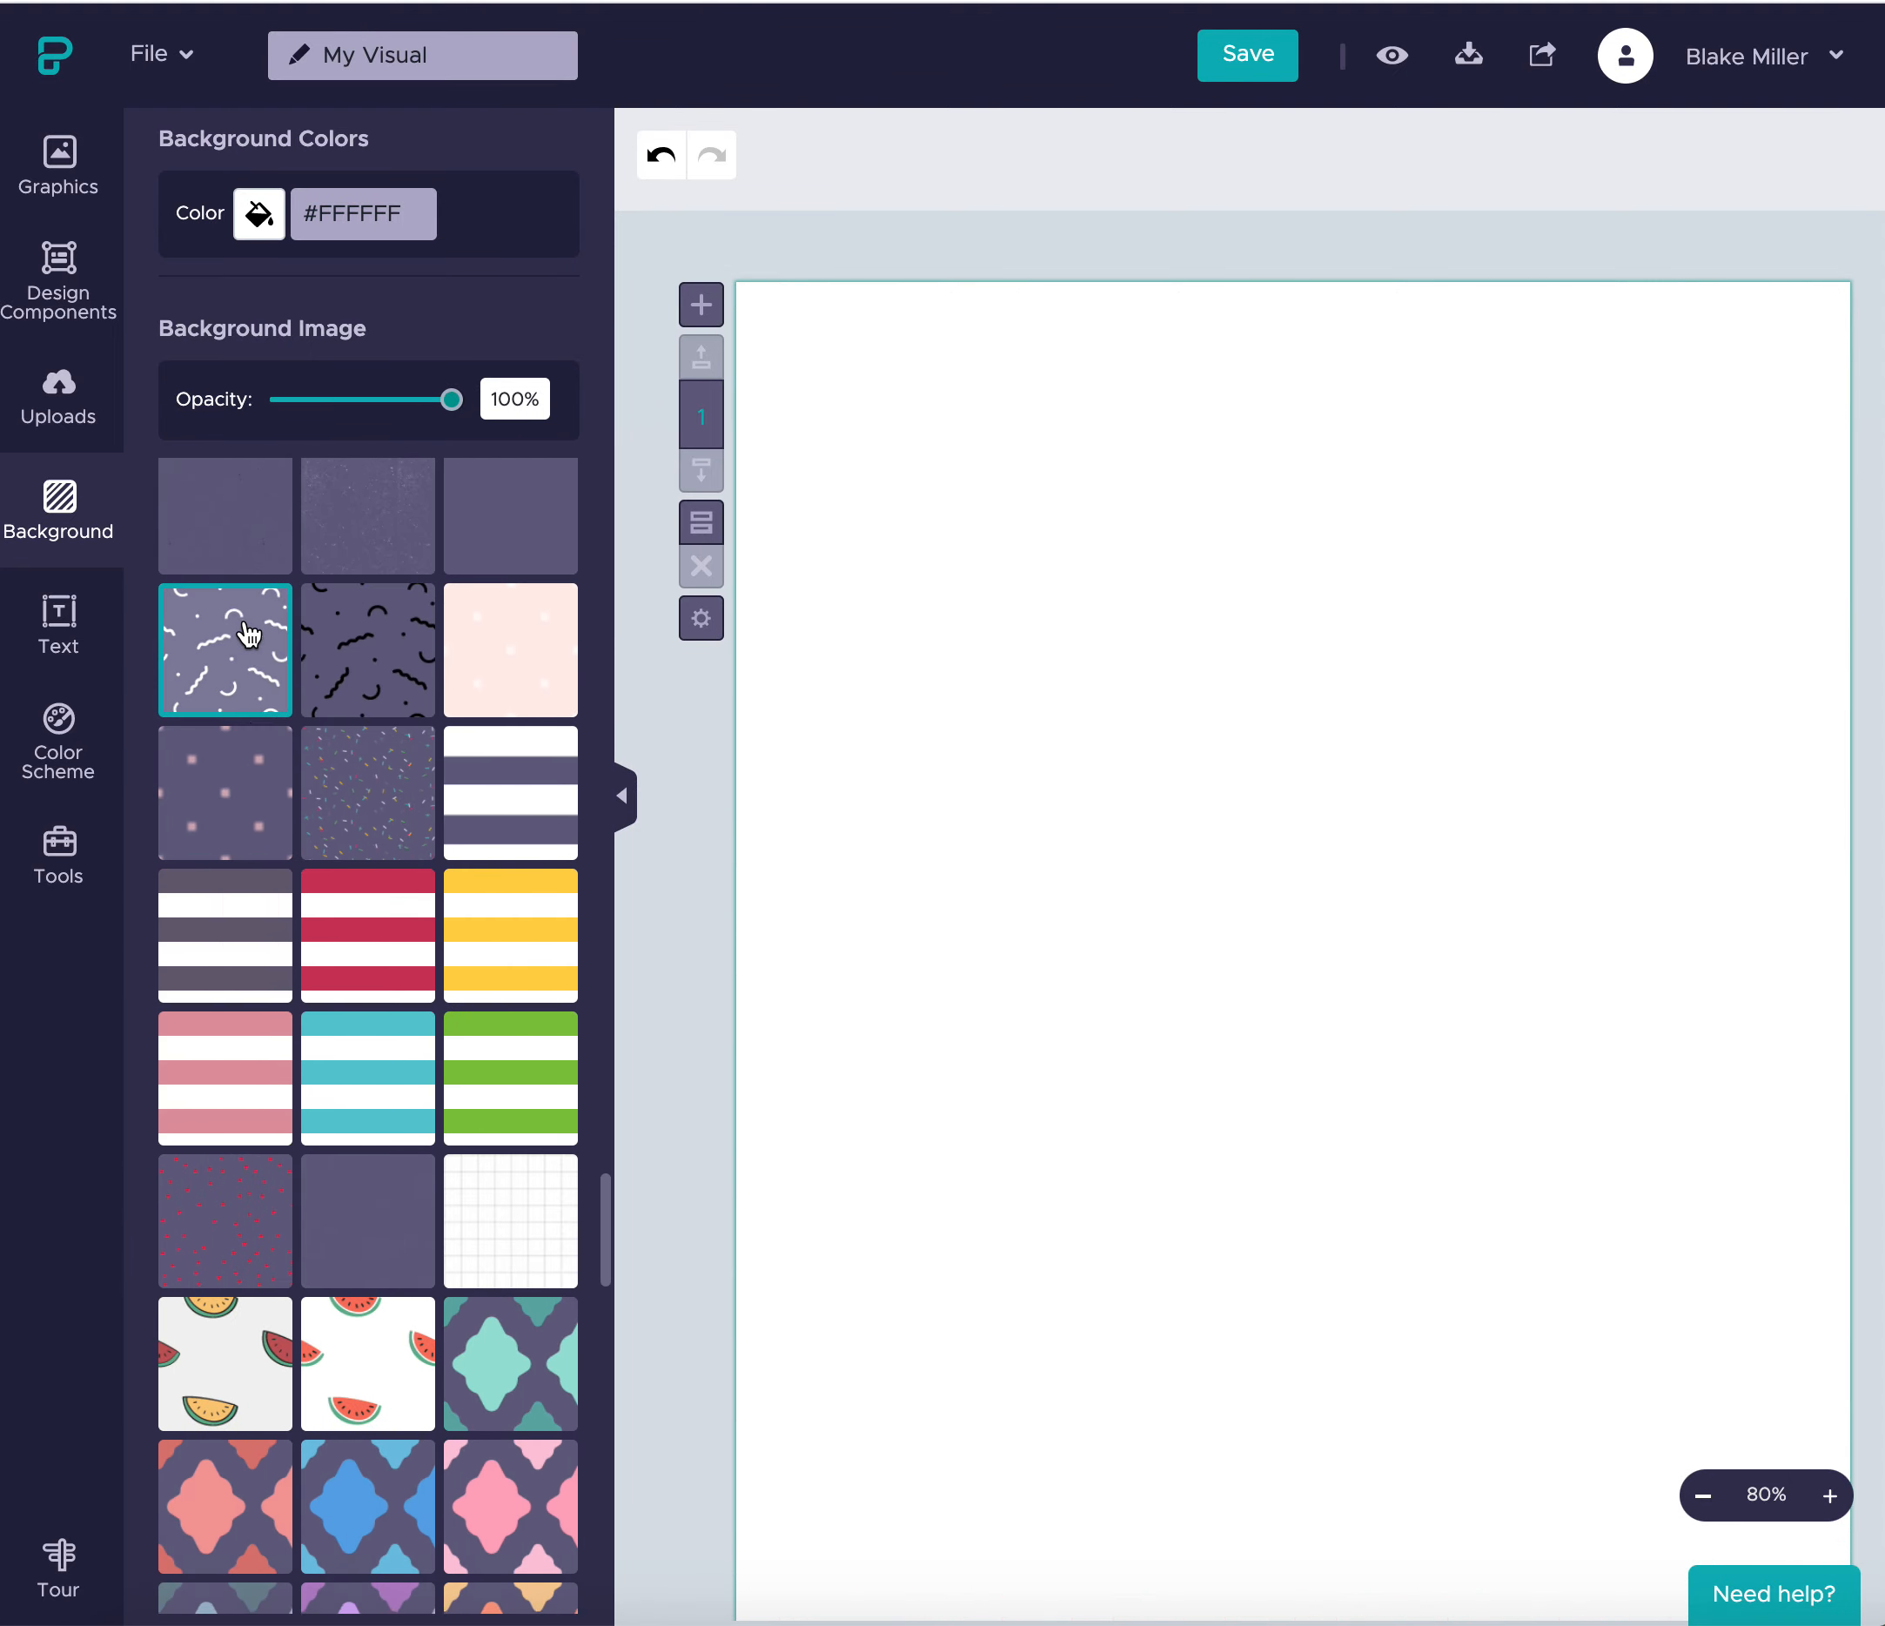
# - Try the multicoloured brush-stroke pattern as the poster's background image
pyautogui.scroll(6, 277, 656)
pyautogui.click(330, 707)
pyautogui.scroll(-2, 288, 696)
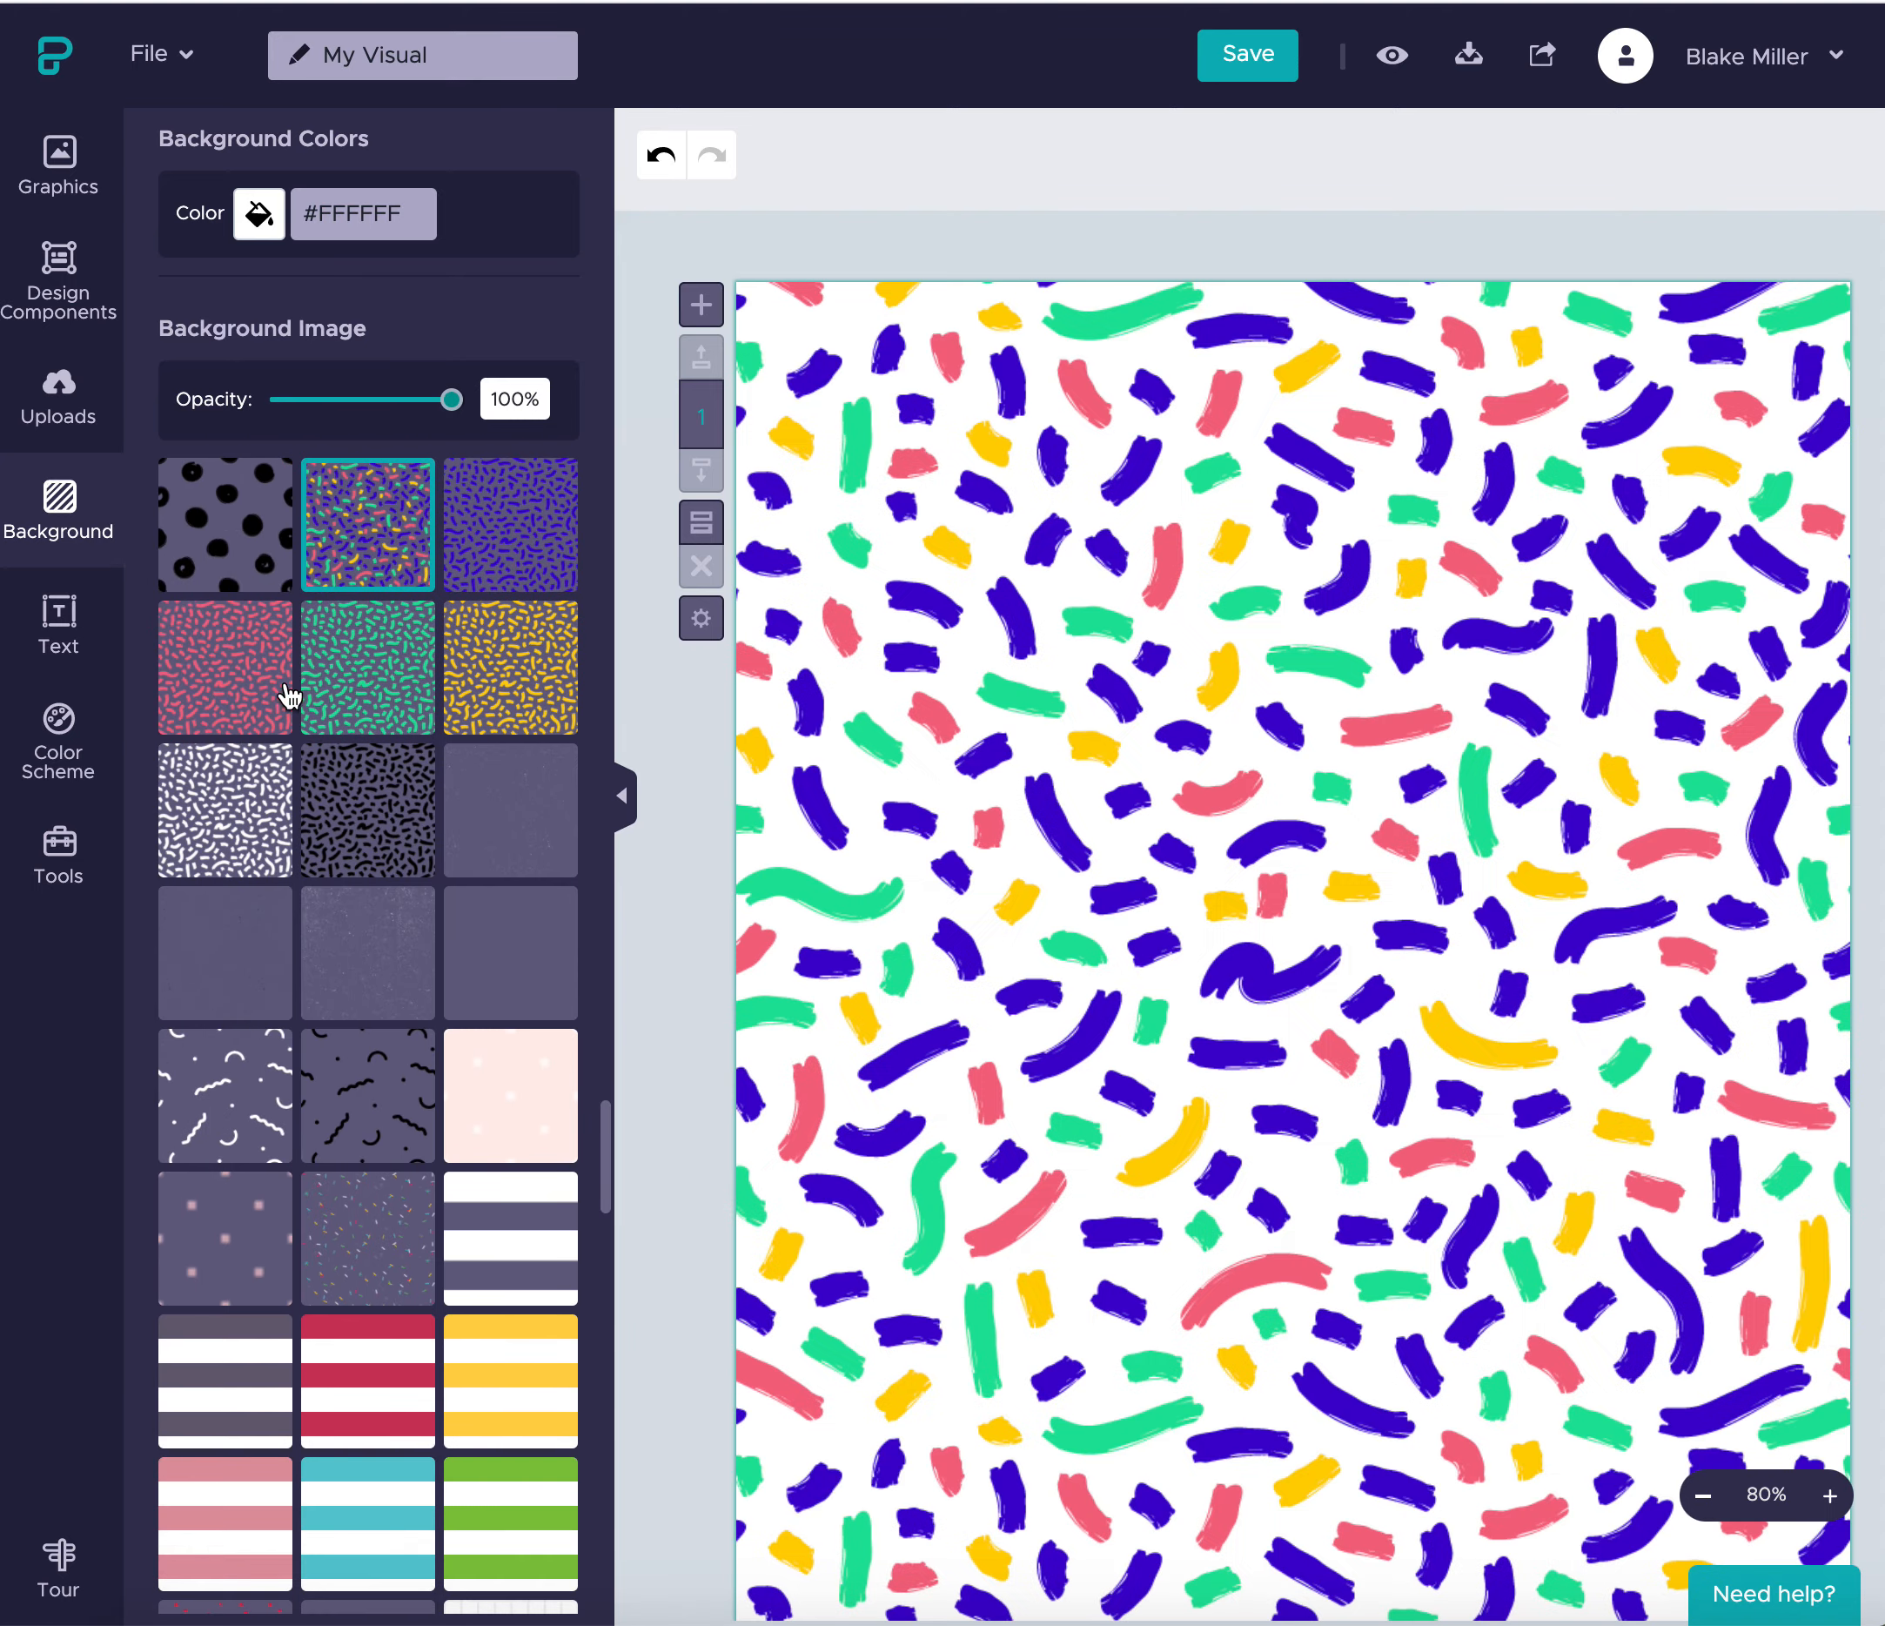
# - Try the white and the pink brush-stroke patterns as the background image
pyautogui.click(256, 811)
pyautogui.scroll(2, 295, 755)
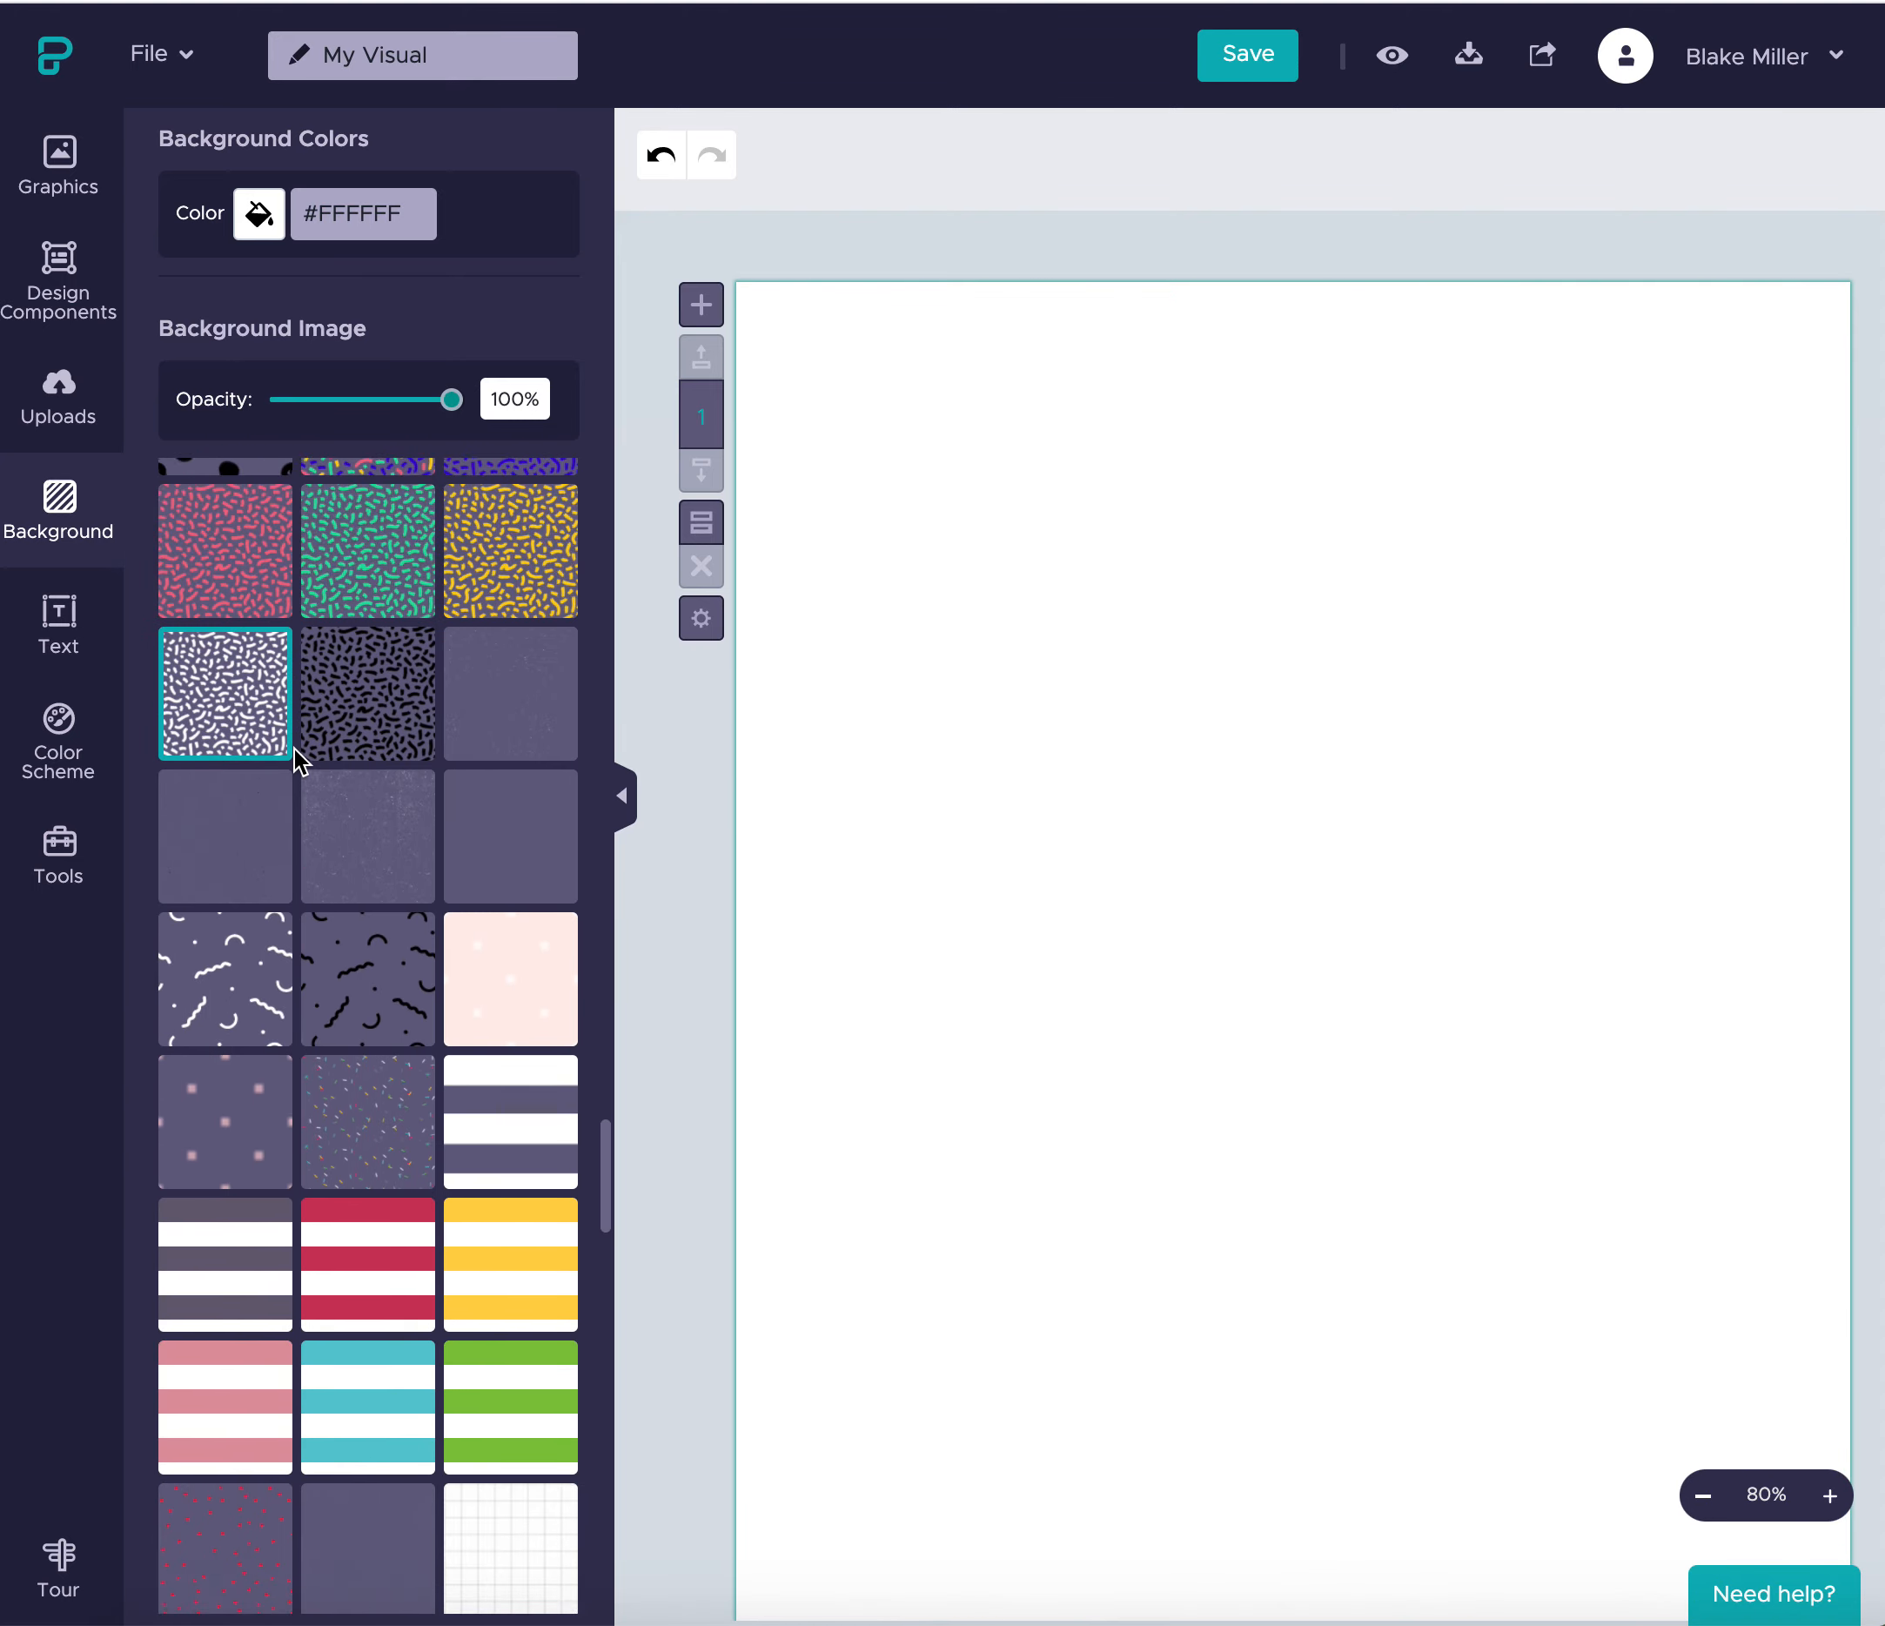
pyautogui.scroll(1, 261, 619)
pyautogui.click(254, 590)
pyautogui.scroll(10, 379, 694)
pyautogui.scroll(8, 388, 755)
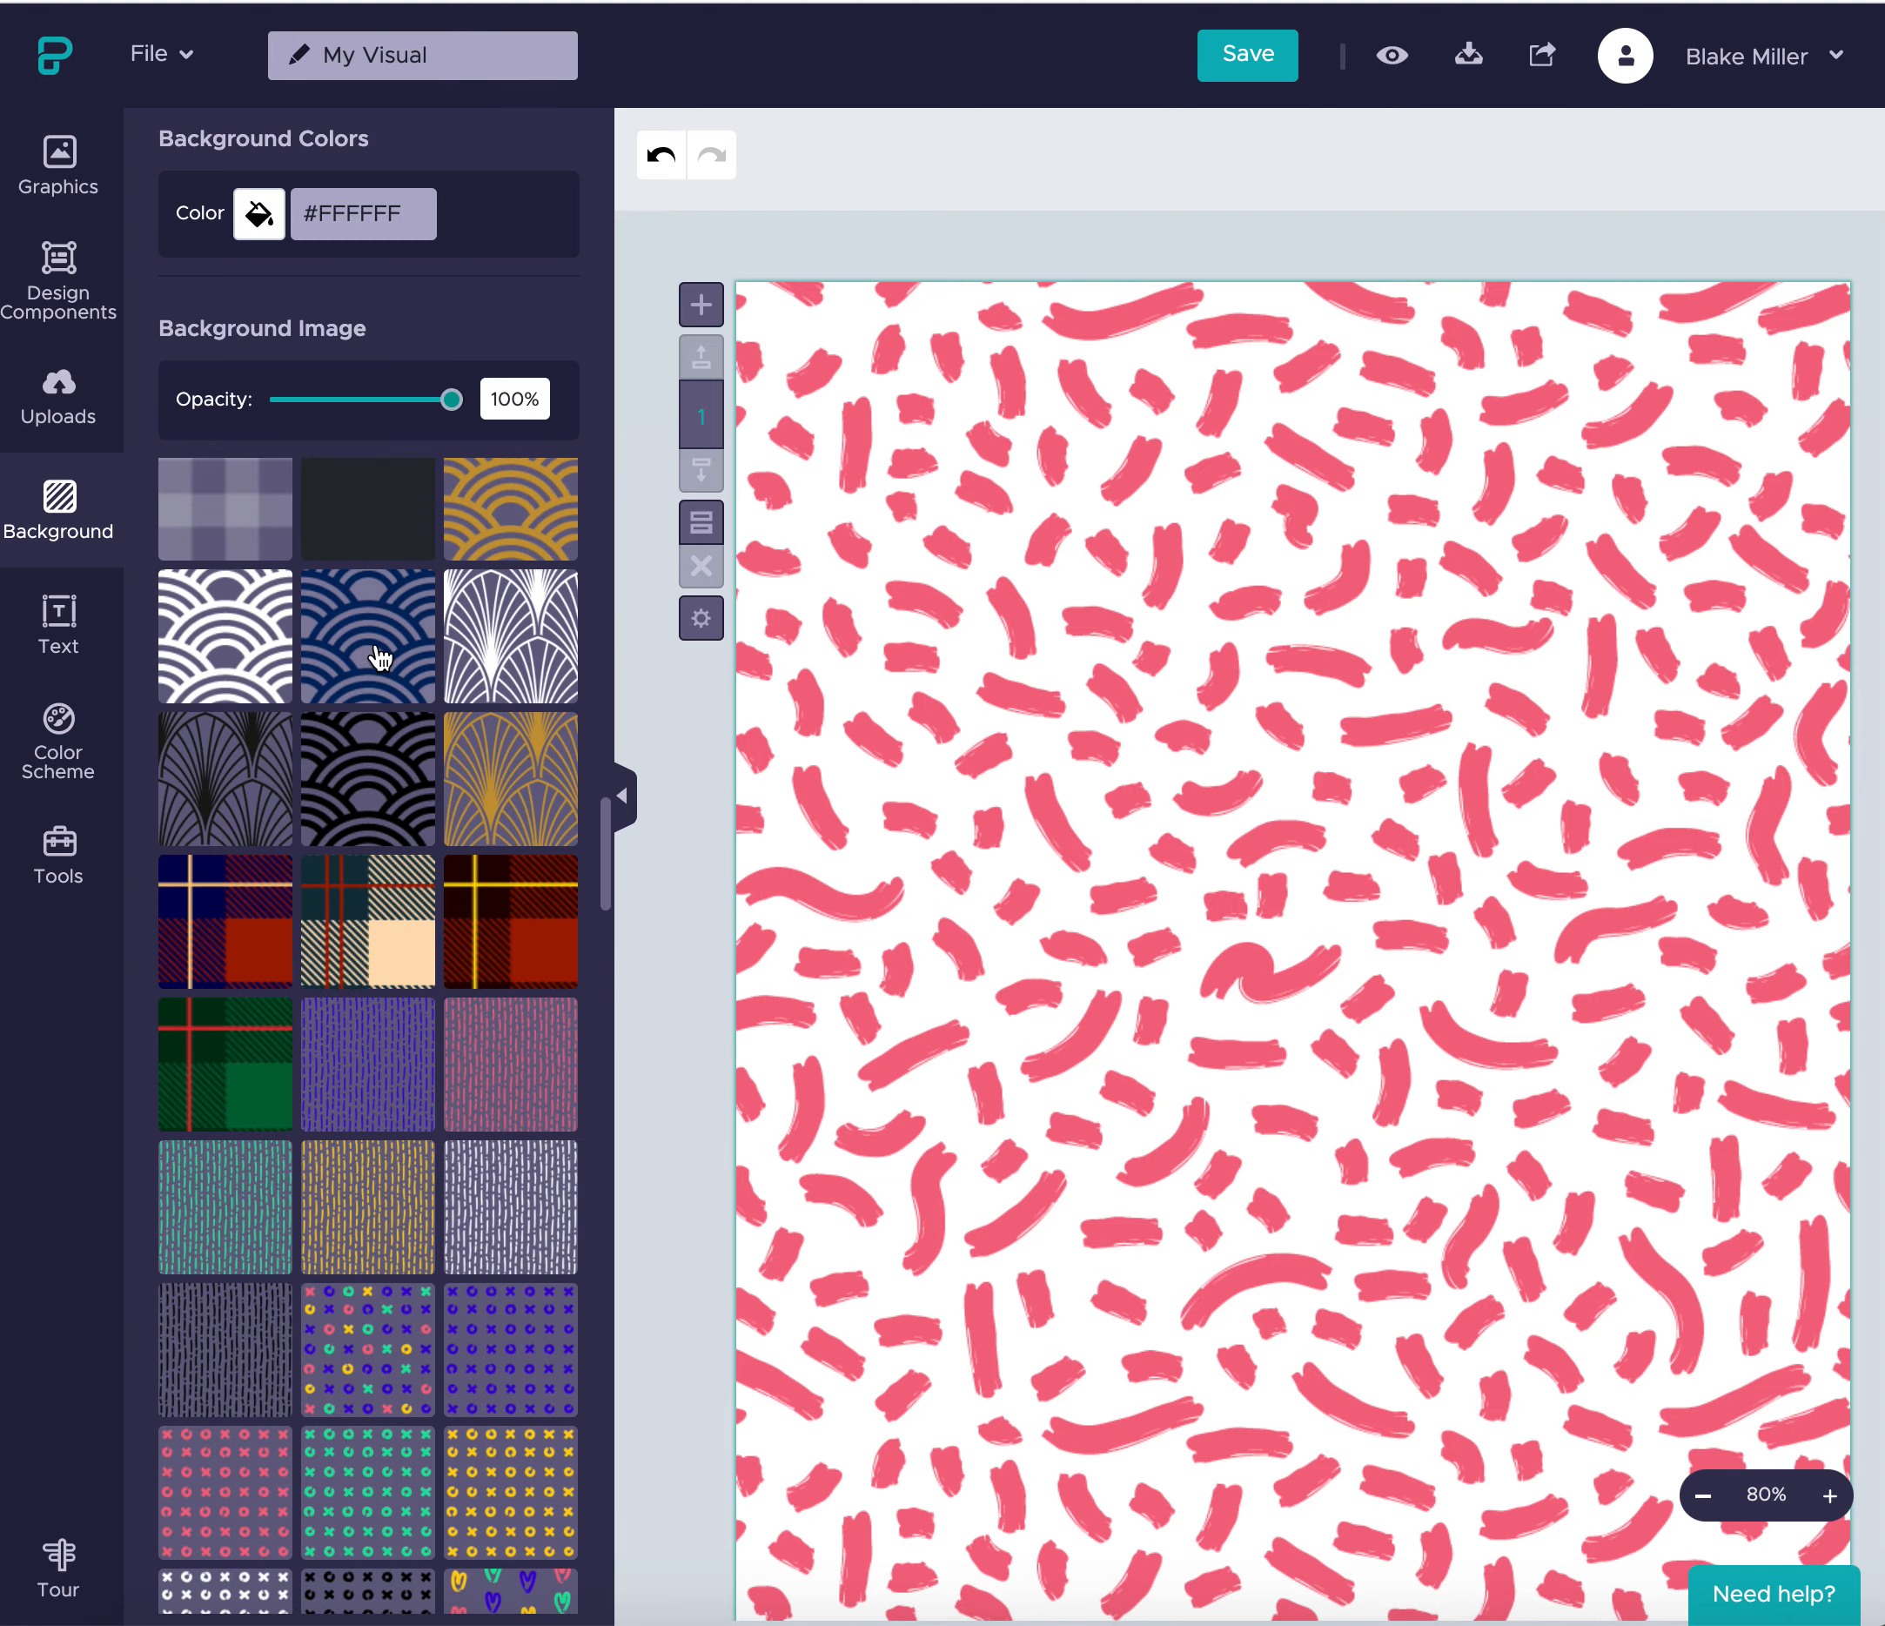
# - Try the blue wave pattern and the grey sea-creature pattern as the background image
pyautogui.click(381, 657)
pyautogui.scroll(5, 377, 657)
pyautogui.click(376, 656)
pyautogui.scroll(4, 379, 664)
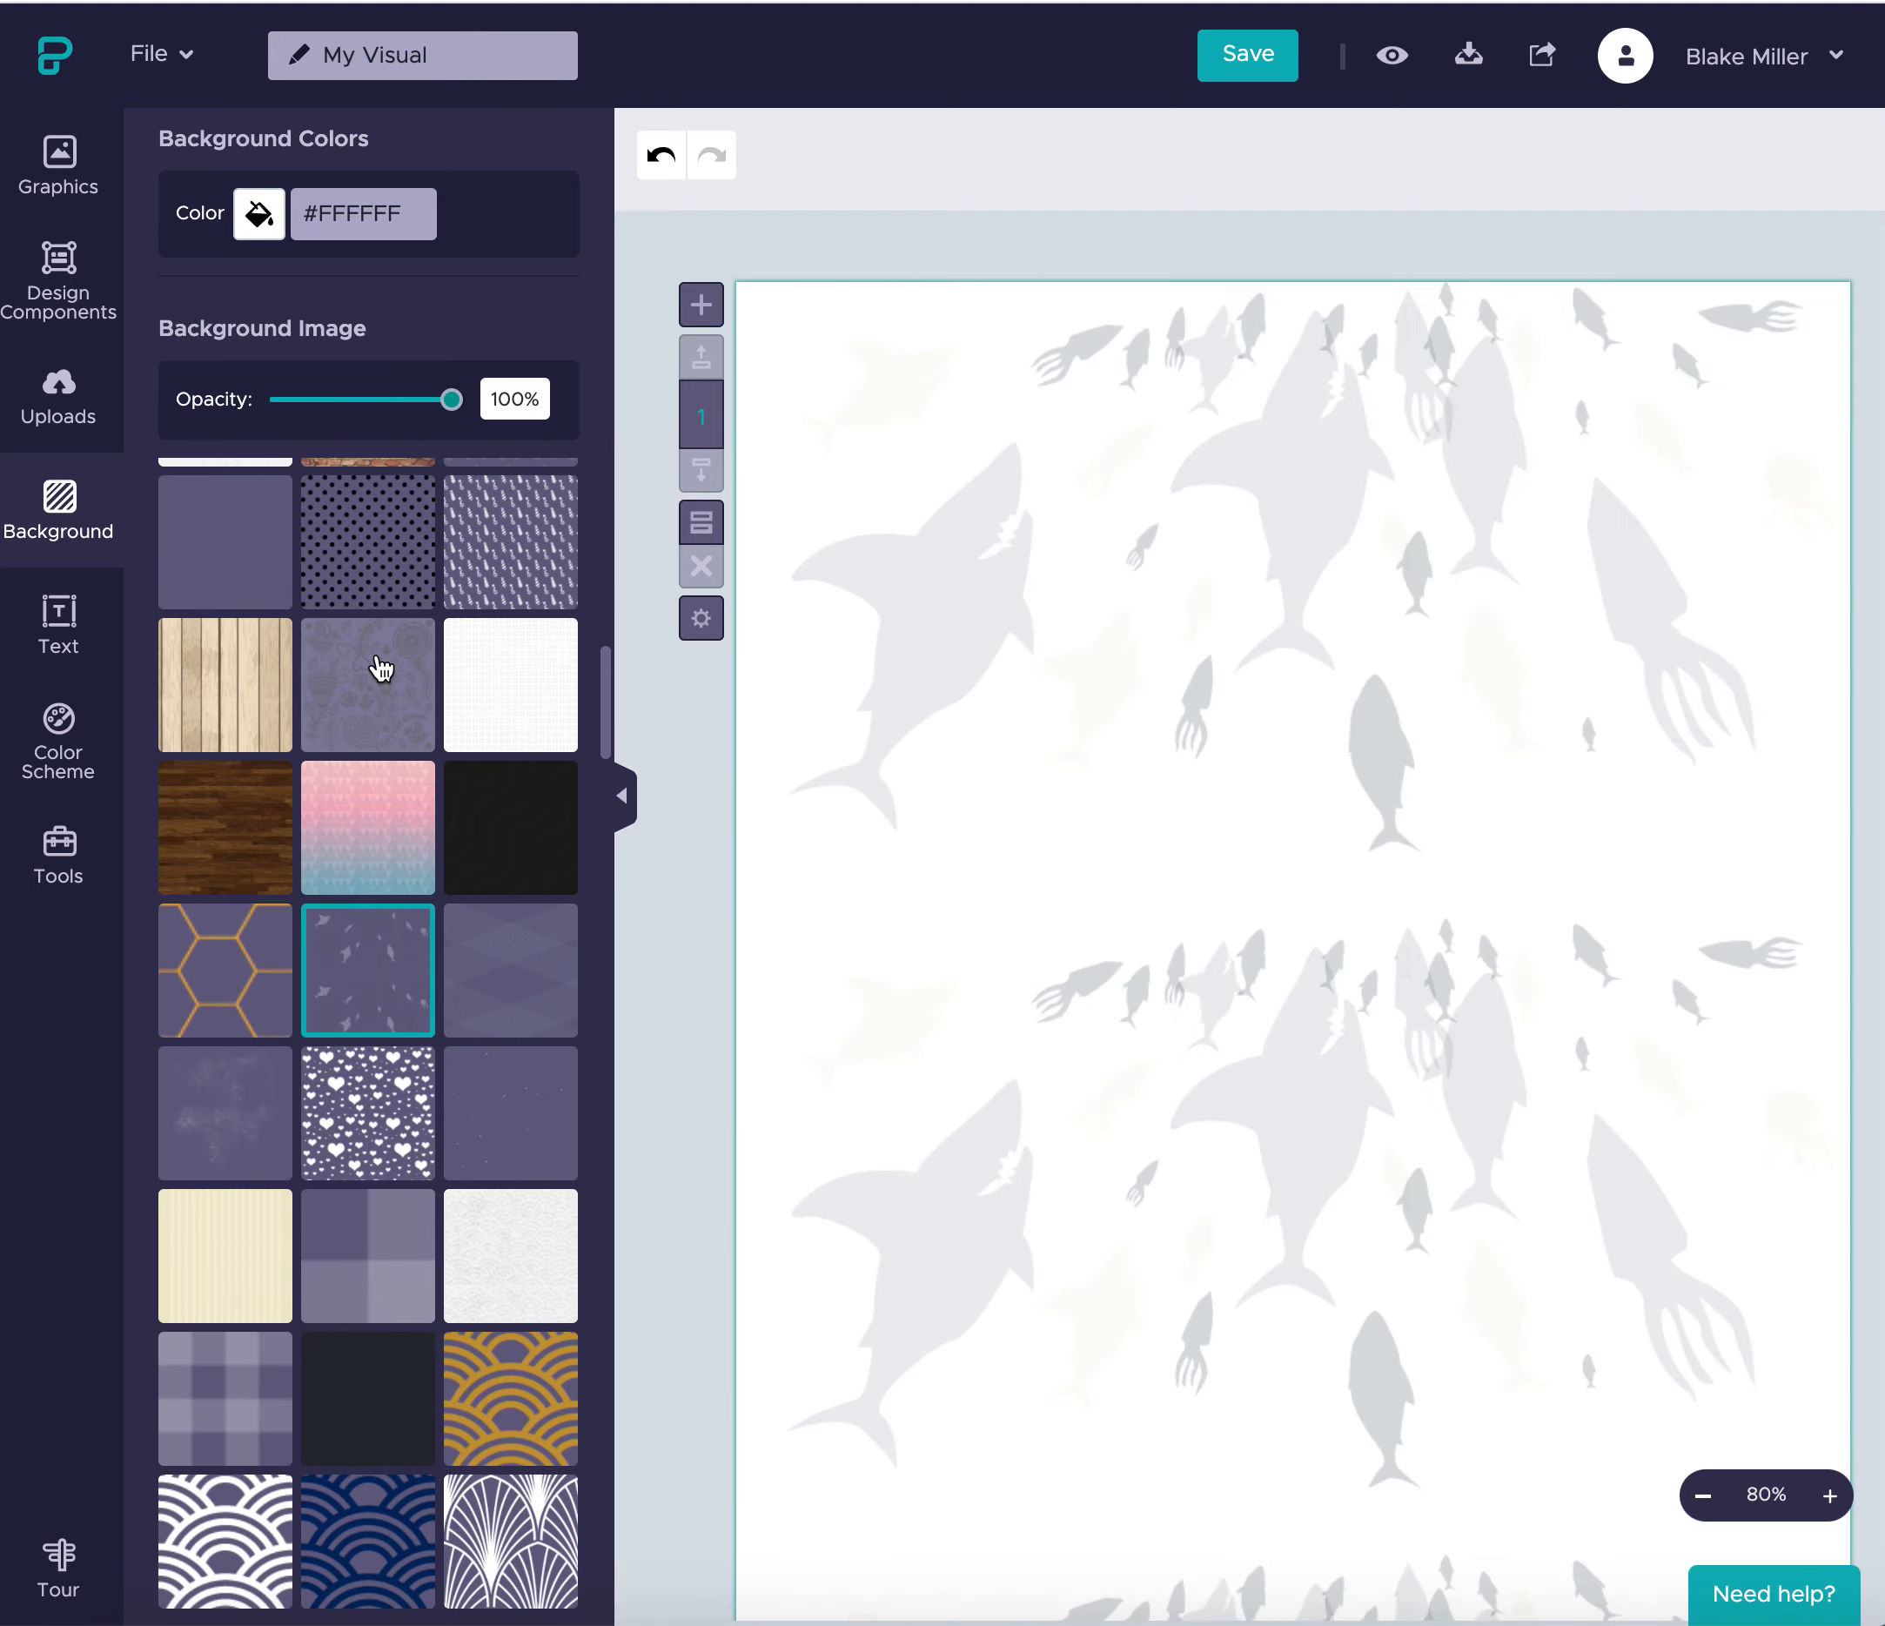
# - Try the white finely dotted texture as the poster's background image
pyautogui.click(377, 658)
pyautogui.scroll(-1, 360, 652)
pyautogui.scroll(4, 414, 746)
pyautogui.click(533, 1118)
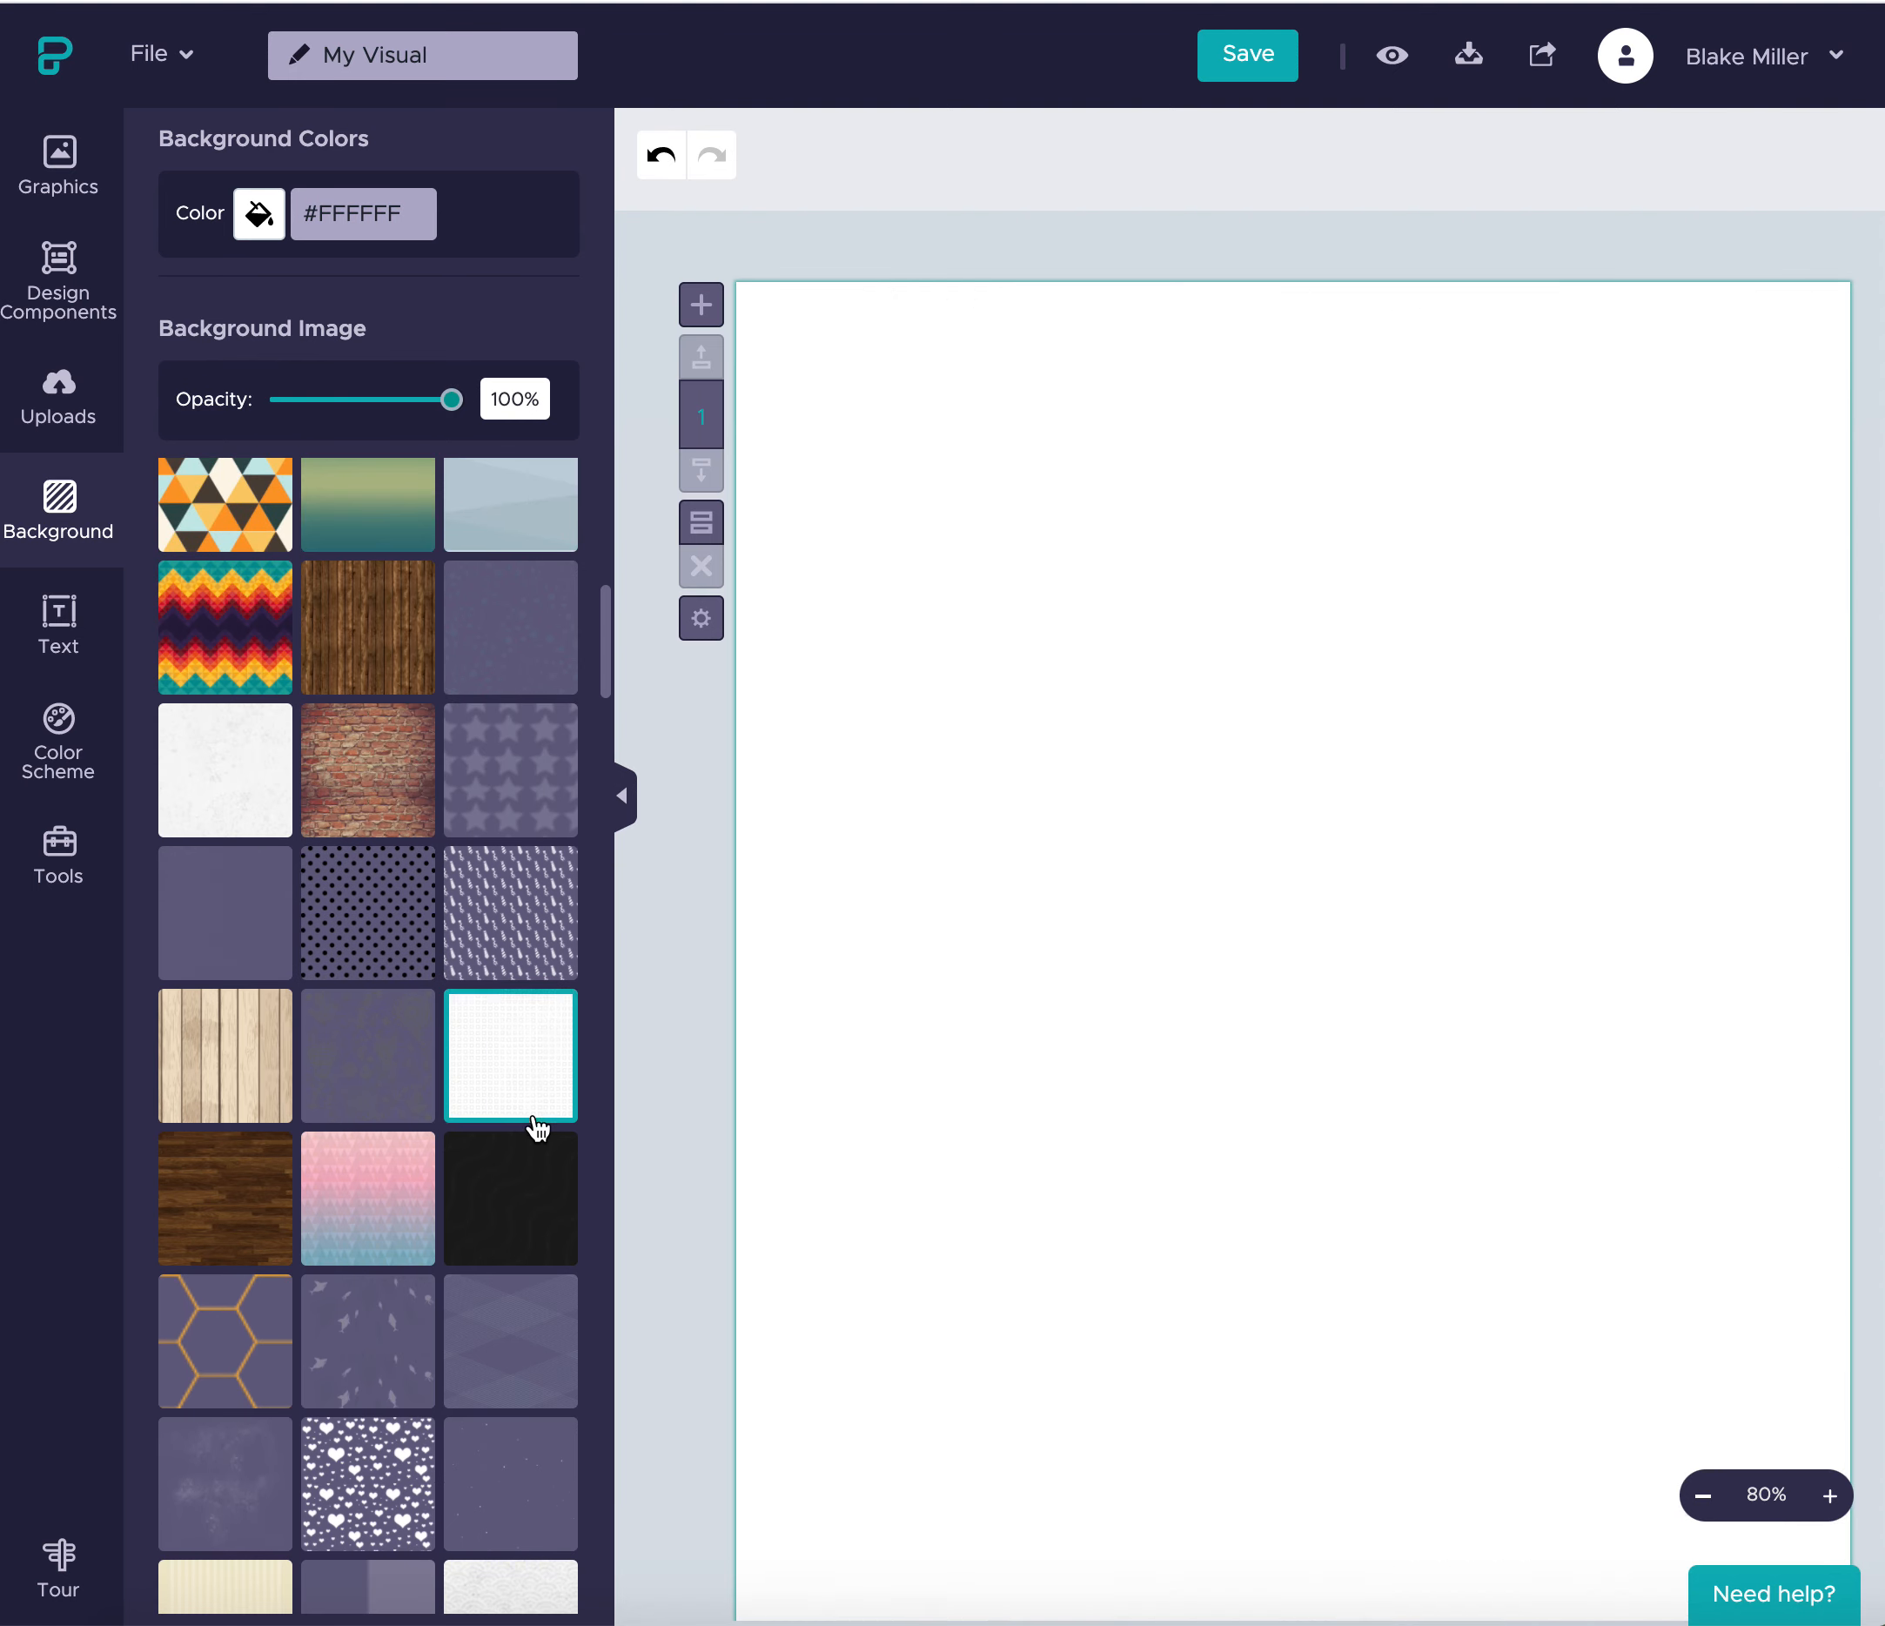
pyautogui.scroll(-5, 498, 1096)
pyautogui.scroll(12, 307, 918)
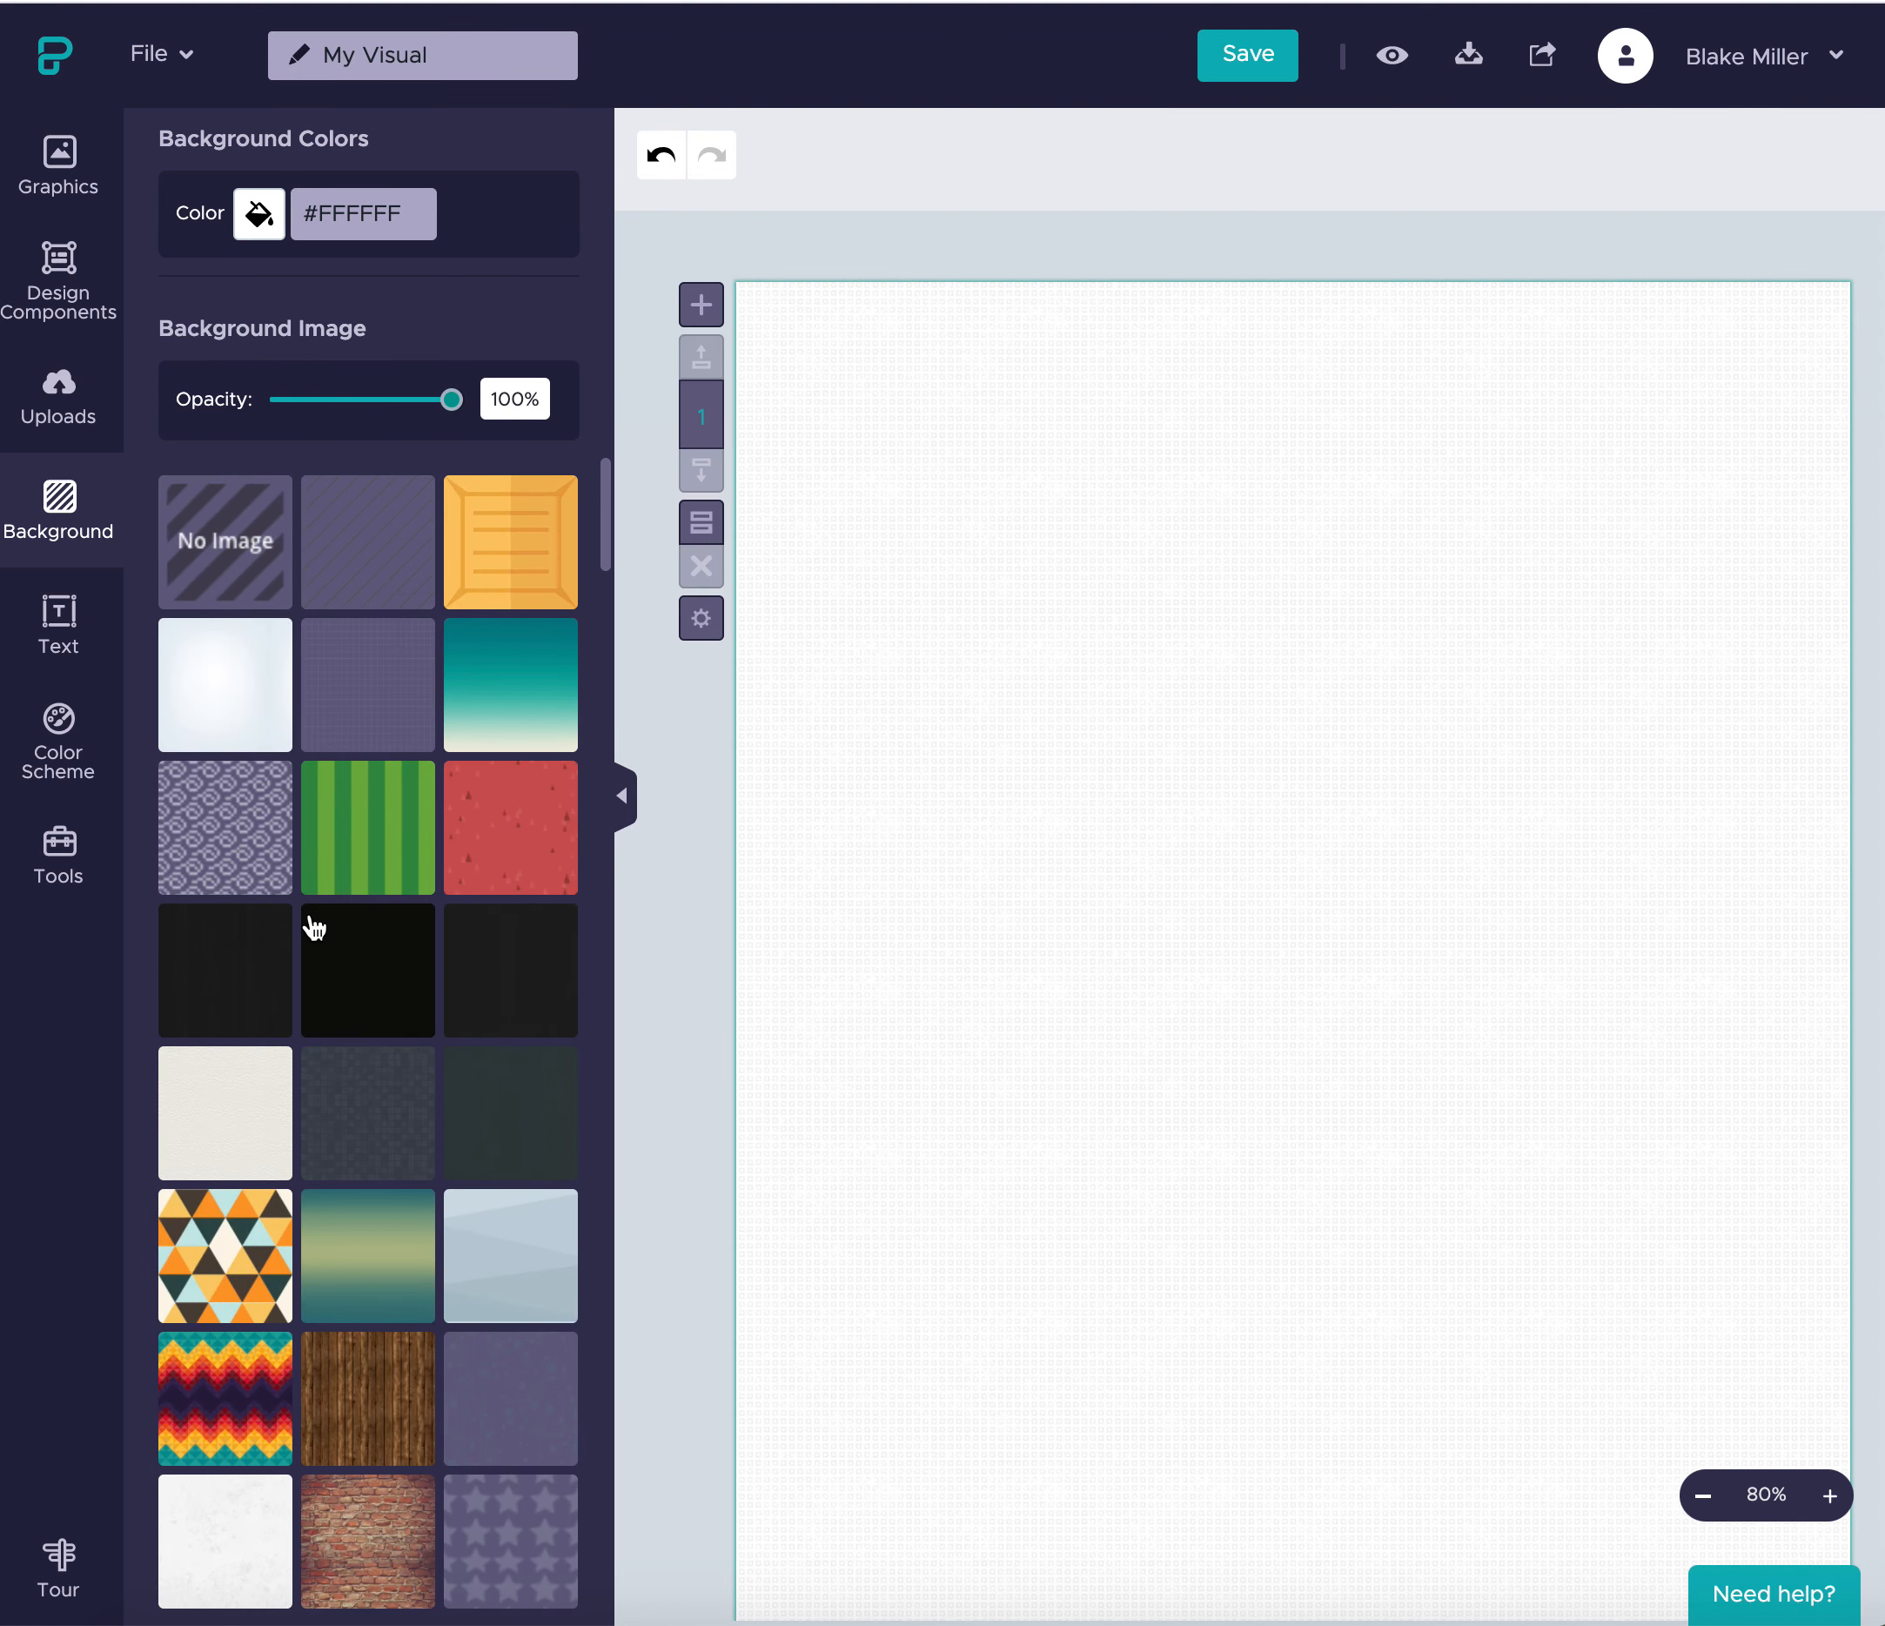
# - Try the green vertical stripes as the poster's background image
pyautogui.click(283, 708)
pyautogui.scroll(-1, 378, 737)
pyautogui.click(378, 733)
pyautogui.scroll(-2, 412, 682)
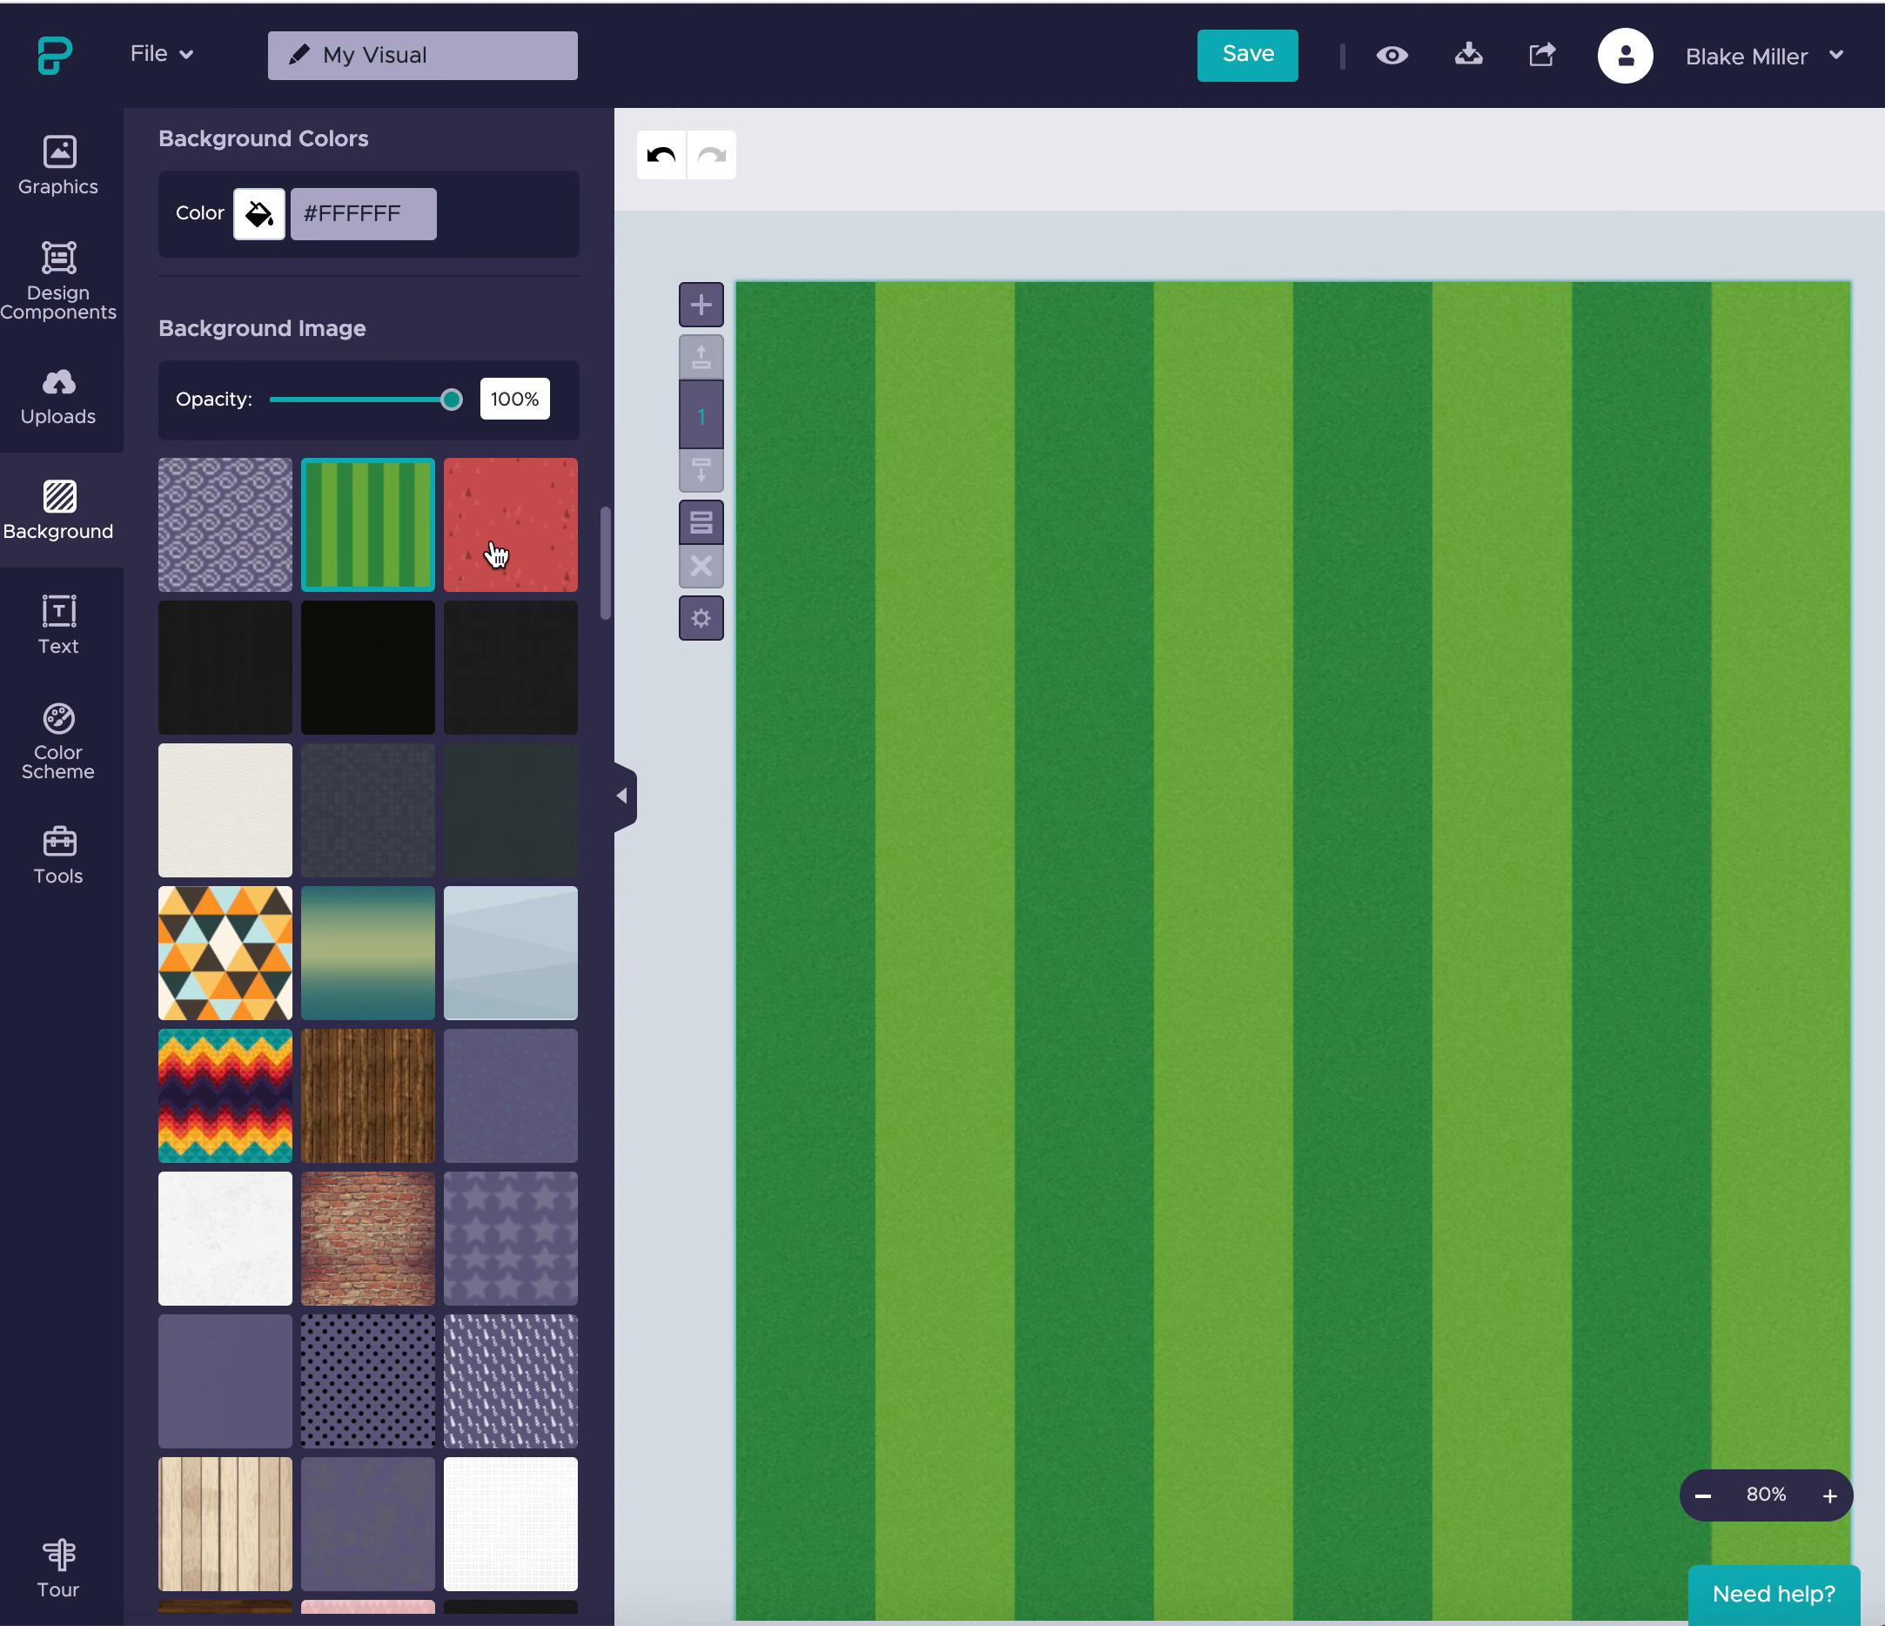
# - Set the poster's background colour to brown, #8B572A
pyautogui.click(262, 218)
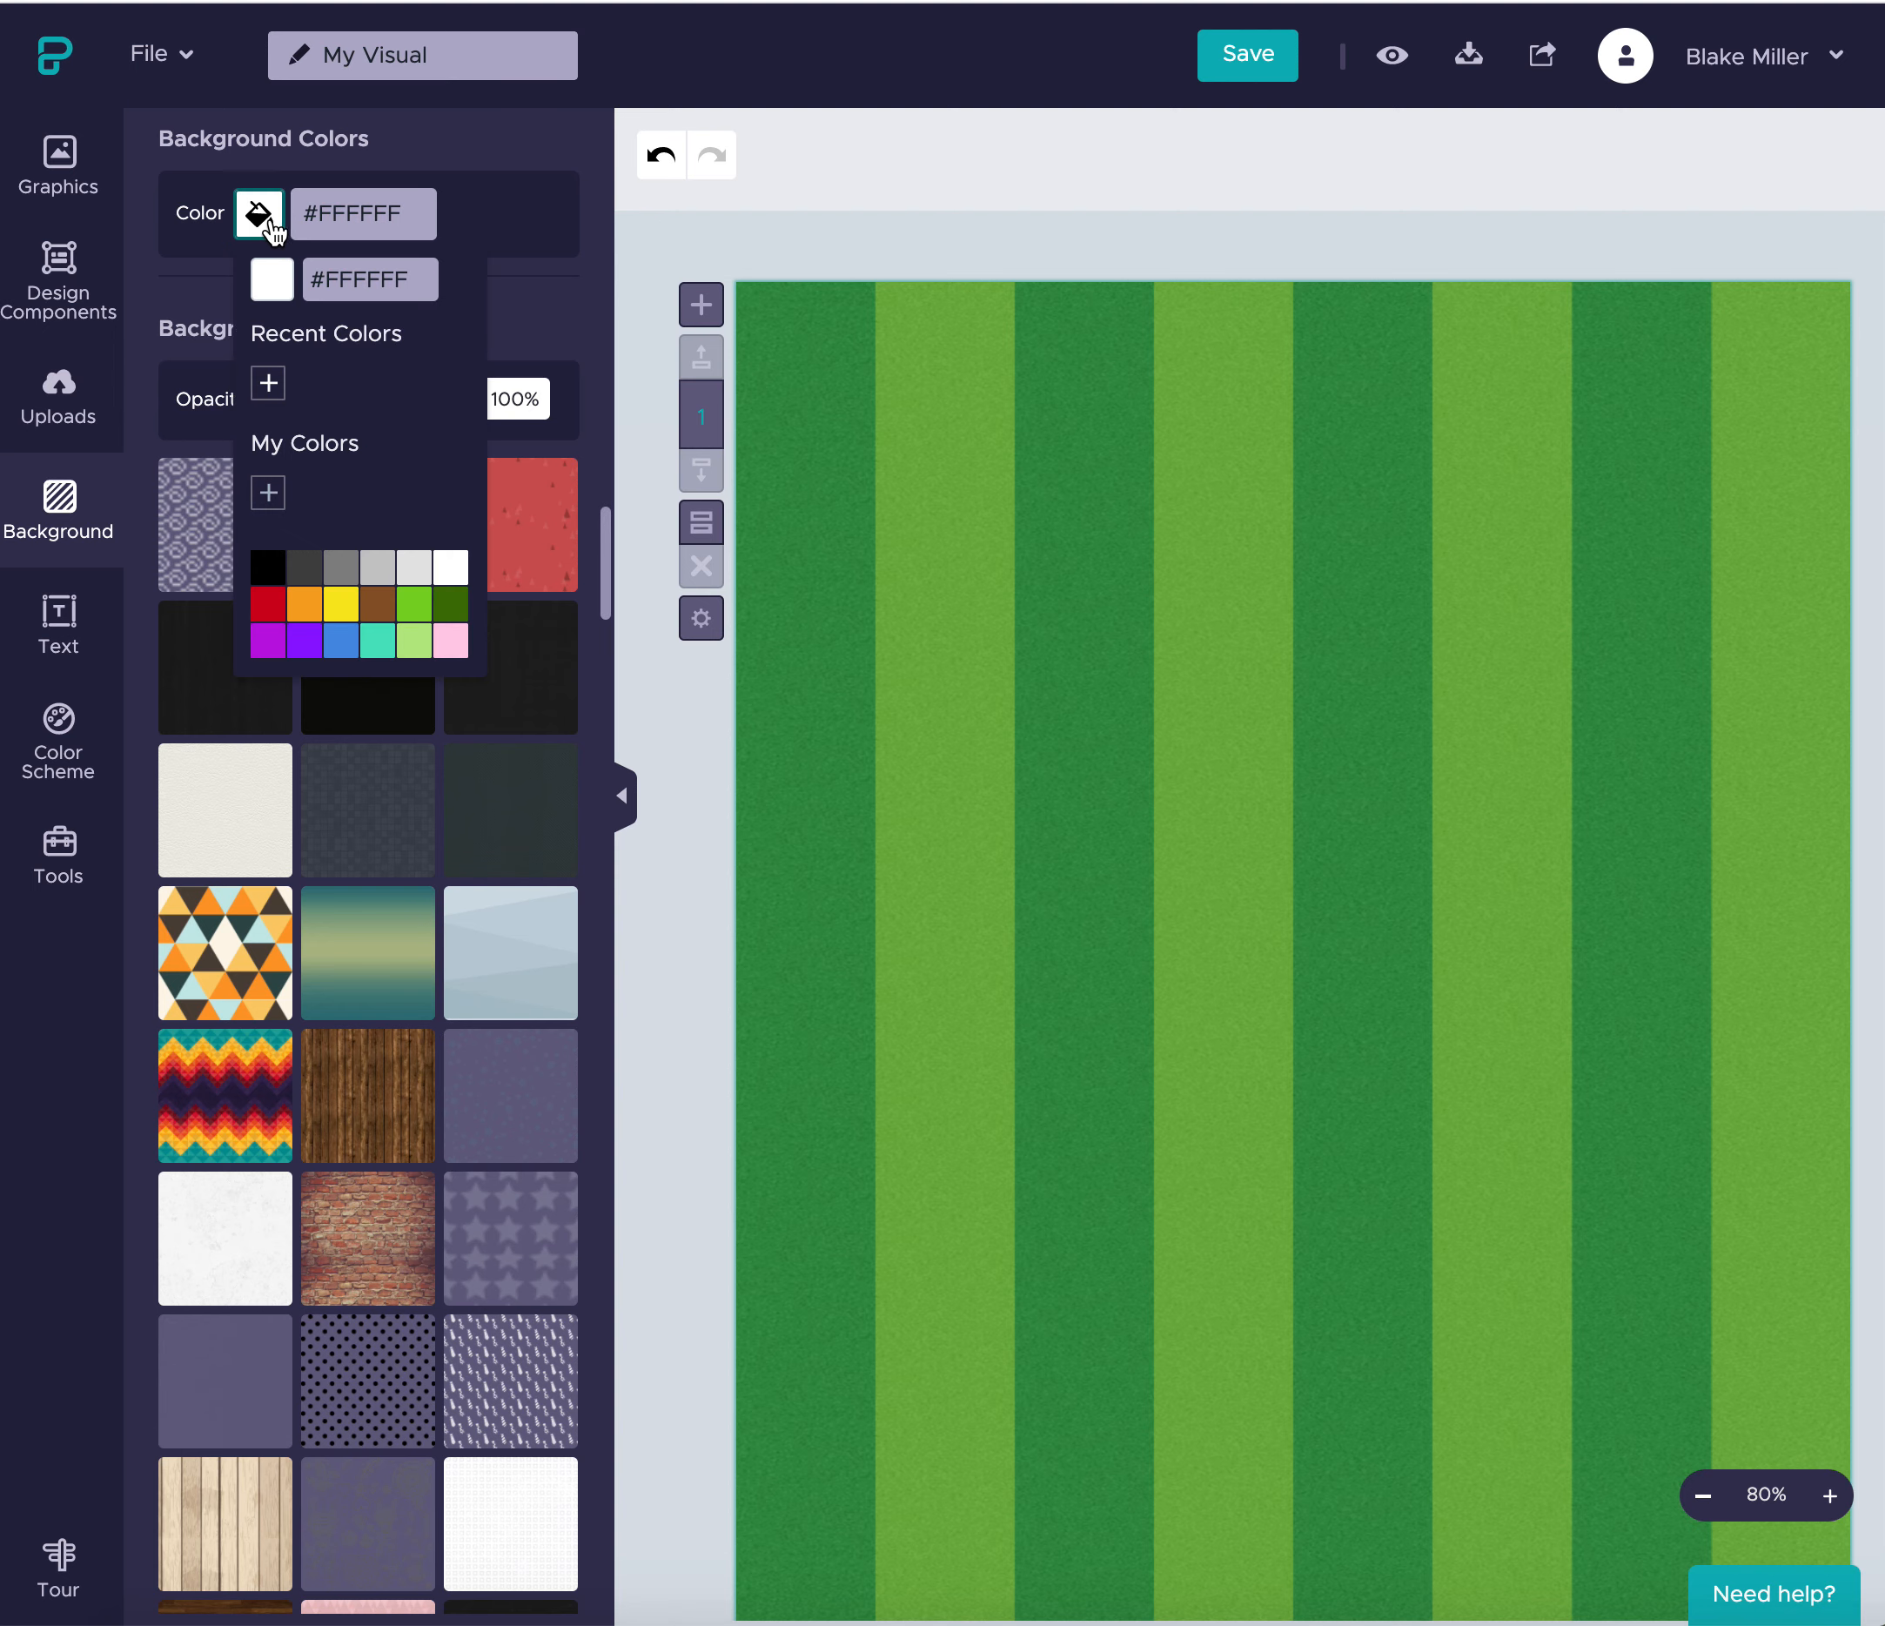
pyautogui.click(389, 607)
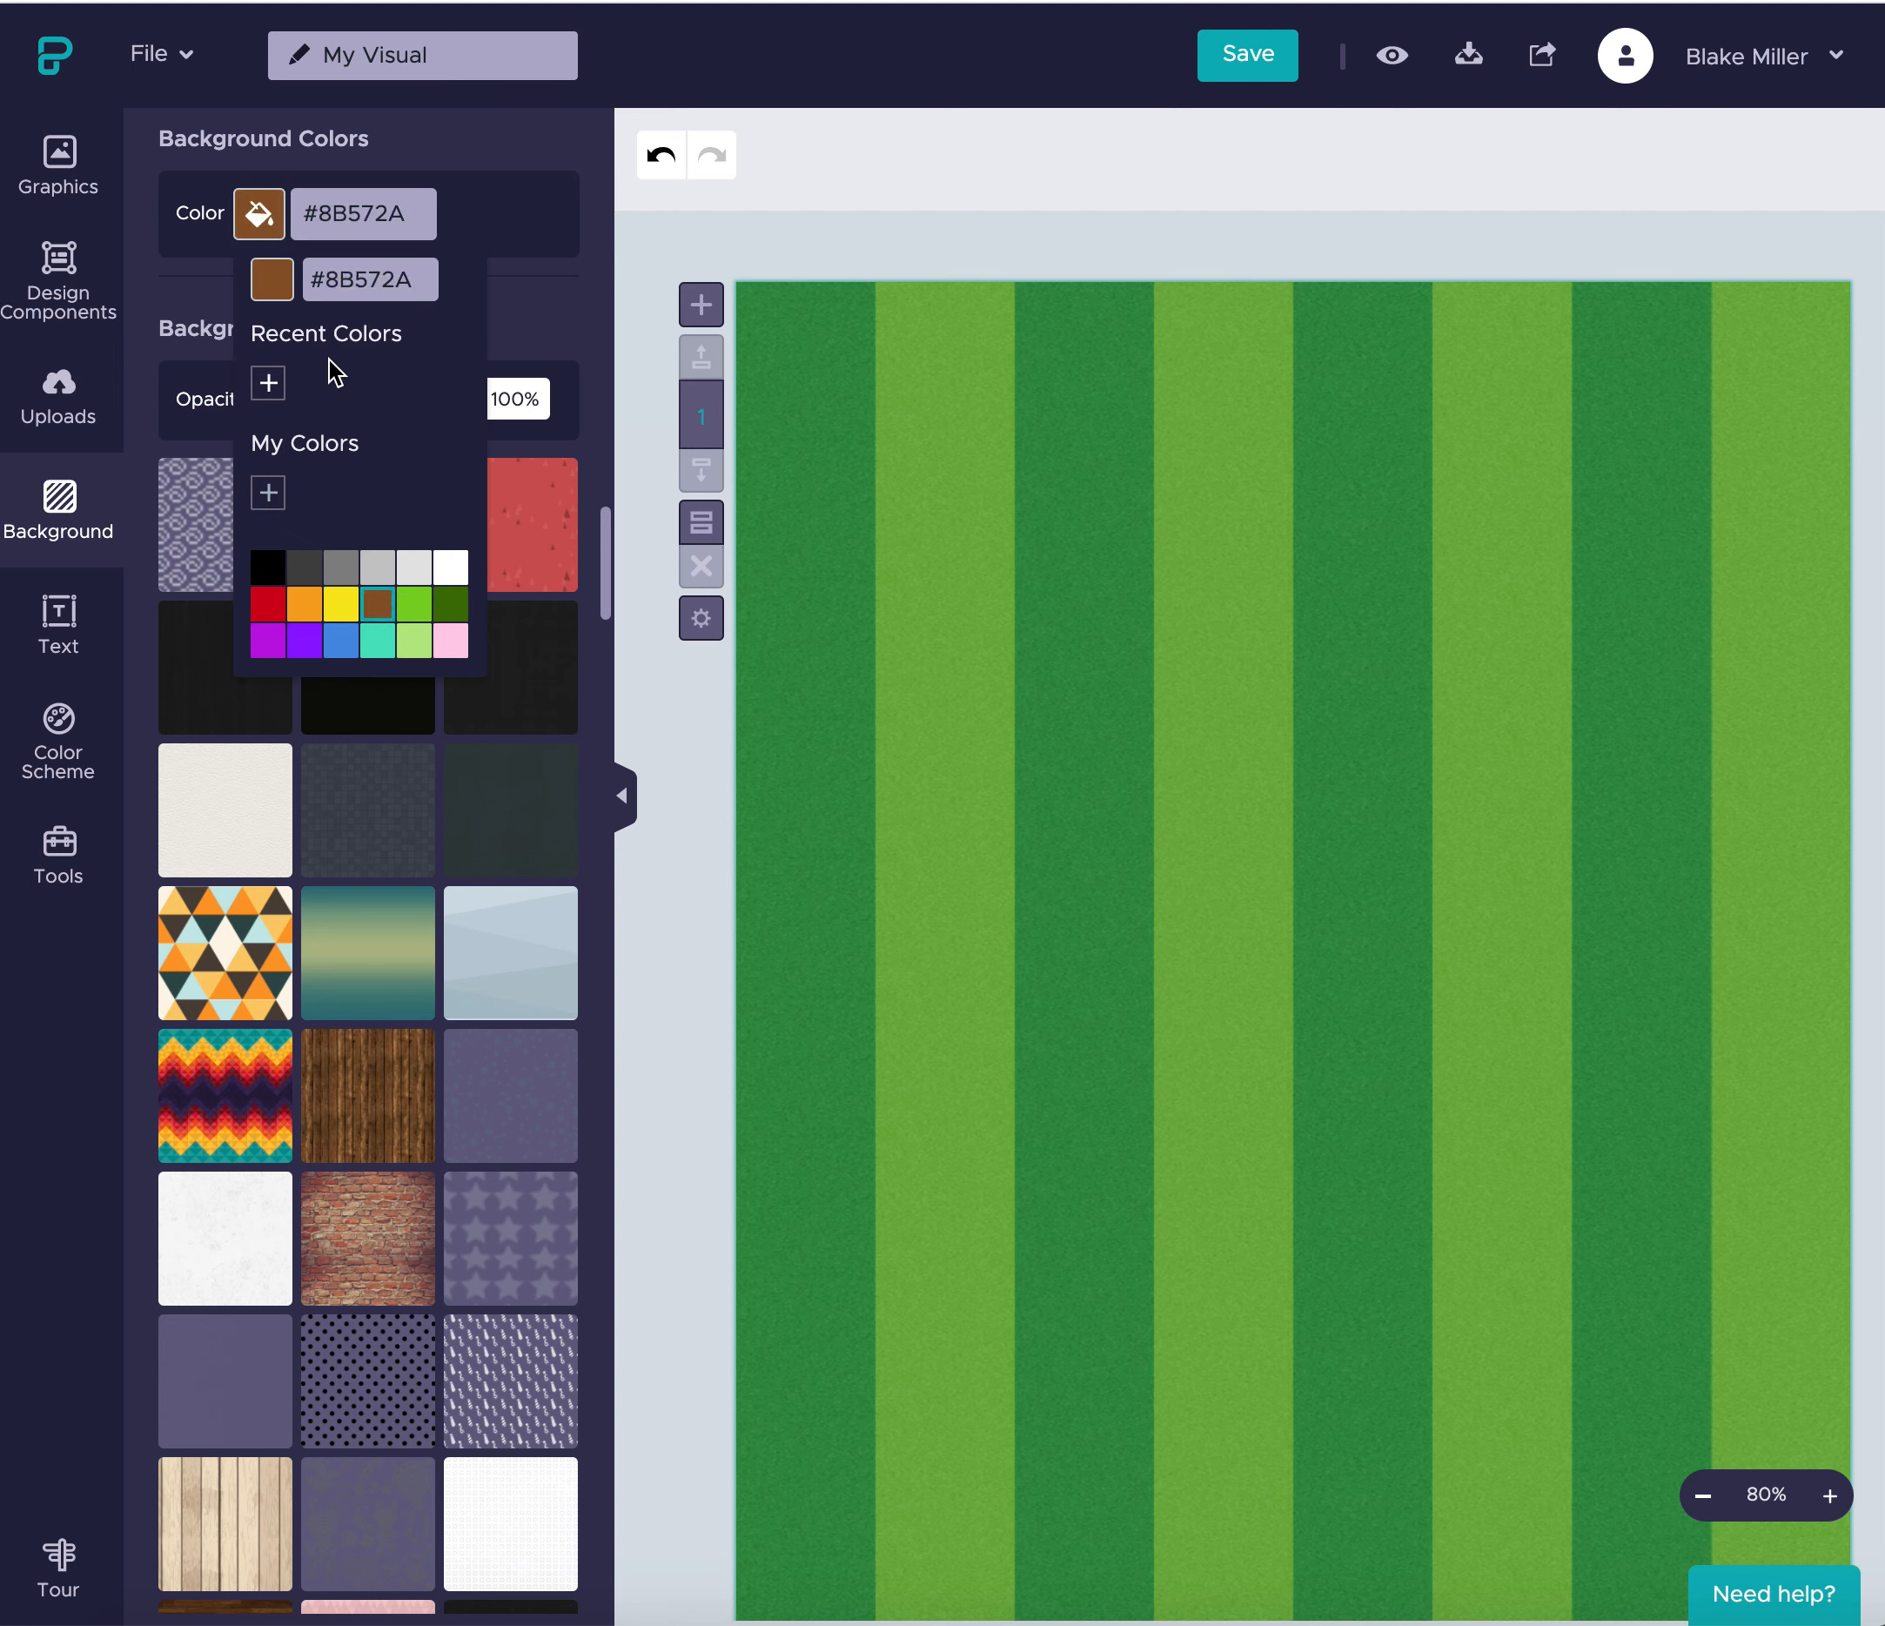
pyautogui.click(522, 280)
# - Replace the green stripes with the plain black texture as the background image
pyautogui.click(505, 498)
pyautogui.click(406, 604)
pyautogui.scroll(-1, 403, 569)
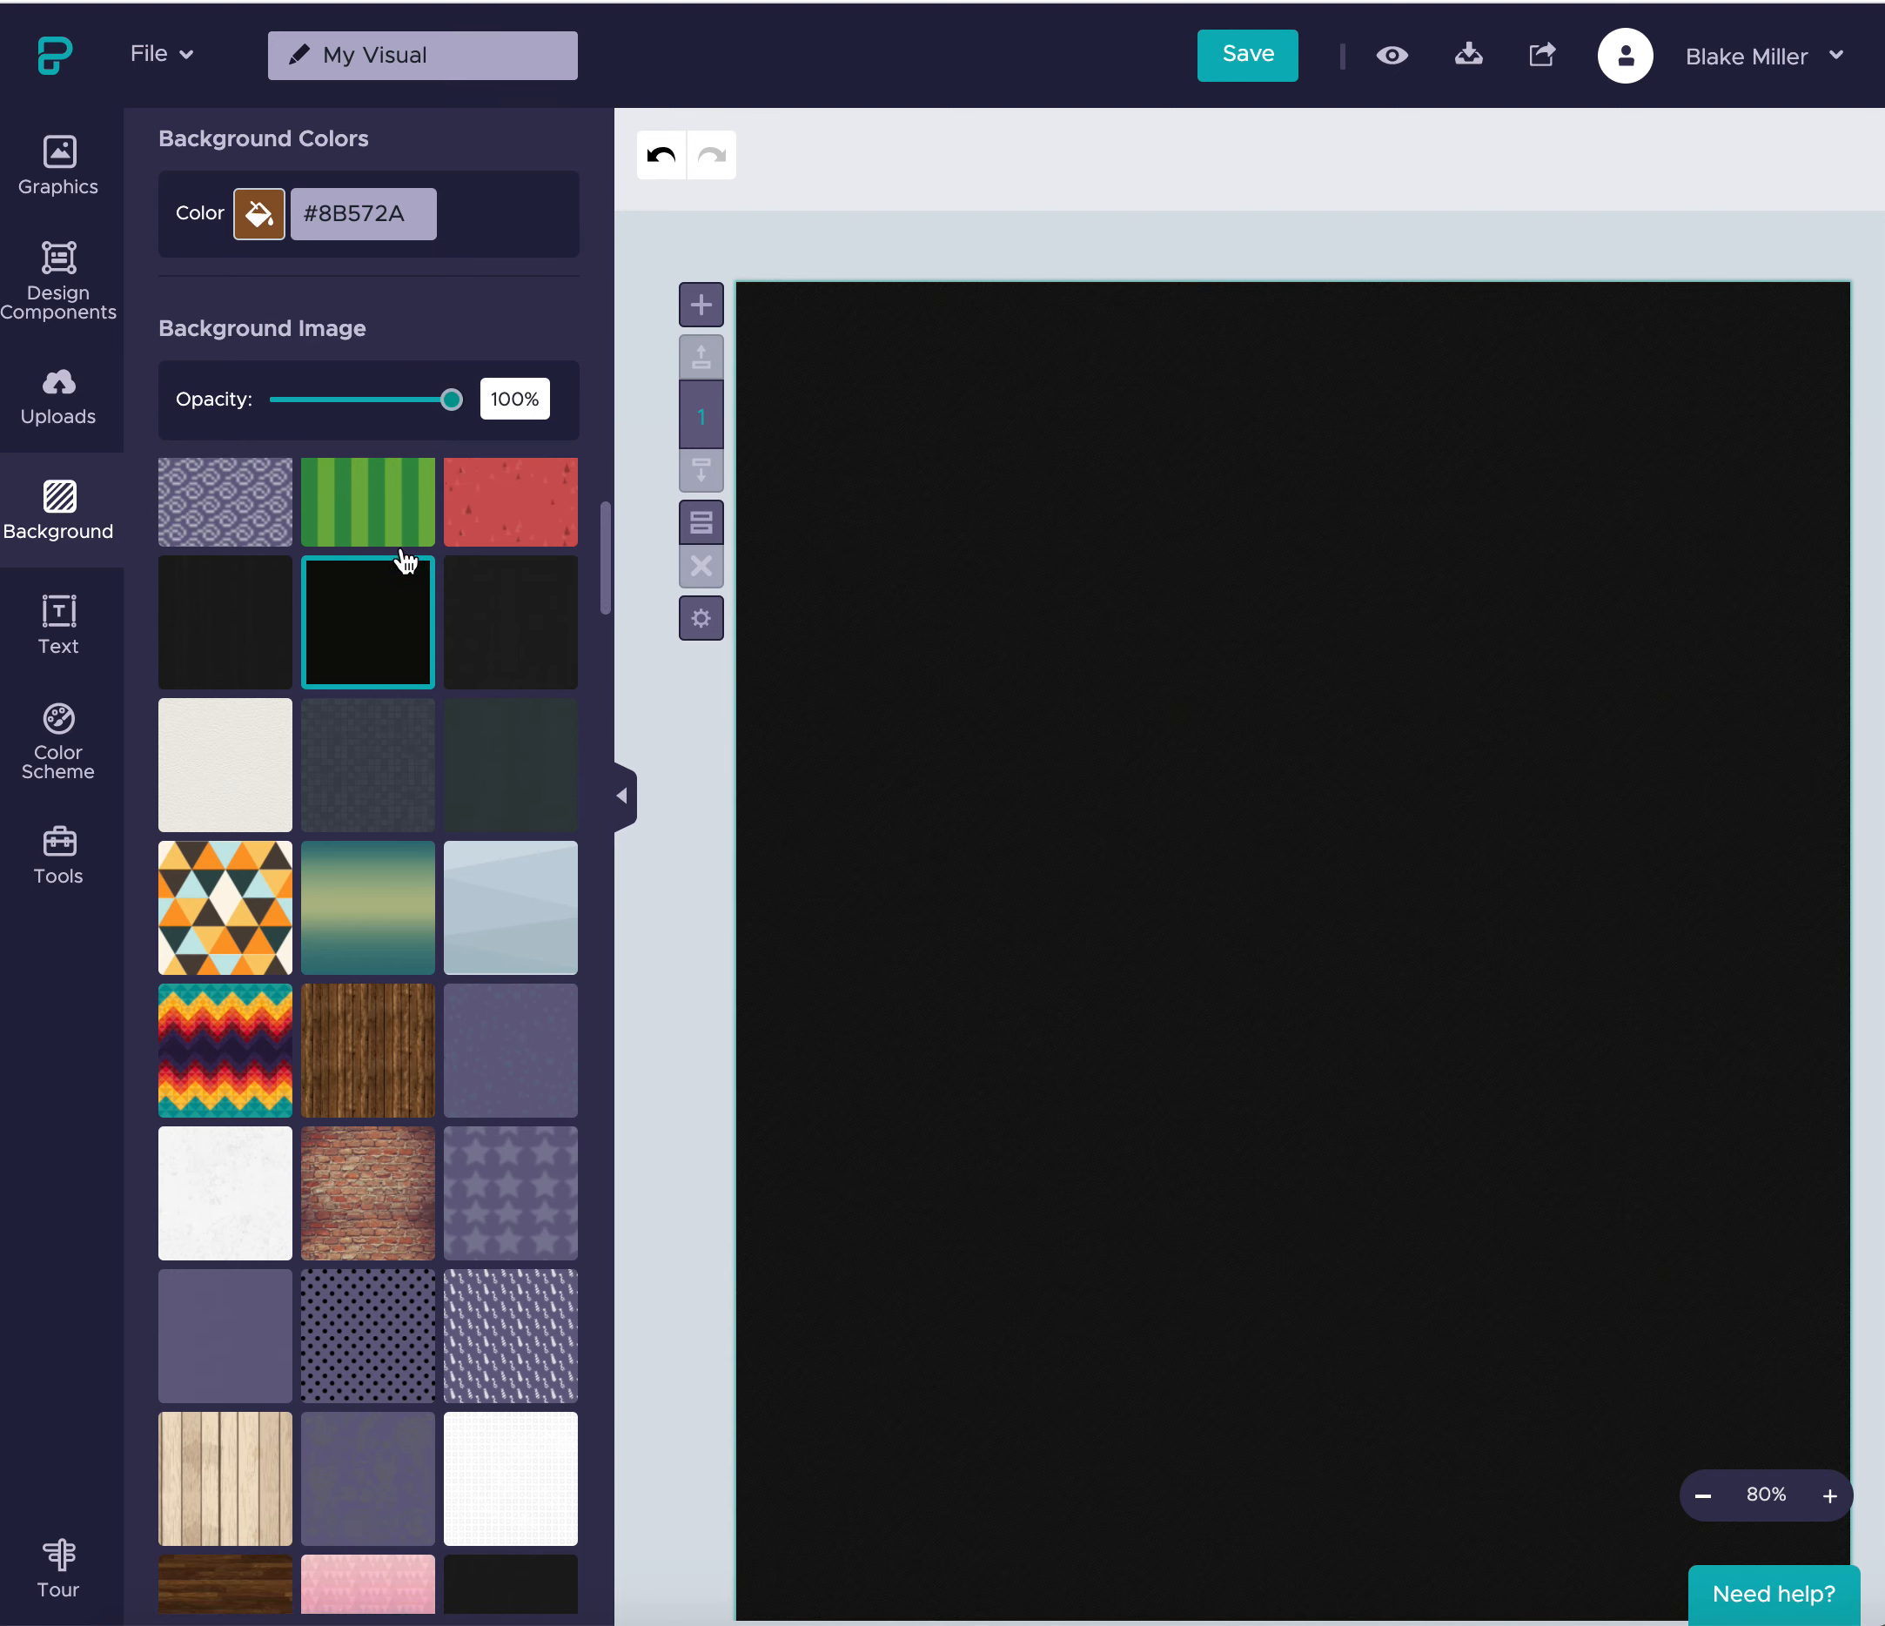
# - Remove the background image by choosing No Image
pyautogui.click(261, 217)
pyautogui.click(497, 302)
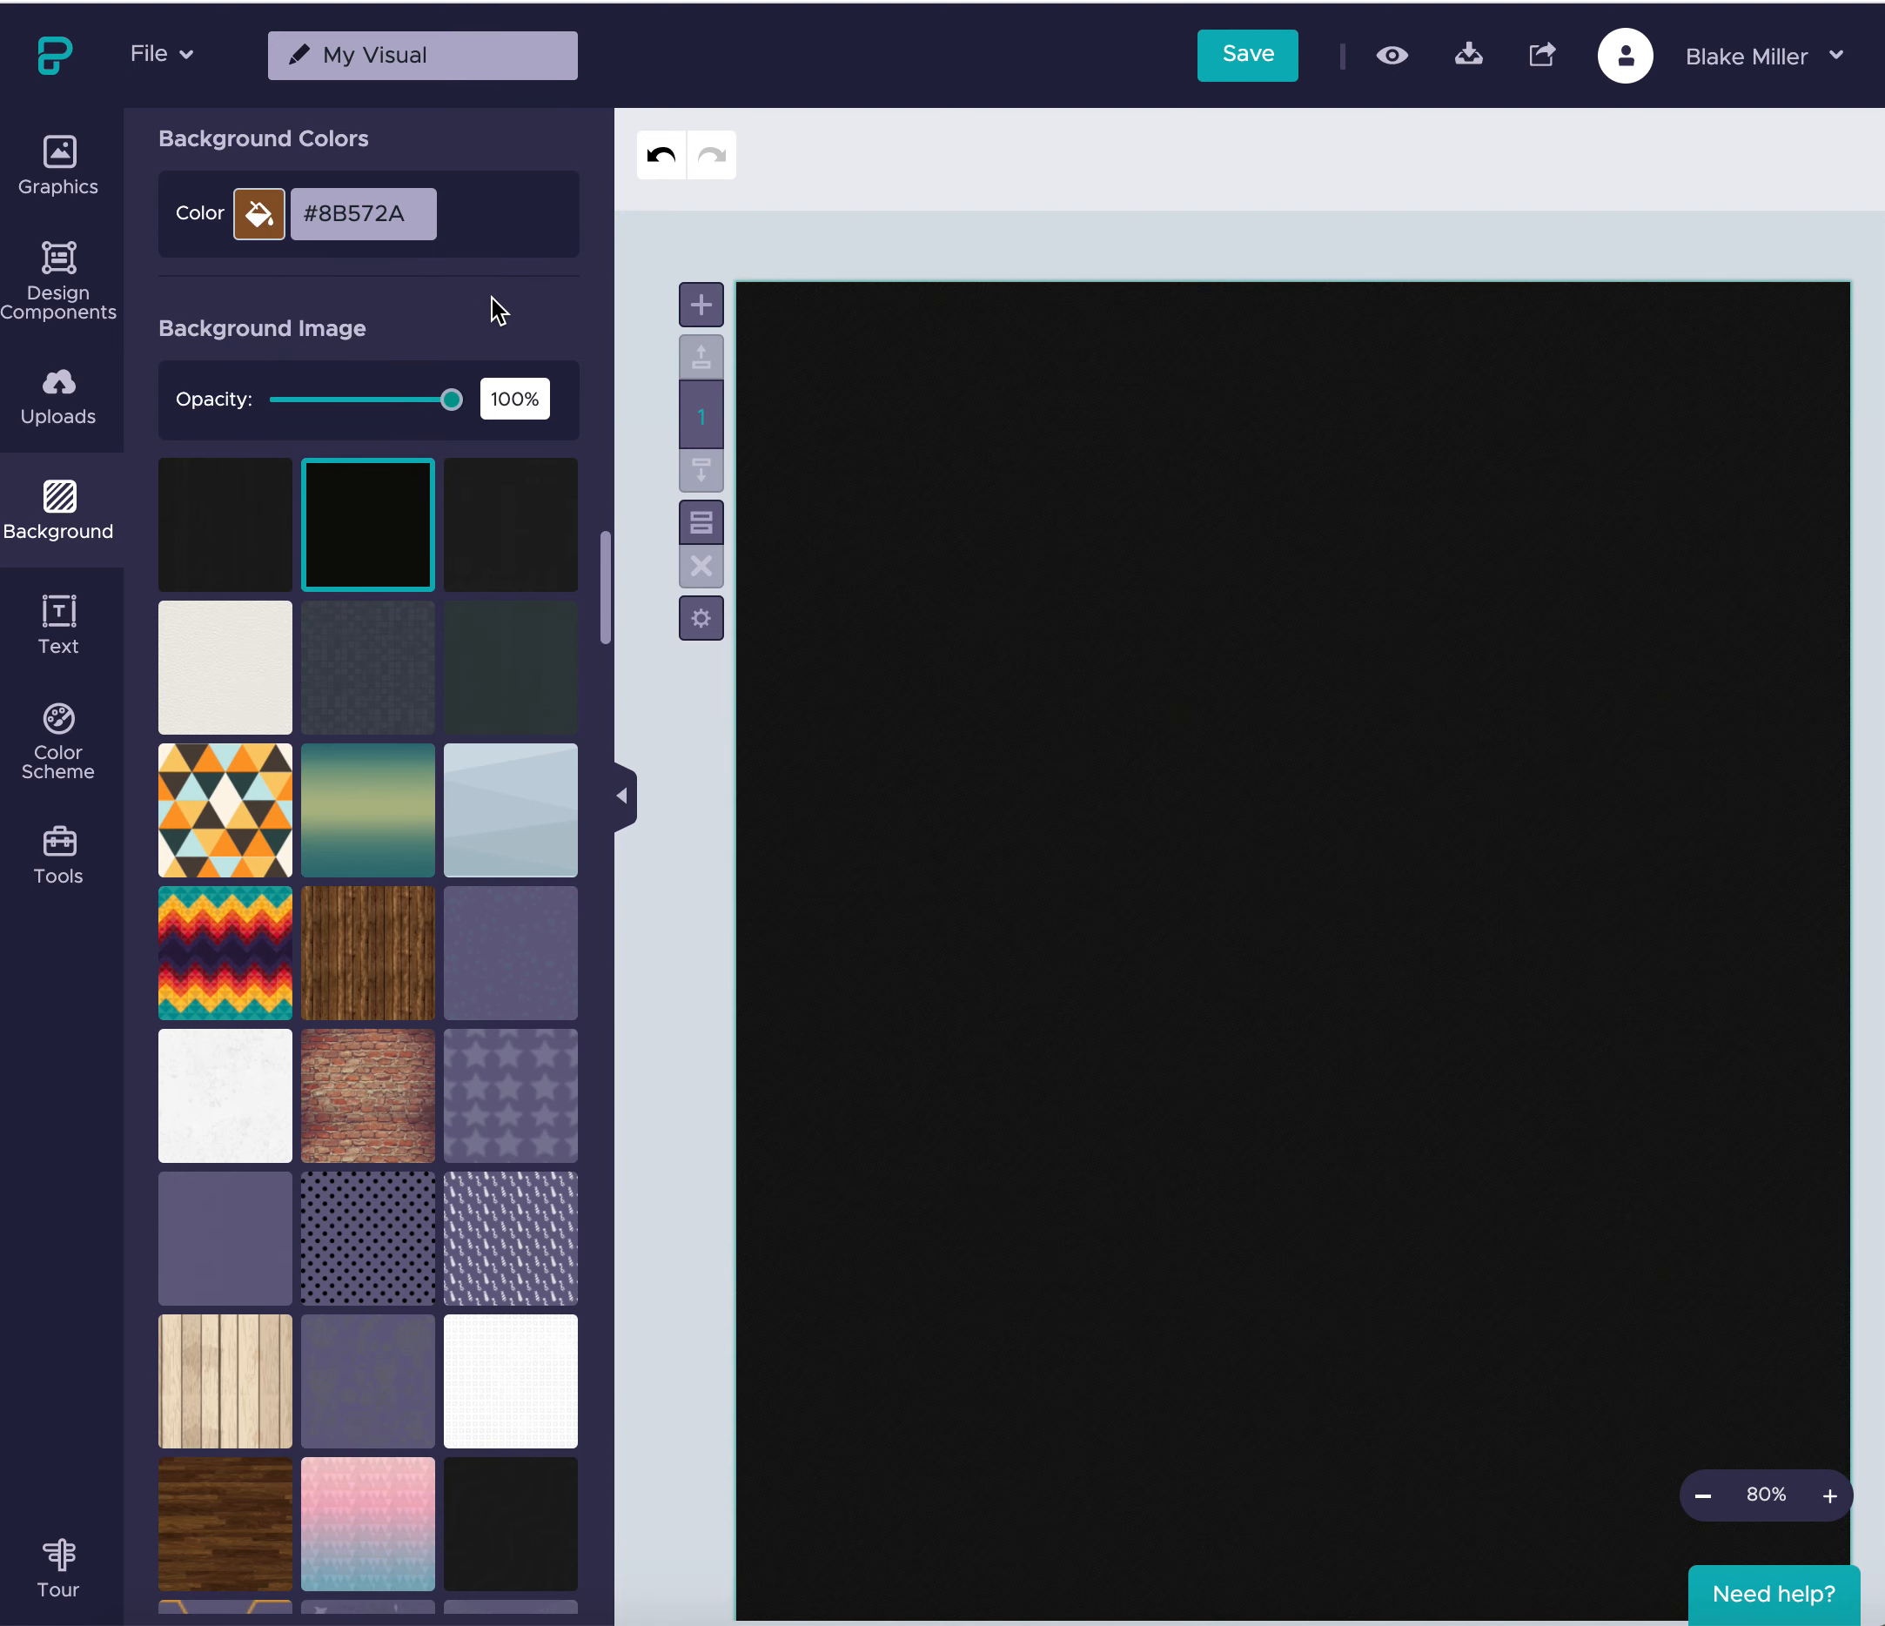
pyautogui.scroll(3, 328, 661)
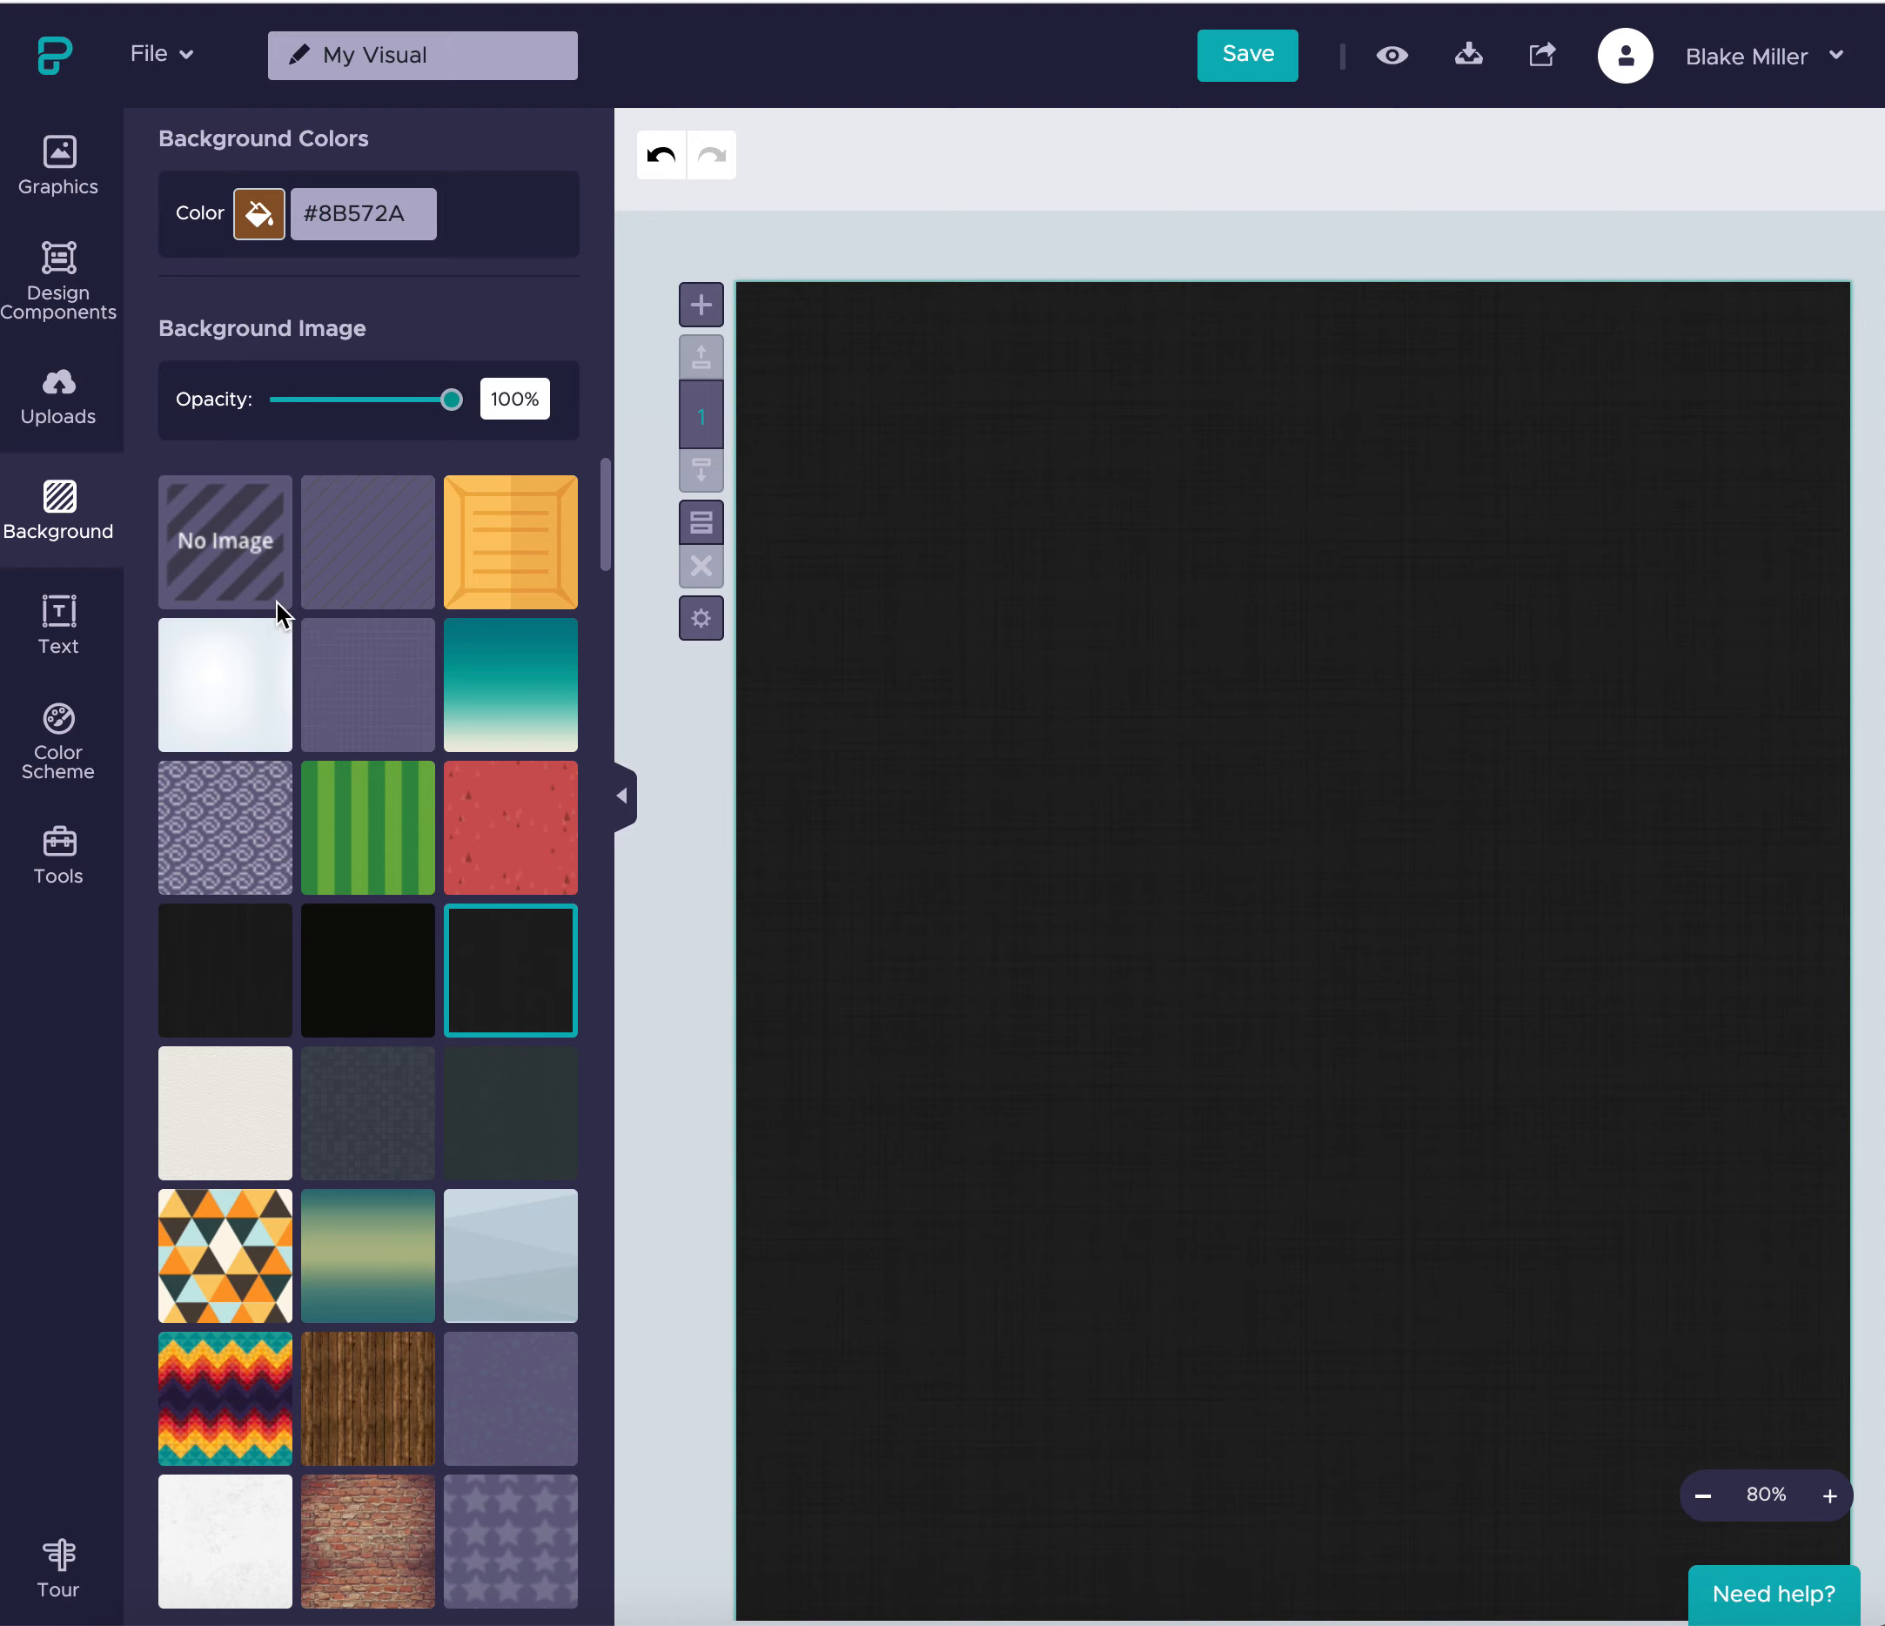
pyautogui.click(269, 590)
pyautogui.scroll(-1, 269, 590)
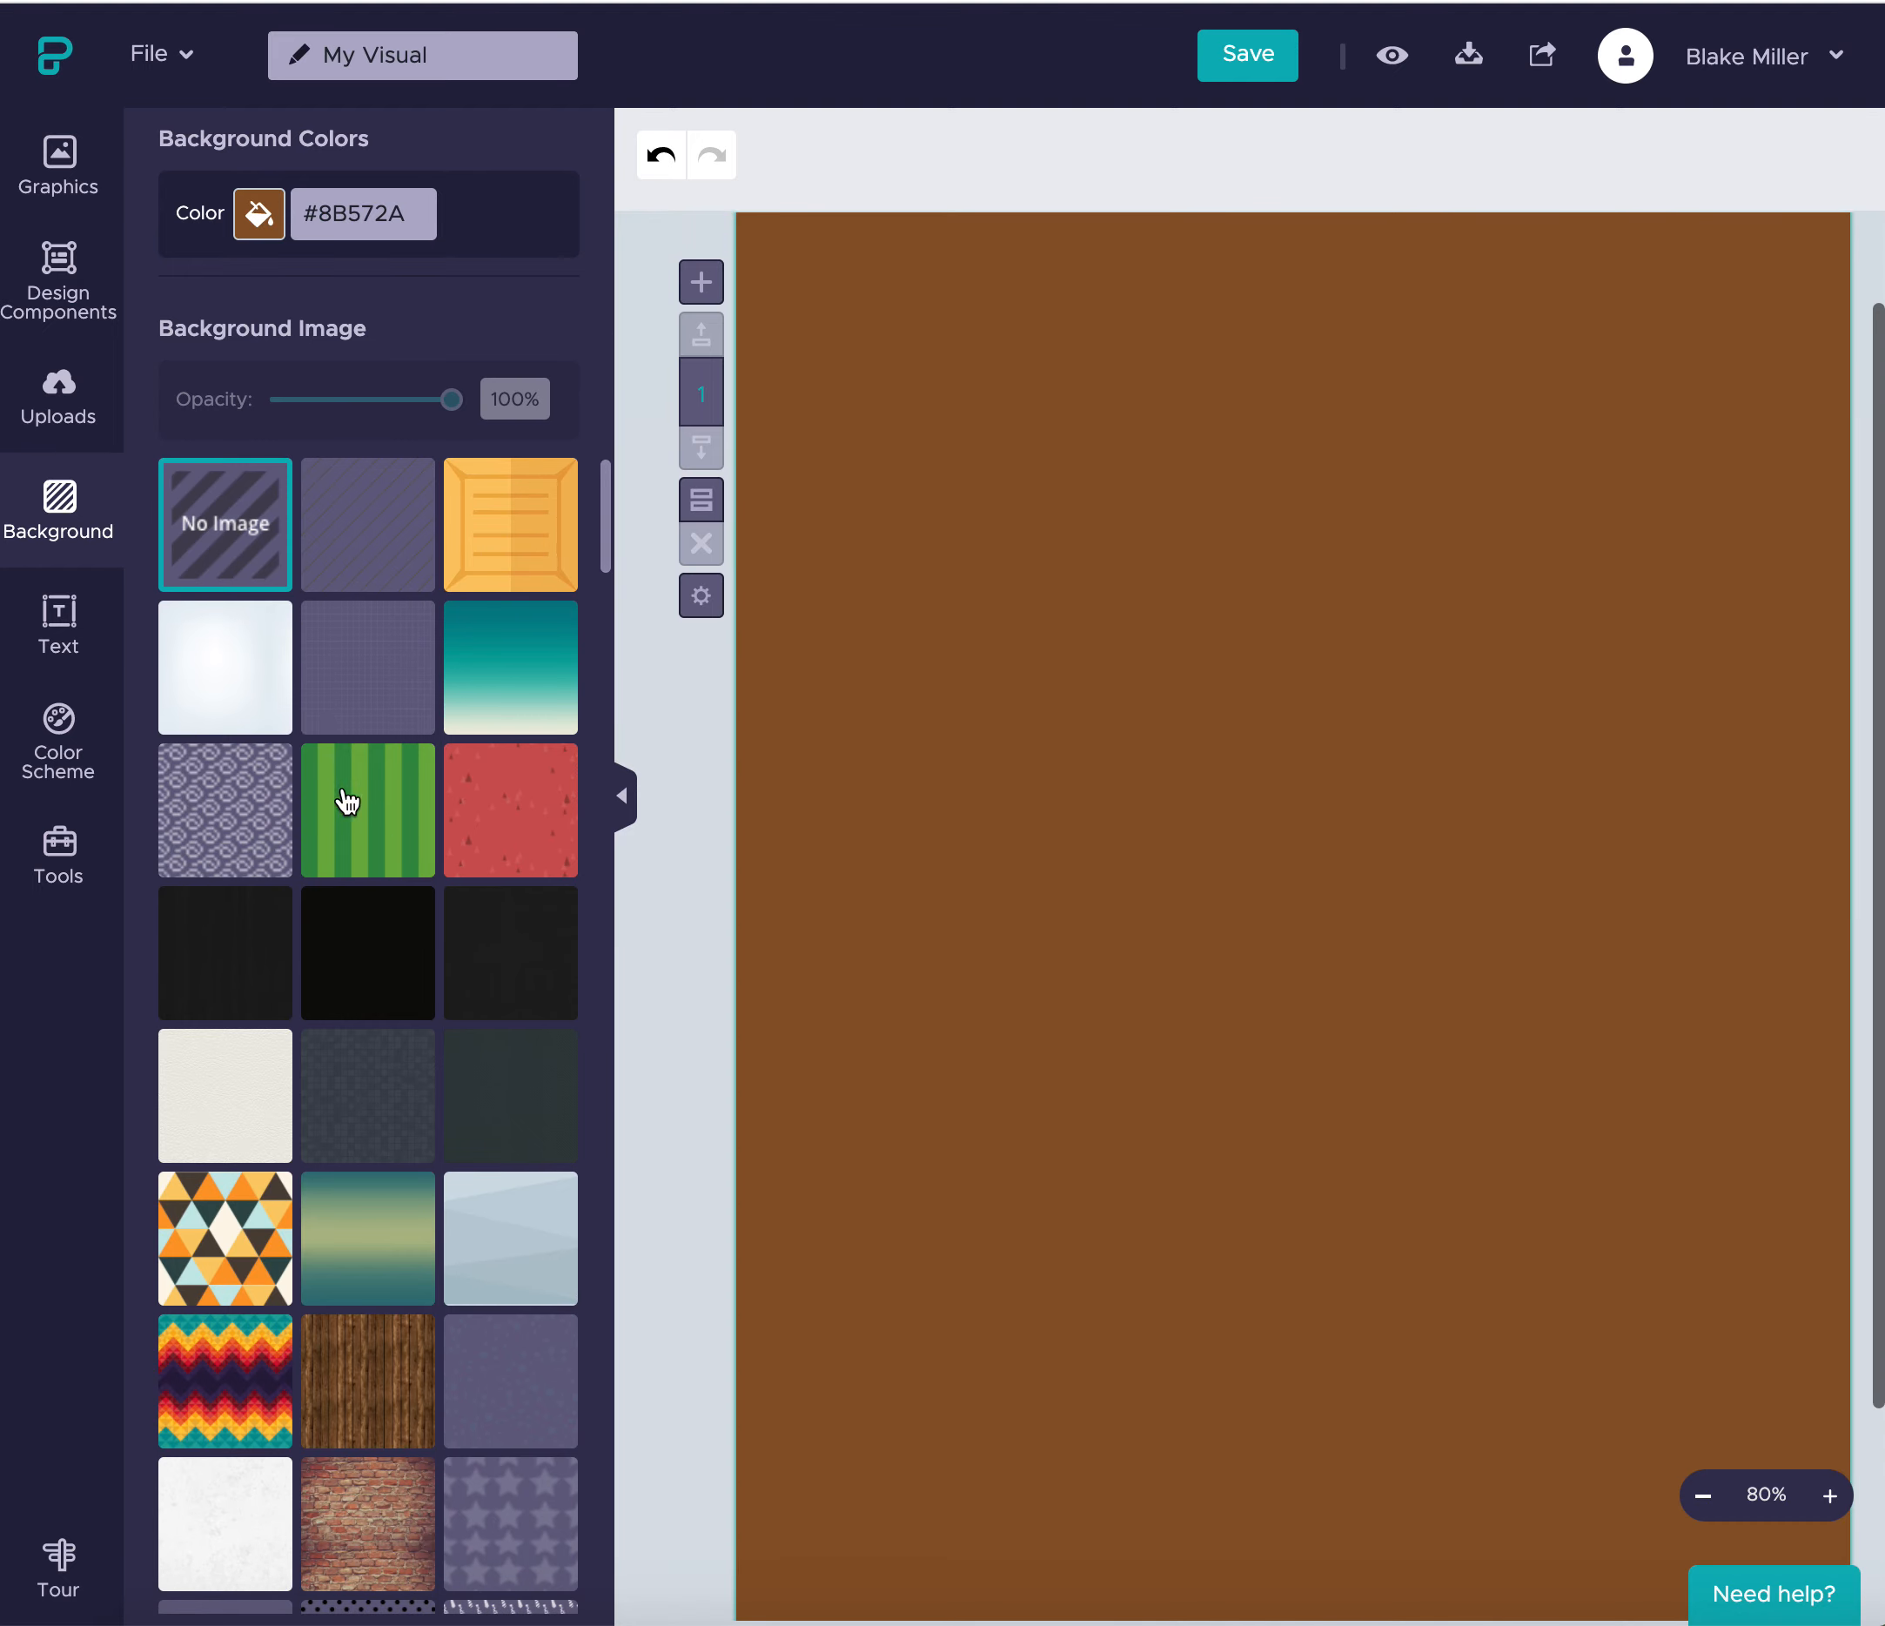
# - Try the orange crate pattern and the green vertical stripes over the brown background colour
pyautogui.click(398, 514)
pyautogui.click(488, 528)
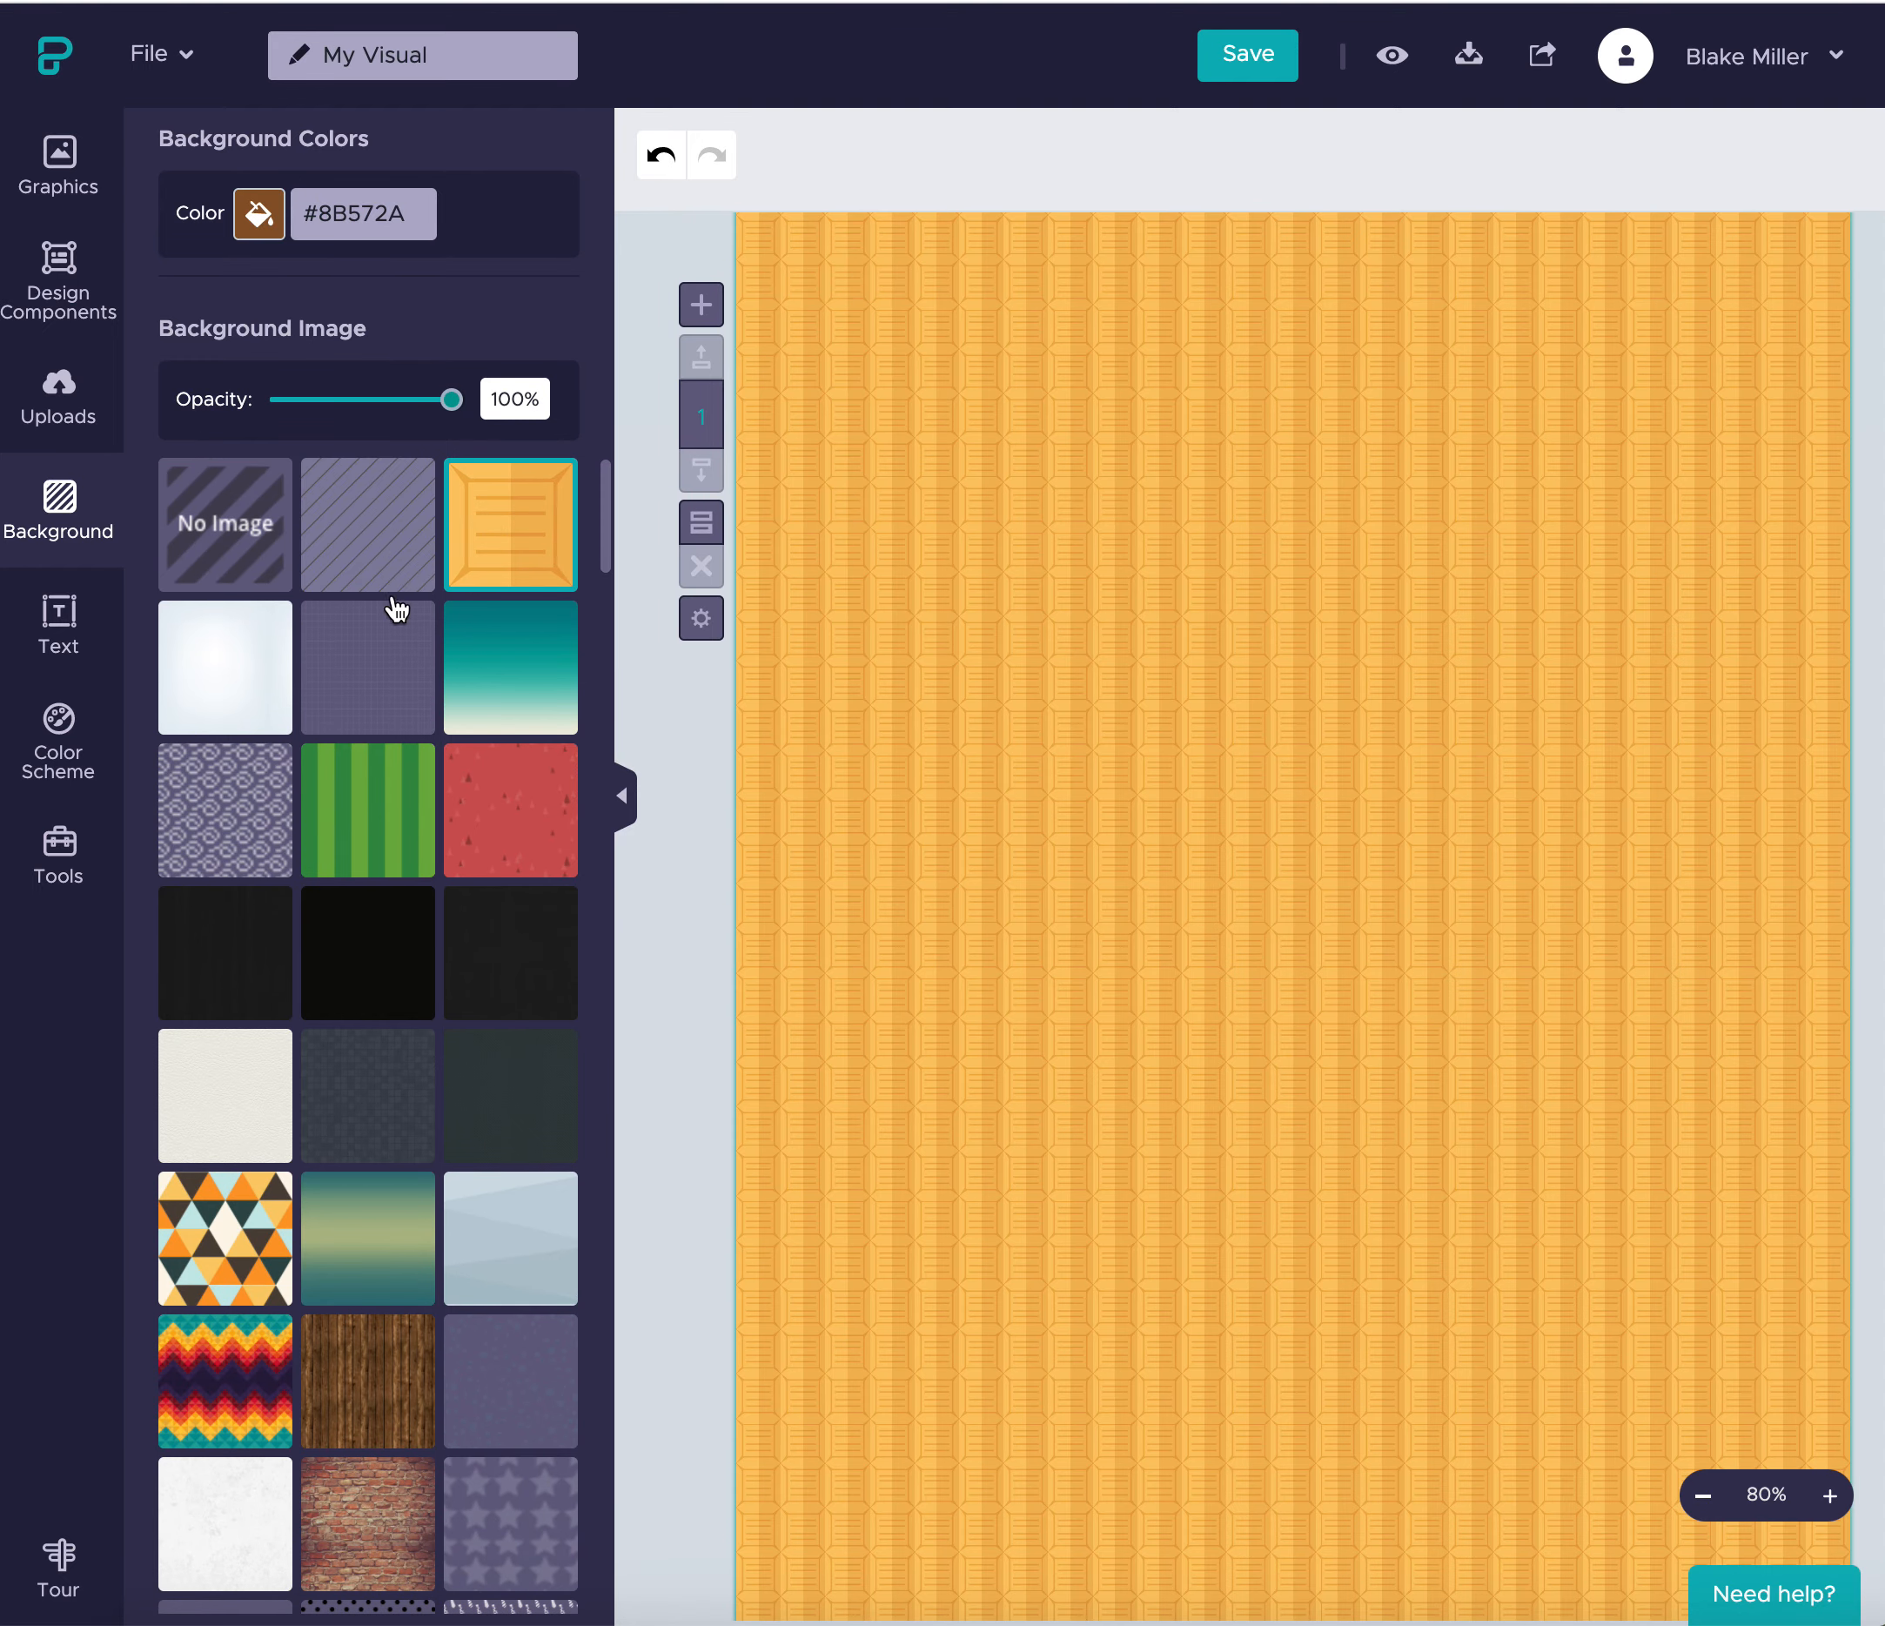
pyautogui.click(392, 608)
pyautogui.click(534, 660)
pyautogui.click(358, 517)
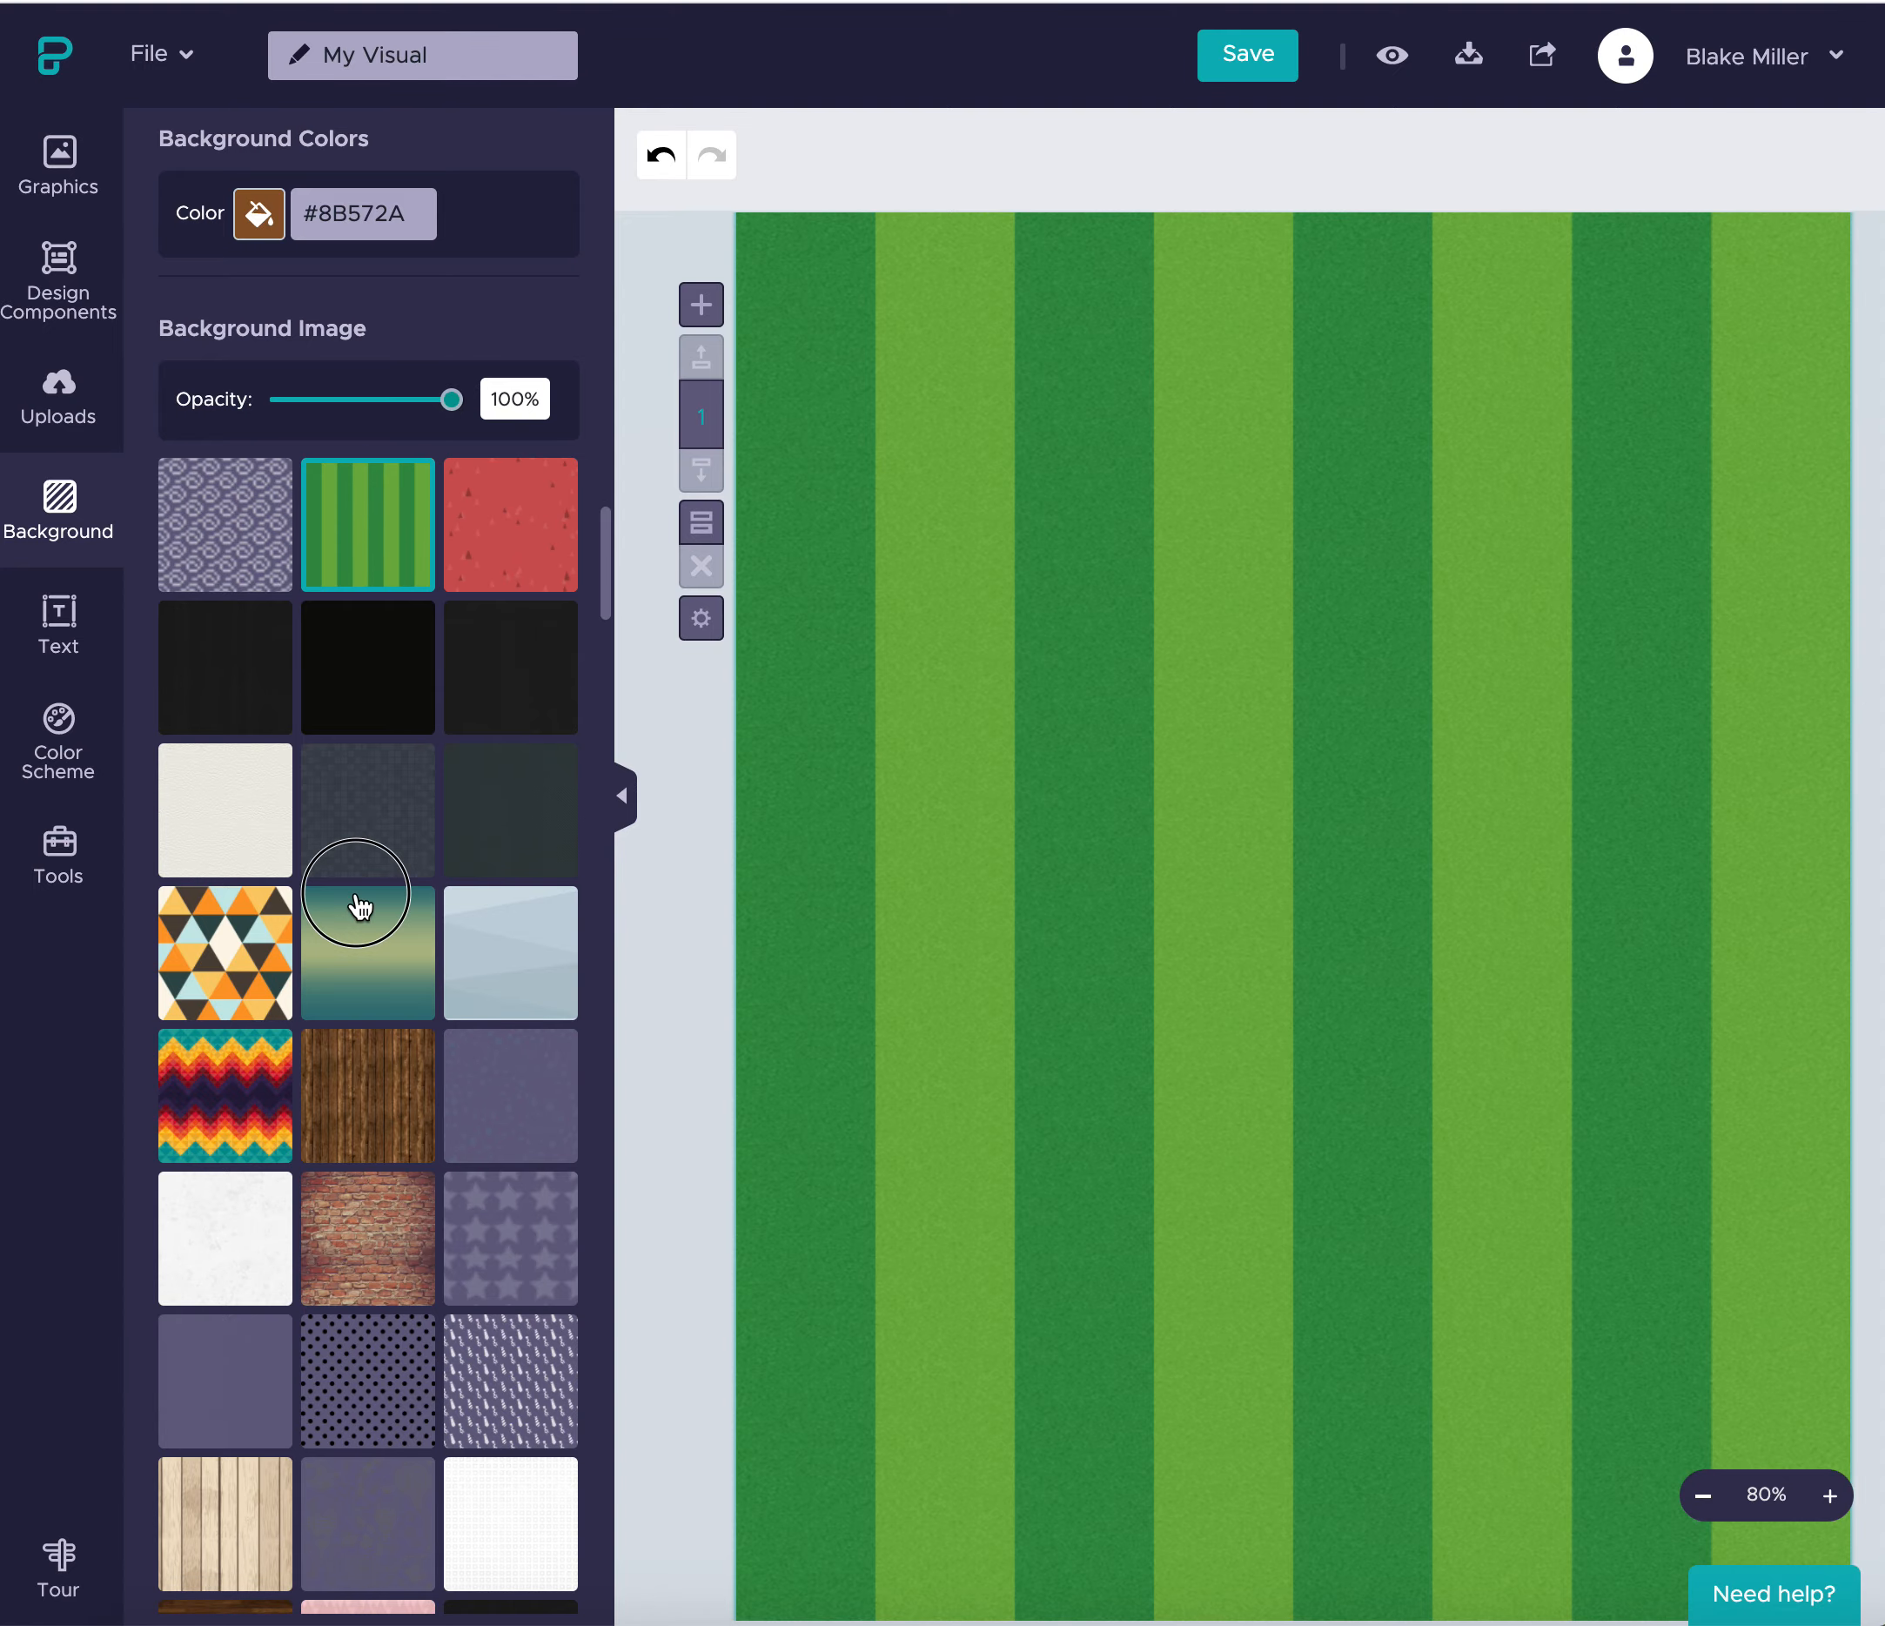
# - Try the multicoloured chevron and the brick wall as the background image
pyautogui.click(358, 901)
pyautogui.click(180, 615)
pyautogui.click(328, 696)
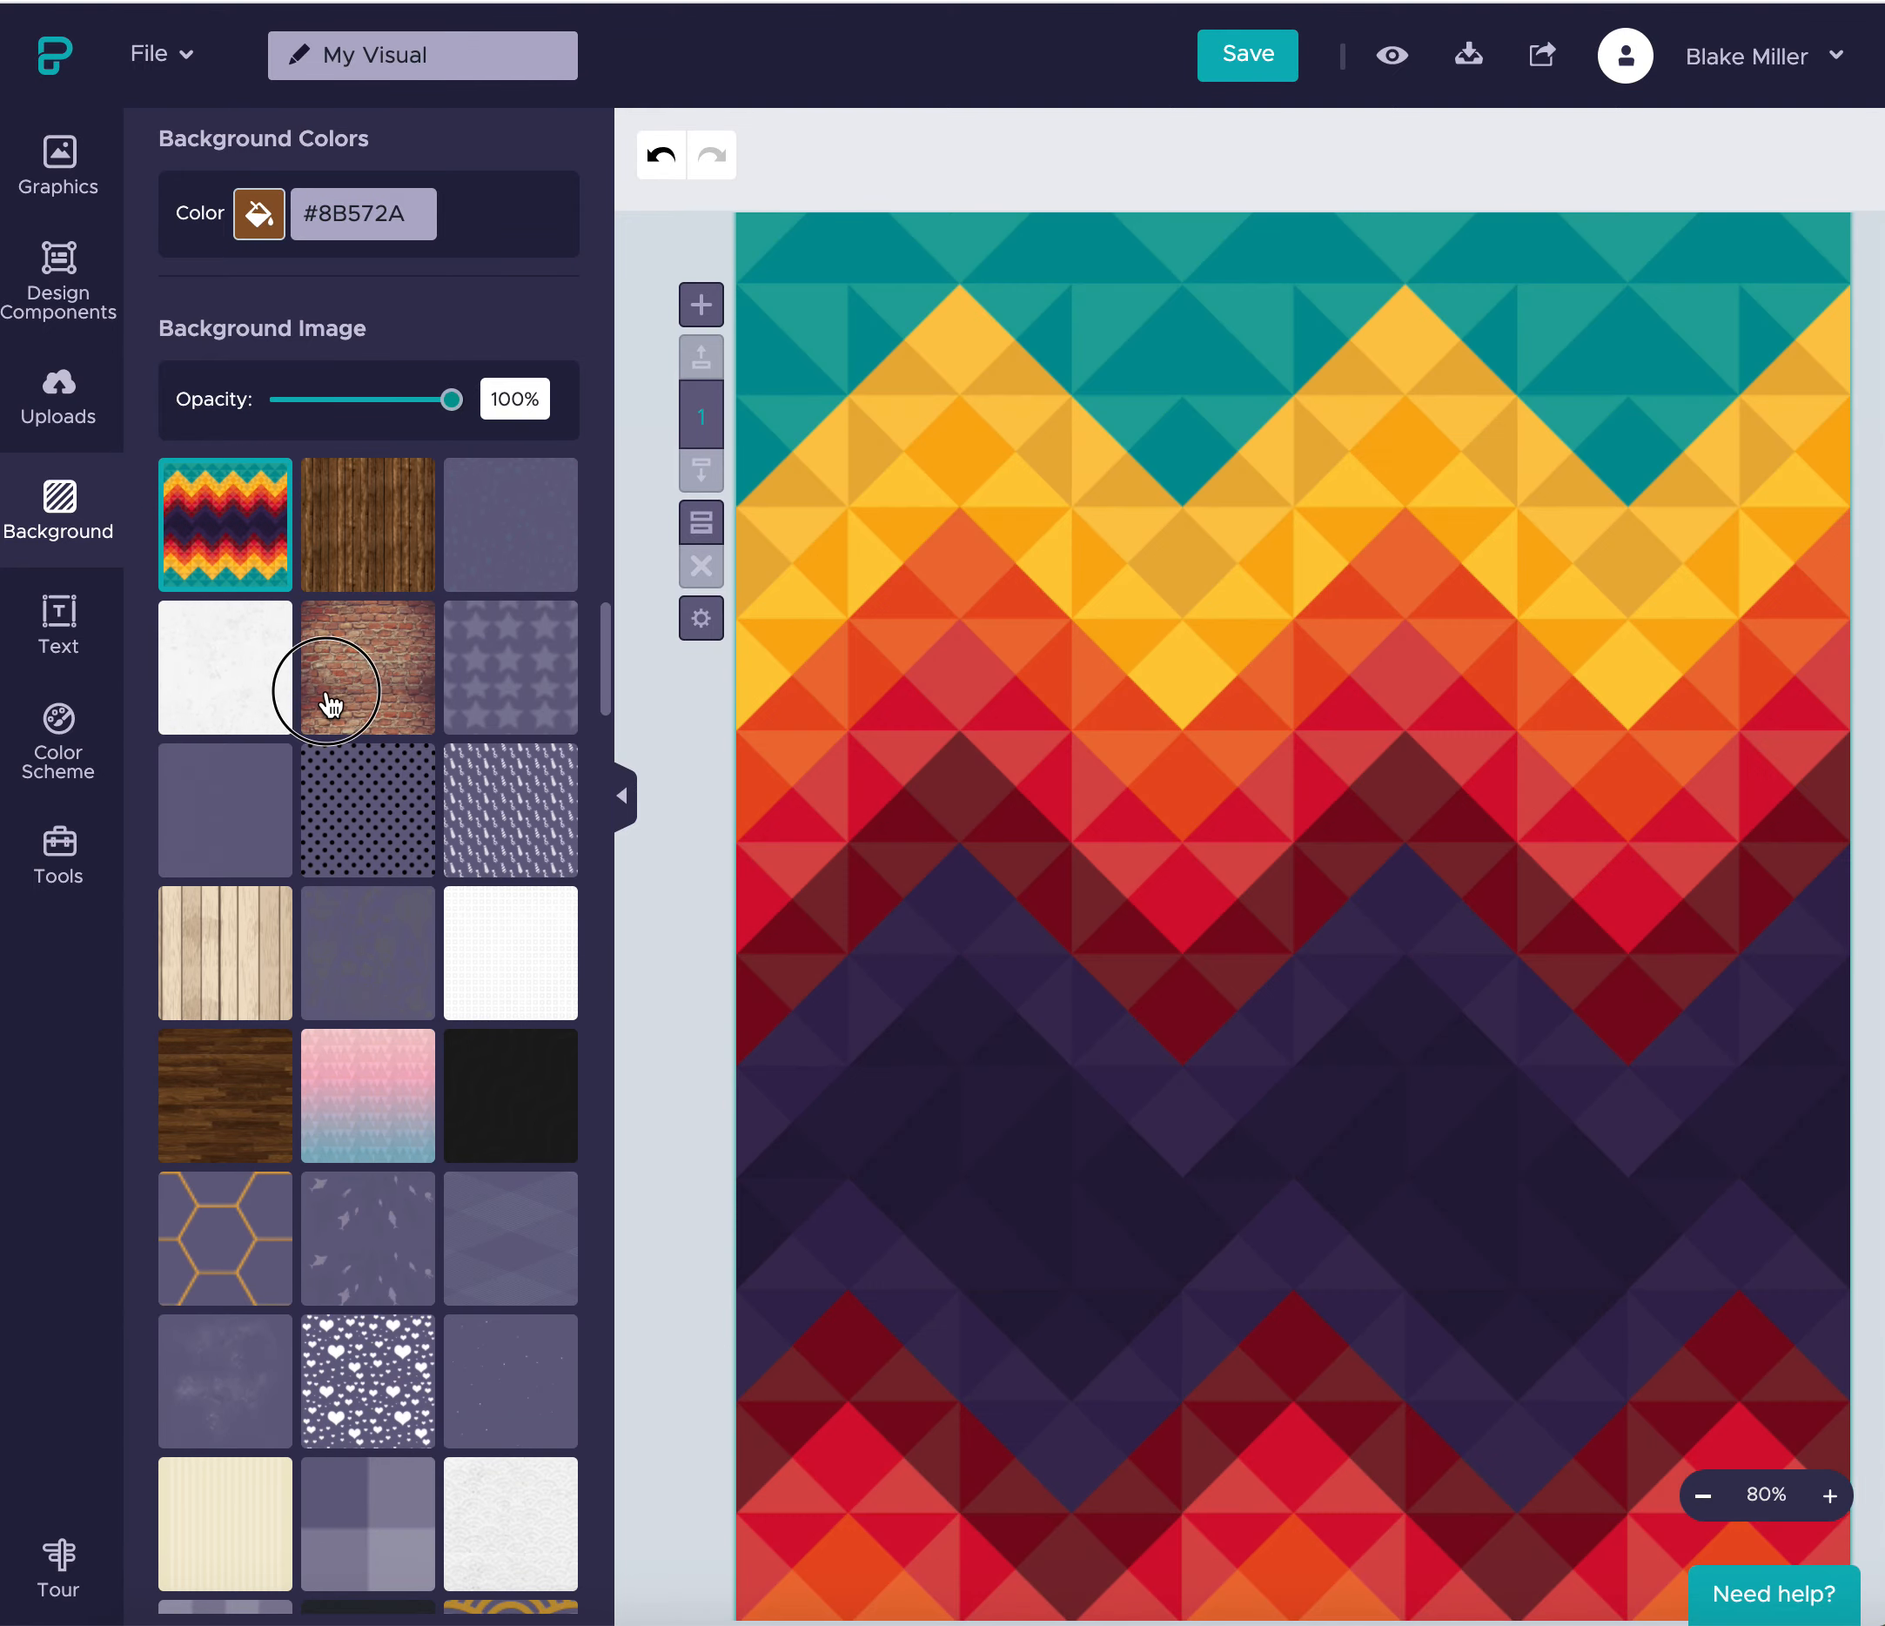
# - Try the black polka dots, and apply the pink-to-blue triangle gradient as the background image
pyautogui.click(352, 707)
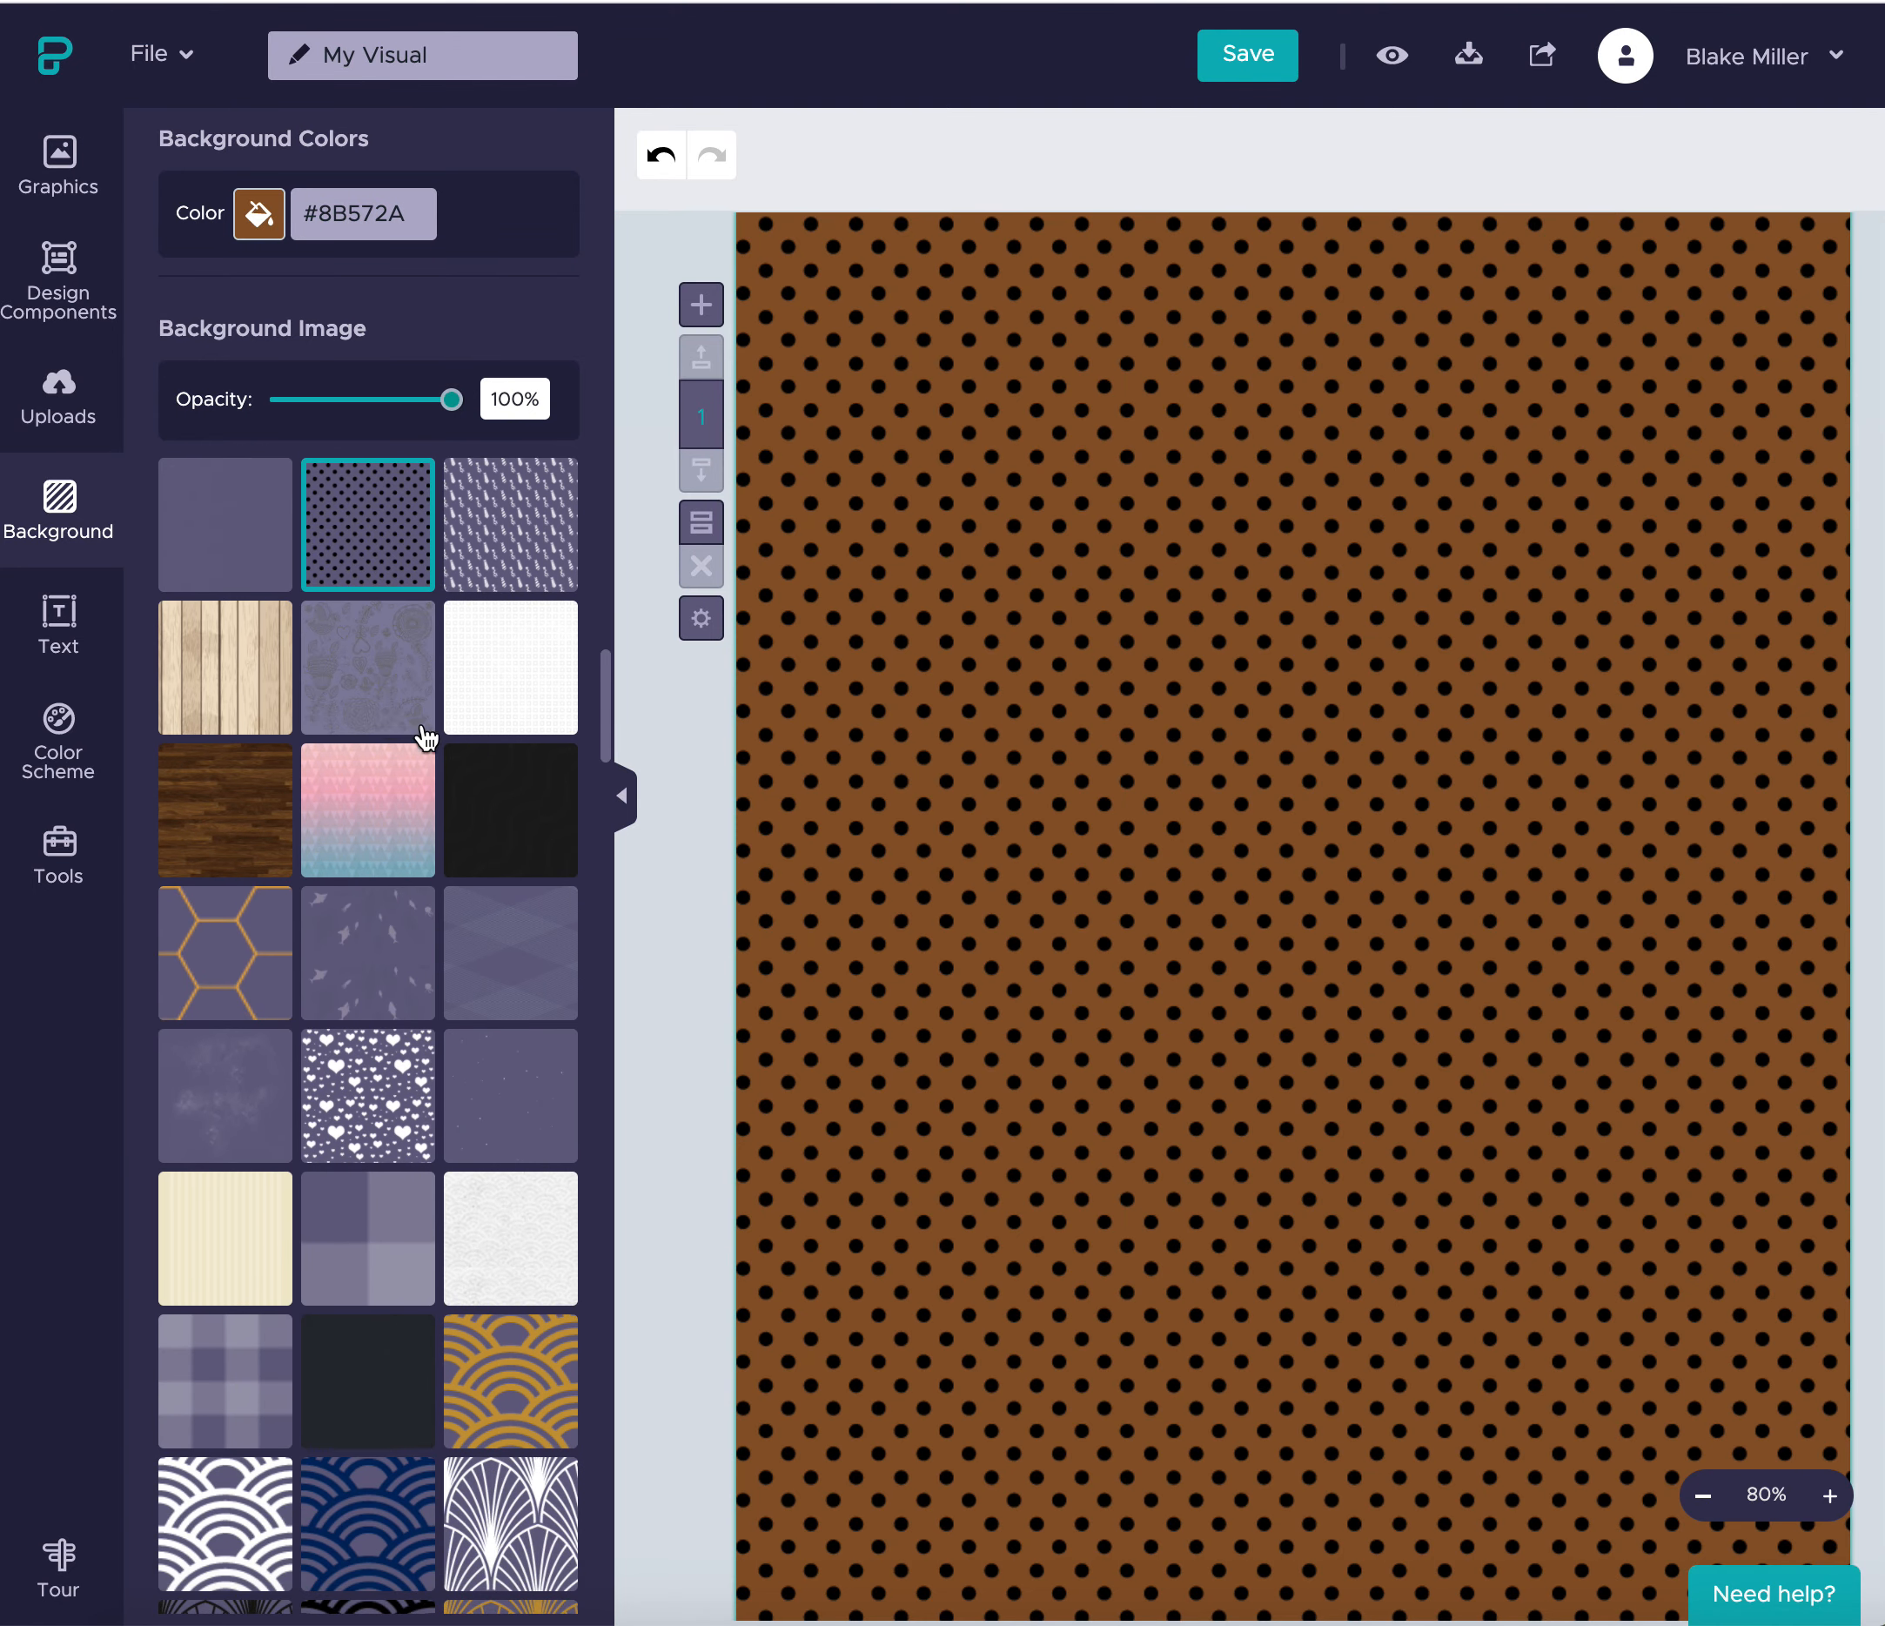
pyautogui.click(497, 661)
pyautogui.click(398, 631)
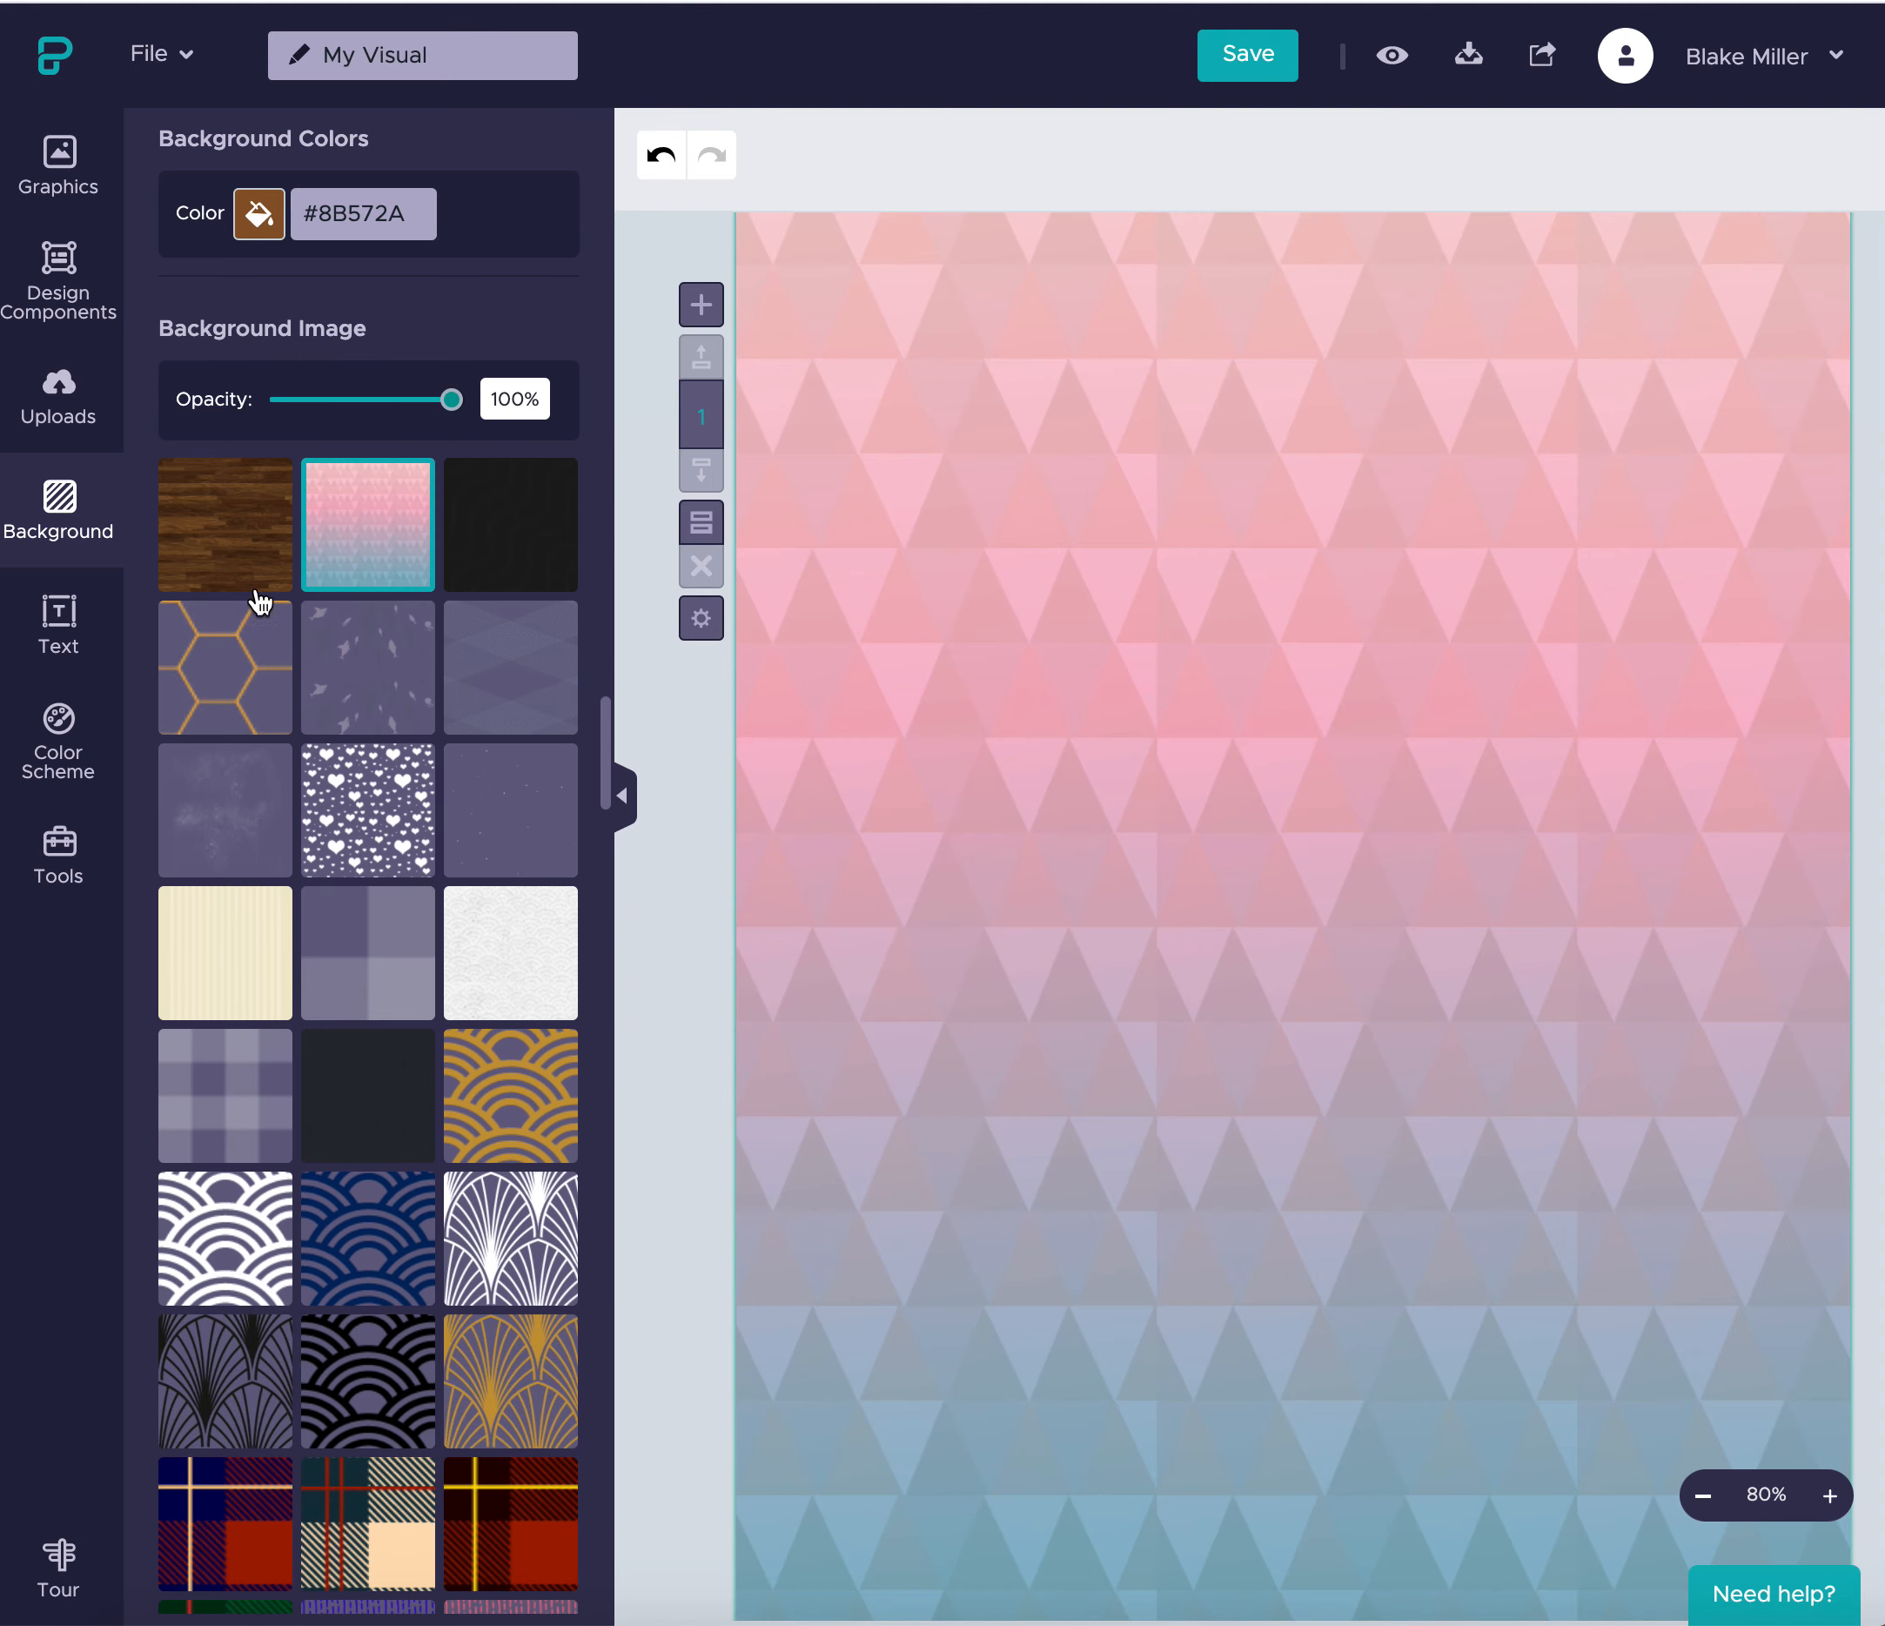
# - Try the white hearts and the white wave-textured paper as the background image
pyautogui.click(256, 582)
pyautogui.click(286, 696)
pyautogui.click(367, 765)
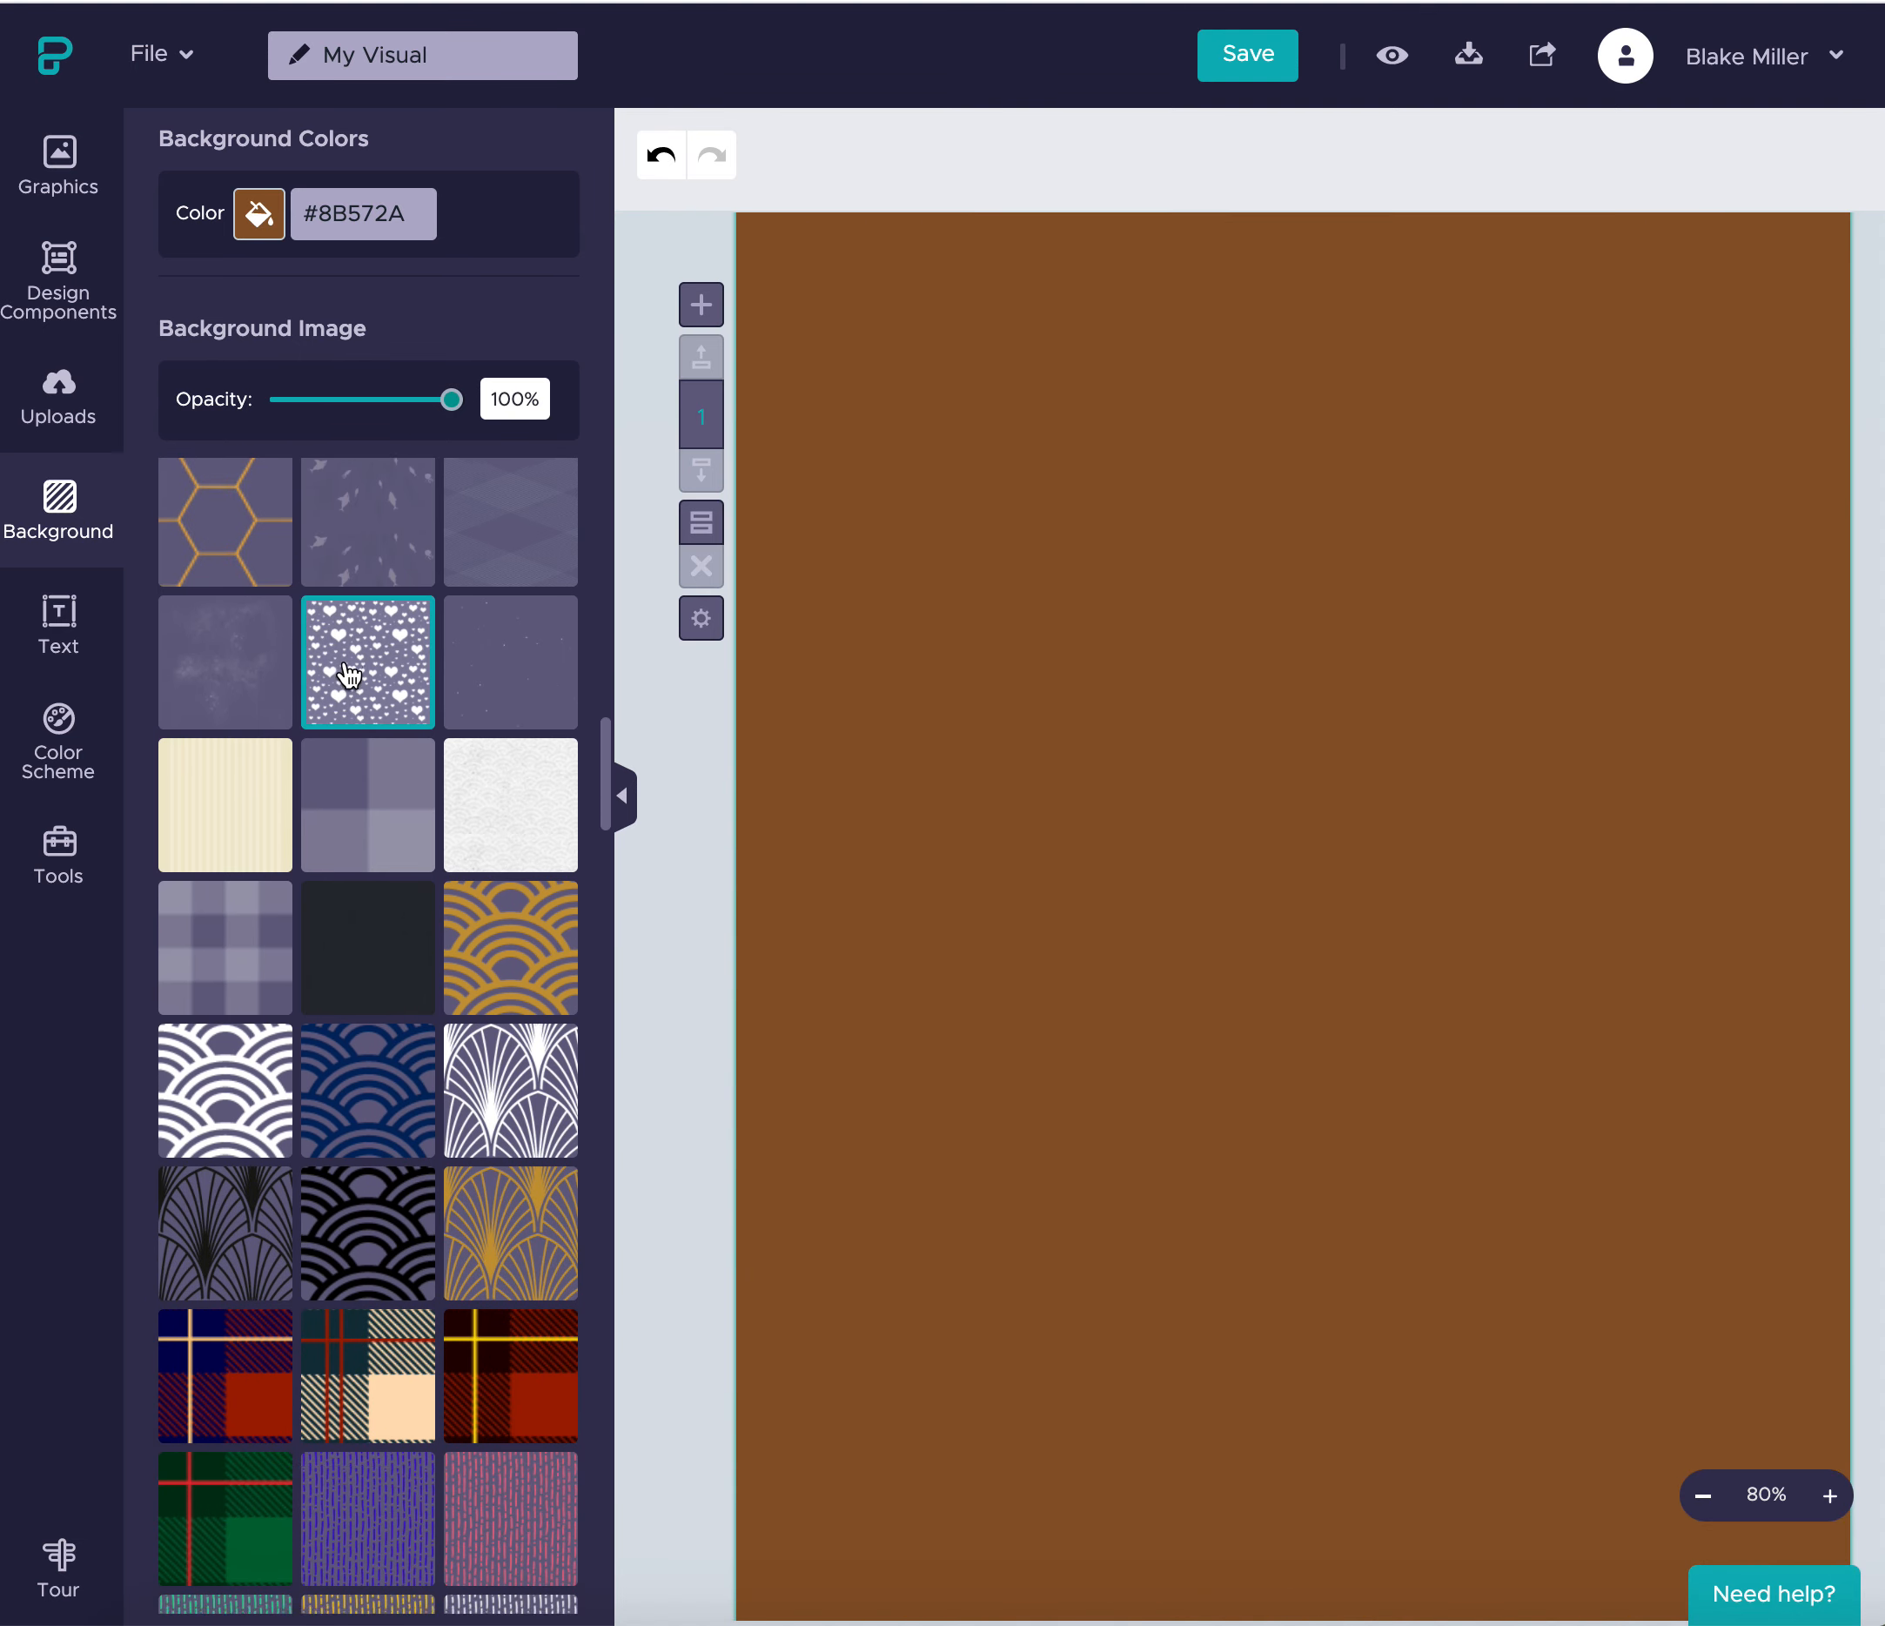
pyautogui.click(487, 684)
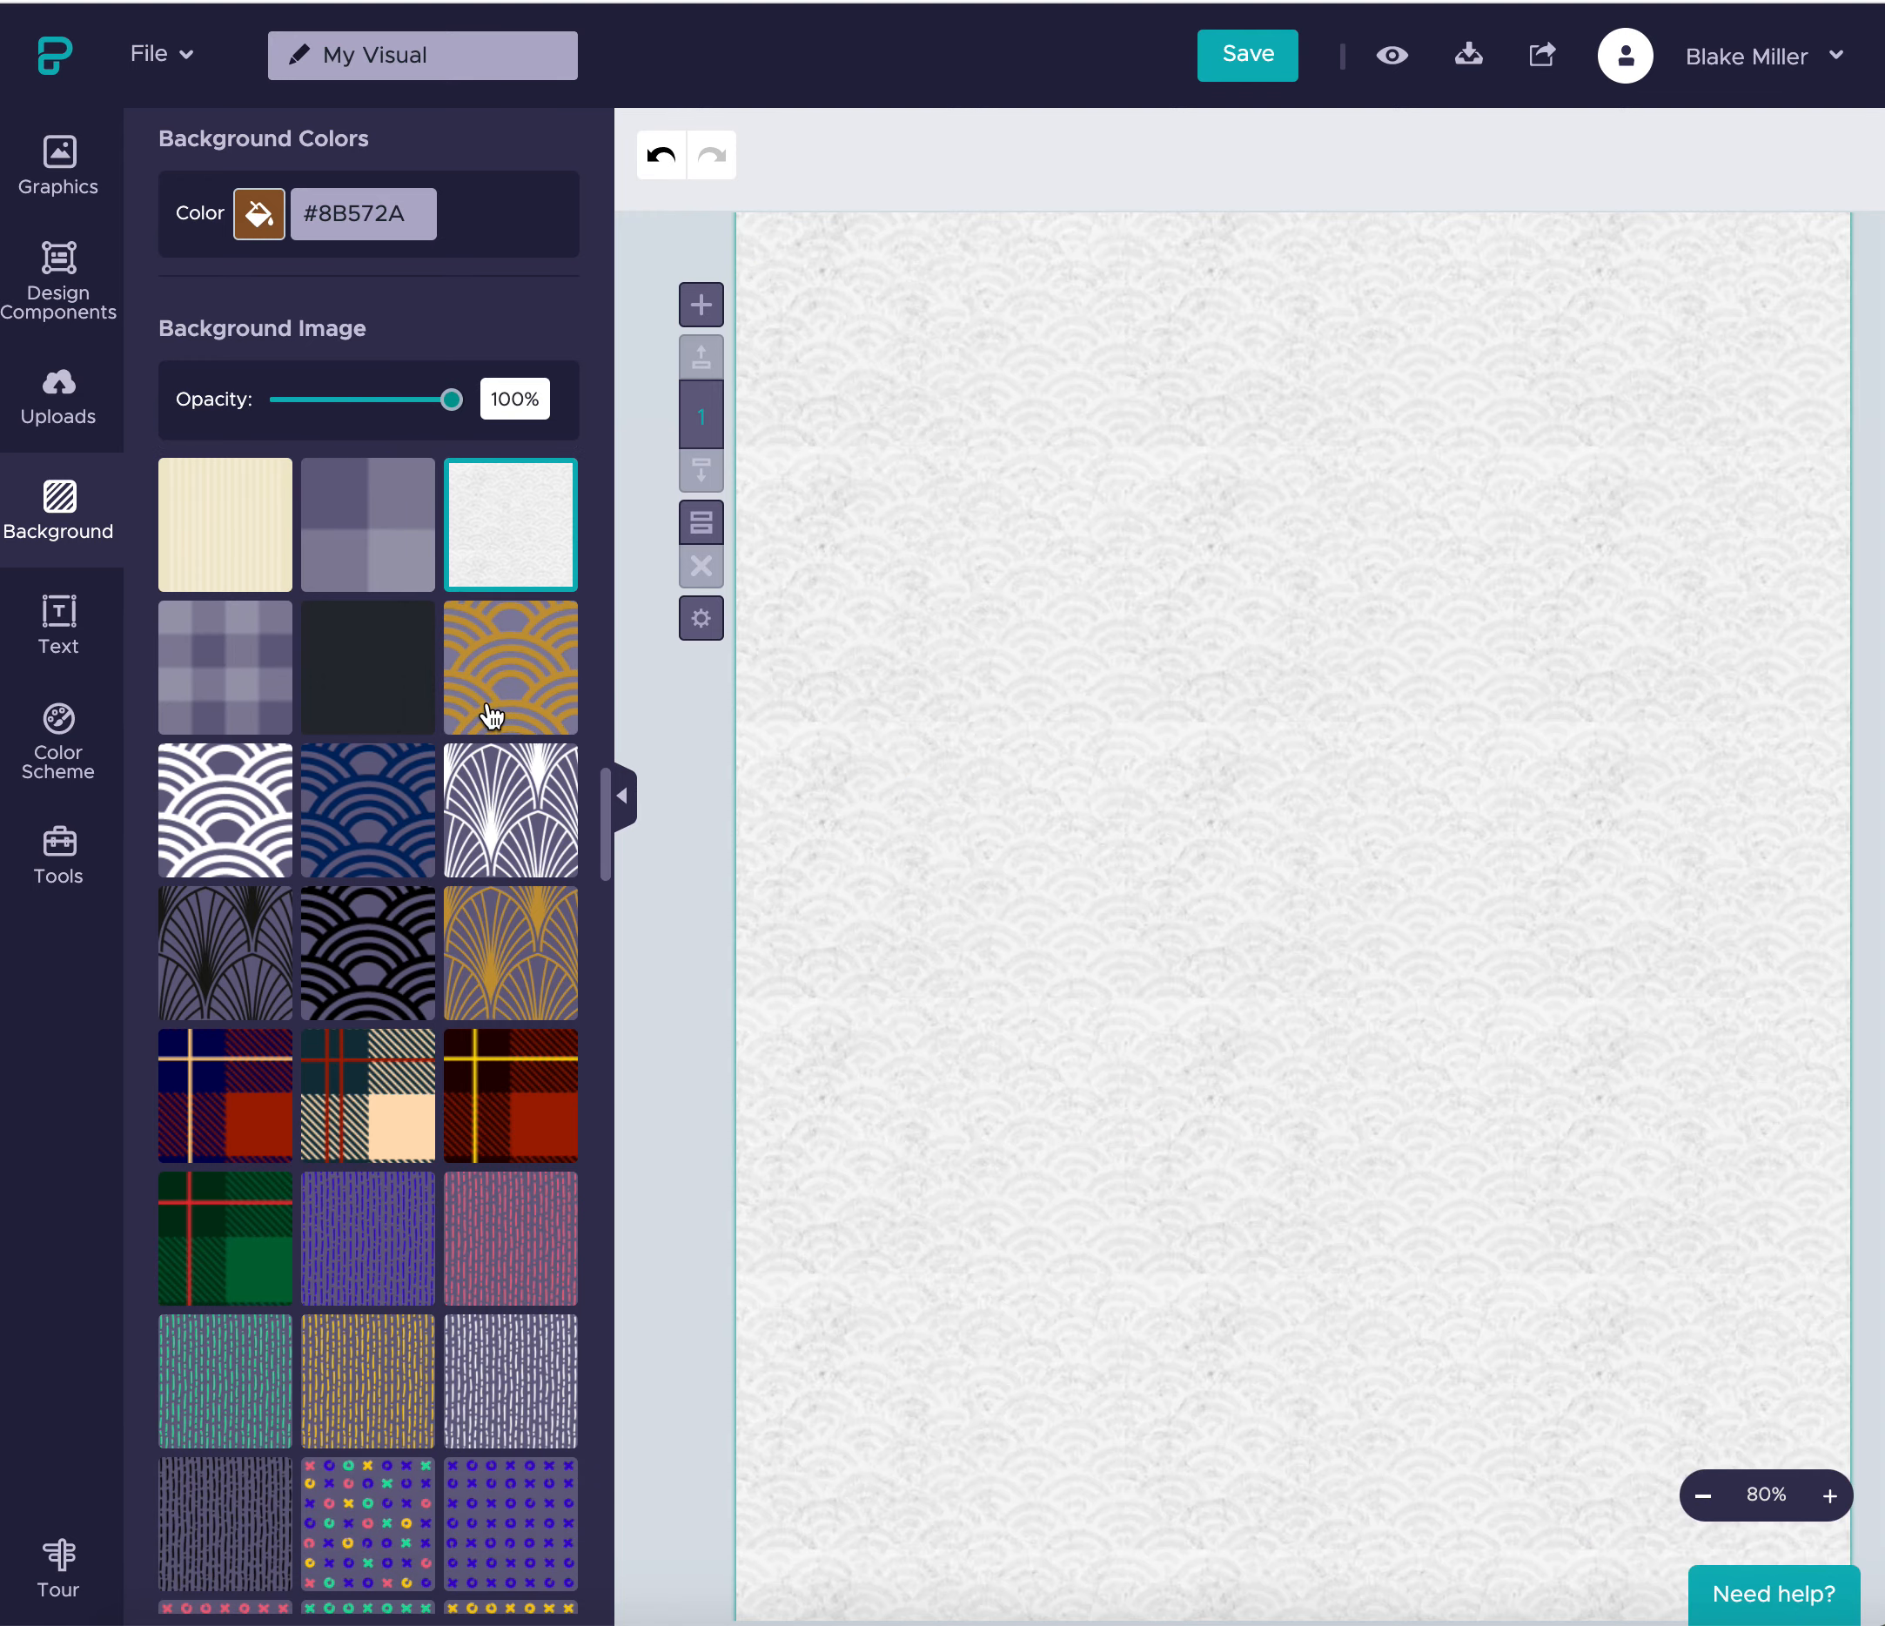
# - Try the black wave pattern over the brown background colour
pyautogui.click(489, 715)
pyautogui.click(404, 723)
pyautogui.click(393, 726)
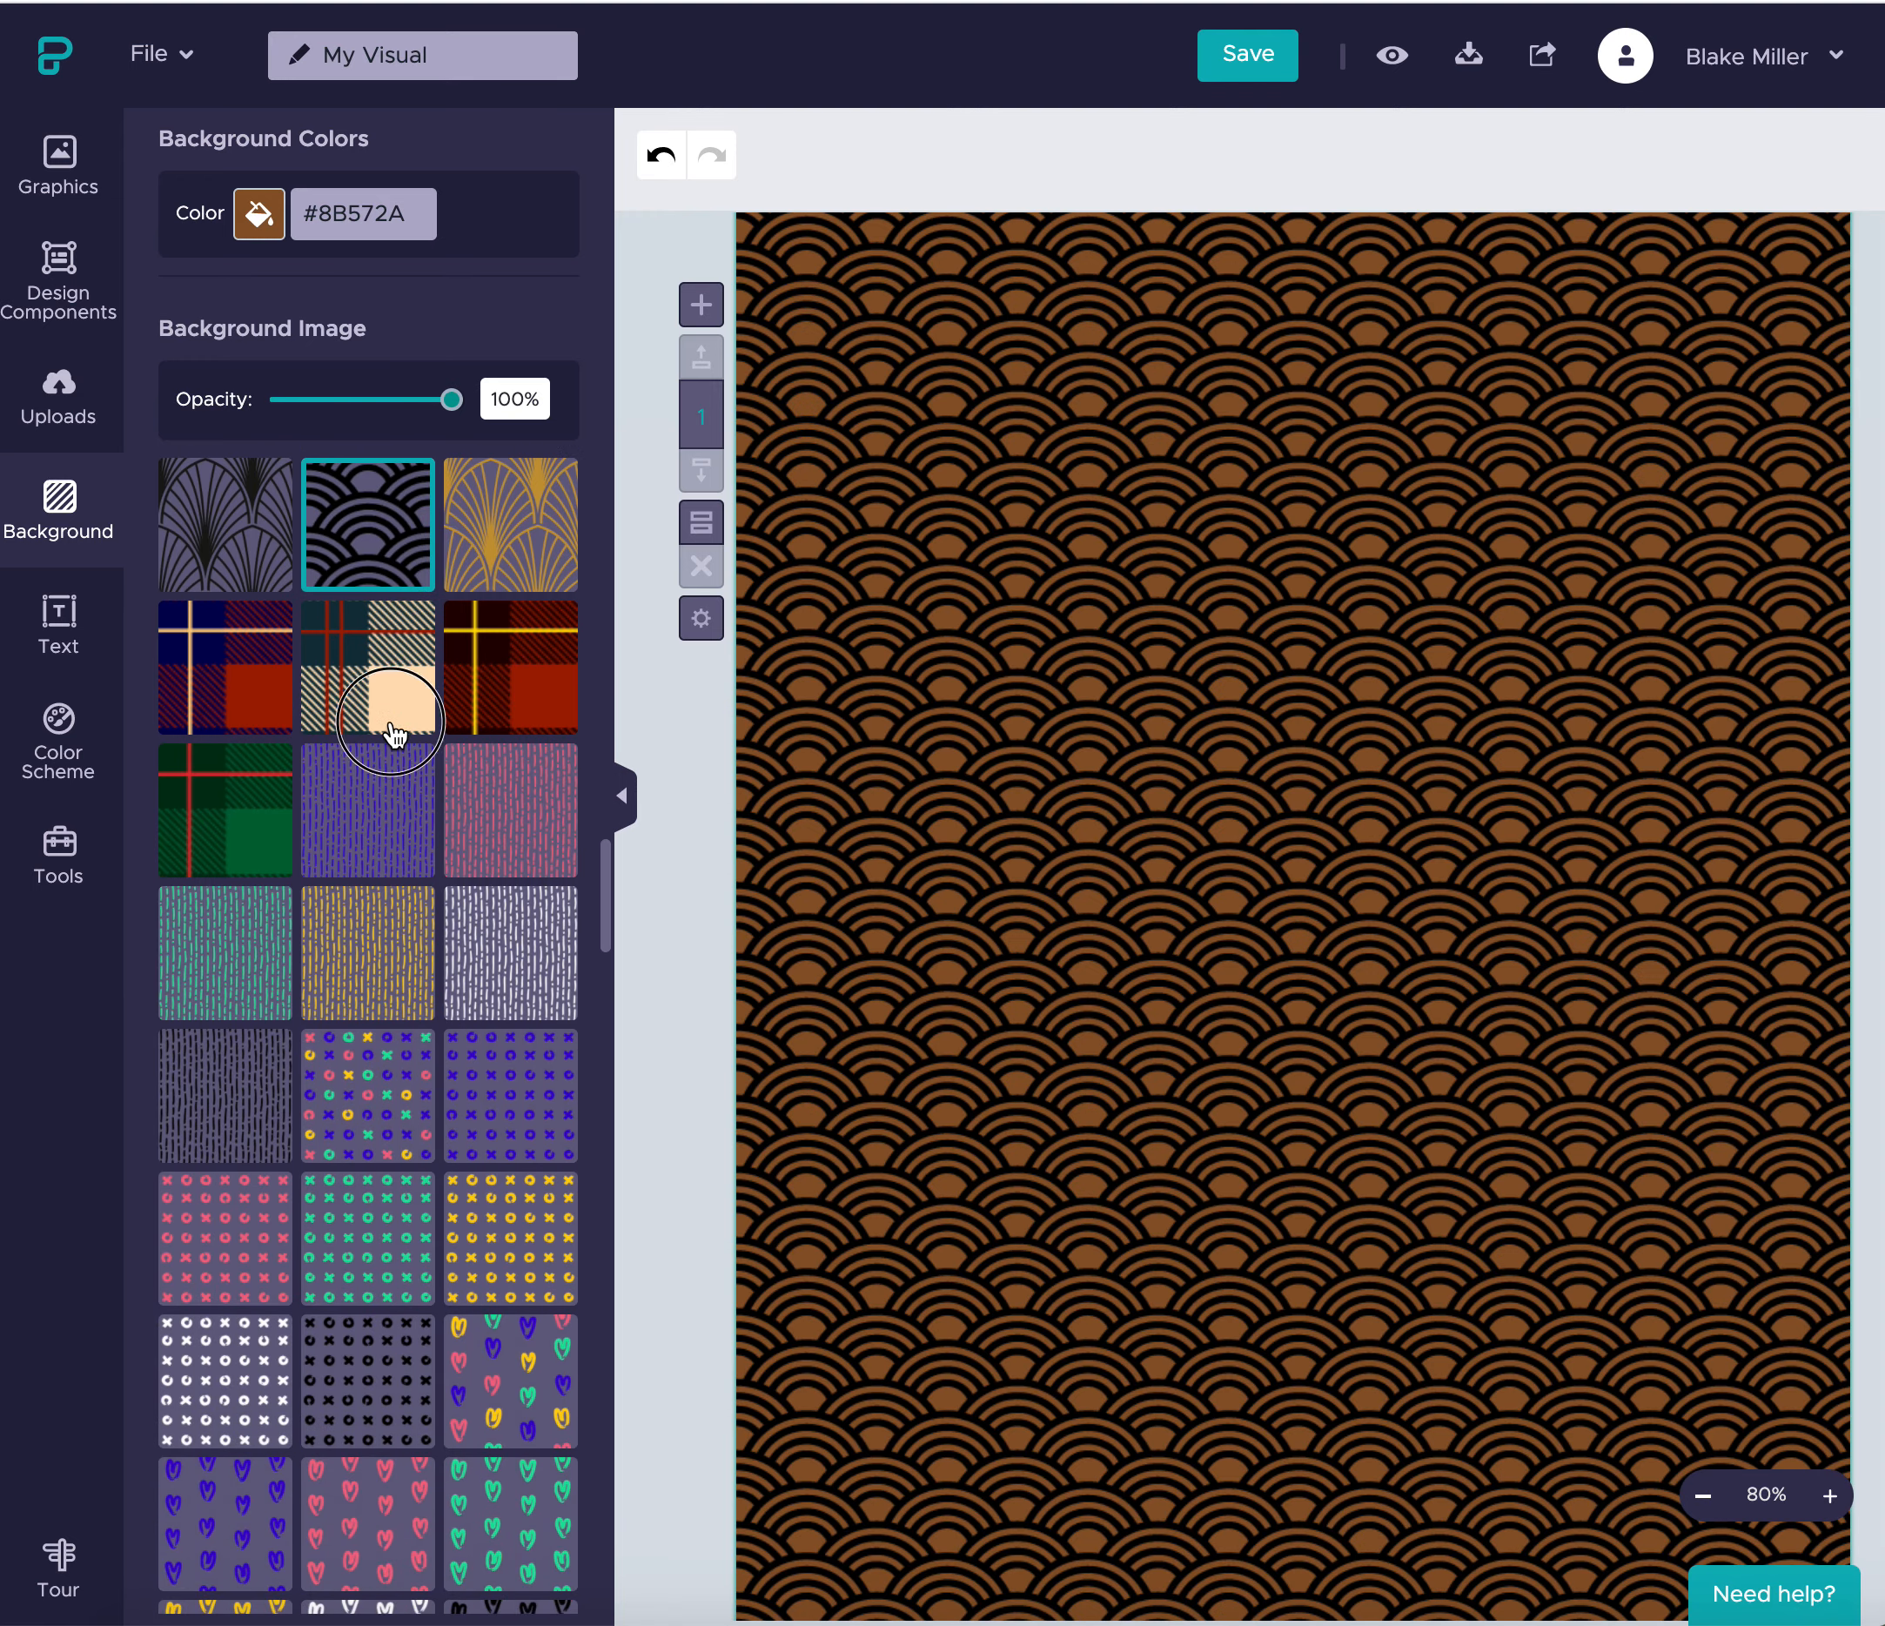
# - Try the multicoloured noughts and crosses, and apply the orange, yellow and dark triangle mosaic as the background image
pyautogui.click(392, 724)
pyautogui.click(287, 699)
pyautogui.click(304, 751)
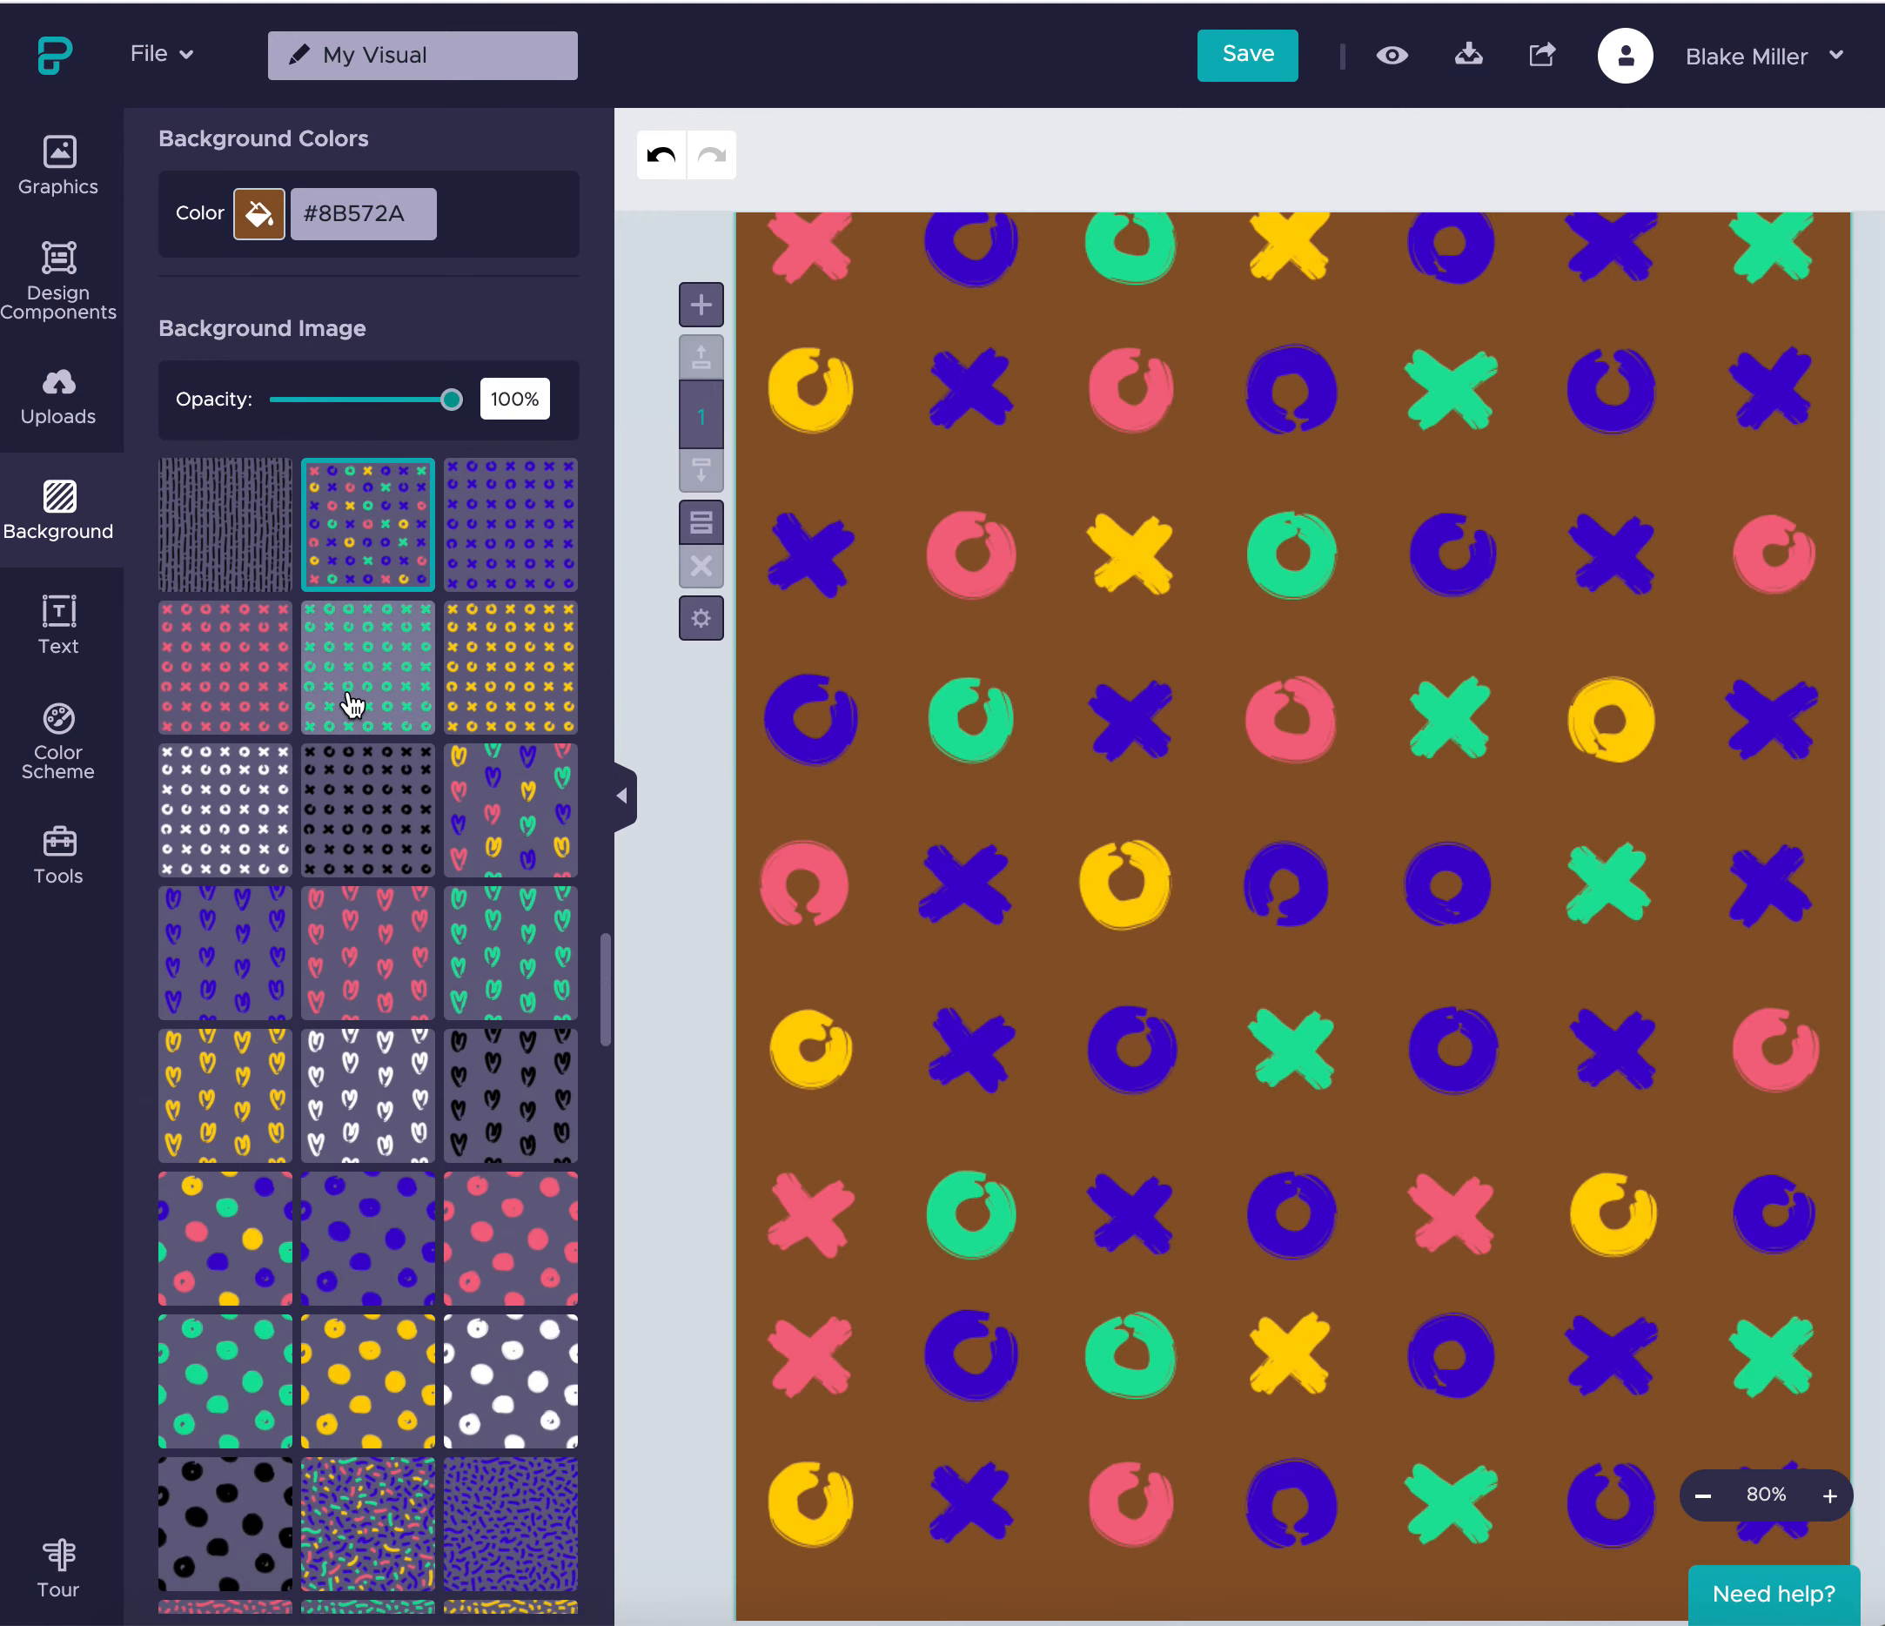
pyautogui.click(355, 706)
pyautogui.click(198, 1267)
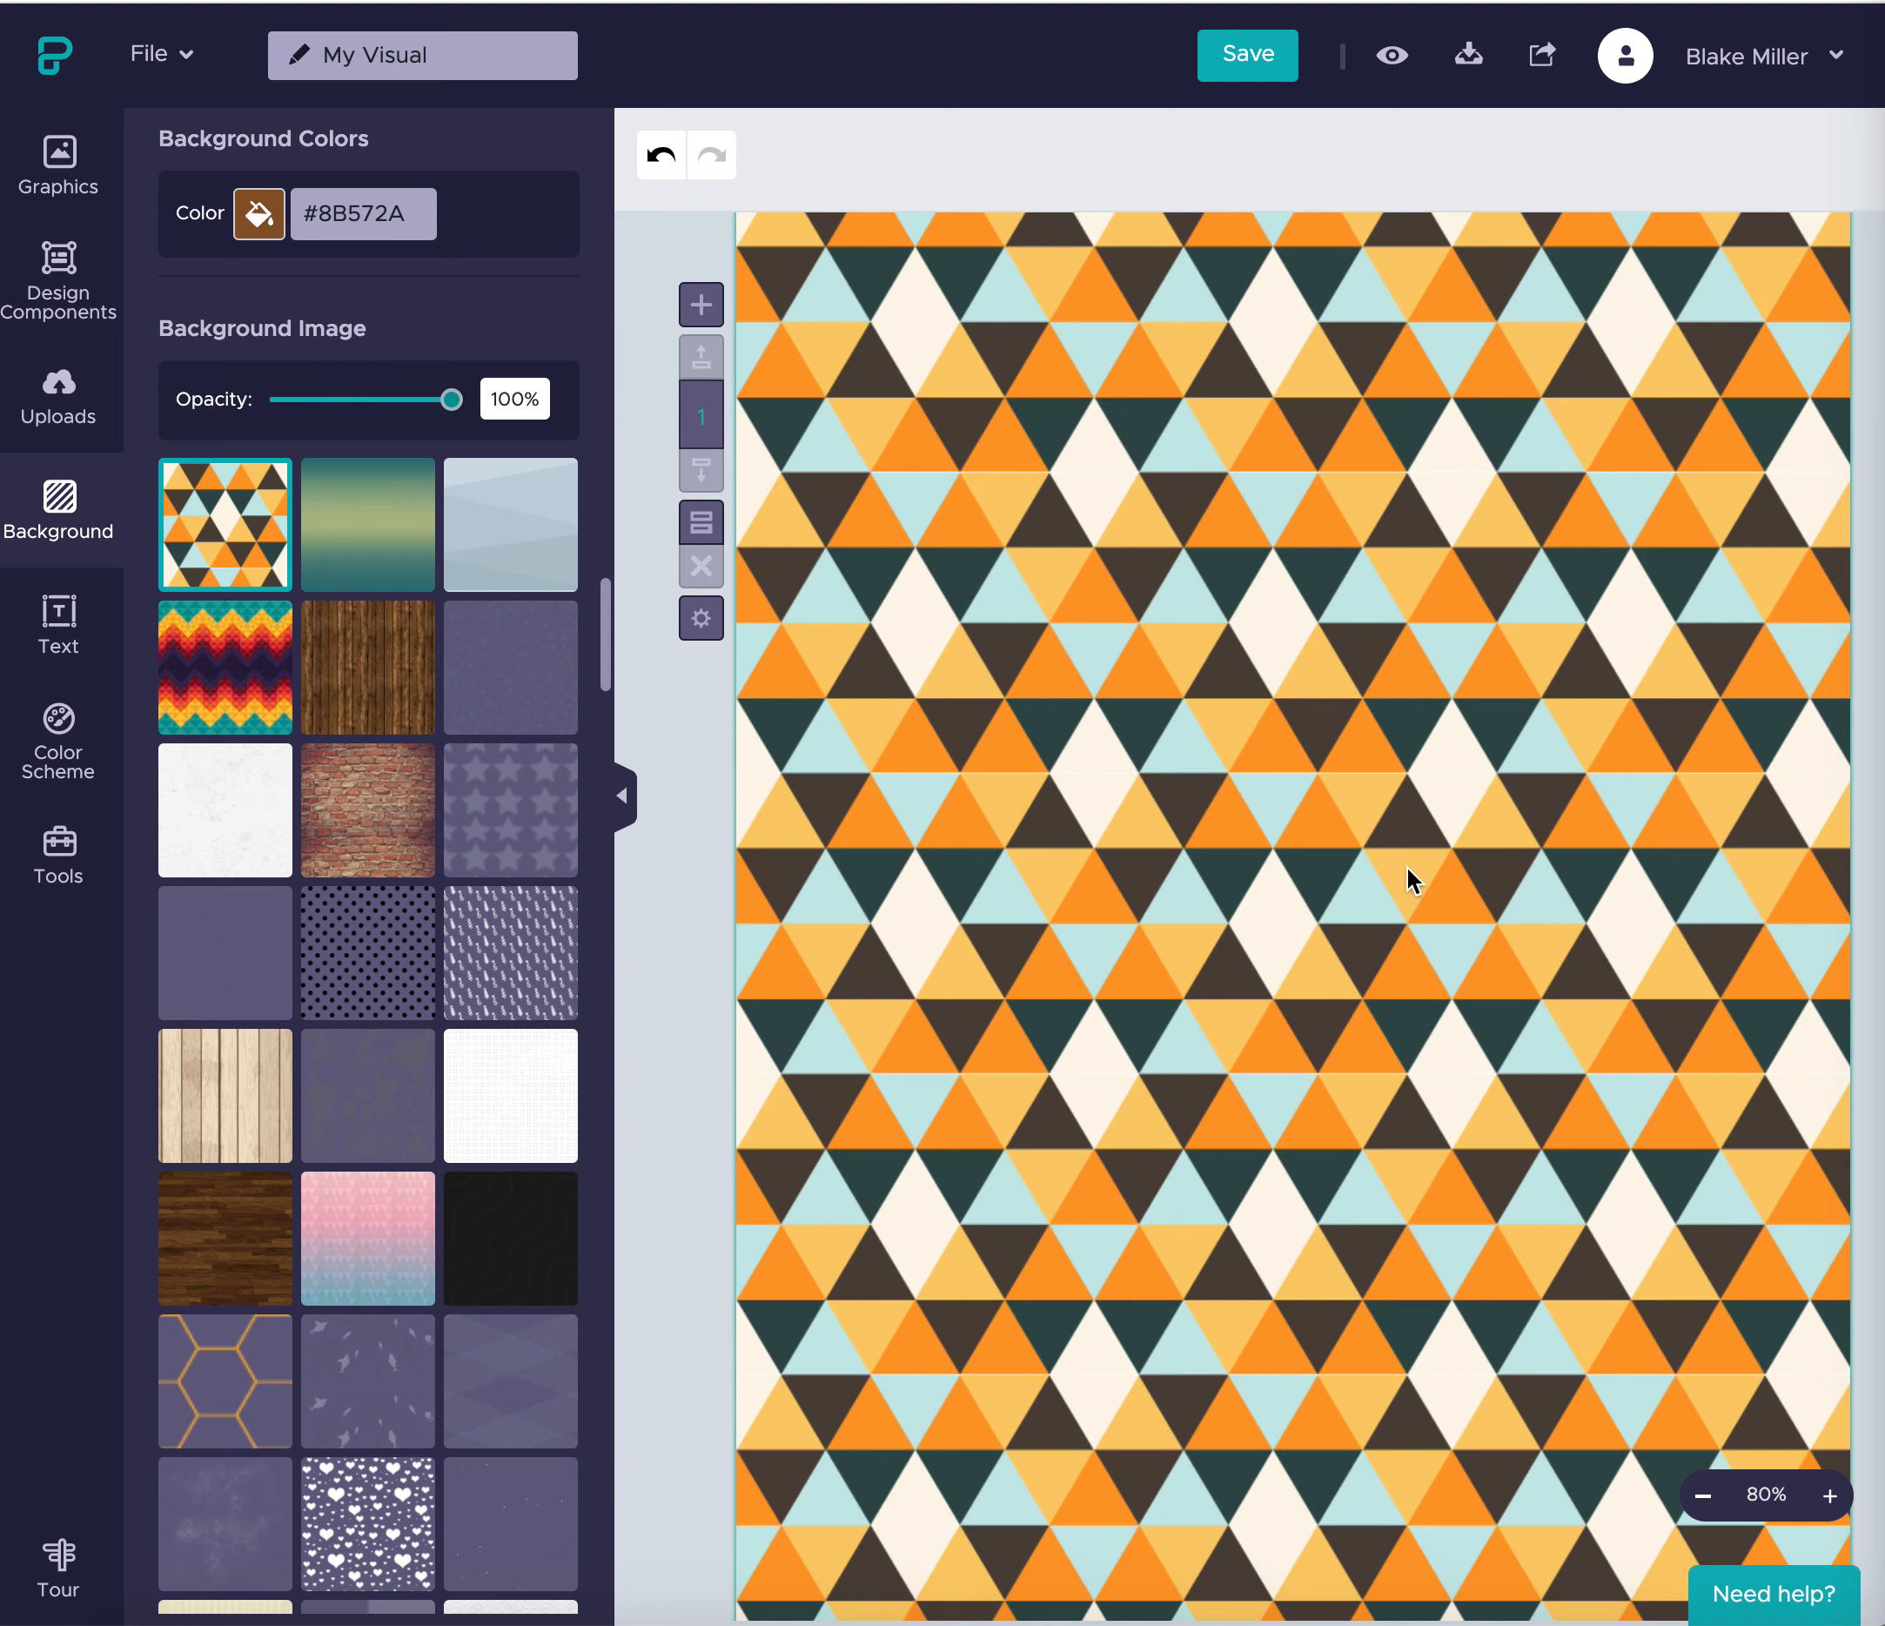
# - Add a Title text to the poster and replace its placeholder with "Online Security"
pyautogui.click(78, 636)
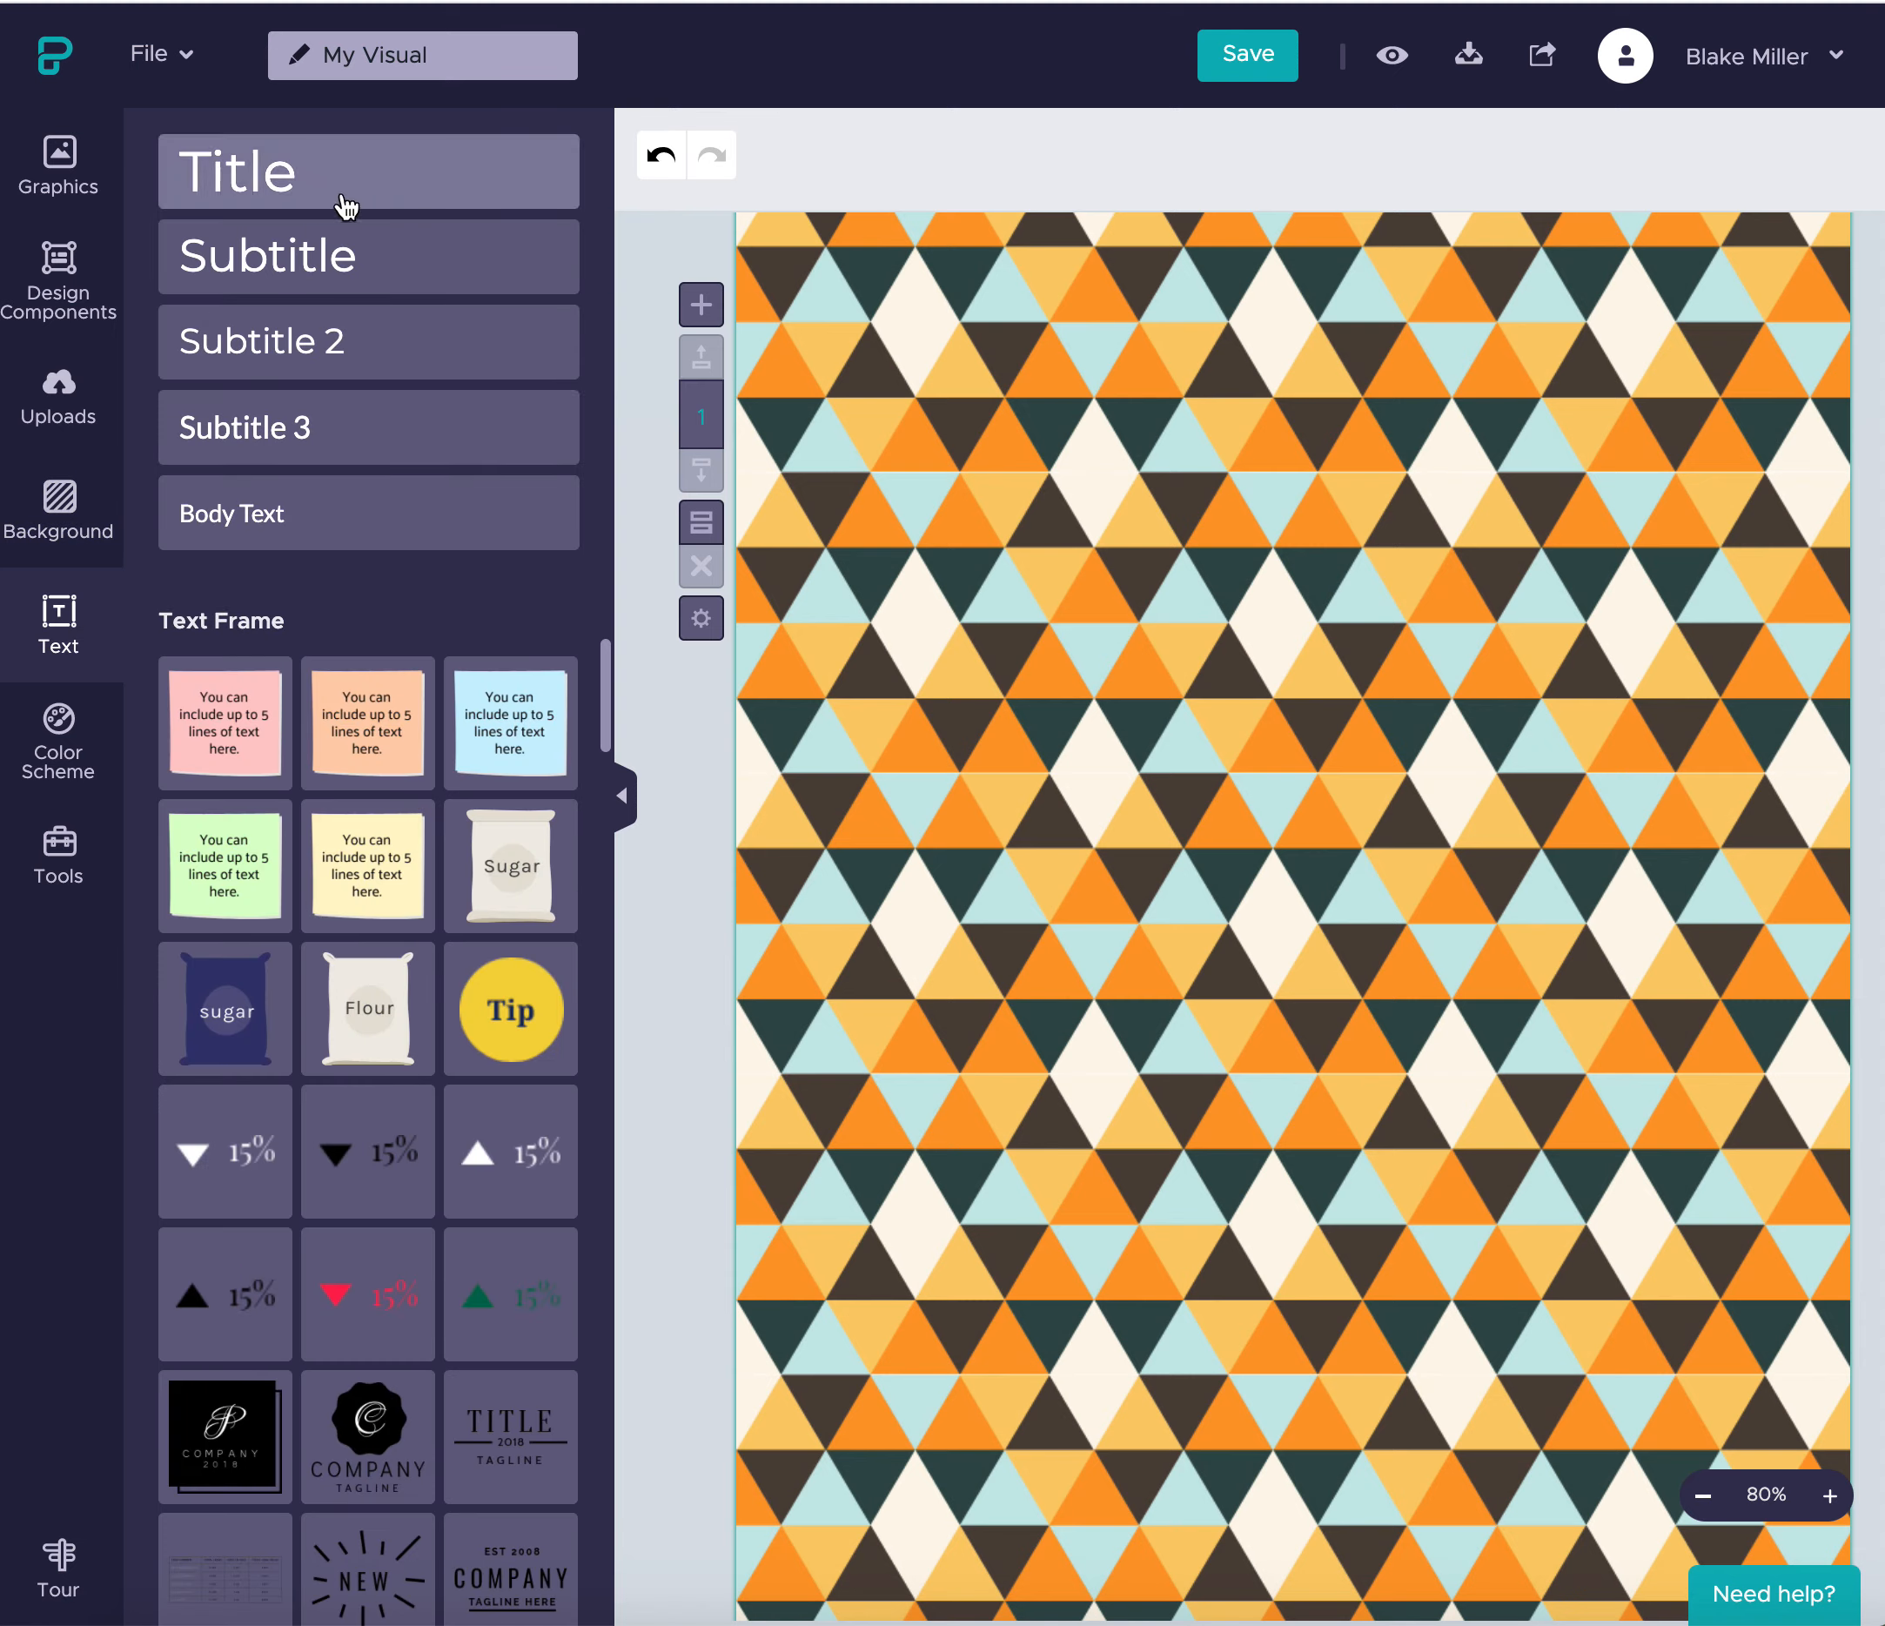
pyautogui.moveTo(365, 1032)
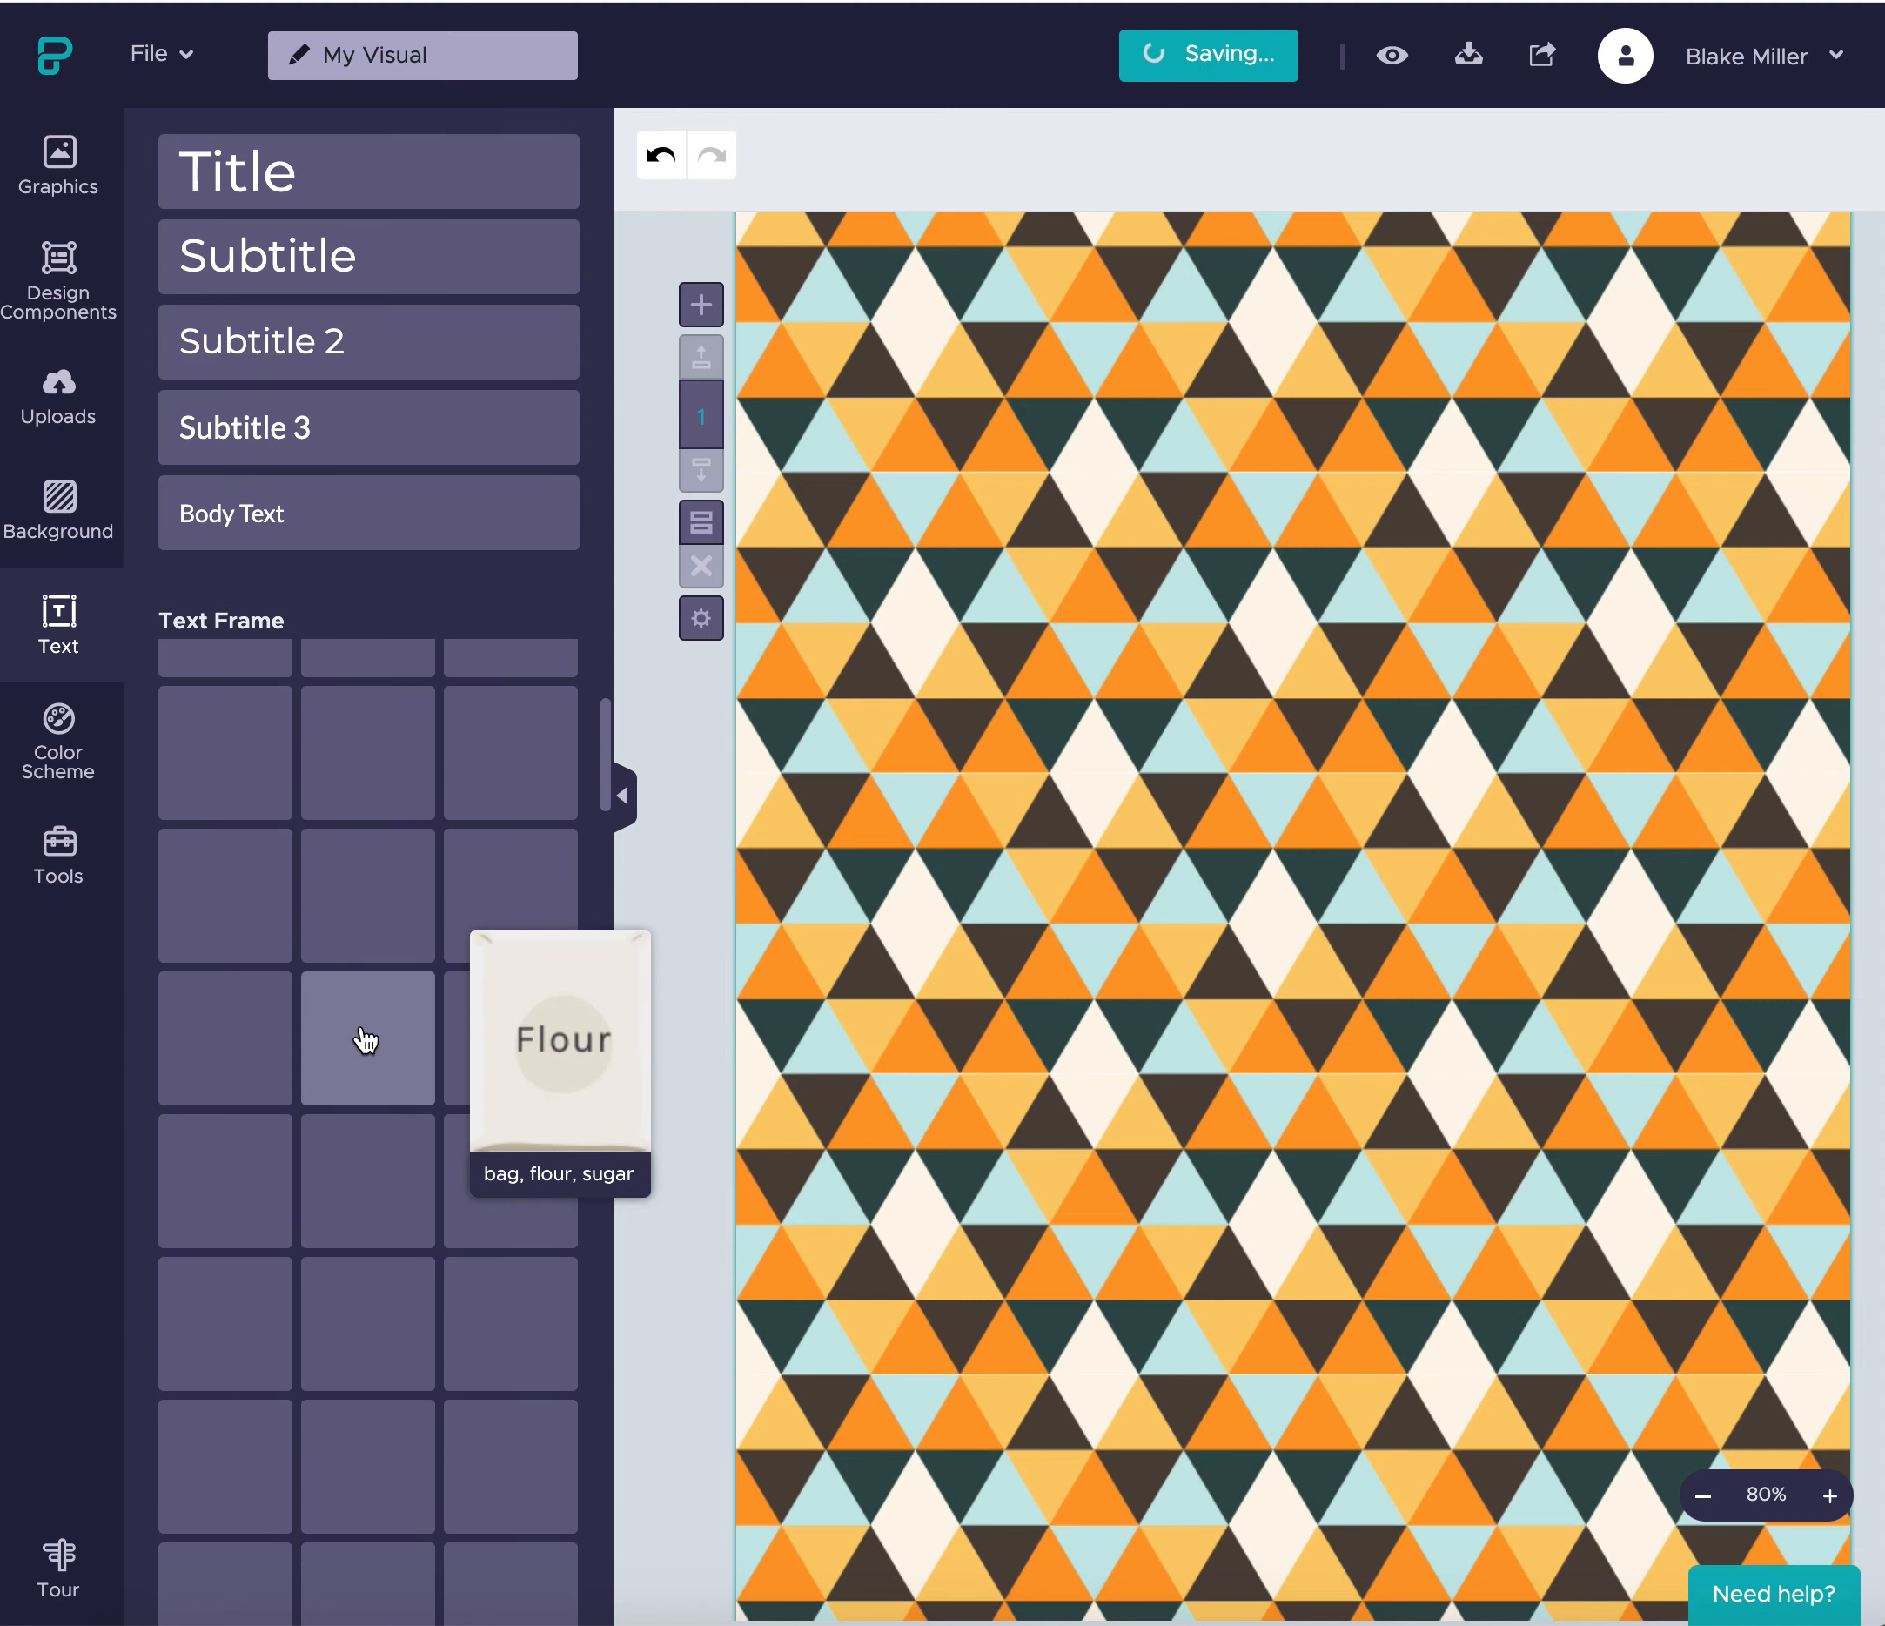
pyautogui.scroll(10, 366, 1032)
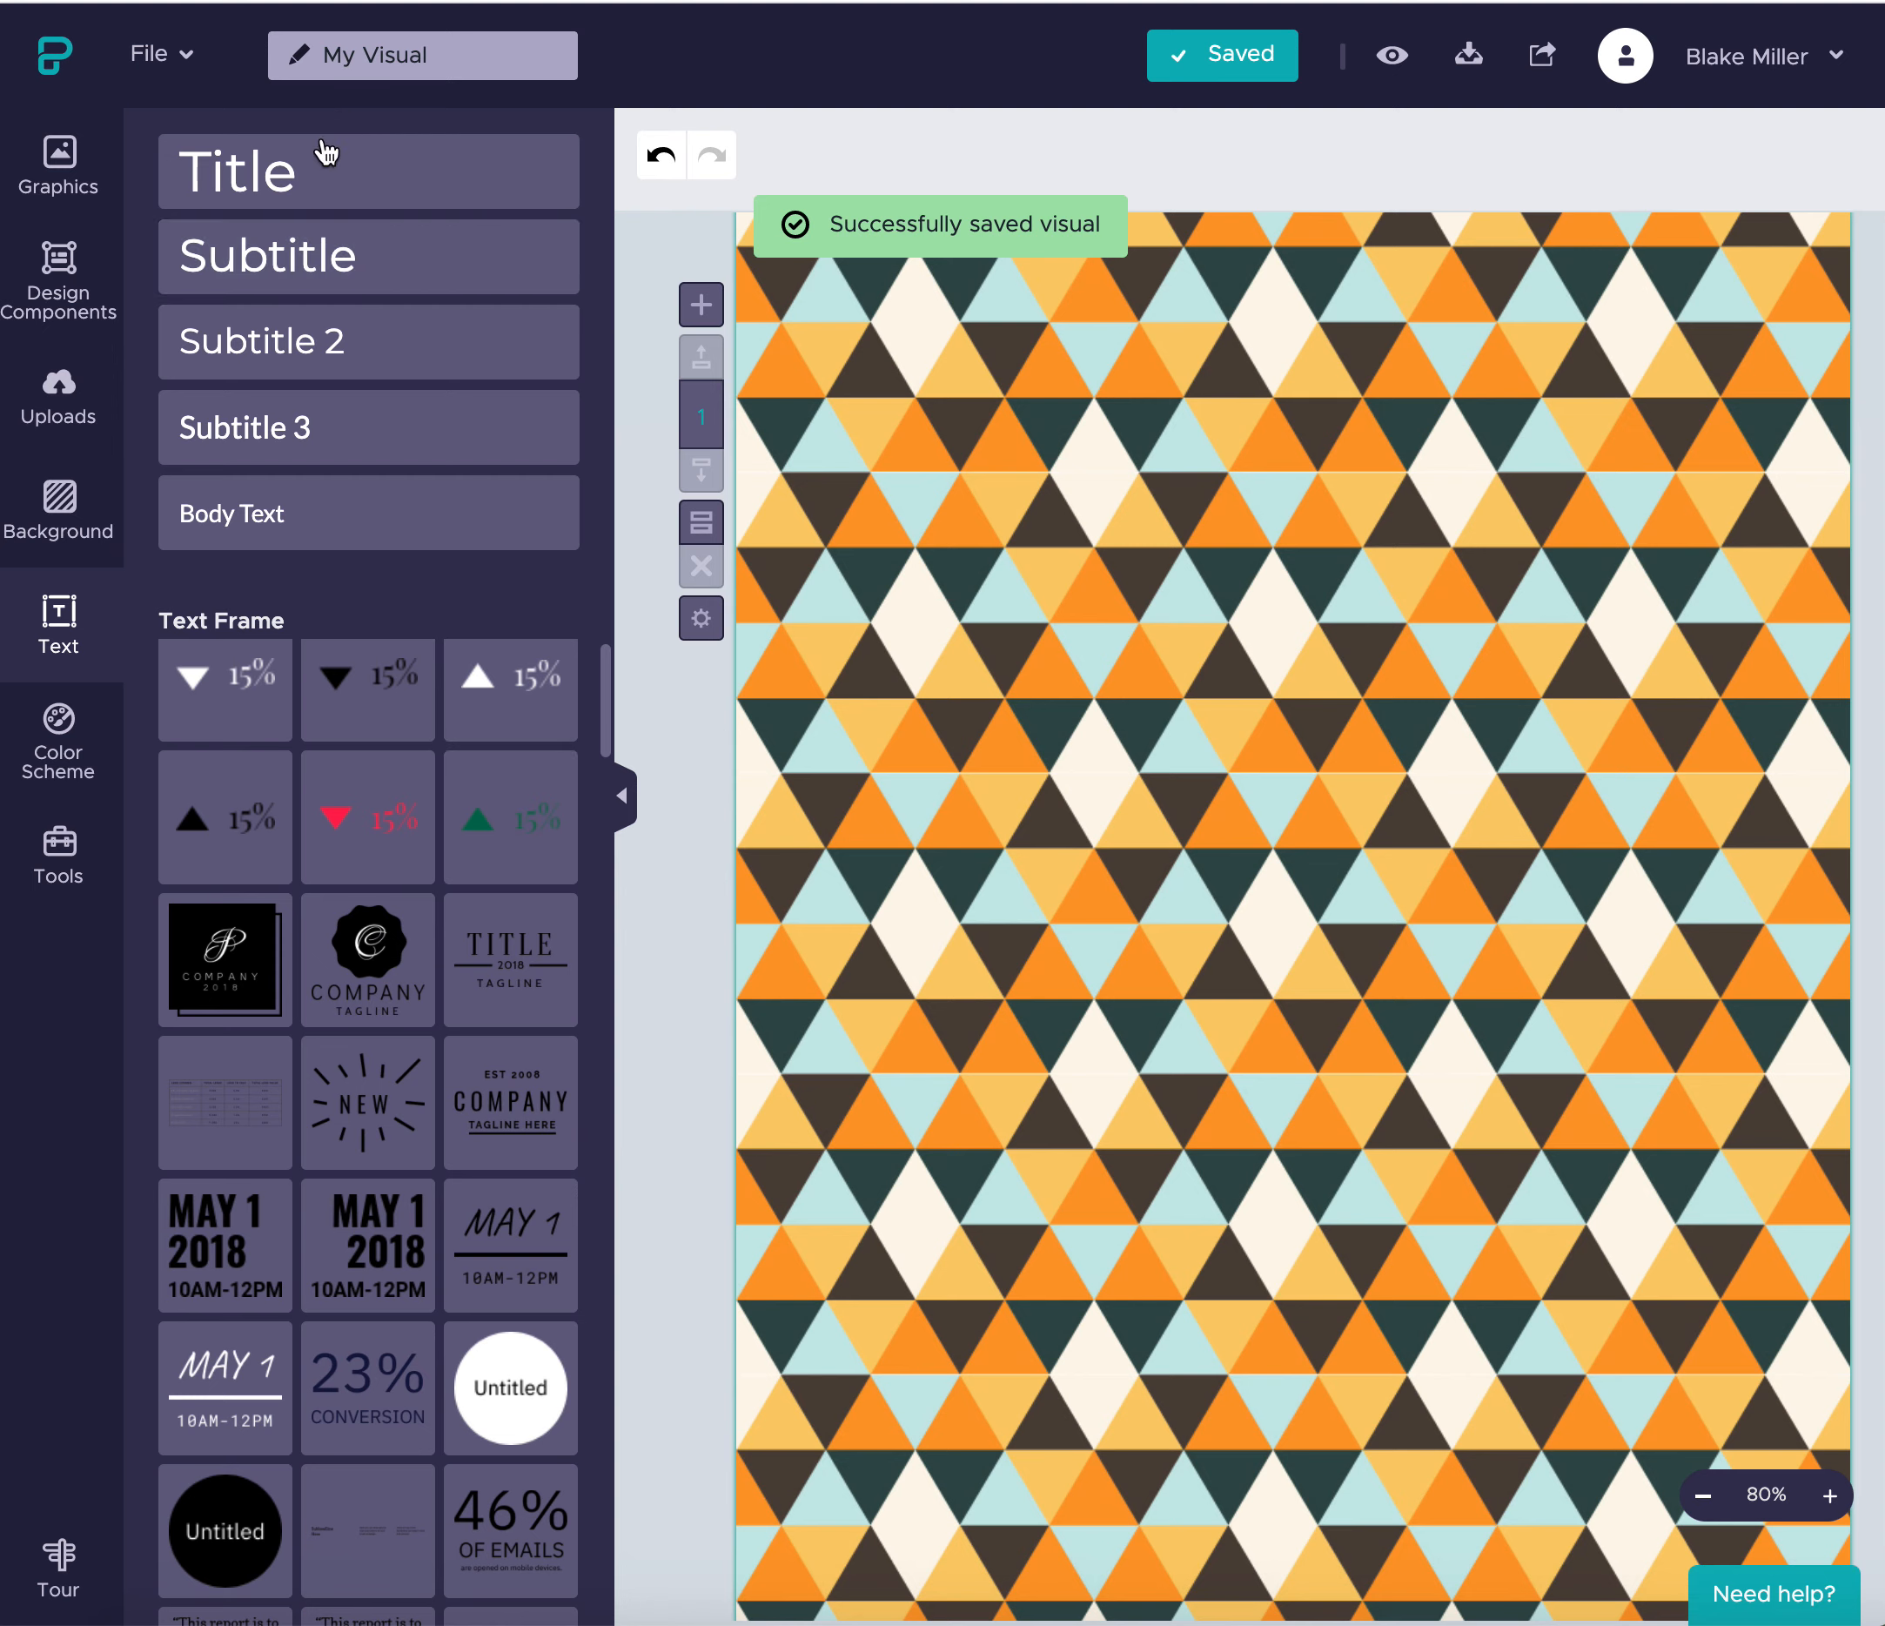
pyautogui.click(324, 155)
pyautogui.doubleClick(1259, 917)
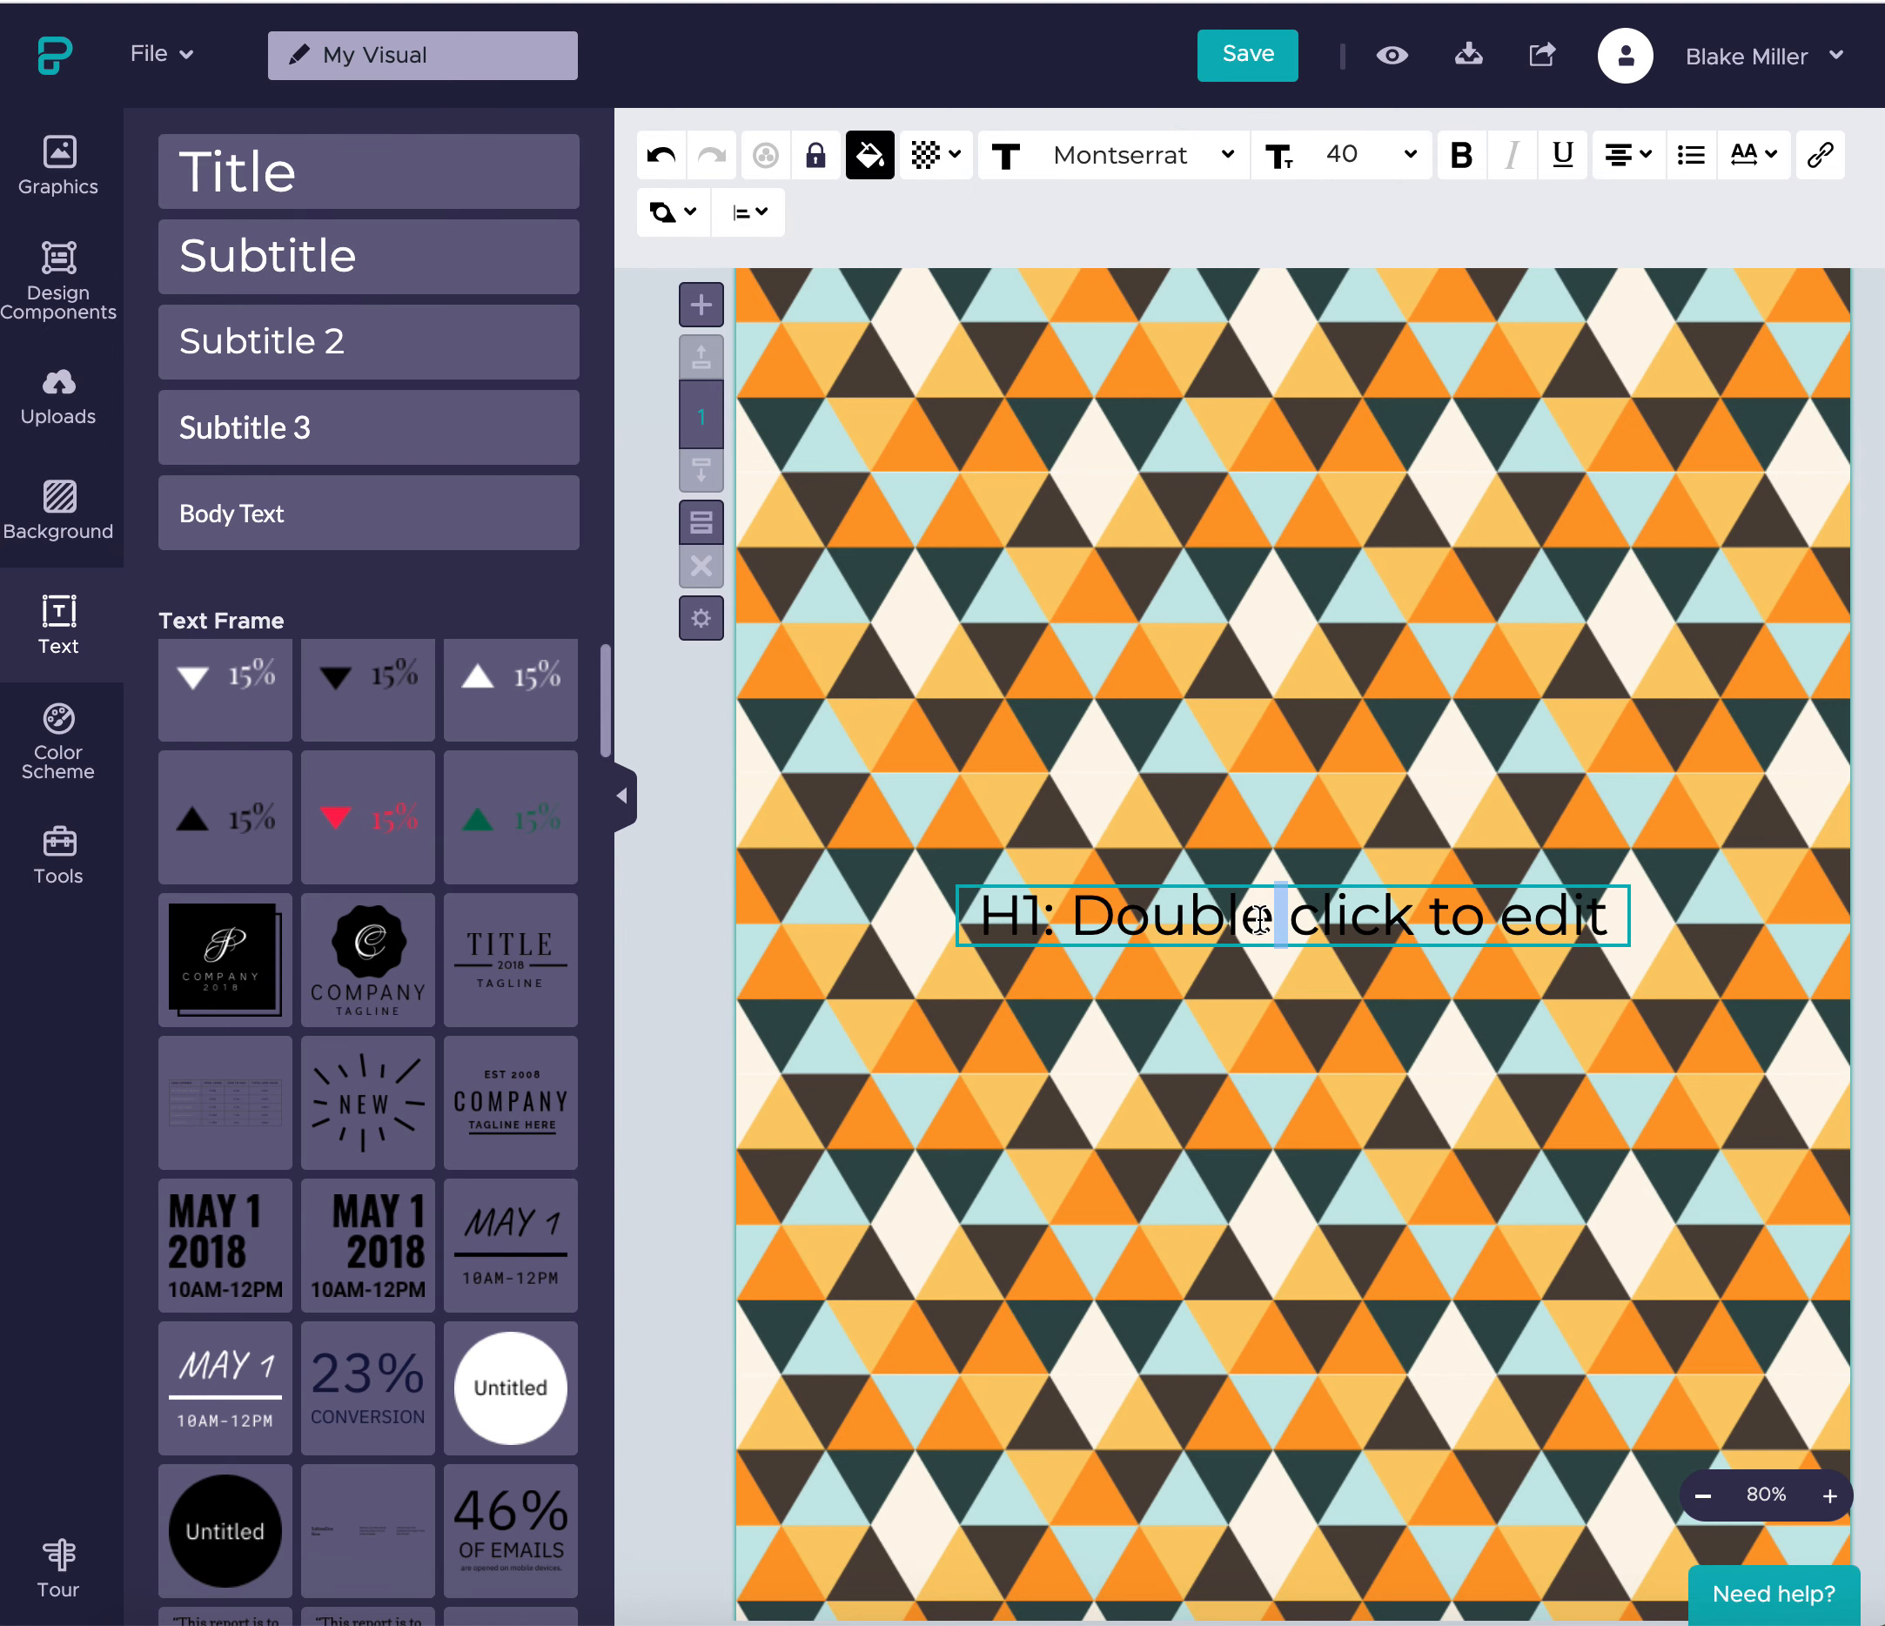
pyautogui.hotkey('ctrl', 'a')
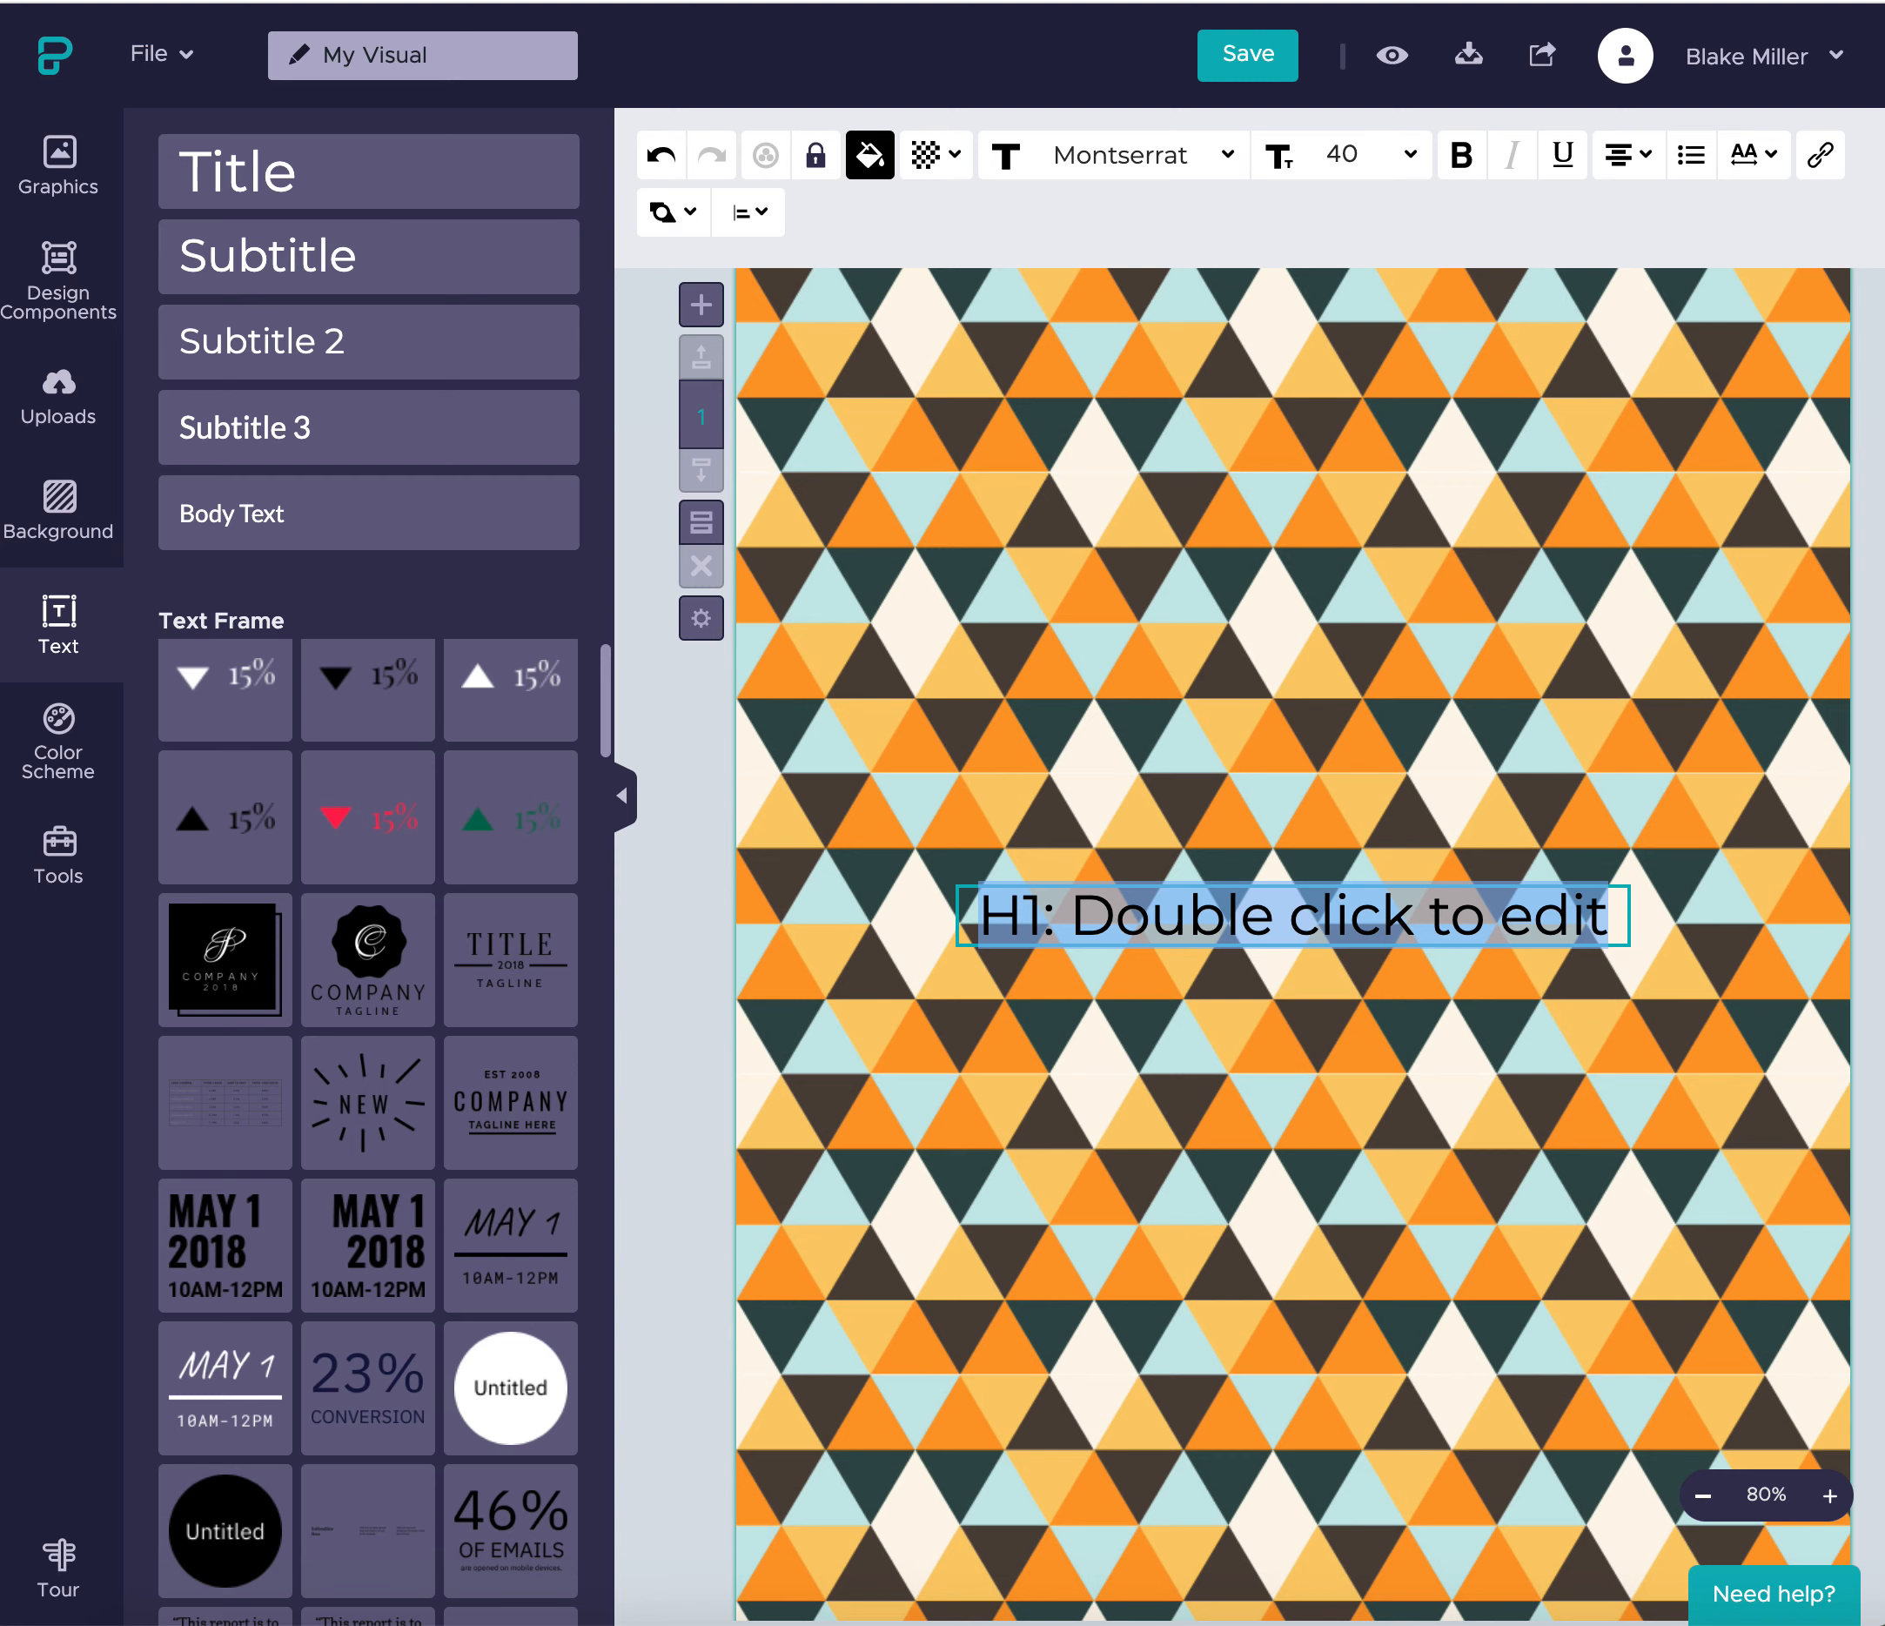
pyautogui.write('Online Se')
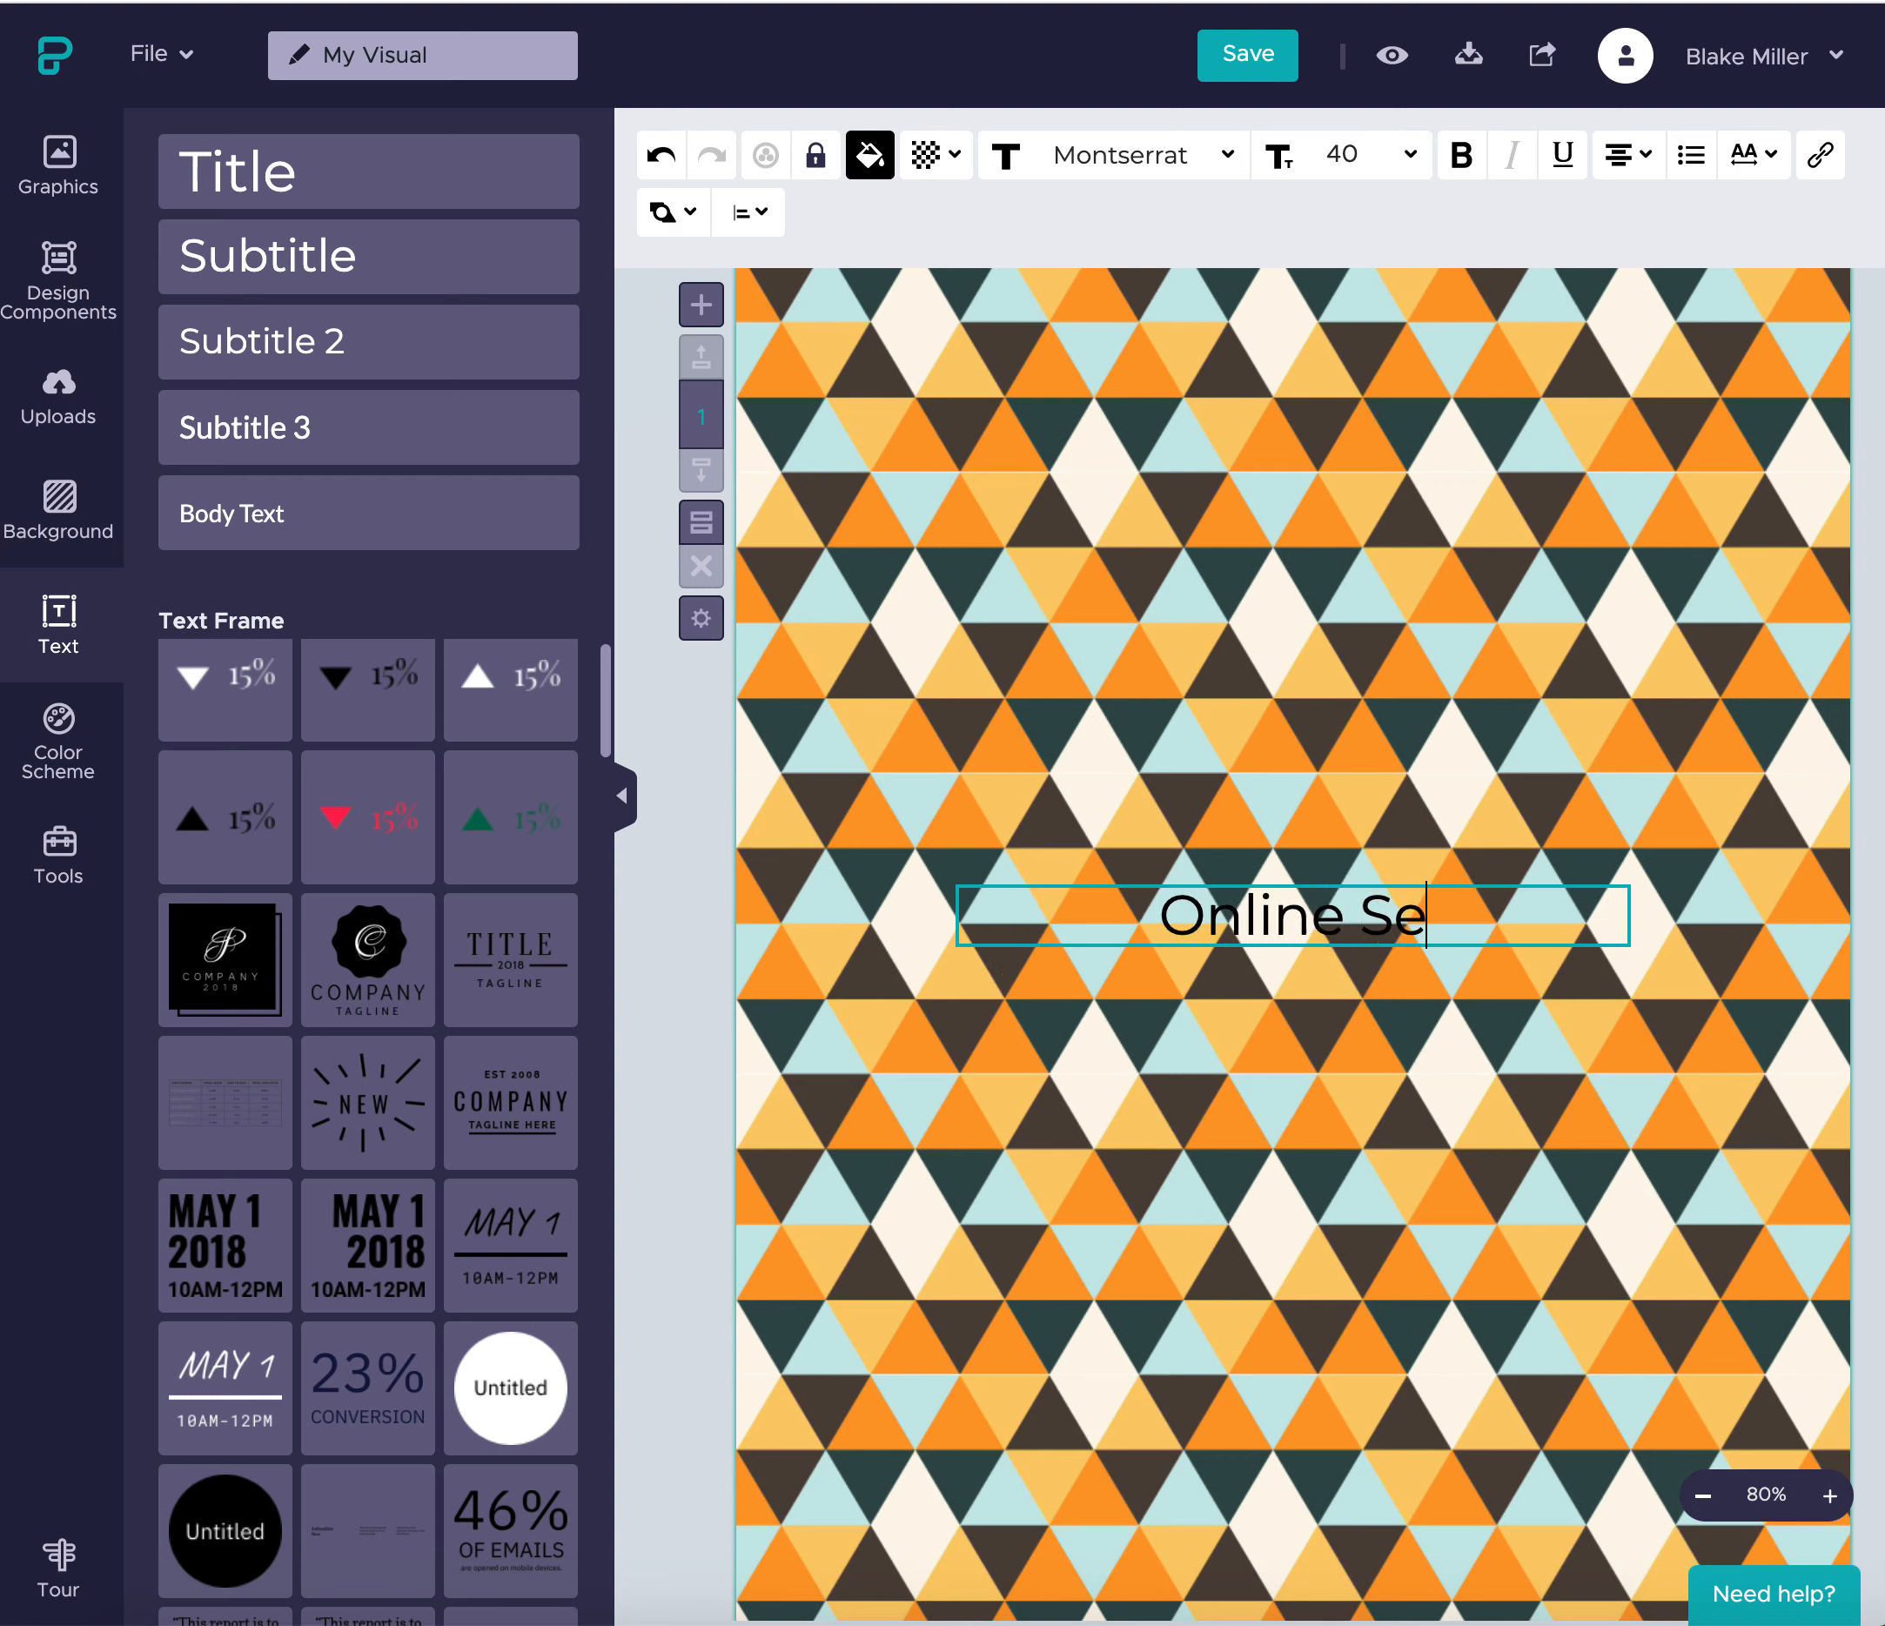
pyautogui.write('curity')
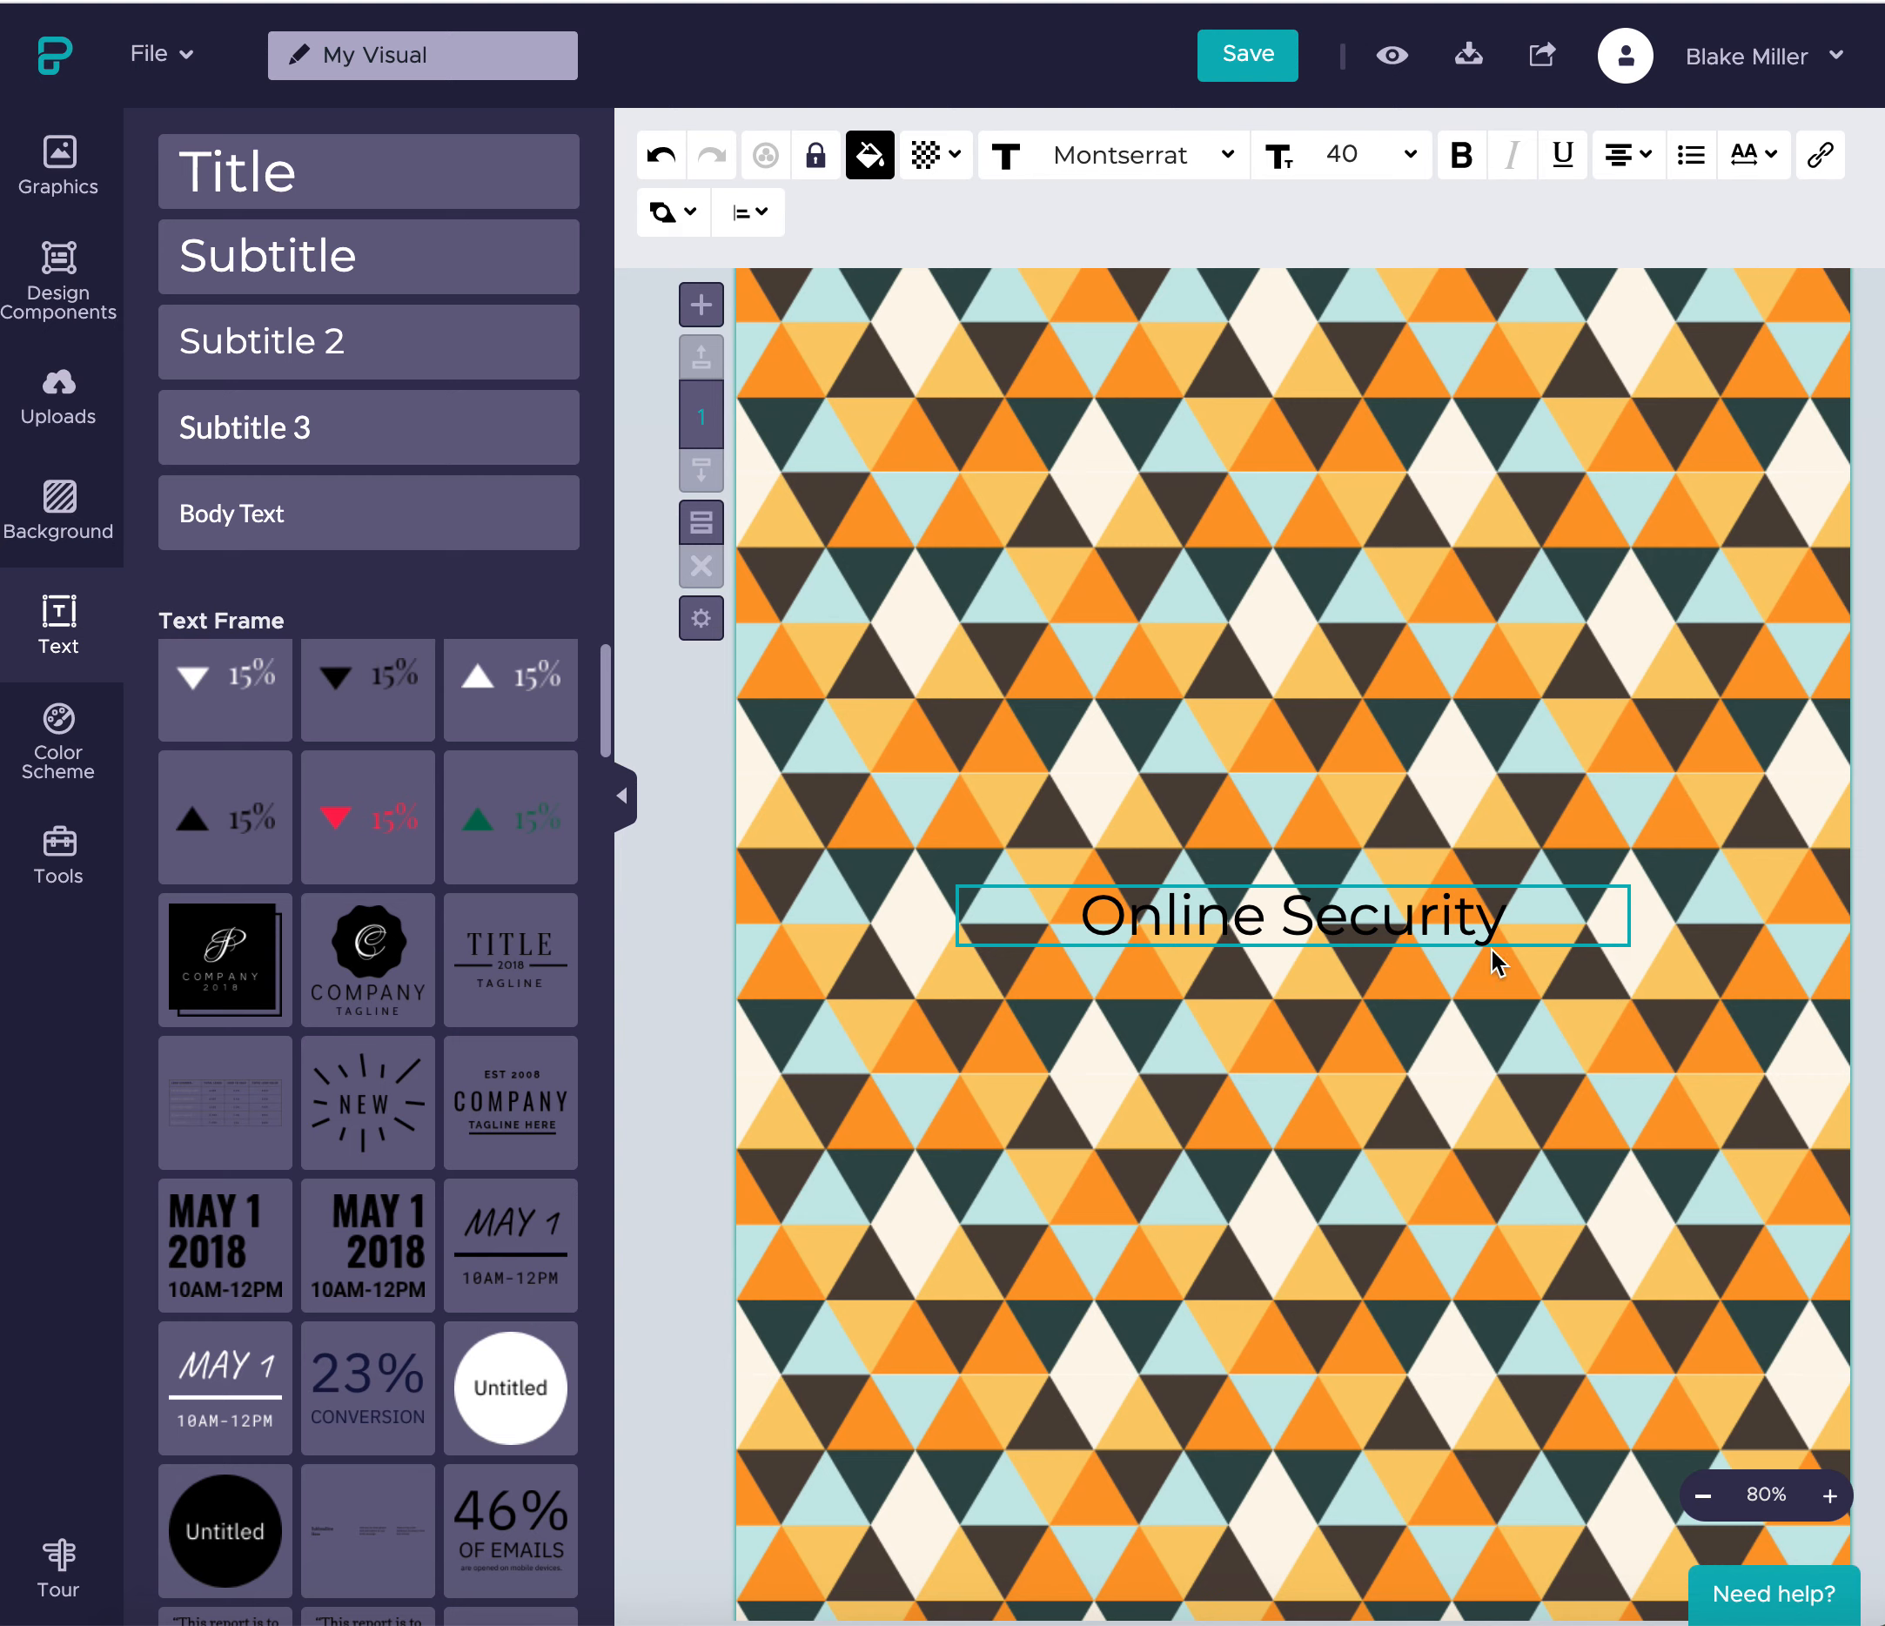
# - Move the "Online Security" title up to the top centre of the poster
pyautogui.click(1351, 977)
pyautogui.moveTo(1330, 911); pyautogui.dragTo(1330, 360)
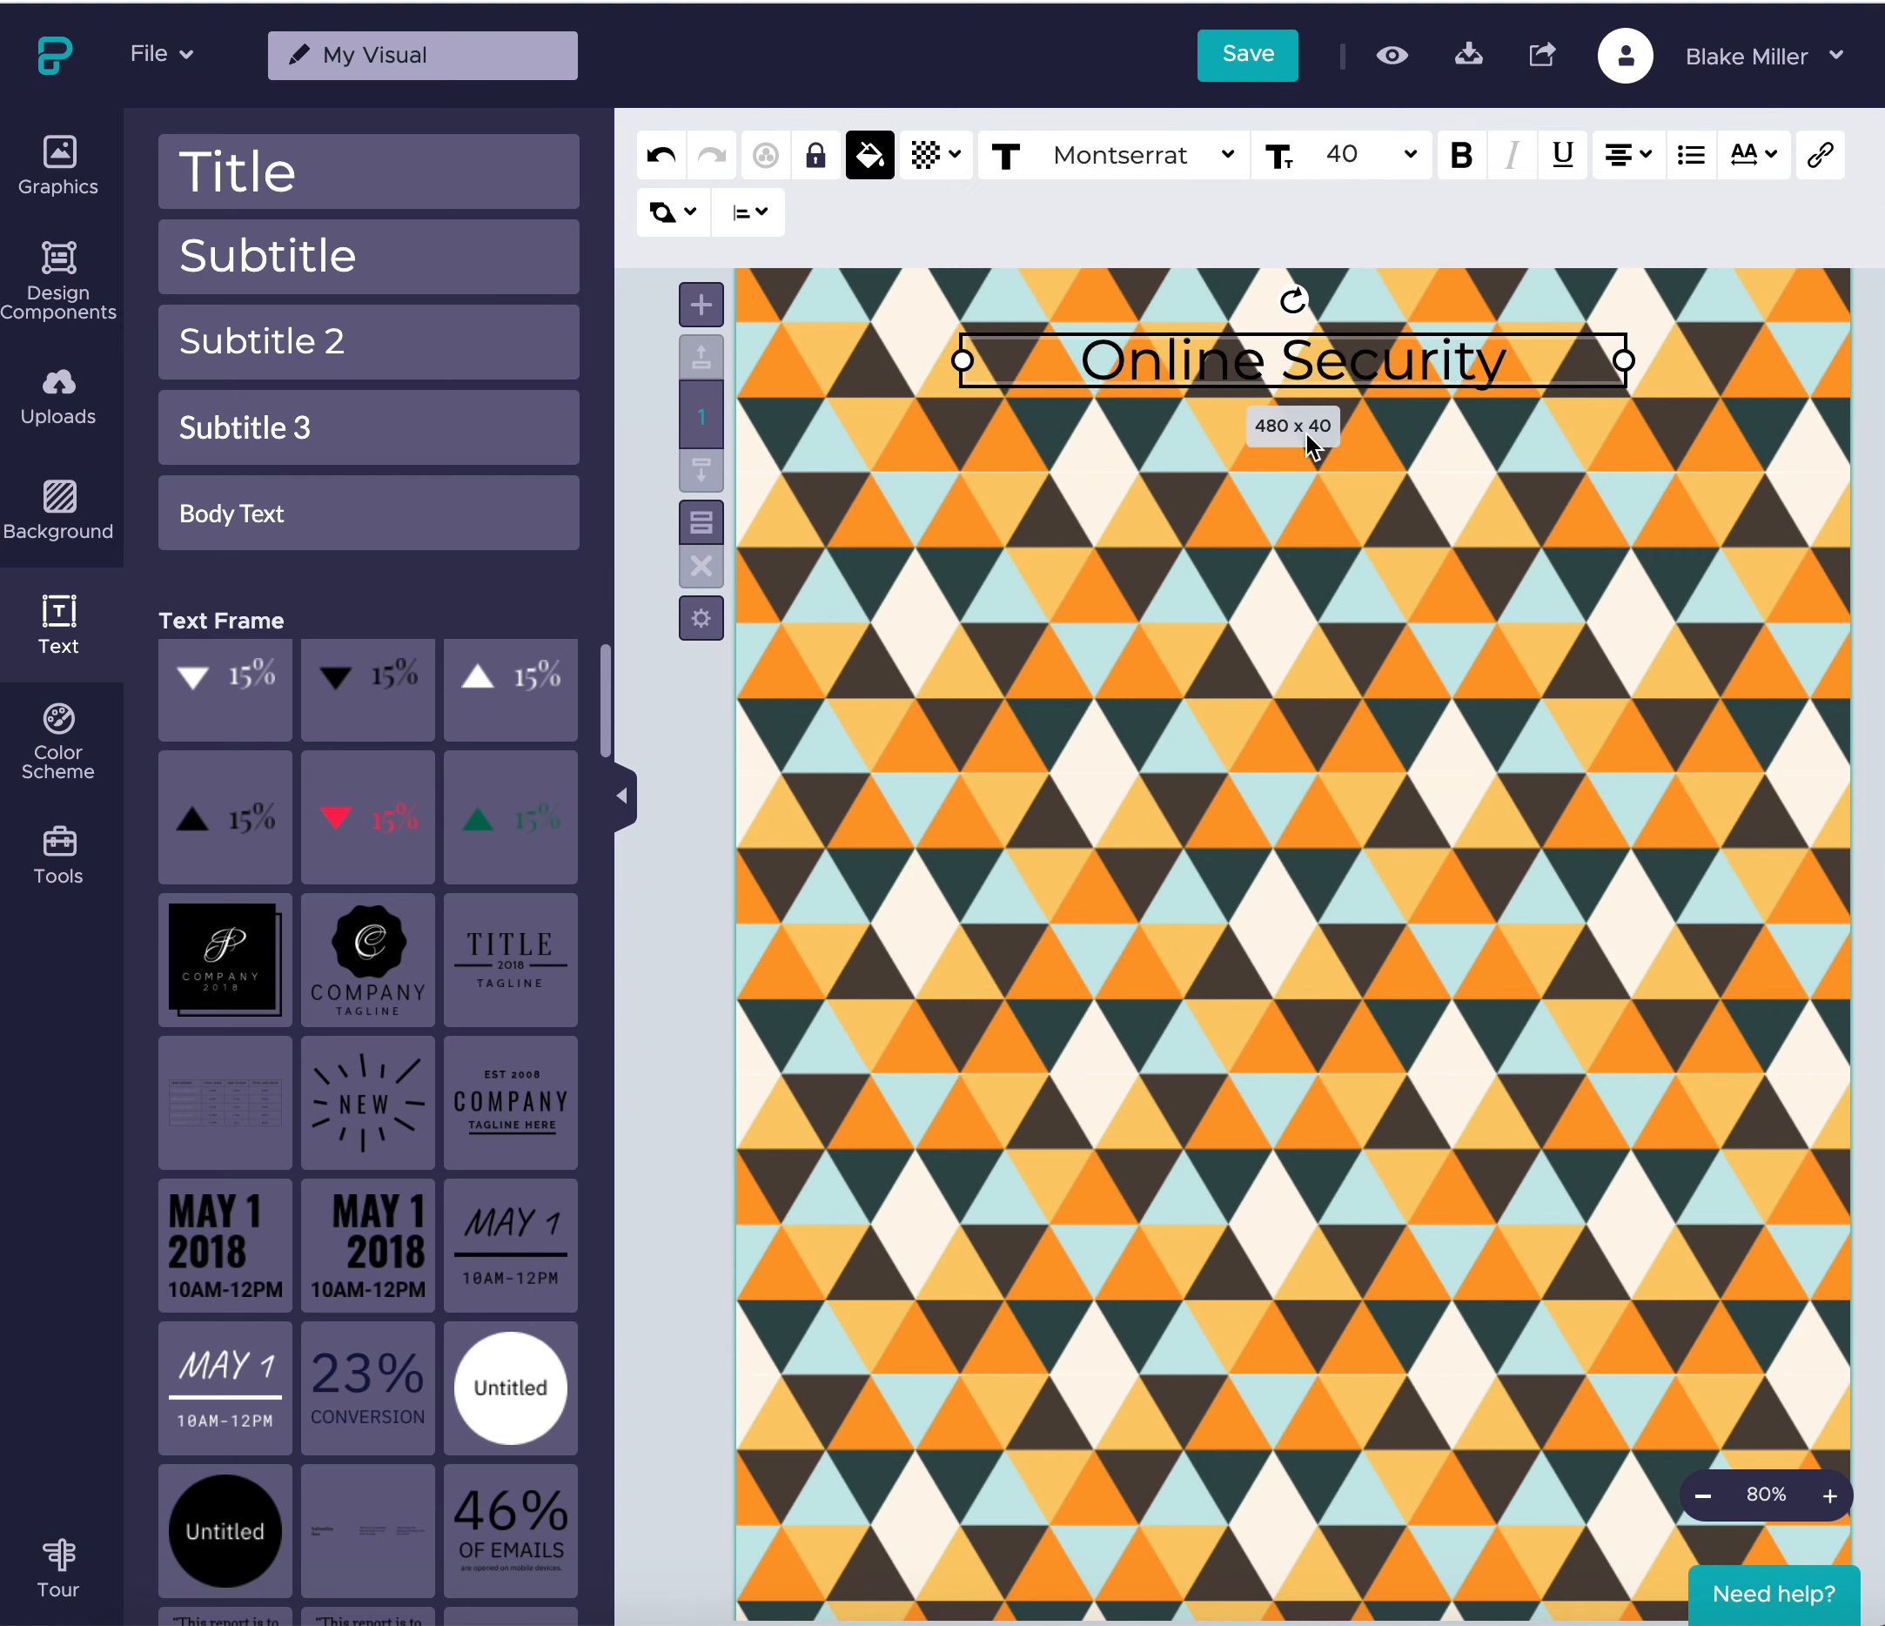
pyautogui.click(1294, 448)
pyautogui.click(1275, 358)
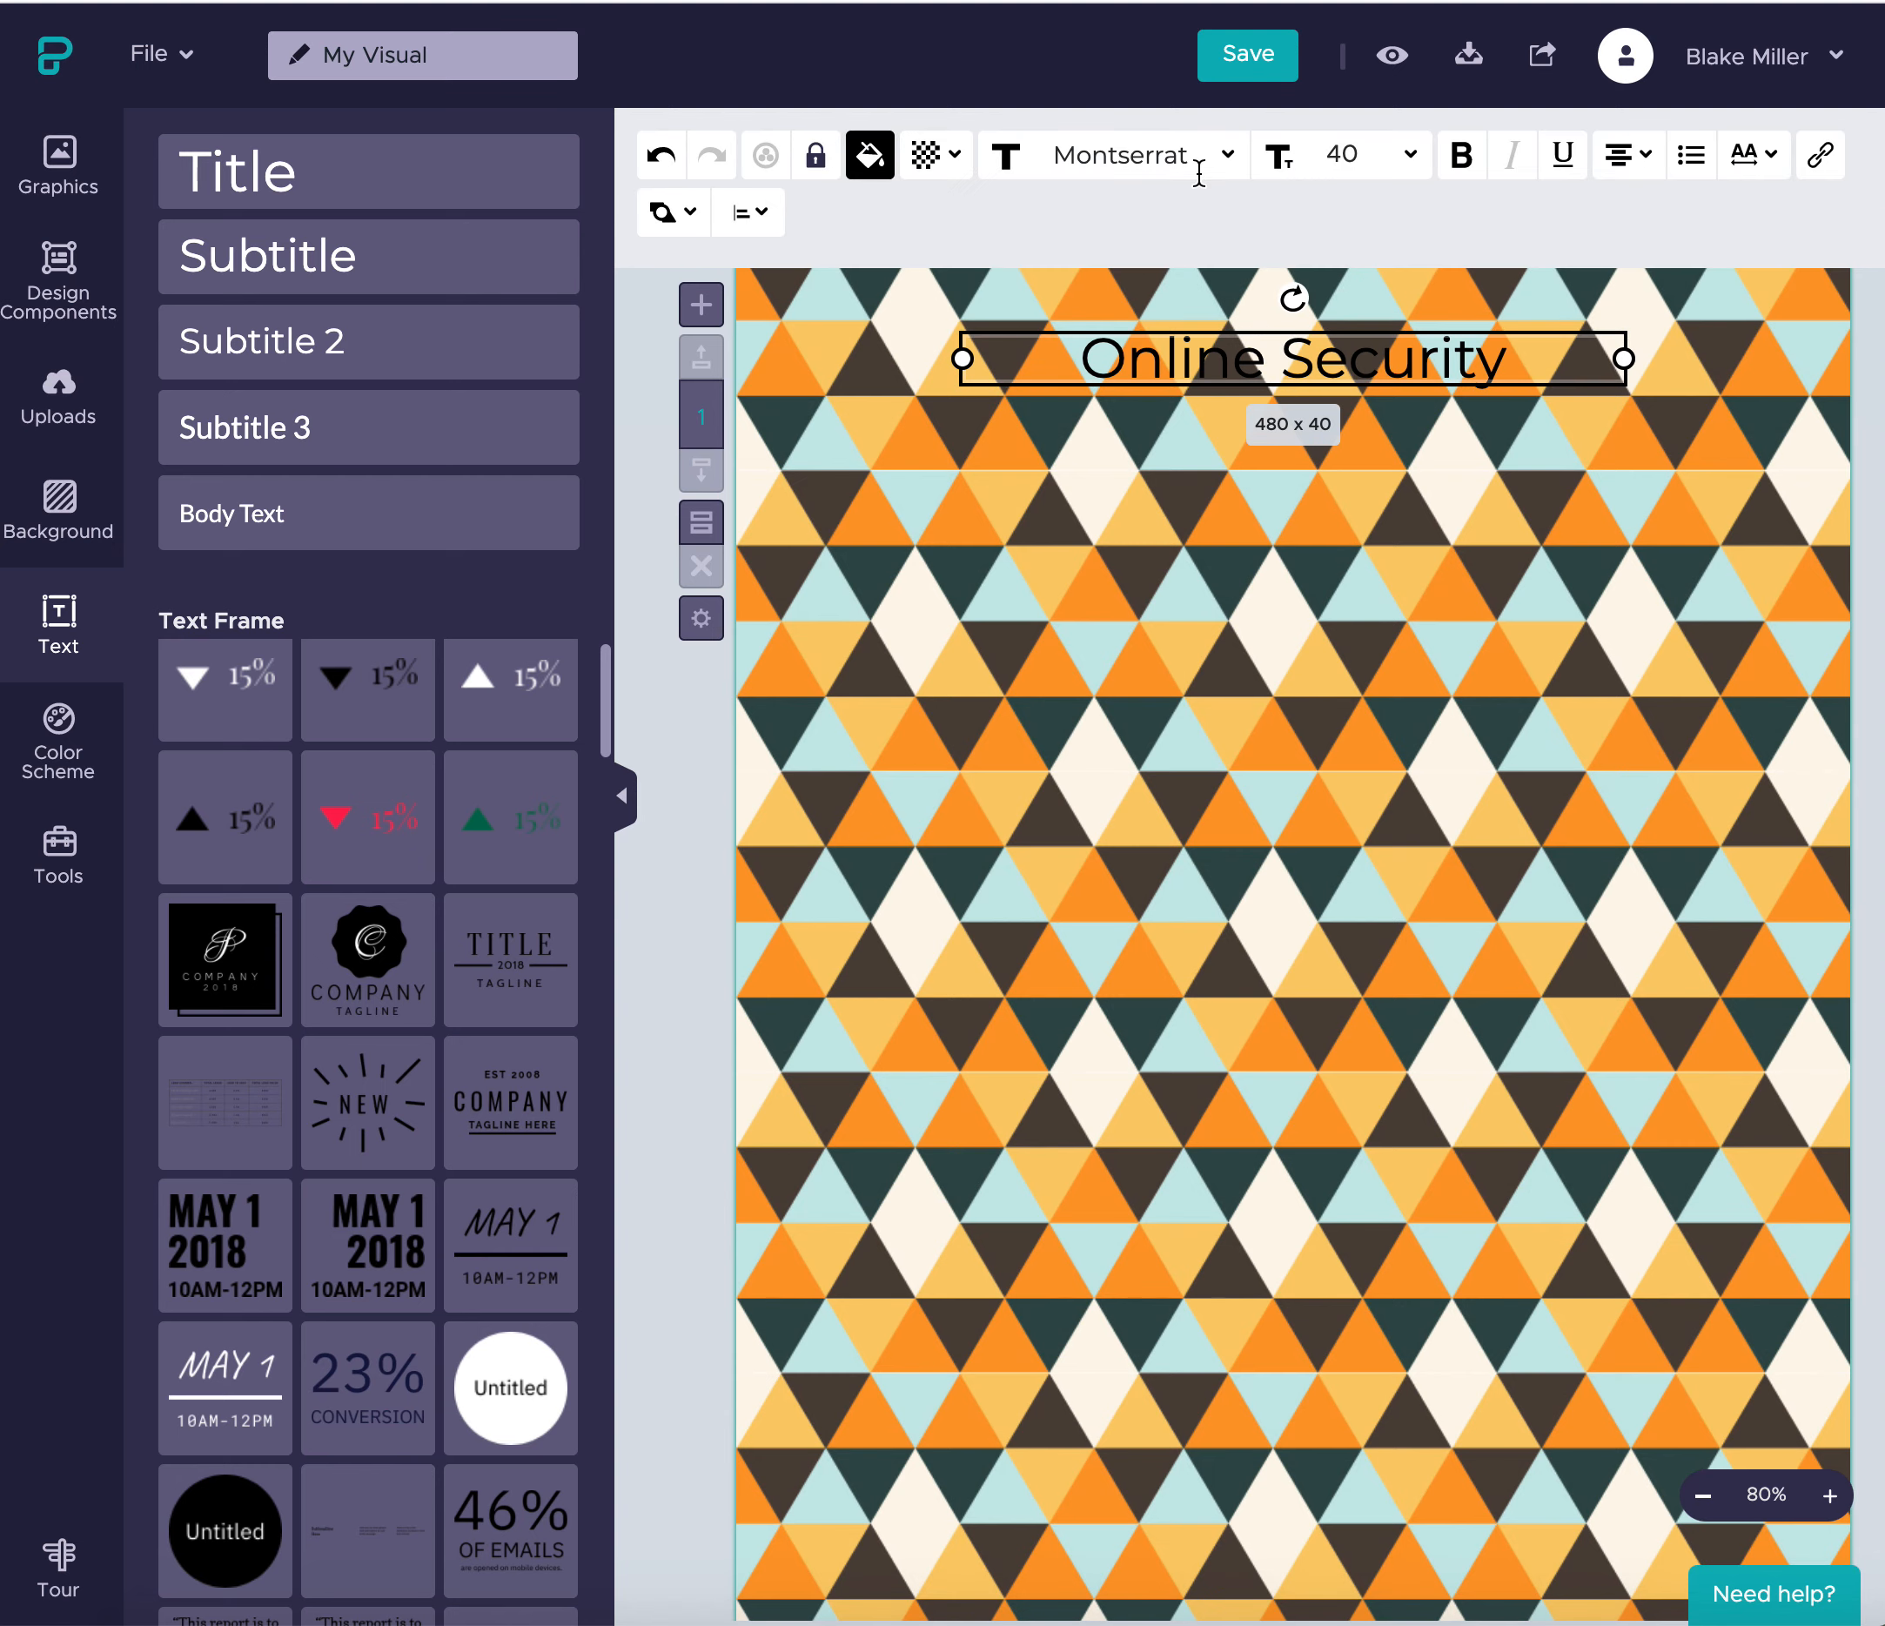
# - Try white as the colour of the "Online Security" title
pyautogui.click(866, 158)
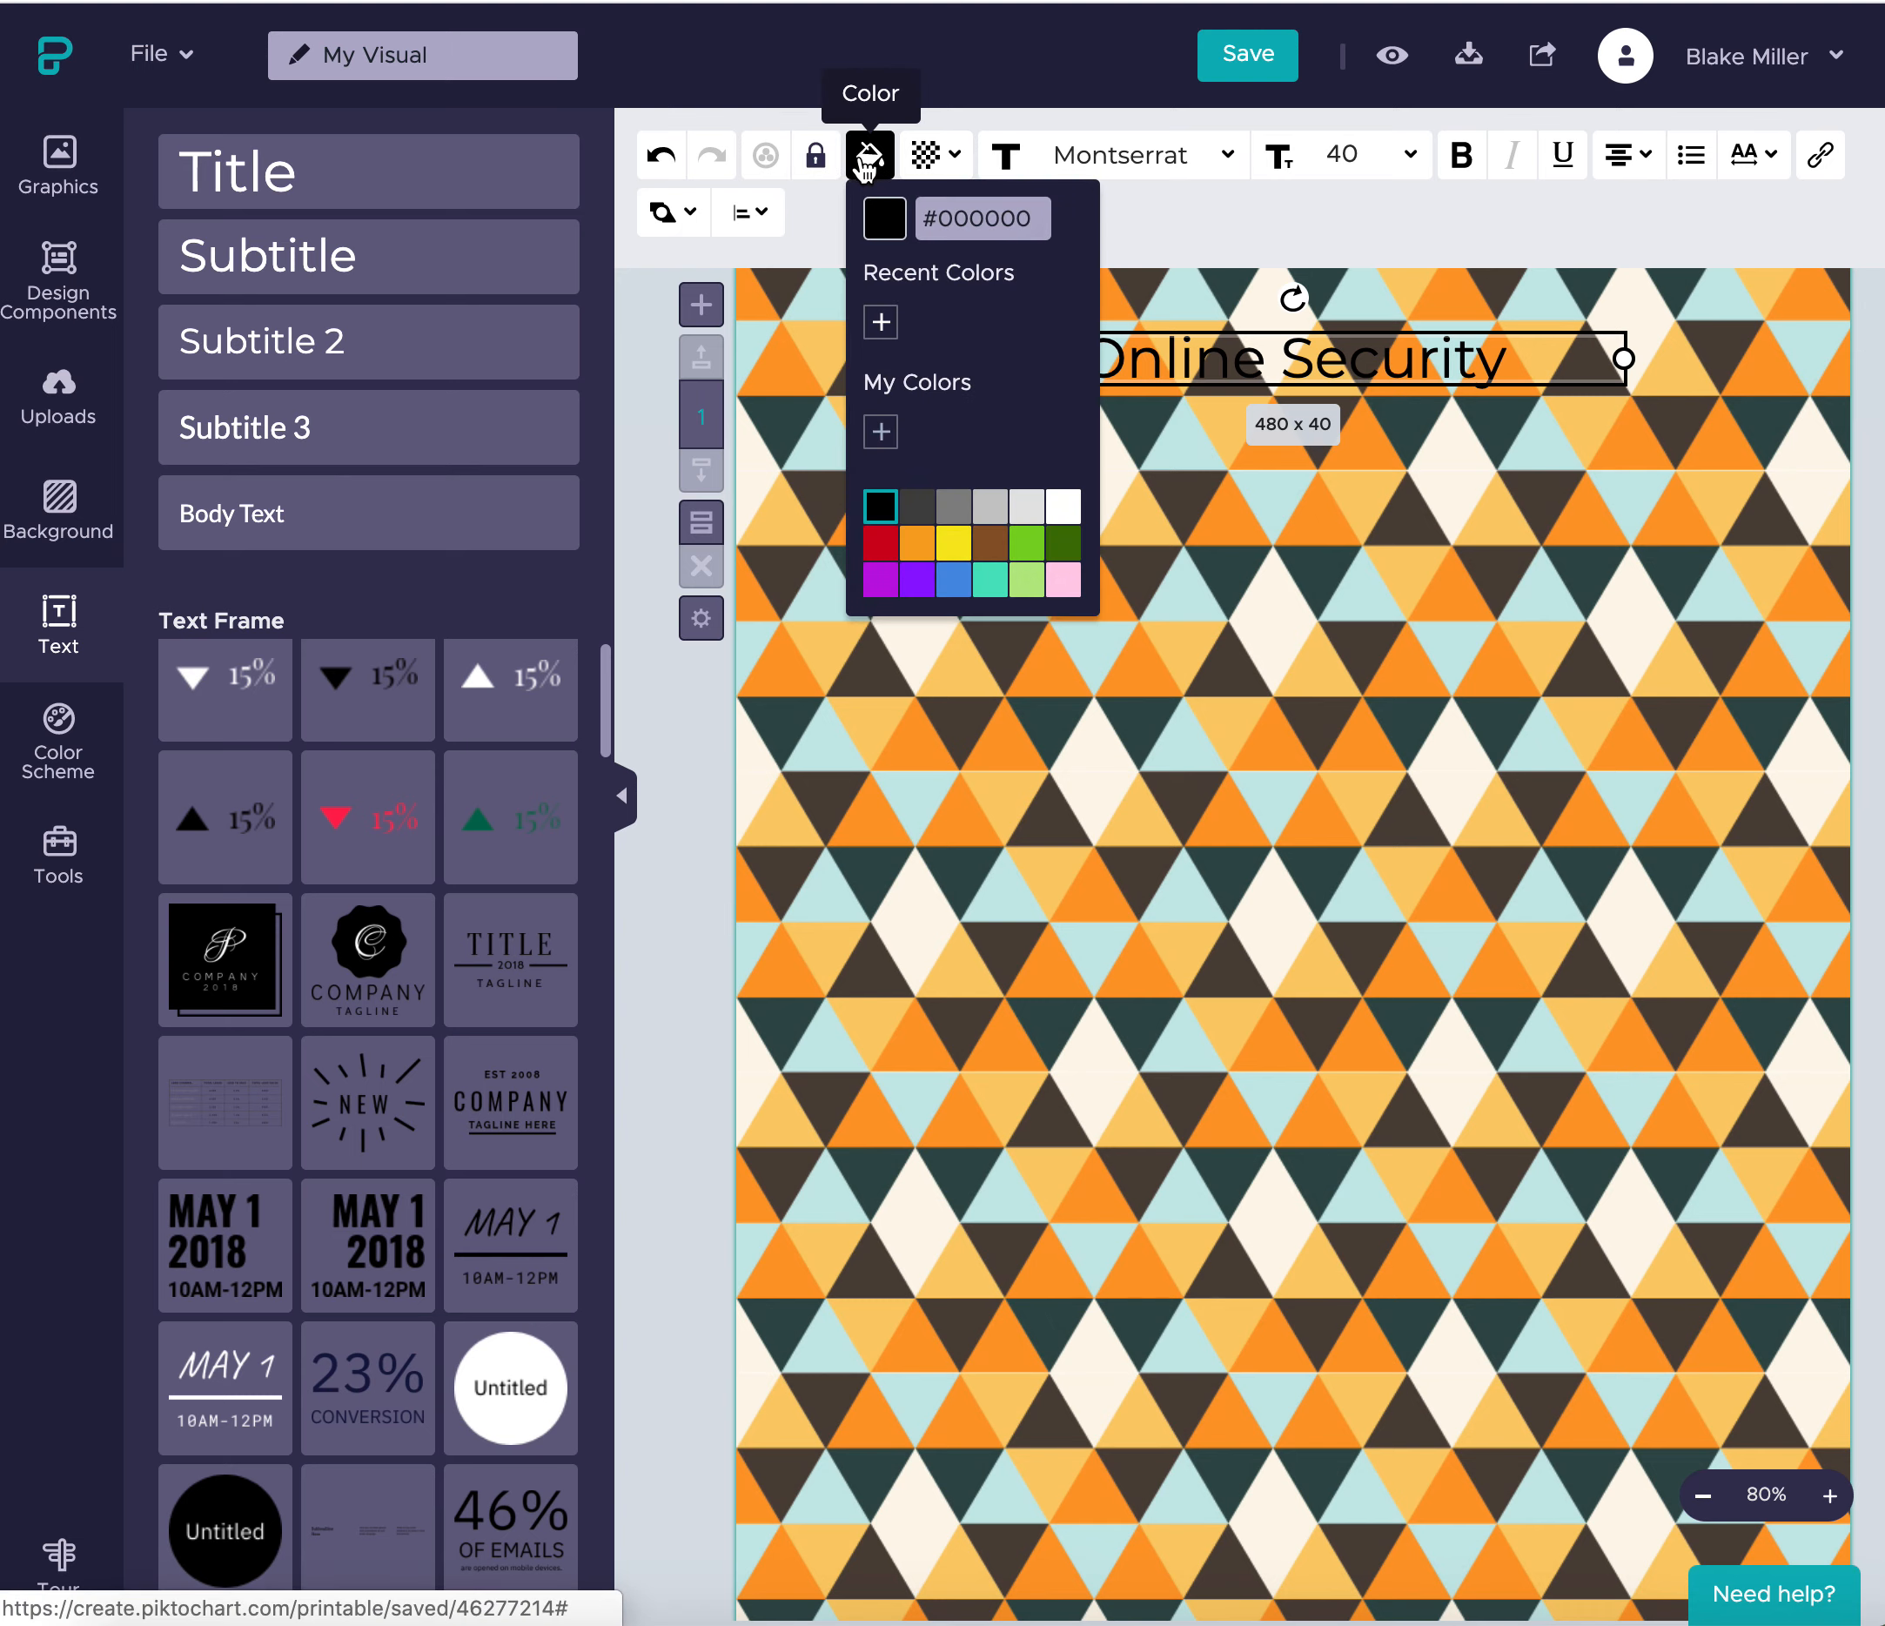
pyautogui.click(1064, 505)
pyautogui.click(1122, 364)
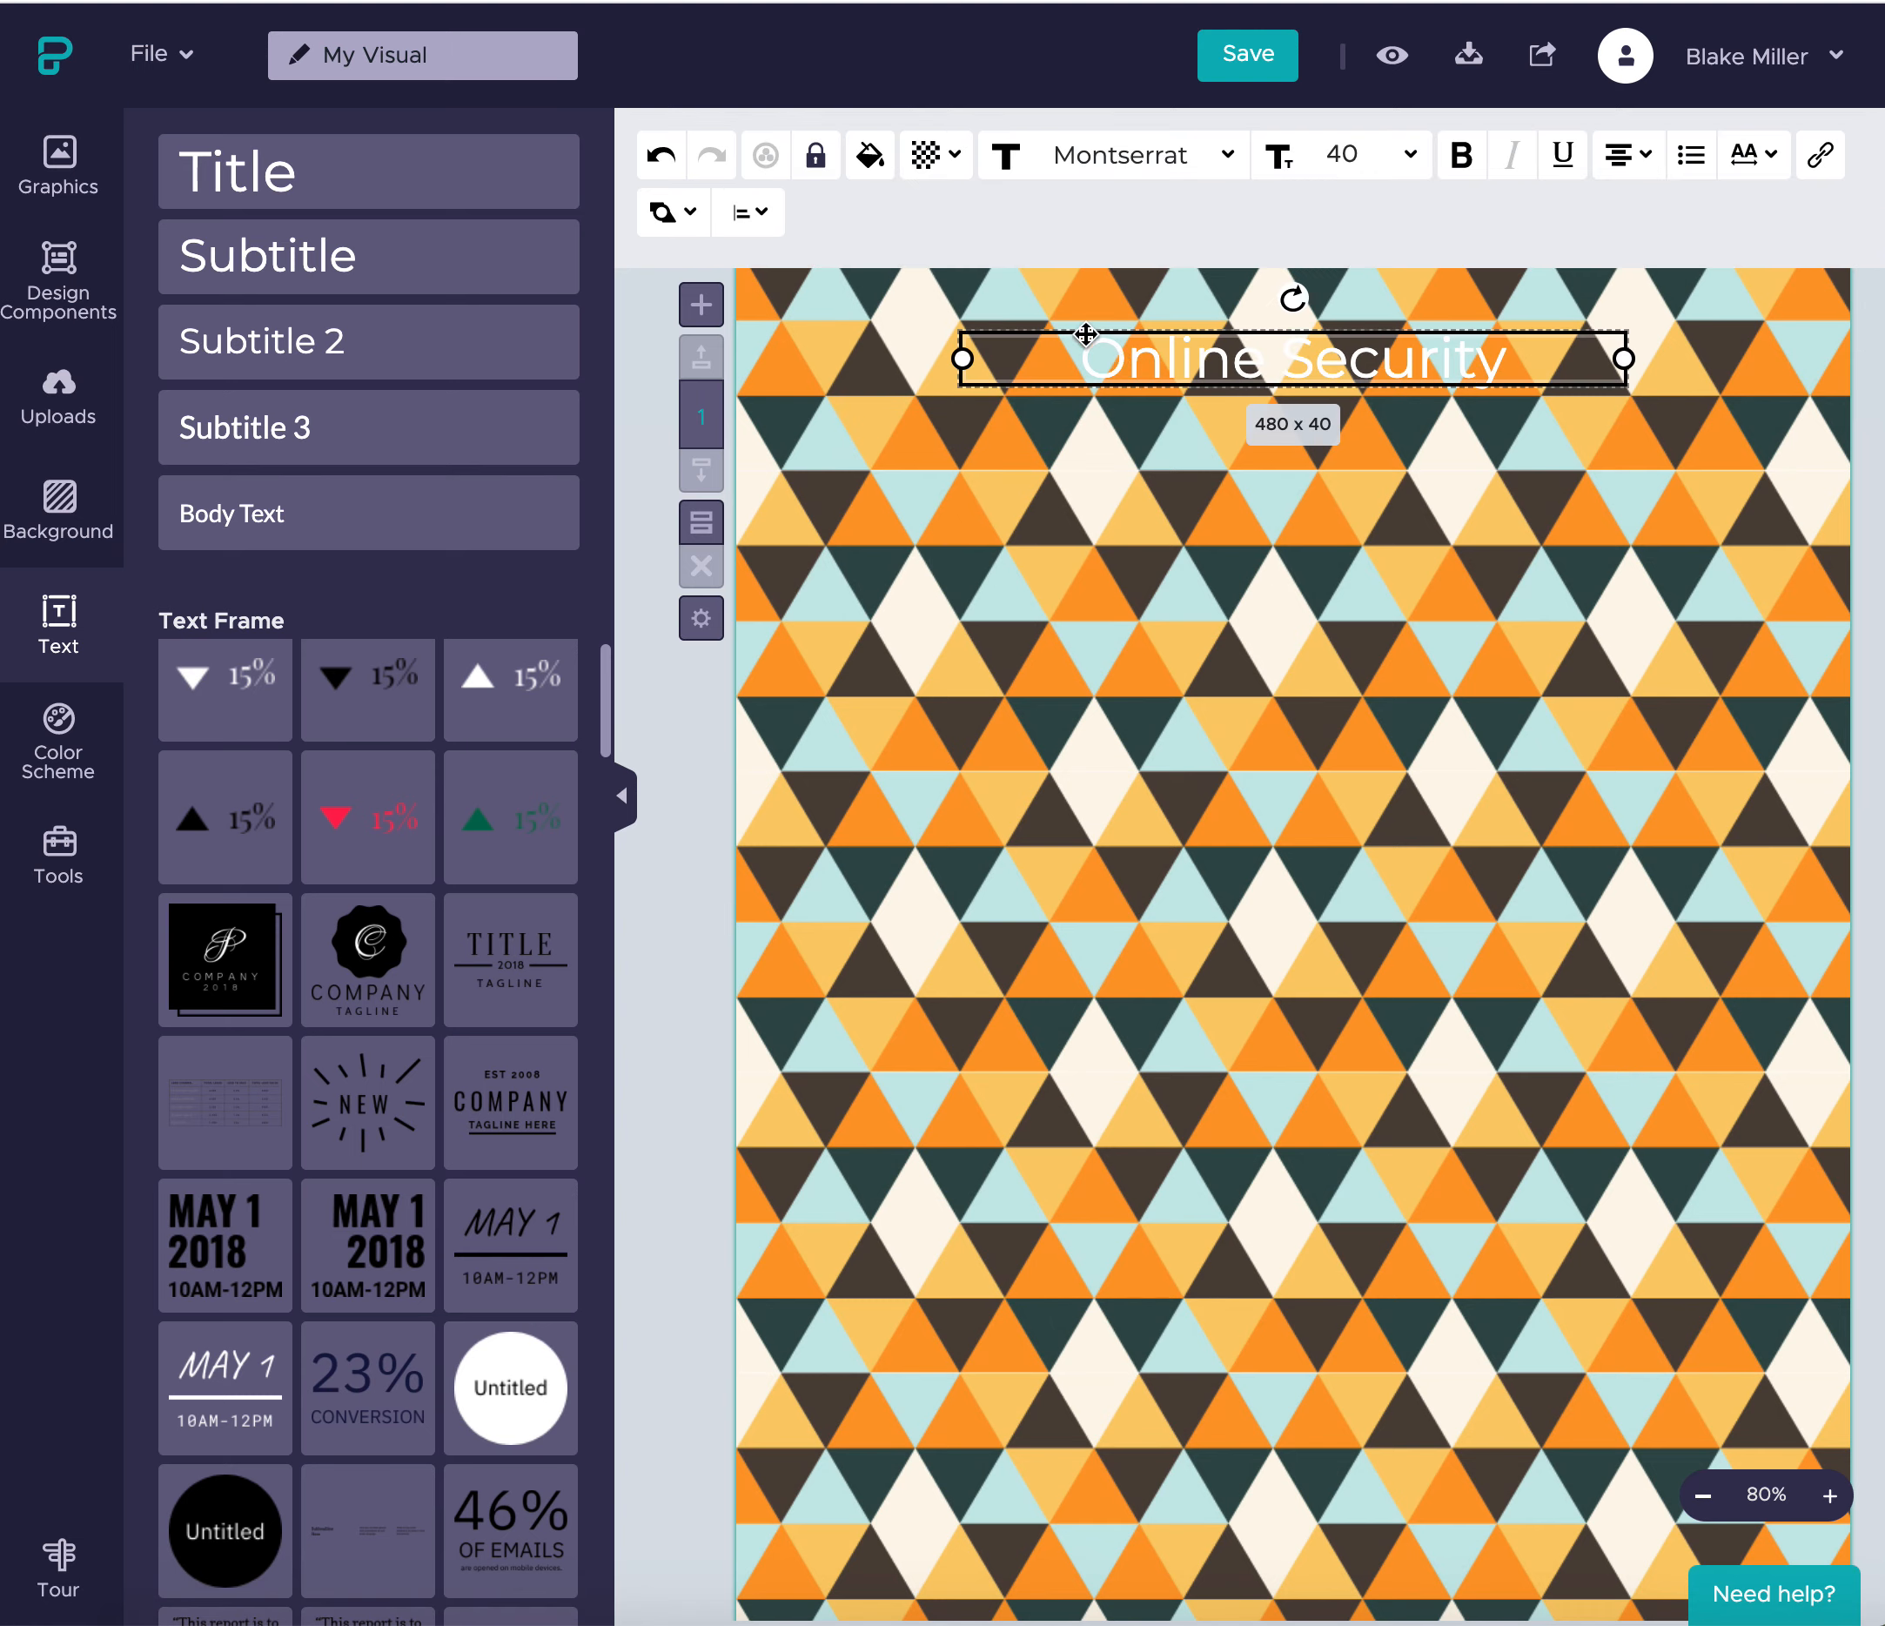
# - Try dark grey #464646, green #7ED321 and white on the title, and settle on turquoise as its text colour
pyautogui.click(870, 156)
pyautogui.click(916, 506)
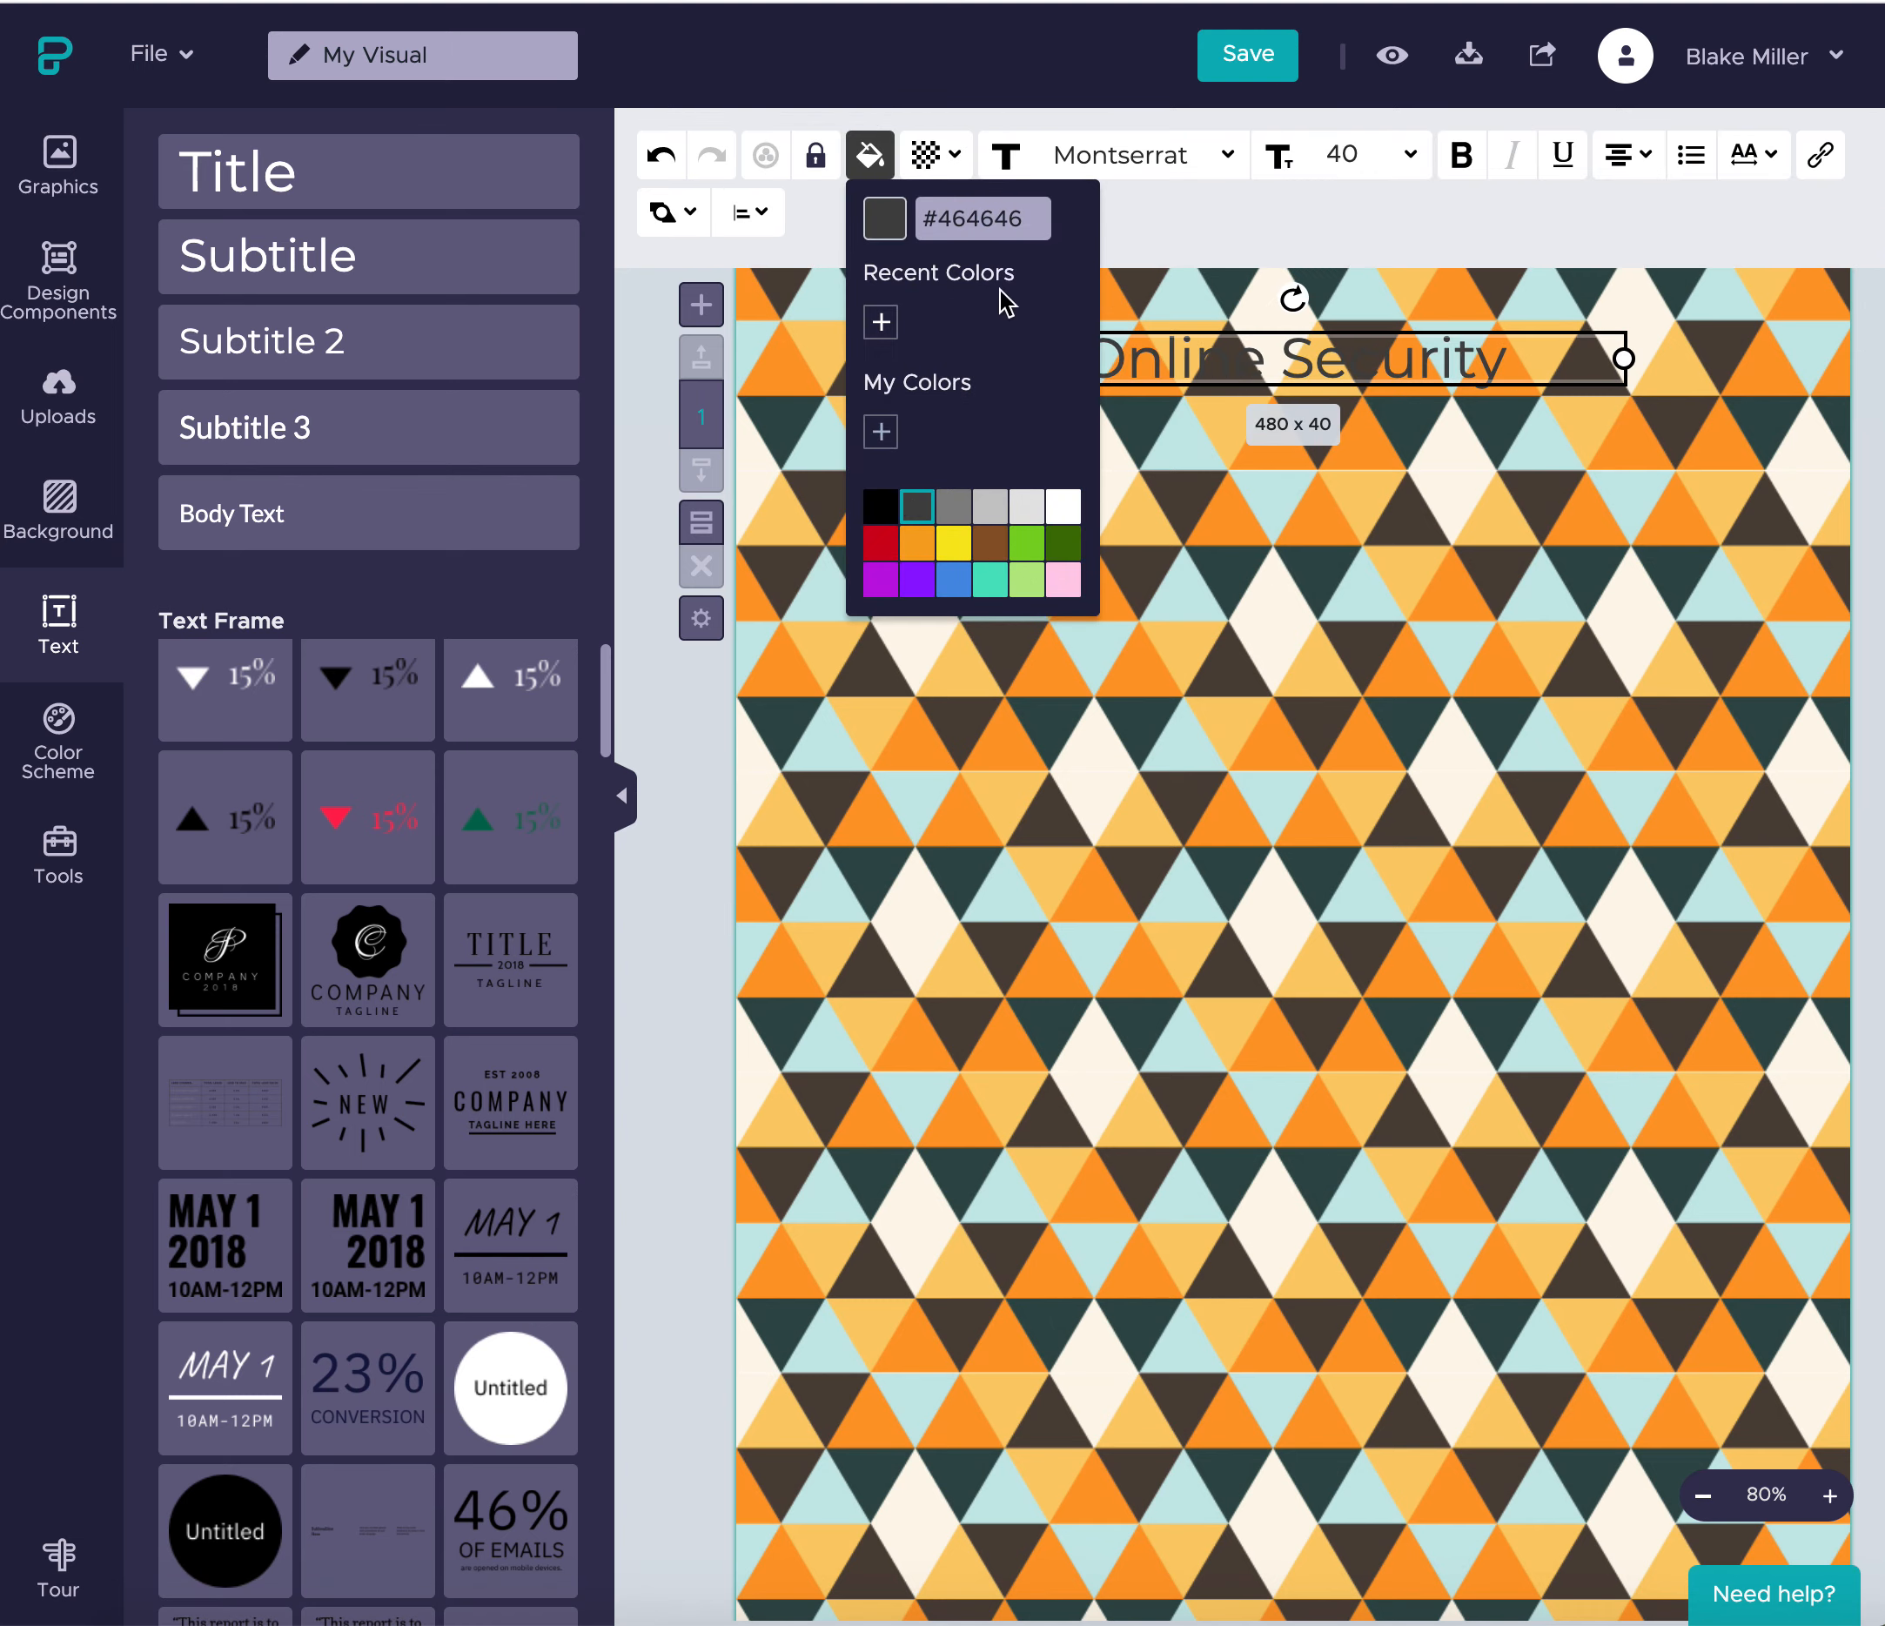
pyautogui.click(1007, 557)
pyautogui.click(1026, 544)
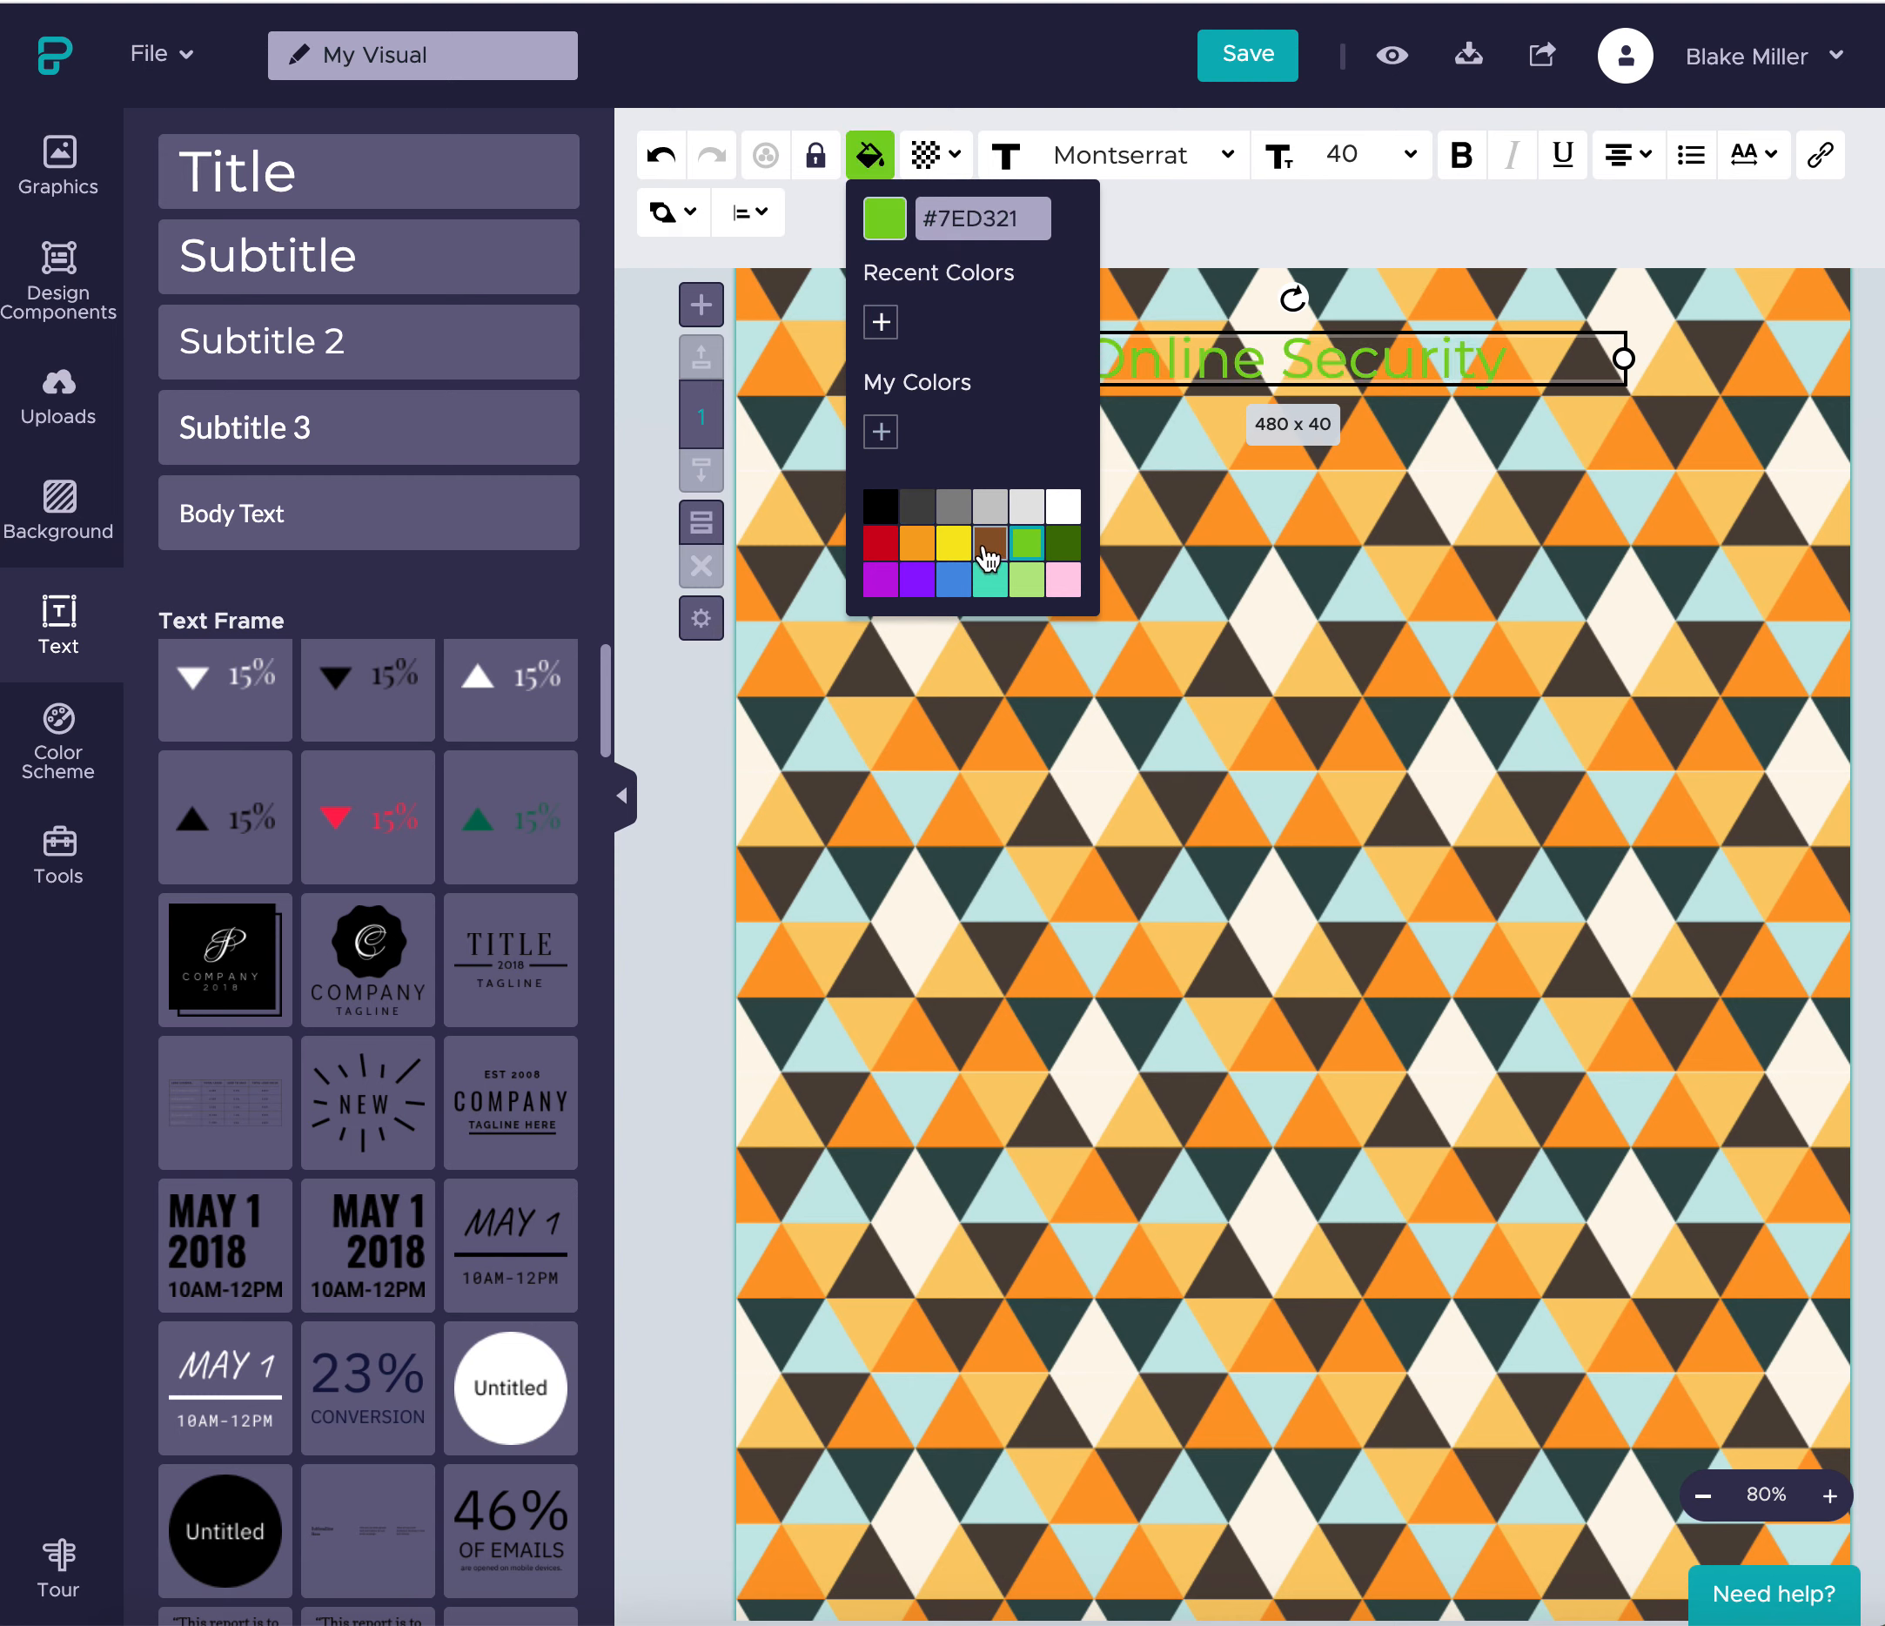
pyautogui.click(942, 545)
pyautogui.click(926, 548)
pyautogui.click(1067, 509)
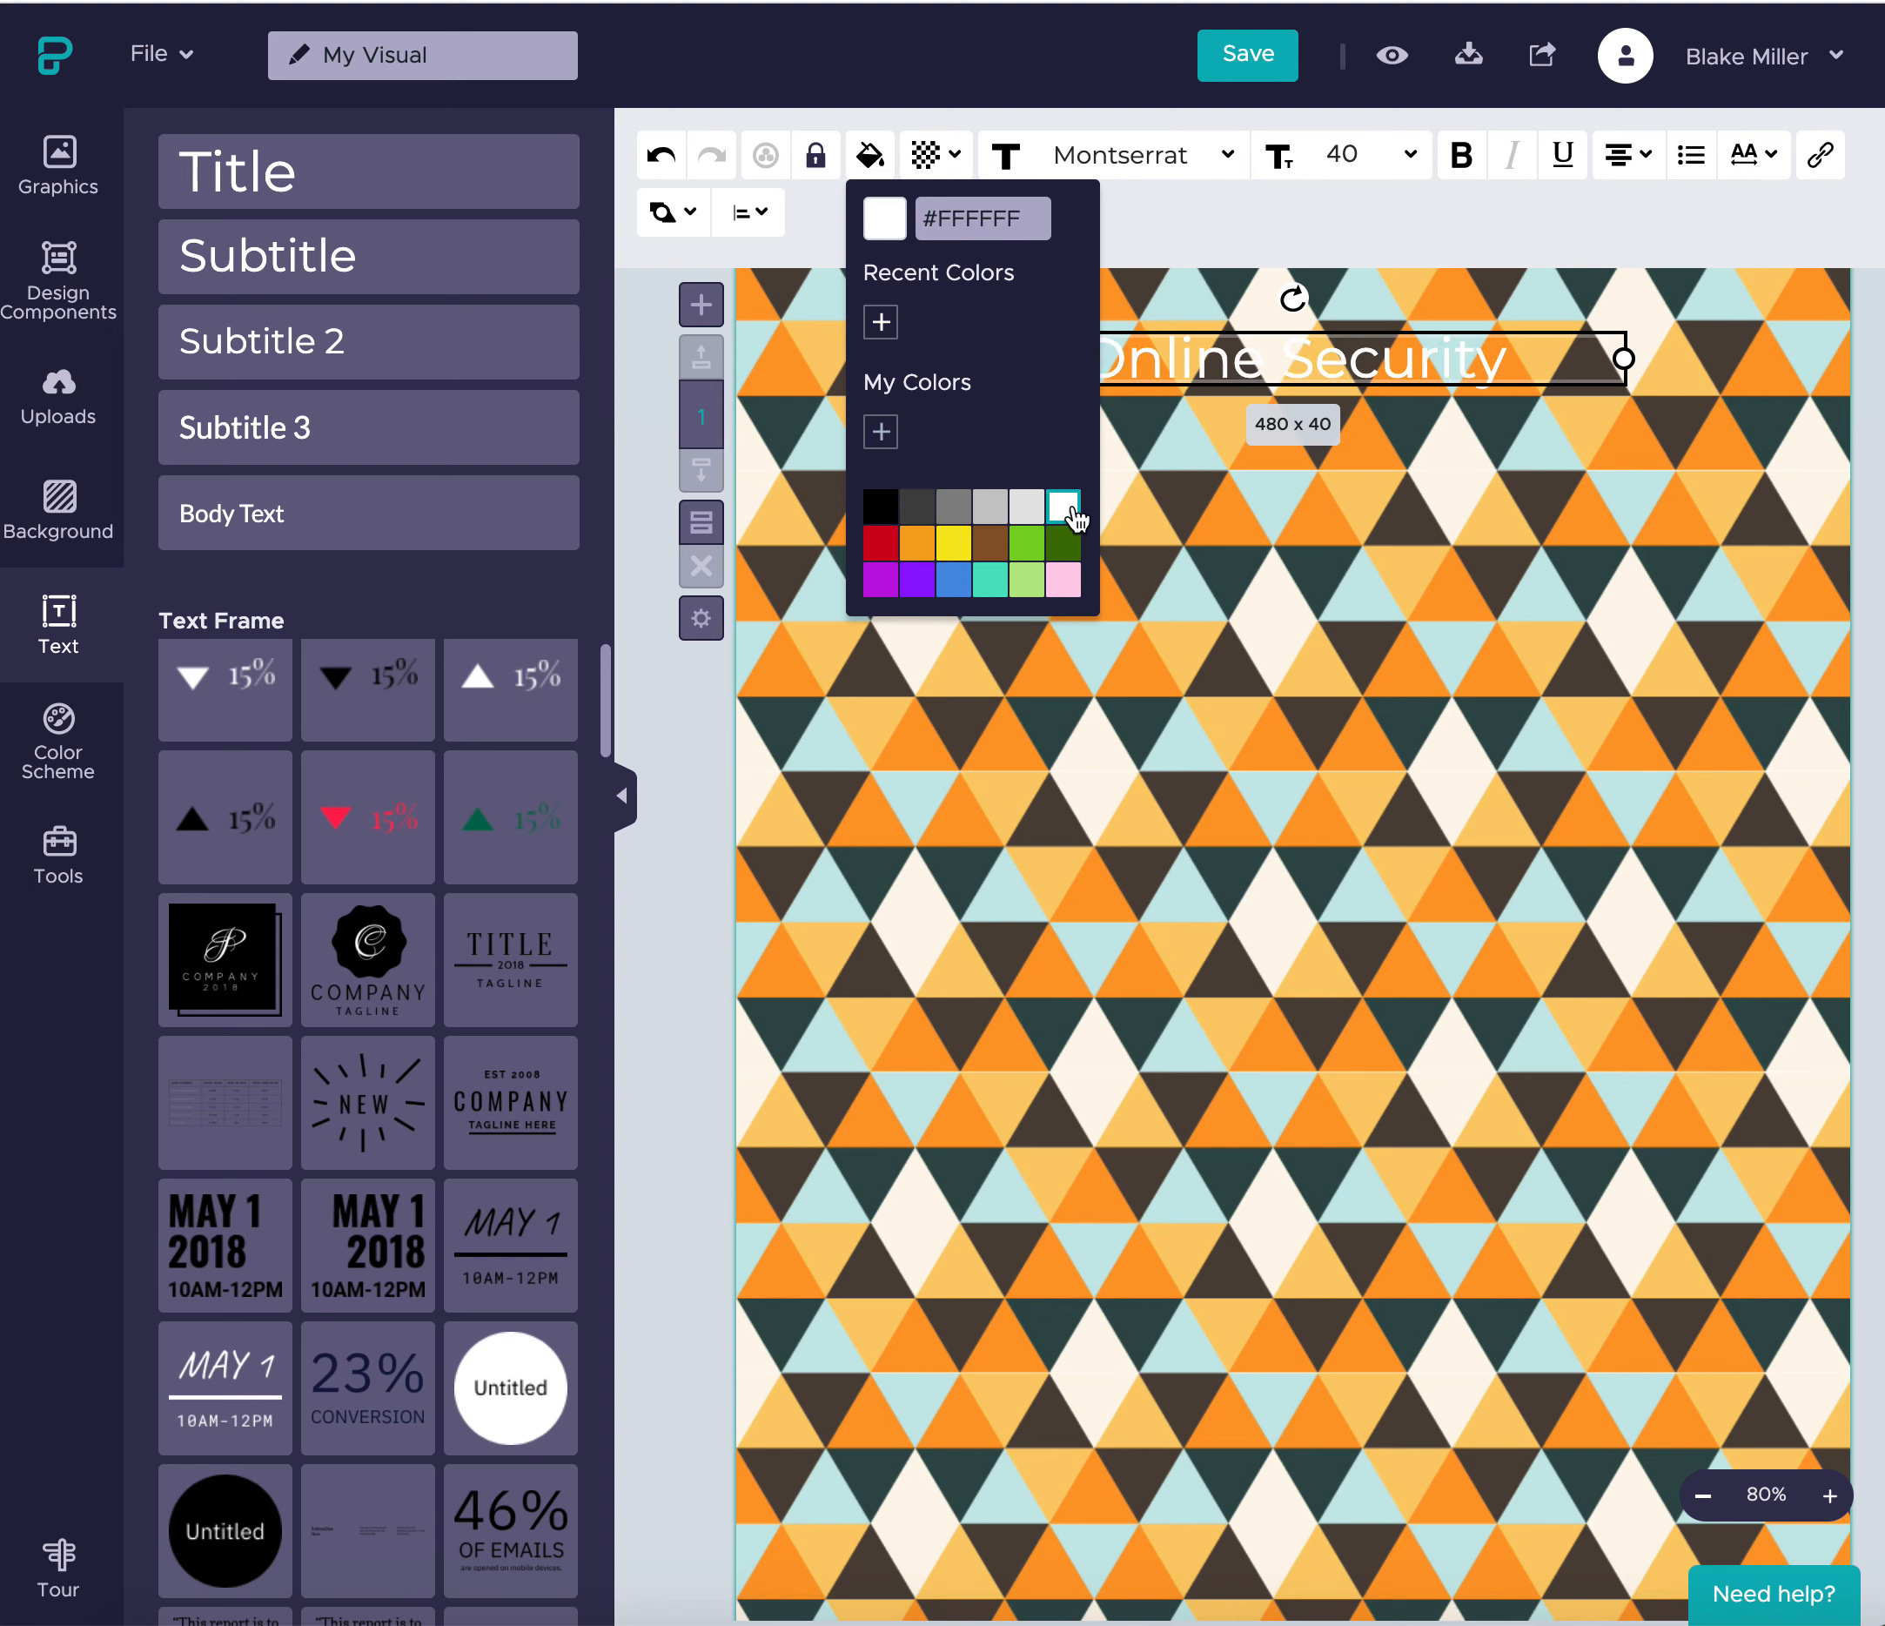
pyautogui.click(1003, 575)
pyautogui.click(1223, 500)
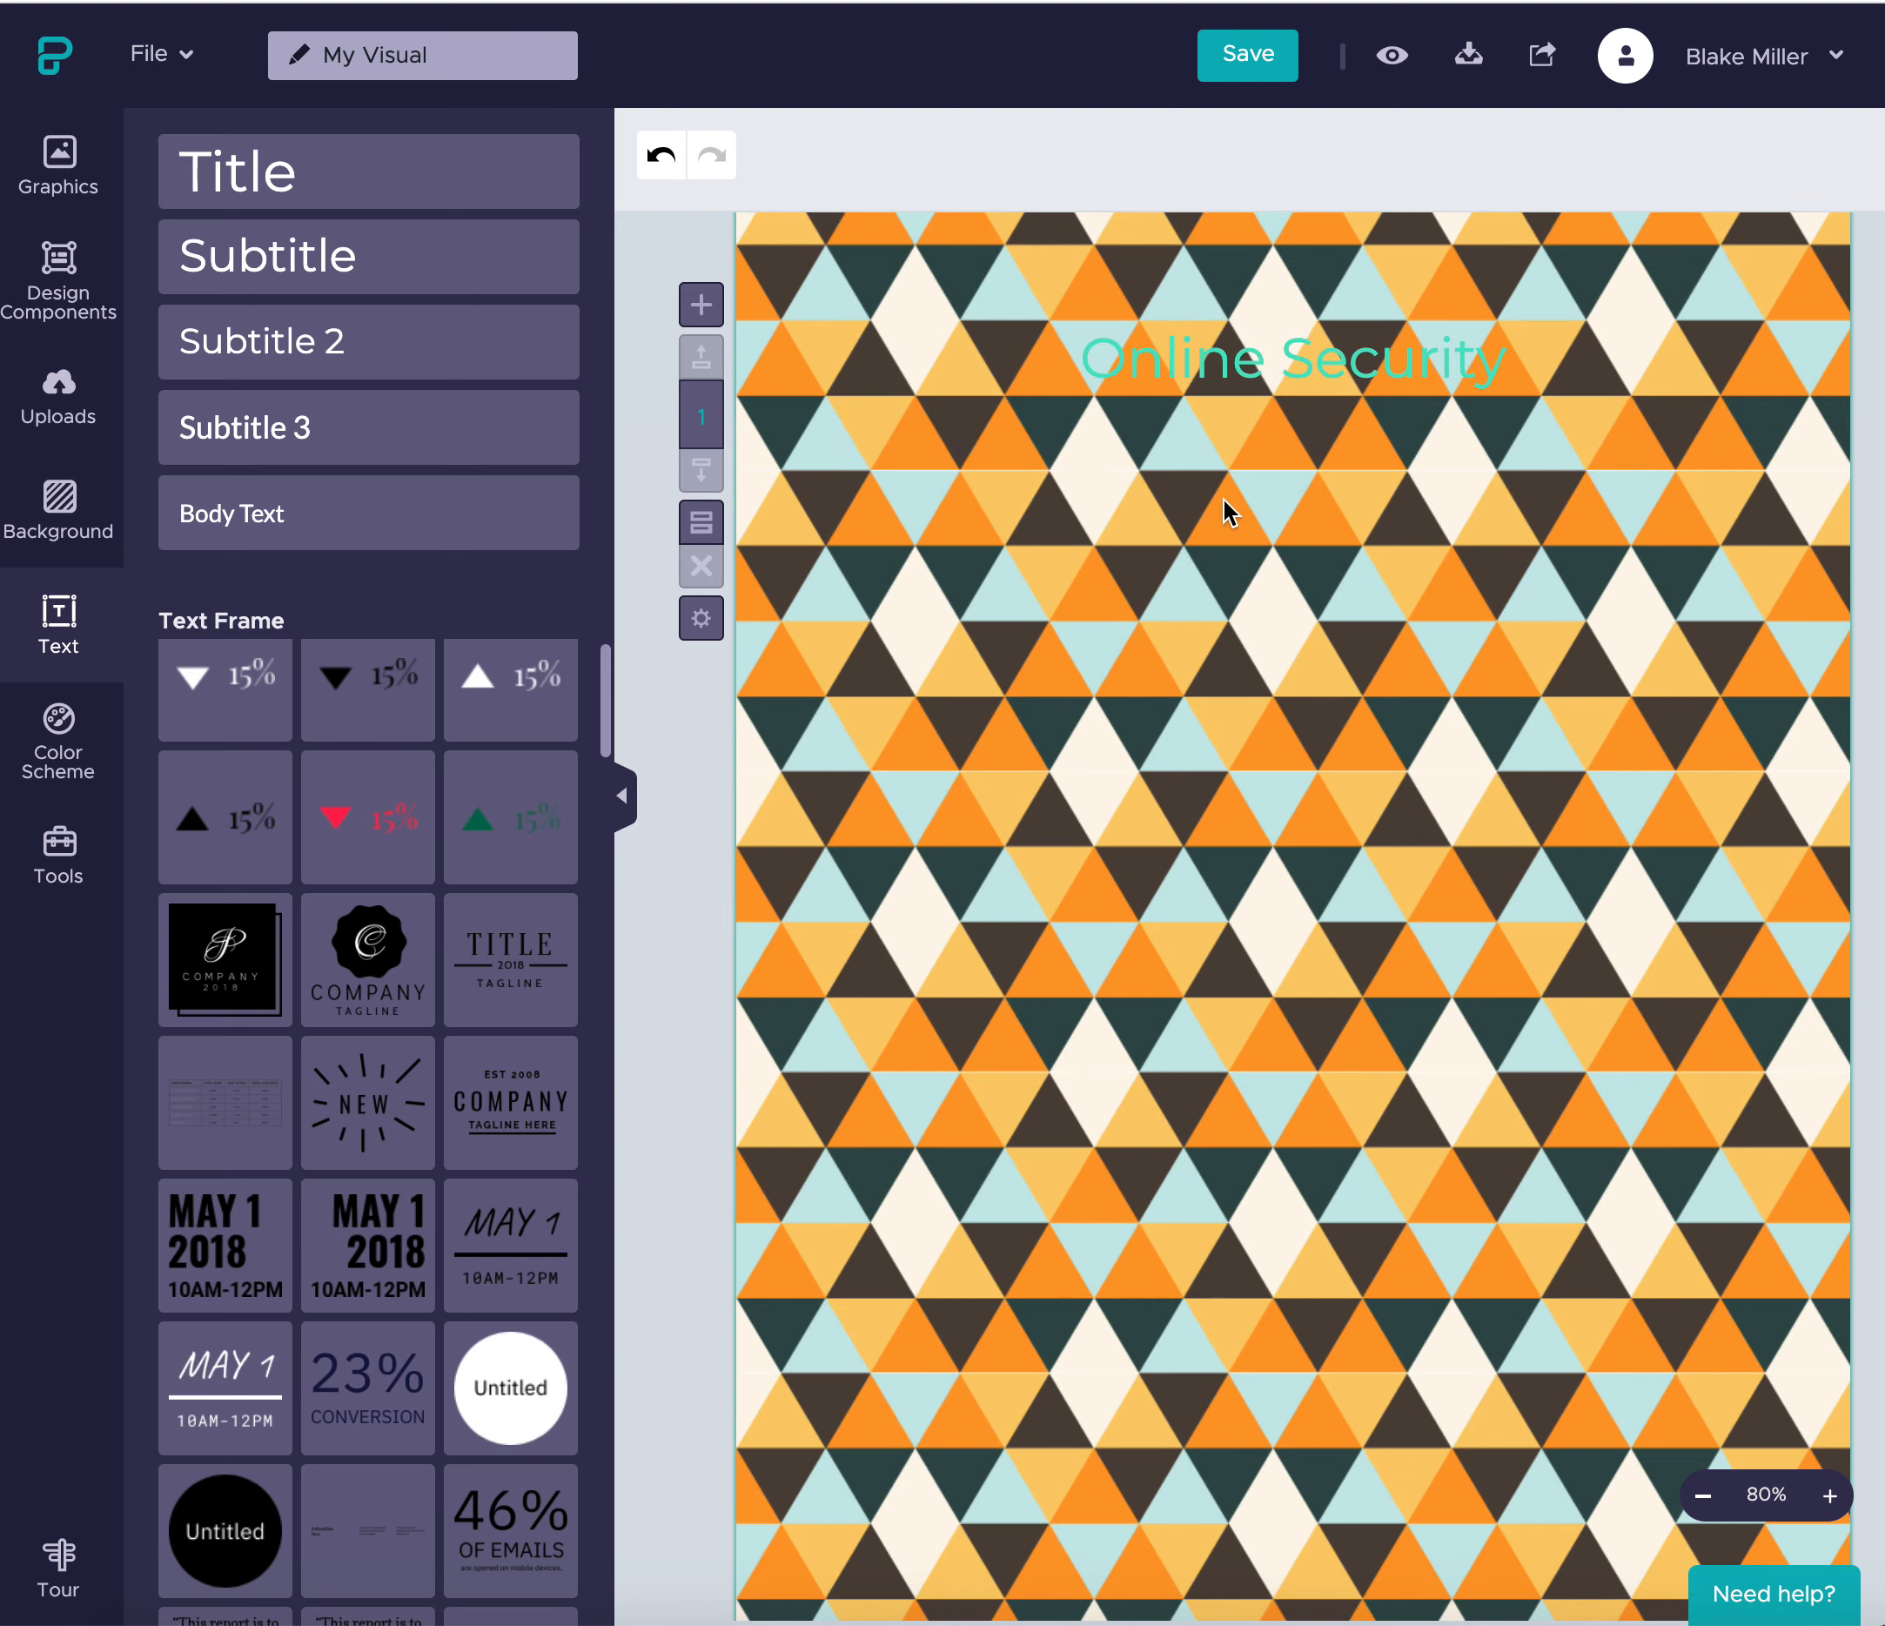
# - Select the "Online Security" title and look at its opacity and font family settings
pyautogui.click(1200, 339)
pyautogui.click(947, 161)
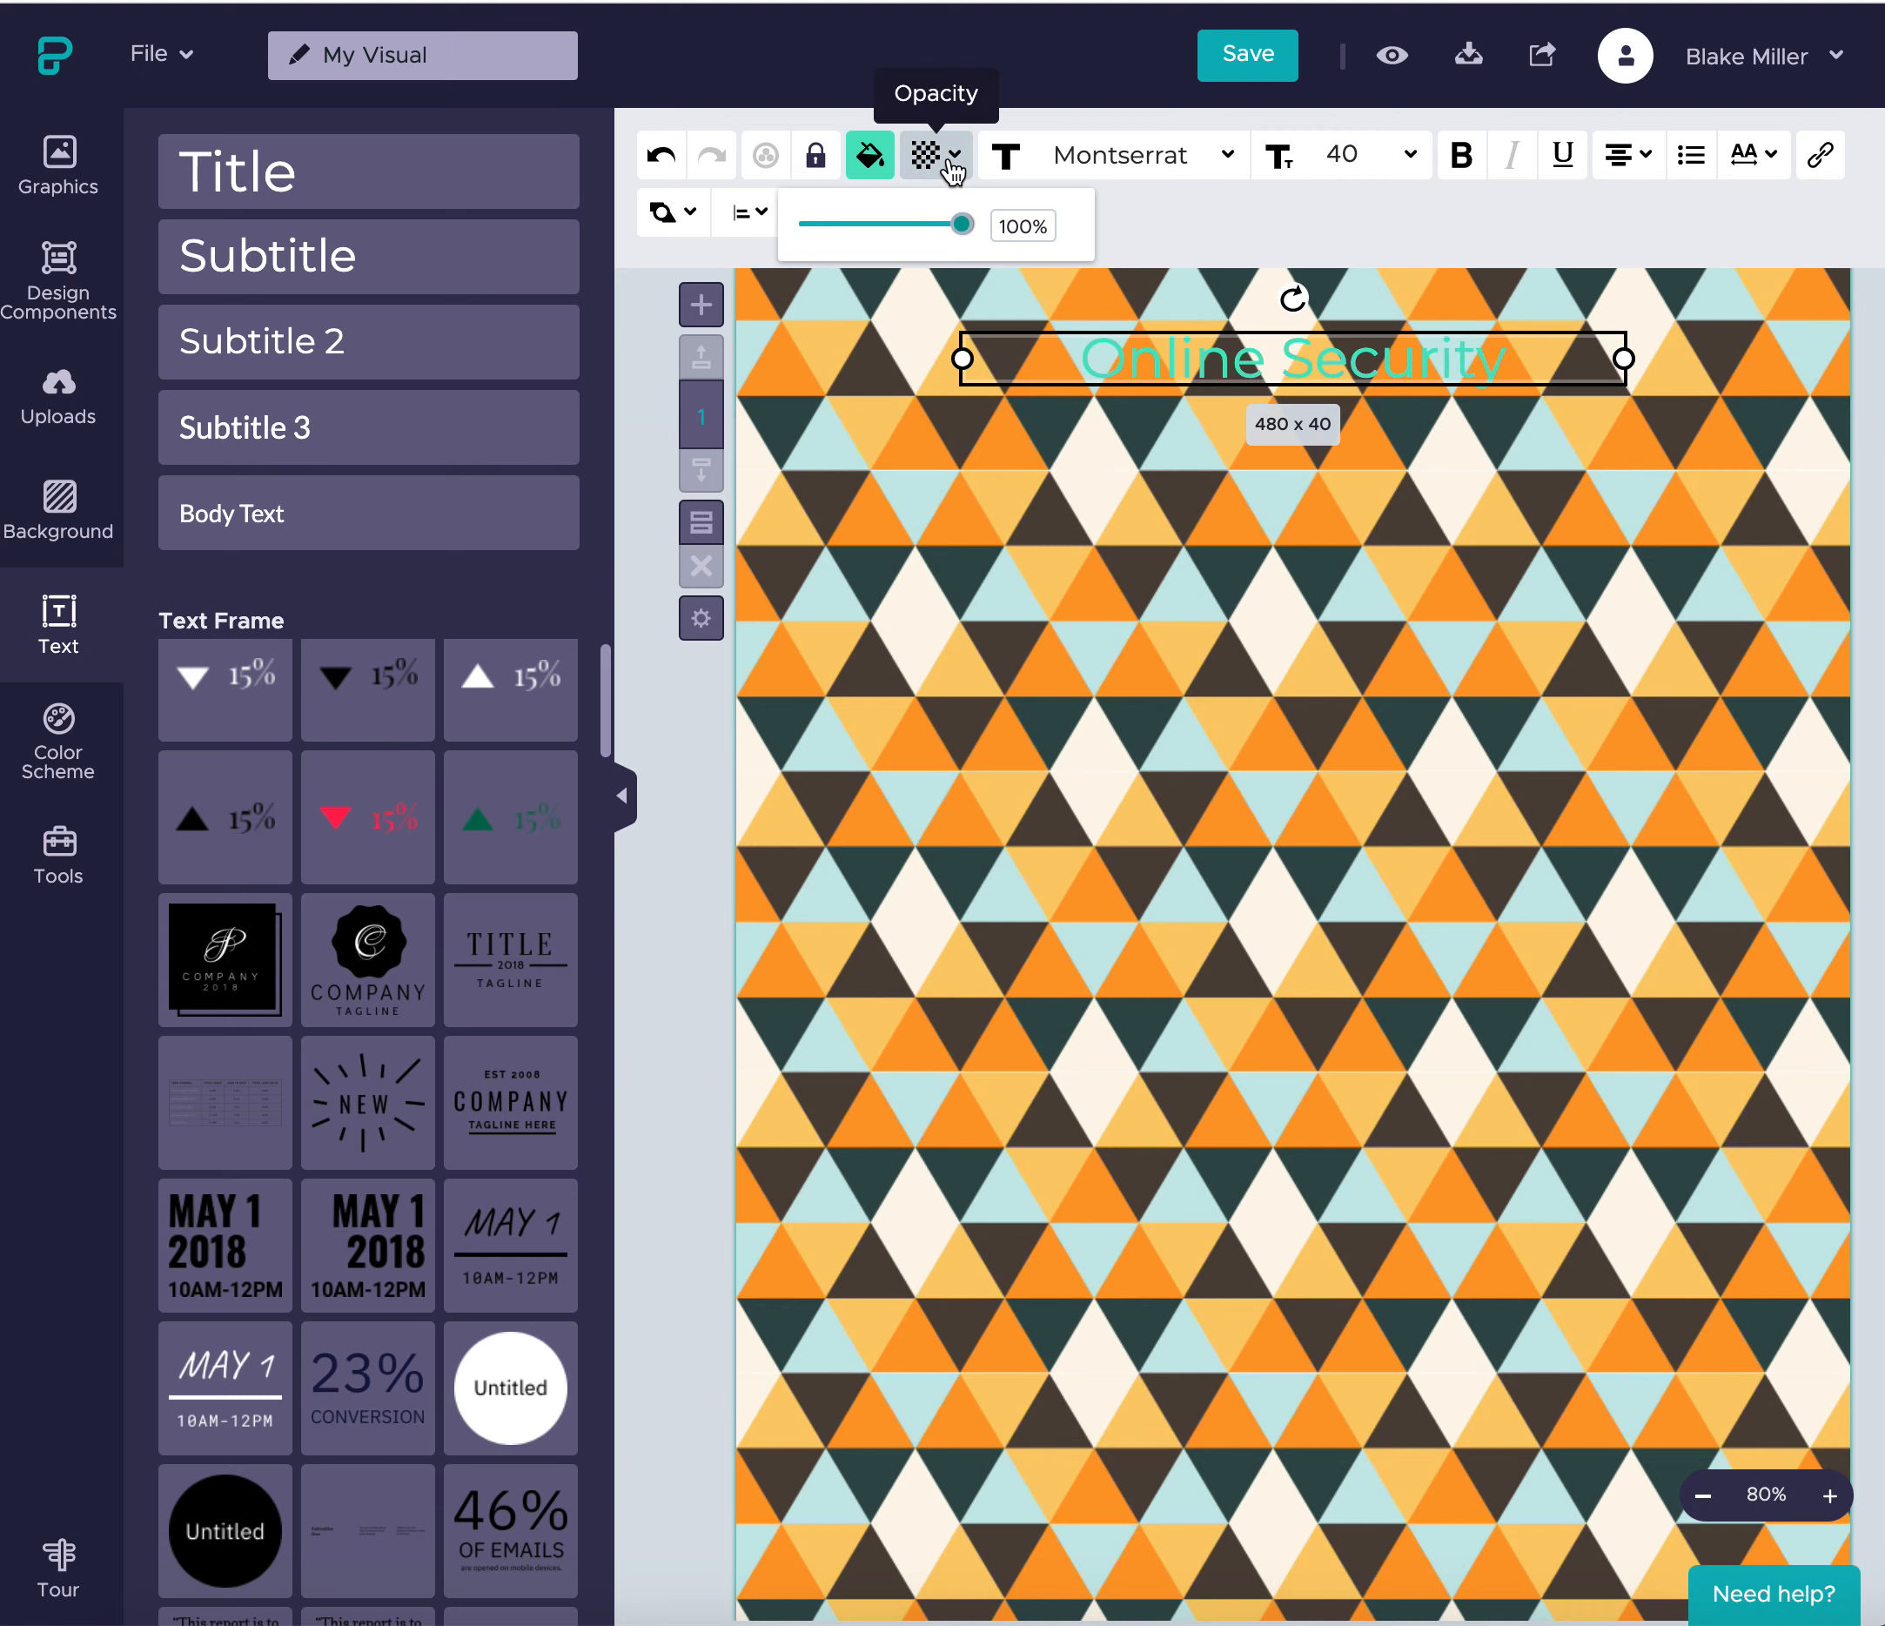
pyautogui.moveTo(955, 221); pyautogui.dragTo(1026, 199)
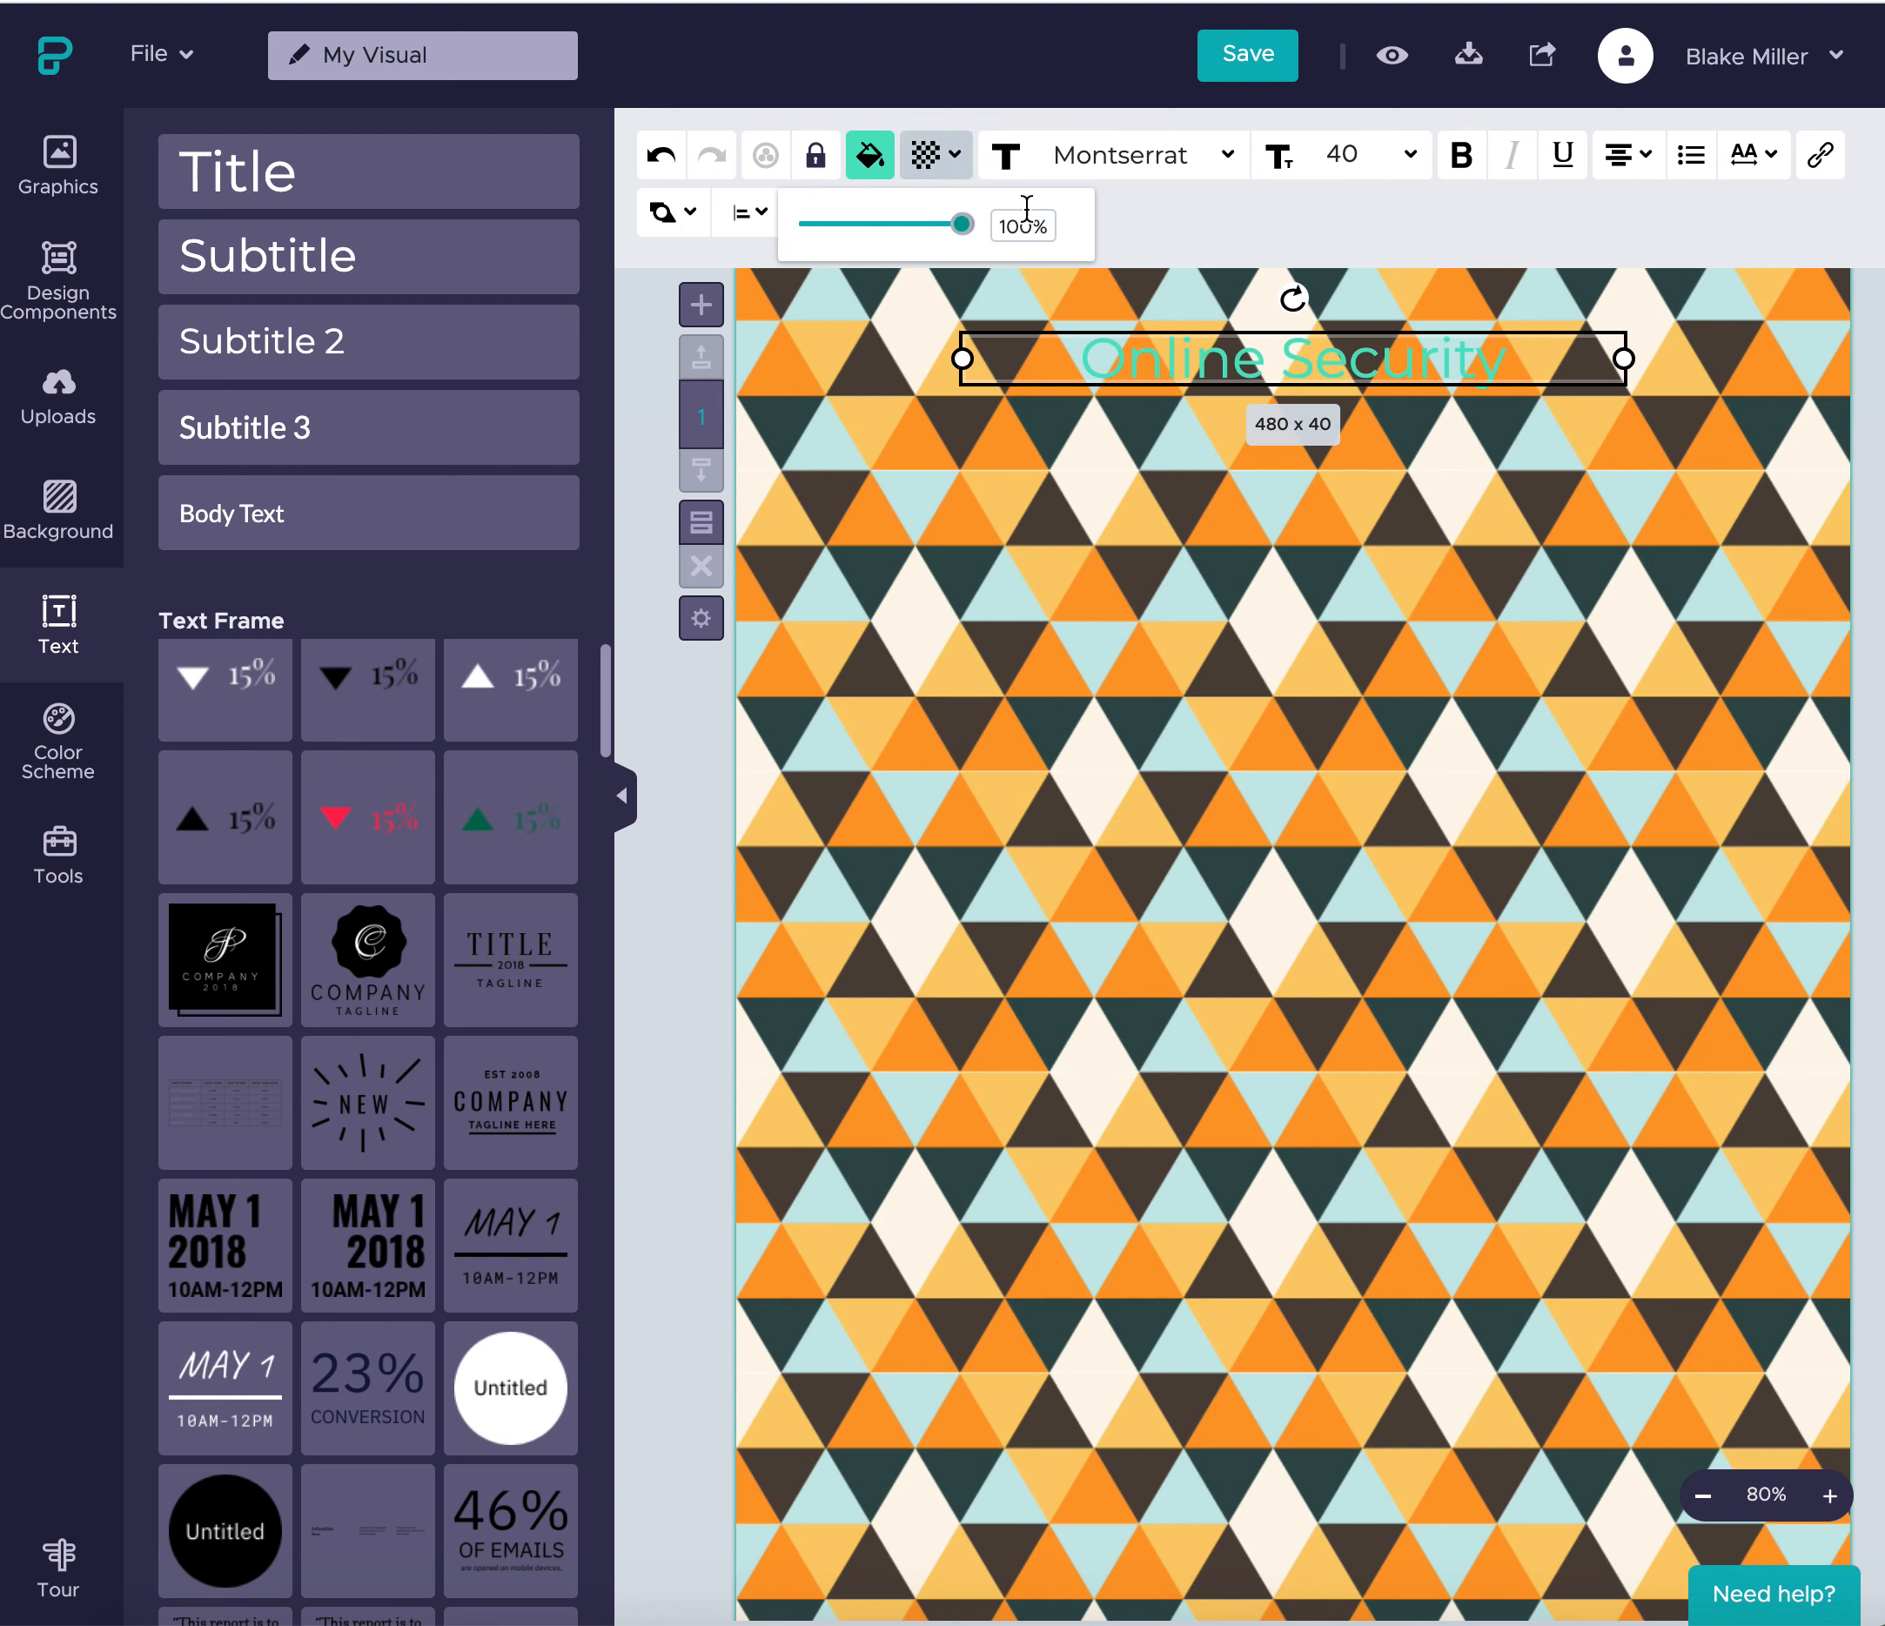
pyautogui.click(1228, 156)
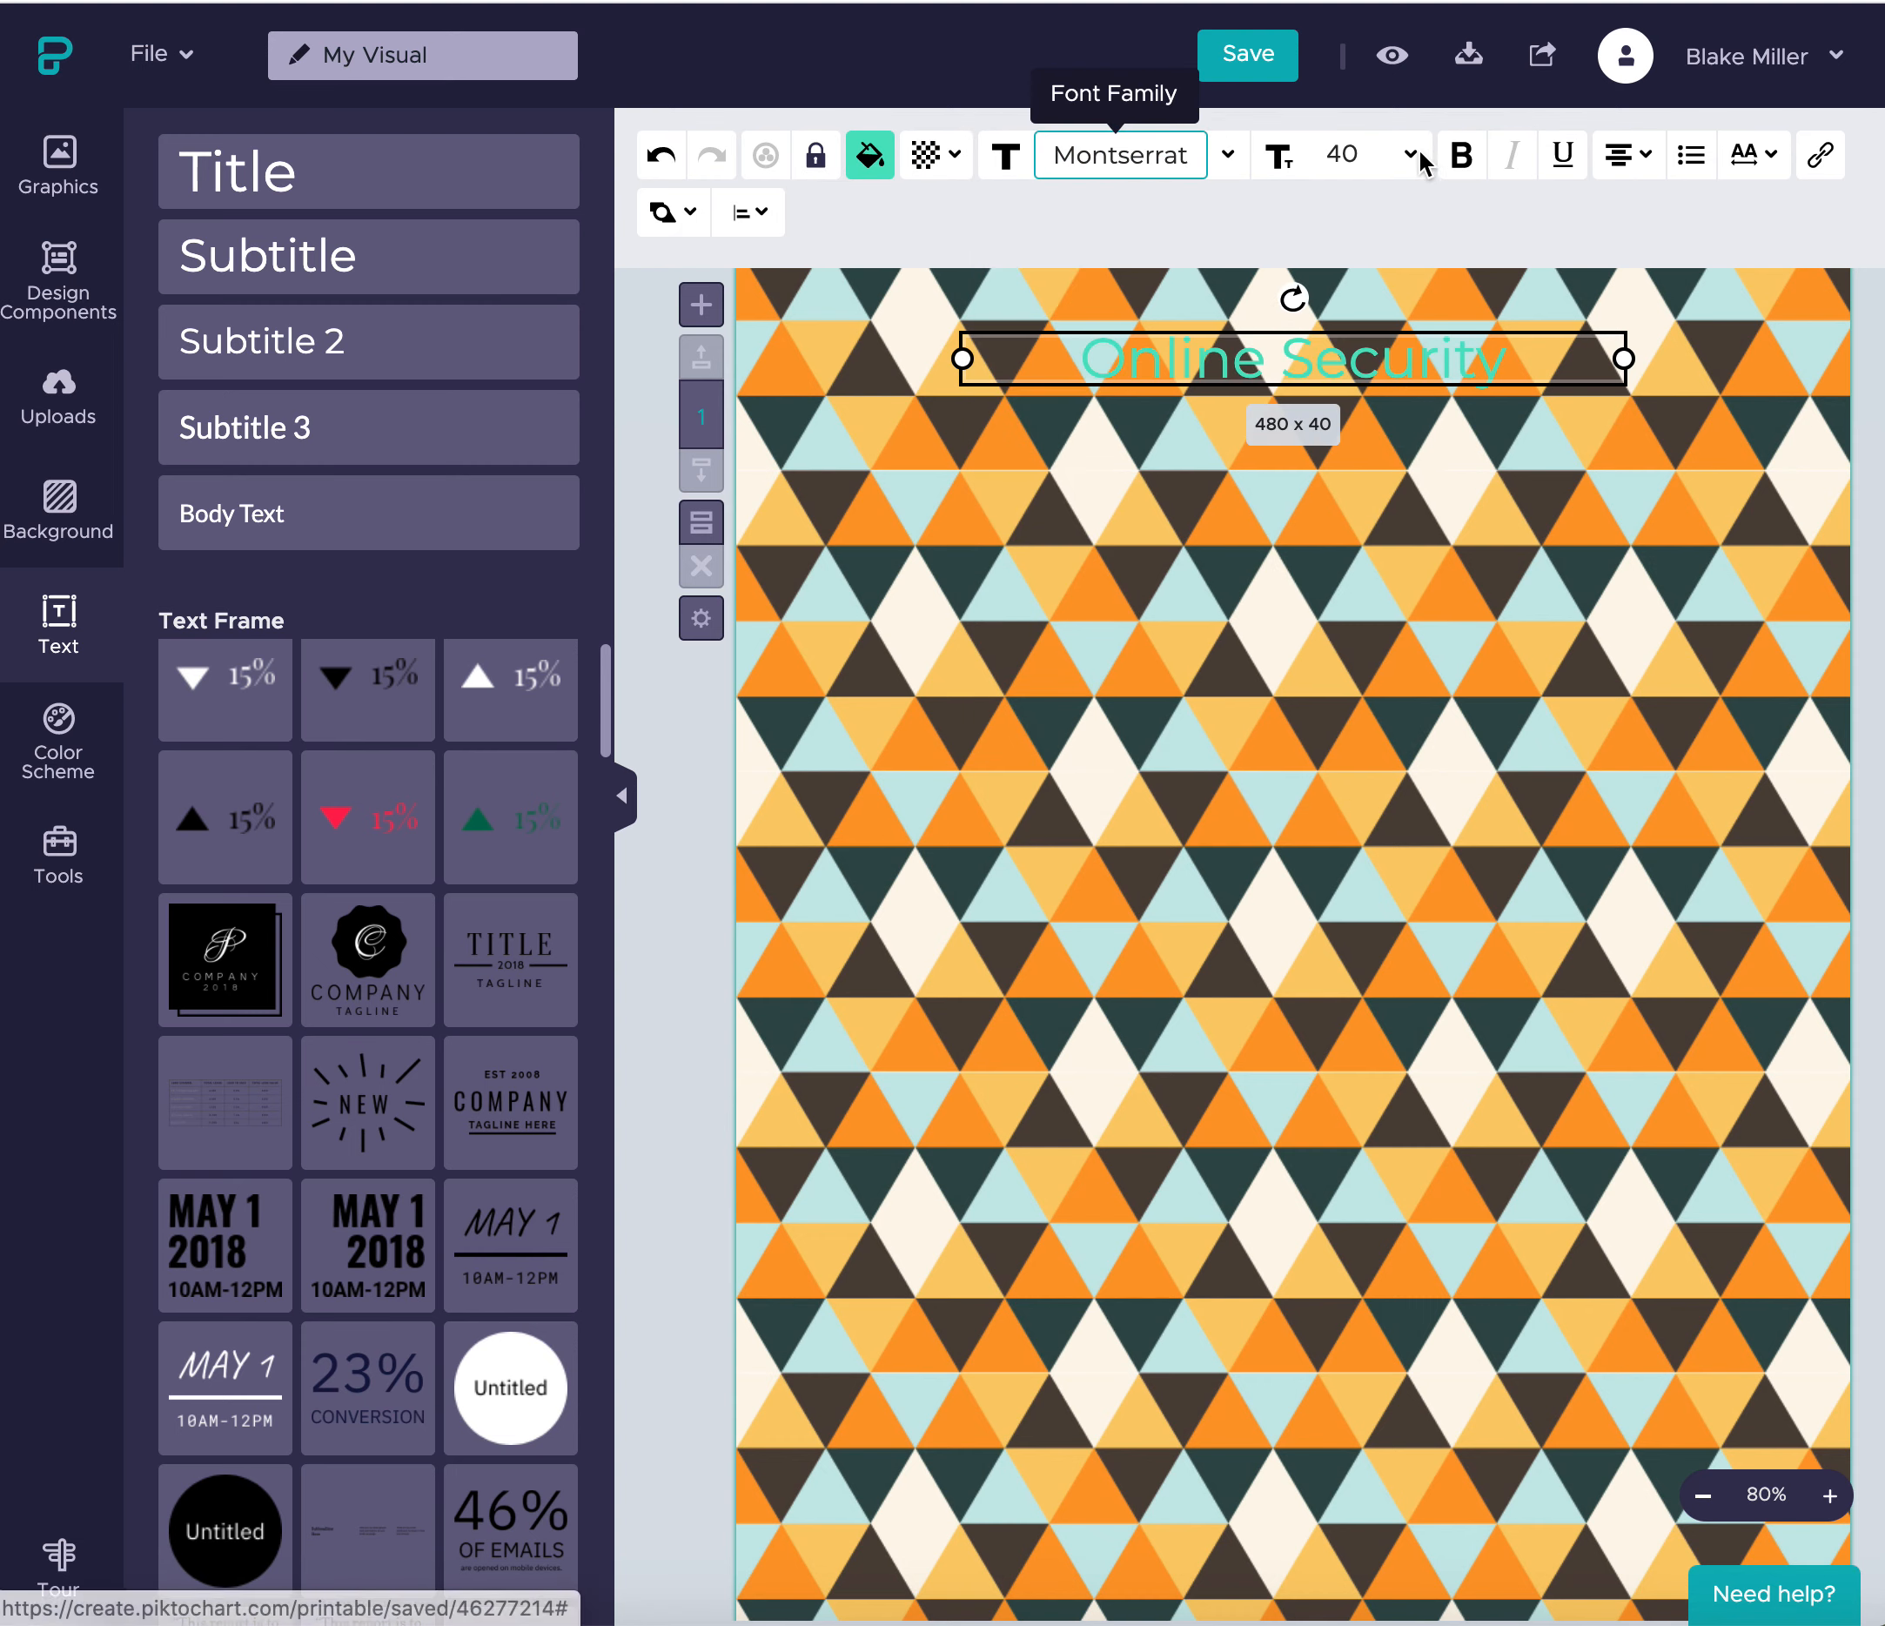
# - Set the title's font size to 59 and make it bold
pyautogui.click(1414, 157)
pyautogui.scroll(-10, 1364, 538)
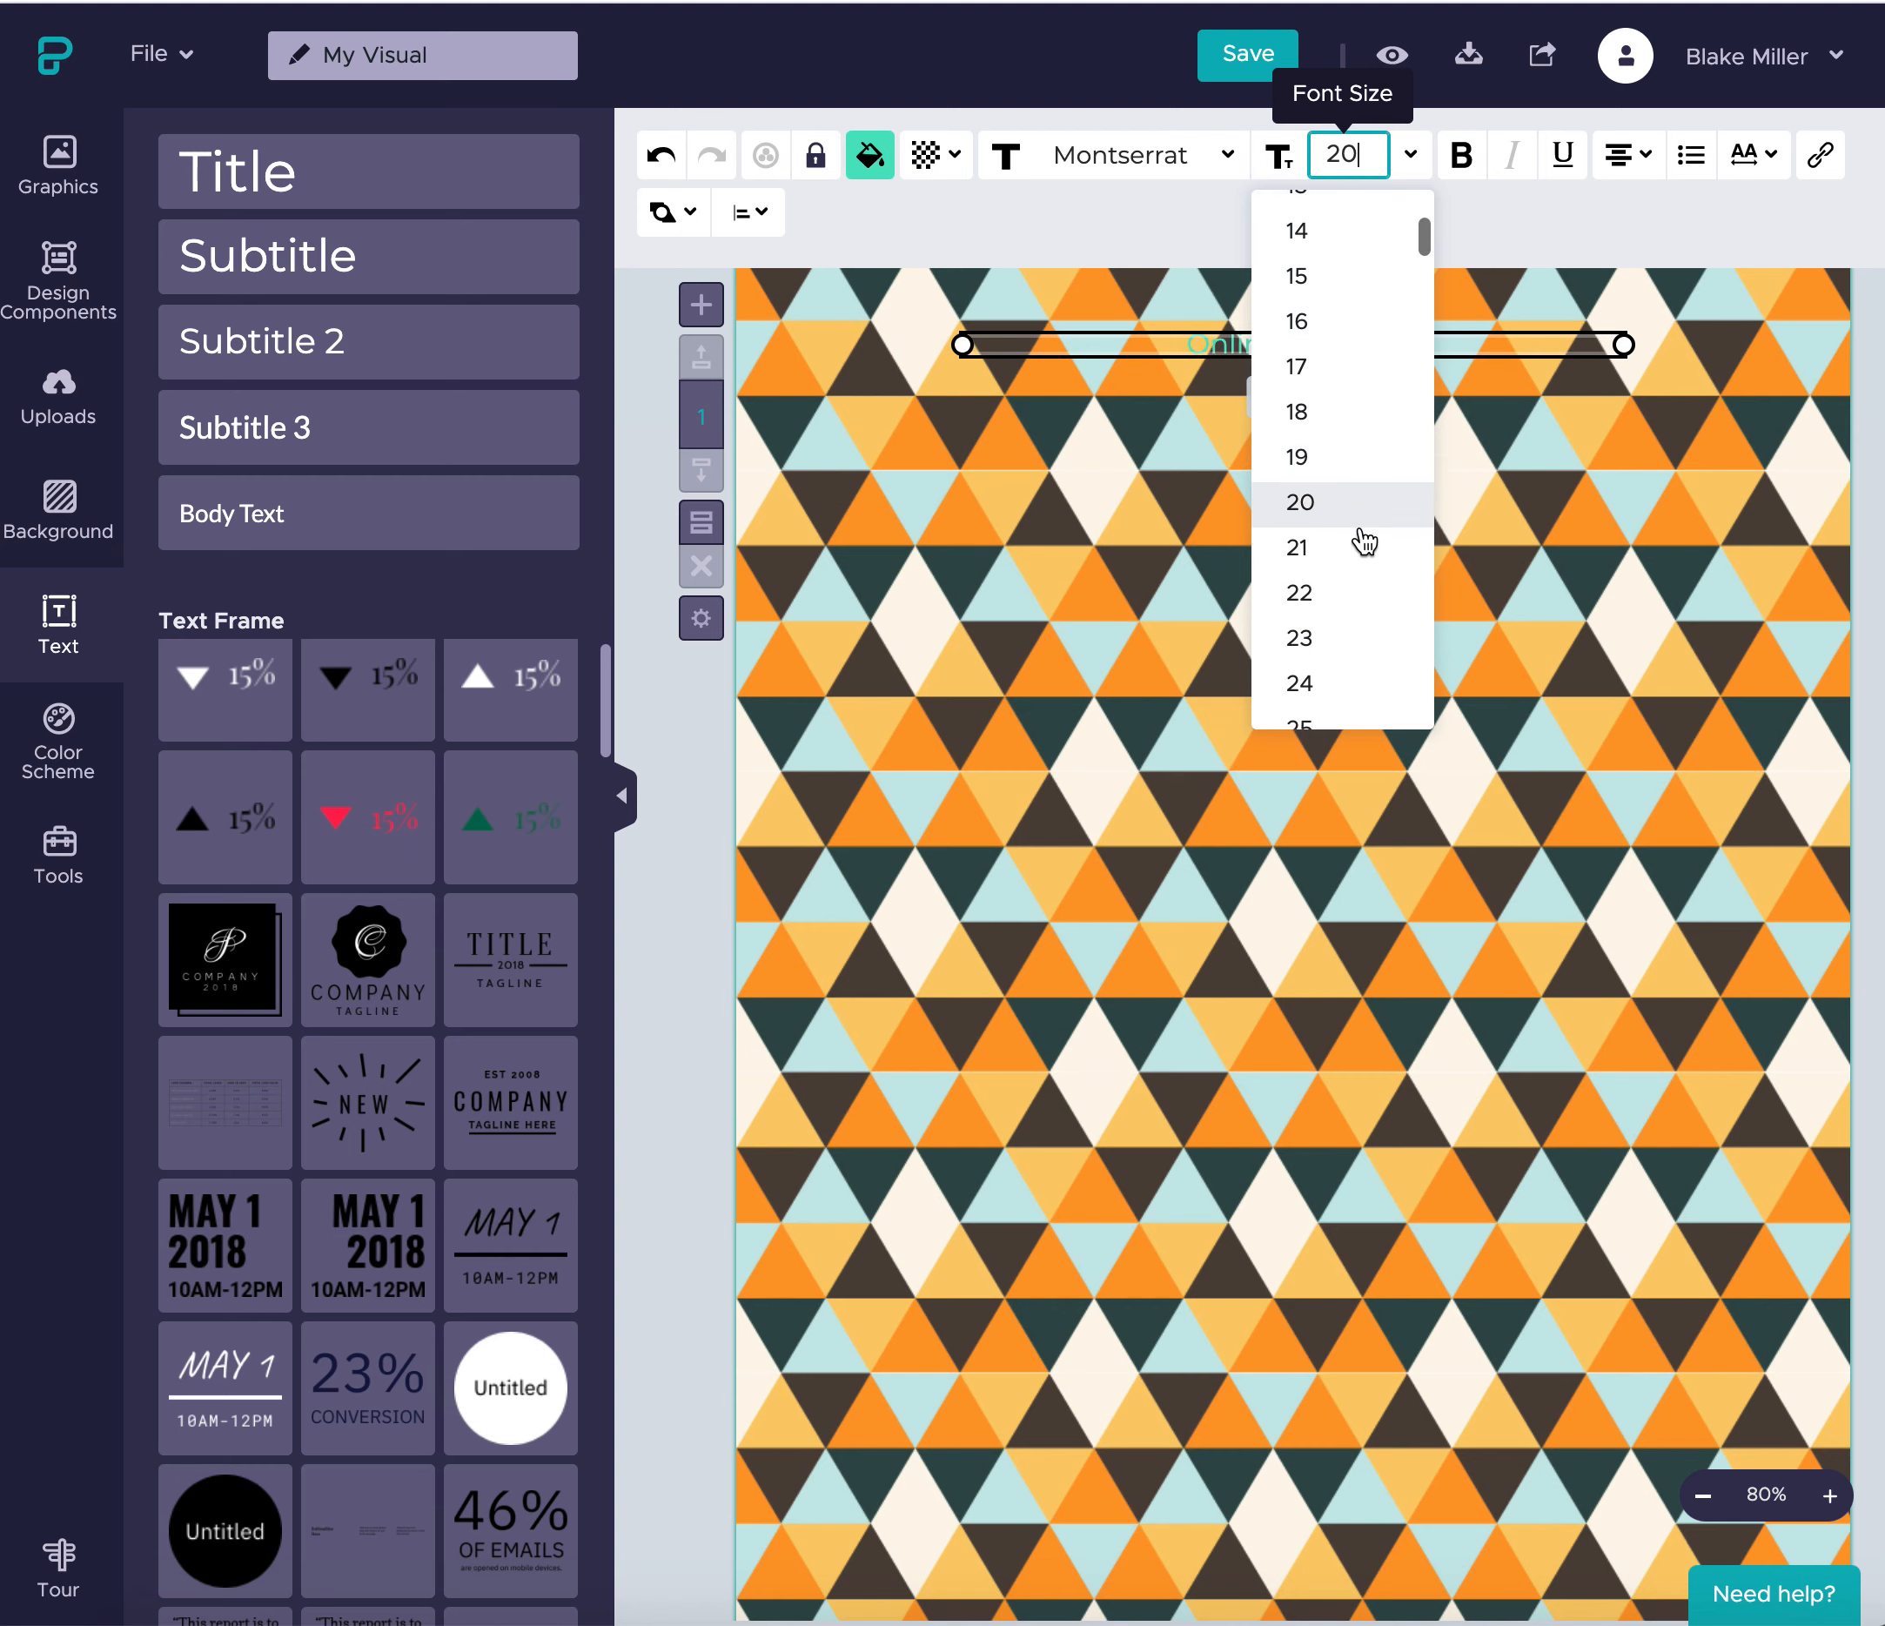
pyautogui.scroll(-13, 1364, 539)
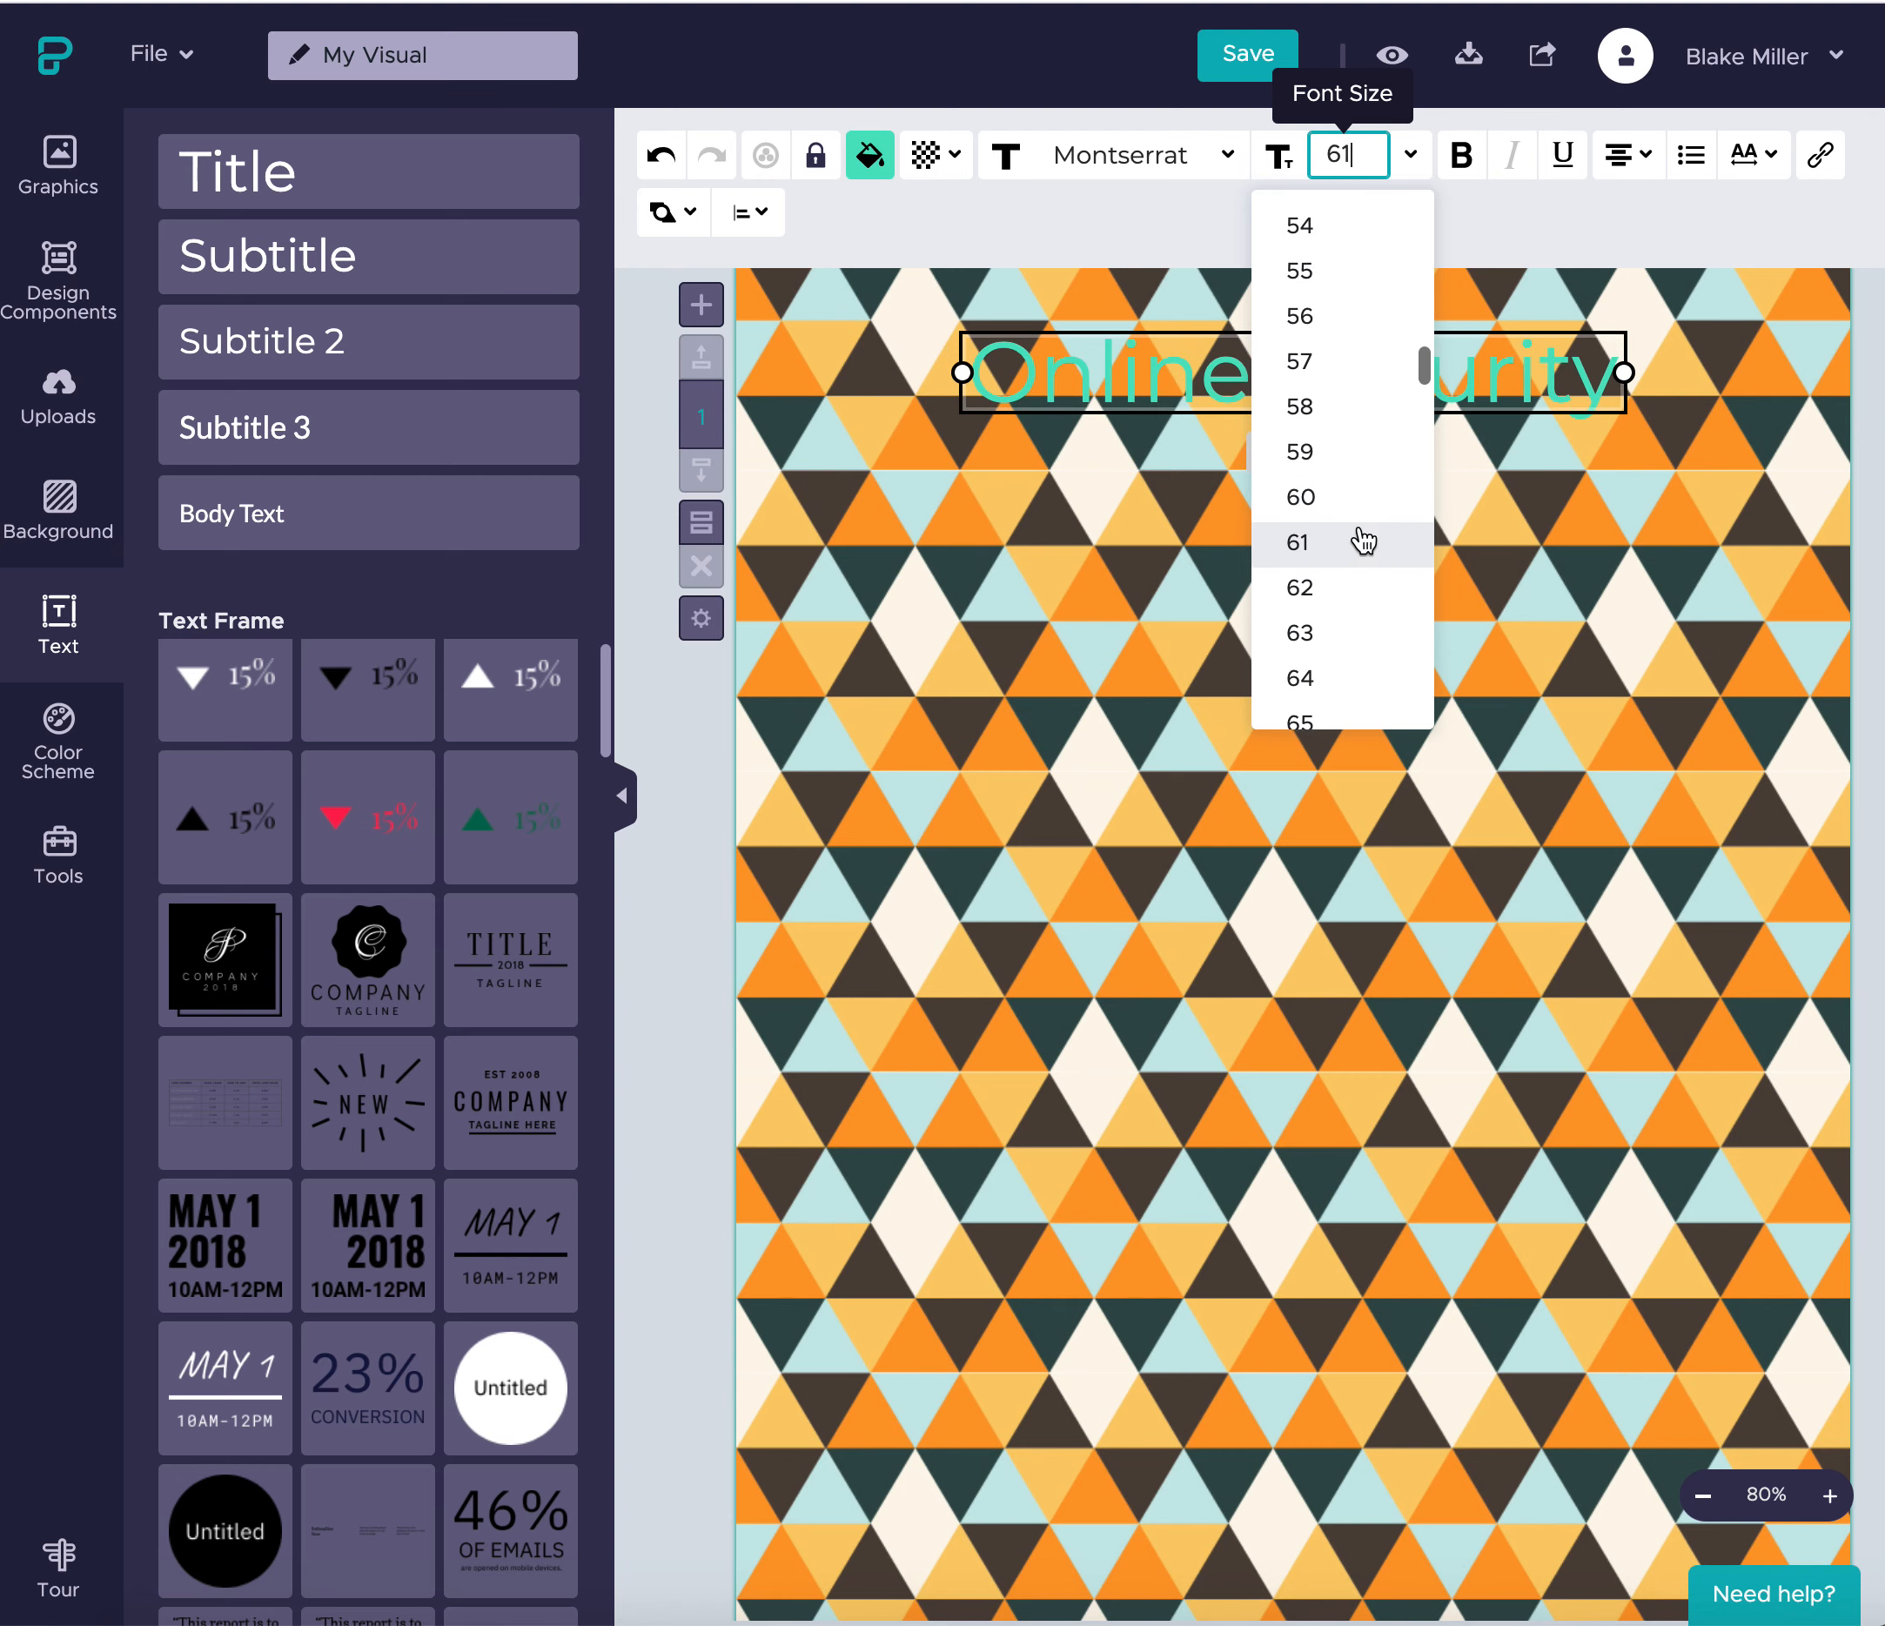
pyautogui.scroll(1, 1361, 526)
pyautogui.click(1359, 521)
pyautogui.click(1463, 159)
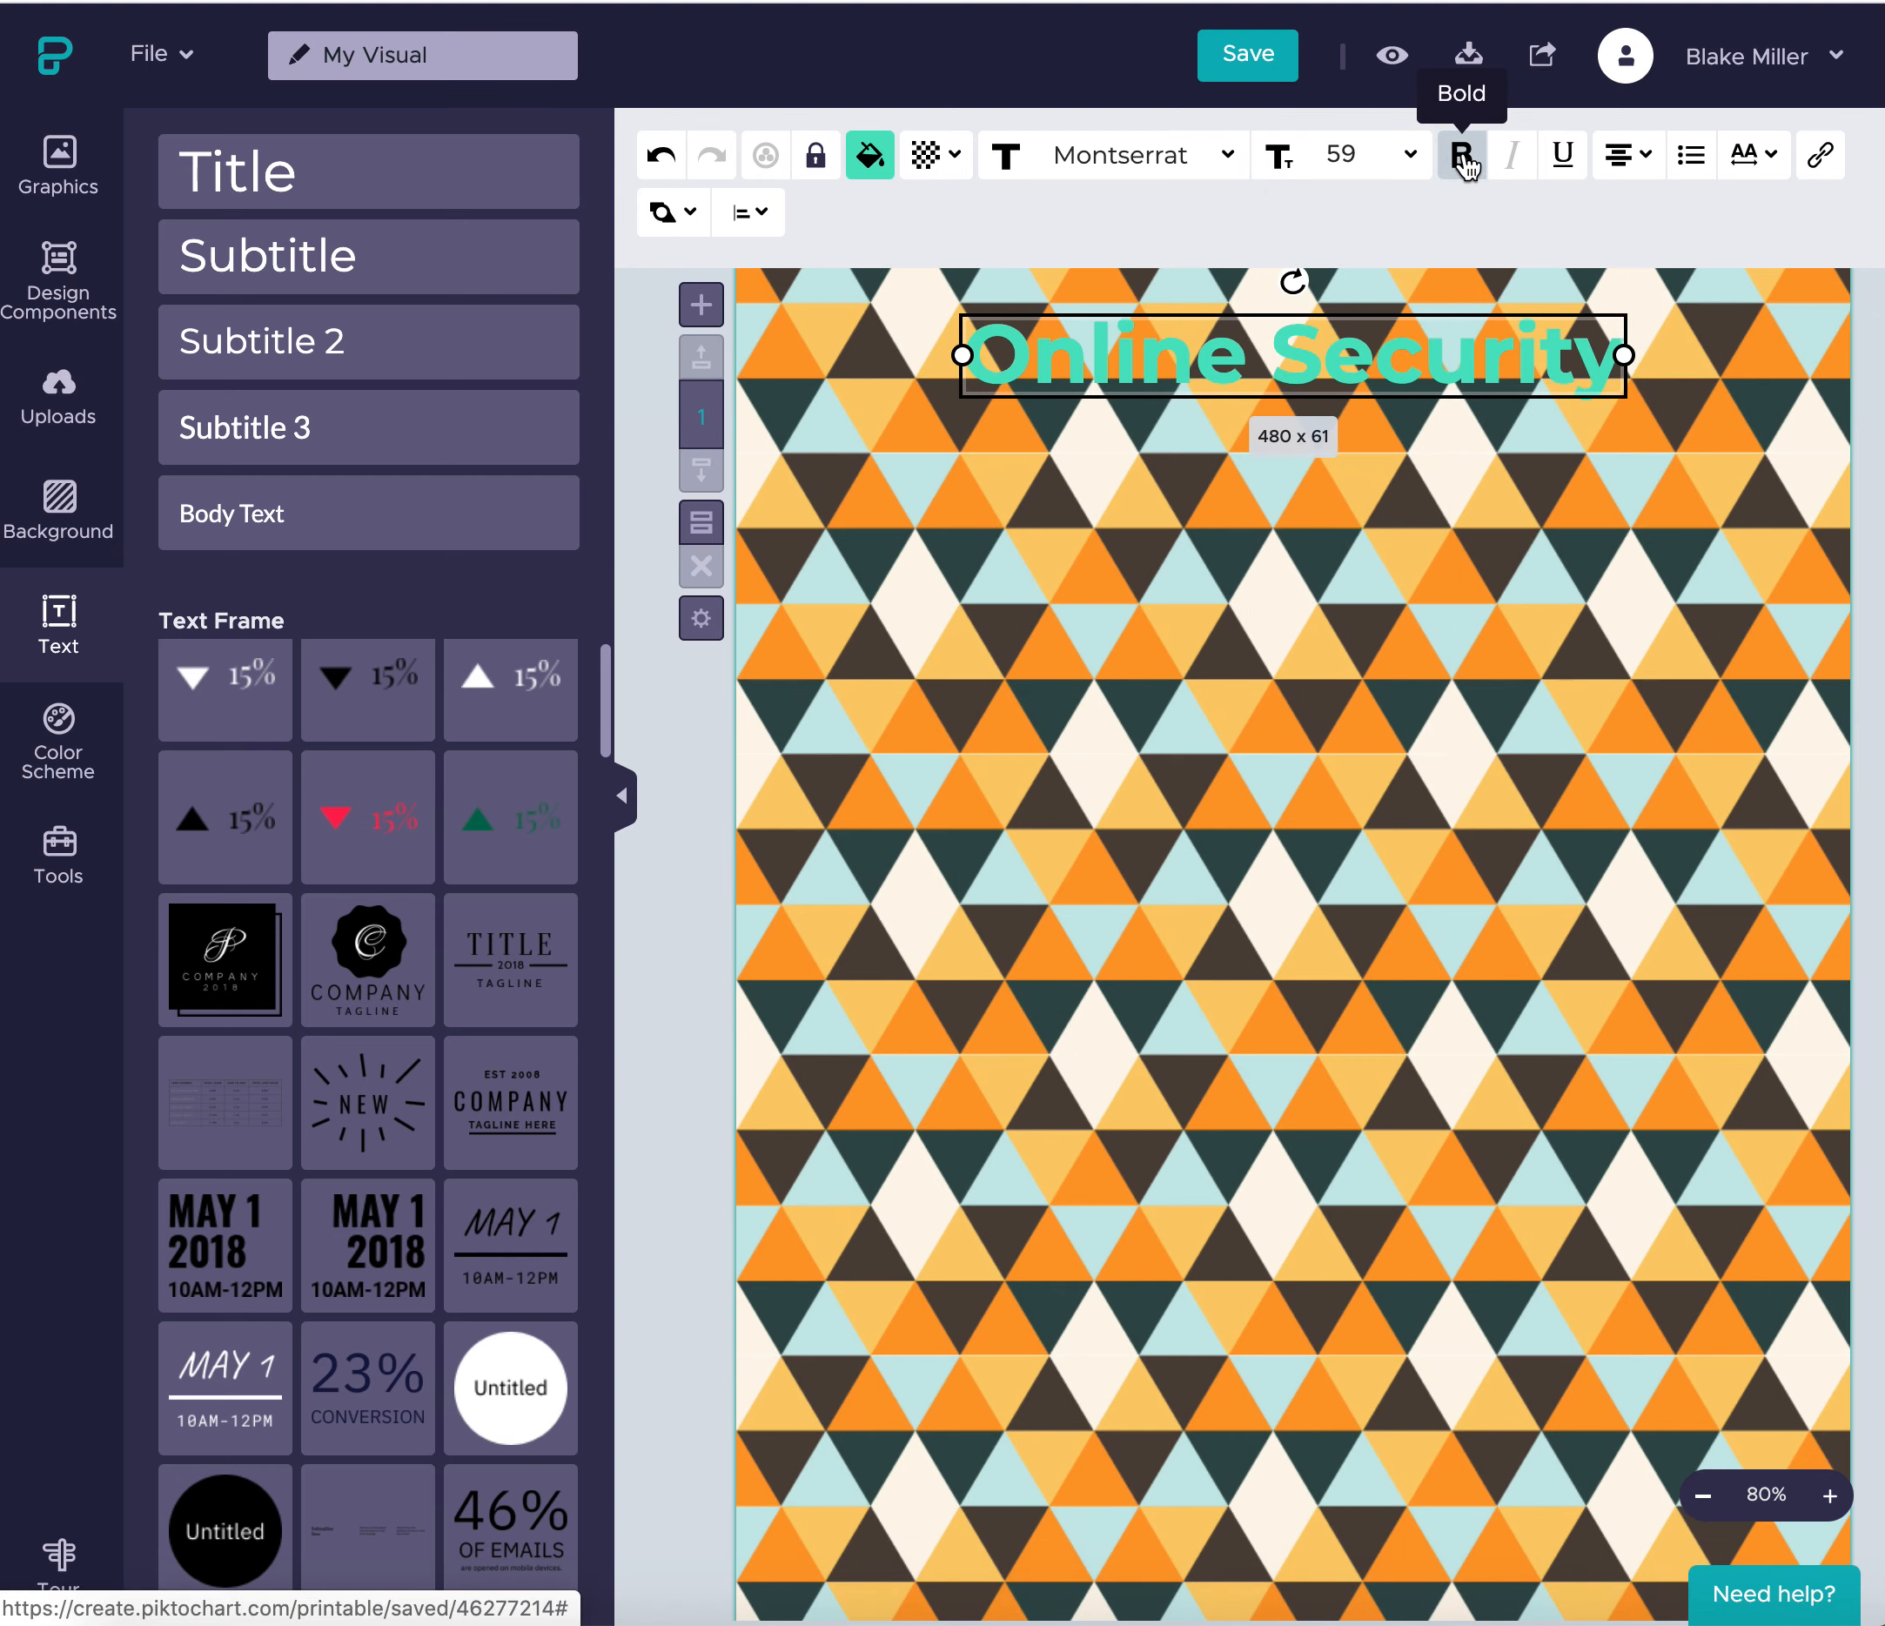
# - Align the "Online Security" title text to the right within its box
pyautogui.click(1626, 155)
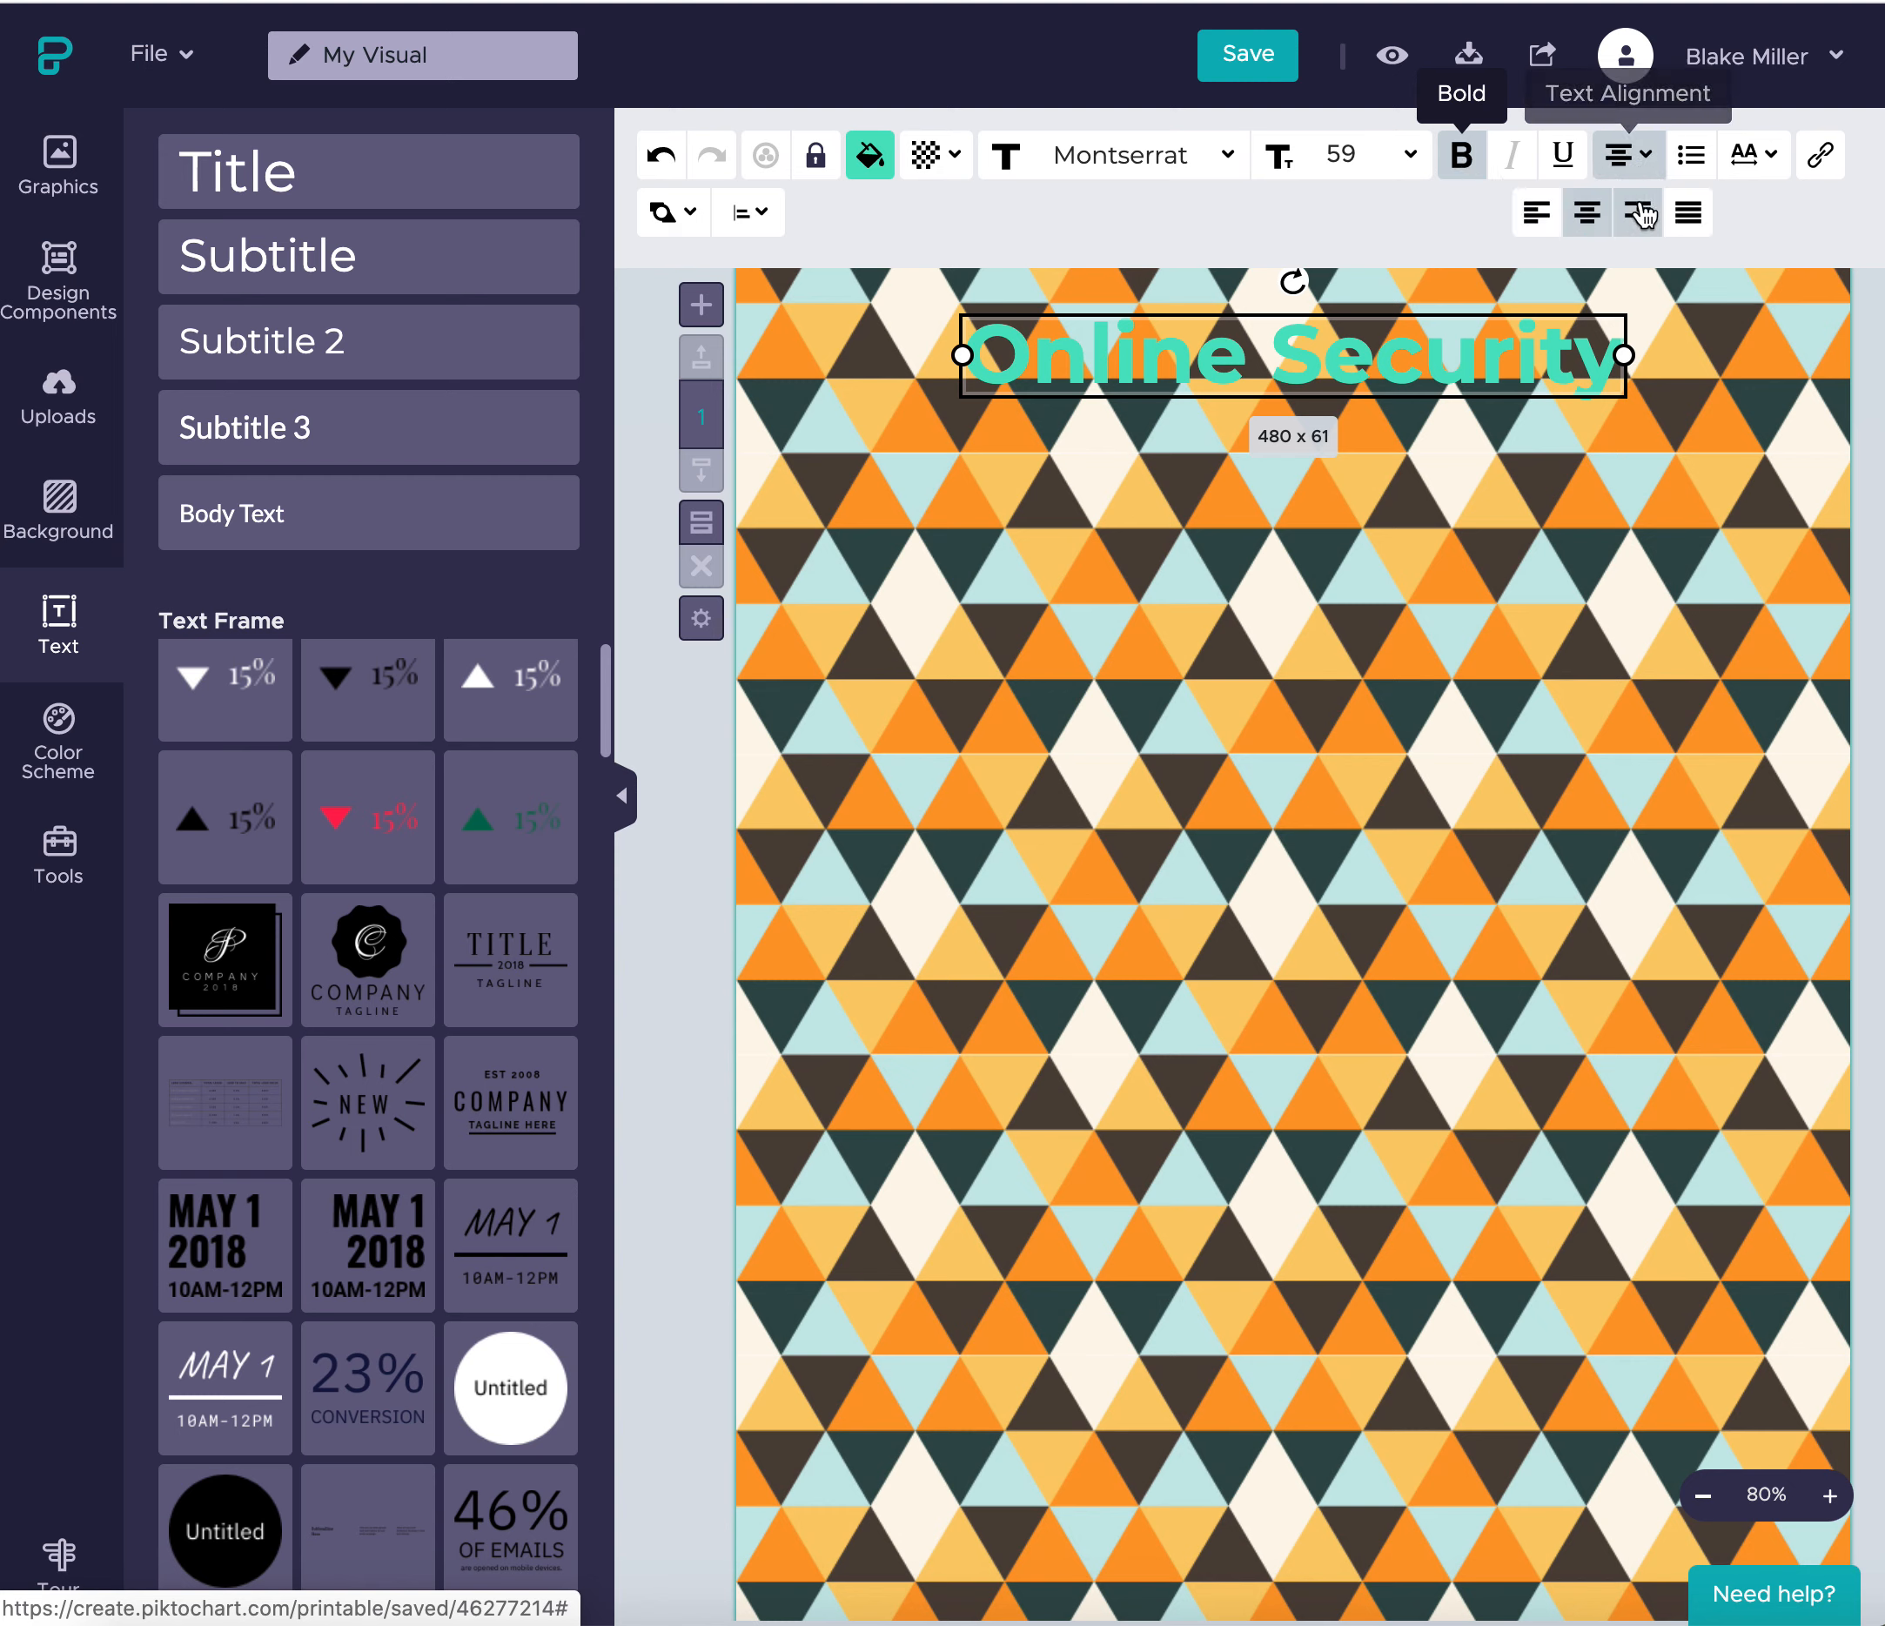
pyautogui.click(1637, 212)
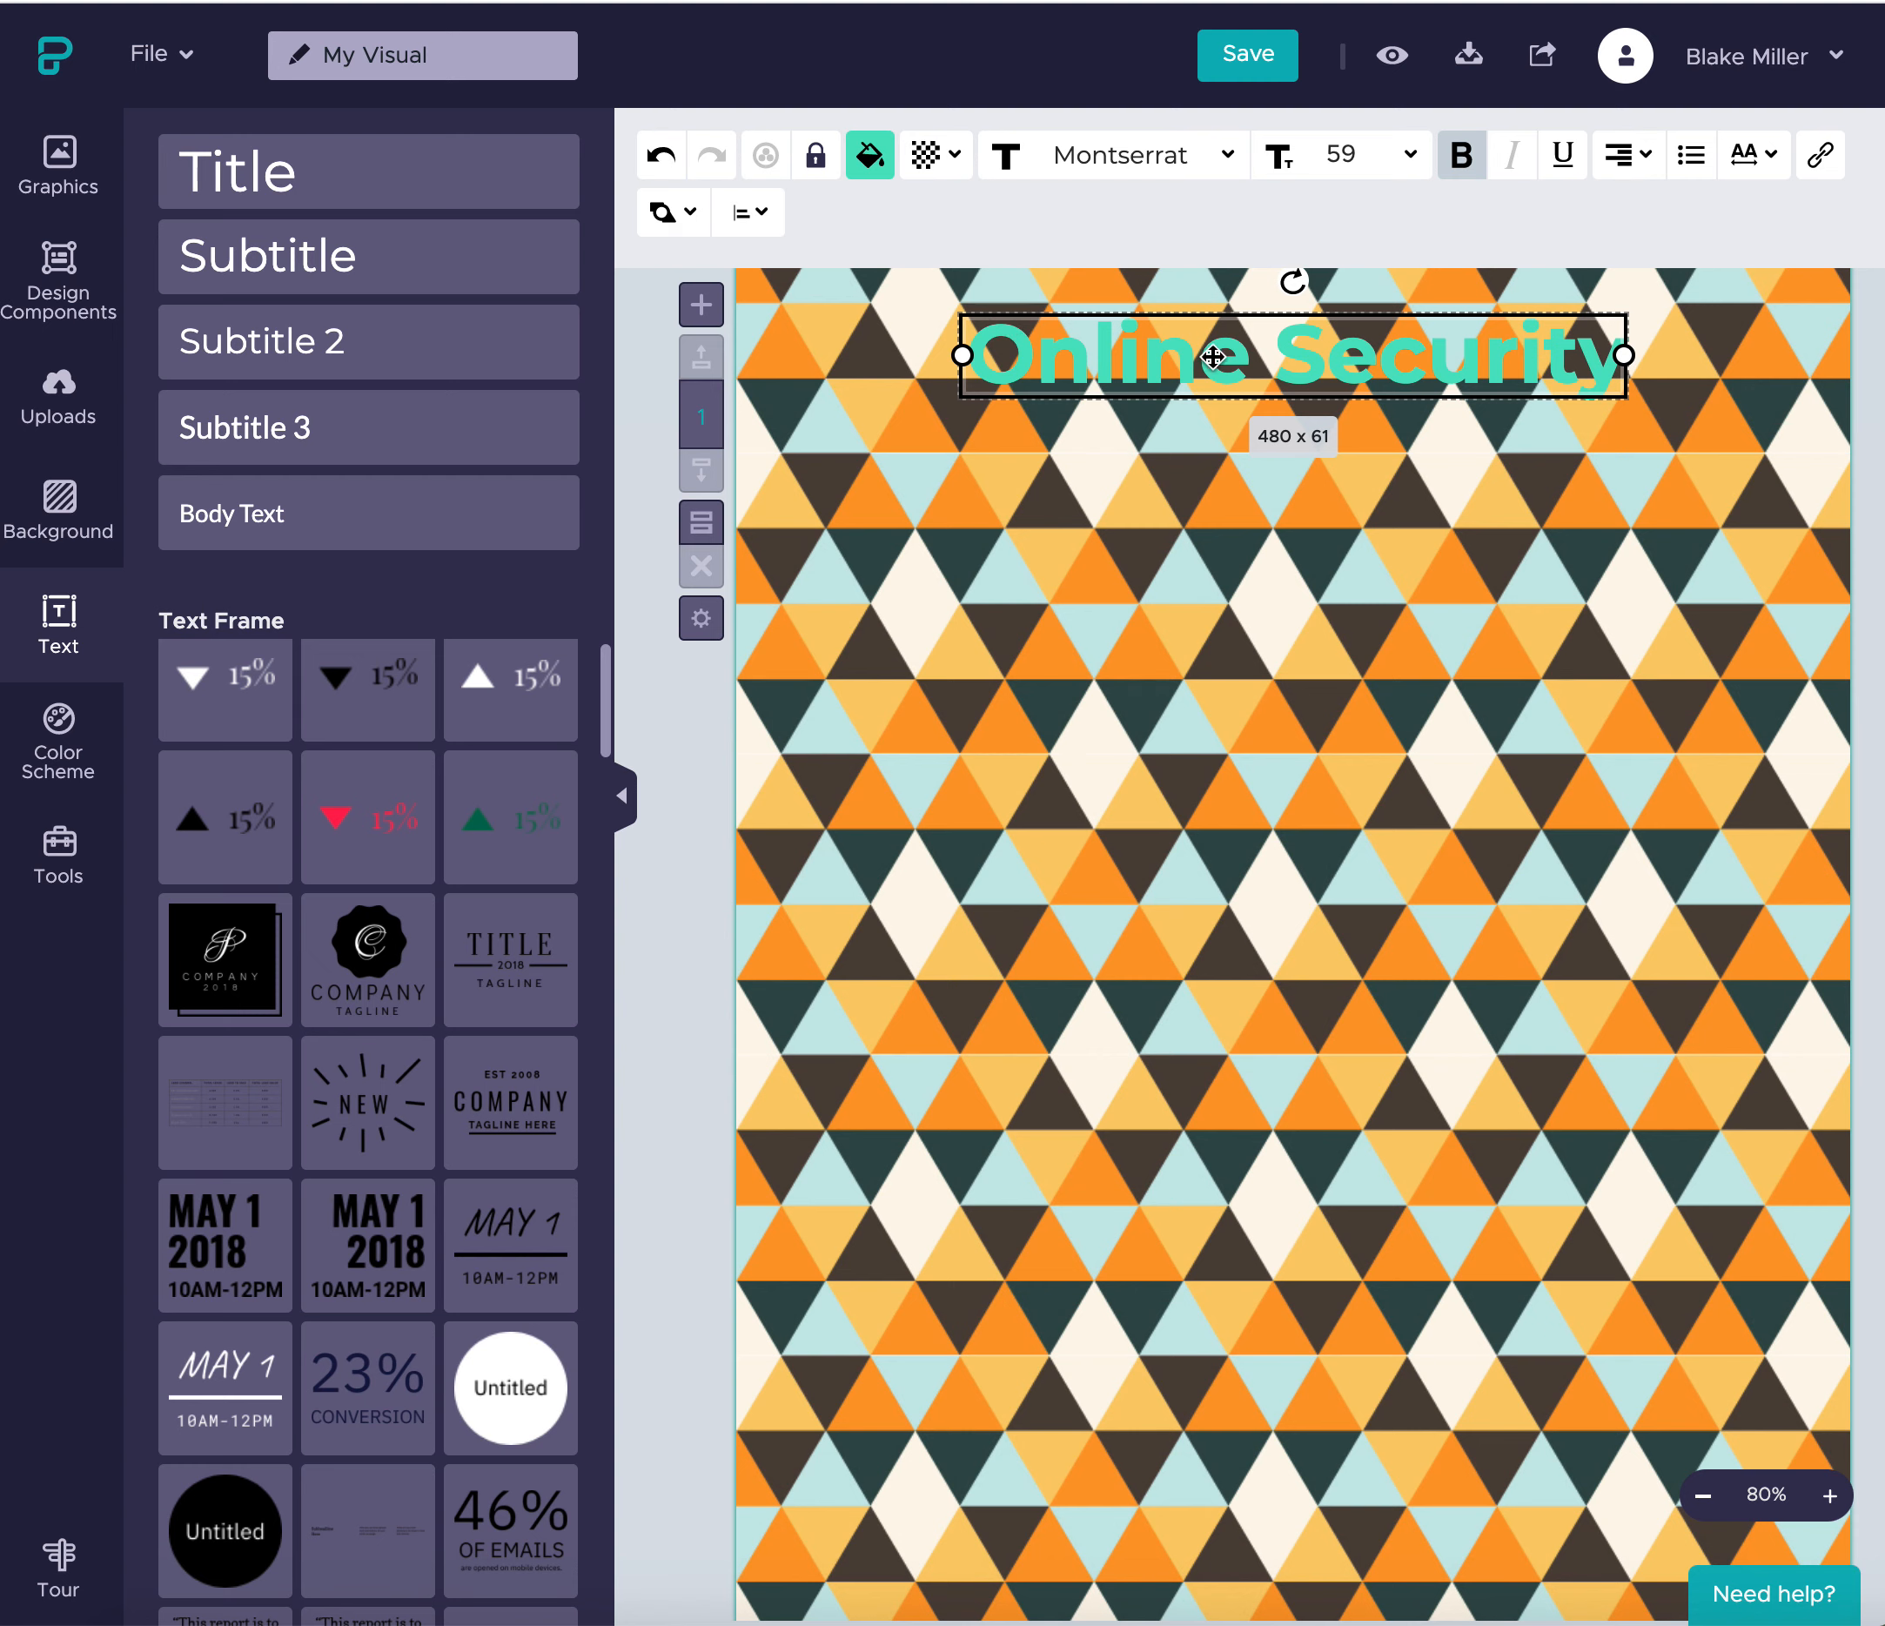
pyautogui.click(1258, 537)
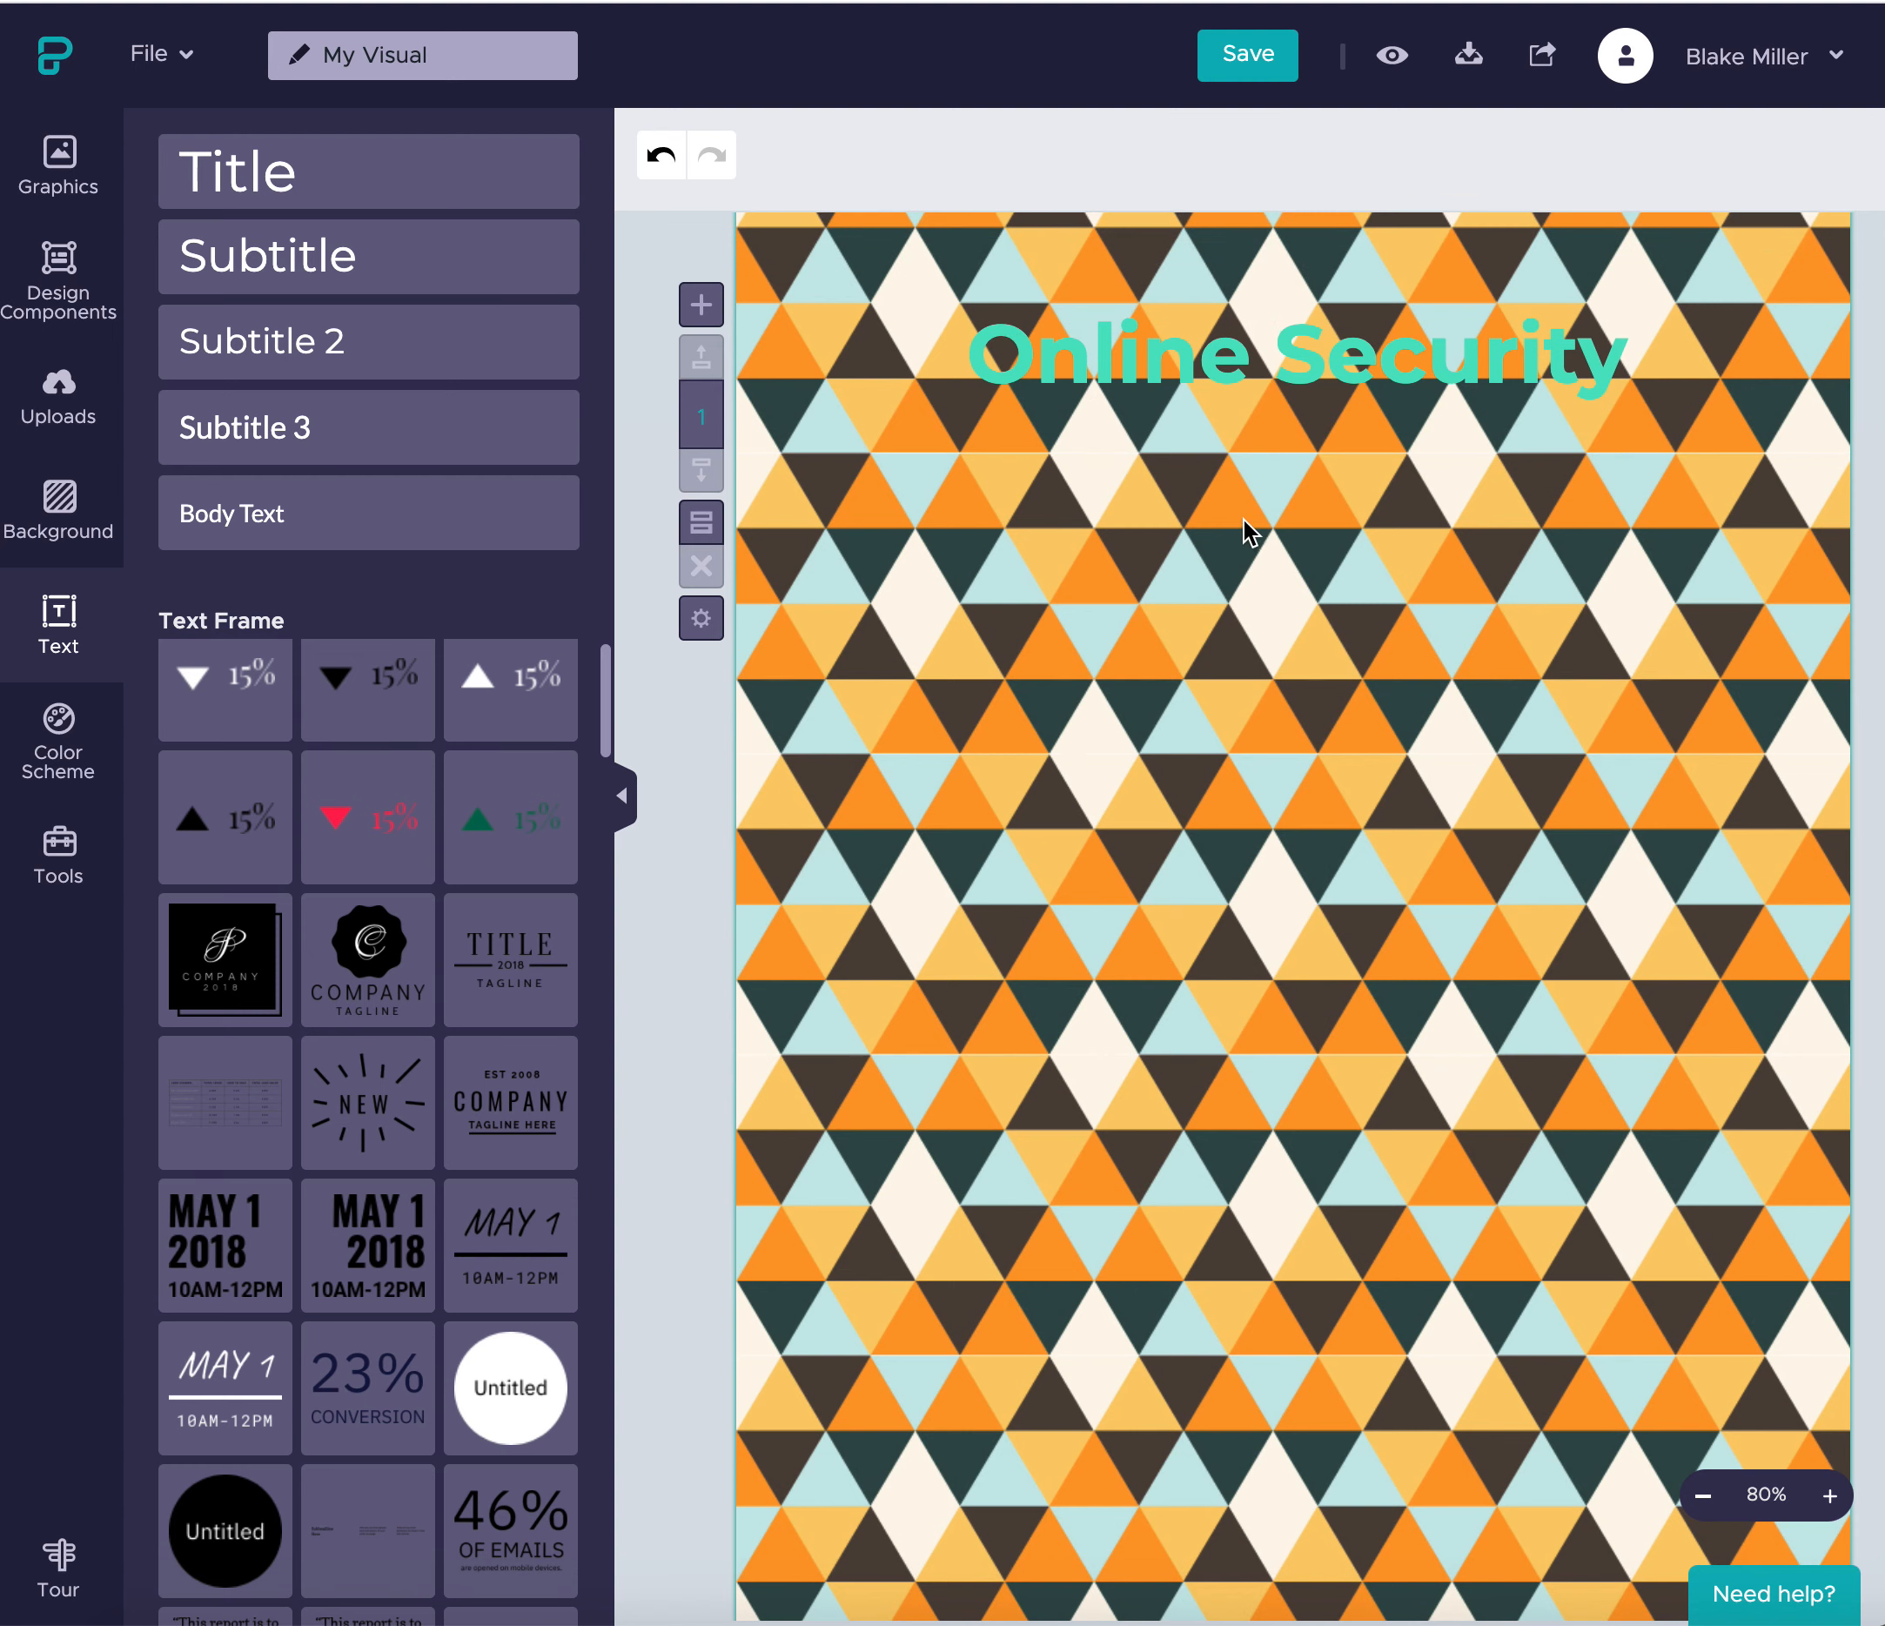
pyautogui.click(1189, 366)
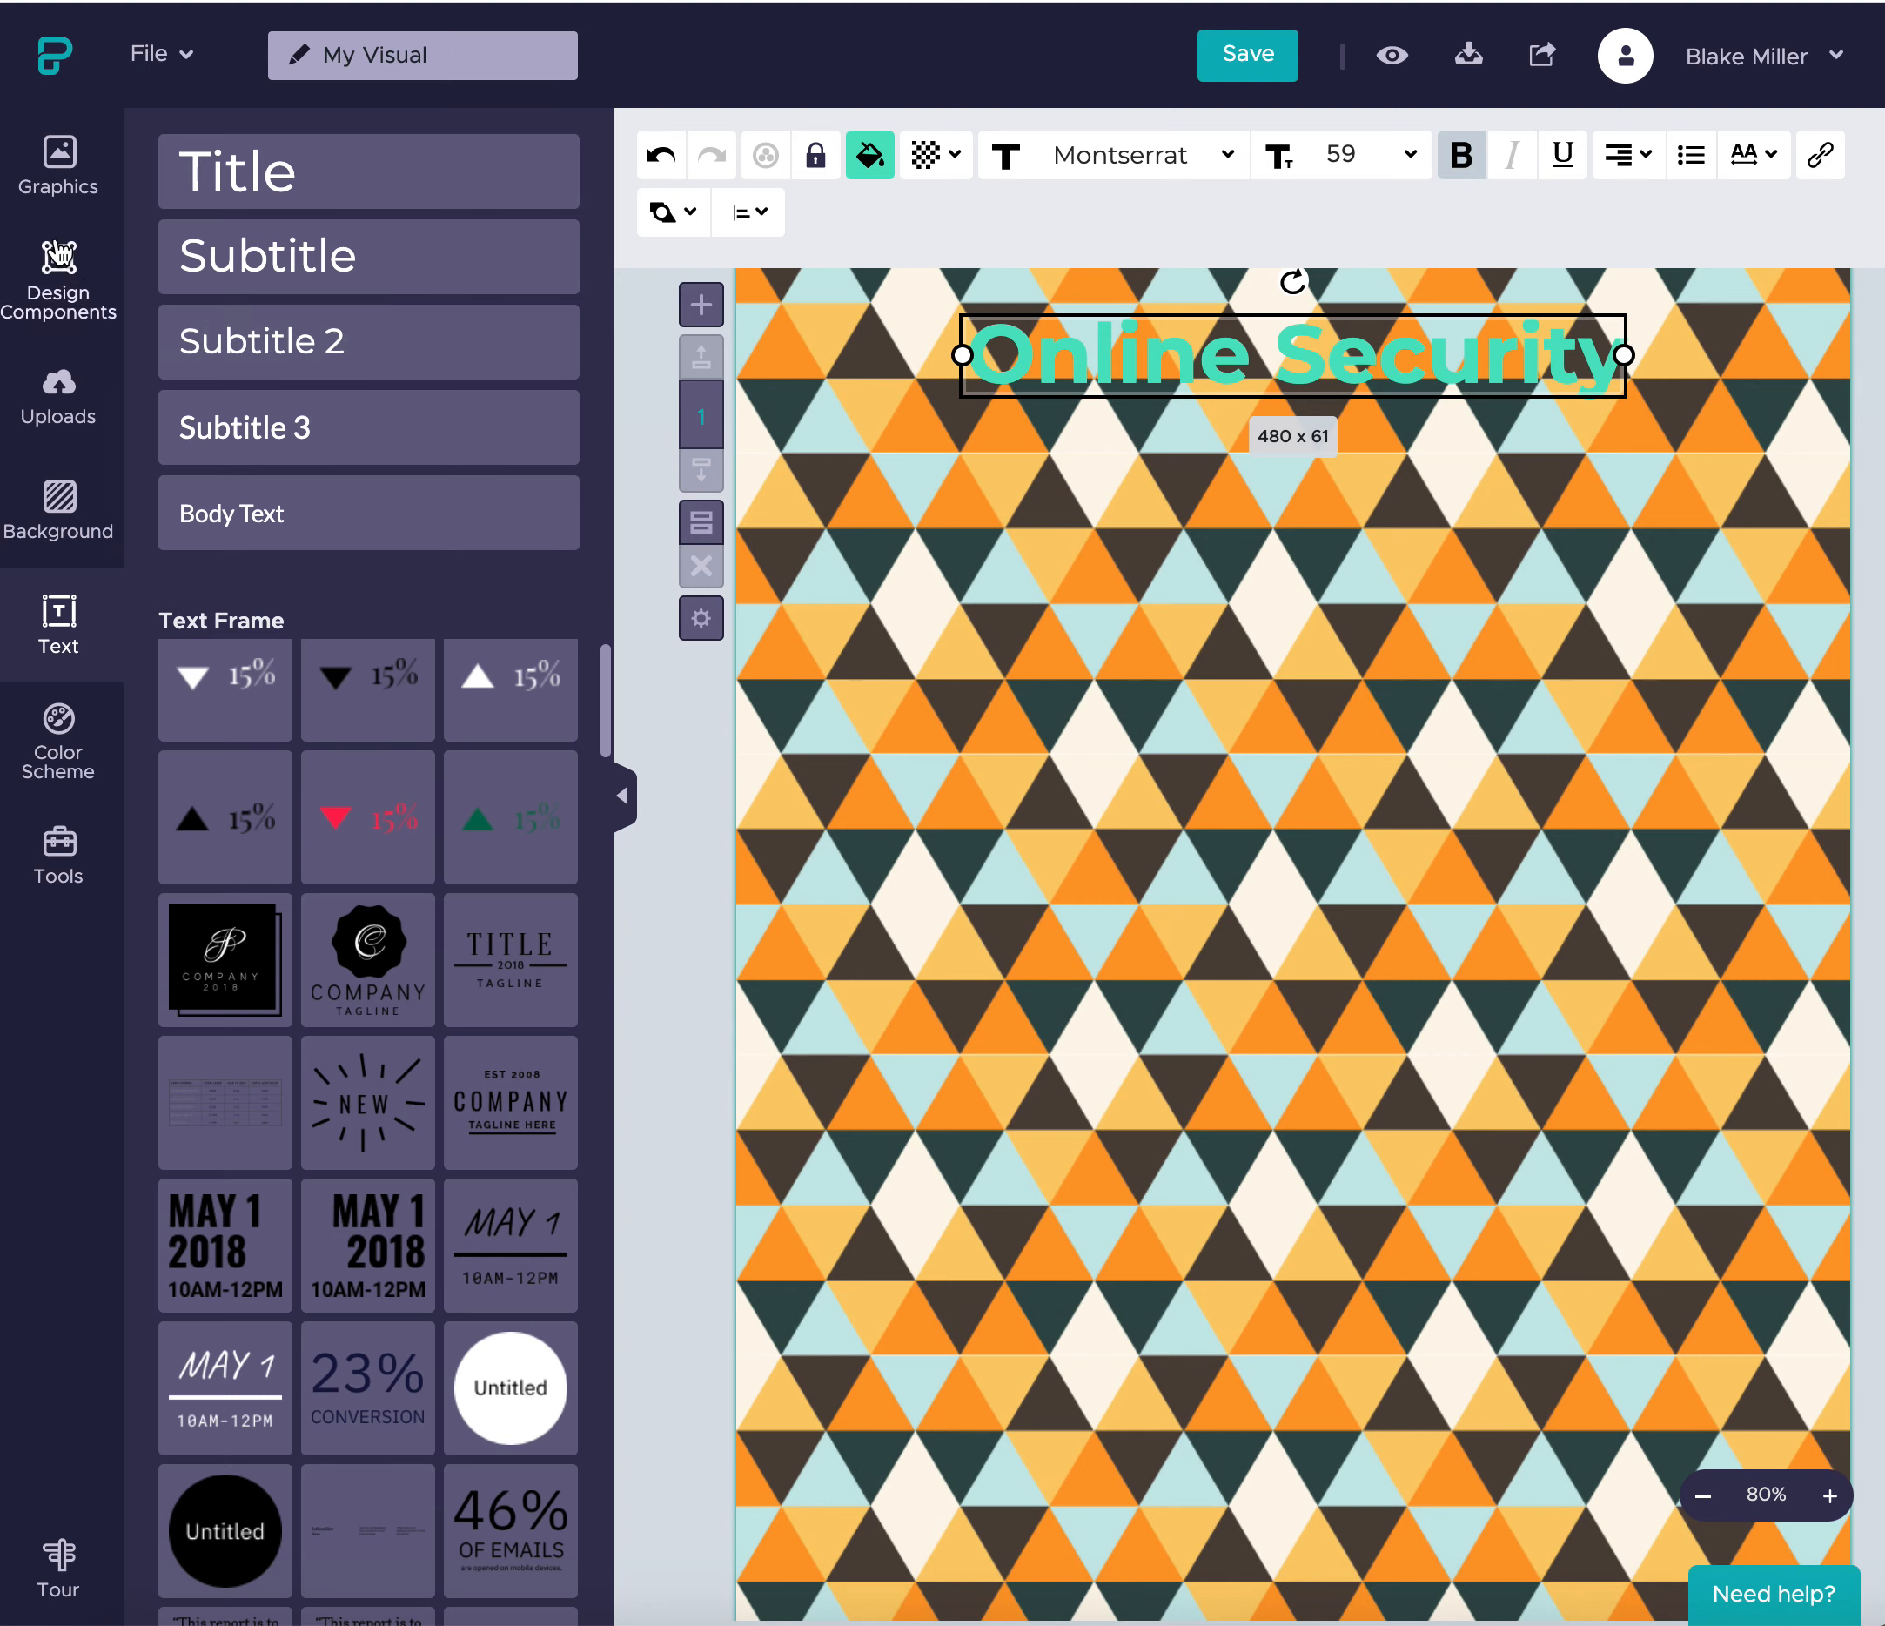
# - Browse the shapes and icons library, looking through its categories and the icons in the General category
pyautogui.click(55, 198)
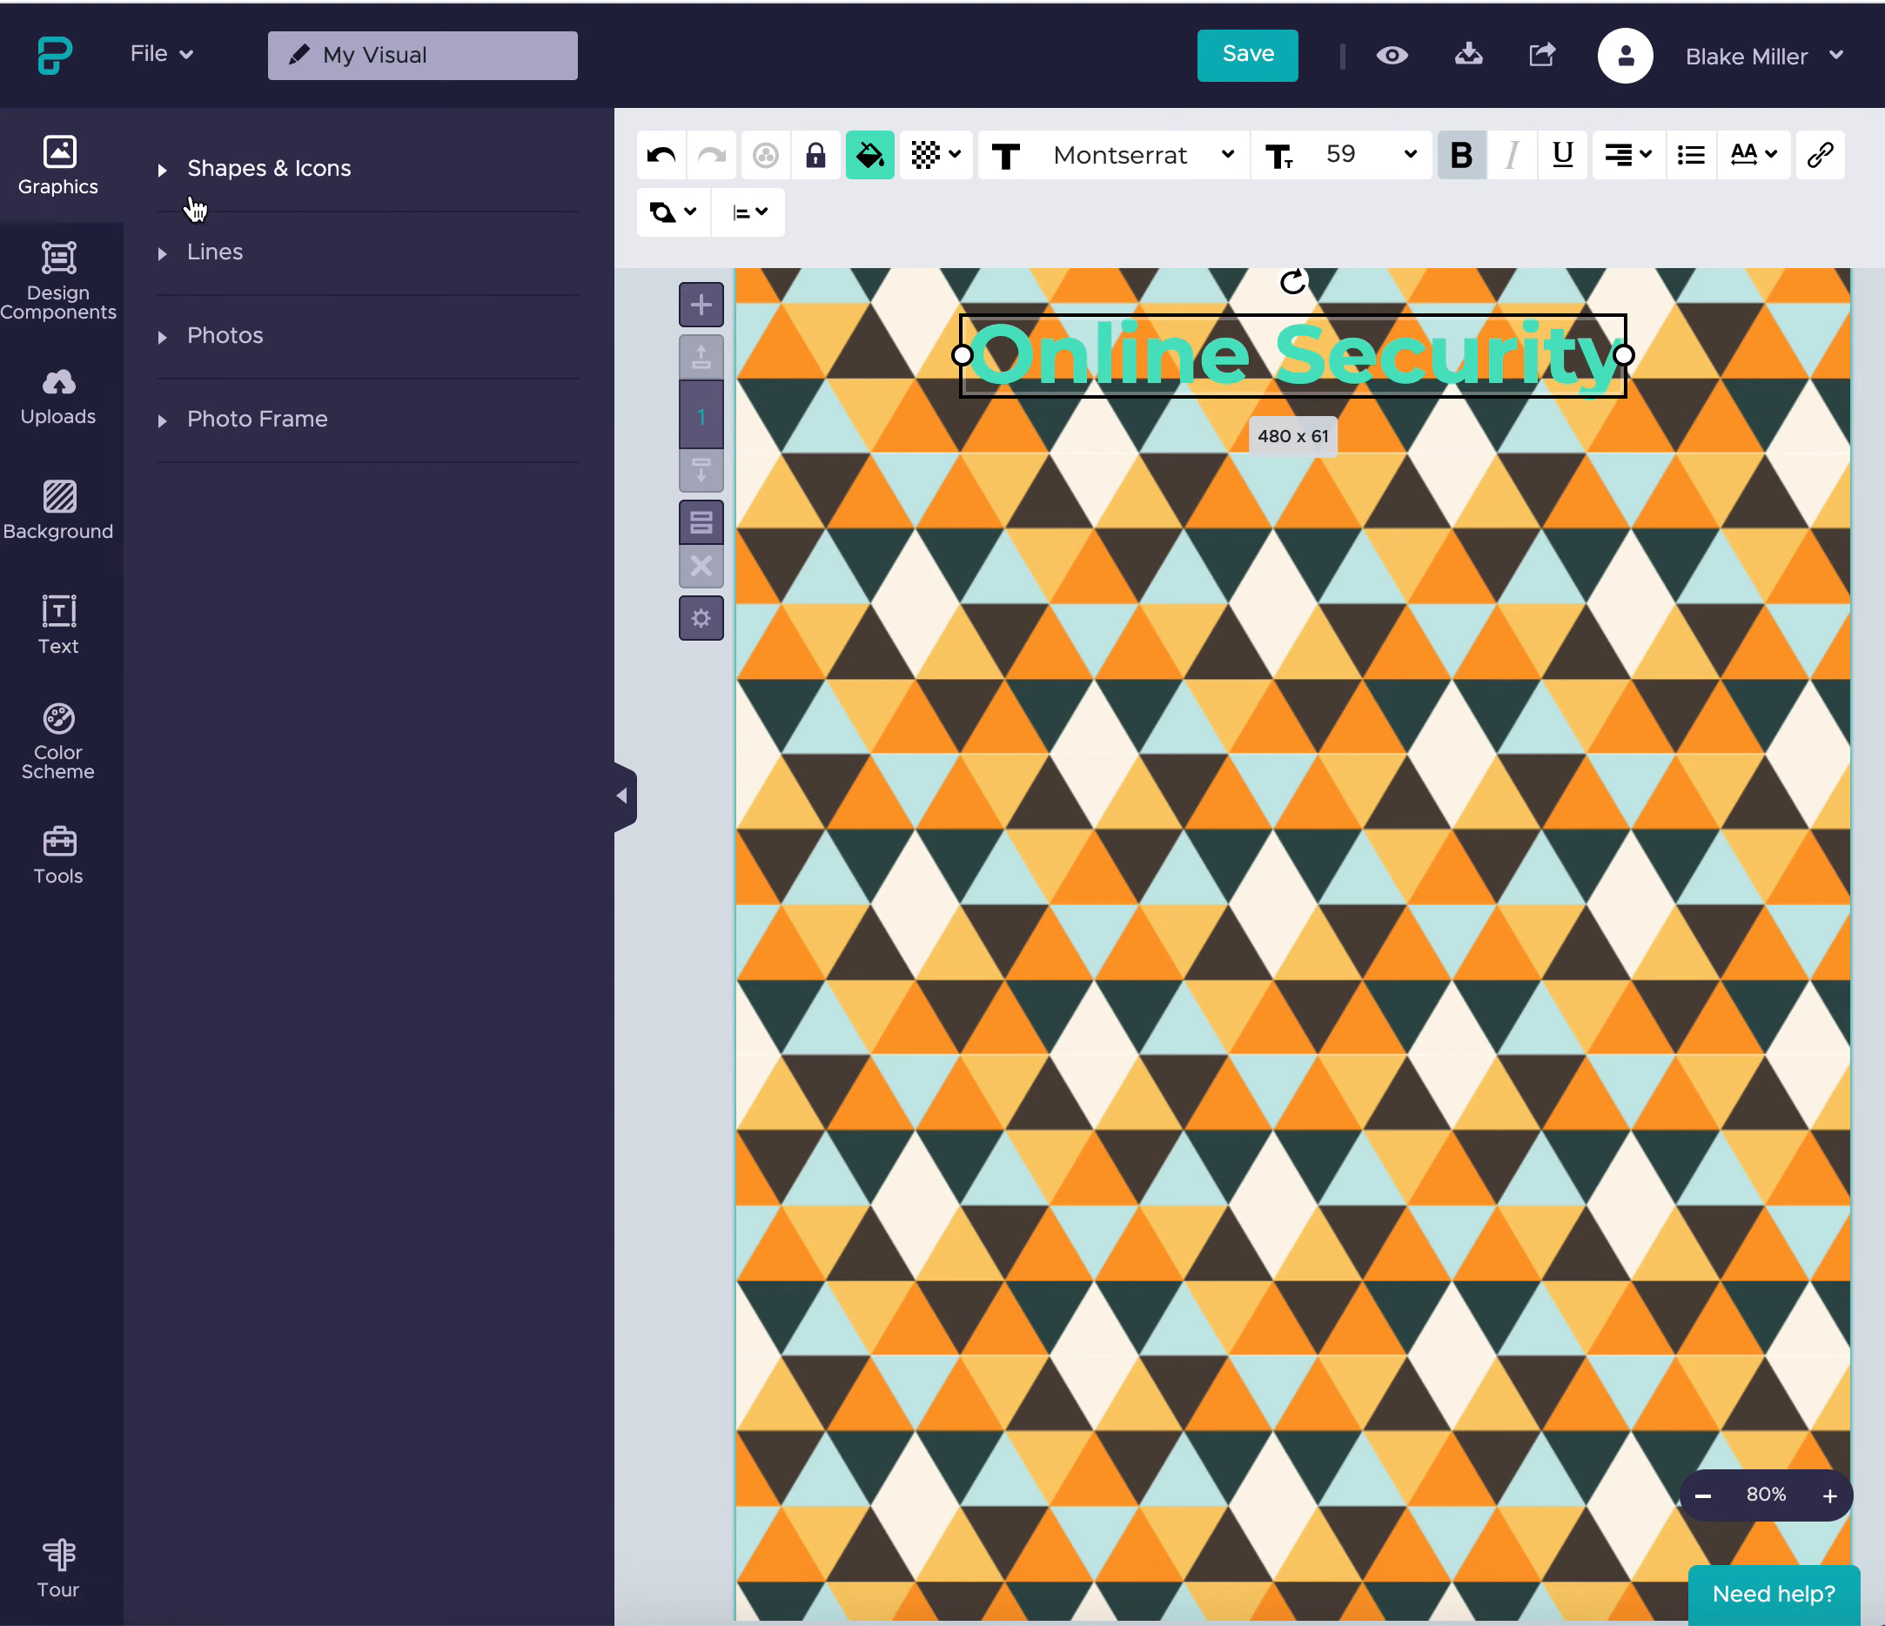
pyautogui.click(190, 193)
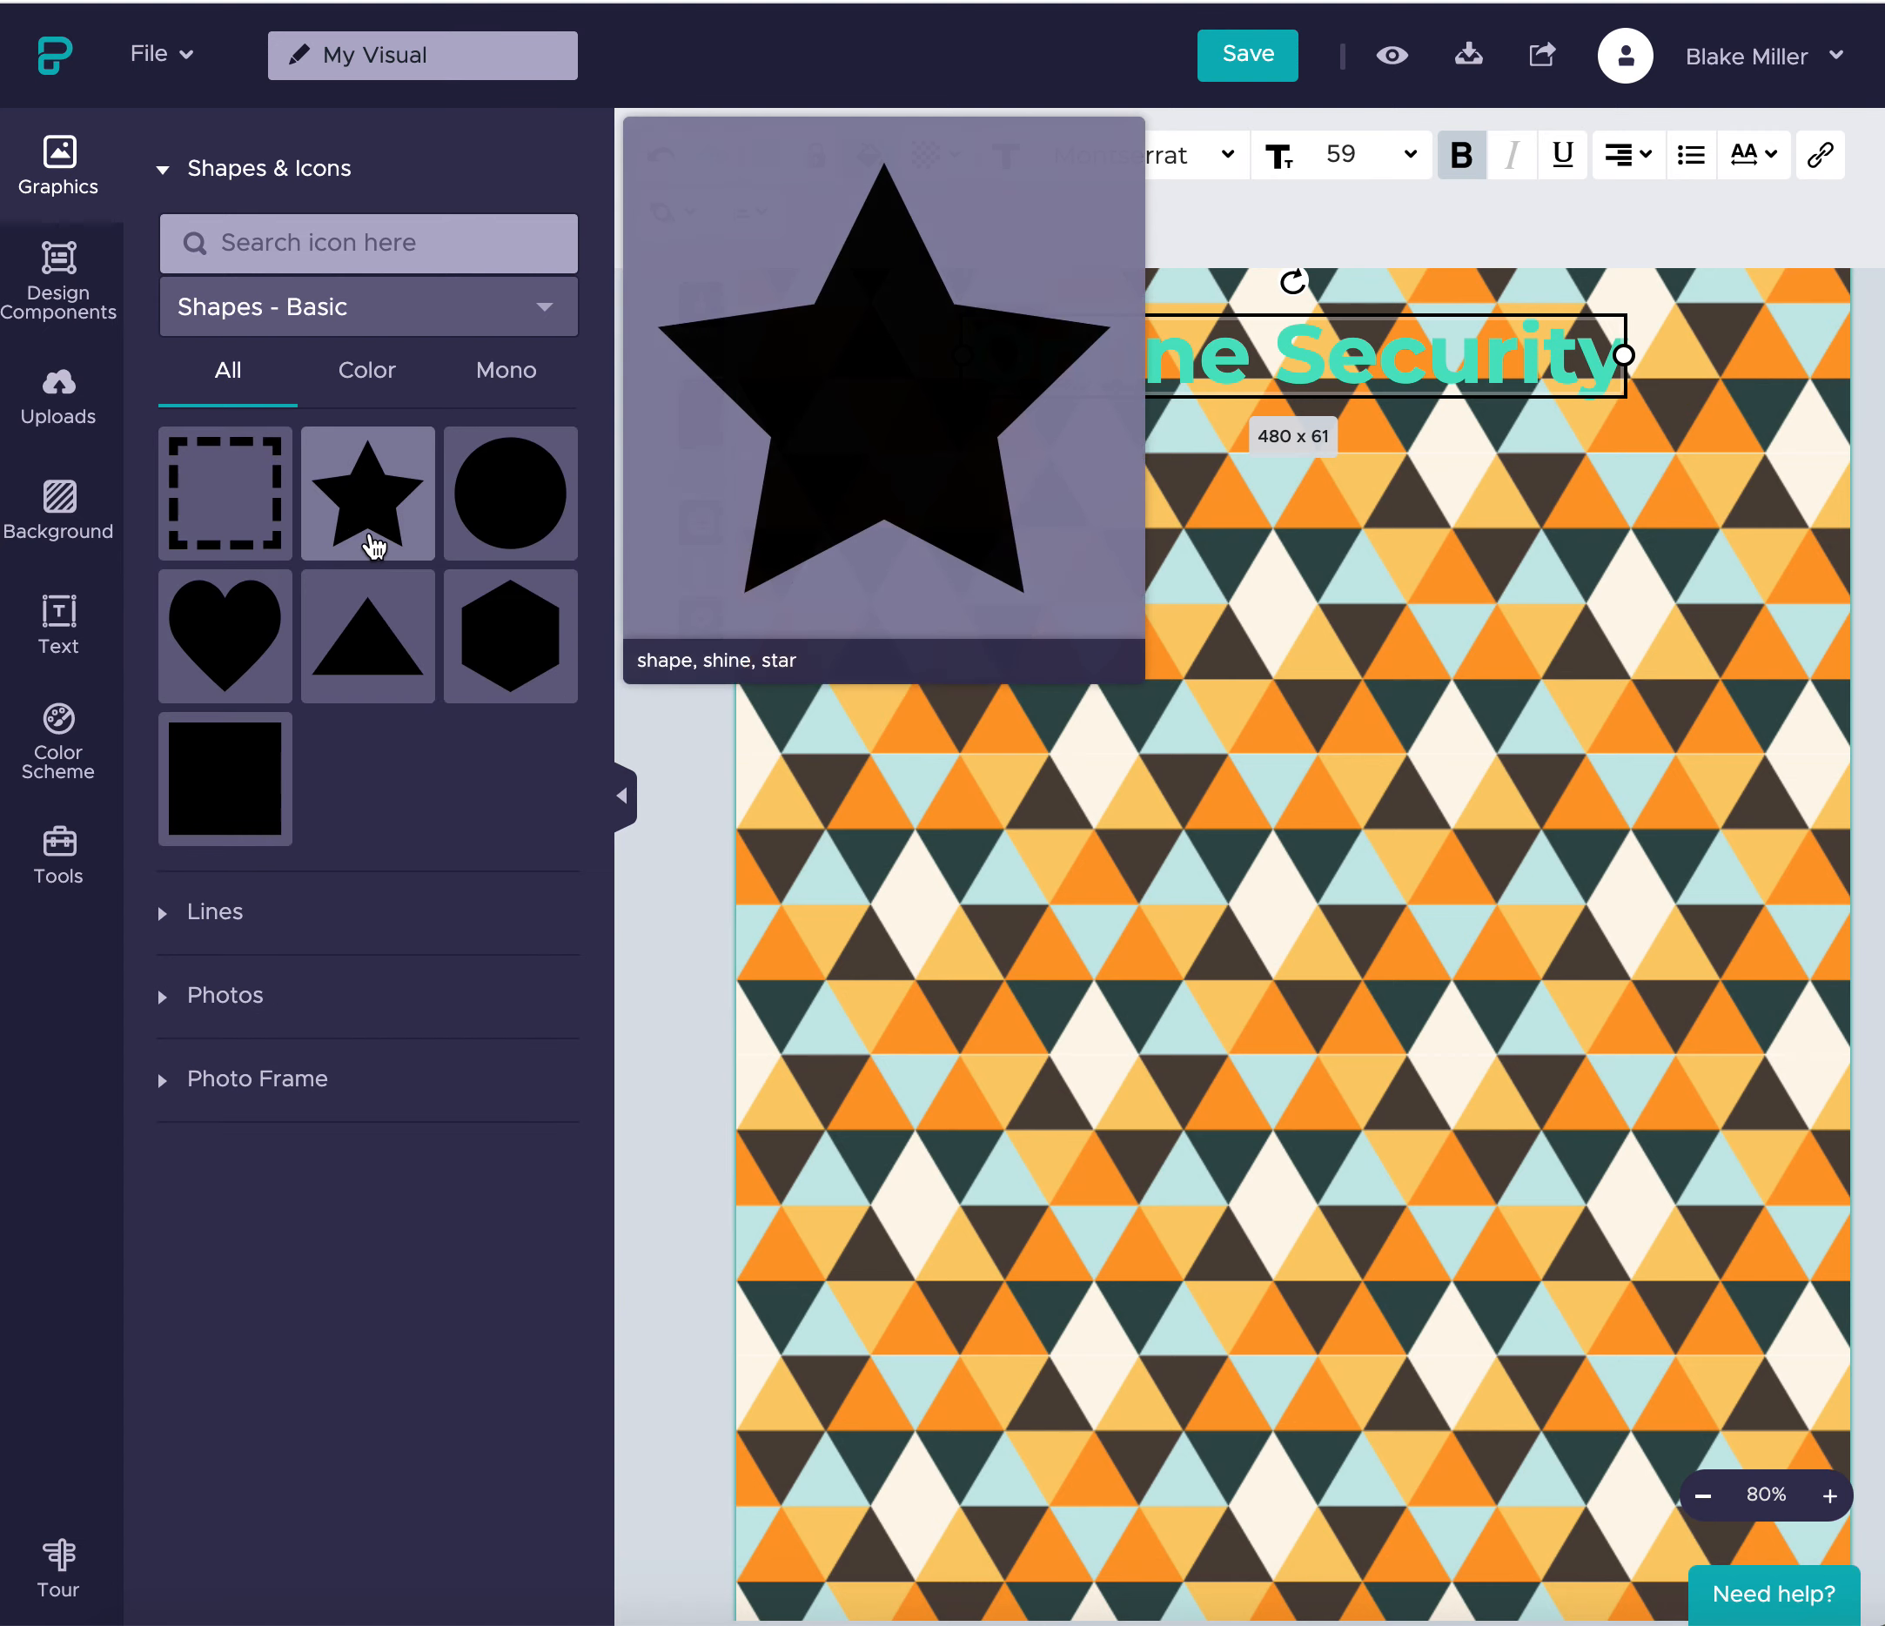
pyautogui.click(566, 324)
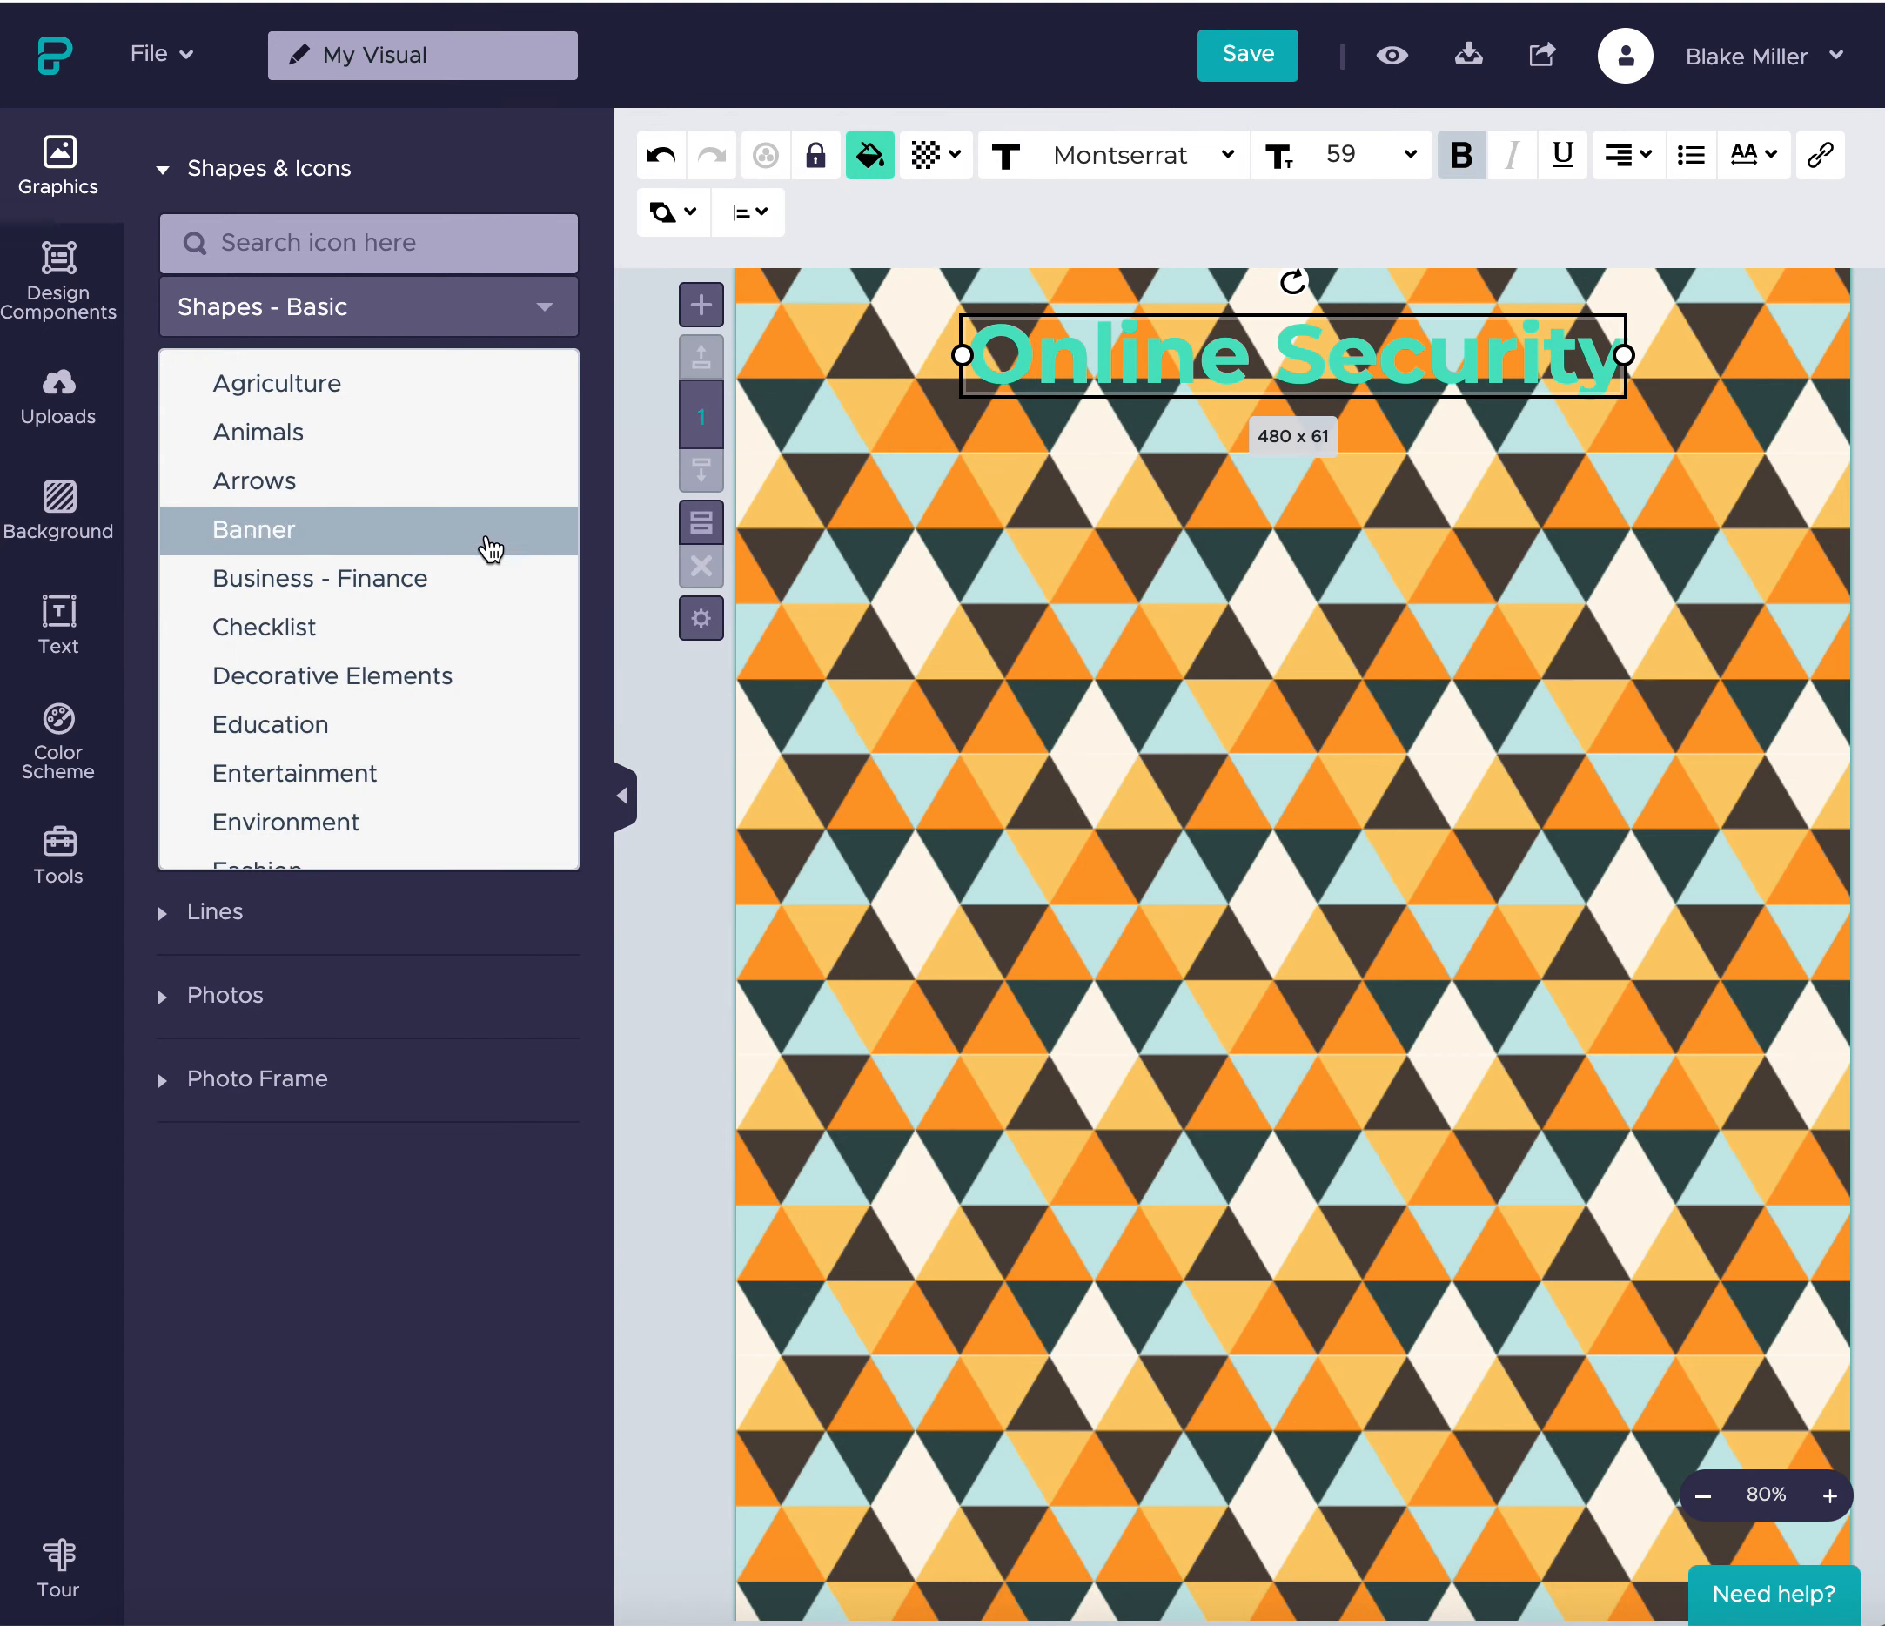
pyautogui.scroll(-10, 475, 580)
pyautogui.scroll(-3, 475, 586)
pyautogui.scroll(5, 443, 560)
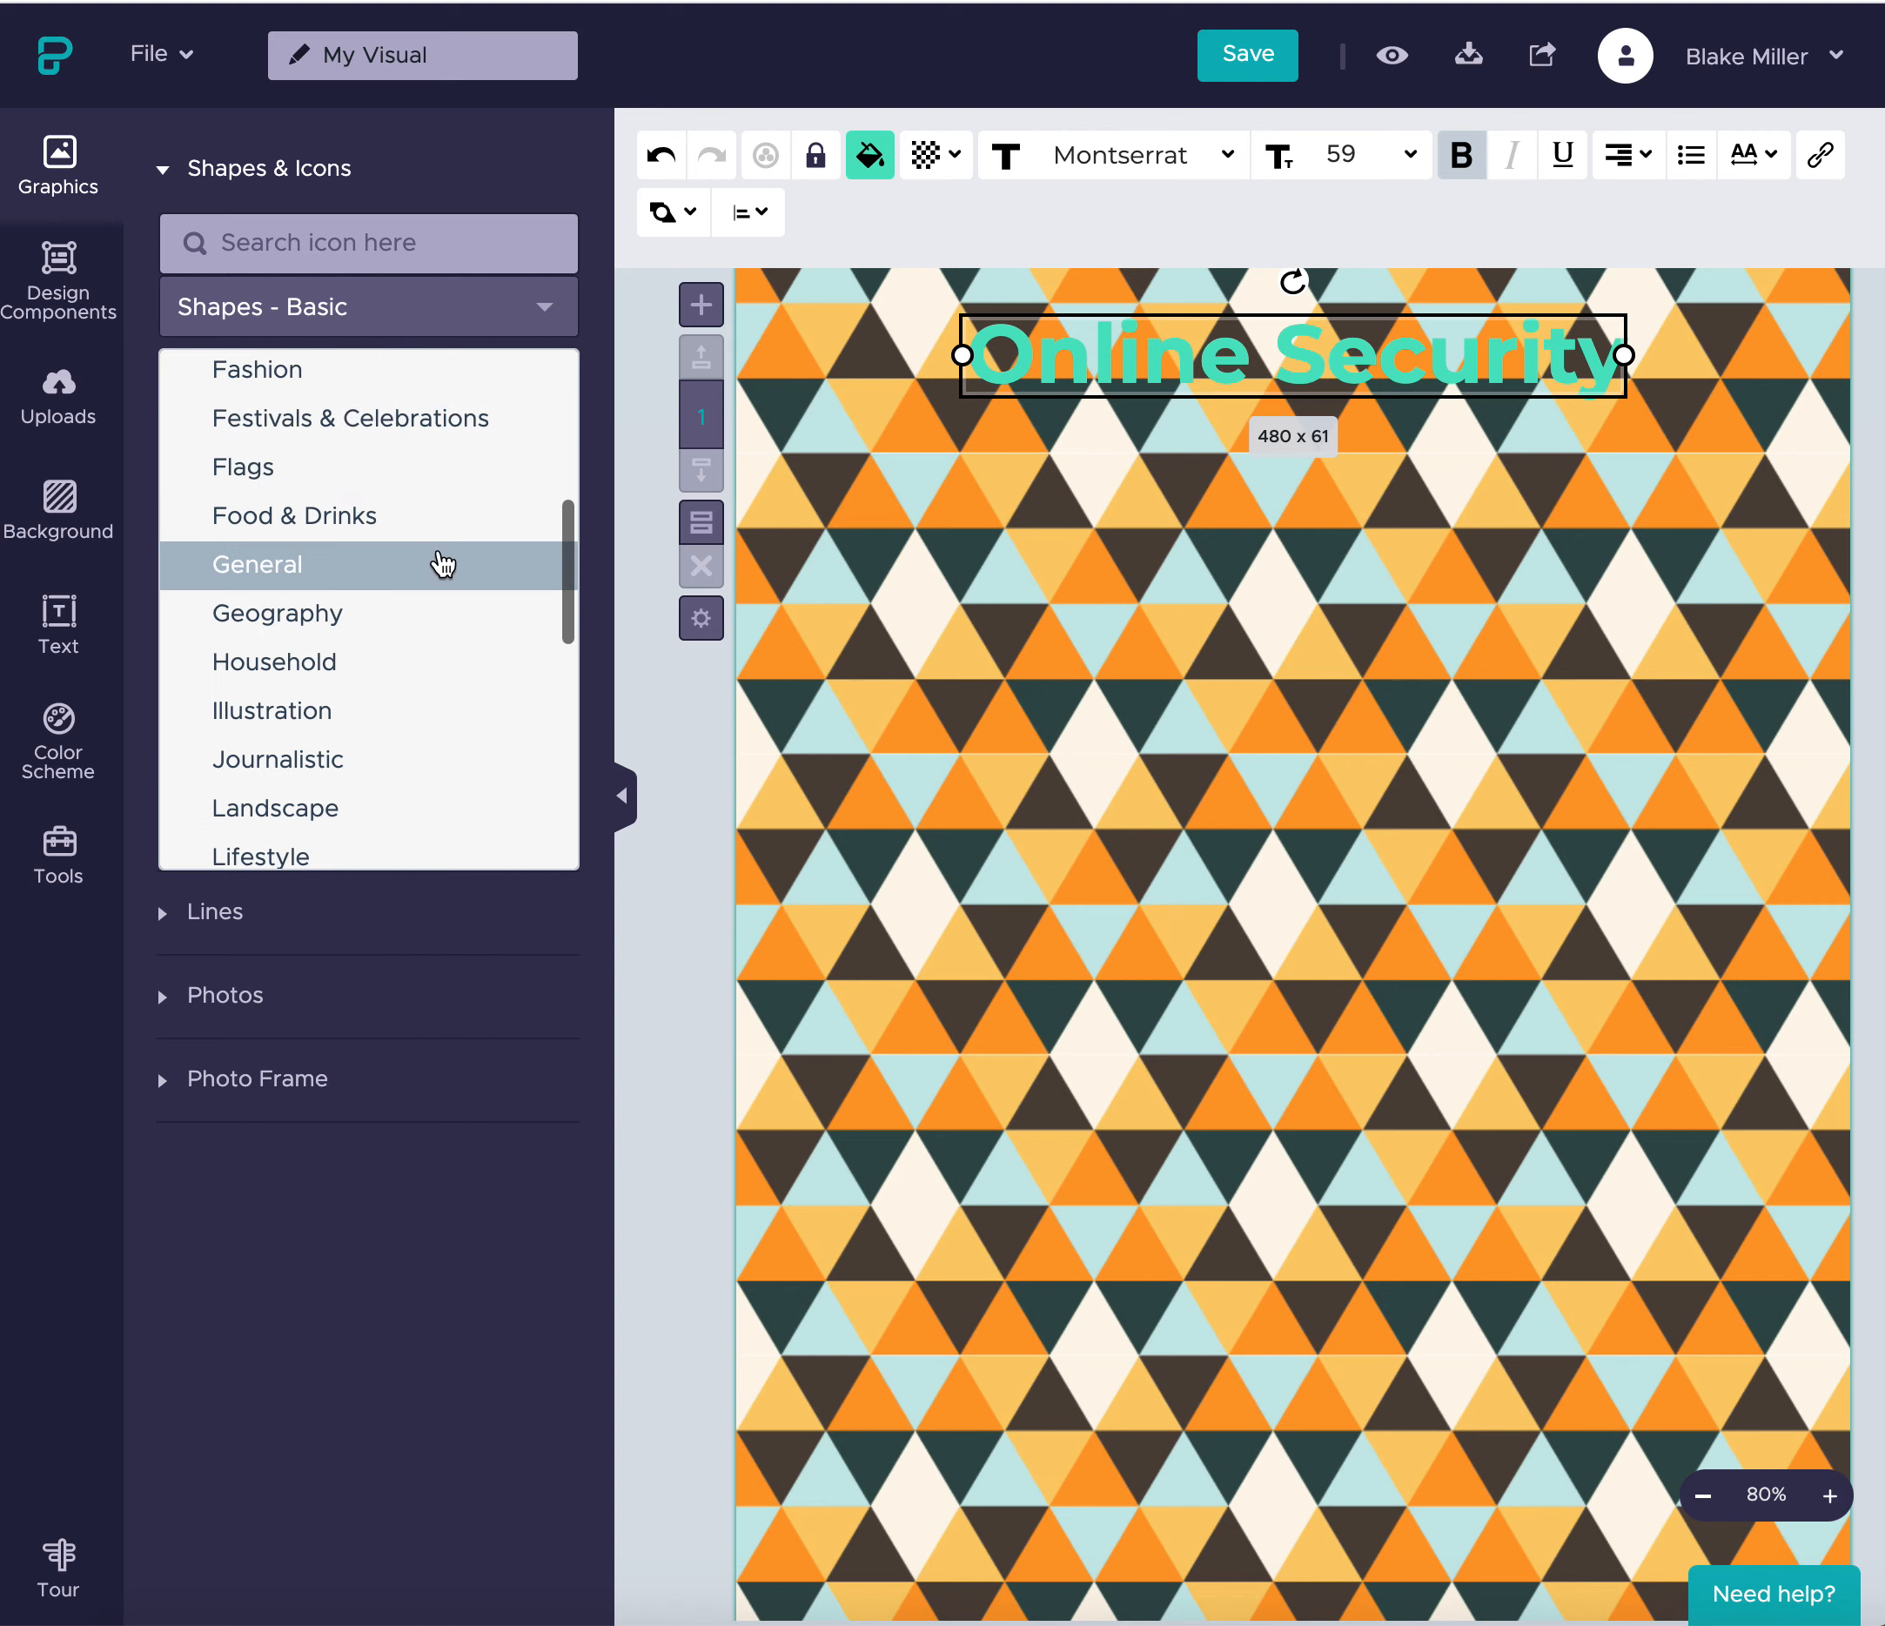
pyautogui.click(437, 560)
pyautogui.moveTo(398, 645)
pyautogui.scroll(-4, 399, 644)
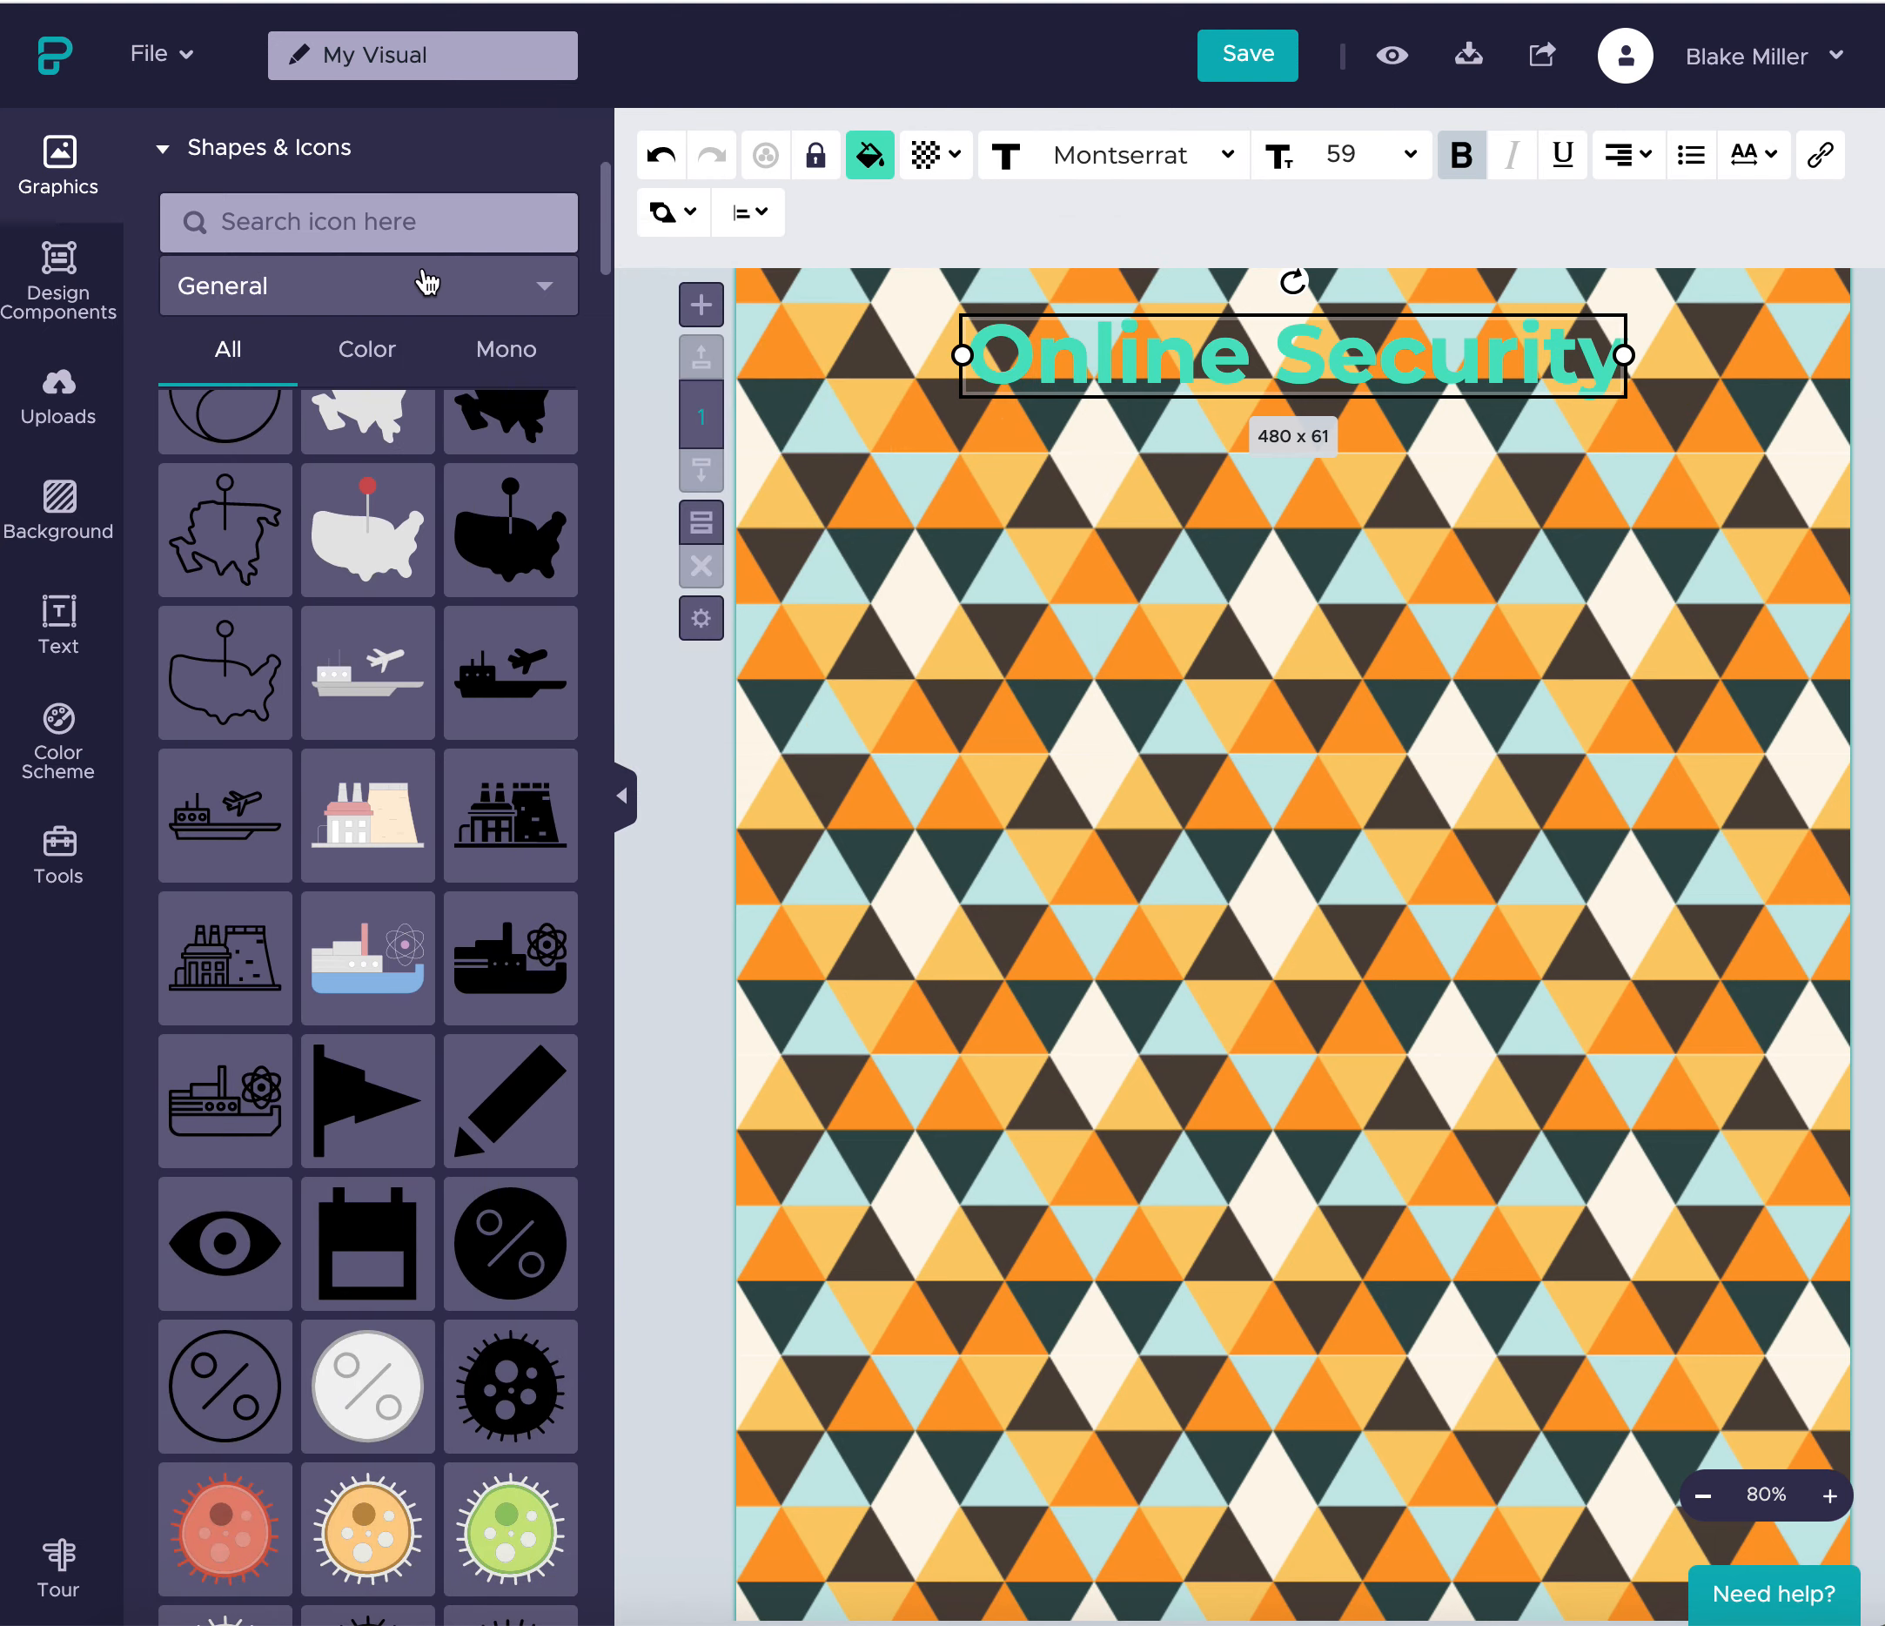
# - Browse the shapes and icons library through the Landscape and Shapes - Basic categories
pyautogui.click(421, 286)
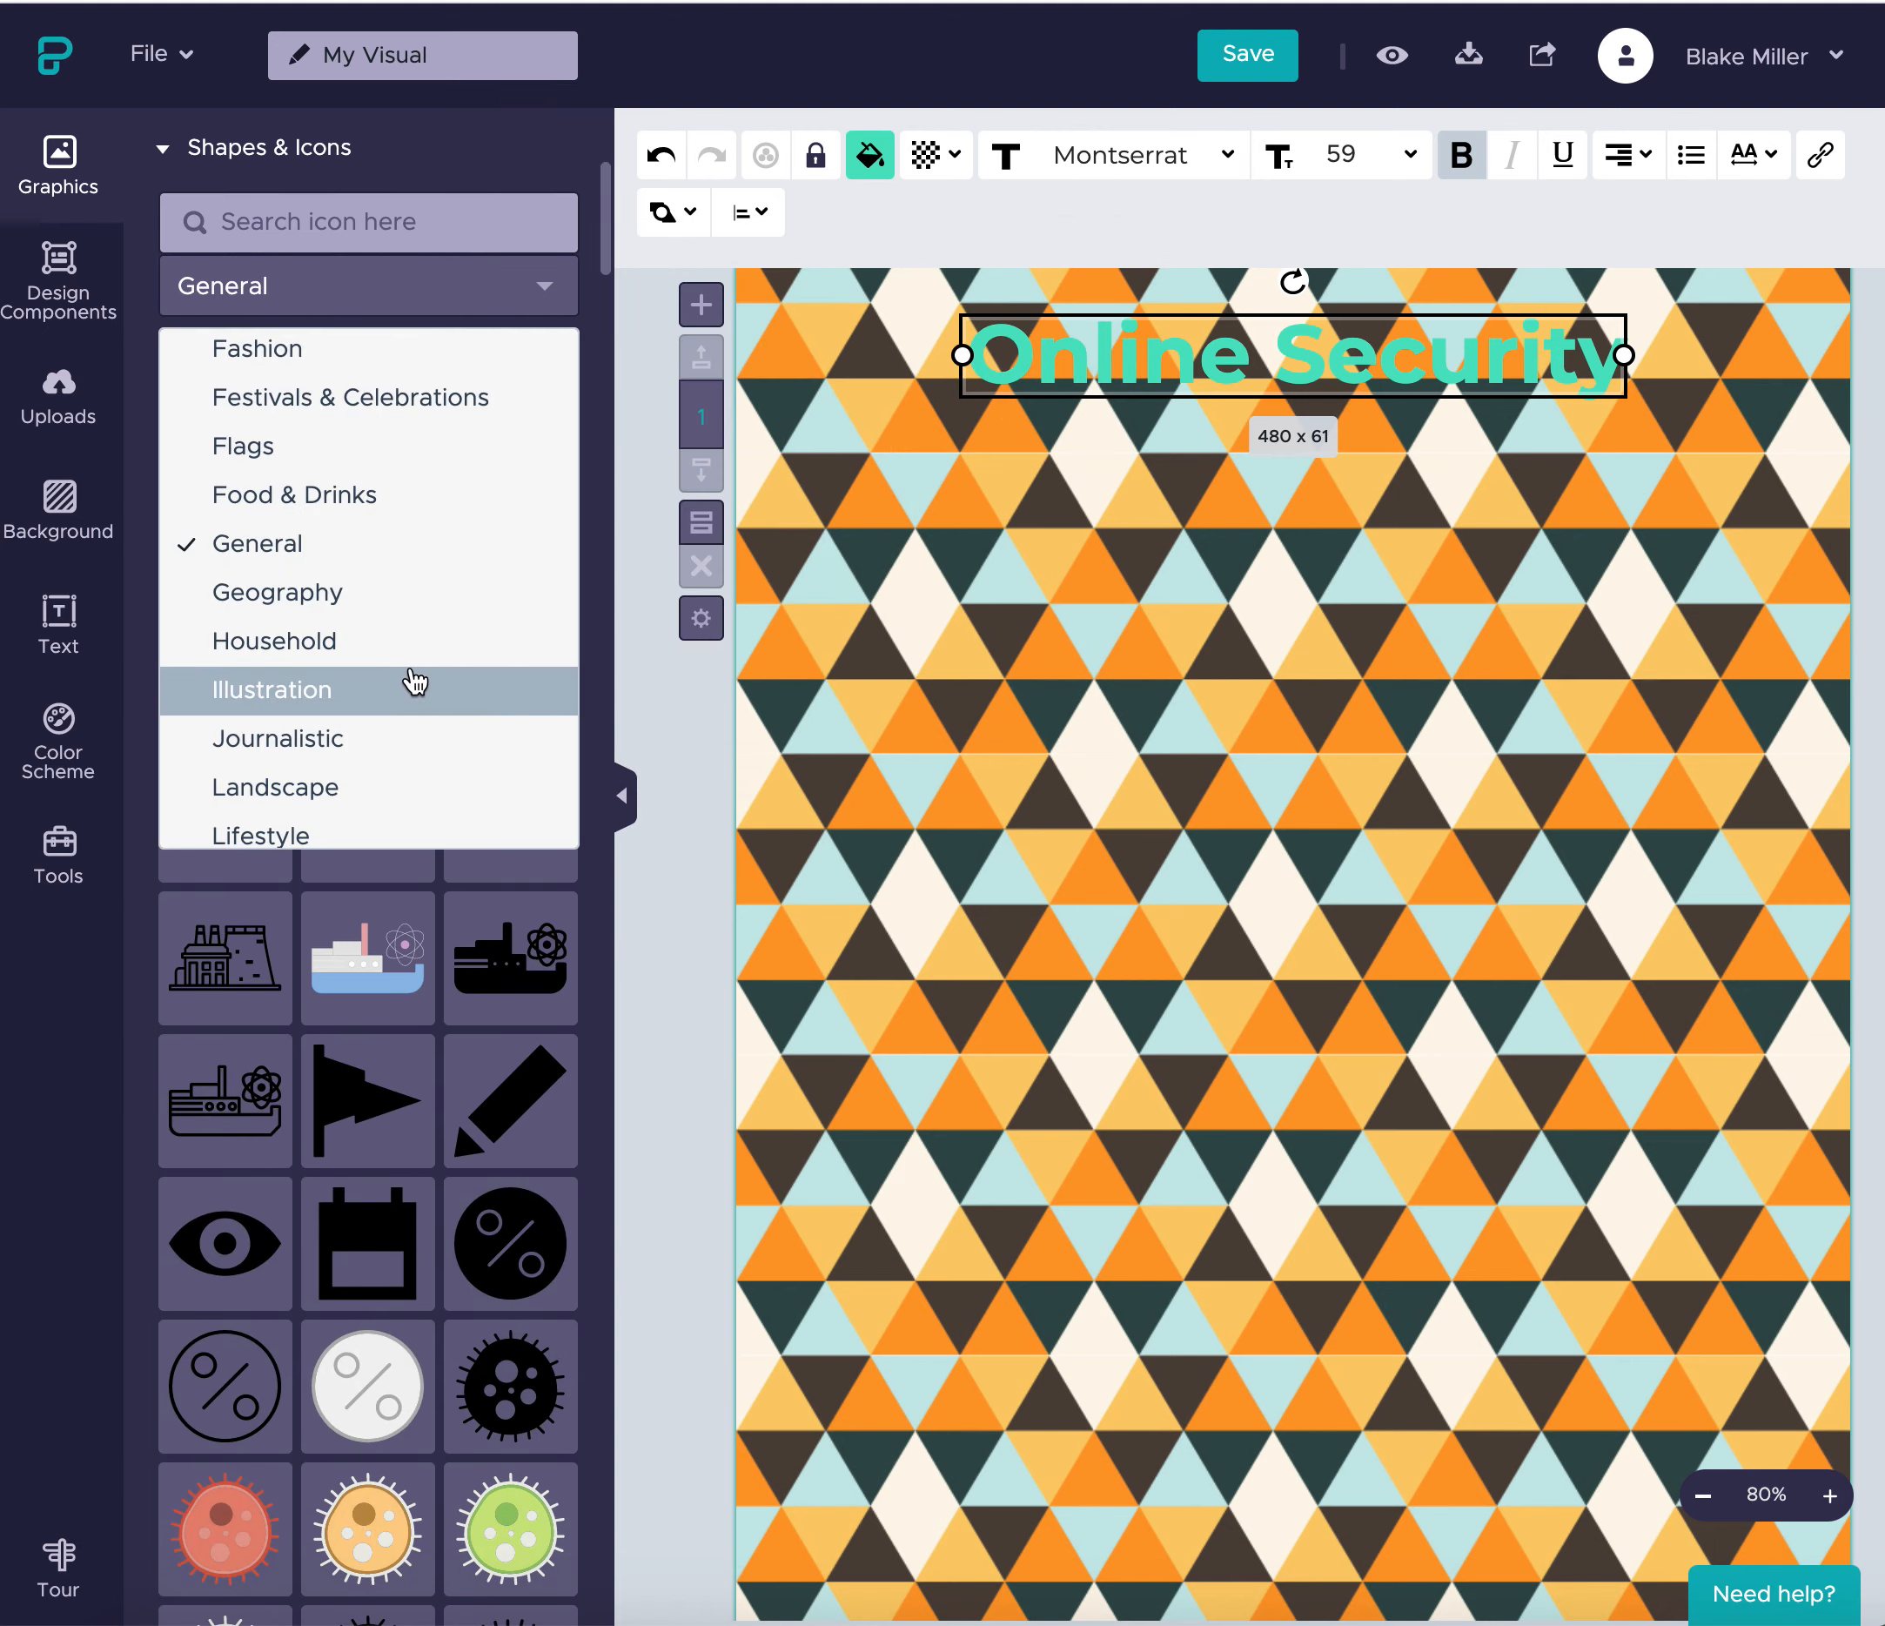
pyautogui.click(419, 689)
pyautogui.click(435, 313)
pyautogui.scroll(-1, 430, 737)
pyautogui.click(424, 755)
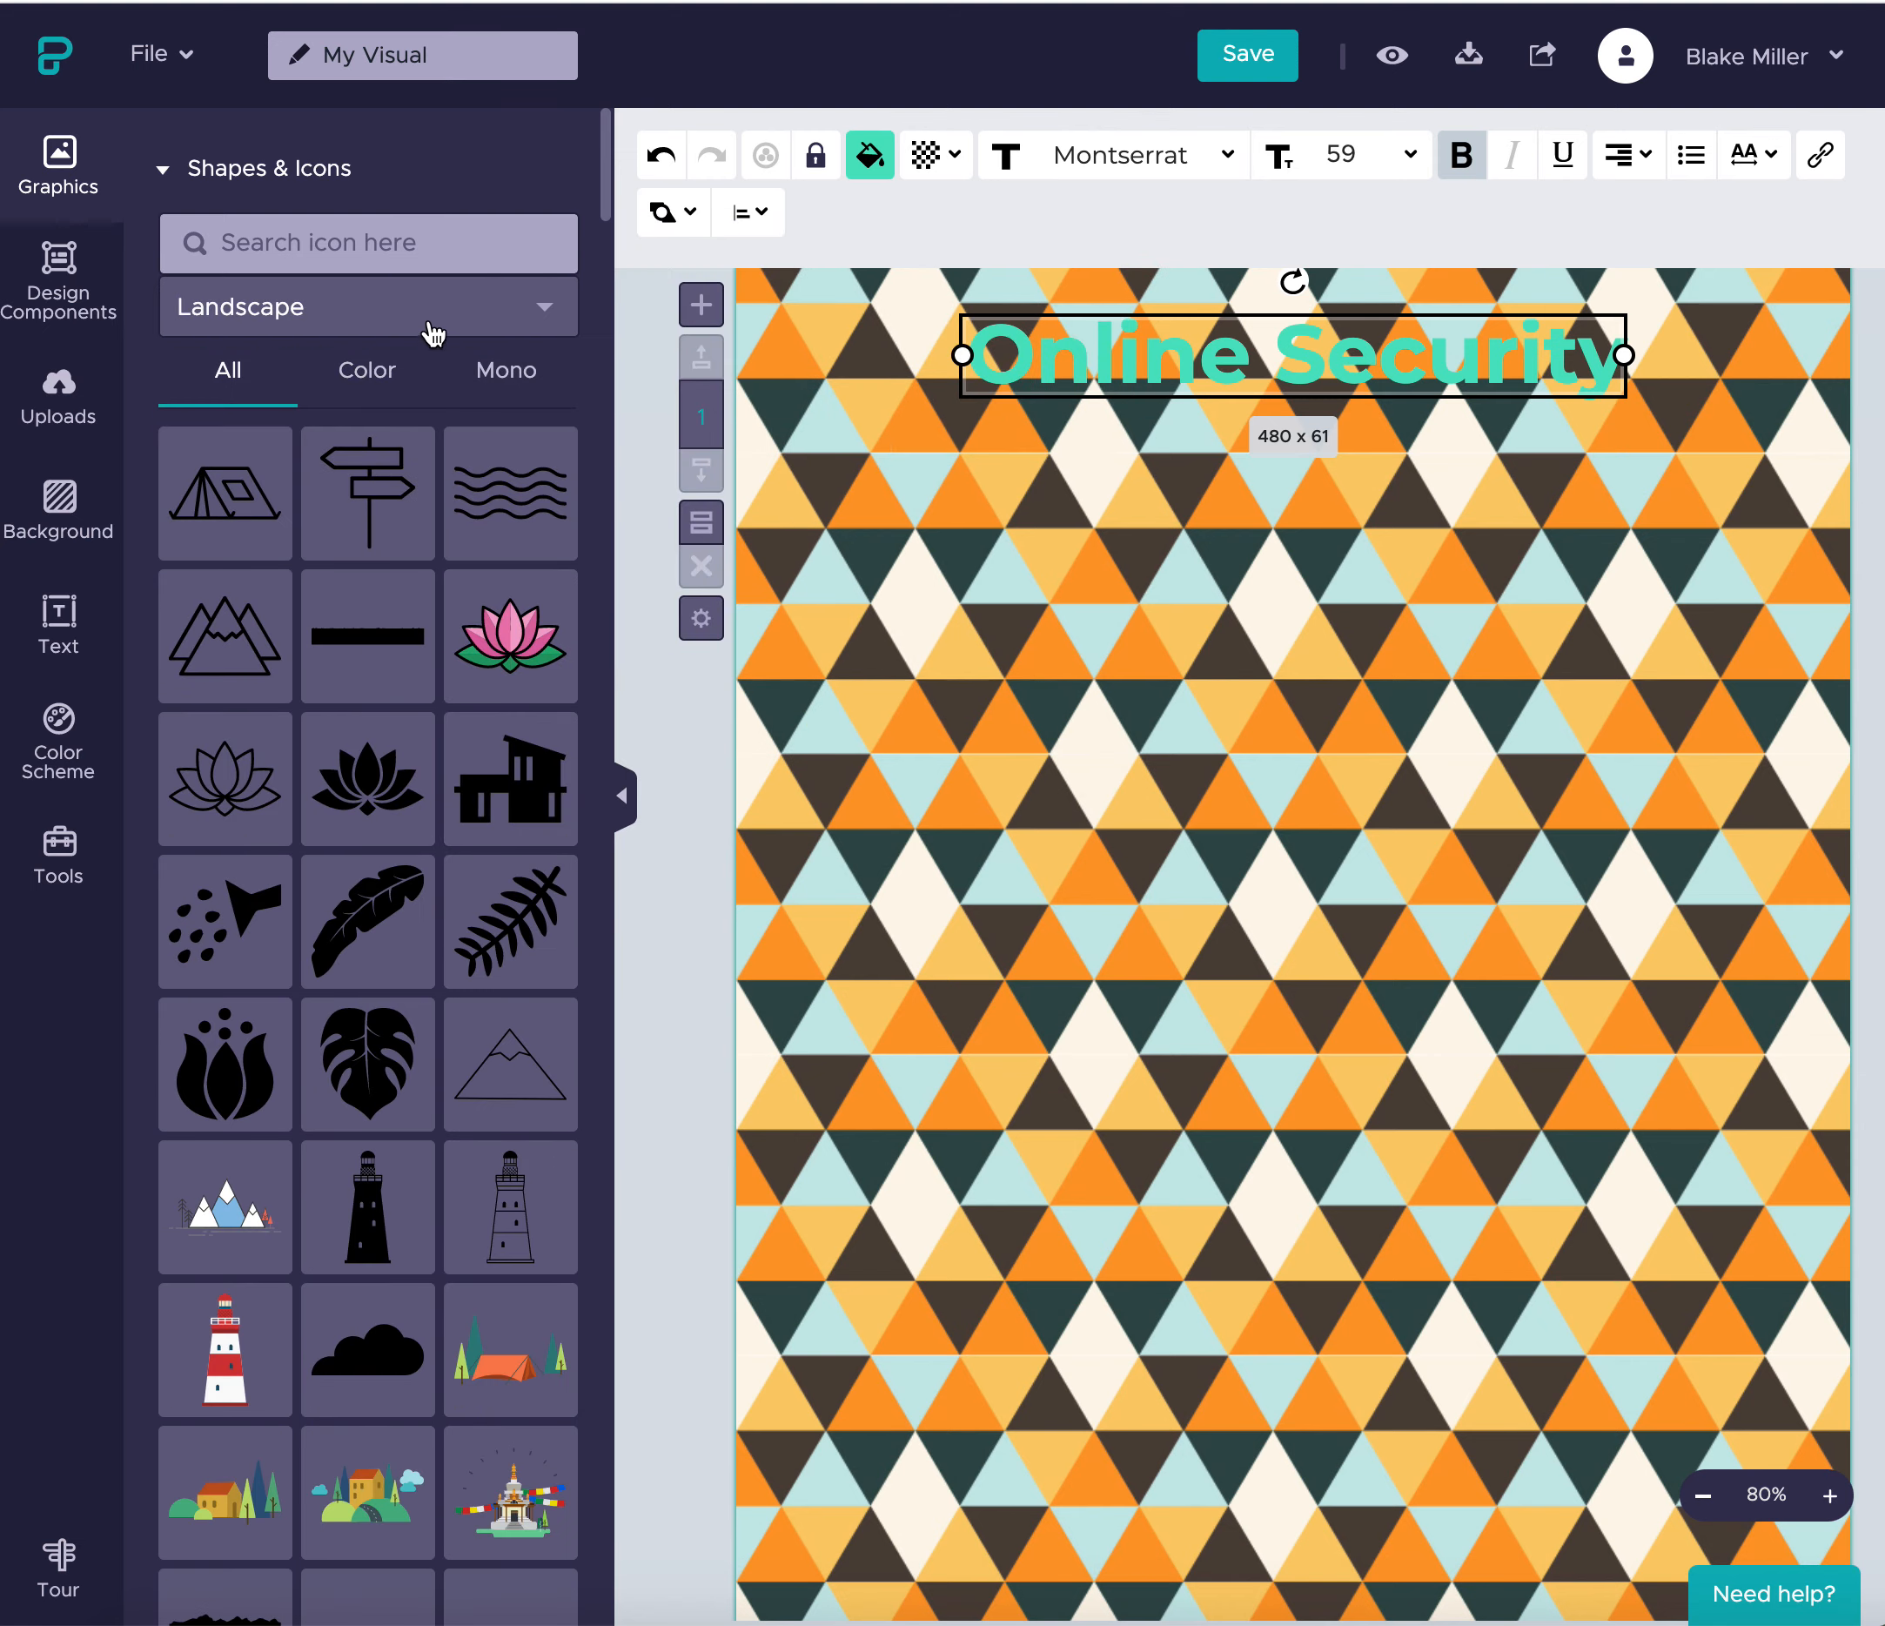
pyautogui.click(429, 318)
pyautogui.scroll(-3, 401, 737)
pyautogui.scroll(-3, 396, 765)
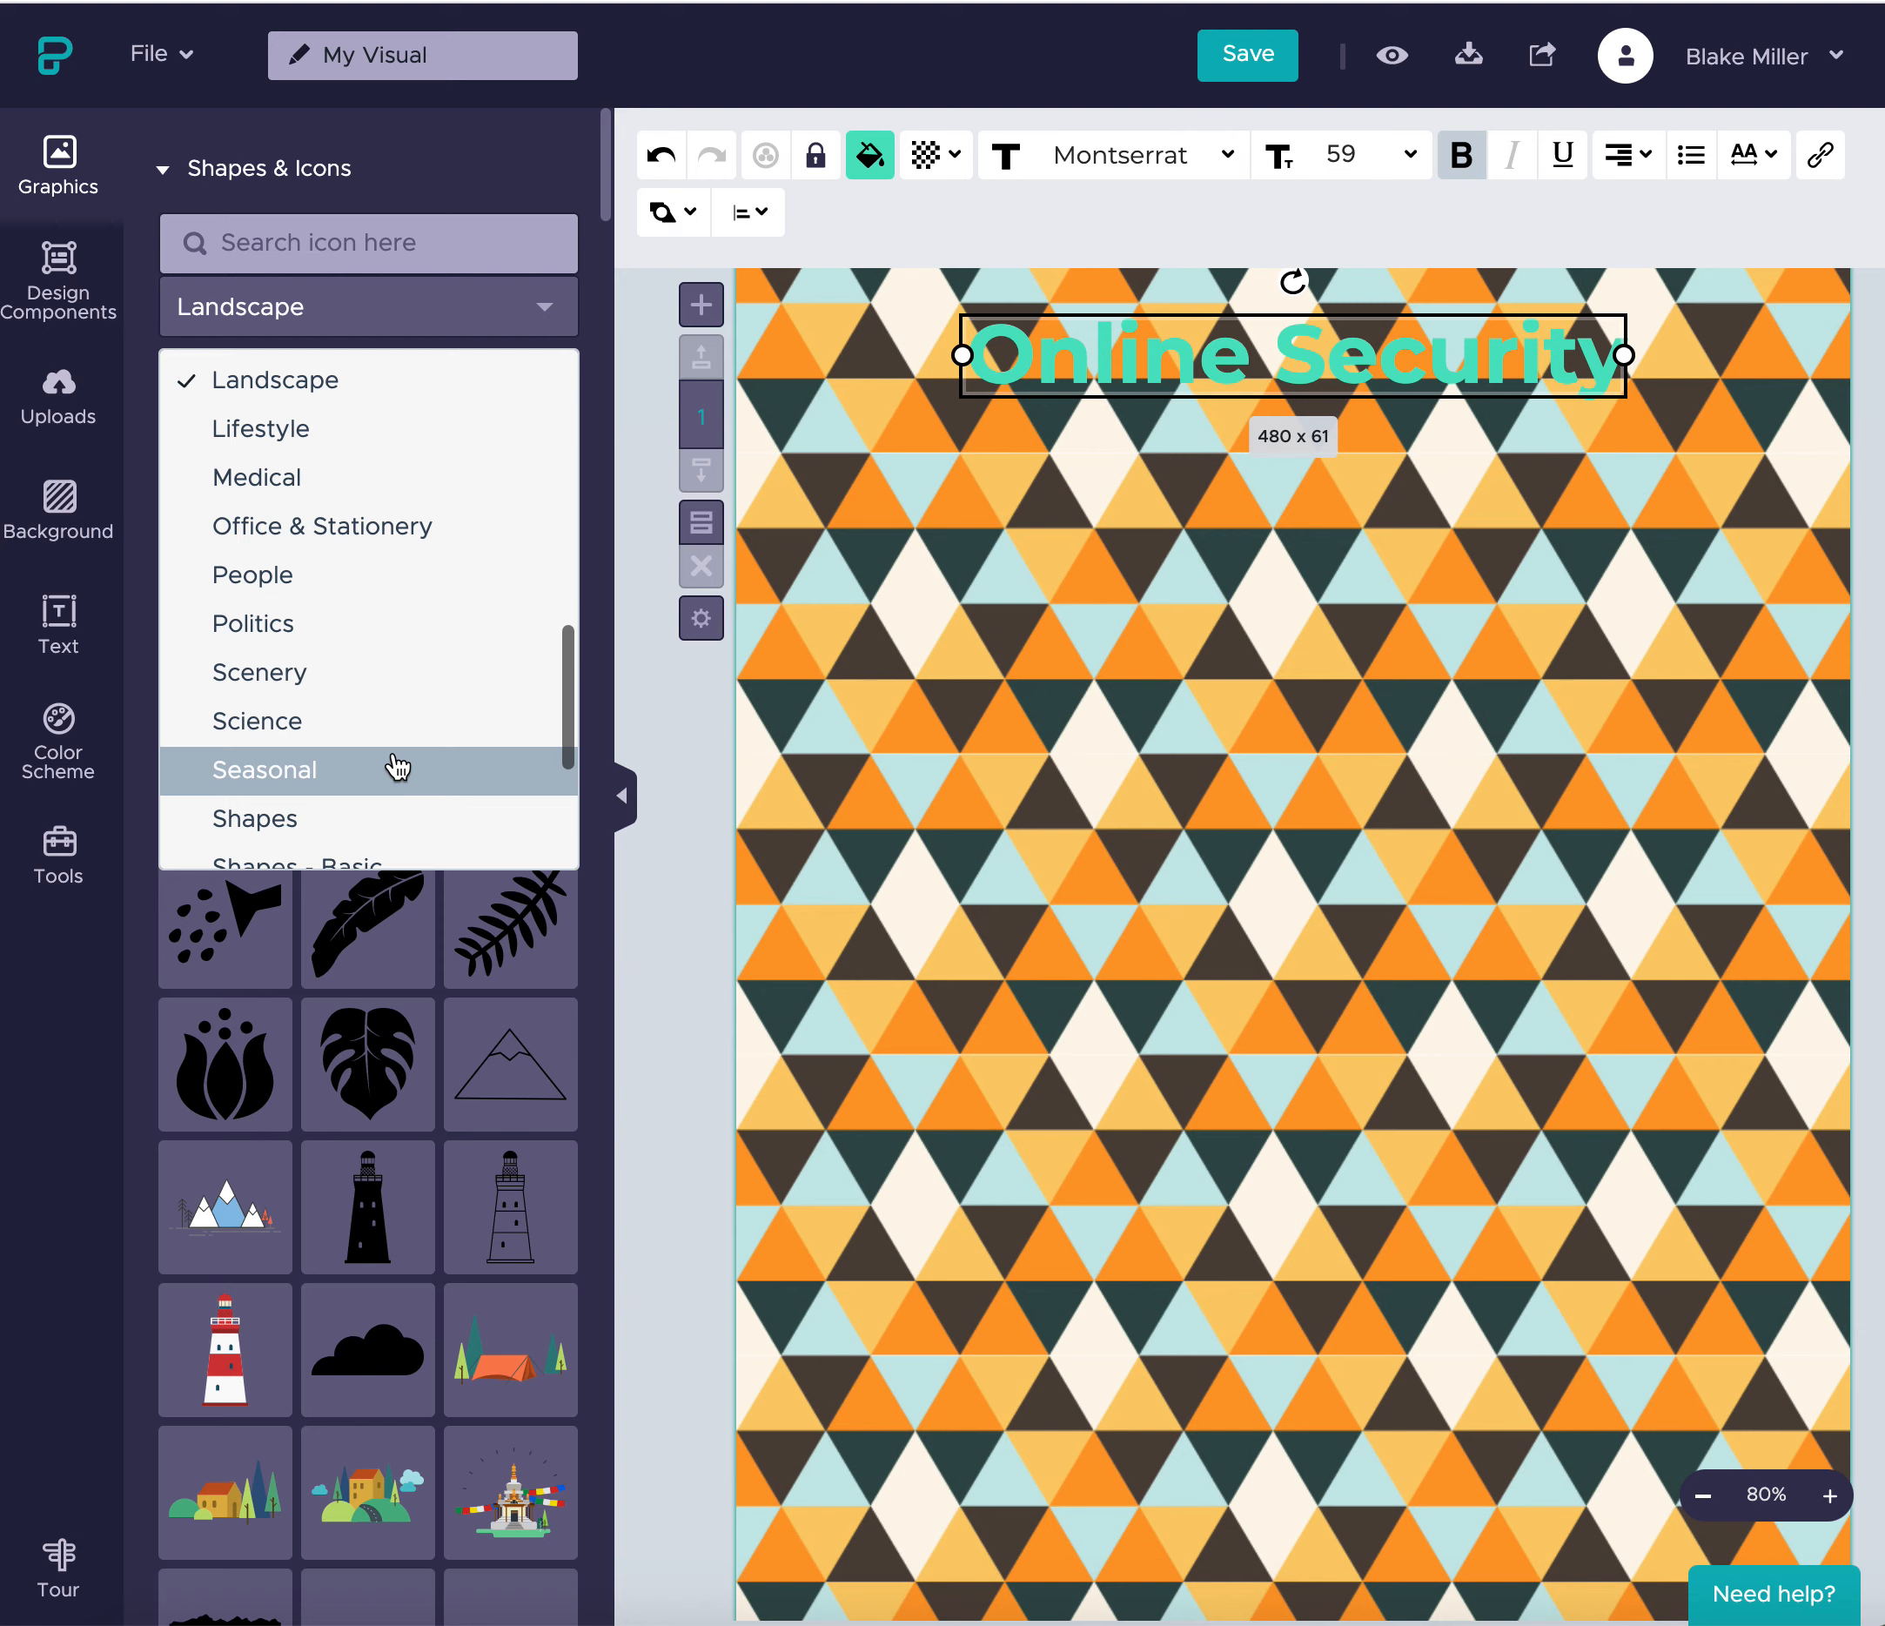
pyautogui.click(394, 707)
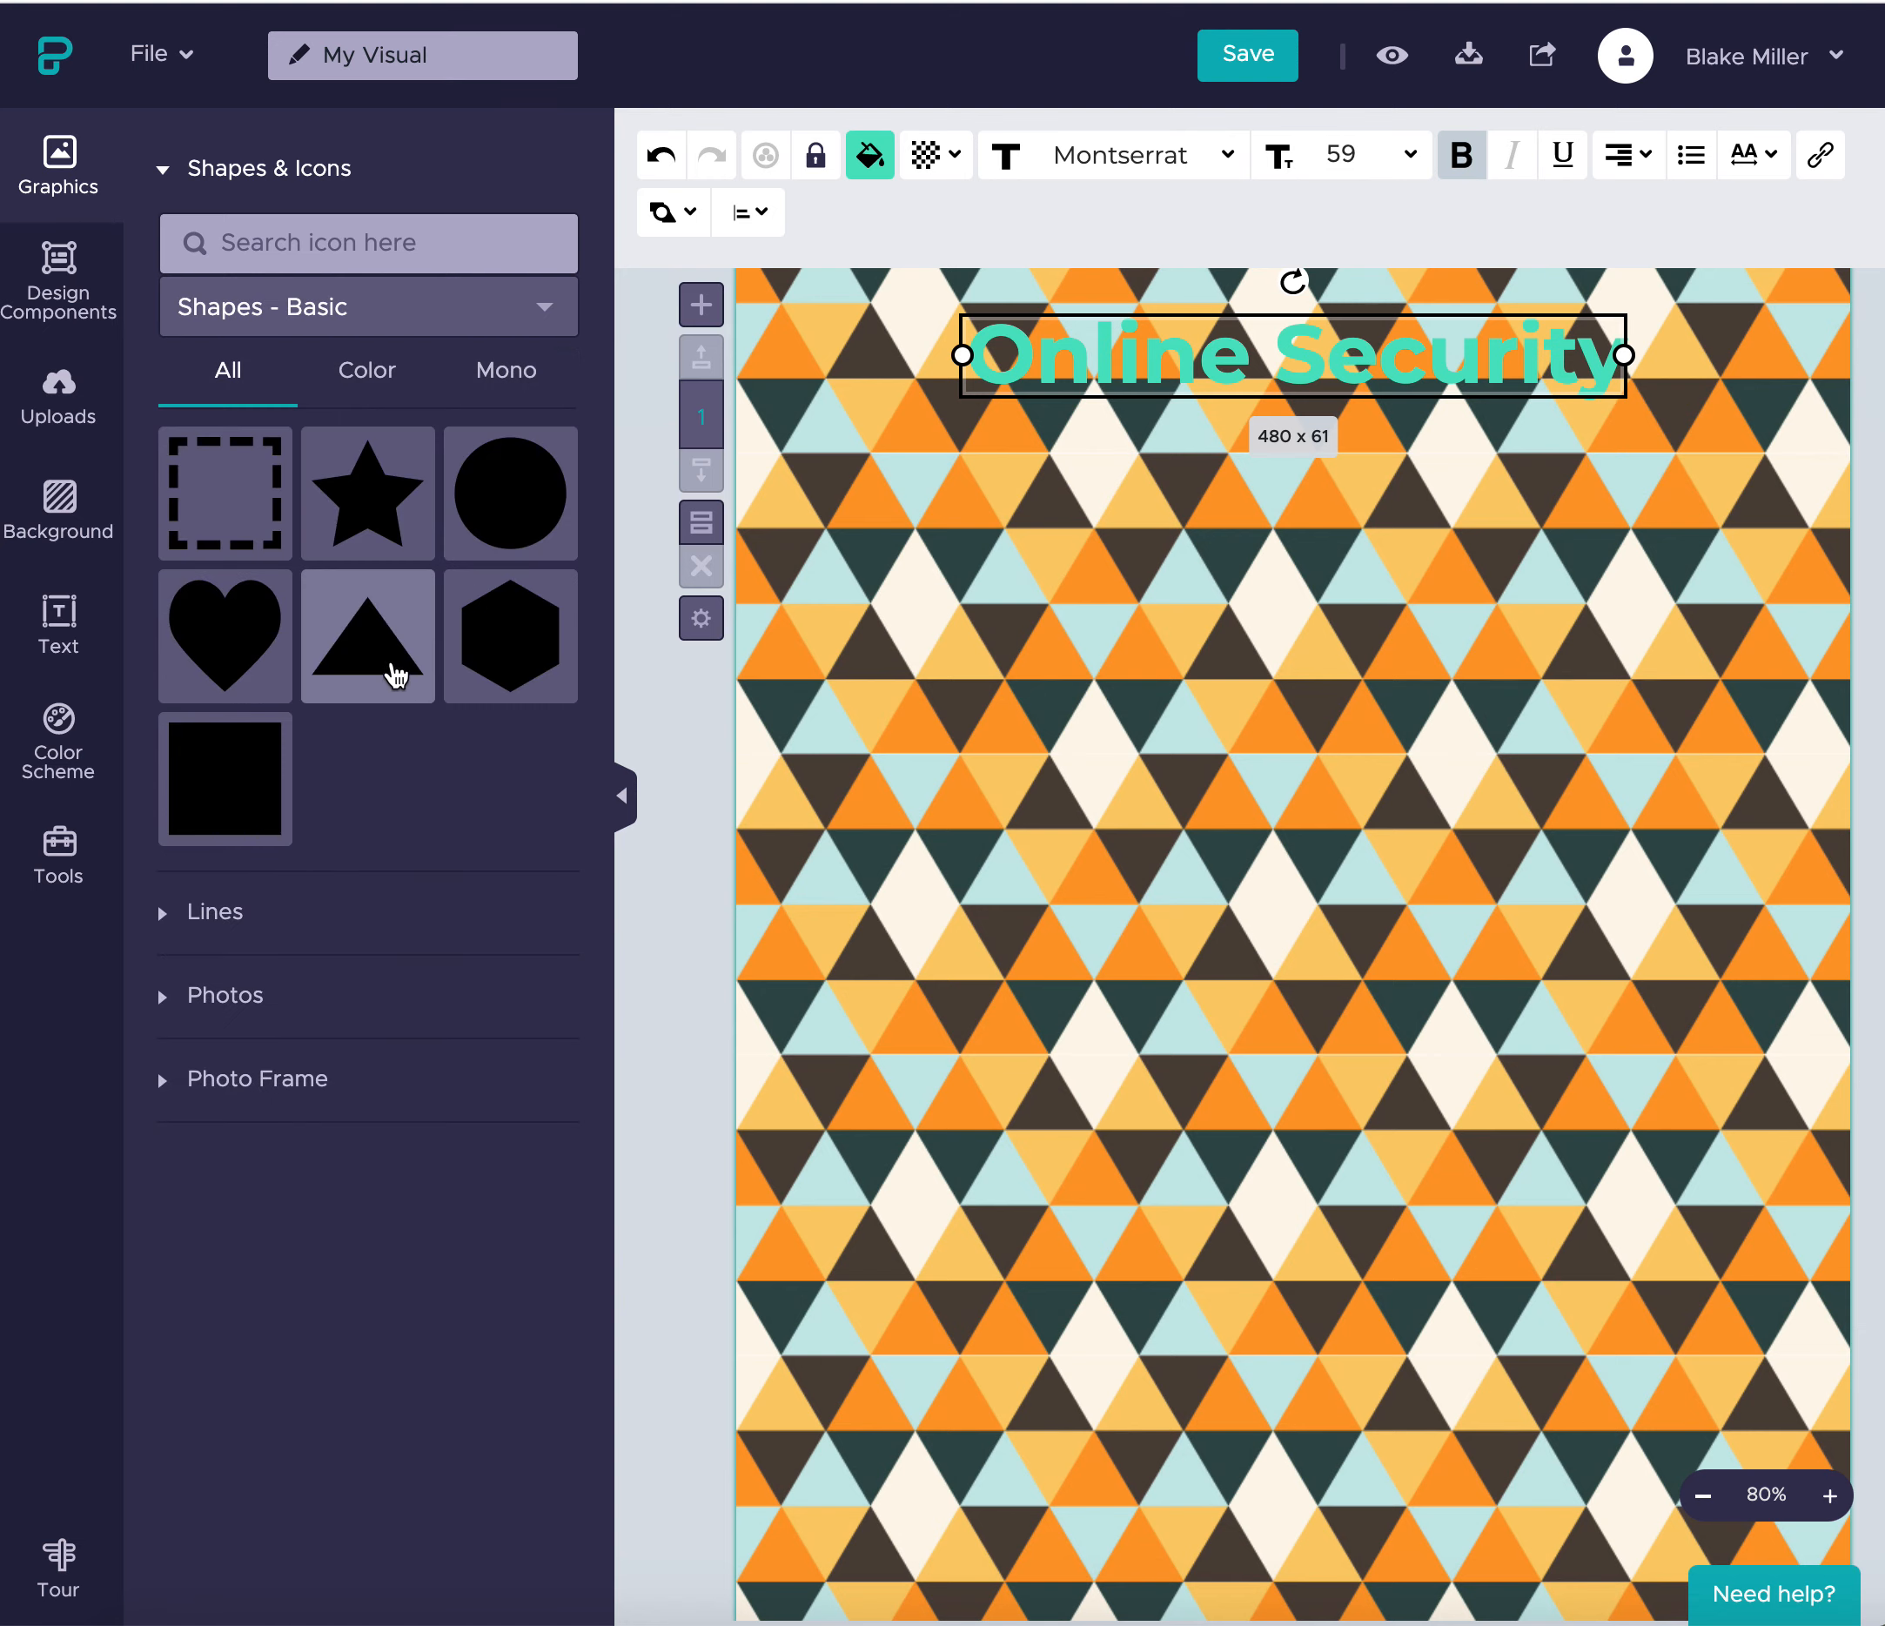
# - Insert the wide black rounded rectangle from the Shapes category of the icon library onto the poster
pyautogui.click(412, 318)
pyautogui.click(348, 641)
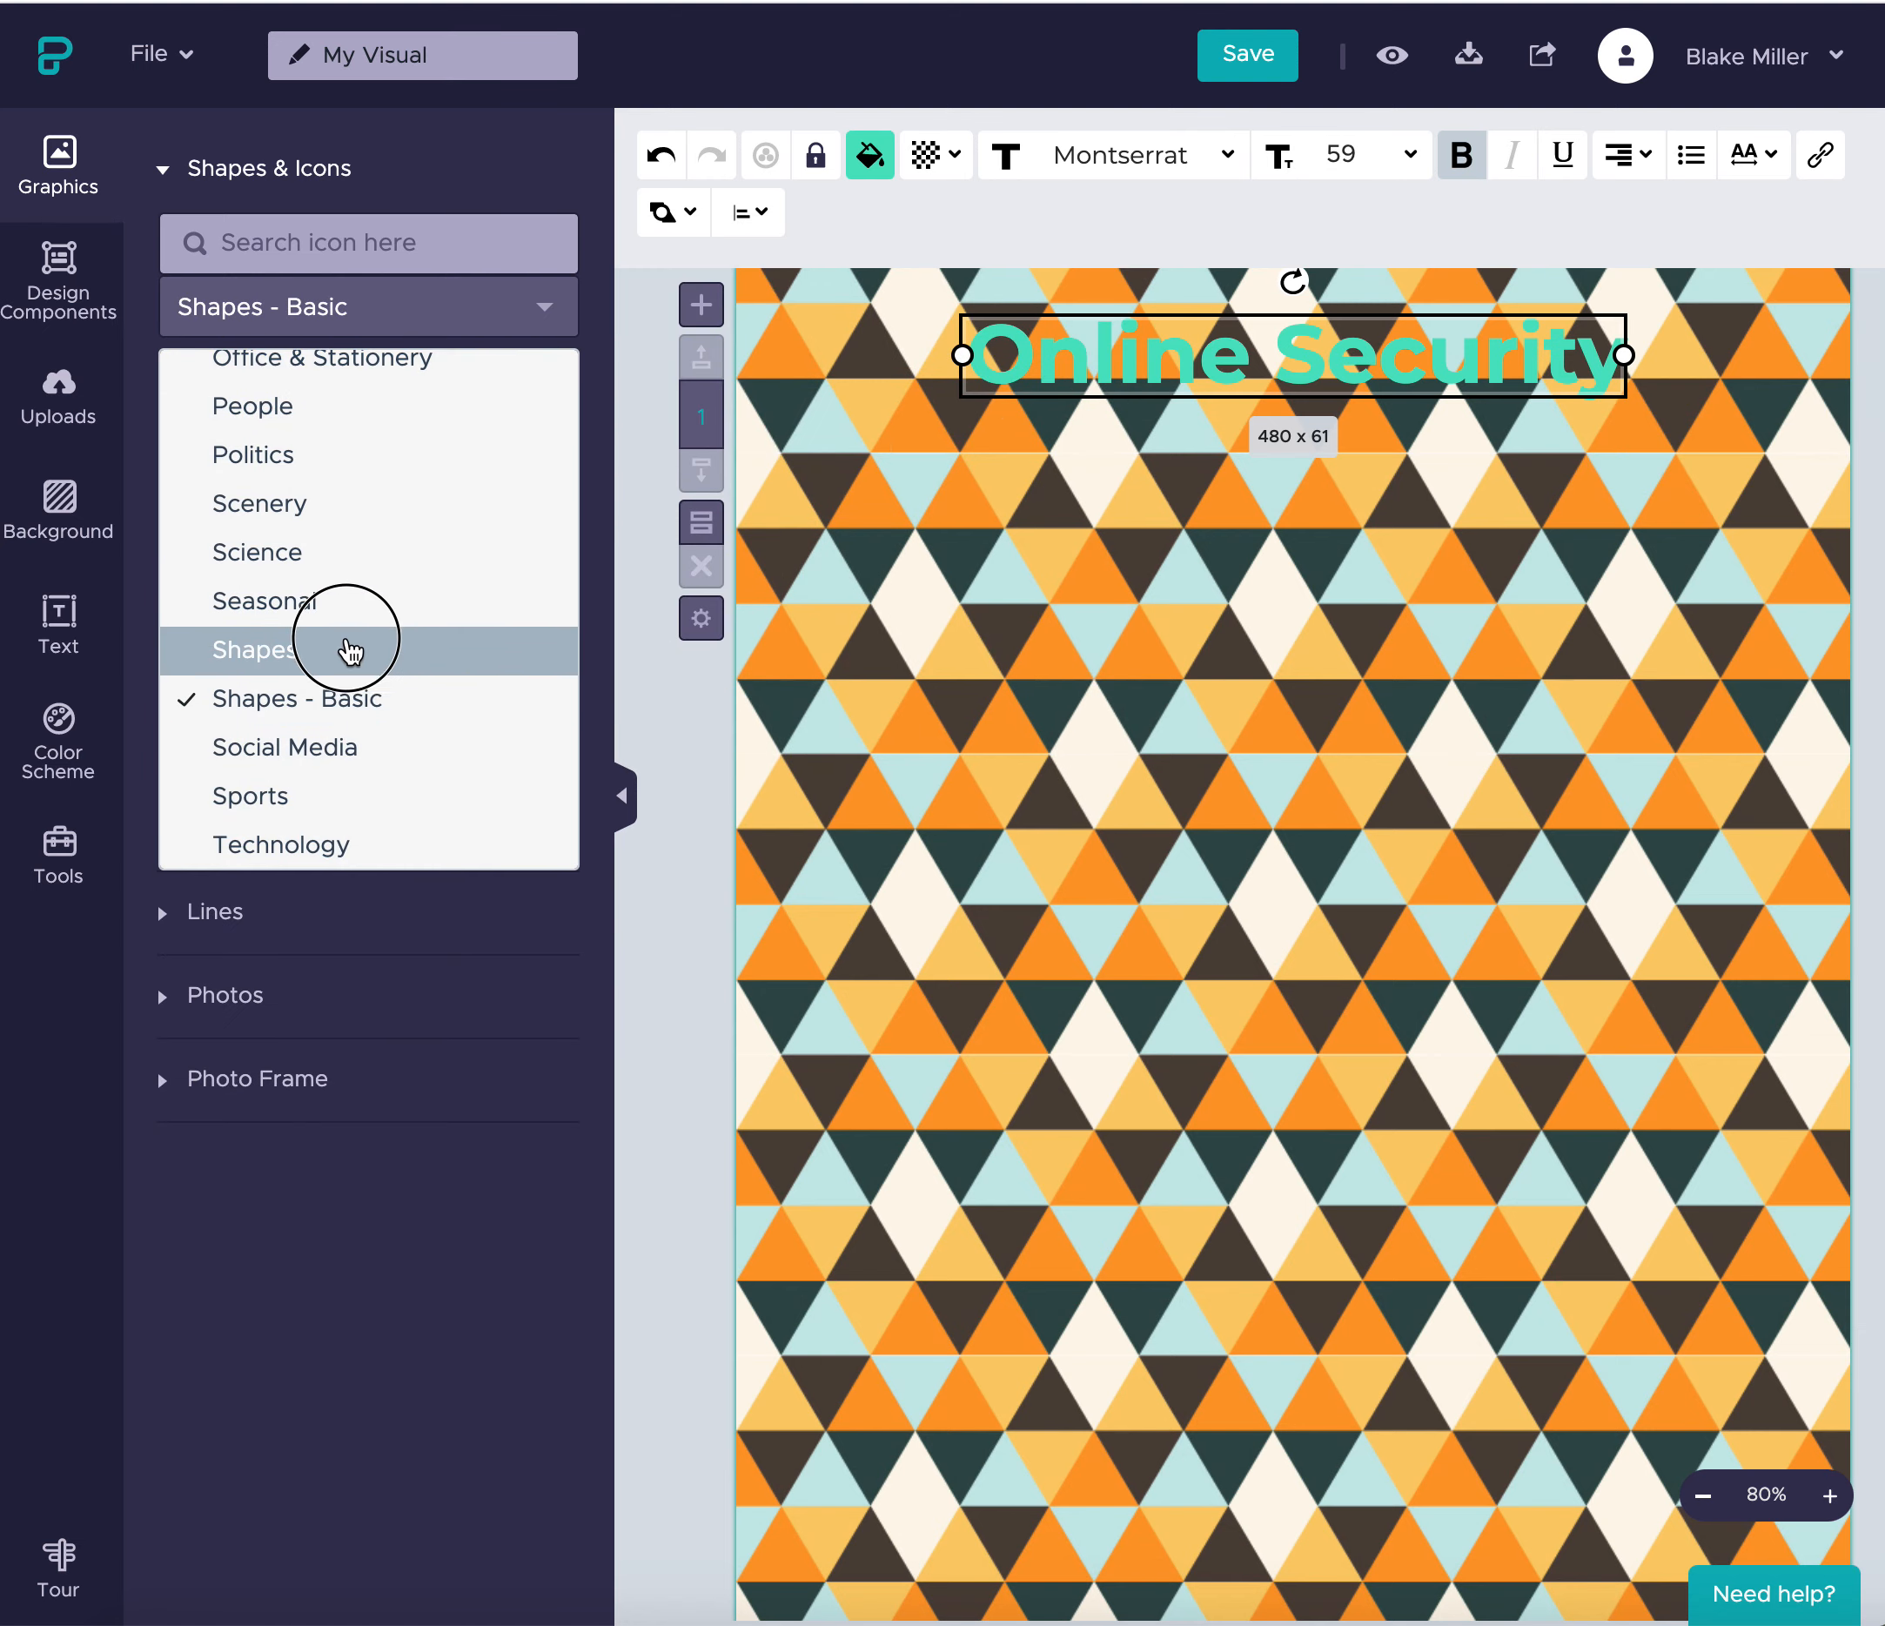
pyautogui.scroll(-5, 350, 652)
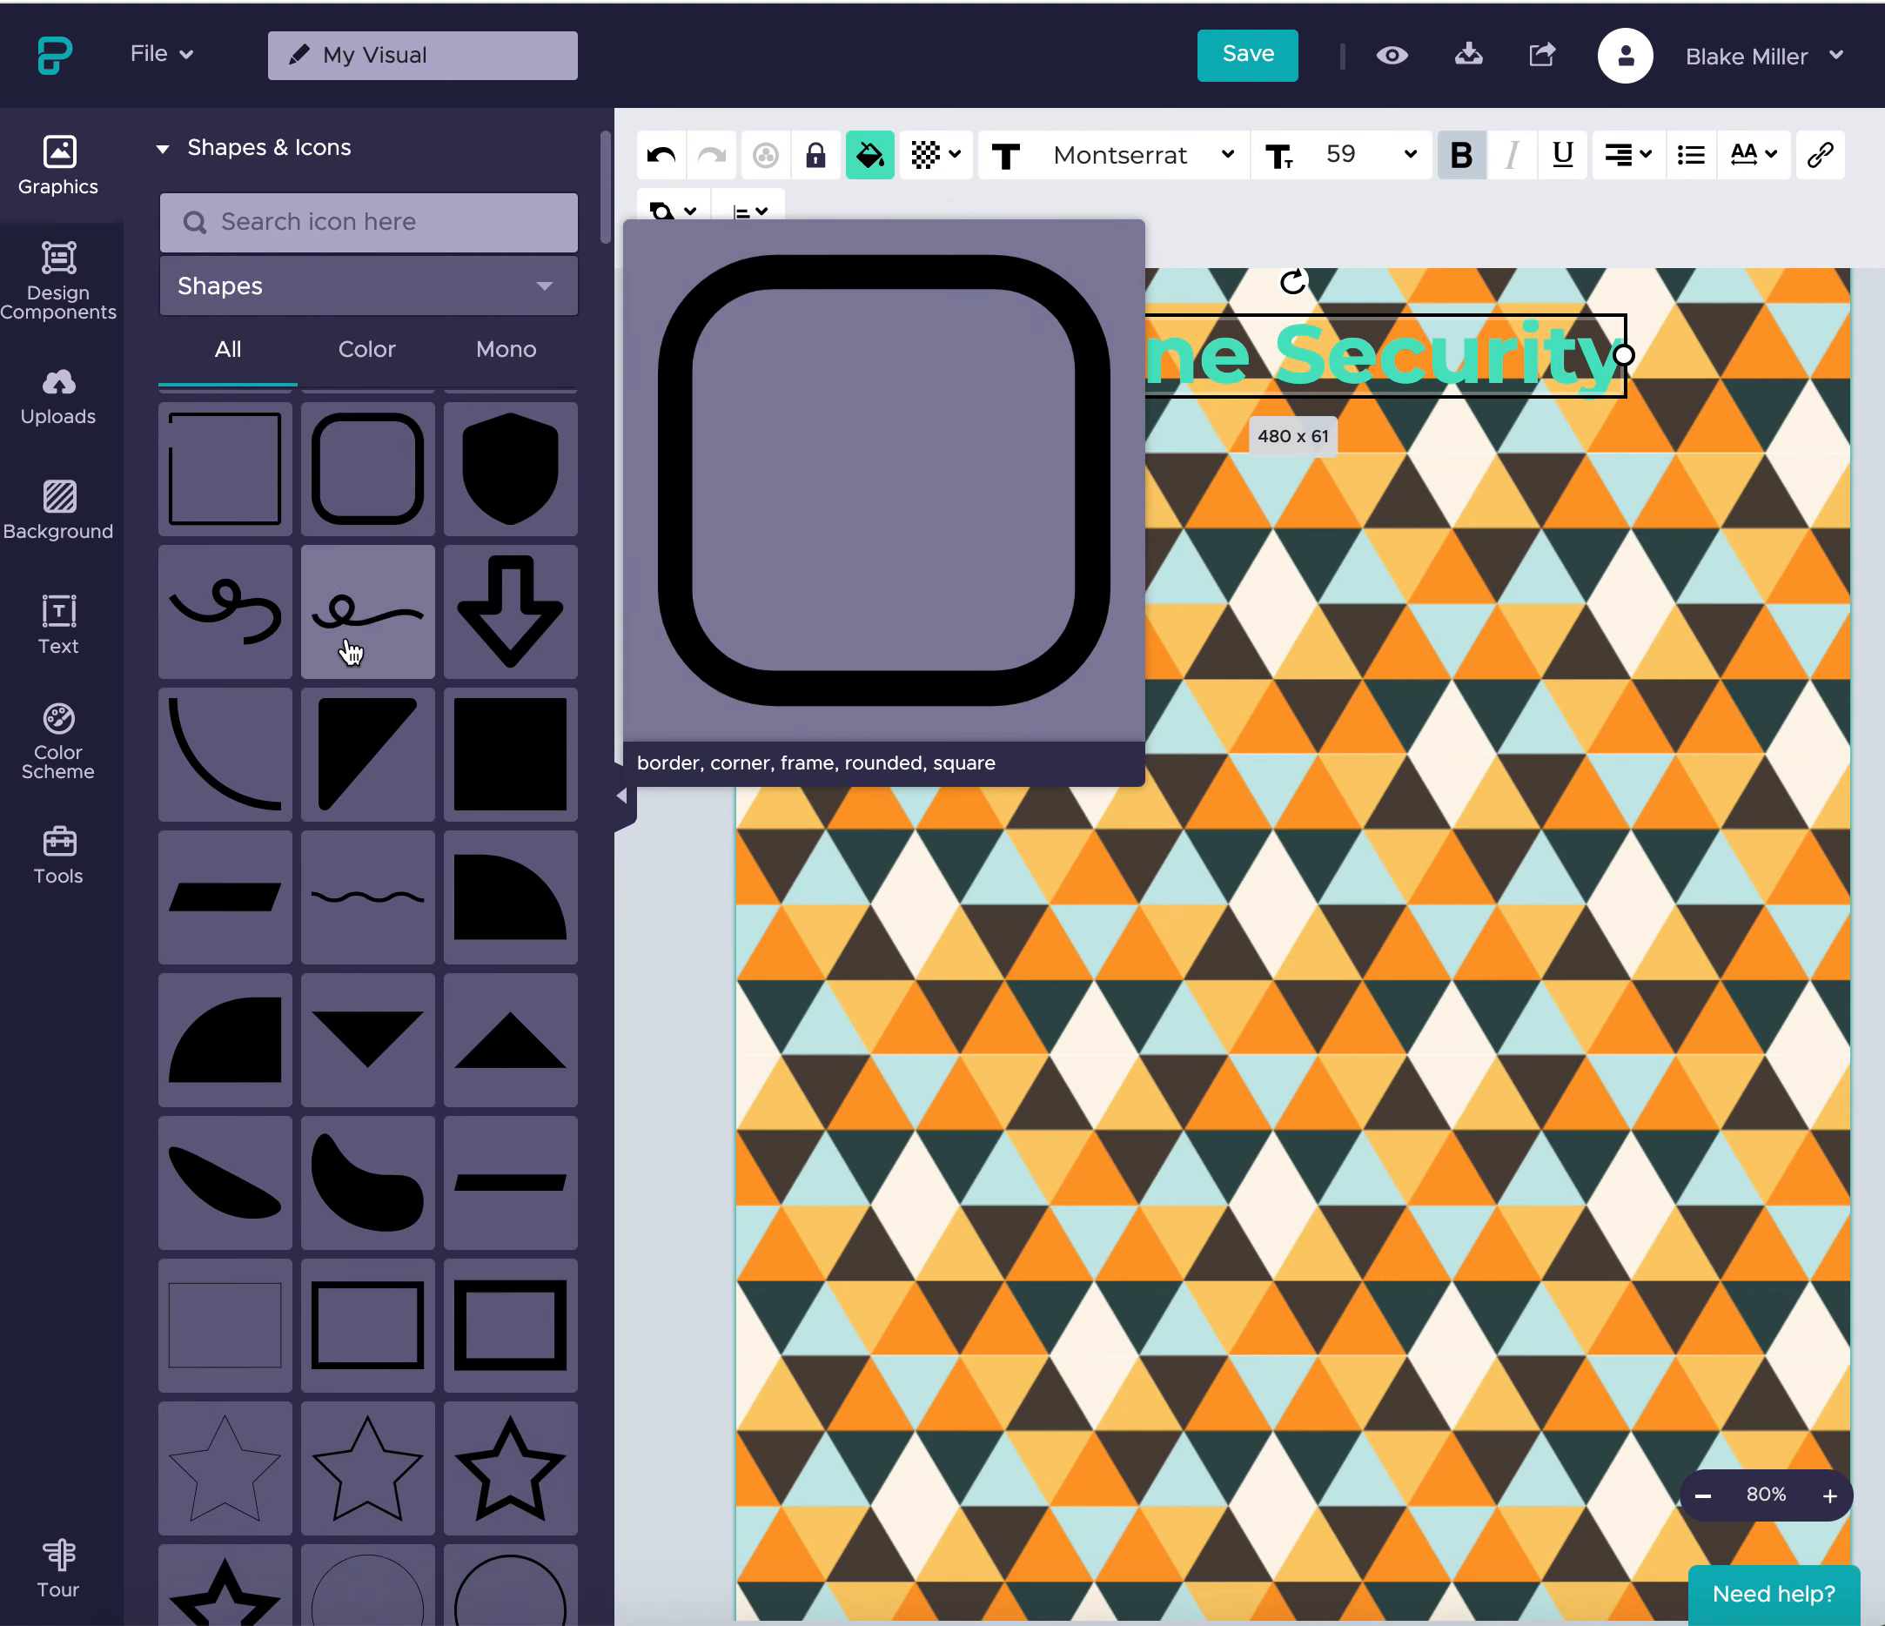
pyautogui.scroll(-10, 350, 652)
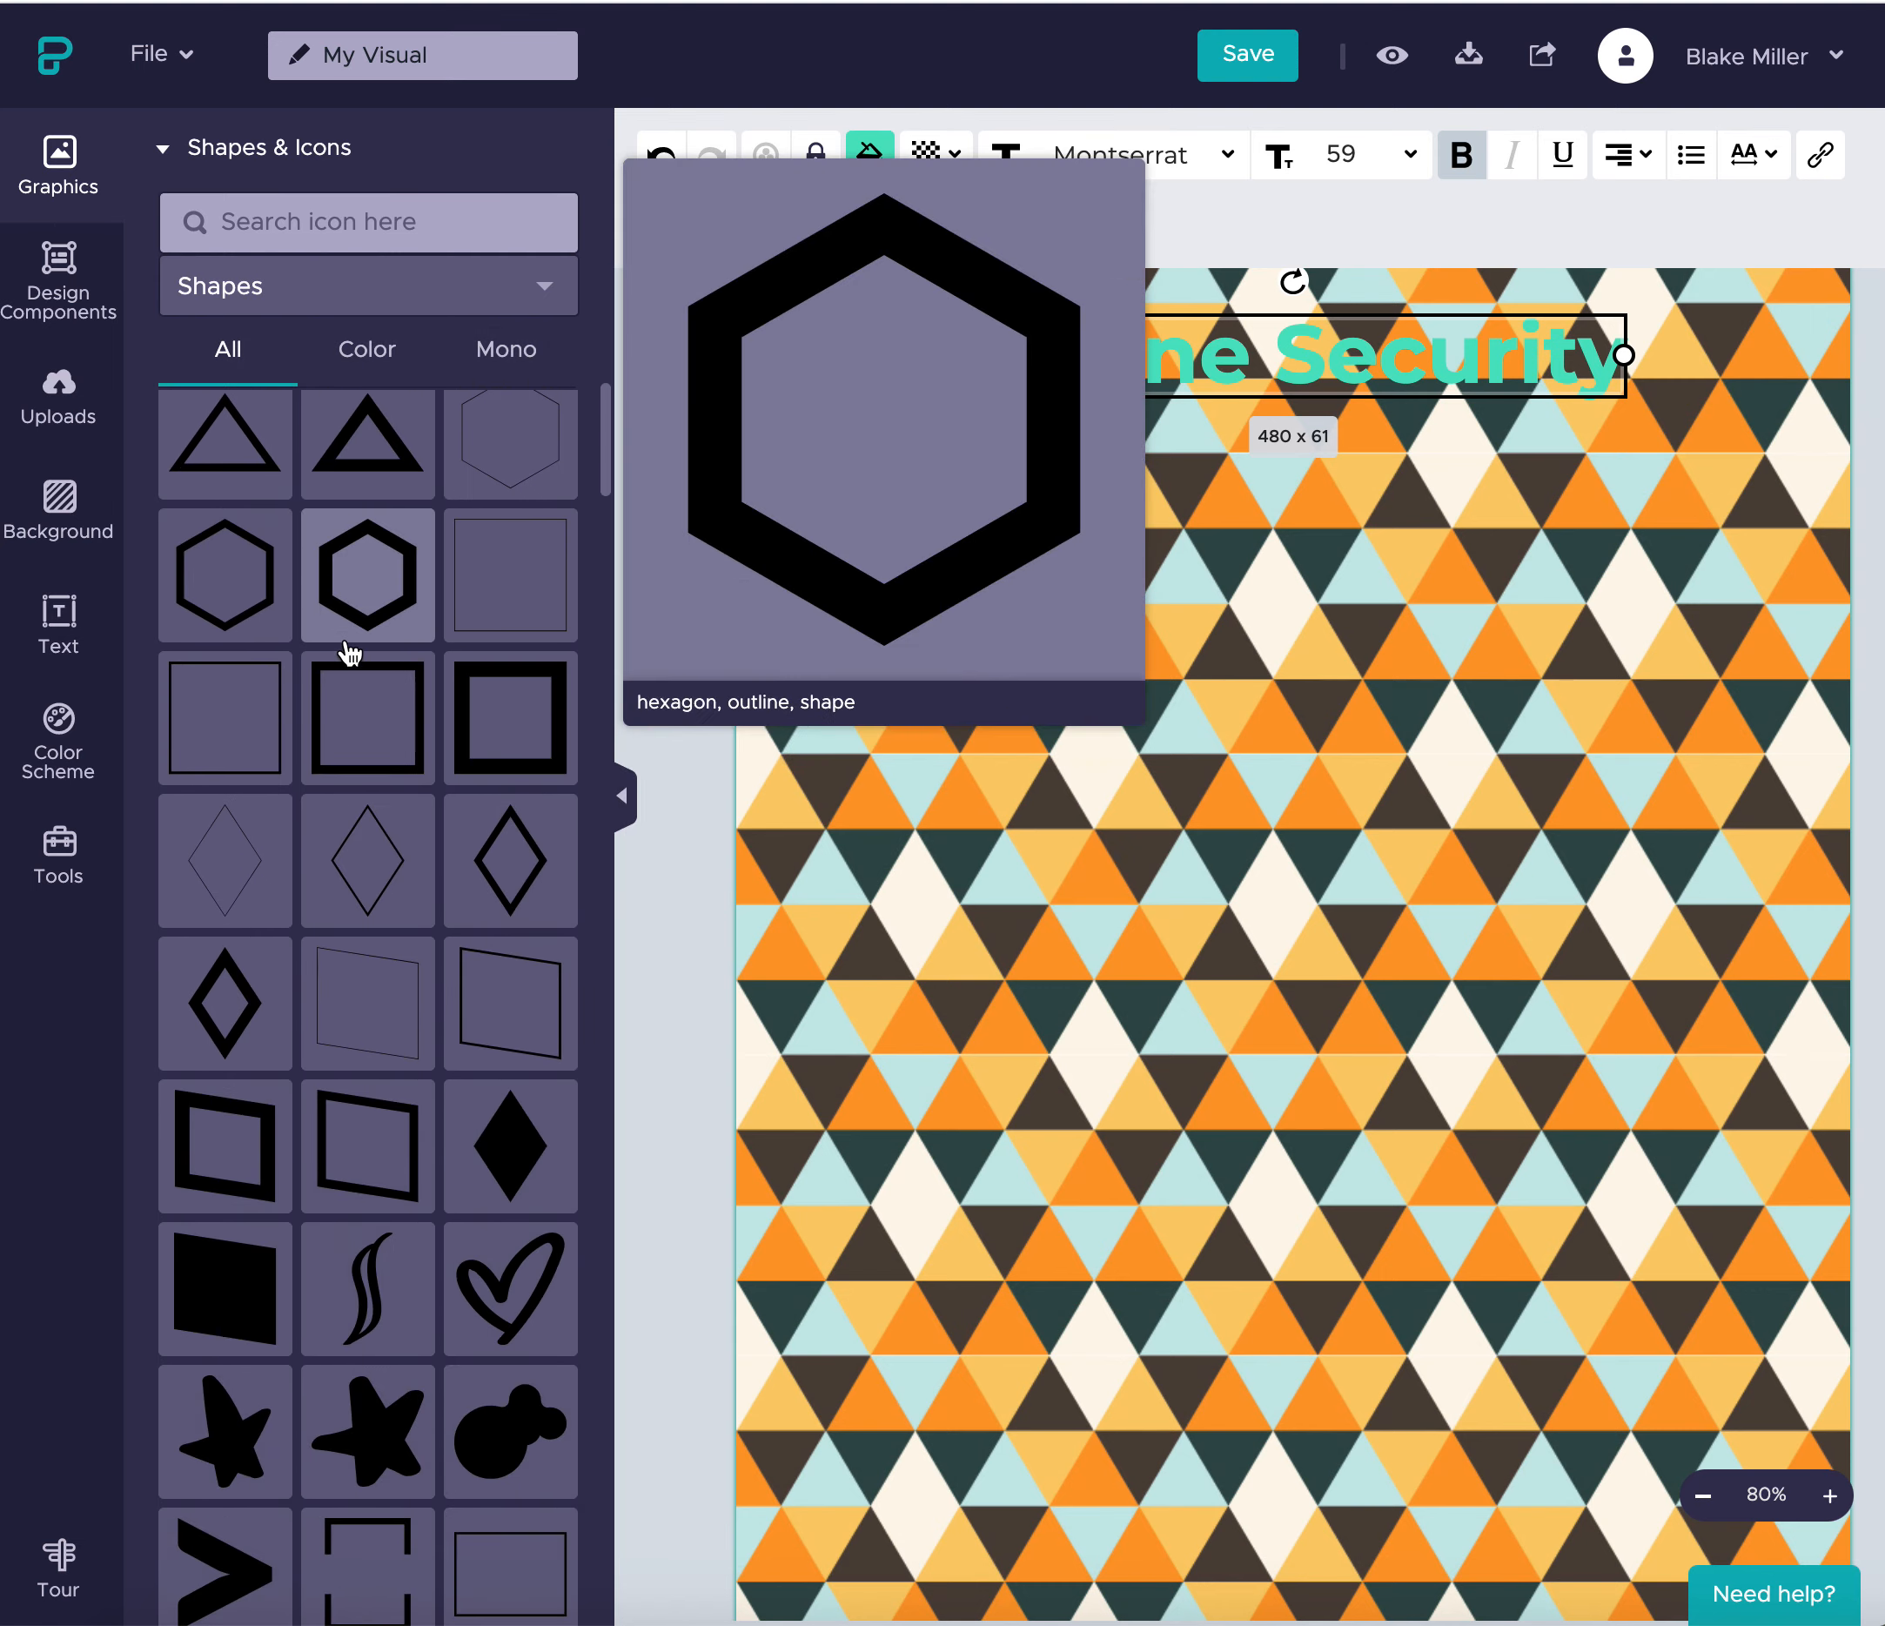
pyautogui.scroll(6, 350, 652)
pyautogui.scroll(6, 349, 652)
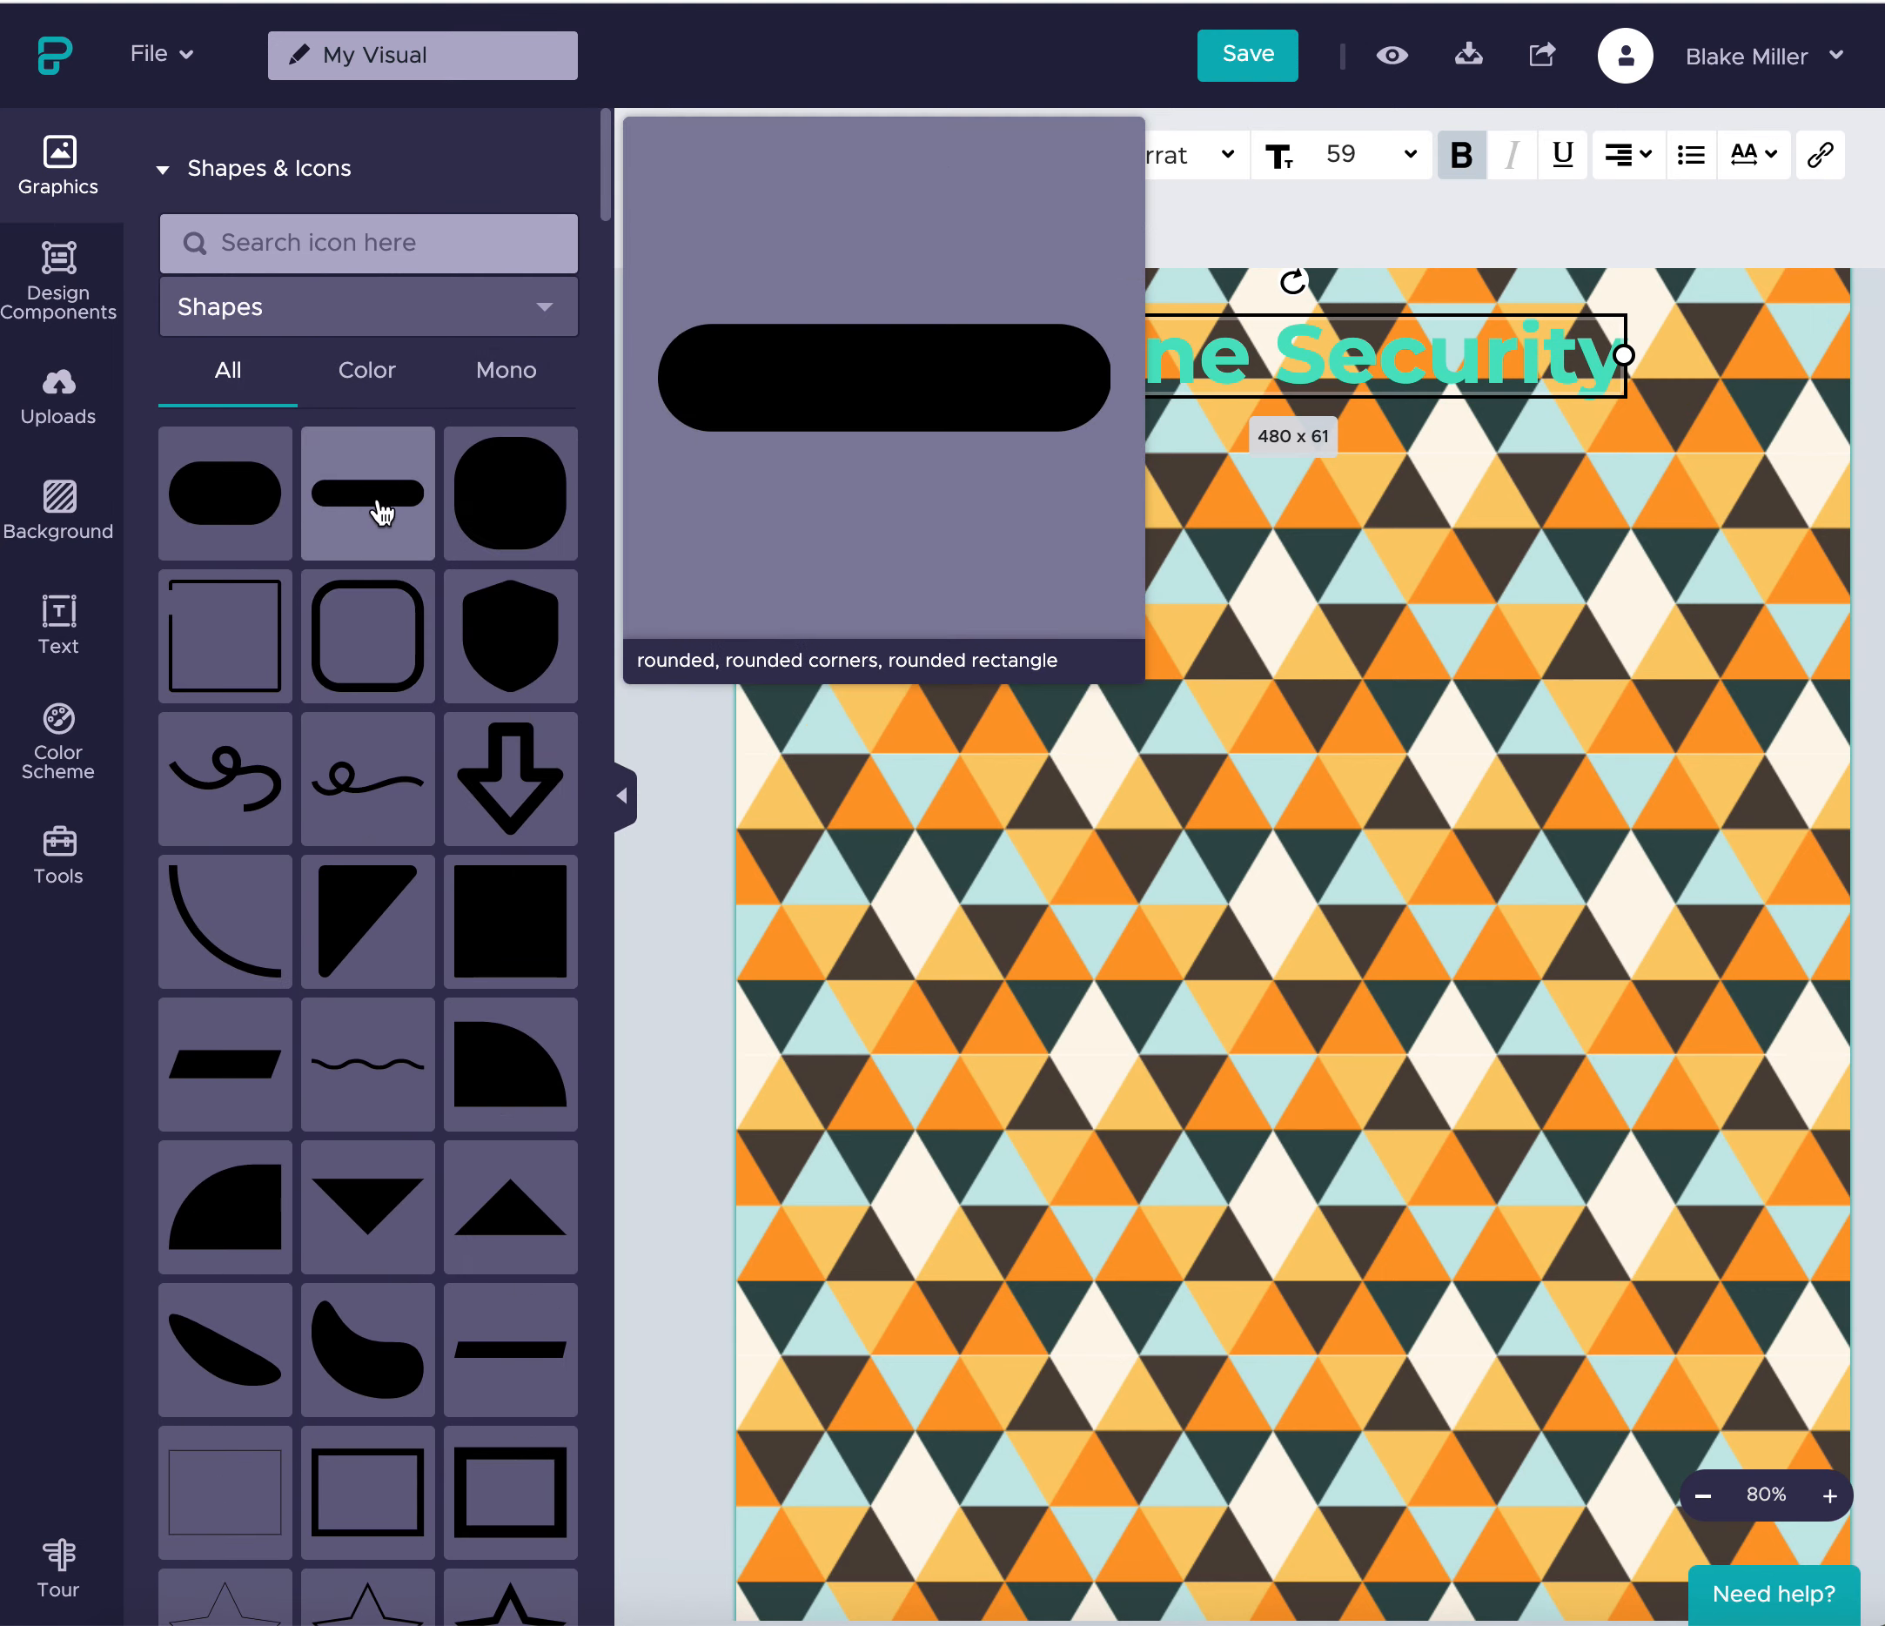
pyautogui.click(367, 493)
pyautogui.click(1105, 606)
pyautogui.click(1277, 921)
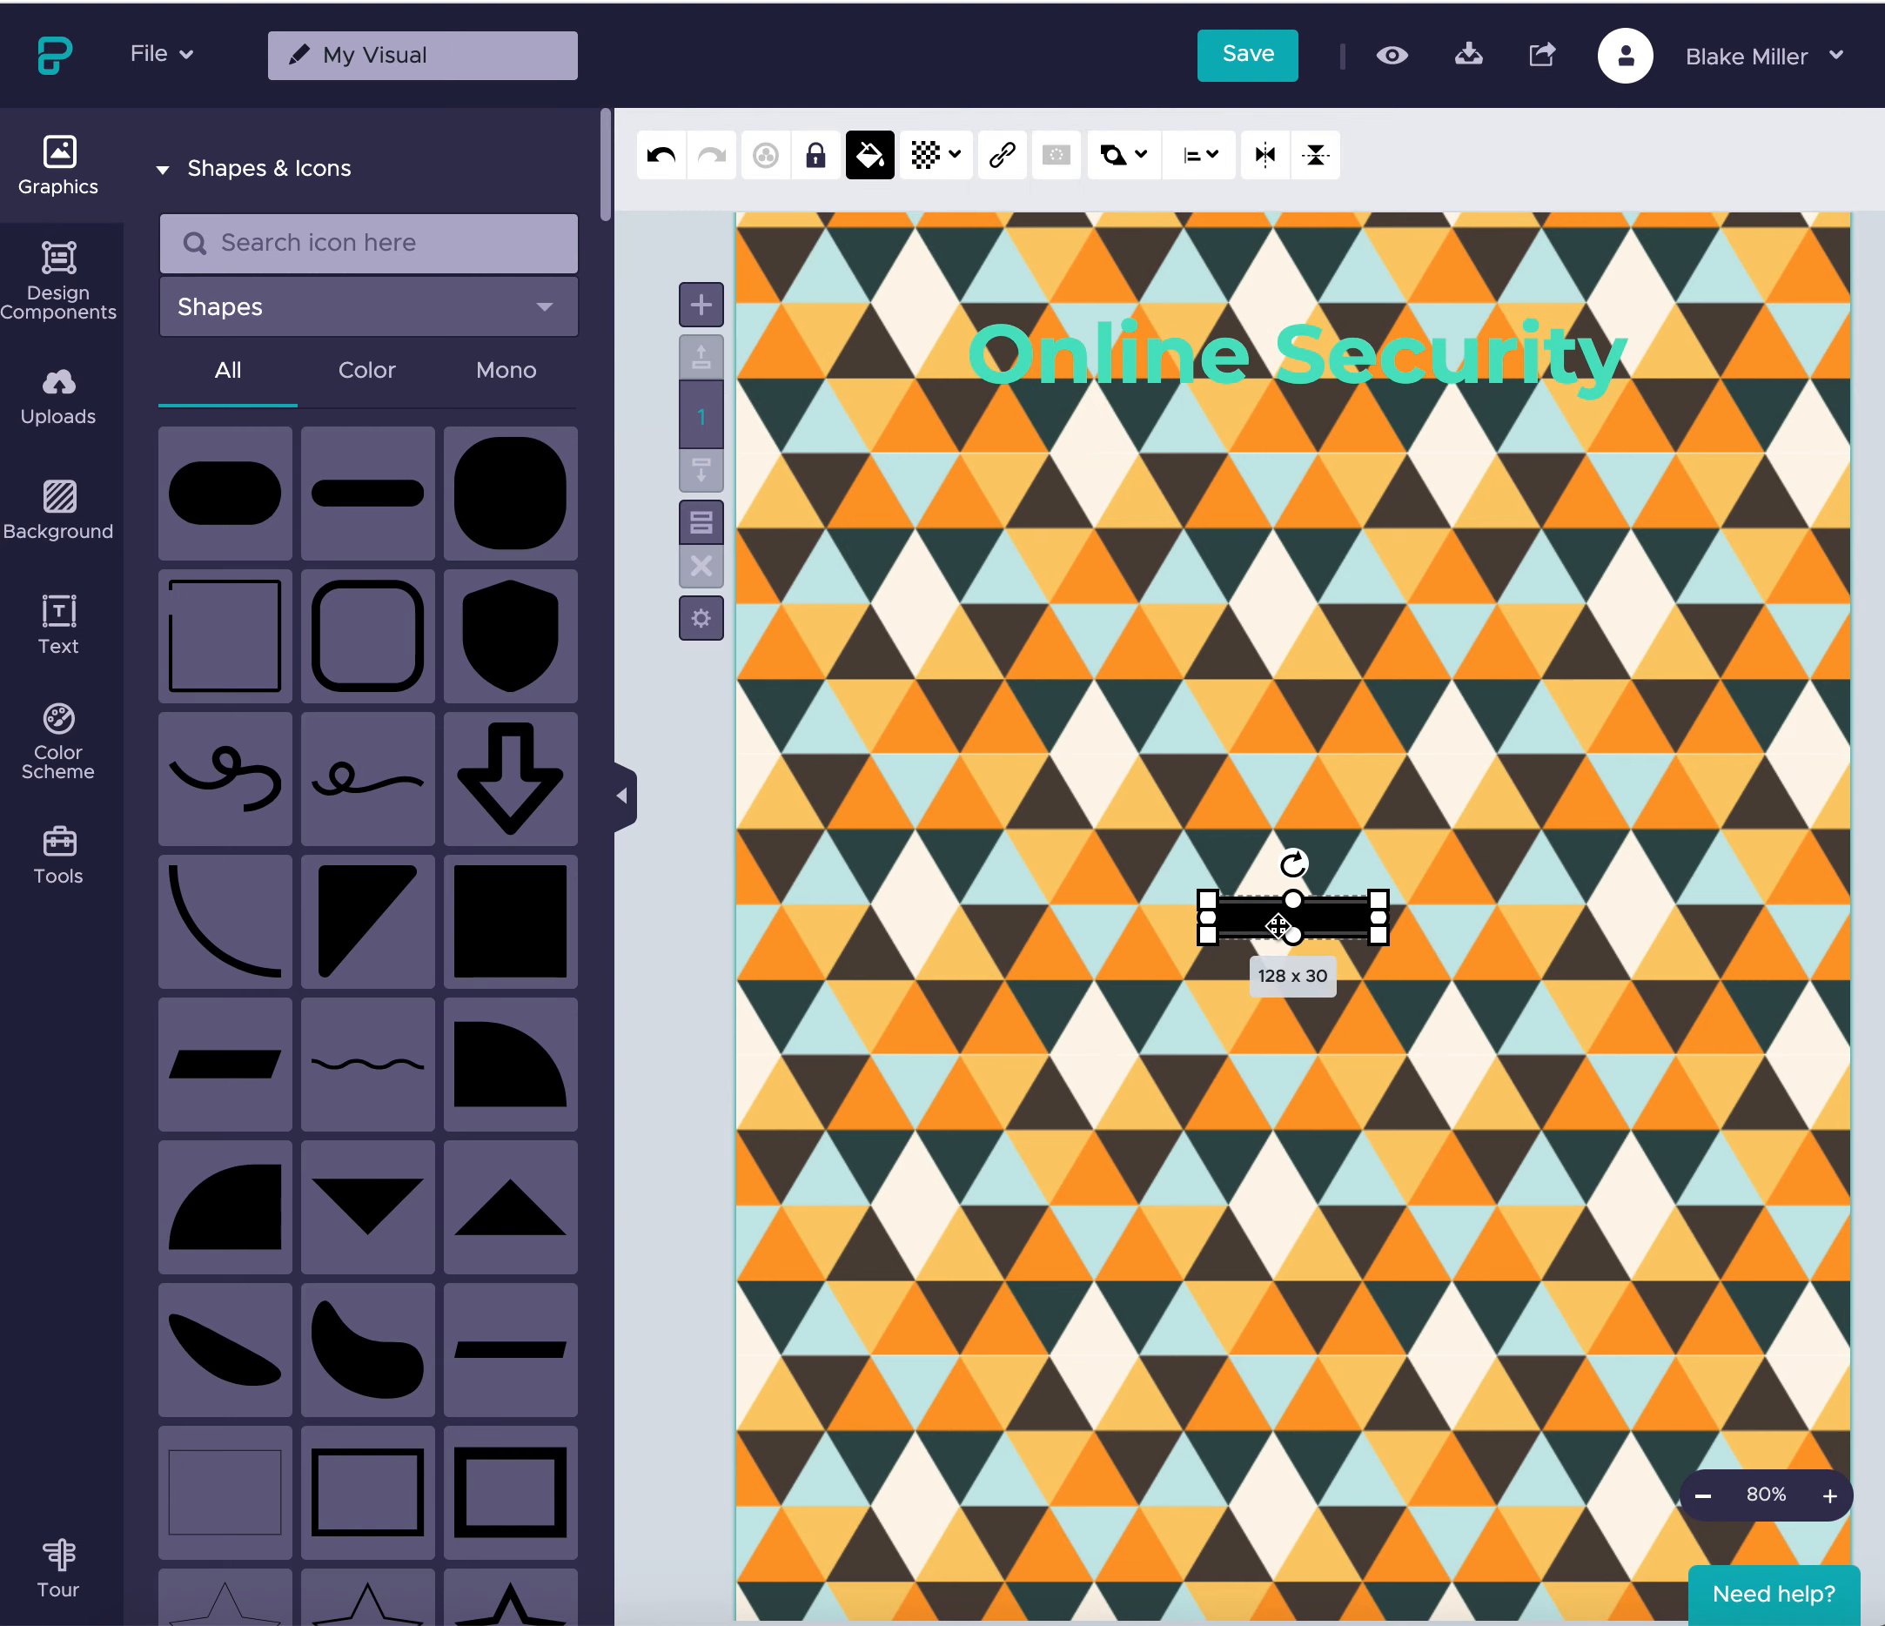
# - Enlarge the rounded rectangle to about 646 x 218 and position it just below the "Online Security" title
pyautogui.moveTo(1207, 937); pyautogui.dragTo(1306, 581)
pyautogui.moveTo(1485, 684); pyautogui.dragTo(1801, 793)
pyautogui.moveTo(1424, 686); pyautogui.dragTo(1344, 578)
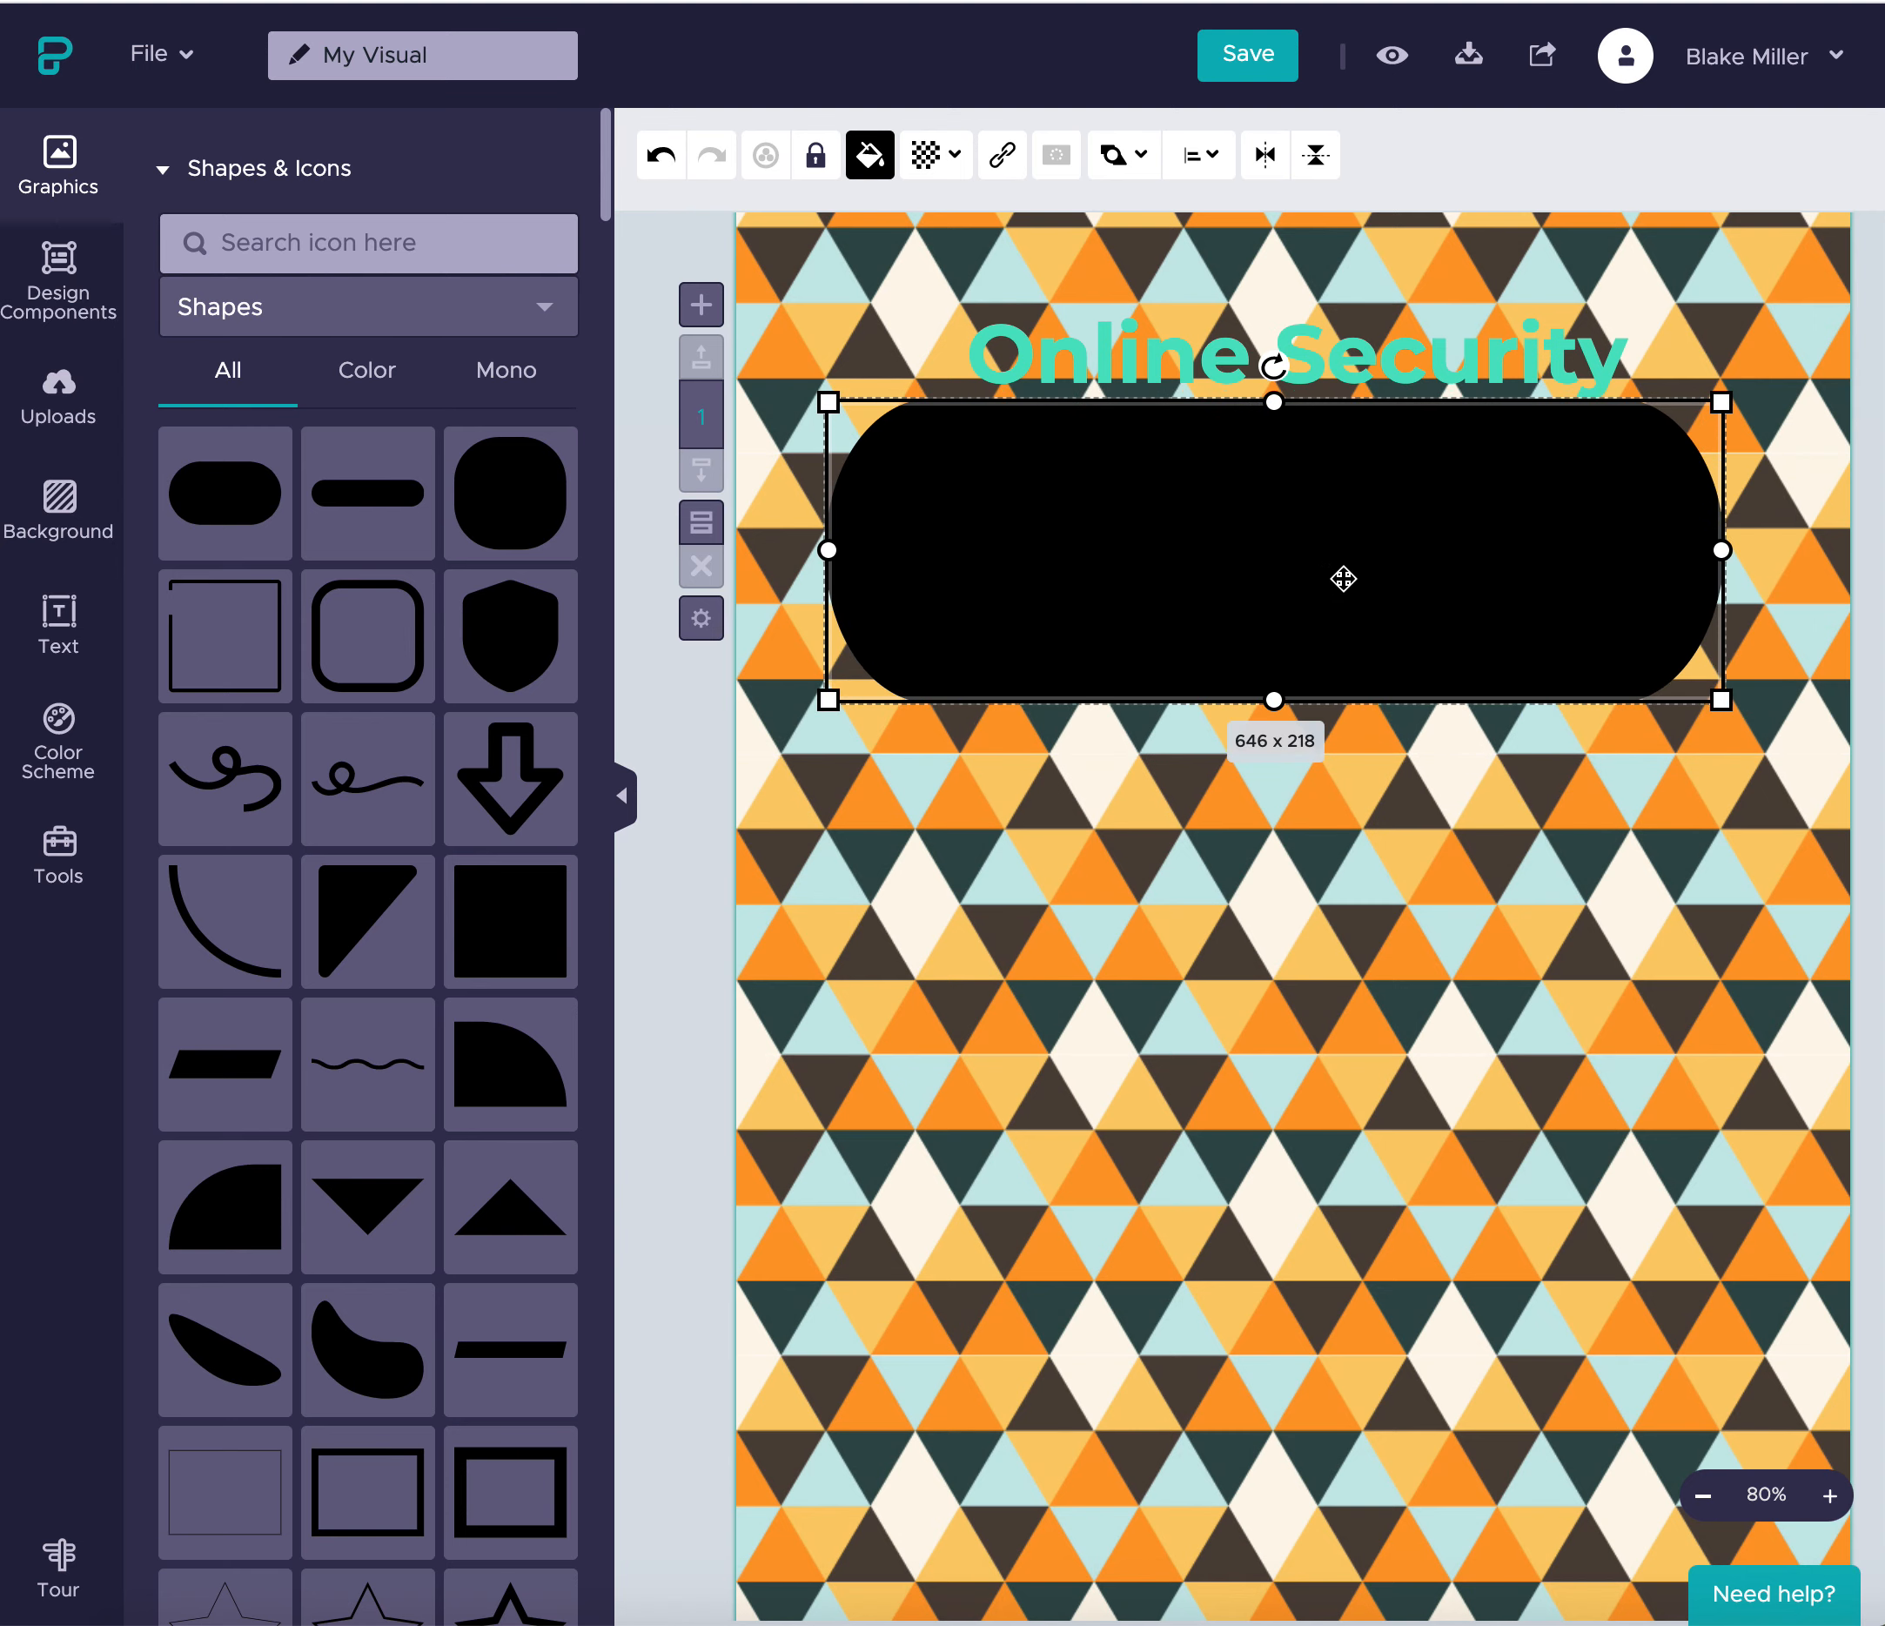
# - Fill the rounded rectangle with medium grey from the preset colors
pyautogui.click(876, 166)
pyautogui.click(1026, 506)
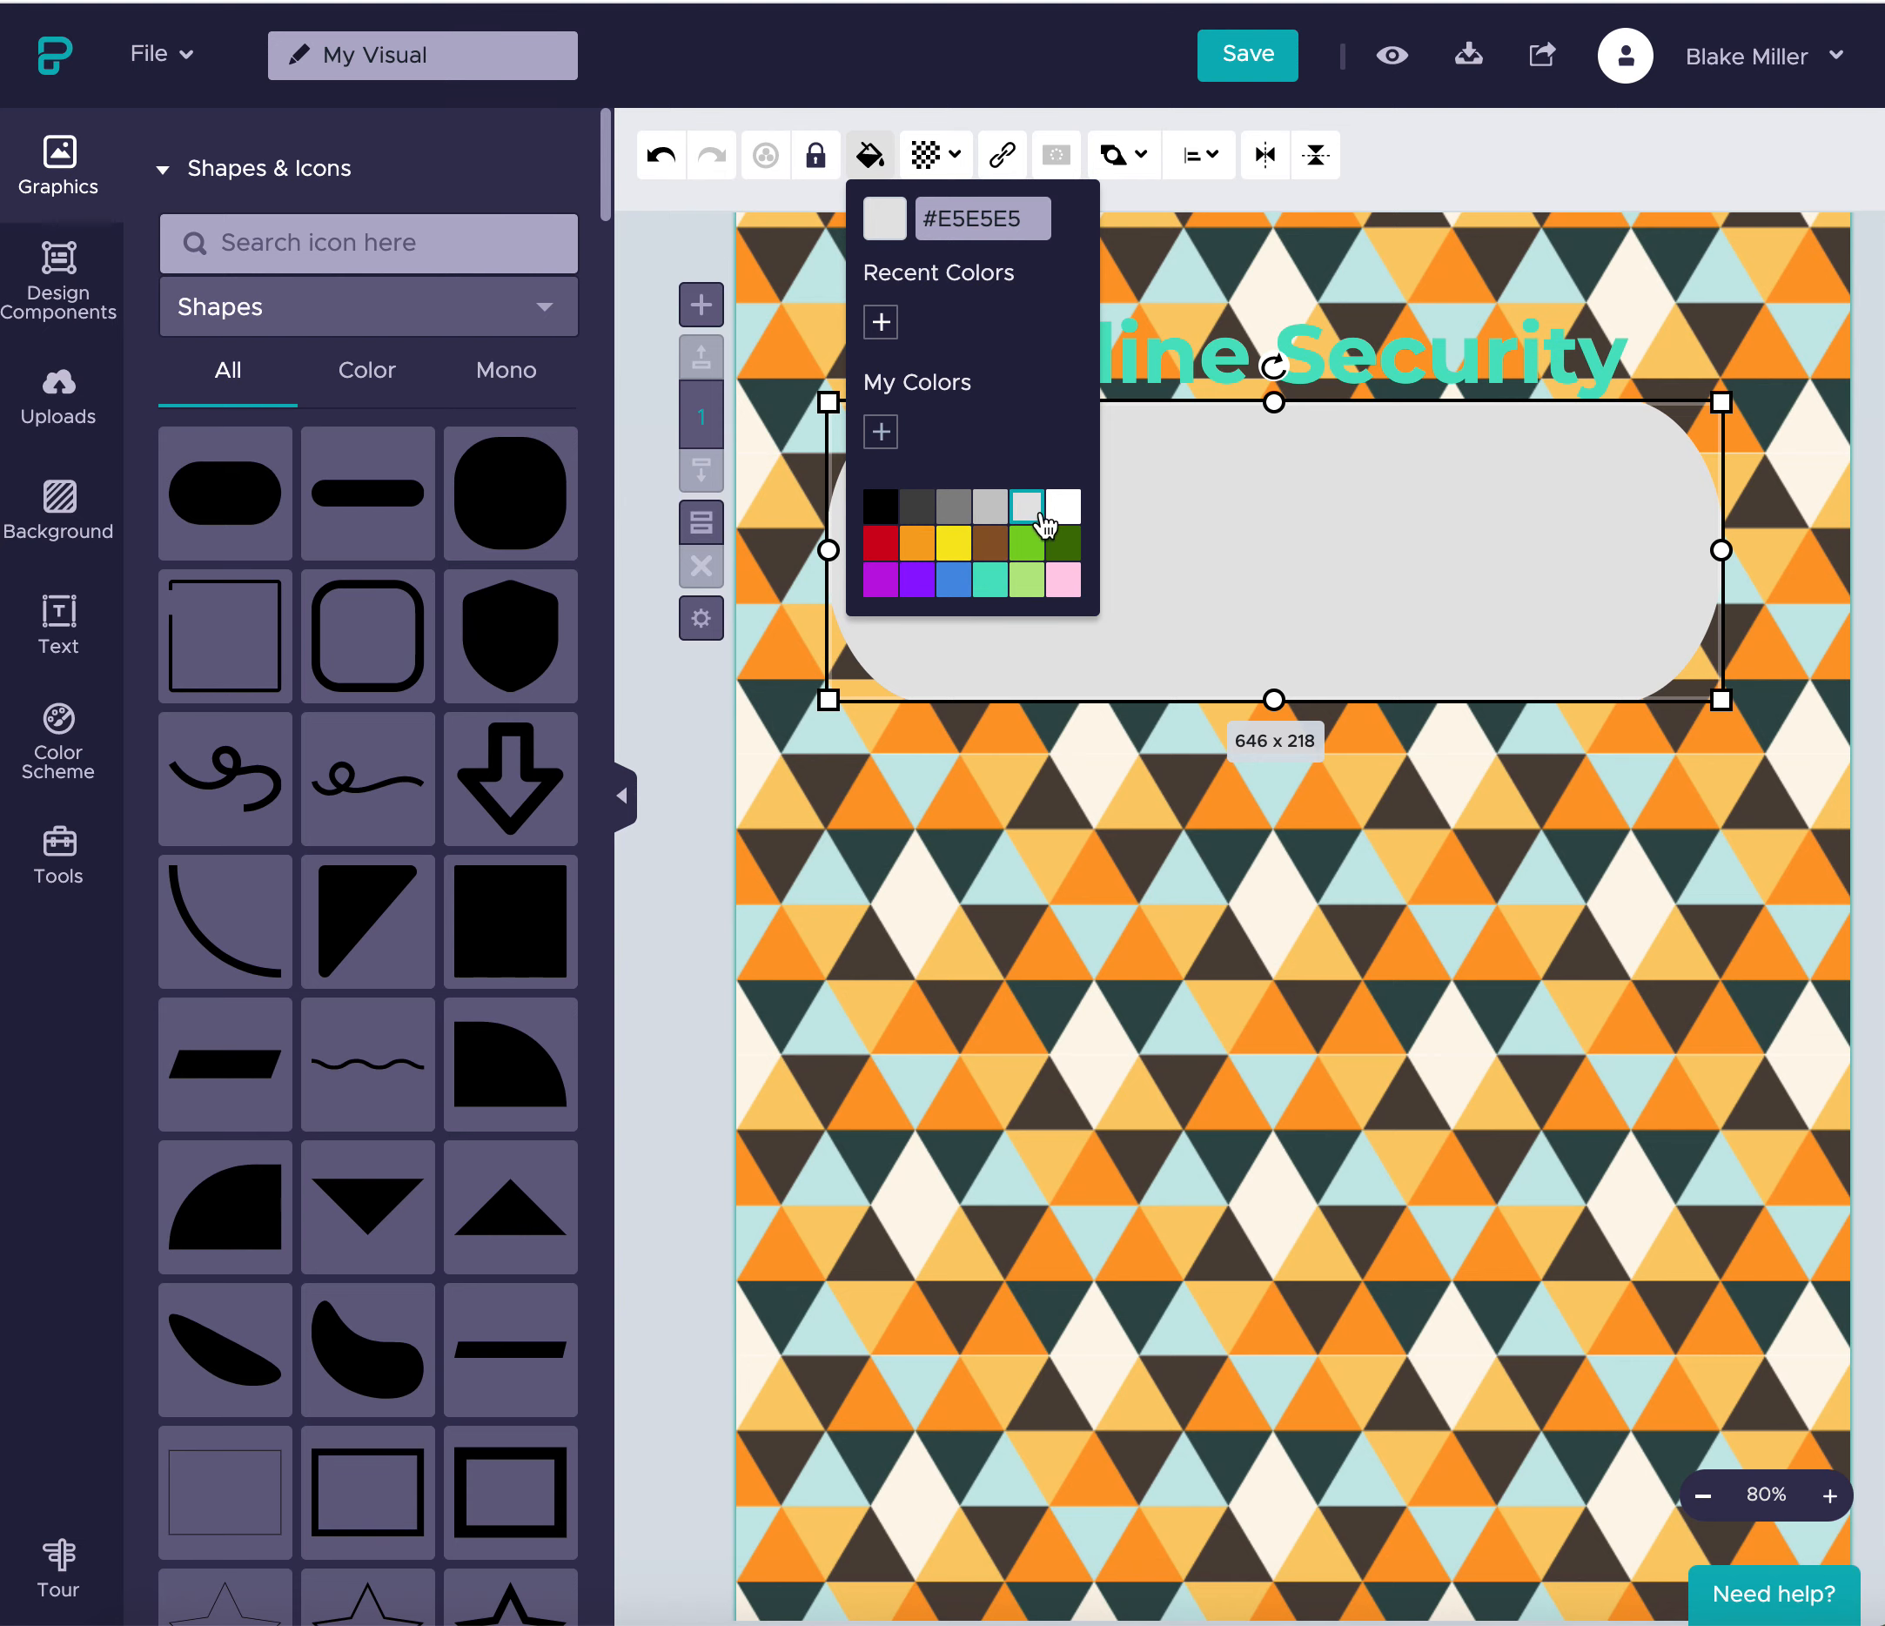
pyautogui.click(981, 516)
pyautogui.click(952, 521)
pyautogui.click(1184, 733)
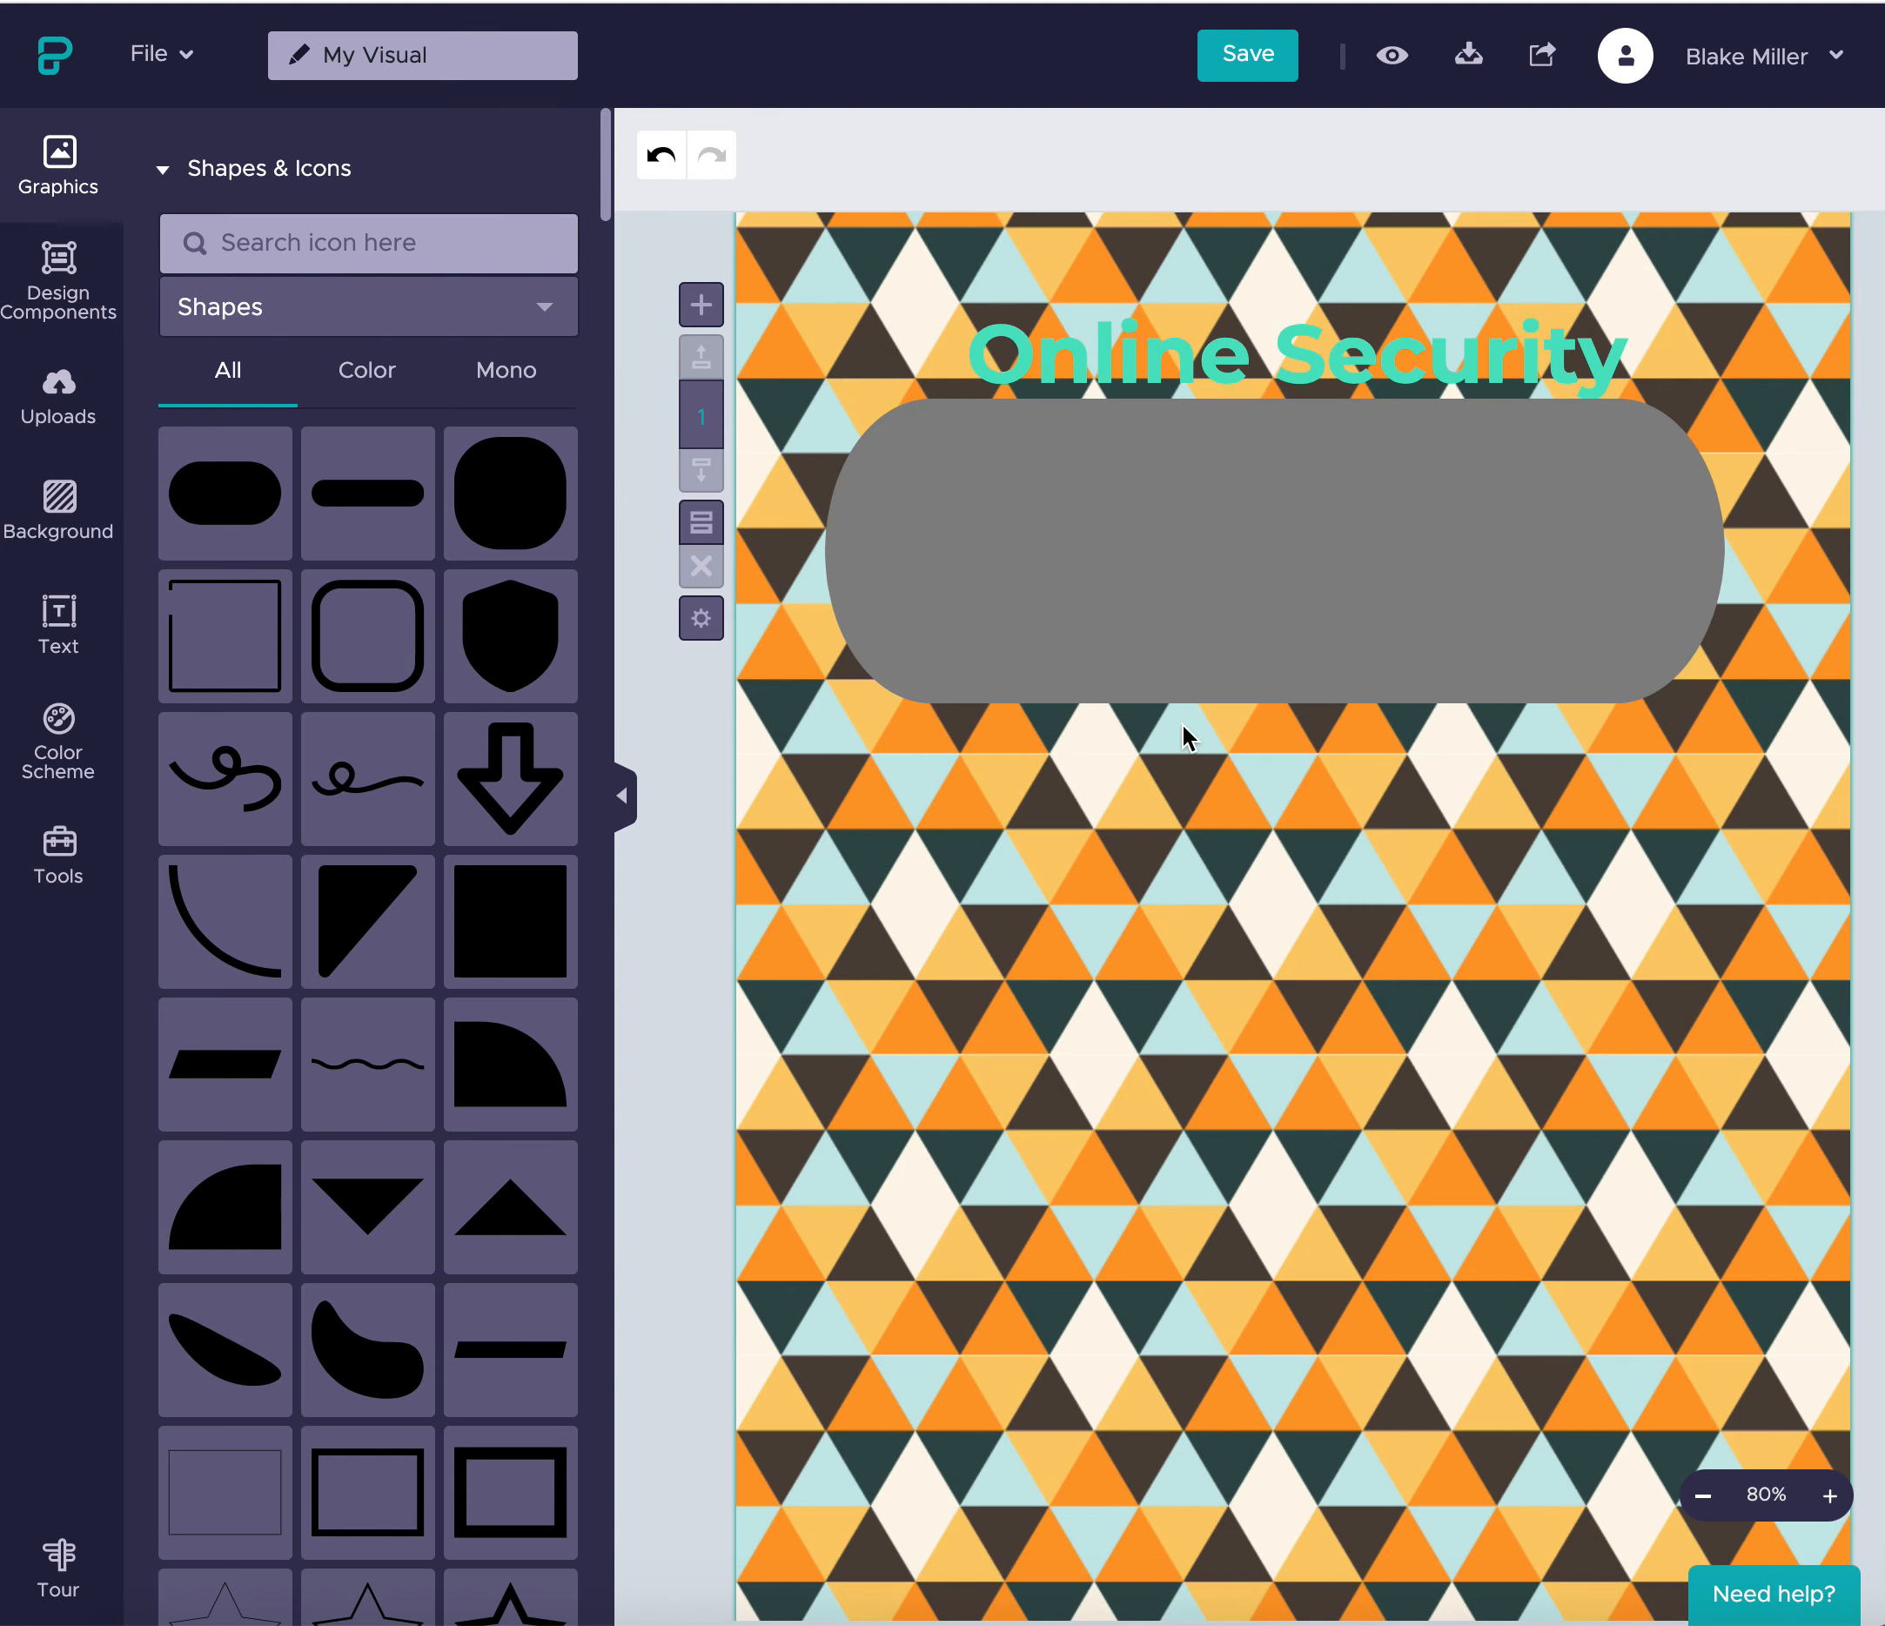
# - Move the grey rounded rectangle over the "Online Security" title and send it backward behind the text
pyautogui.scroll(1, 1189, 599)
pyautogui.click(1201, 601)
pyautogui.scroll(2, 1201, 601)
pyautogui.moveTo(1310, 681); pyautogui.dragTo(1317, 481)
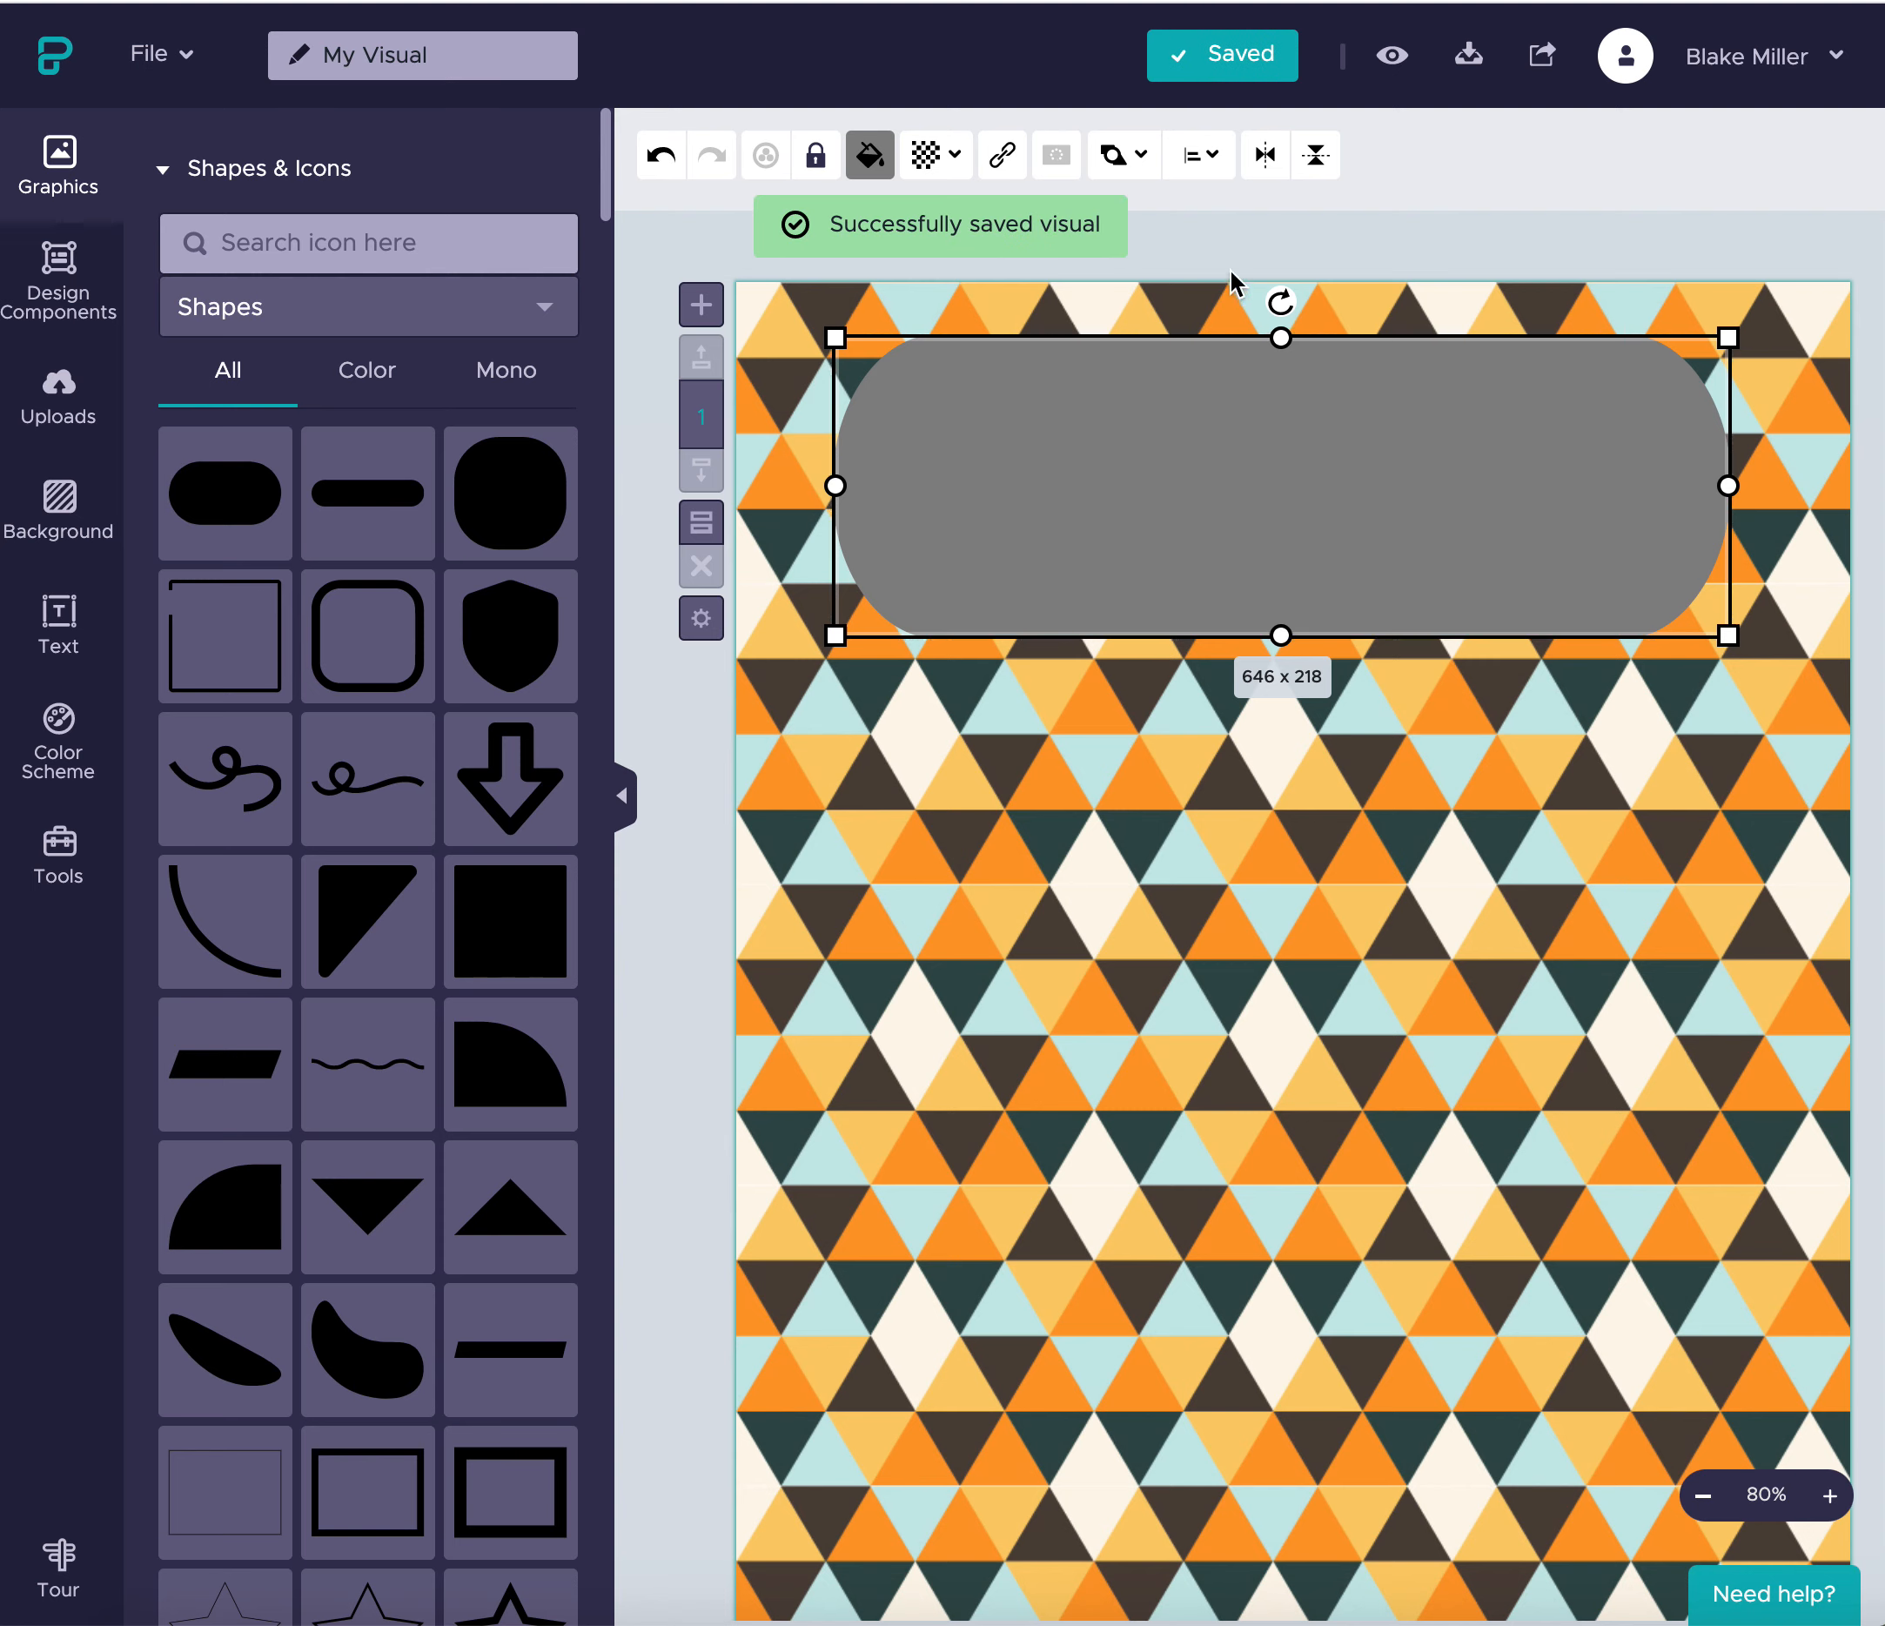
pyautogui.click(1141, 159)
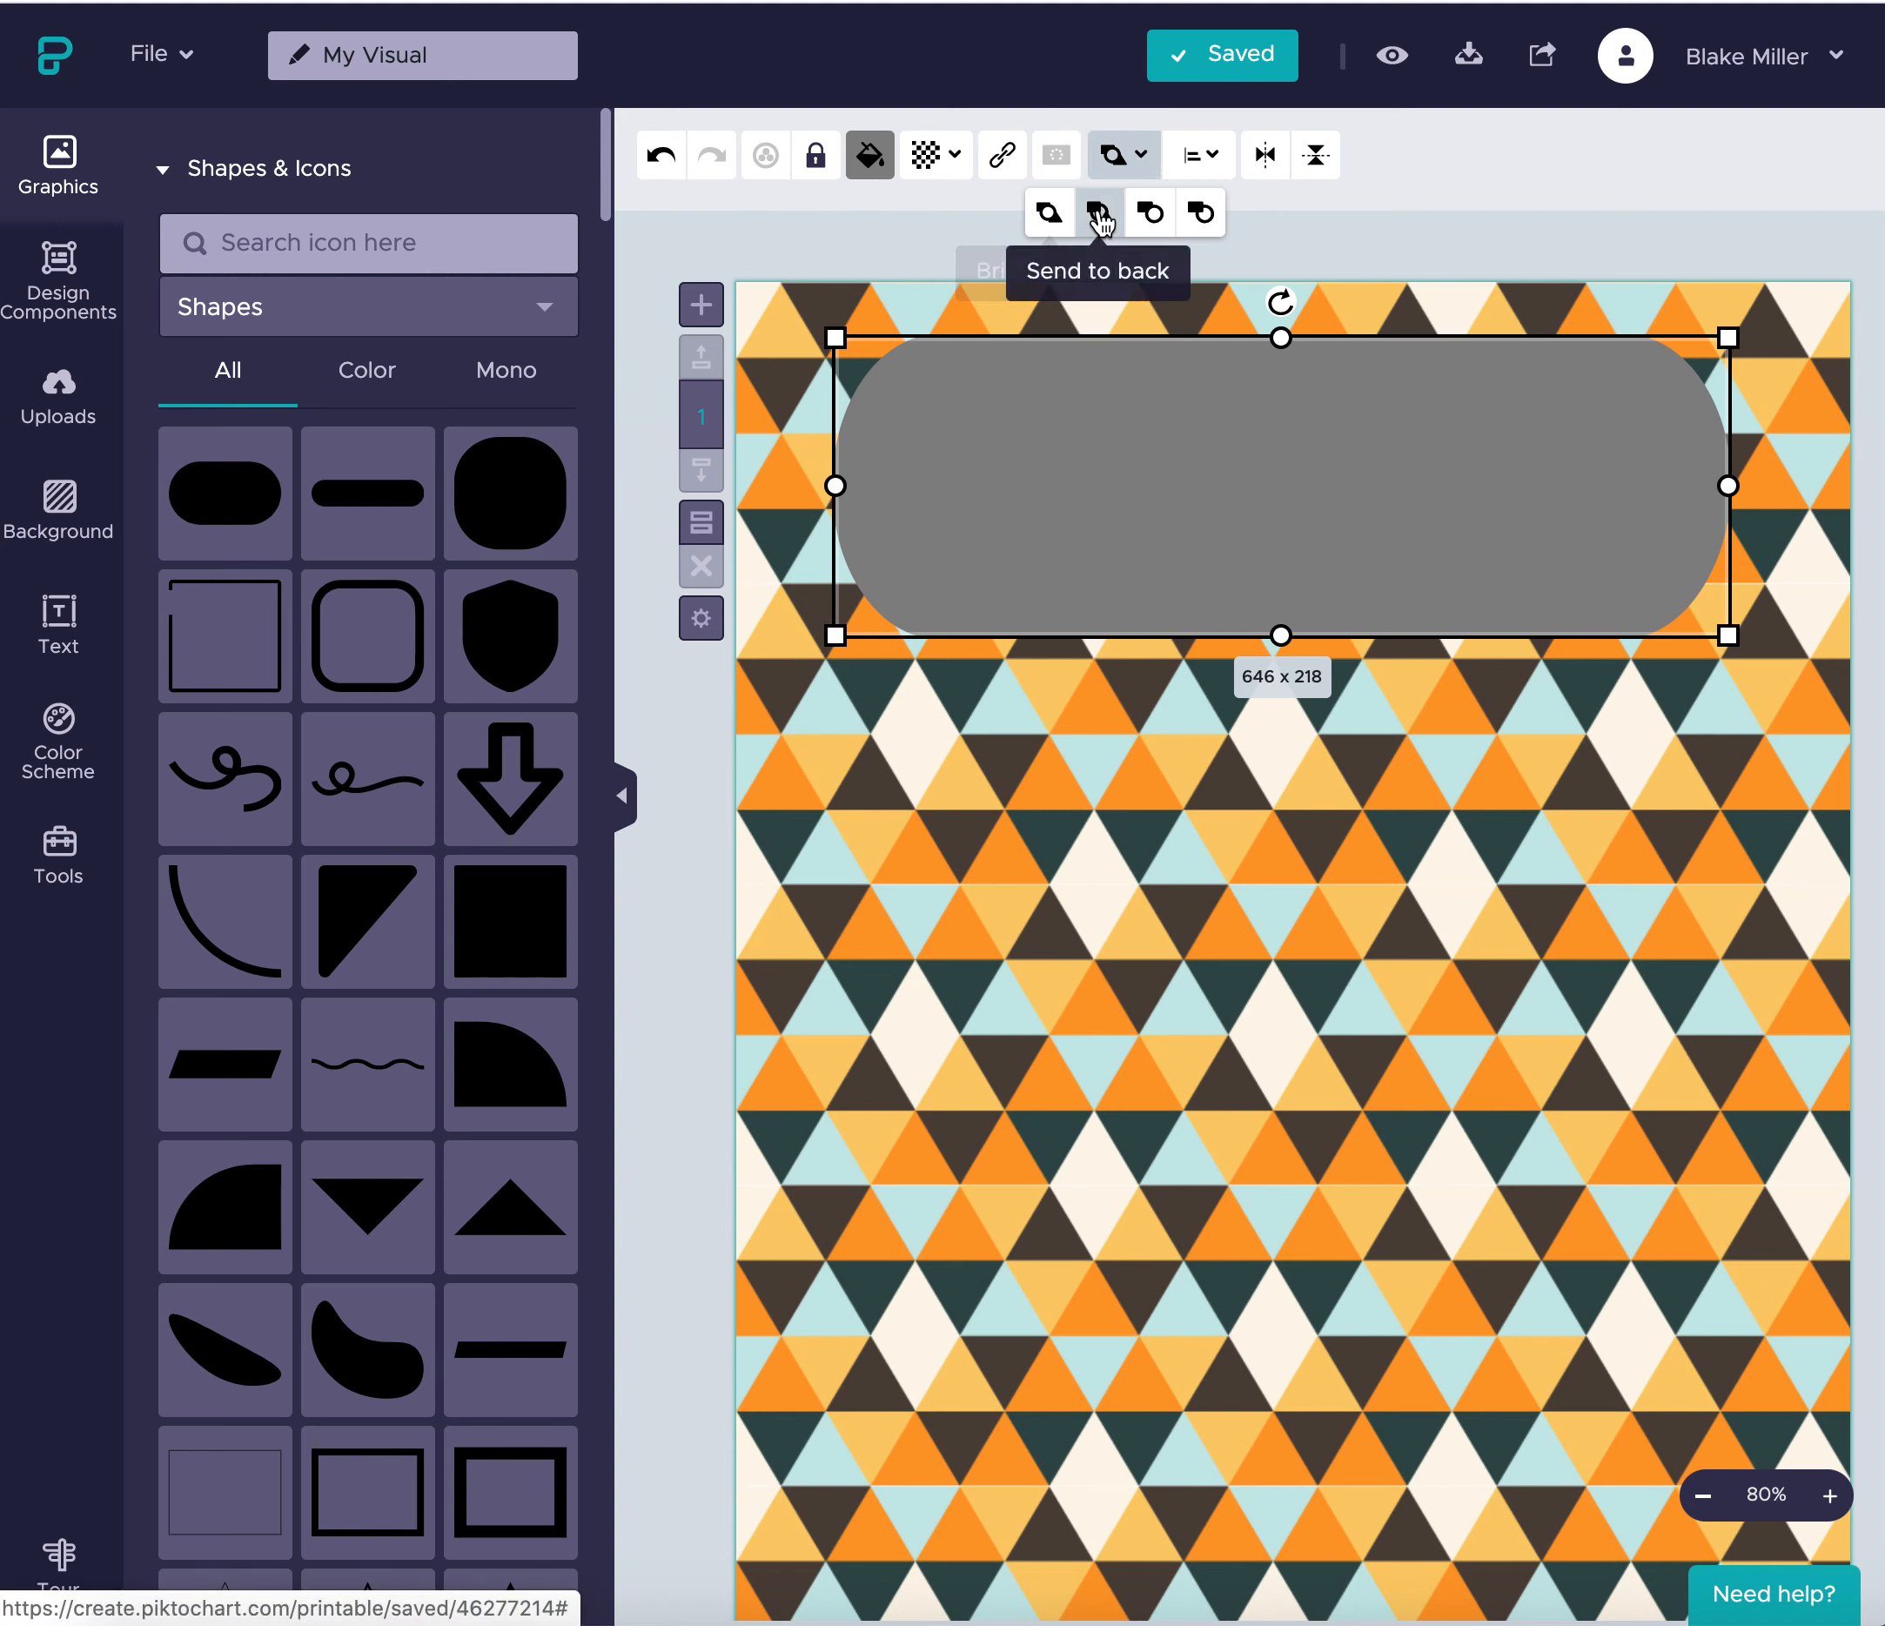
pyautogui.click(1202, 215)
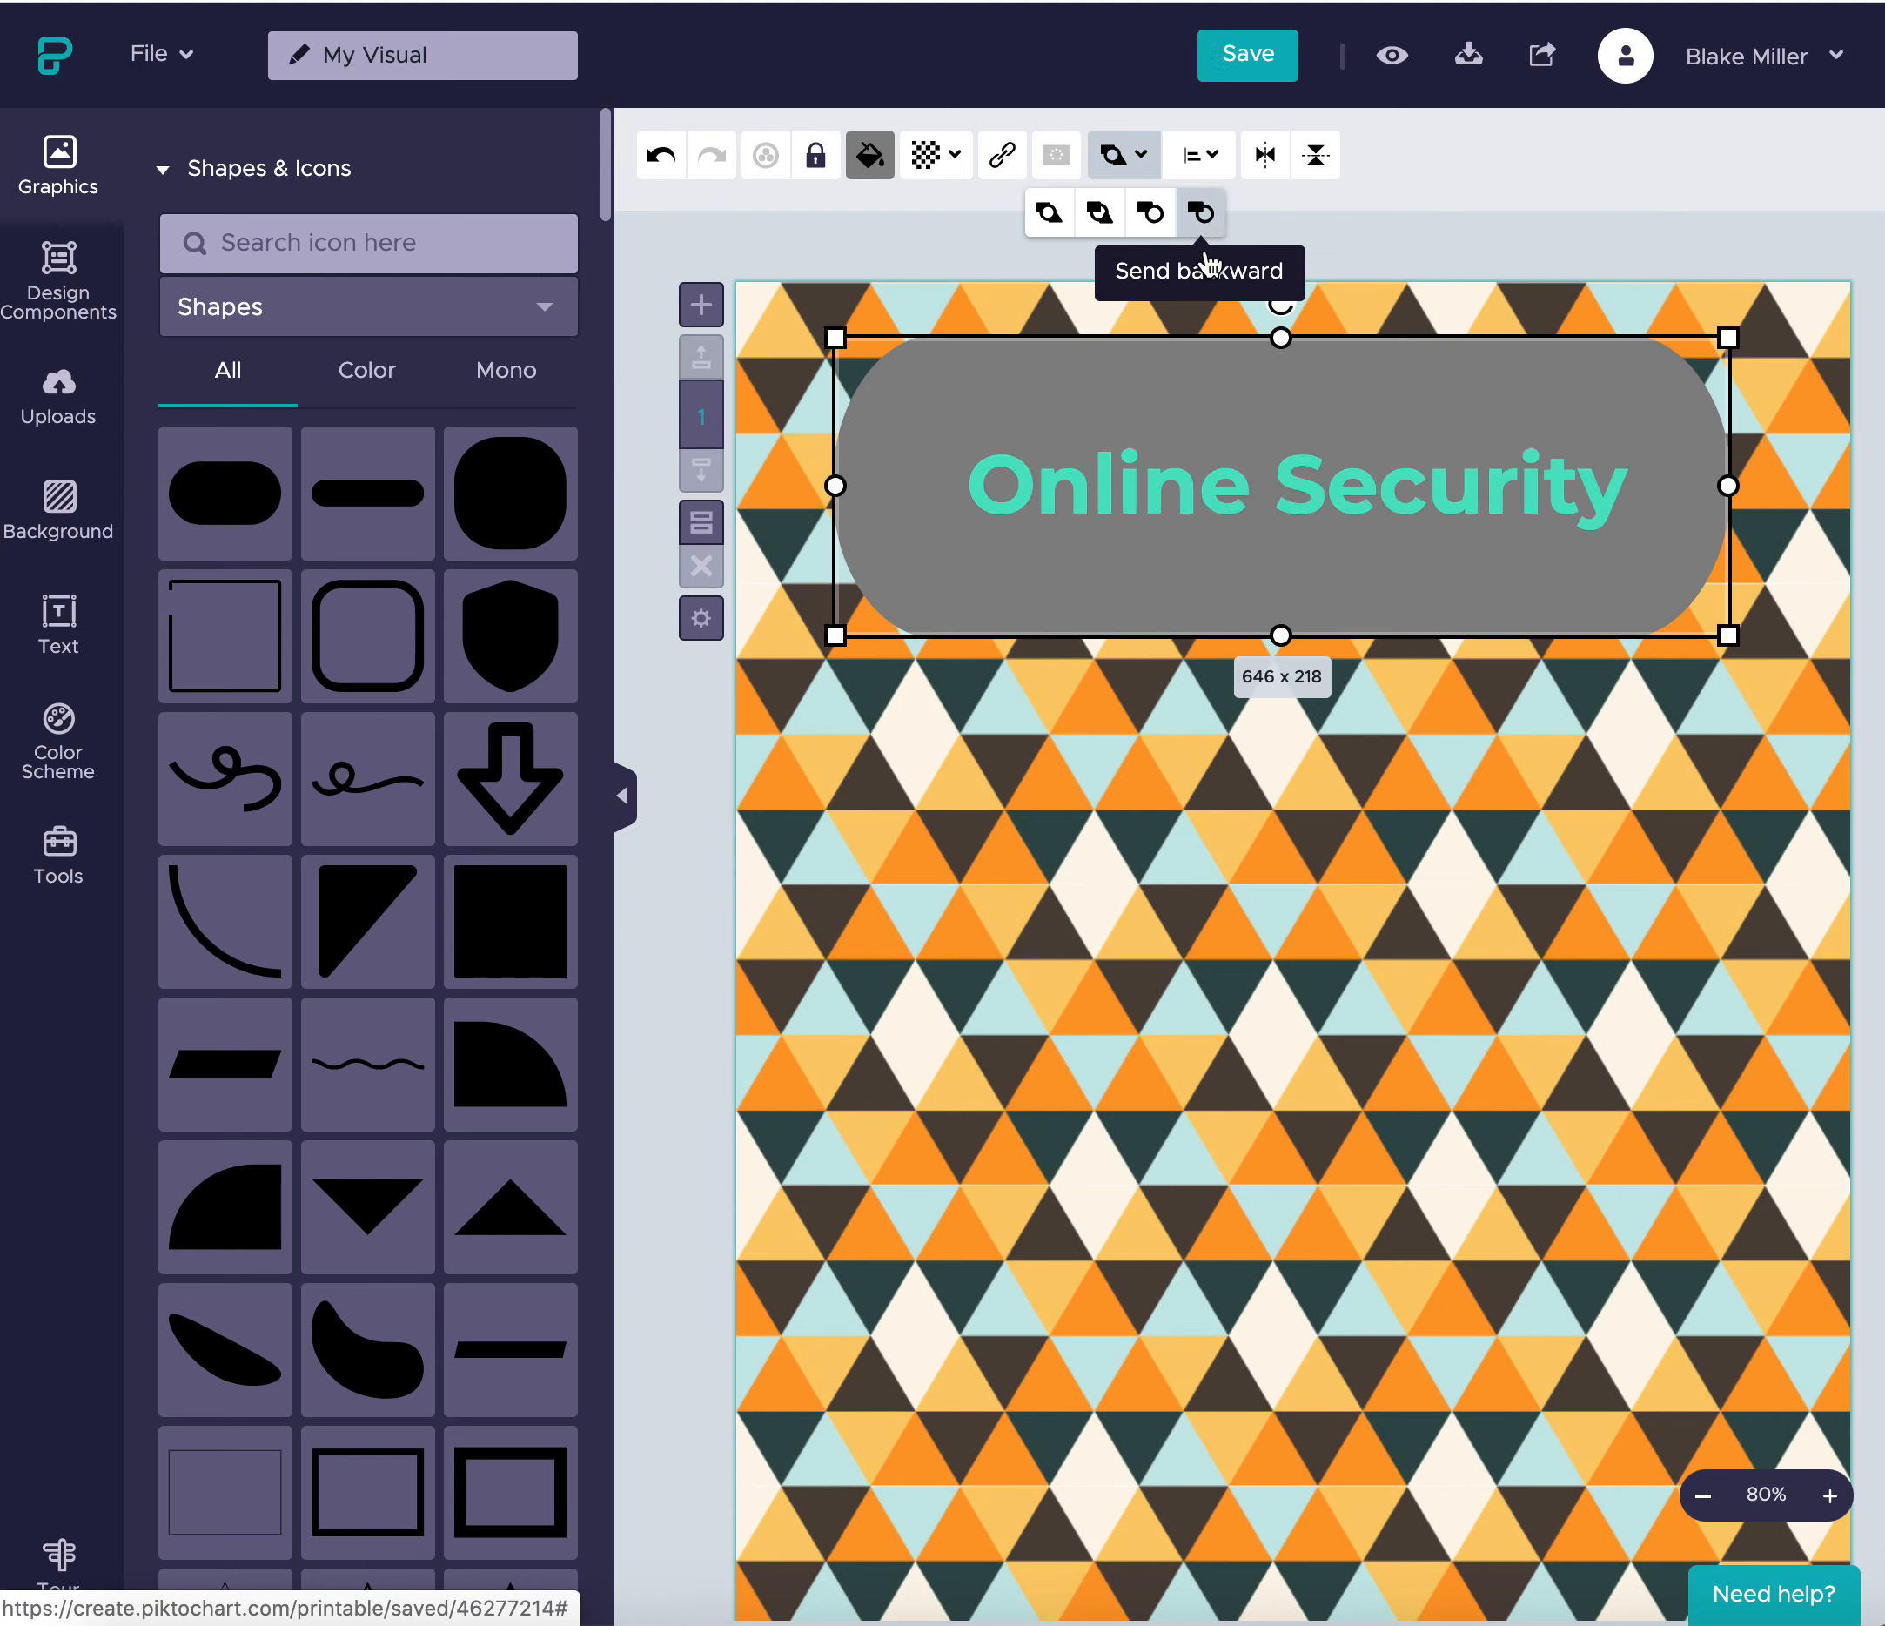
# - Shrink the grey rounded rectangle to fit more closely around the title and center the two on each other
pyautogui.moveTo(1728, 635); pyautogui.dragTo(1670, 551)
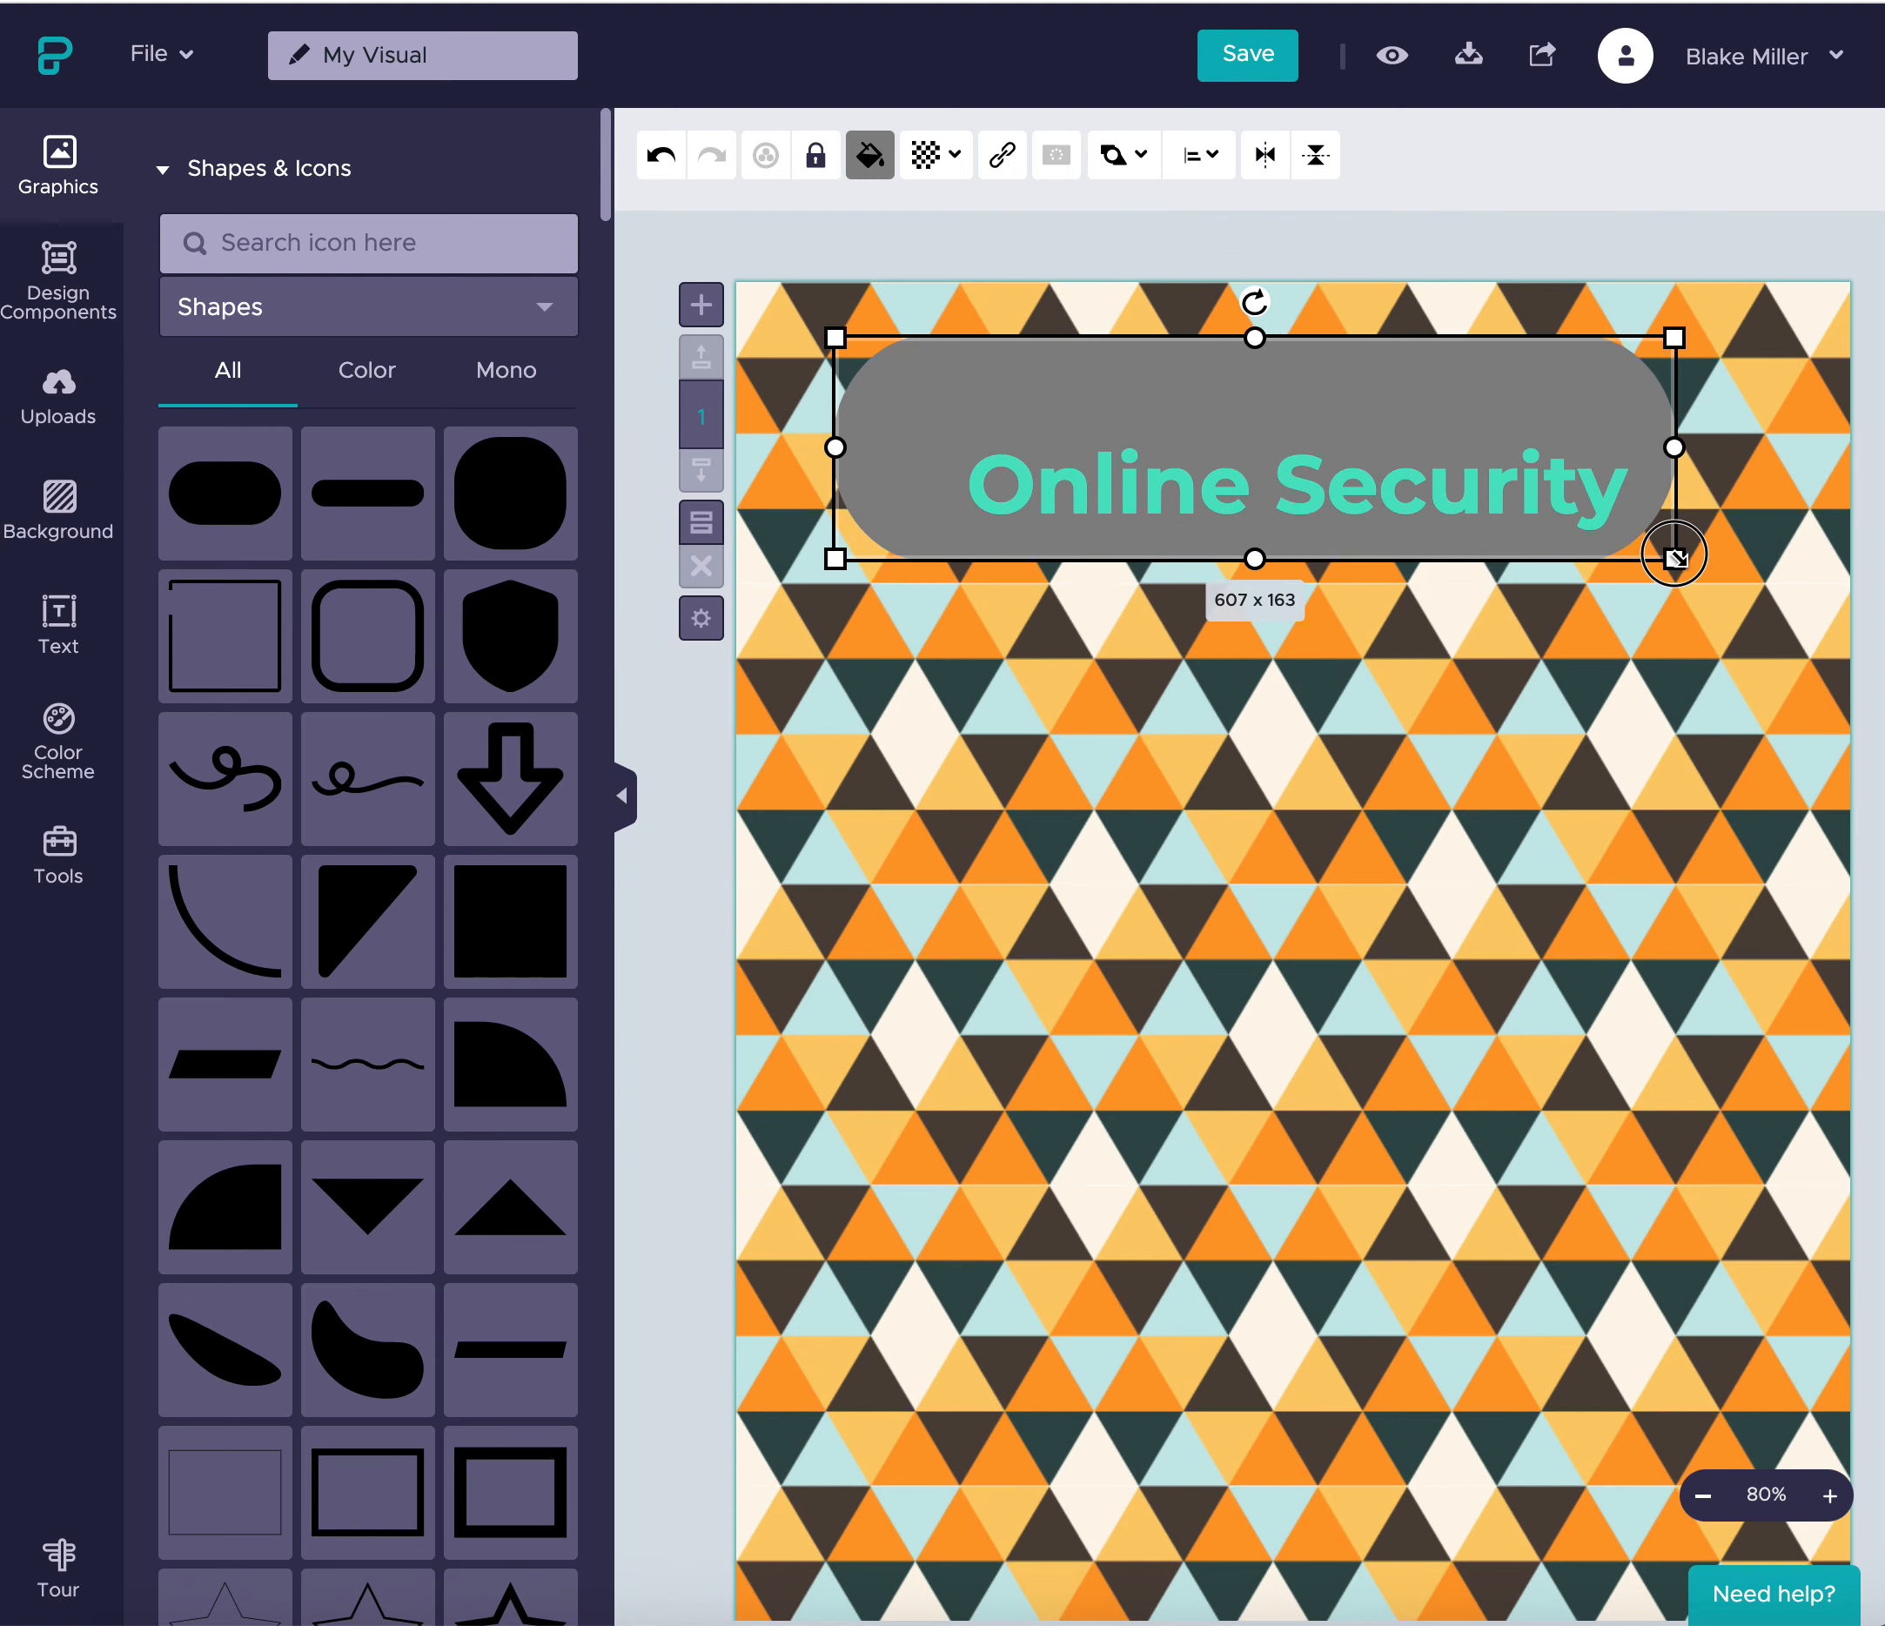
pyautogui.moveTo(1502, 421); pyautogui.dragTo(1520, 460)
pyautogui.click(1523, 458)
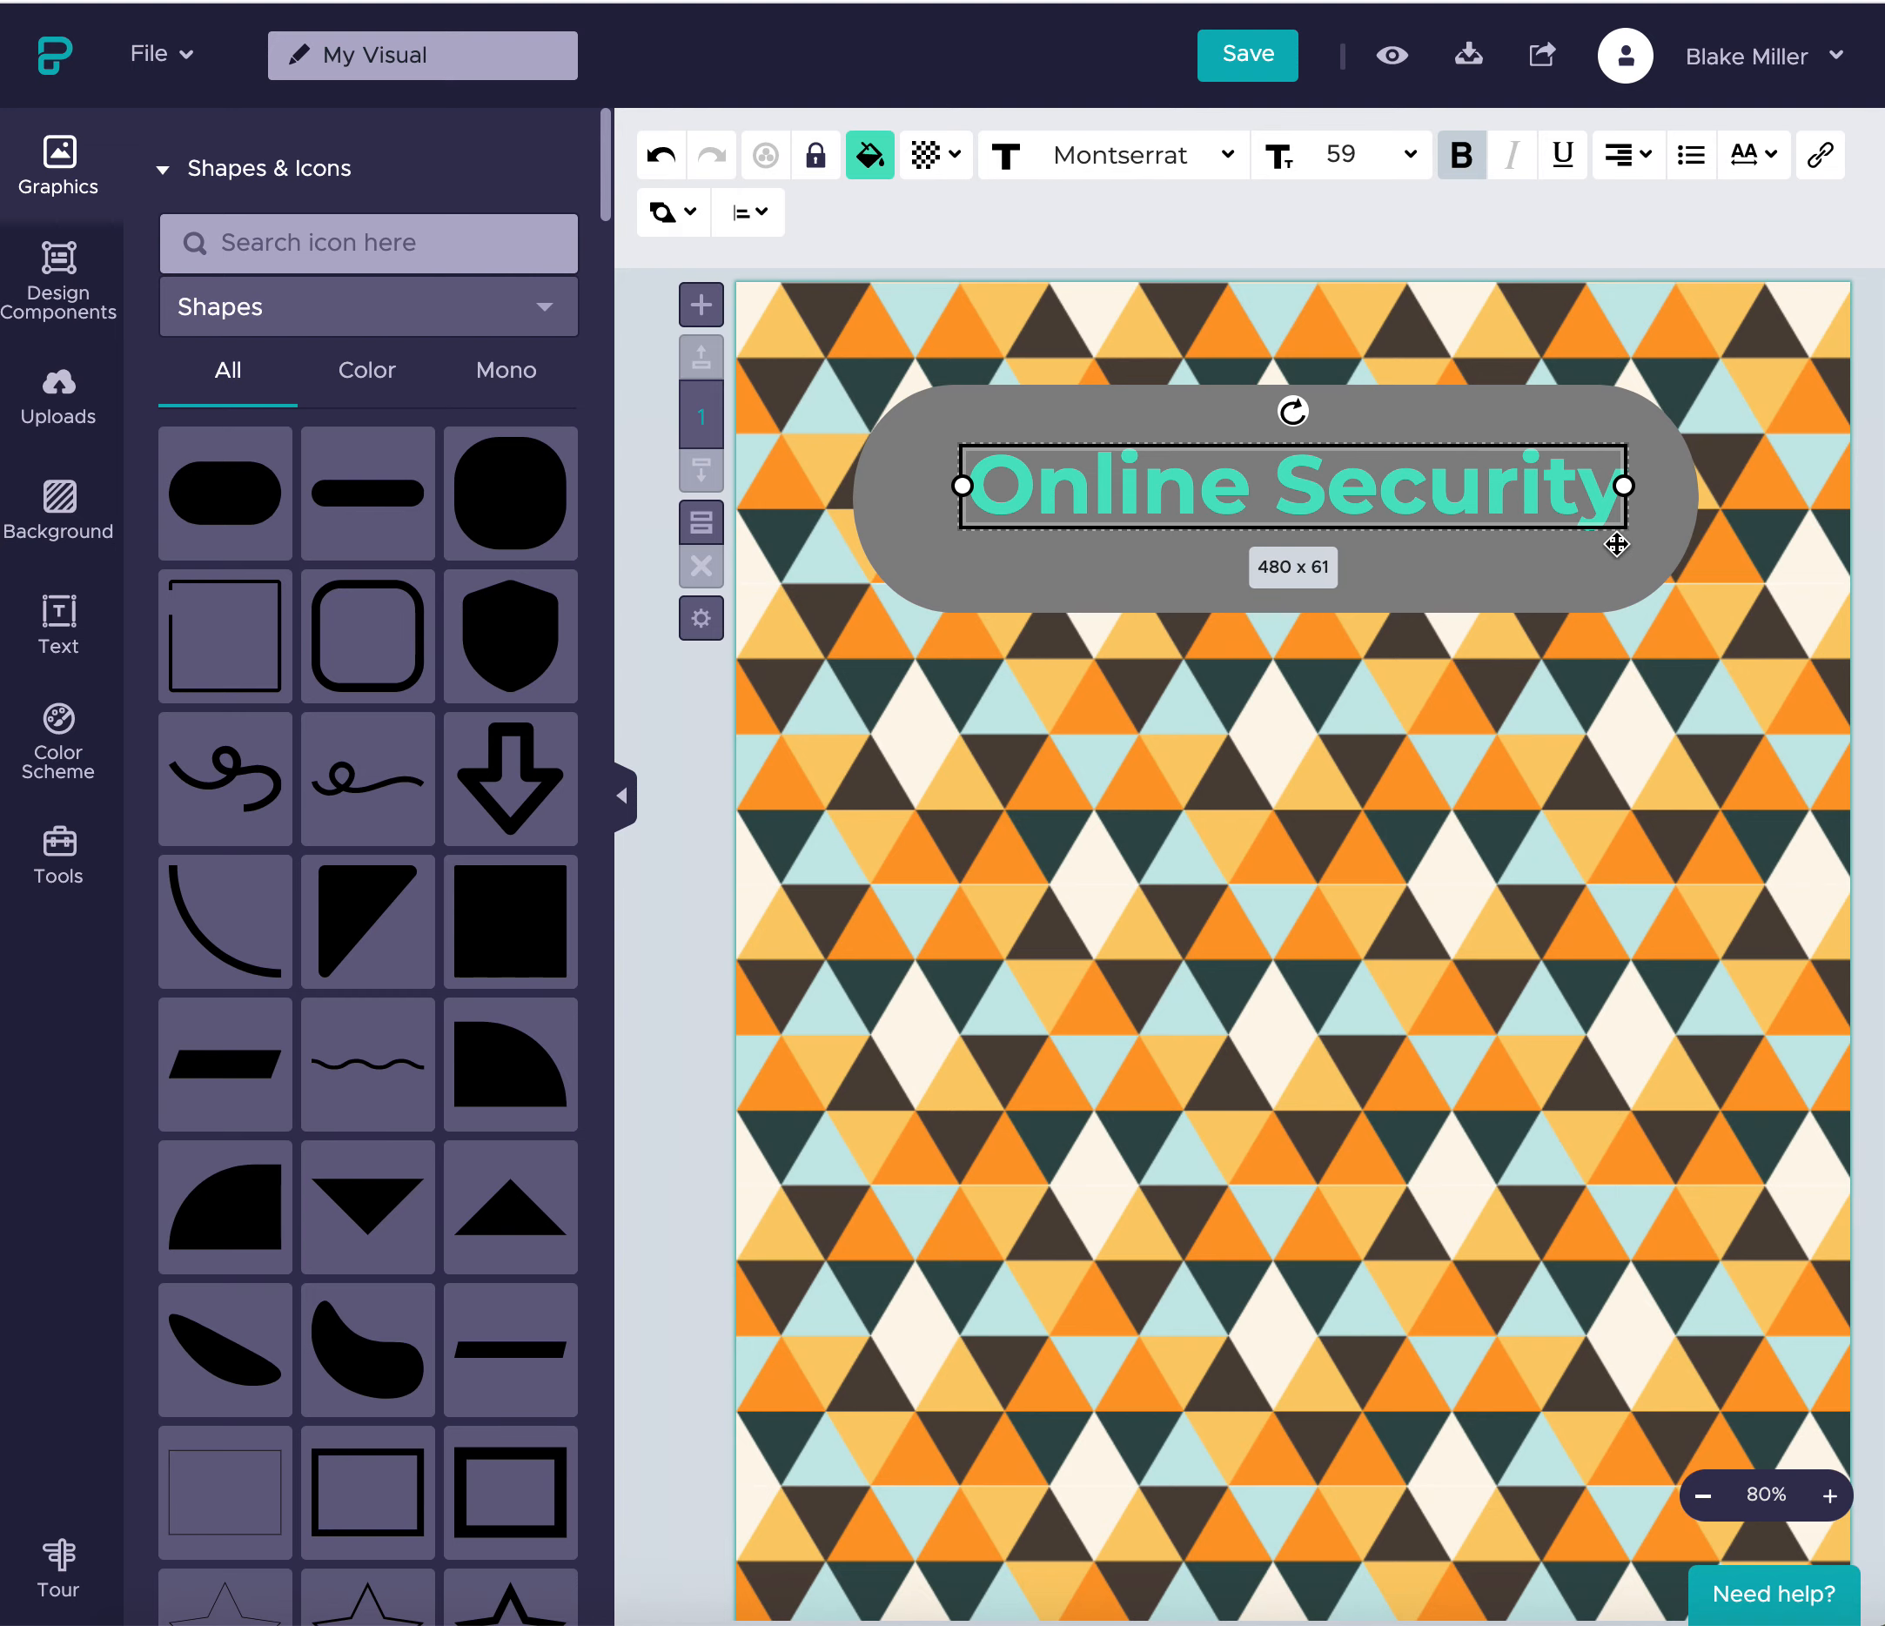
pyautogui.click(1516, 549)
pyautogui.moveTo(1694, 604); pyautogui.dragTo(1645, 553)
pyautogui.moveTo(1457, 424); pyautogui.dragTo(1506, 488)
pyautogui.click(1557, 798)
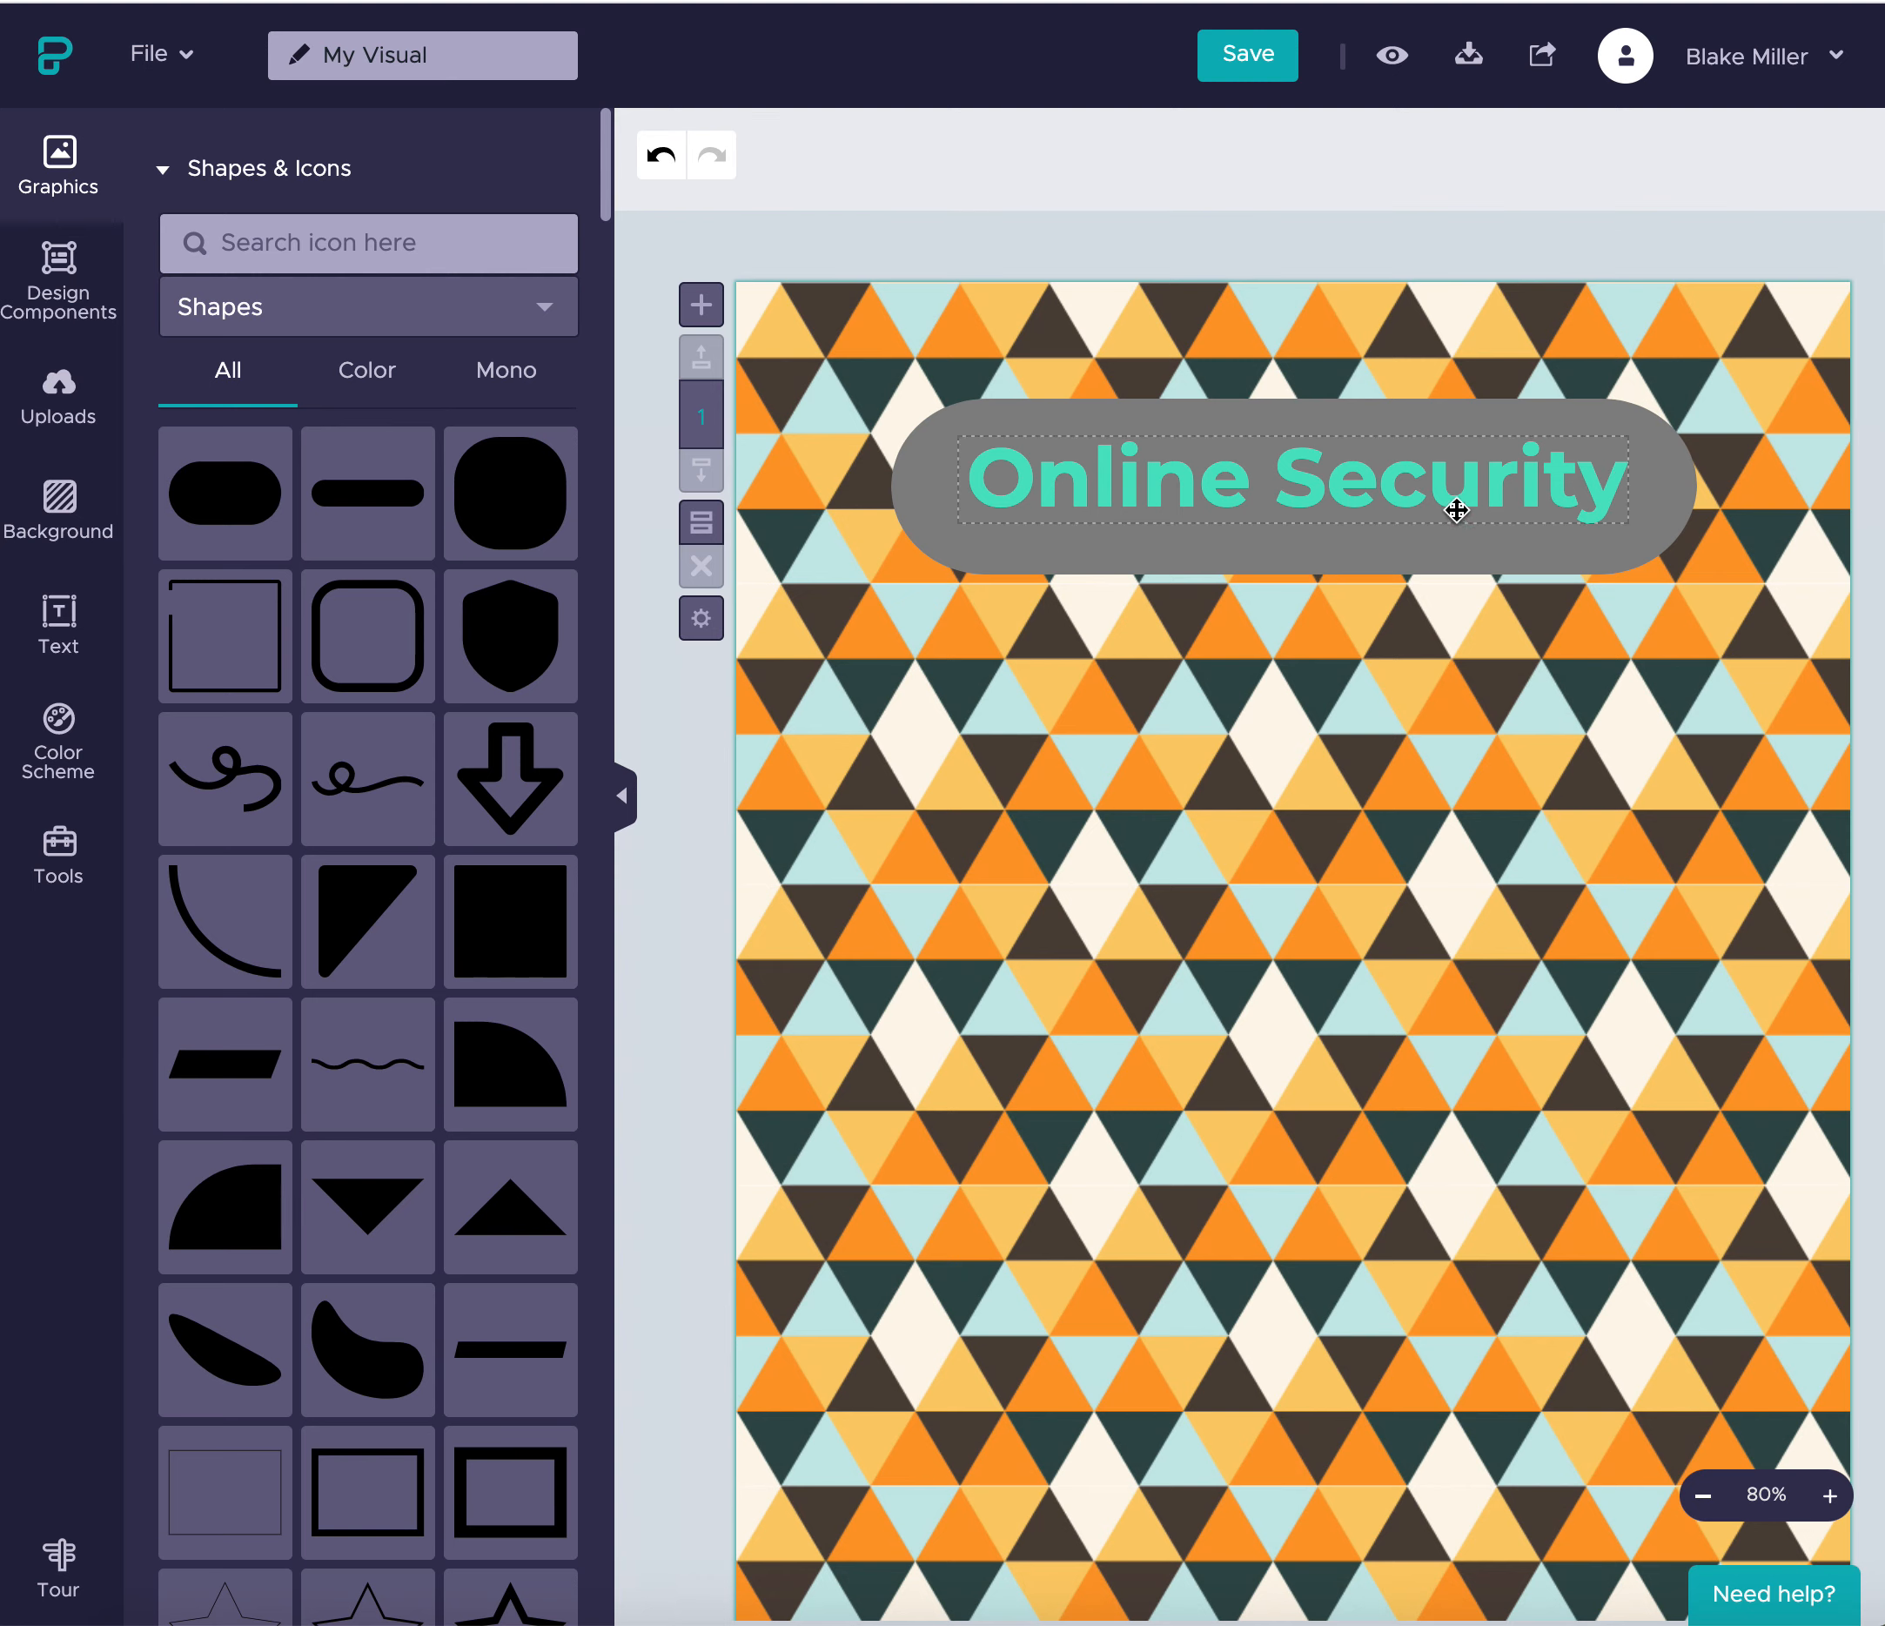
pyautogui.moveTo(1305, 551)
pyautogui.mouseDown()
pyautogui.moveTo(1297, 517)
pyautogui.moveTo(1306, 548)
pyautogui.mouseUp()
pyautogui.click(1443, 671)
# - Browse the available text frame designs down to the cafe badges
pyautogui.click(99, 618)
pyautogui.scroll(-5, 341, 950)
pyautogui.scroll(-5, 341, 949)
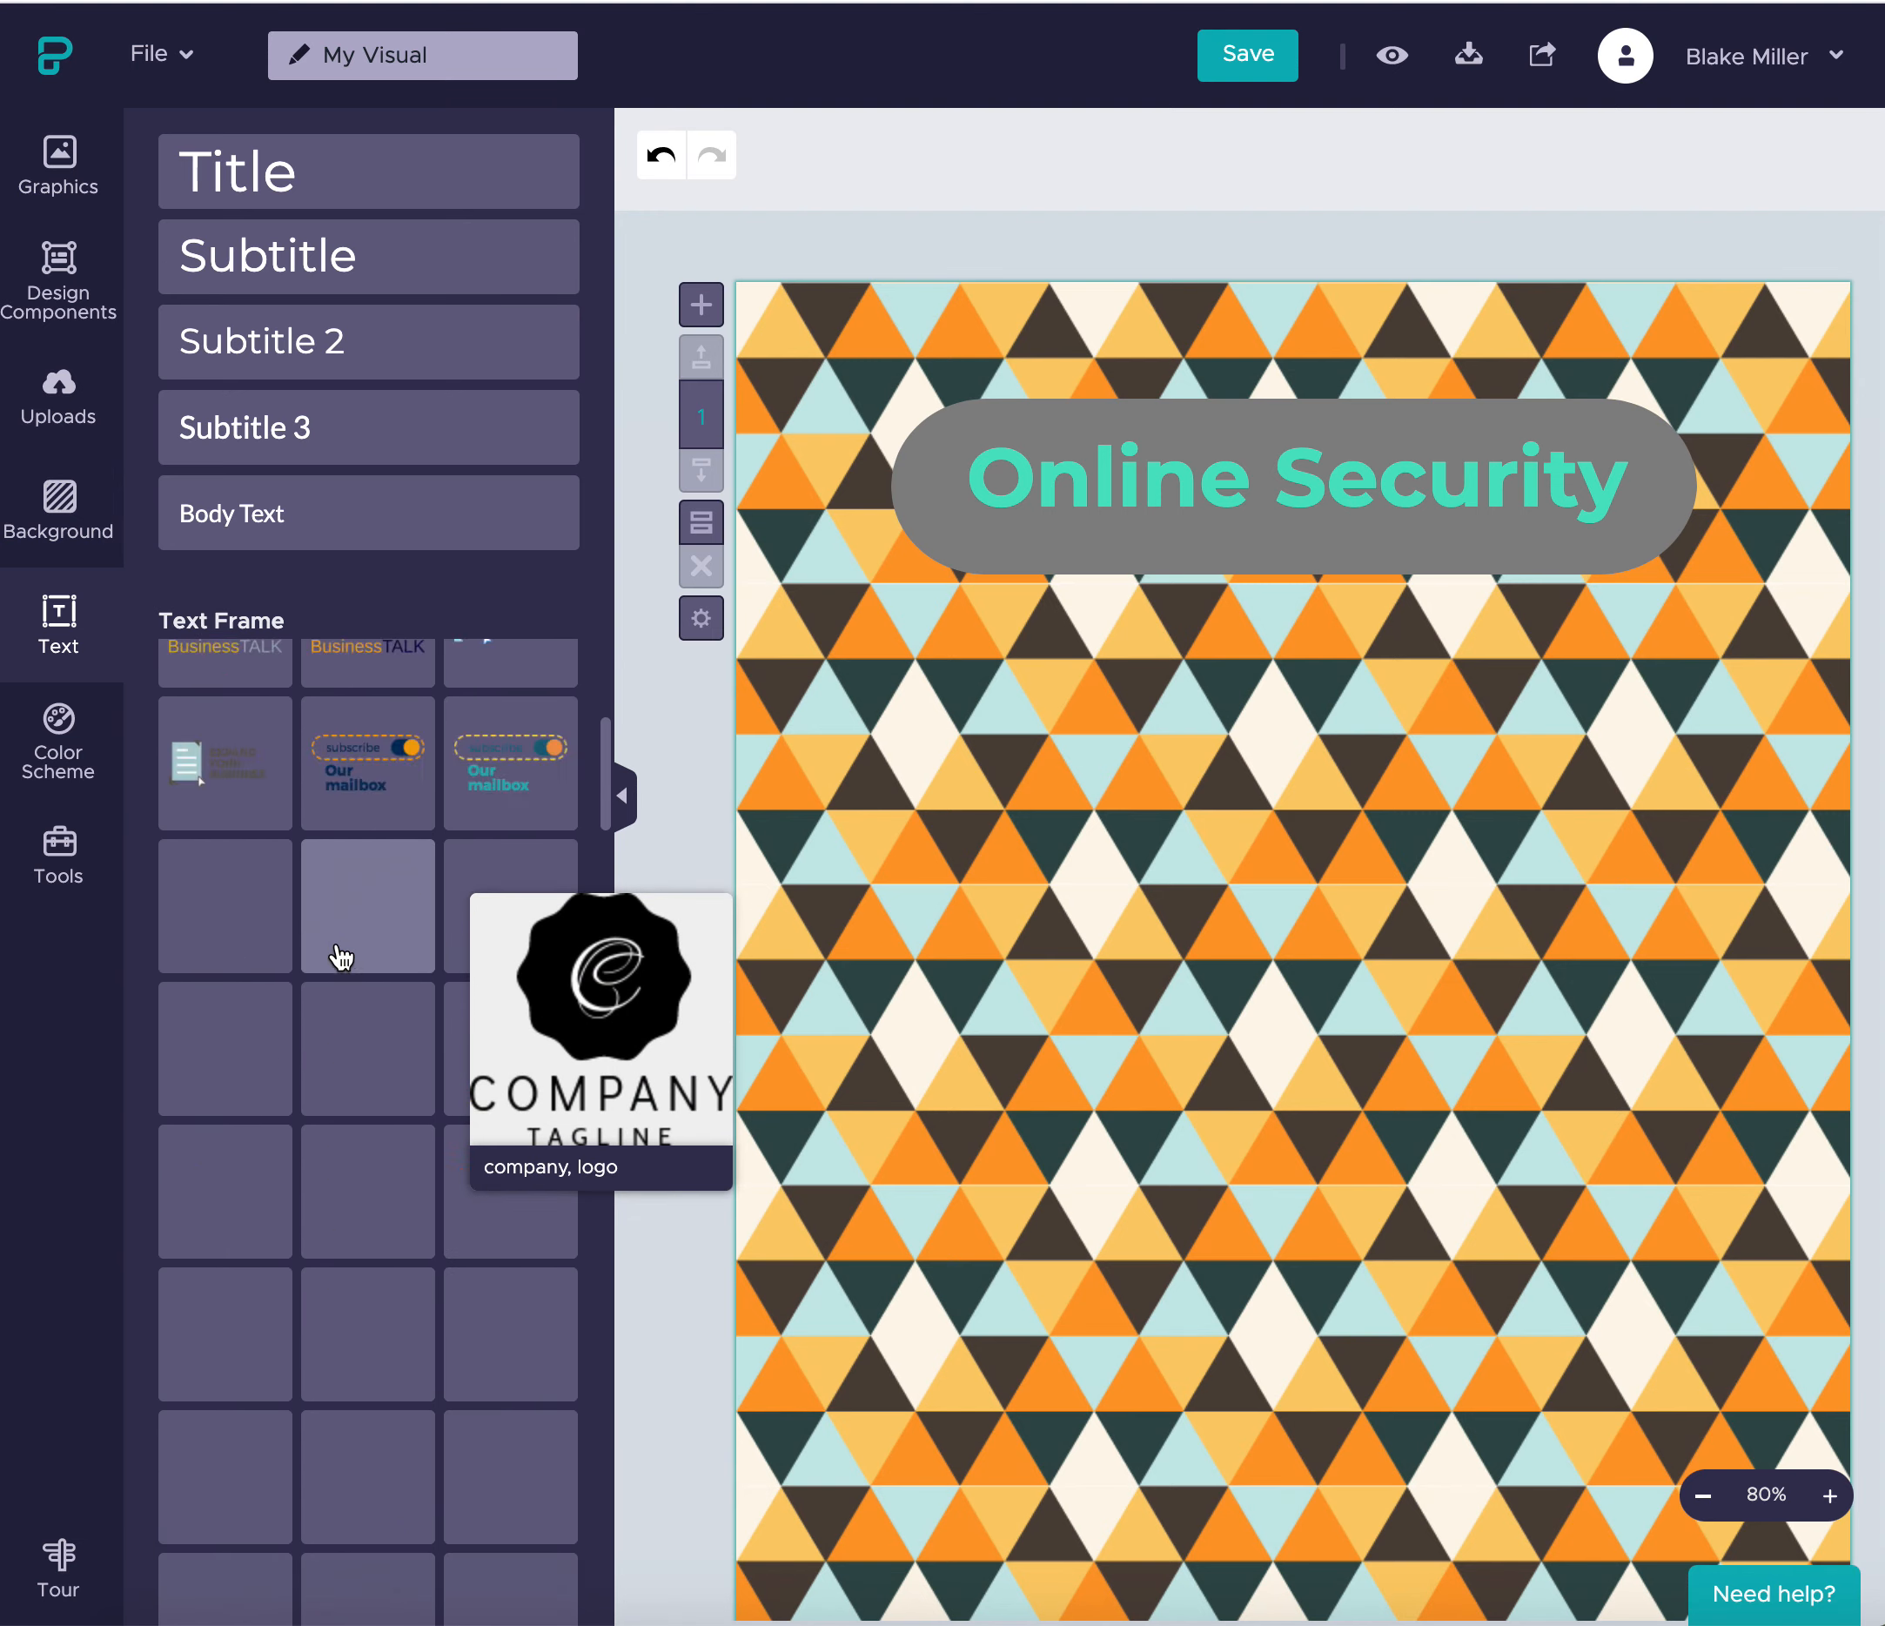
pyautogui.scroll(-10, 380, 951)
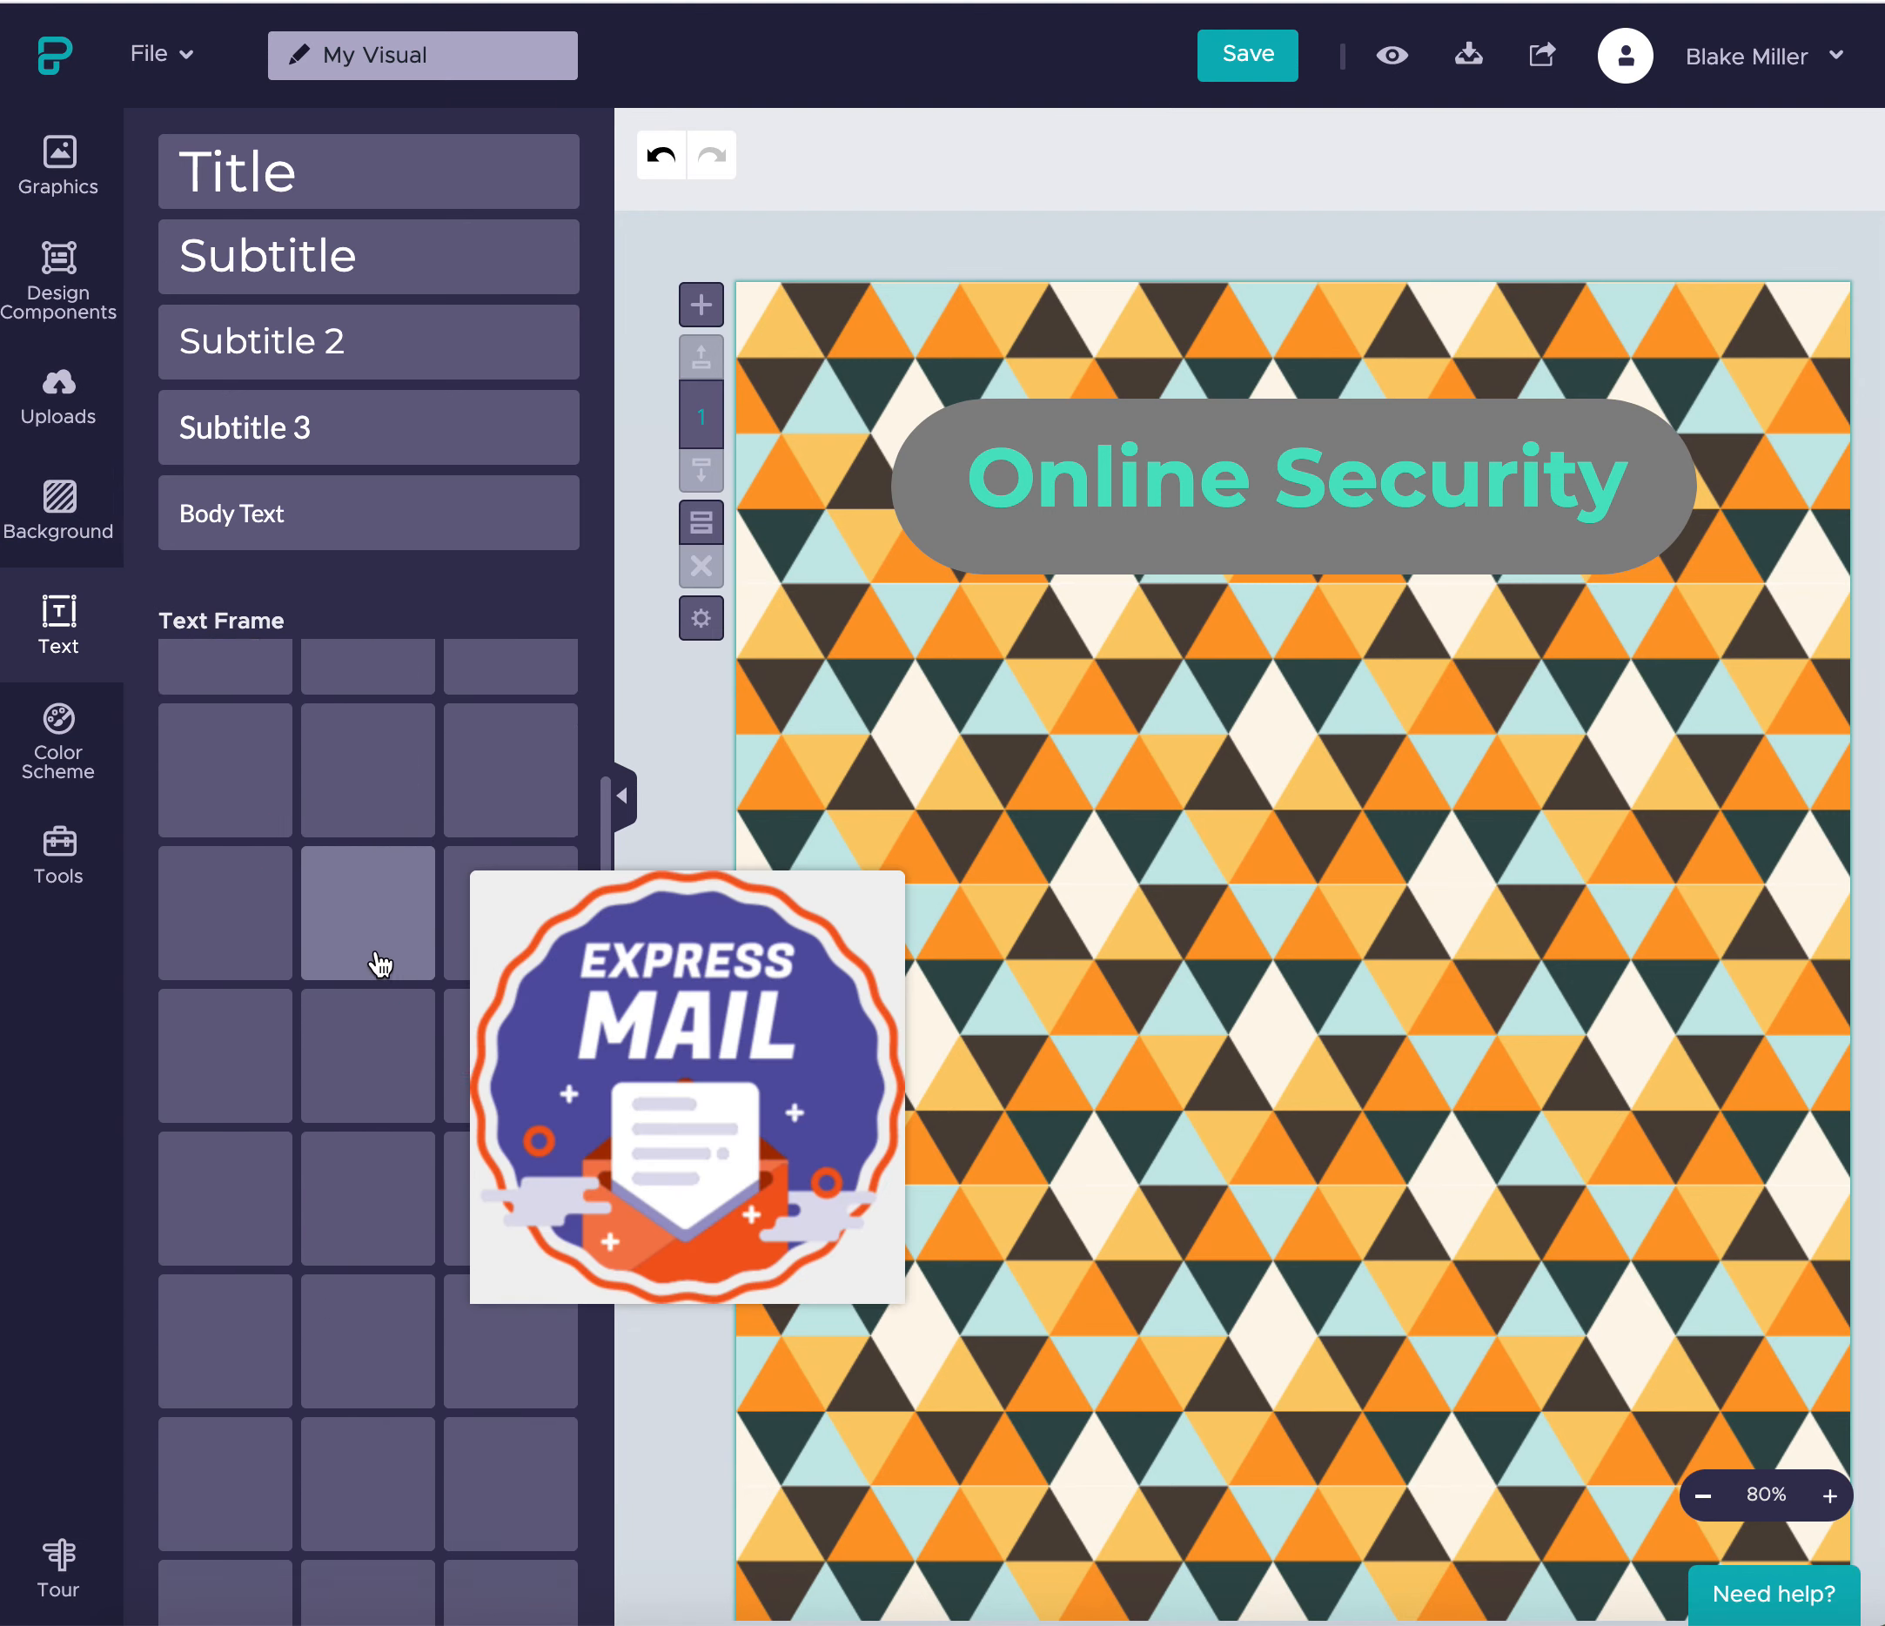
pyautogui.scroll(-1, 645, 1267)
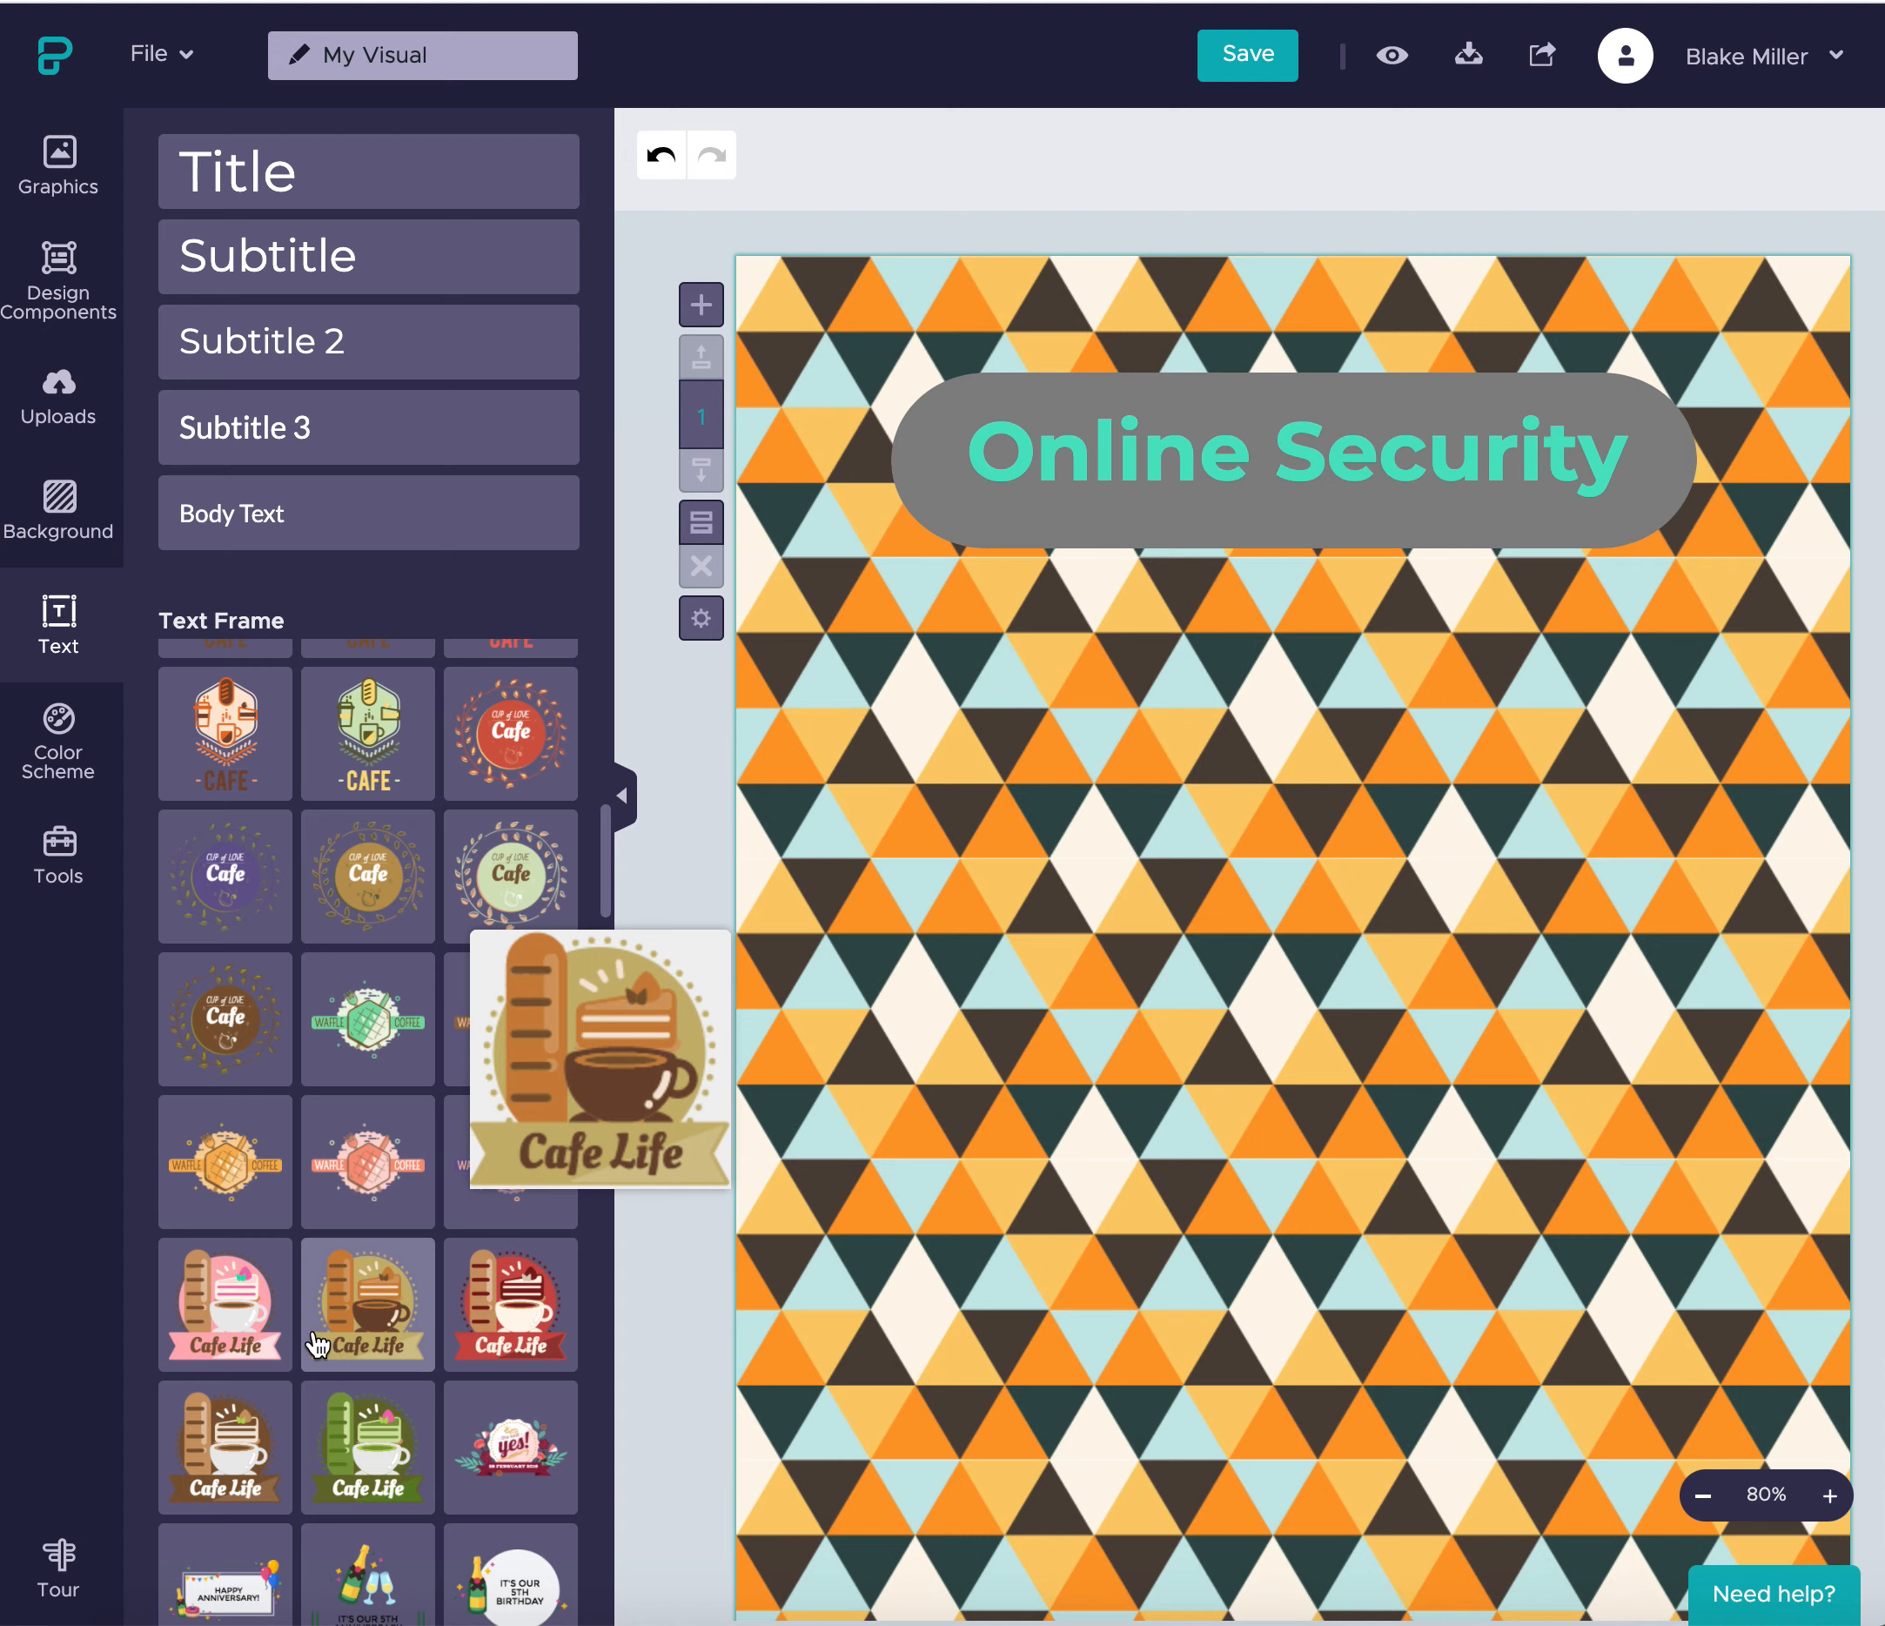
# - Place the brown "Cafe Life" text frame on the poster and delete it again
pyautogui.click(307, 1345)
pyautogui.scroll(-10, 368, 1272)
pyautogui.scroll(-4, 1530, 737)
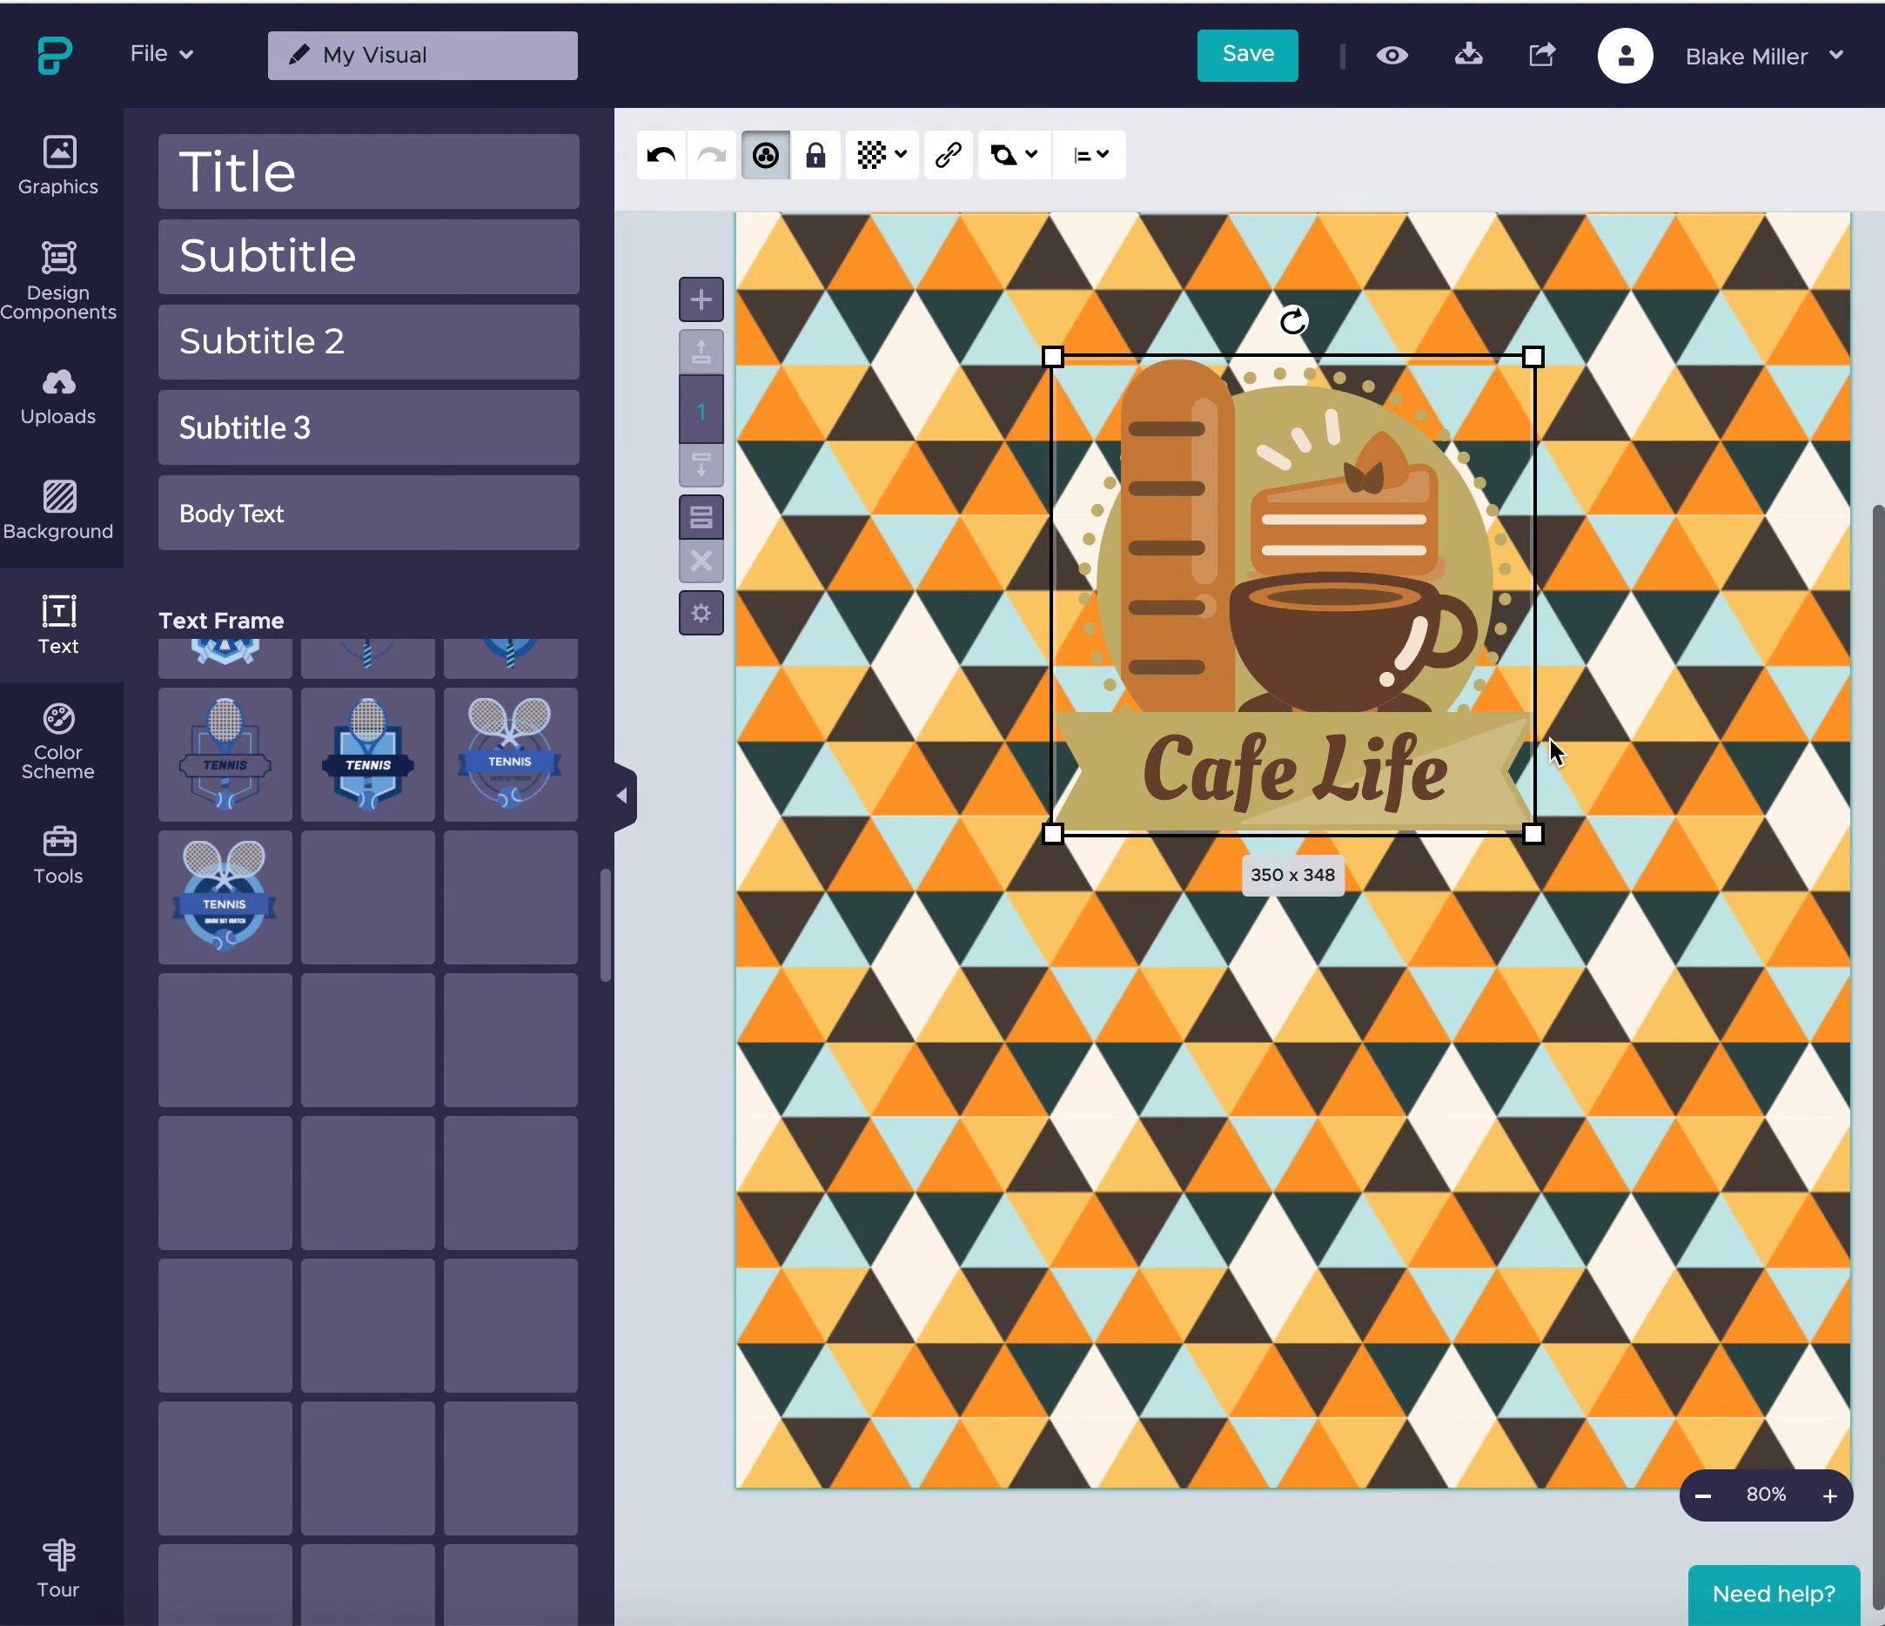
pyautogui.press('Delete')
# - Insert the filled blue "SHOPPING SPREE" wallet text frame mid-poster and enlarge it to about twice its size
pyautogui.scroll(-15, 408, 1341)
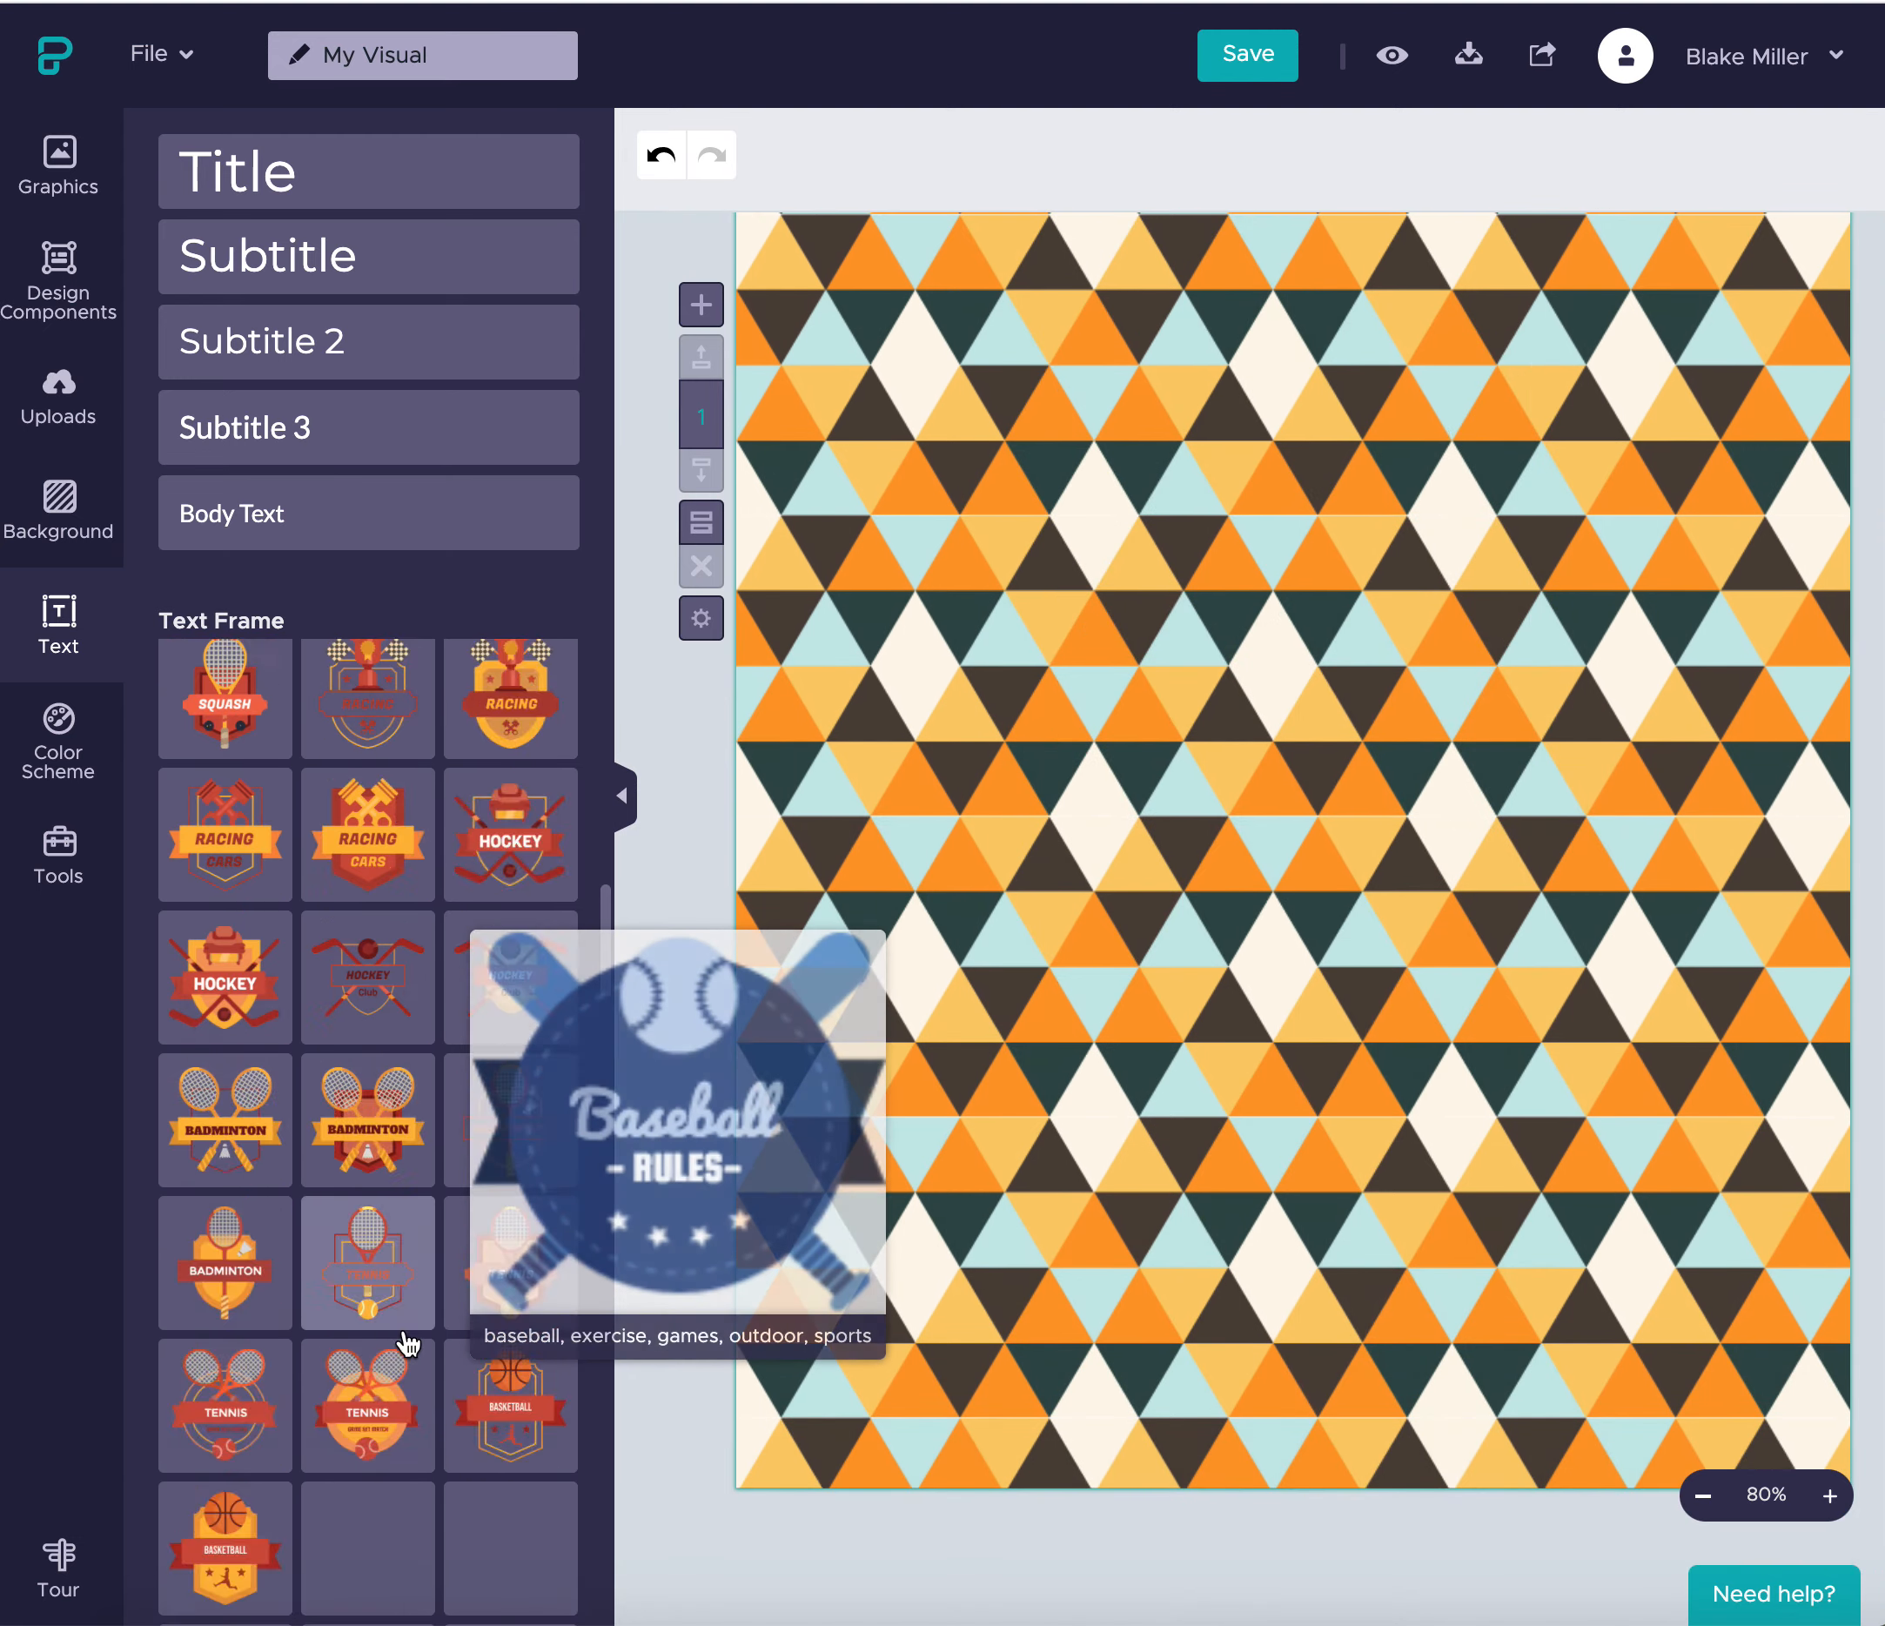
pyautogui.scroll(-10, 406, 1347)
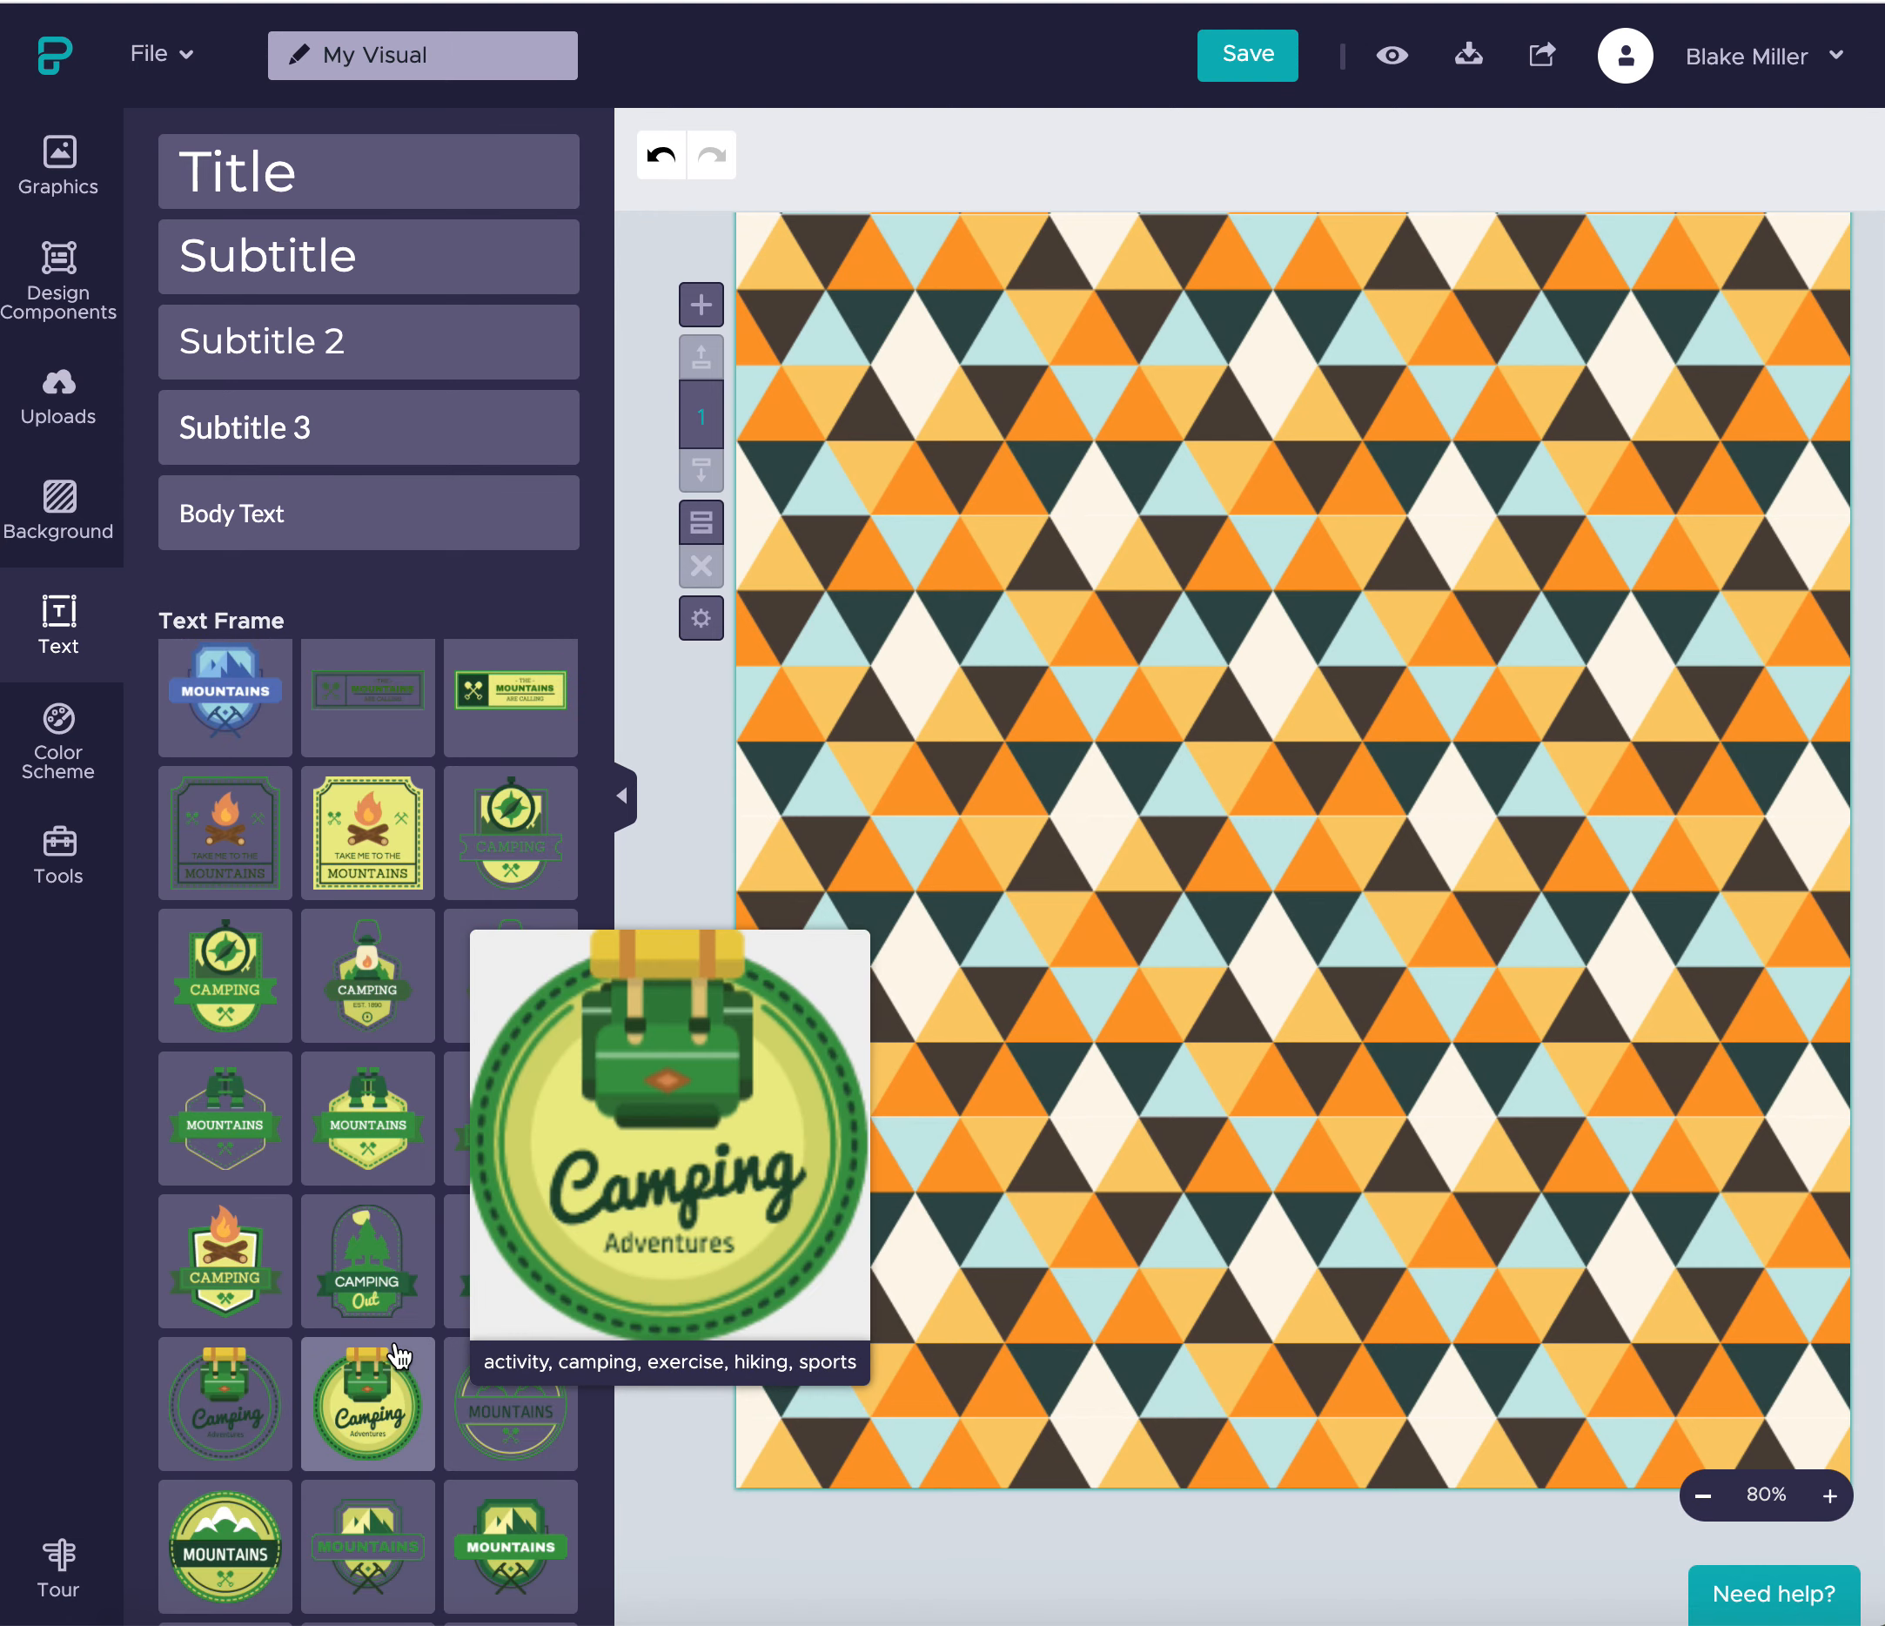
pyautogui.scroll(-10, 398, 1355)
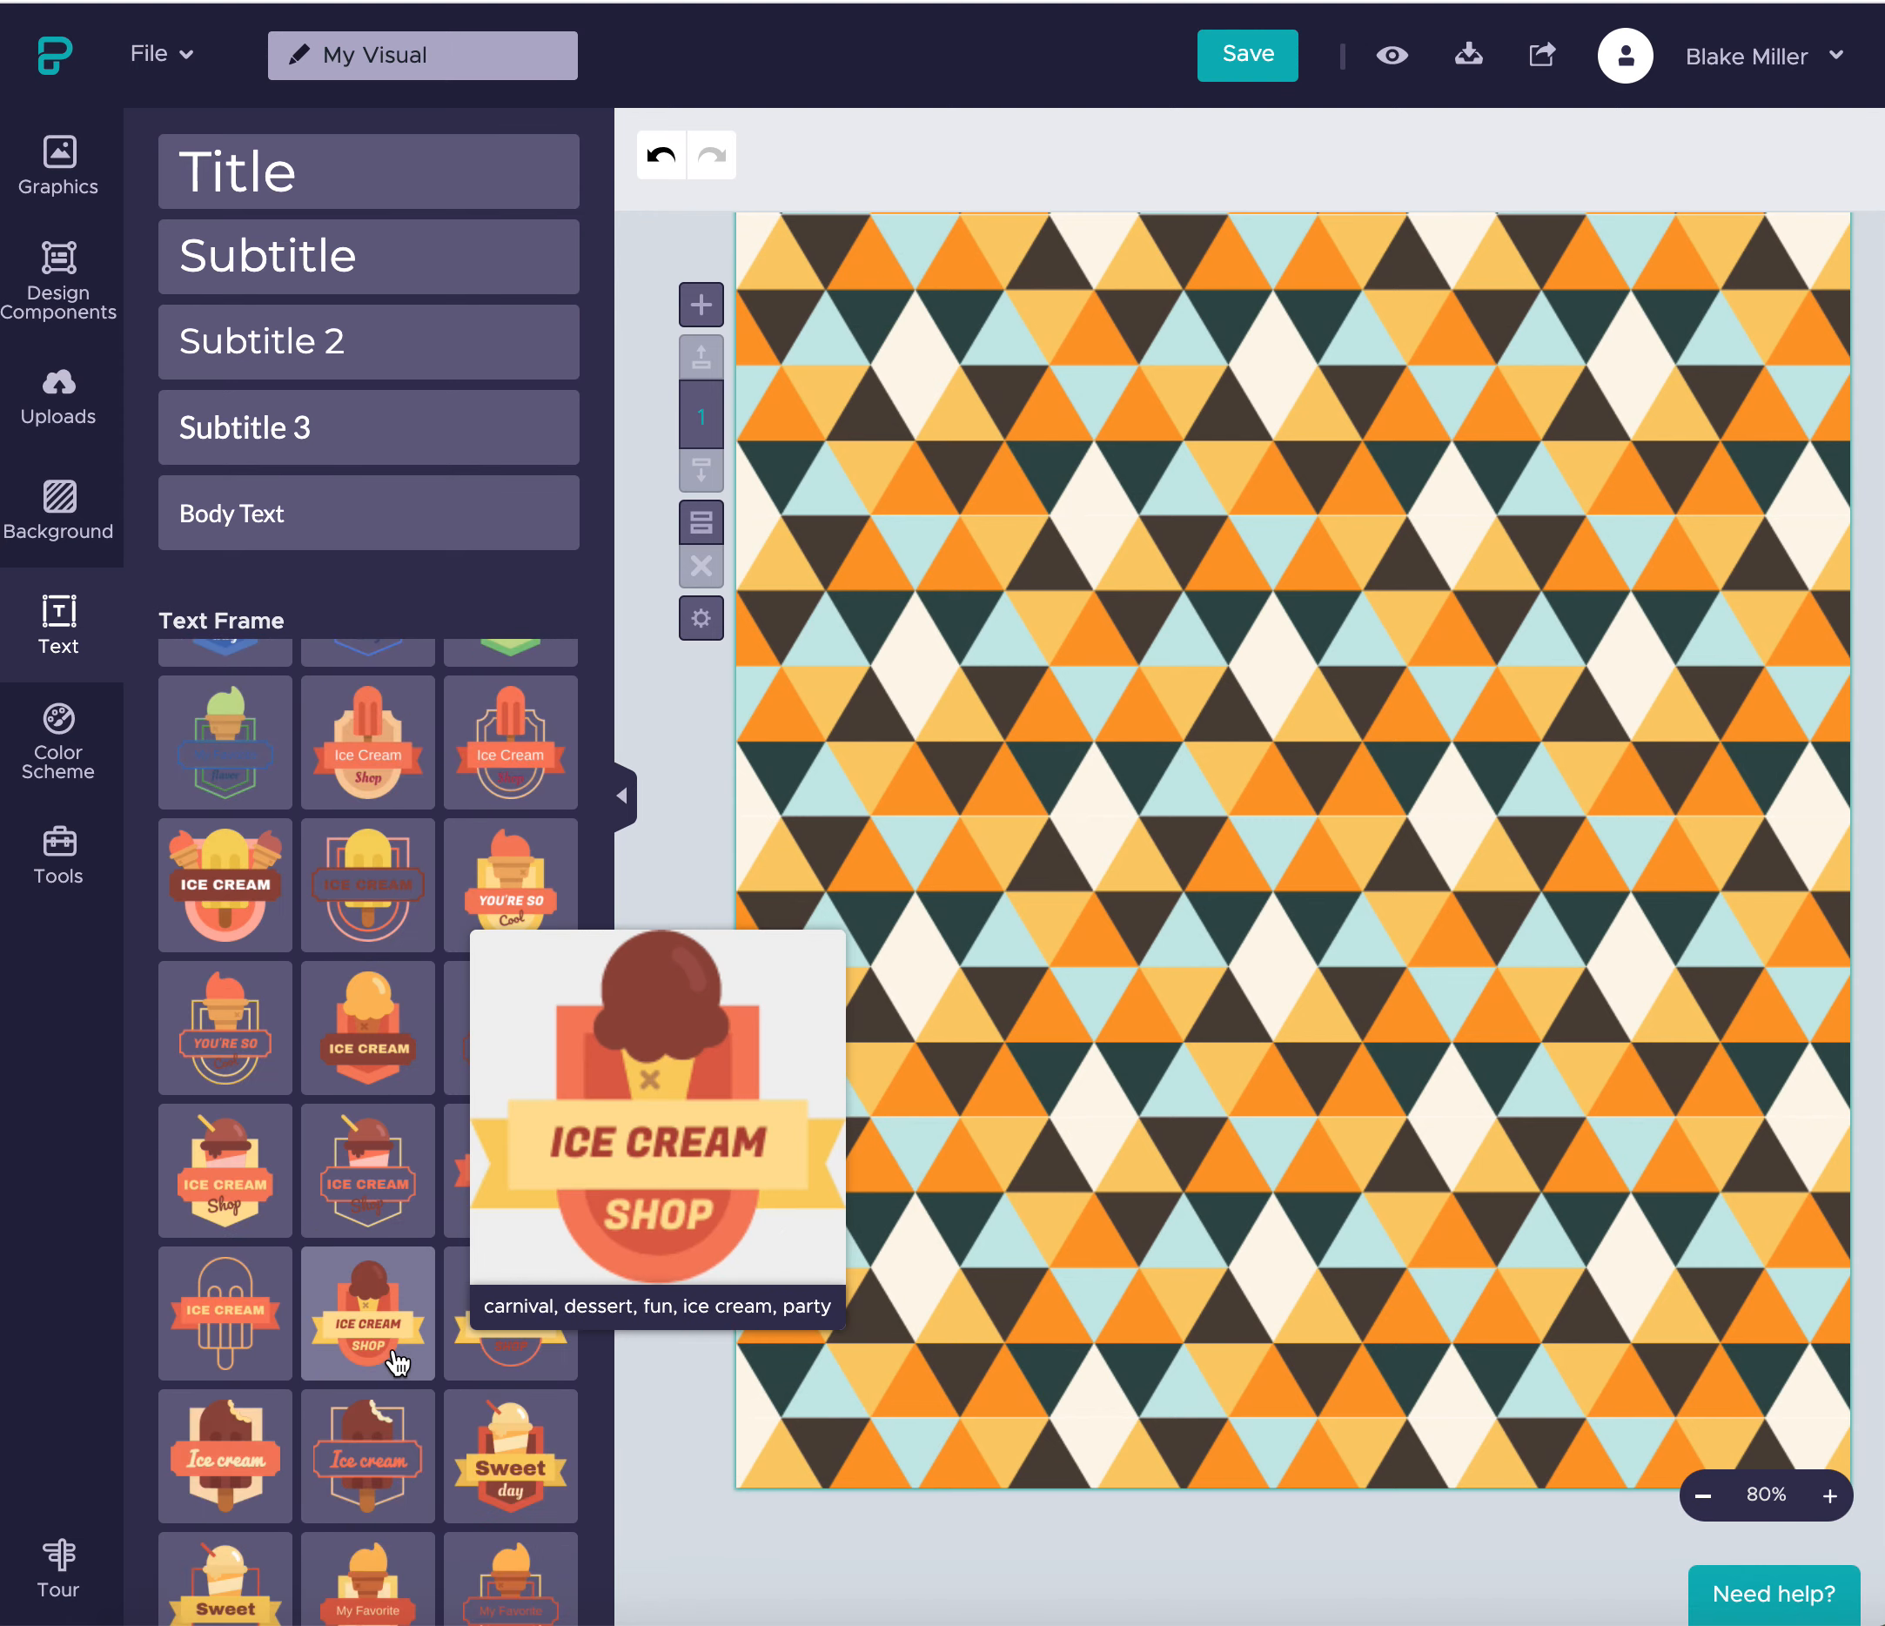
pyautogui.scroll(-10, 396, 1362)
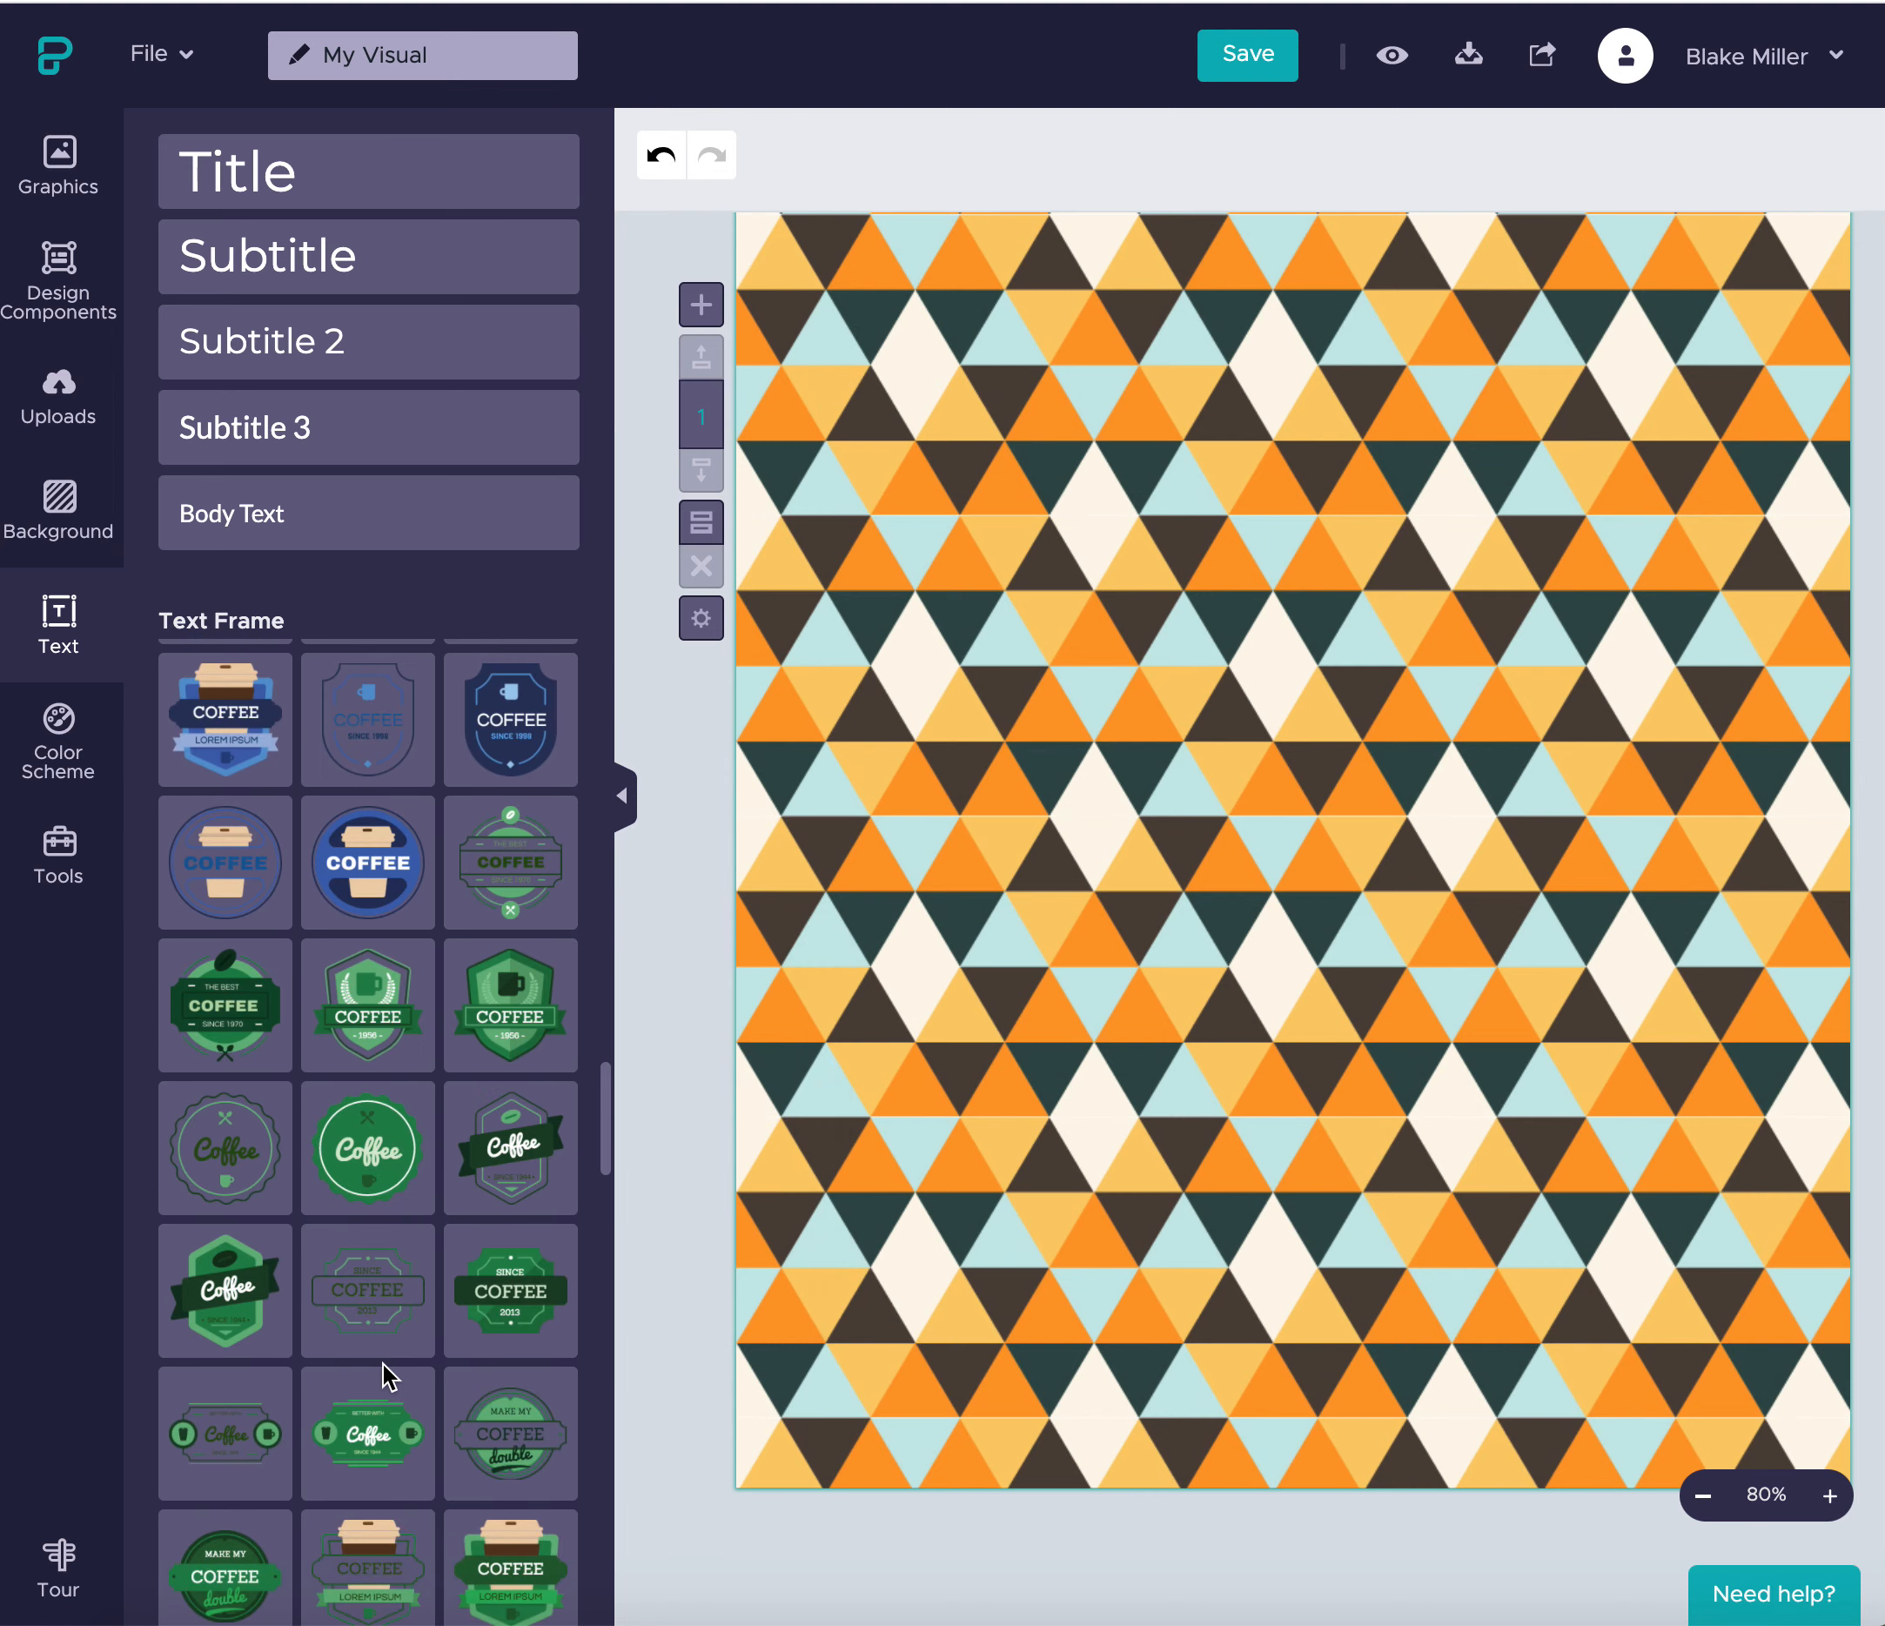
pyautogui.scroll(-5, 382, 1364)
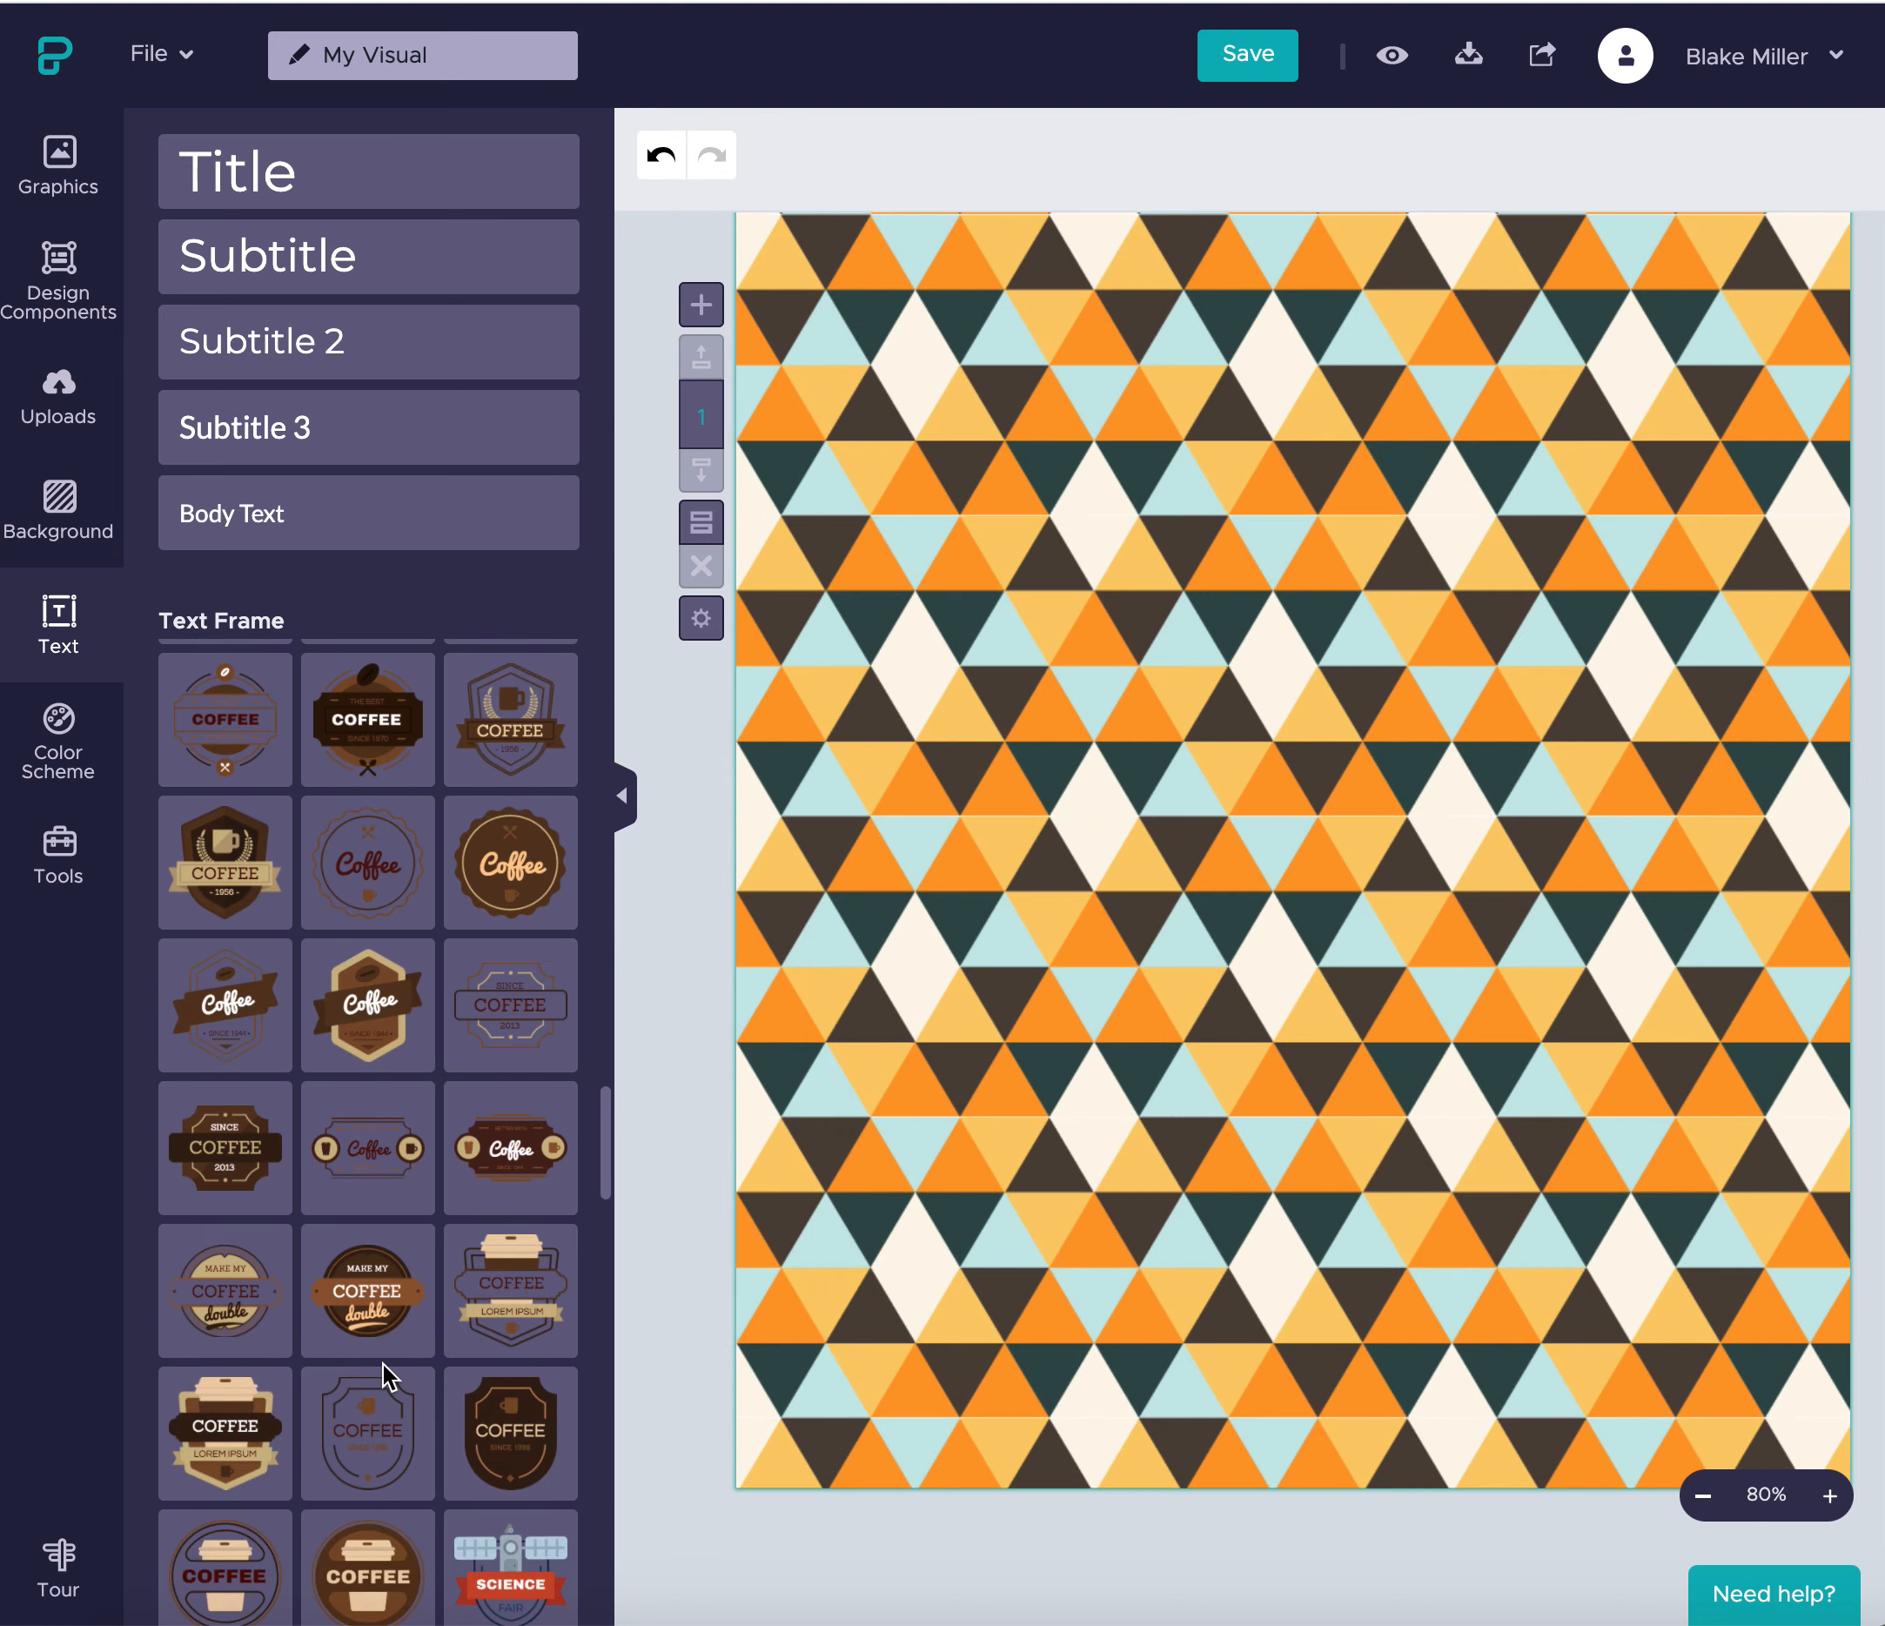
pyautogui.scroll(-5, 388, 1374)
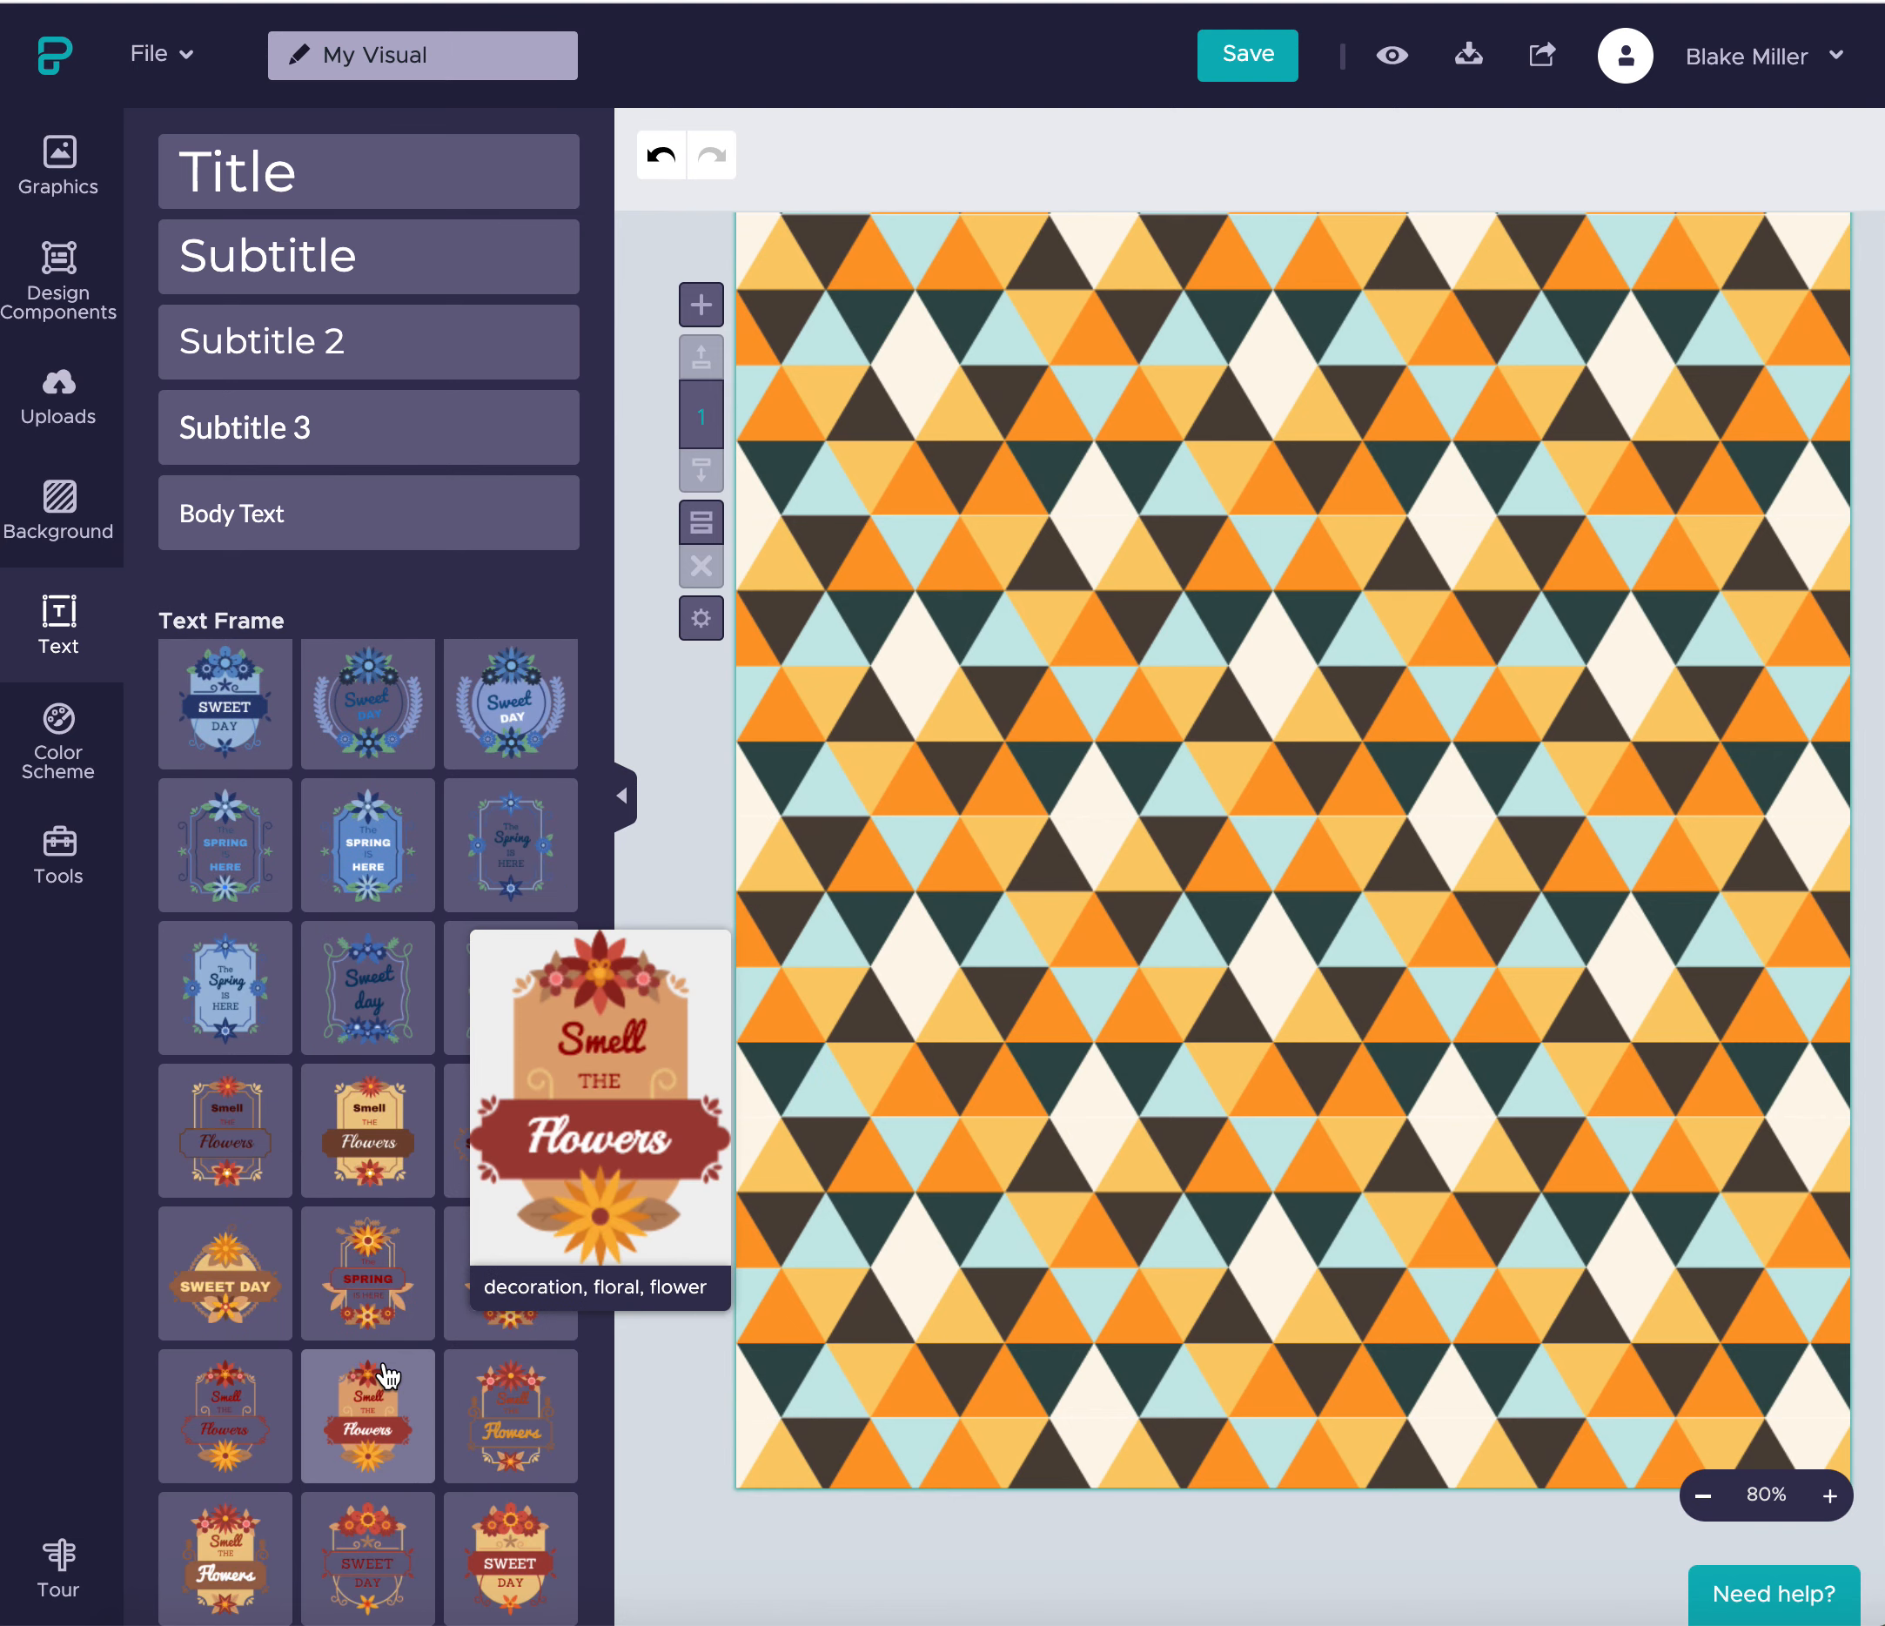
pyautogui.scroll(-5, 388, 1373)
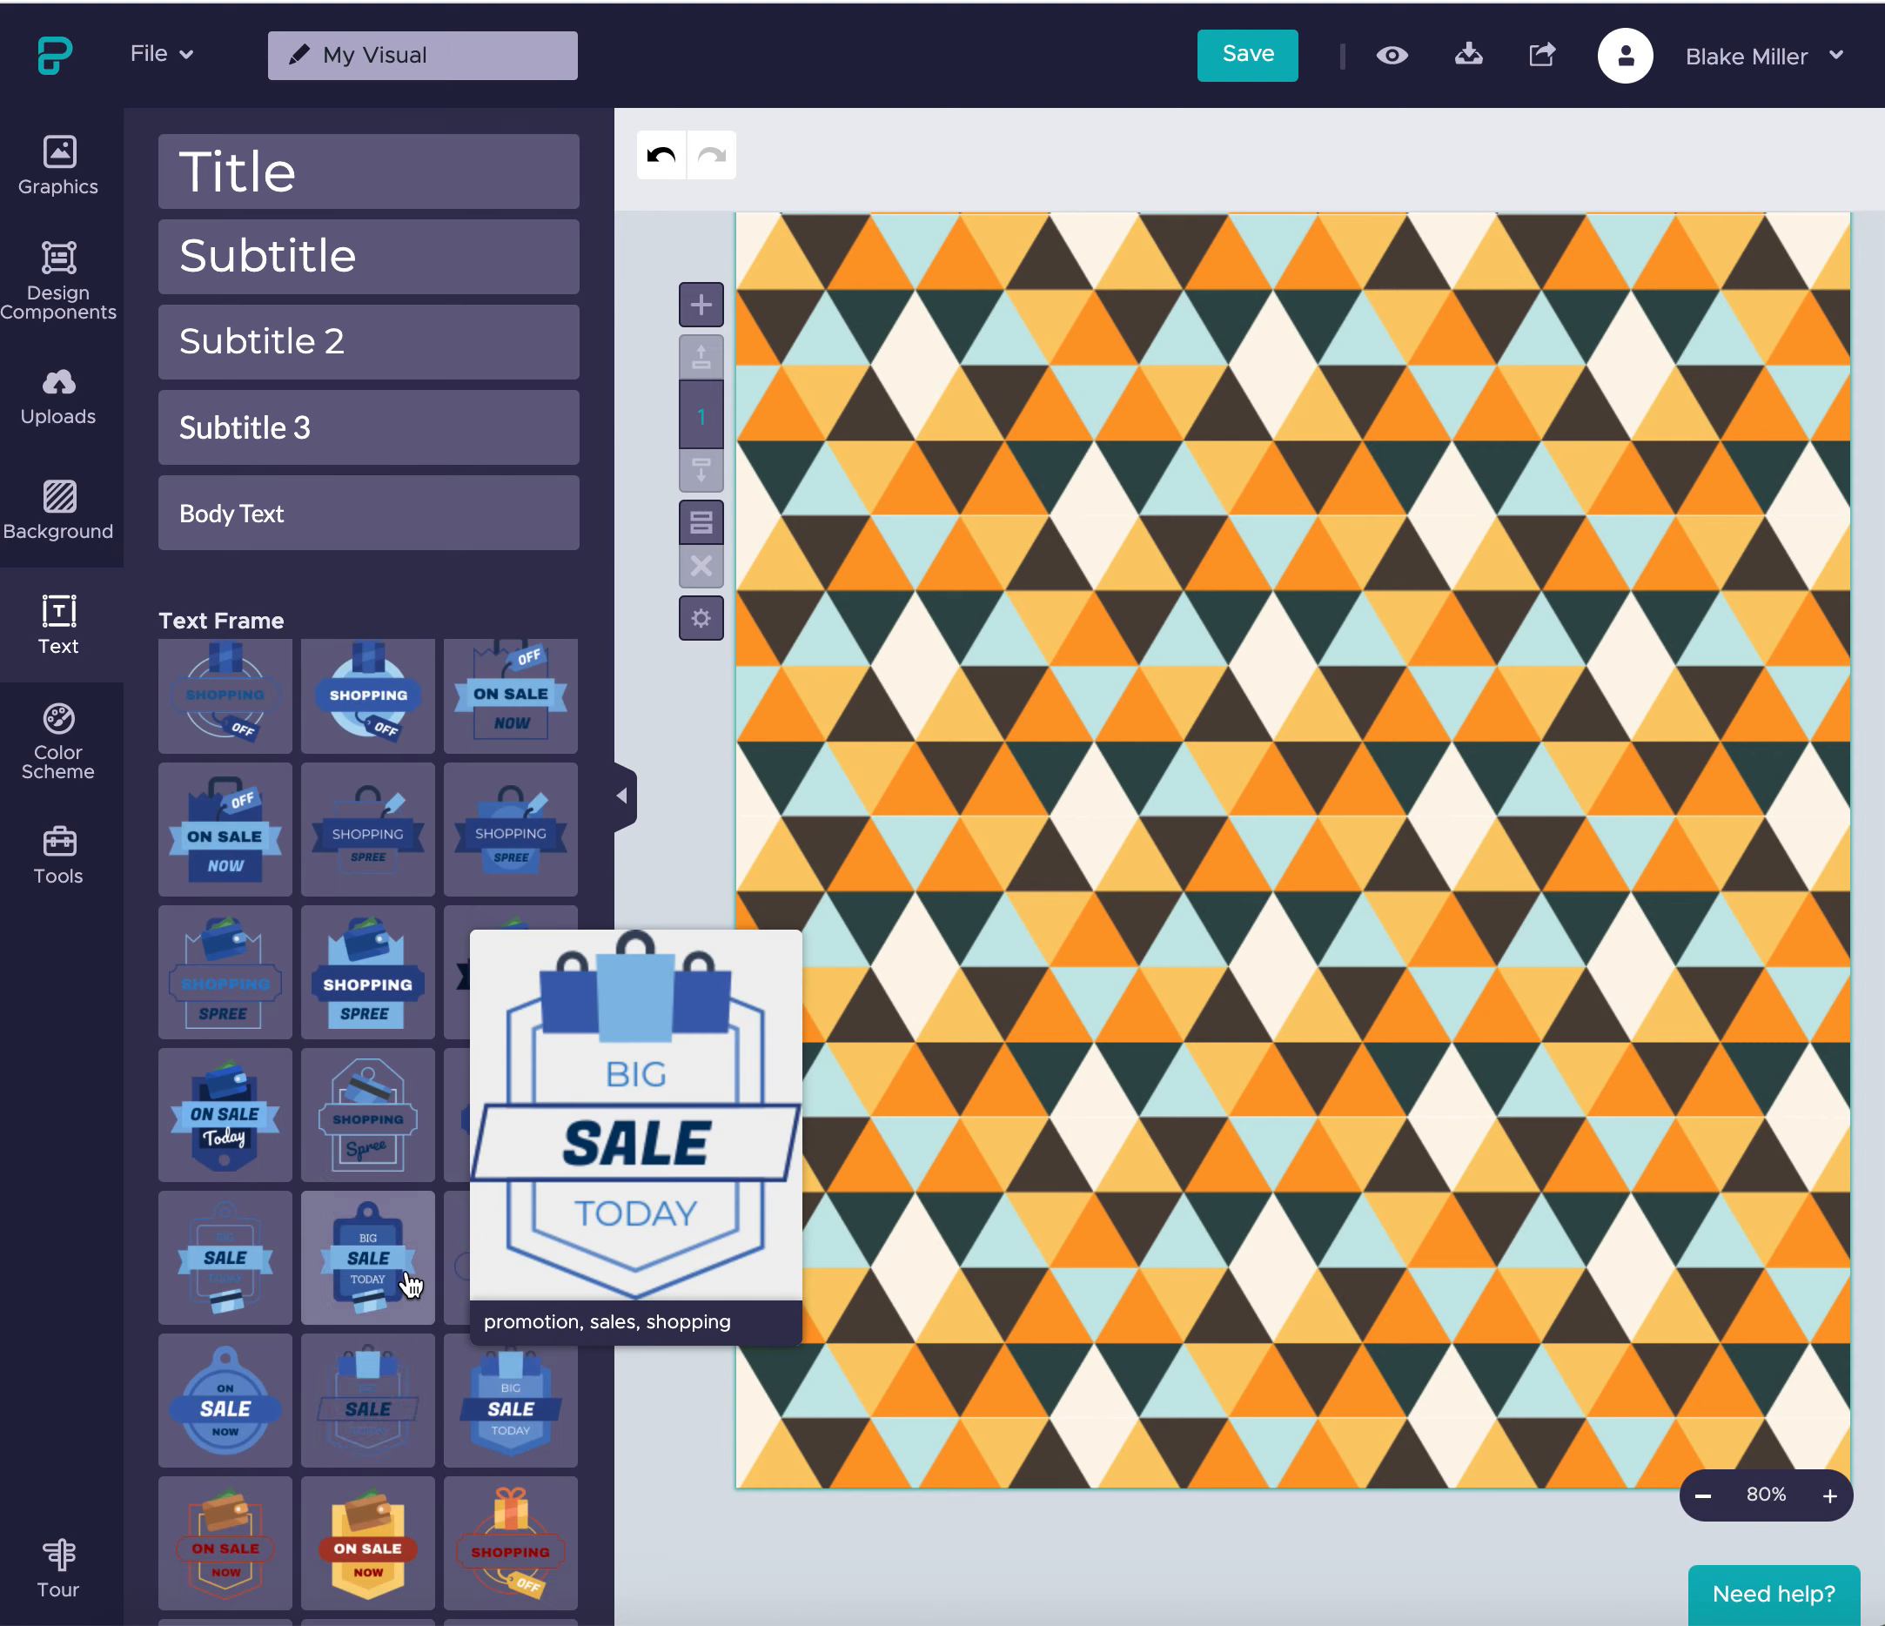
pyautogui.click(368, 977)
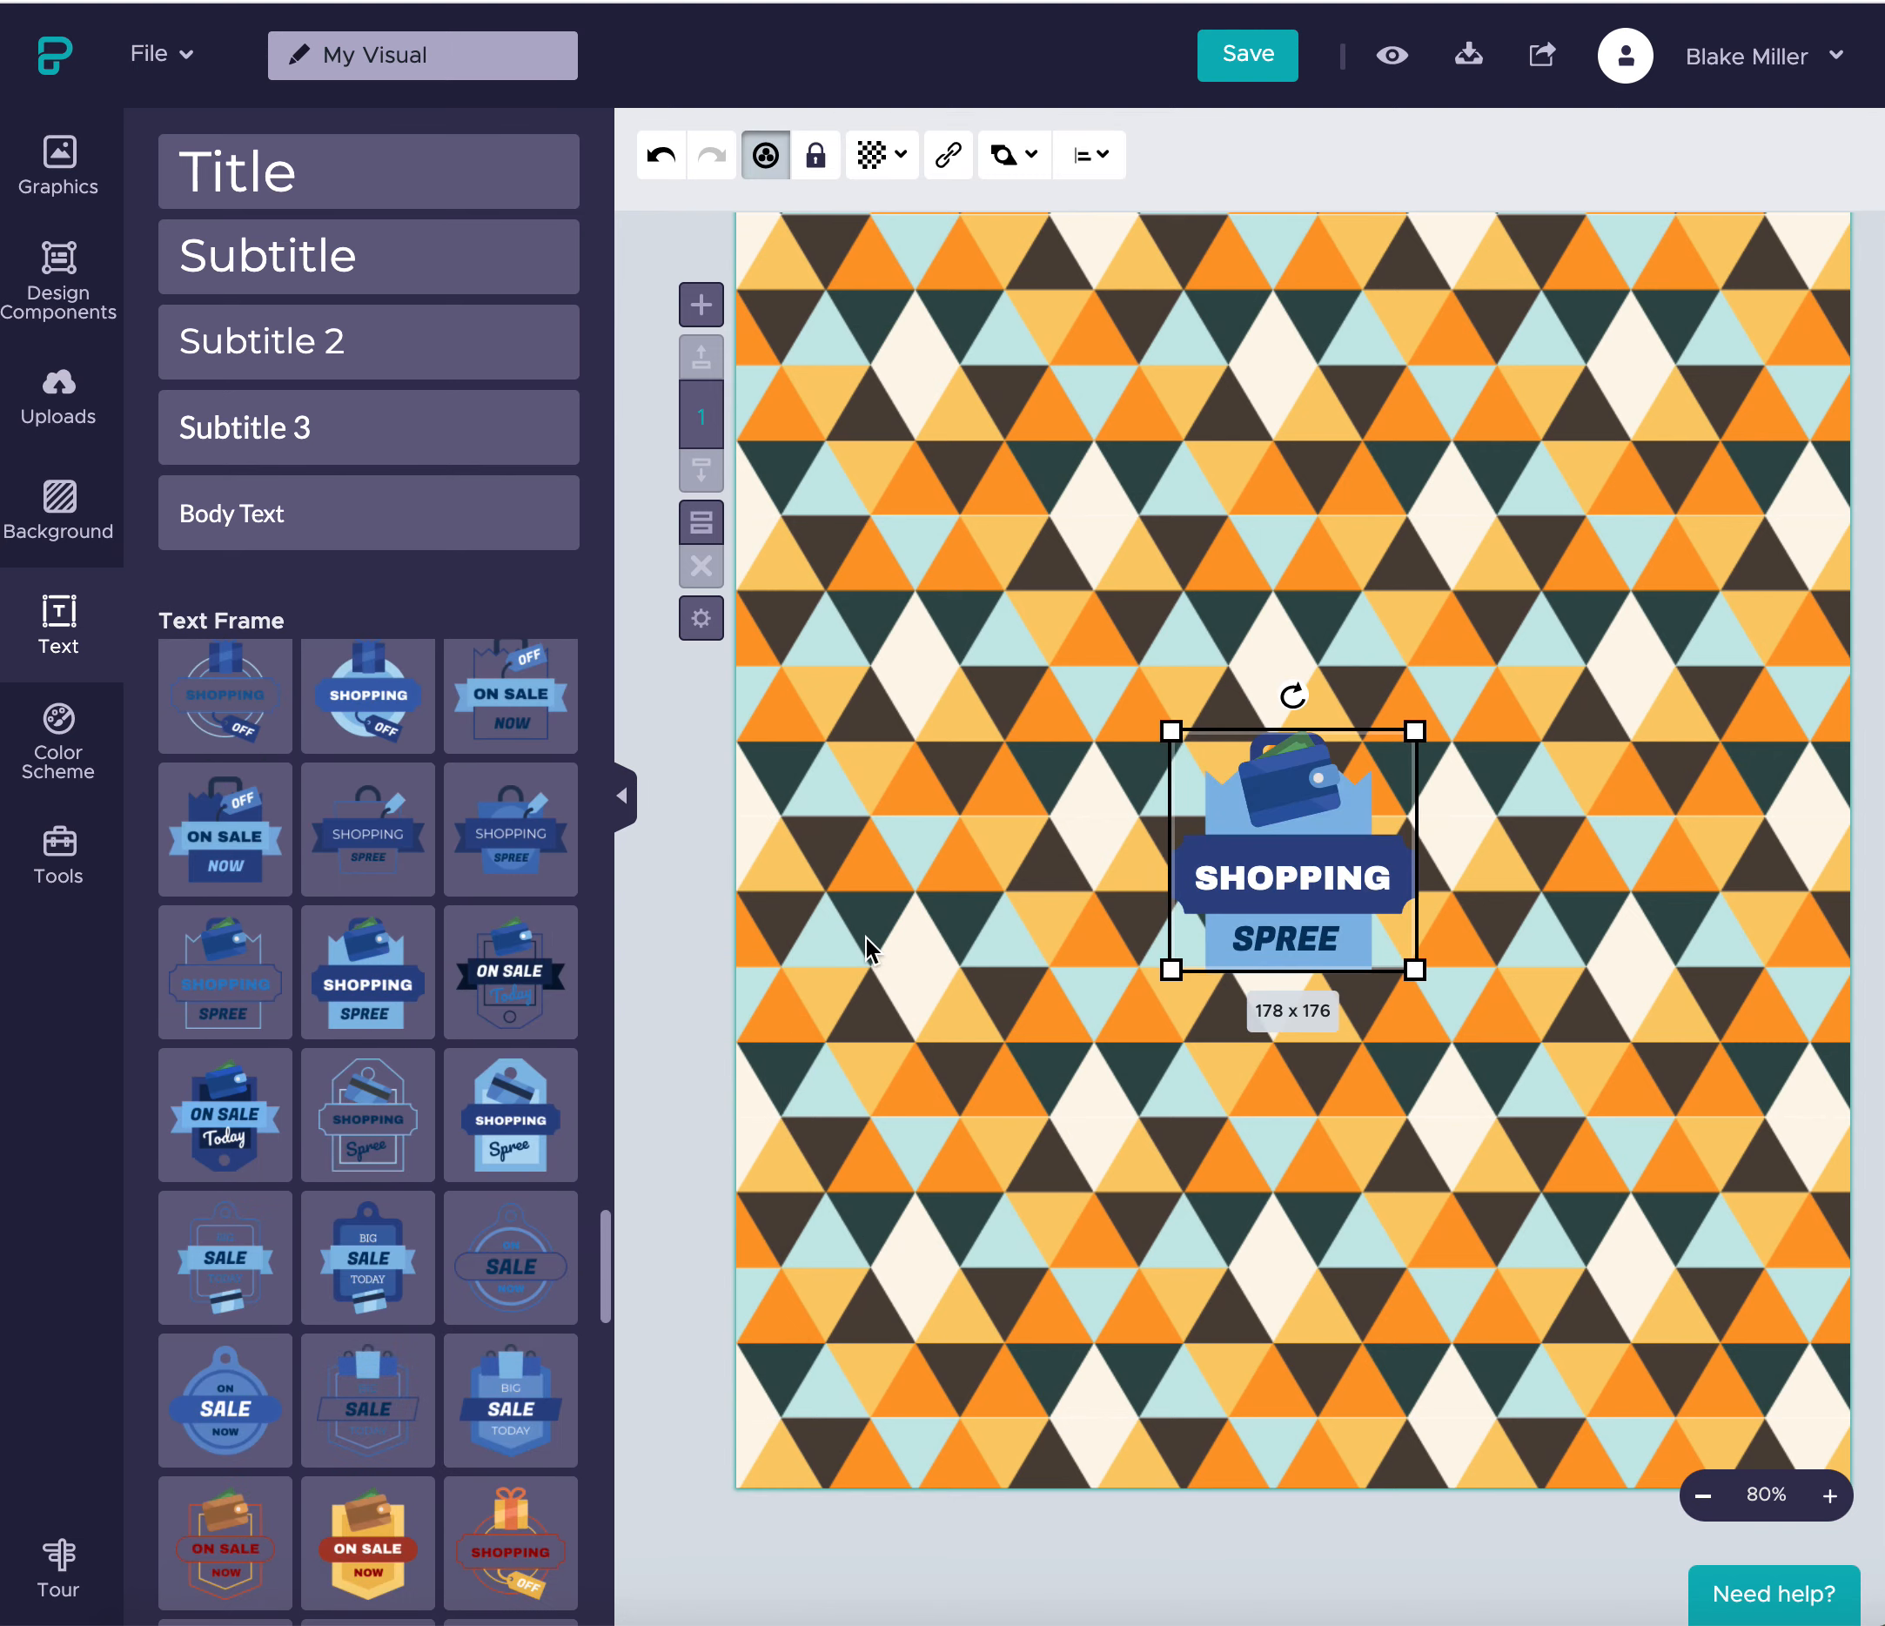
pyautogui.moveTo(1294, 790); pyautogui.dragTo(1317, 757)
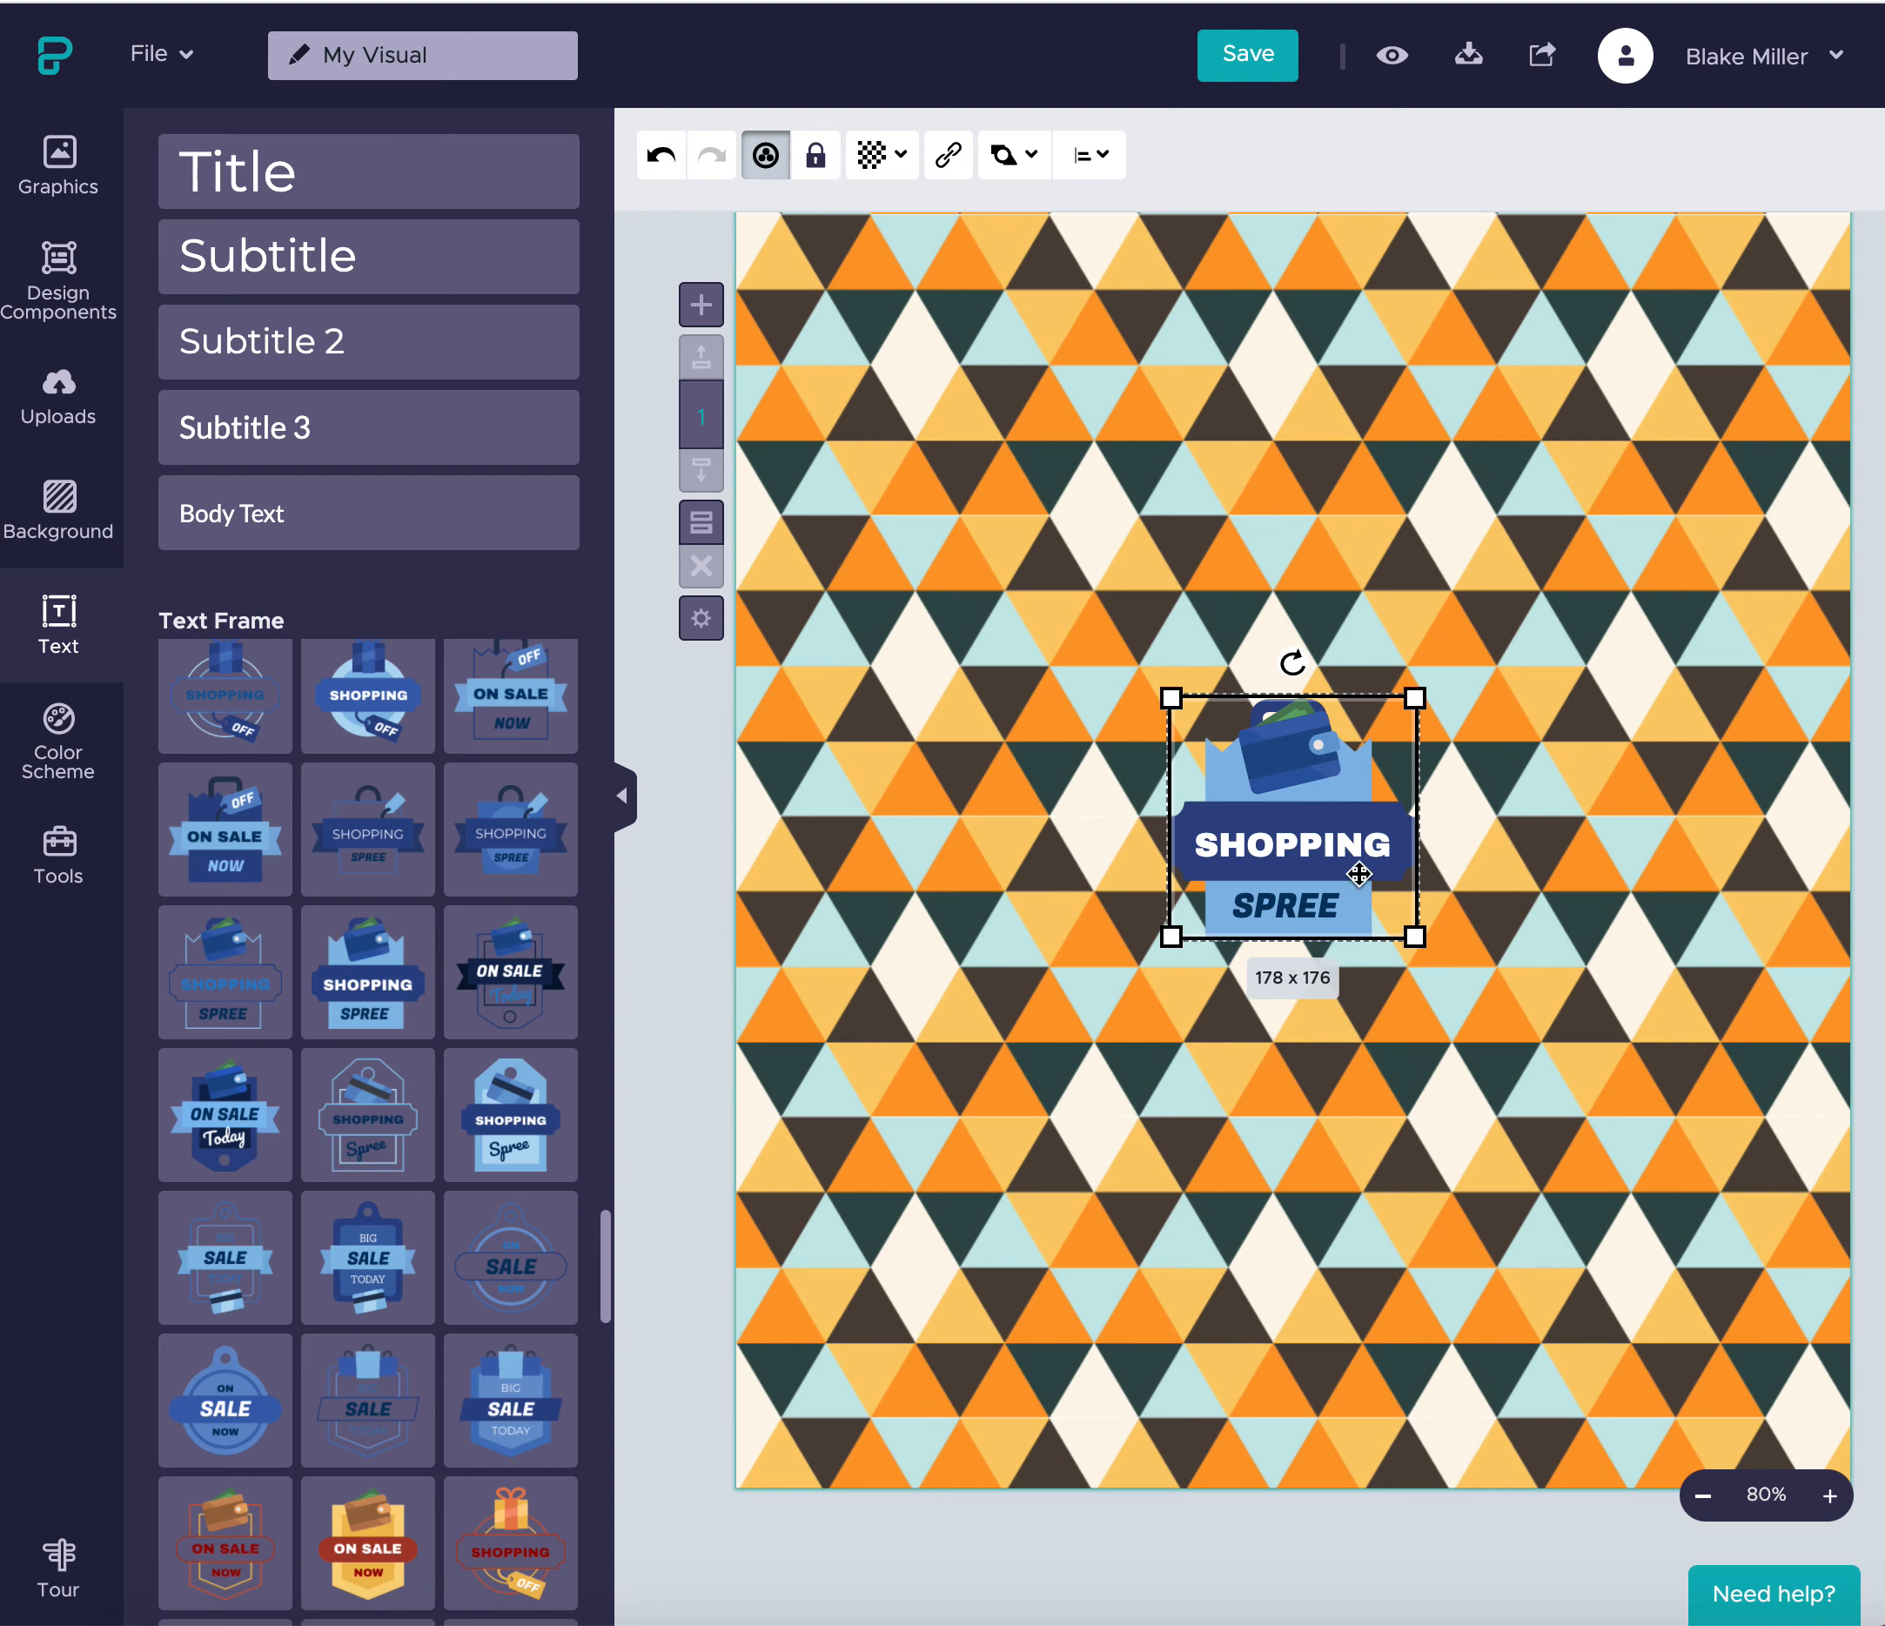
pyautogui.moveTo(1415, 938); pyautogui.dragTo(1647, 1166)
# - Replace the word "SHOPPING" in the wallet badge with "Online"
pyautogui.click(1471, 981)
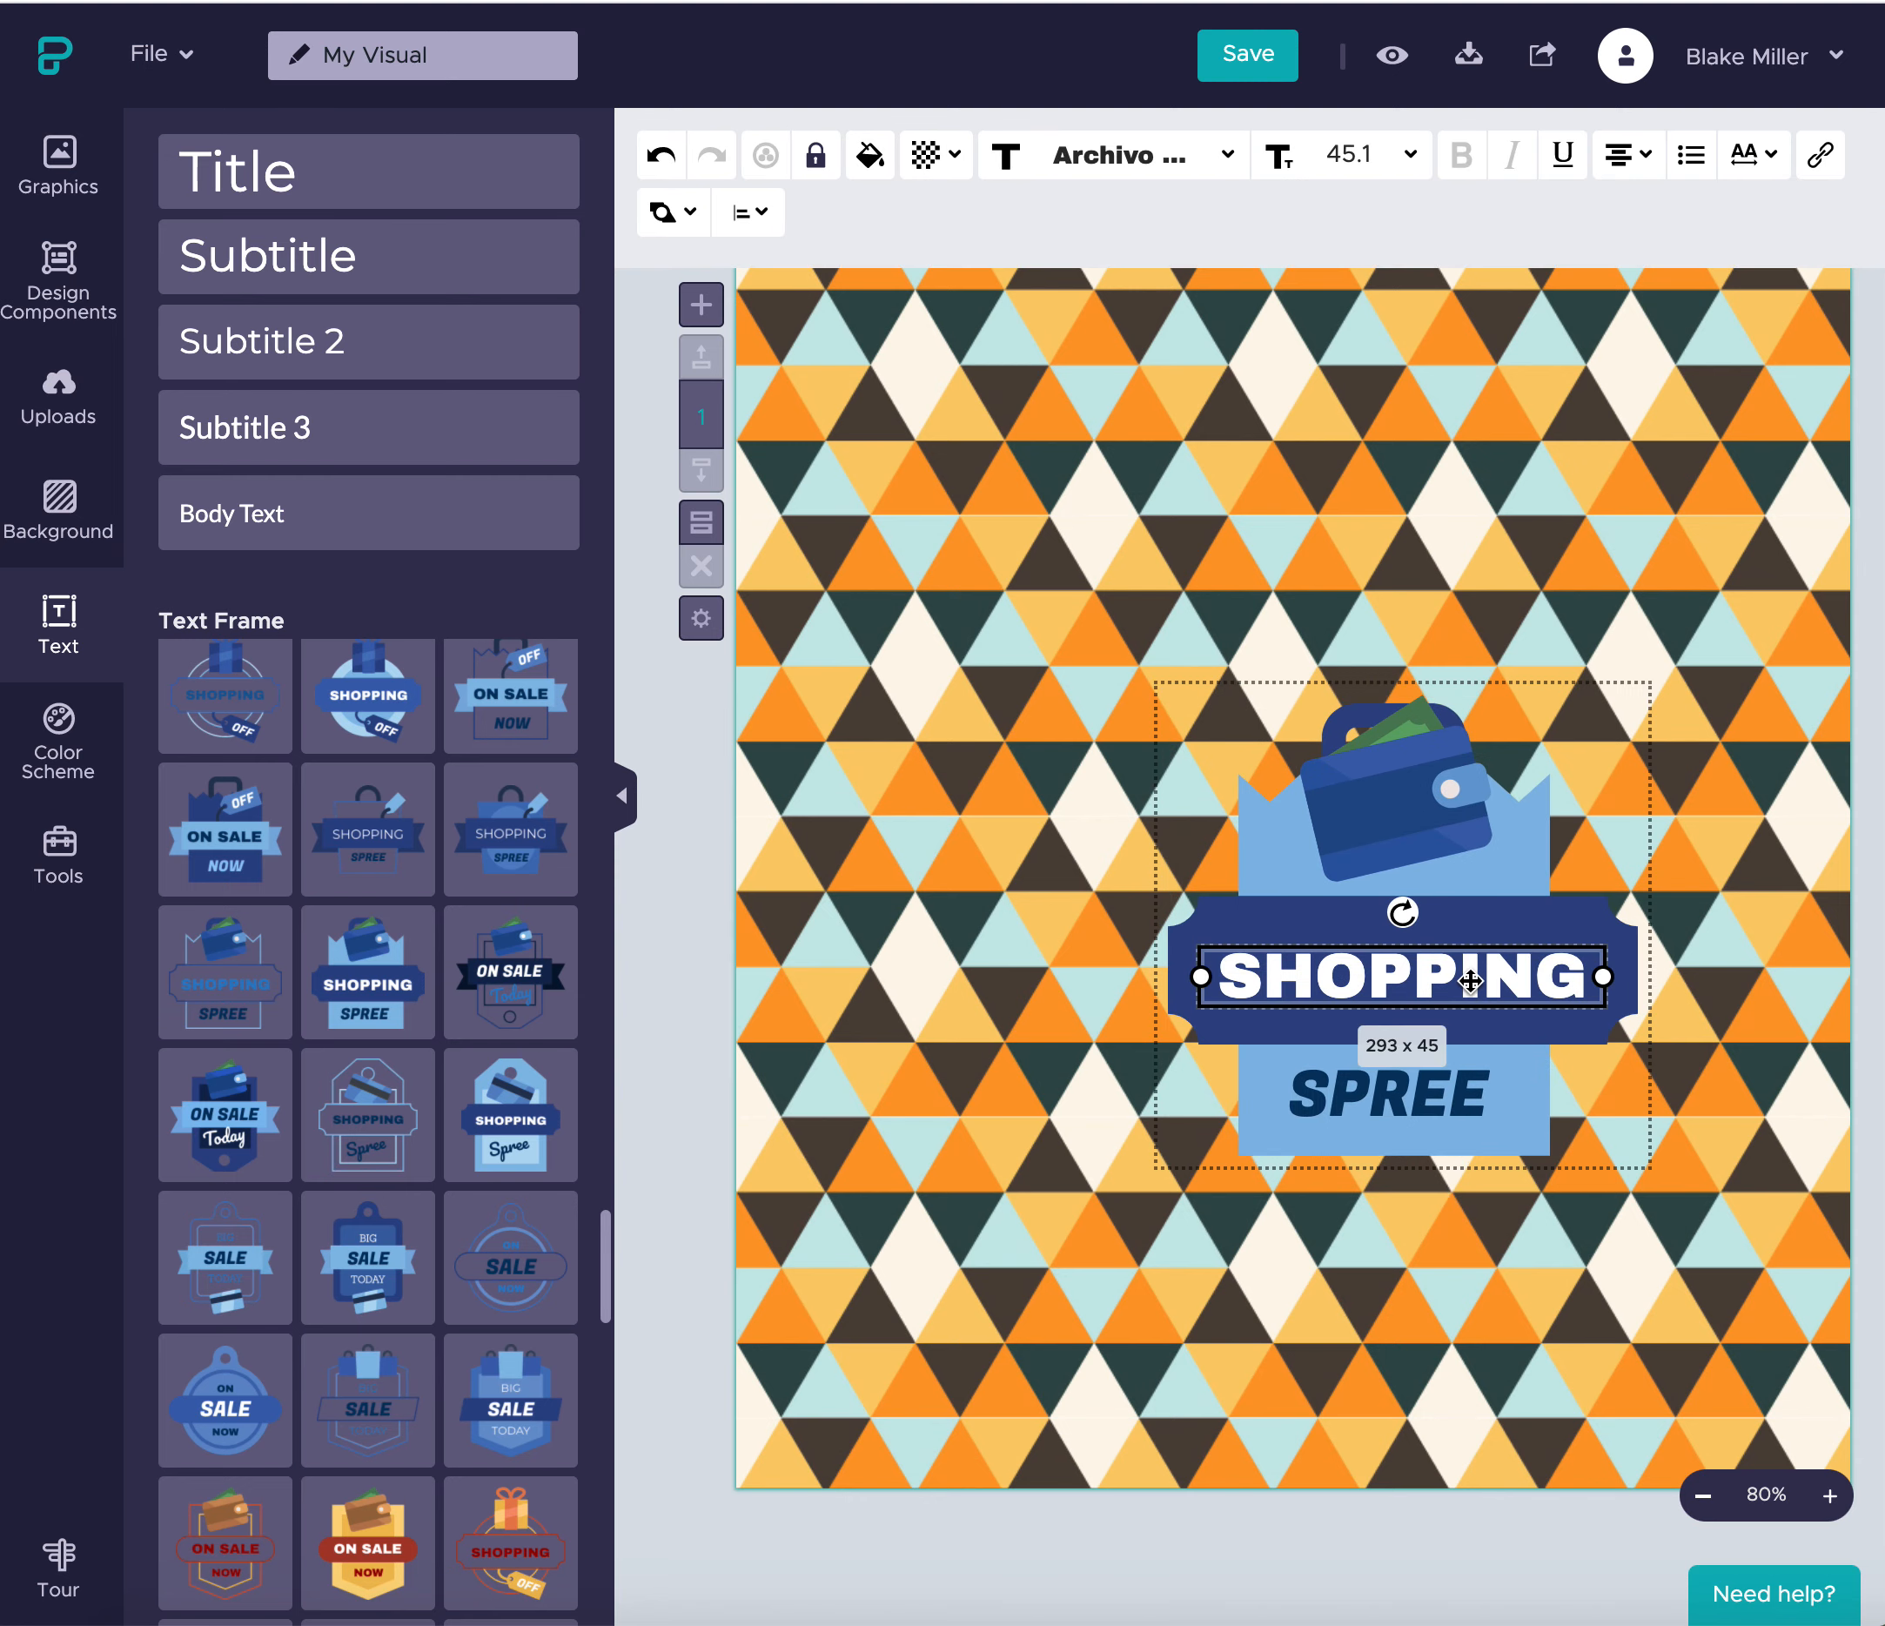
pyautogui.click(1439, 972)
pyautogui.doubleClick(1439, 972)
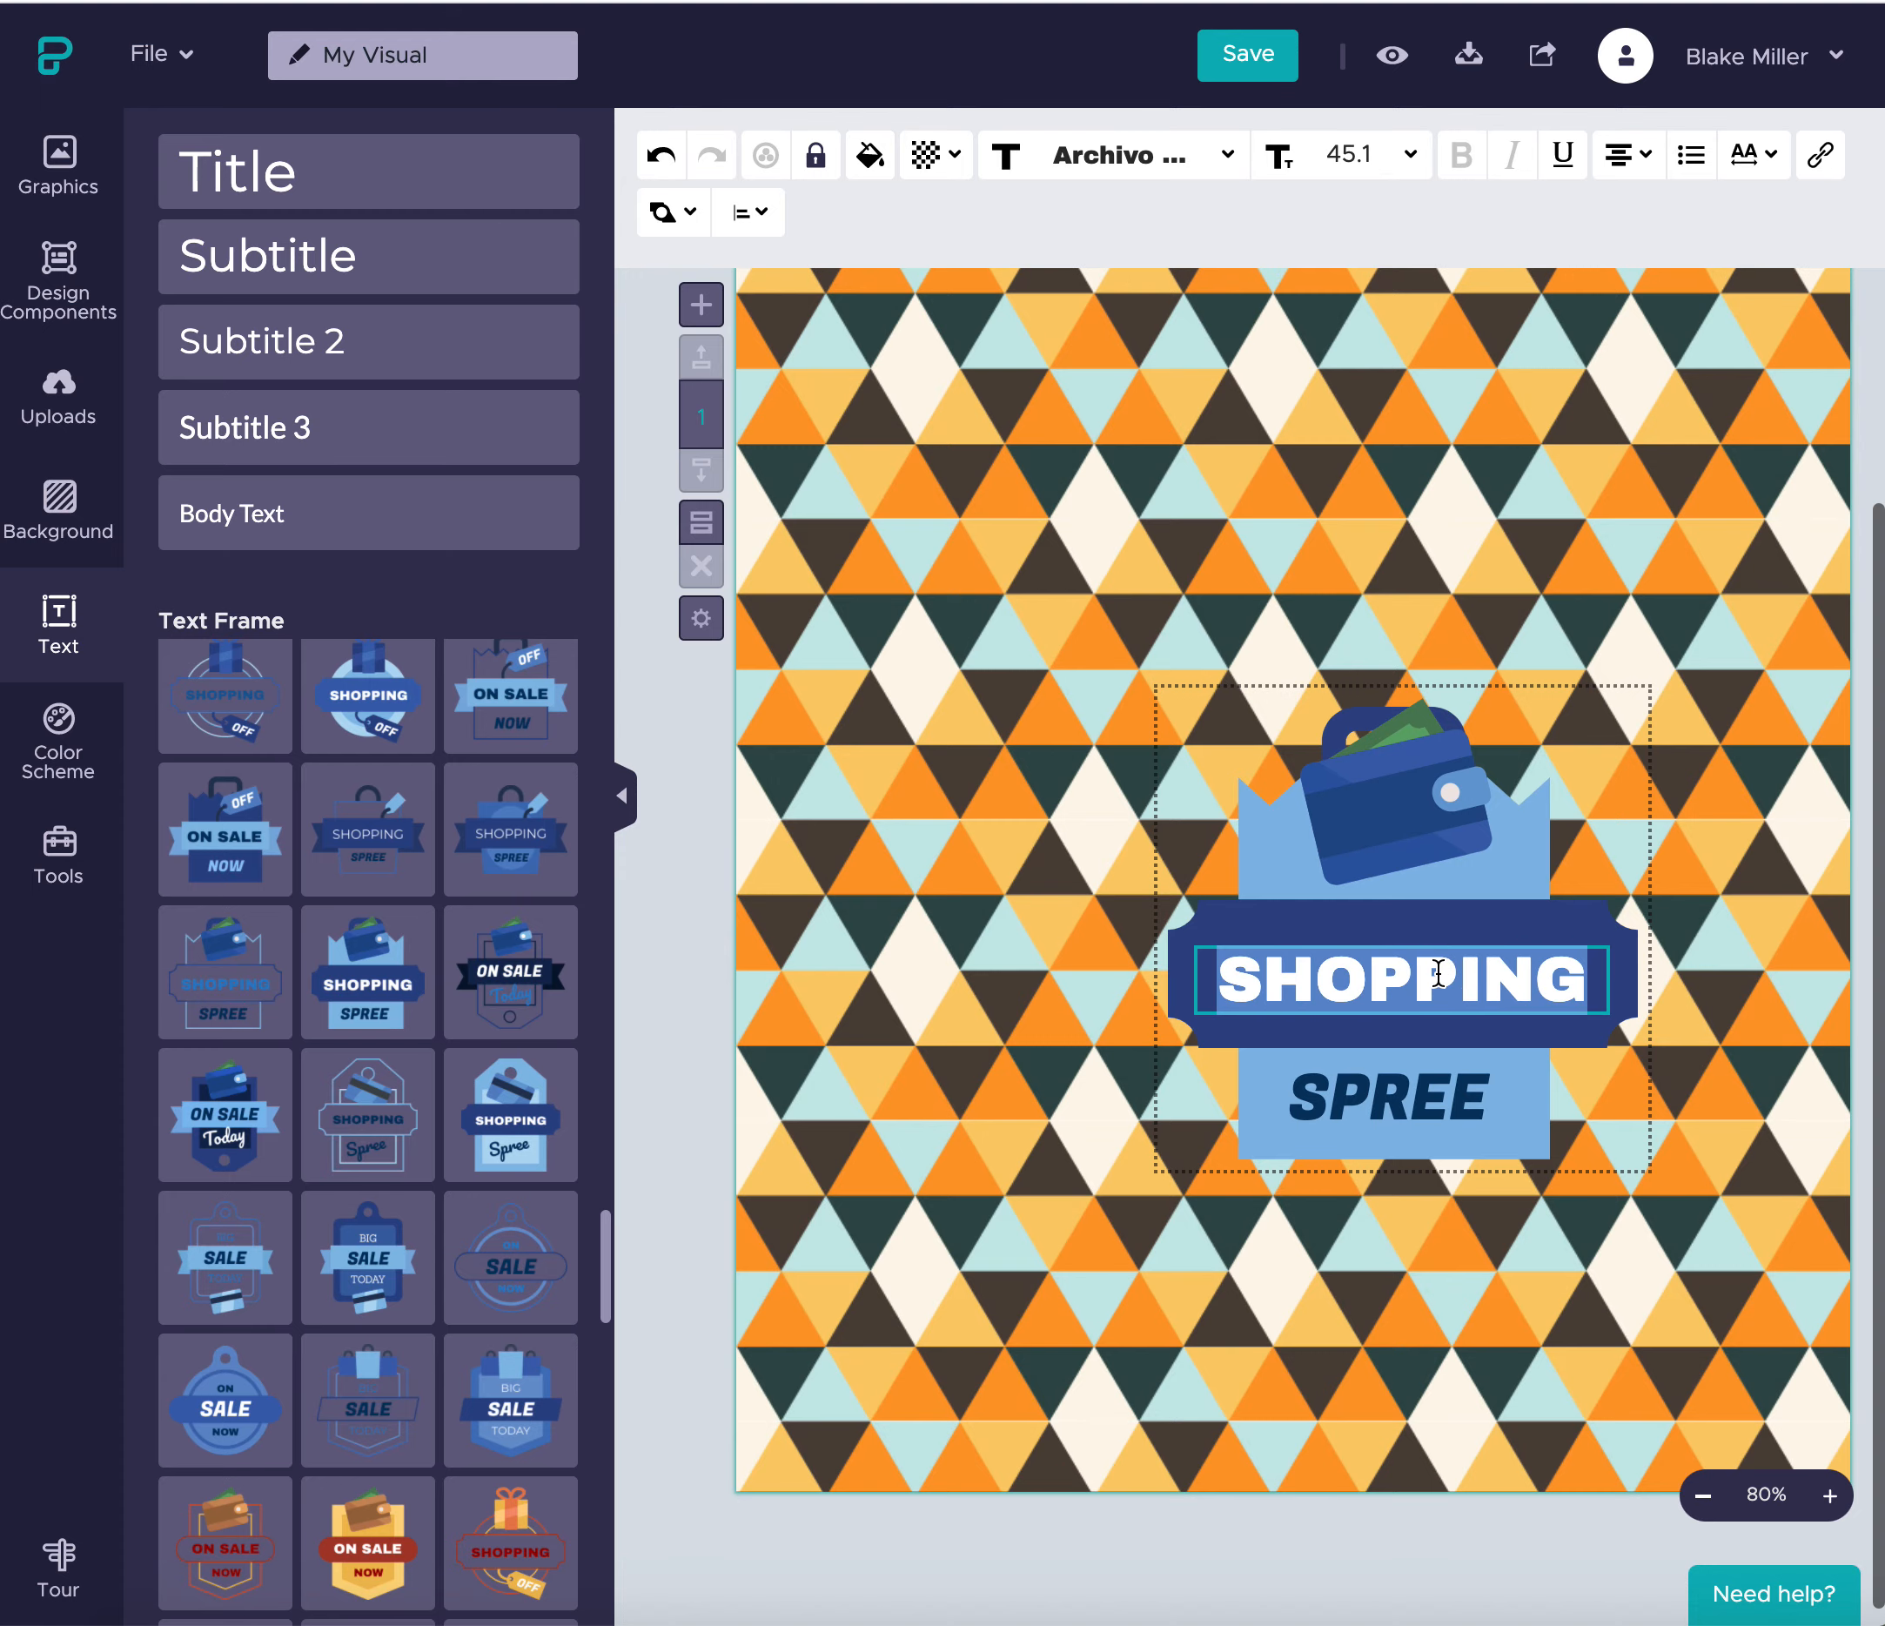
pyautogui.write('Online')
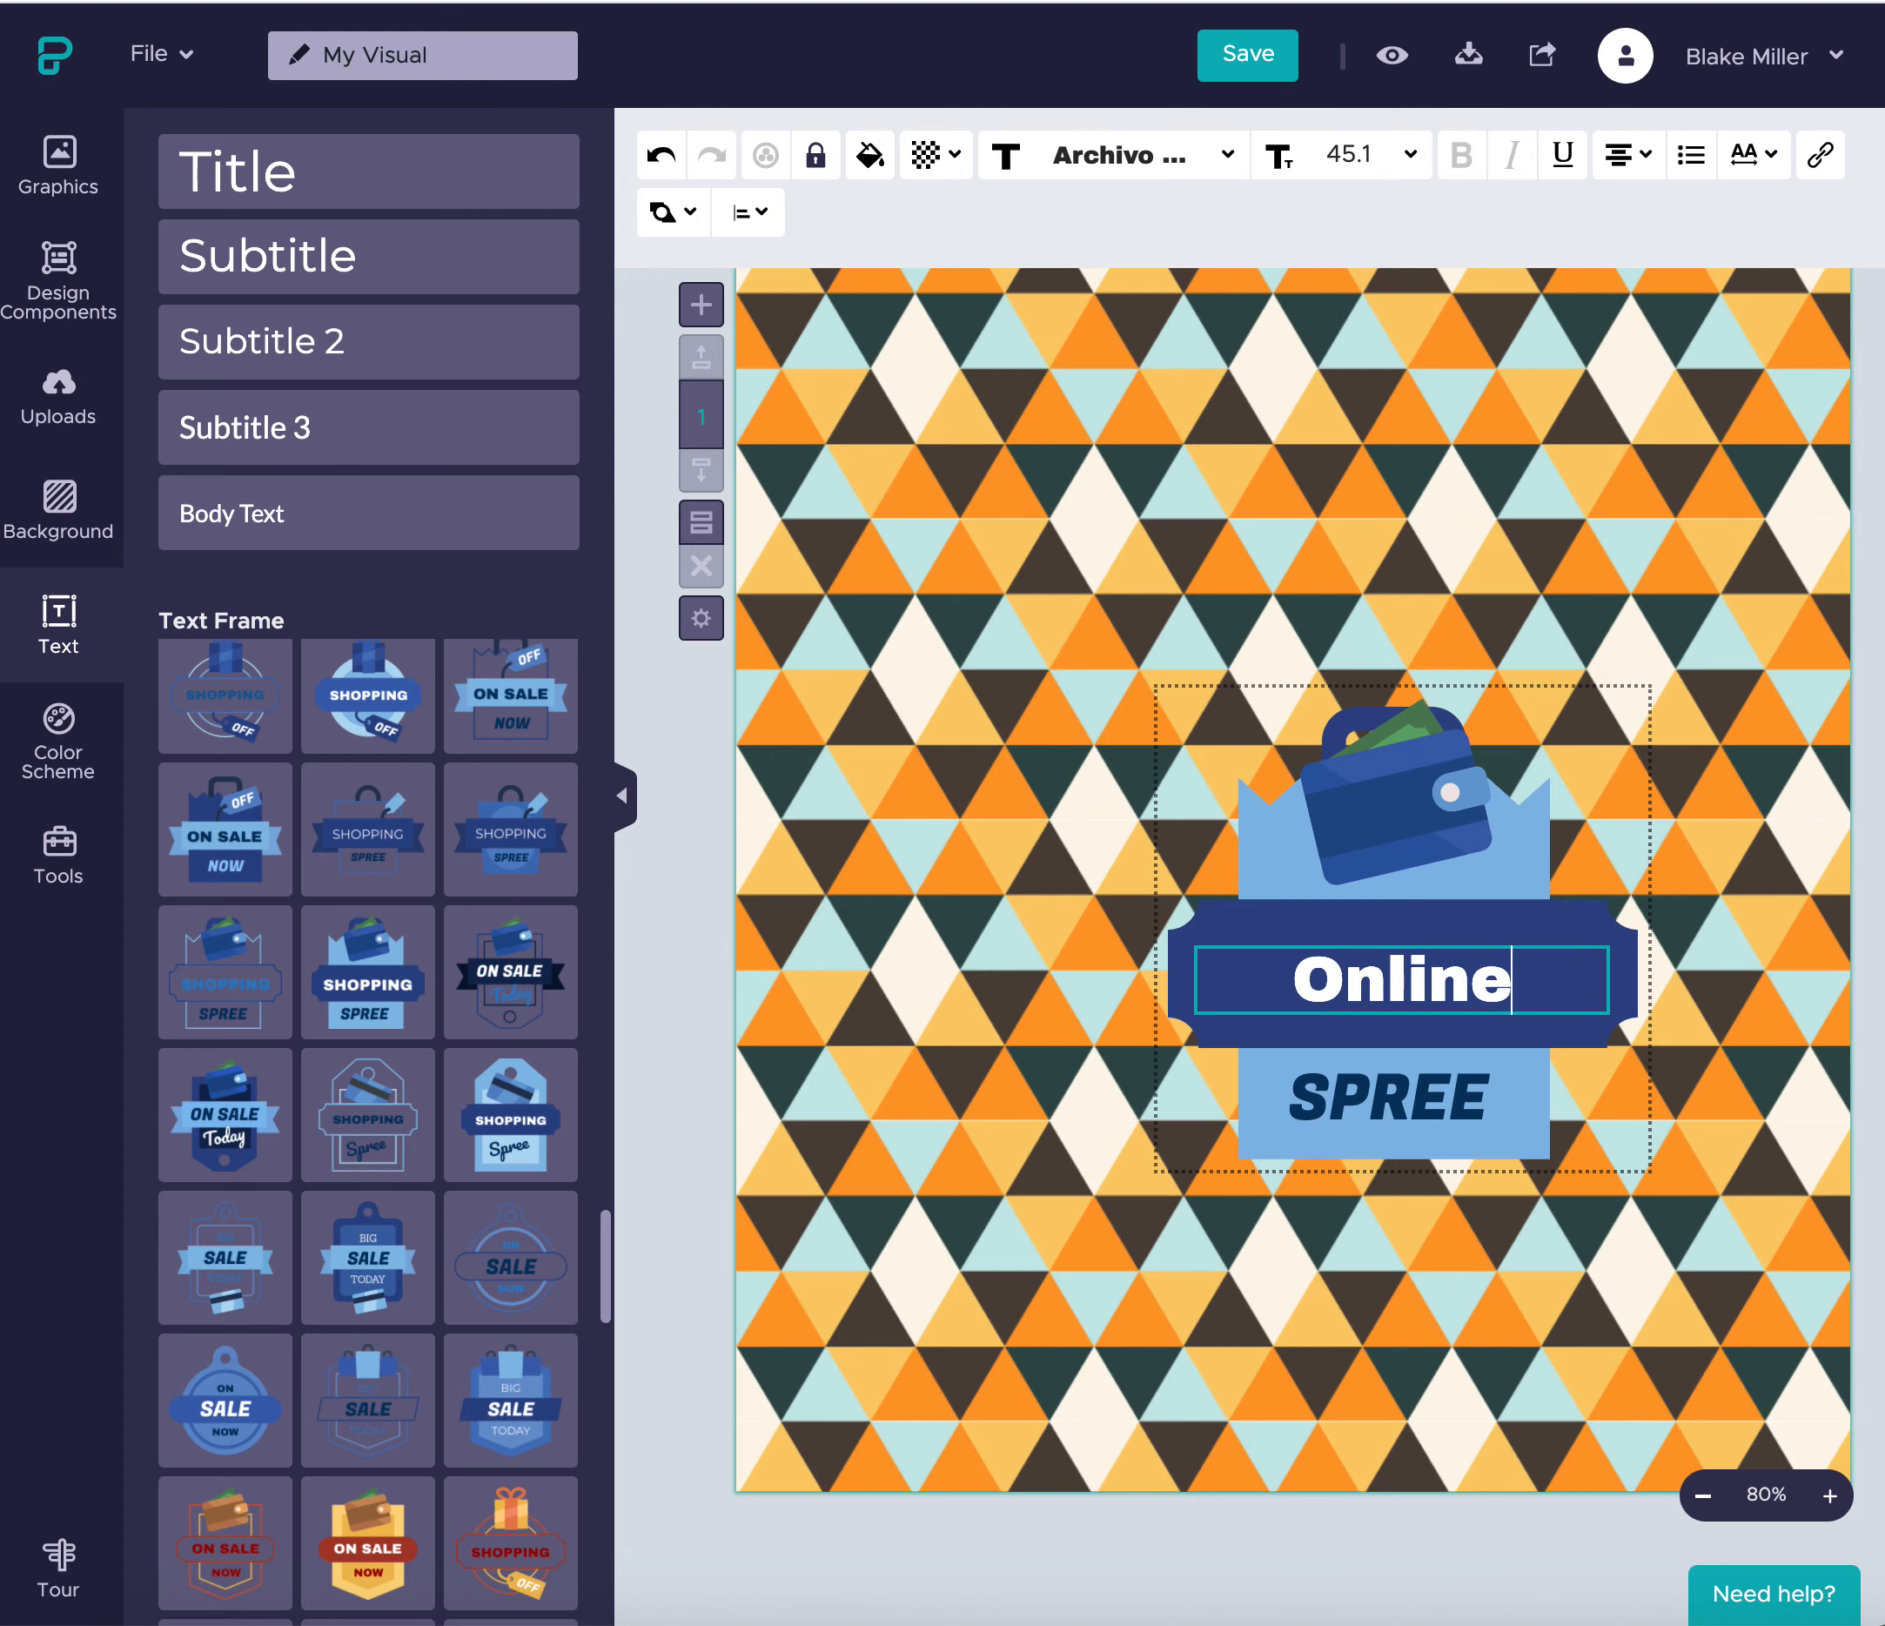
# - Replace the word "SPREE" in the wallet badge with "Security"
pyautogui.click(1453, 1098)
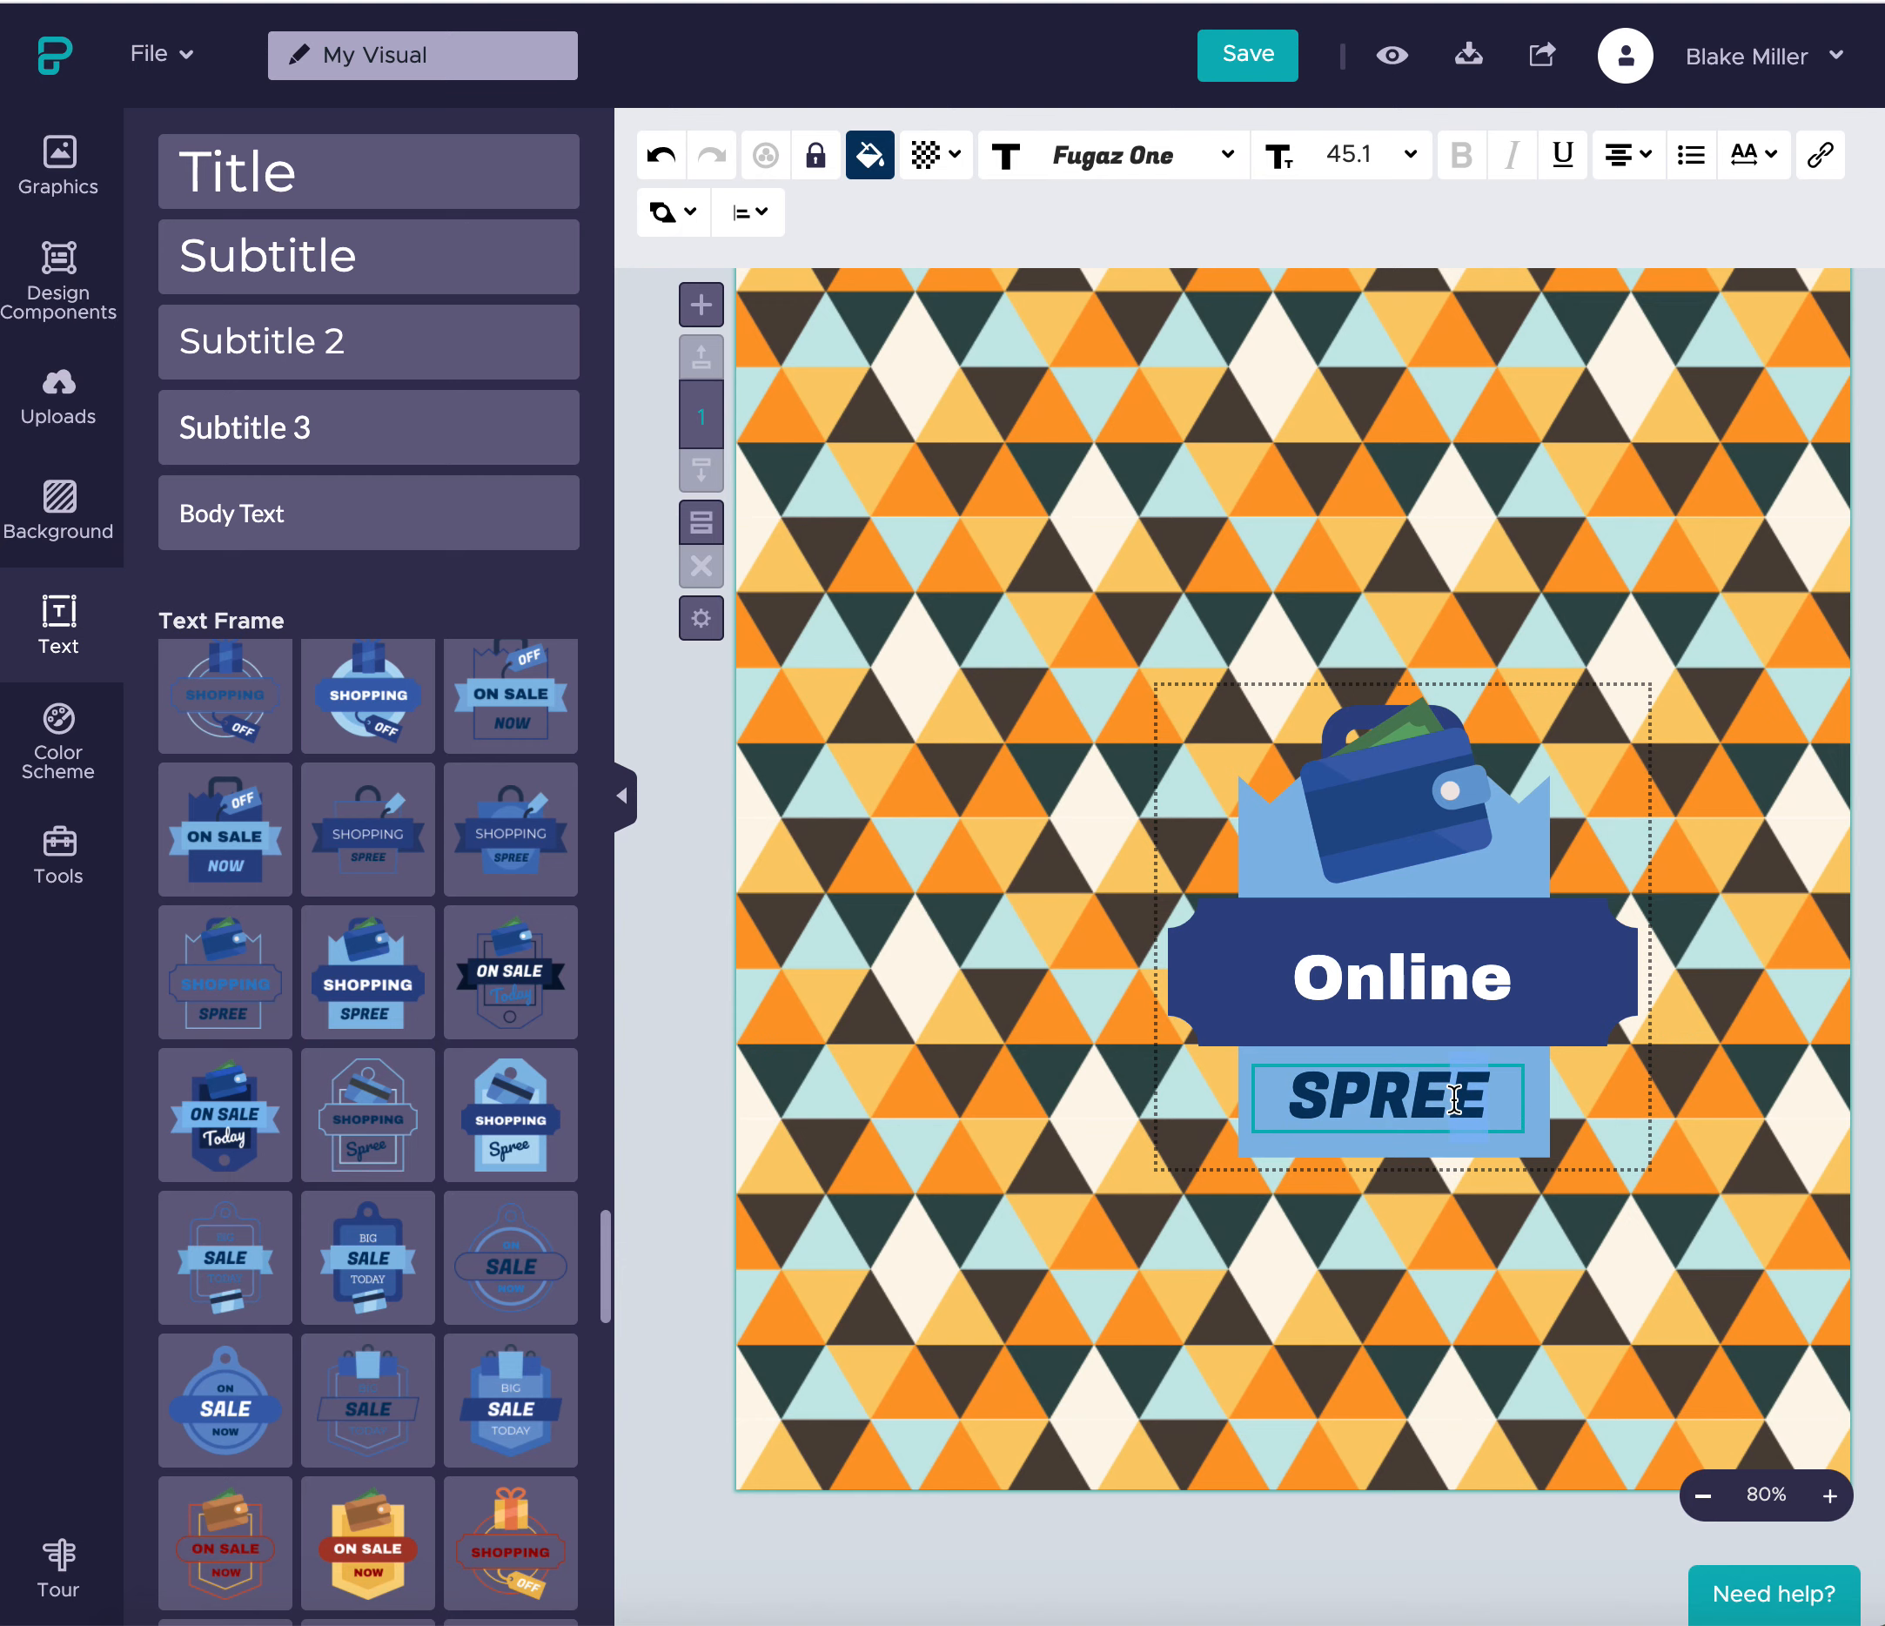
pyautogui.doubleClick(1453, 1098)
pyautogui.write('Sec')
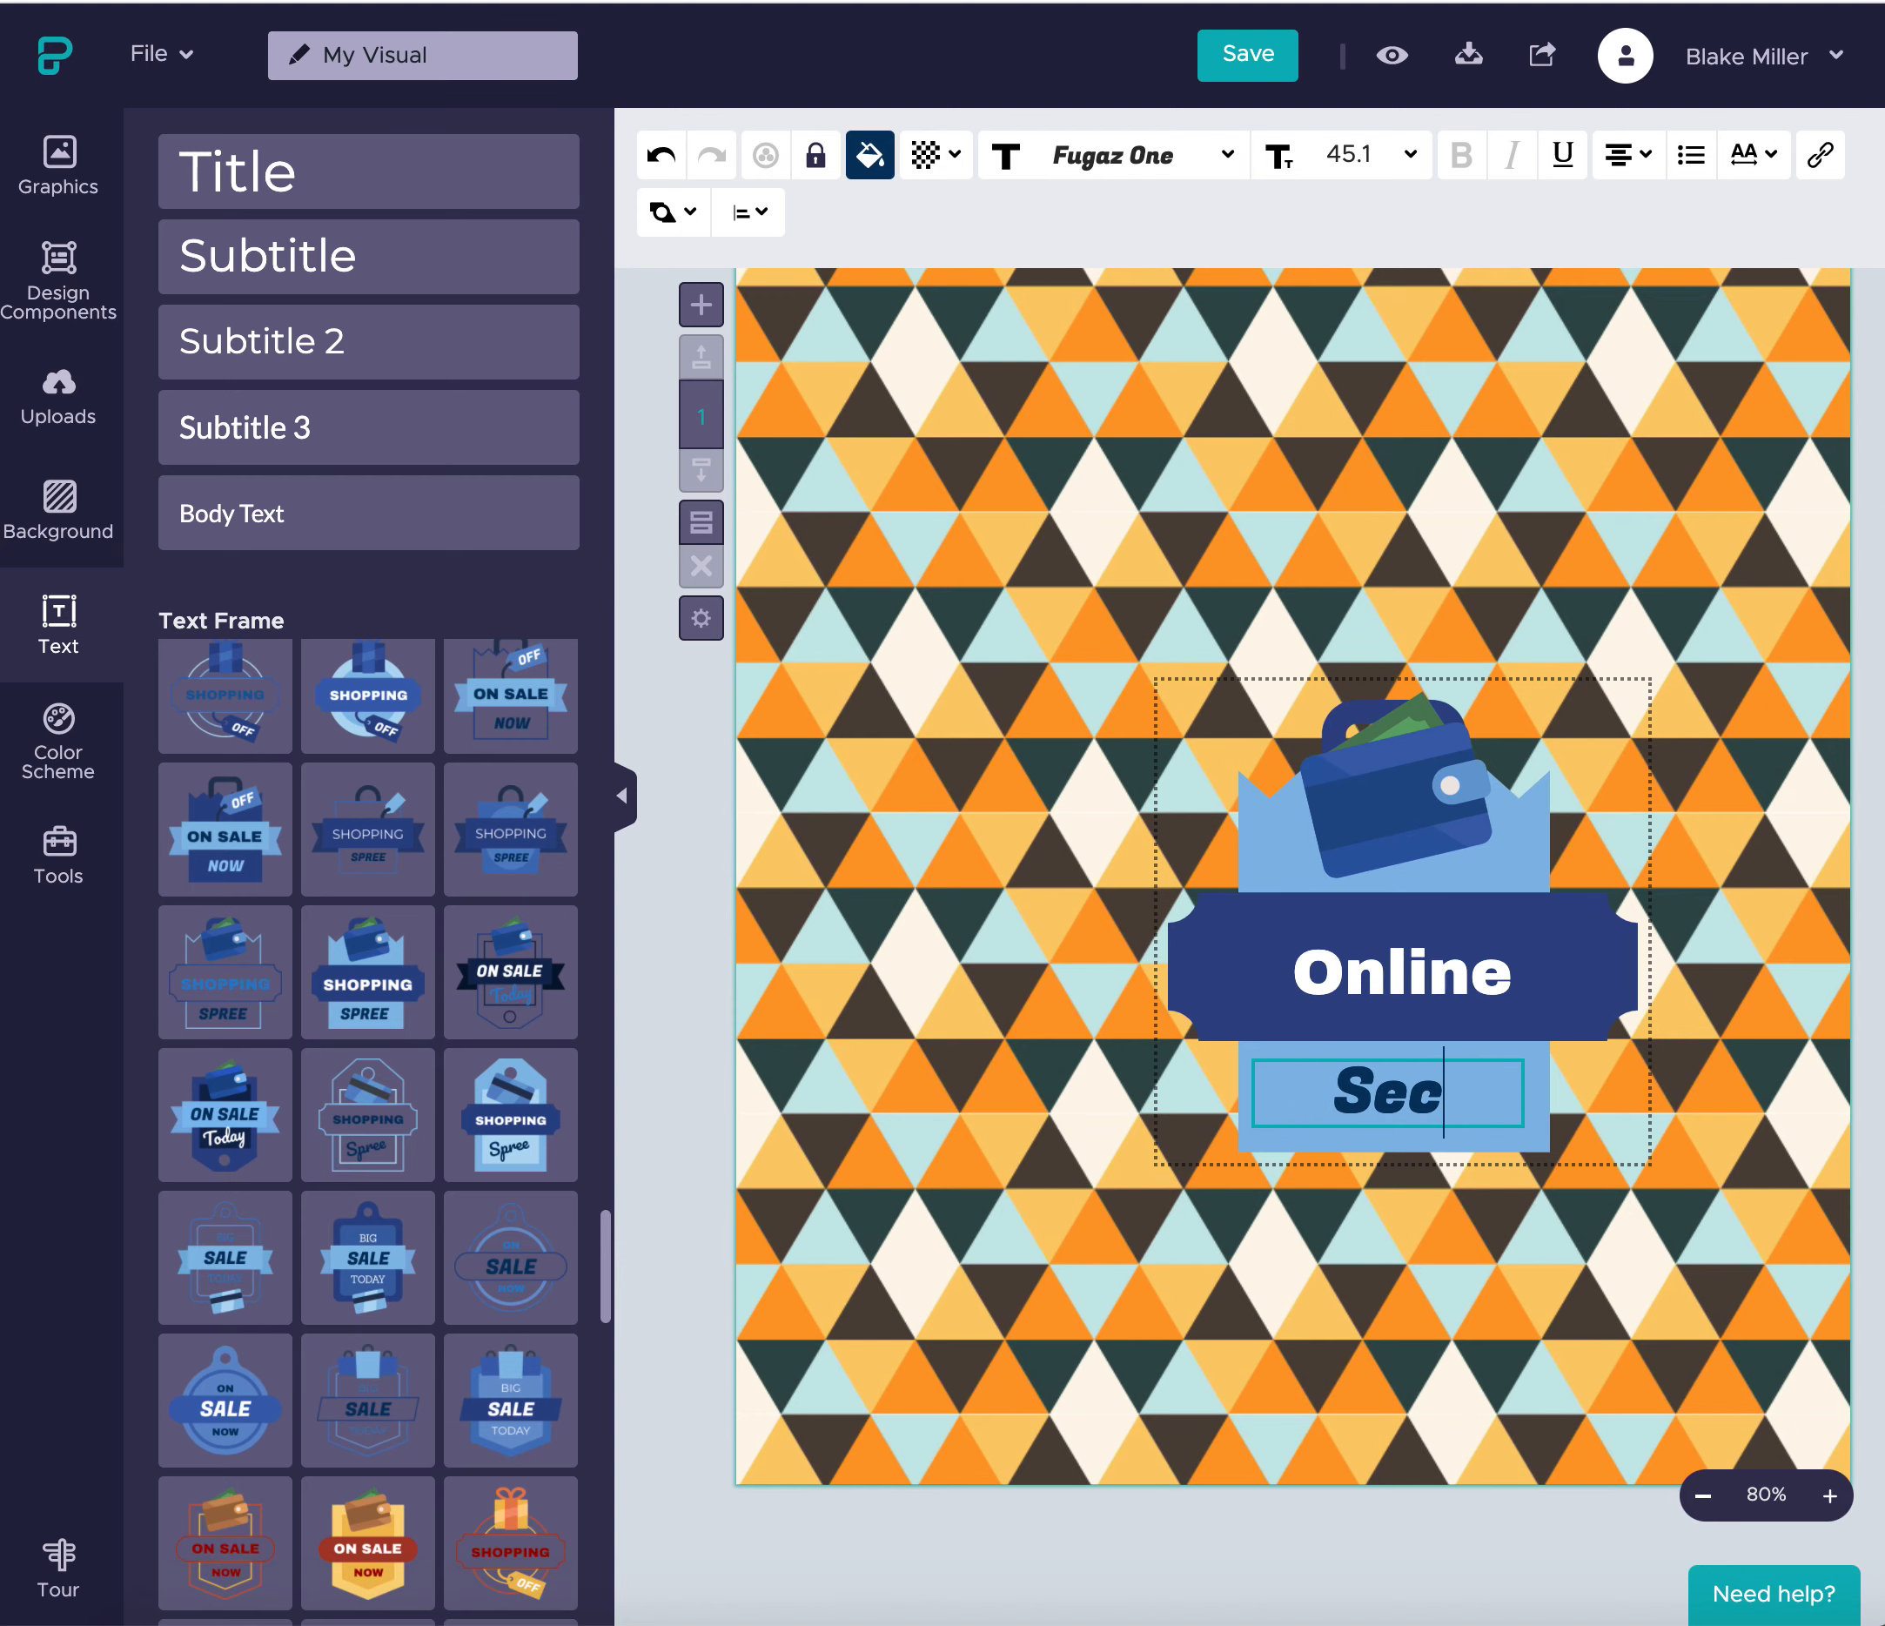
pyautogui.write('urity')
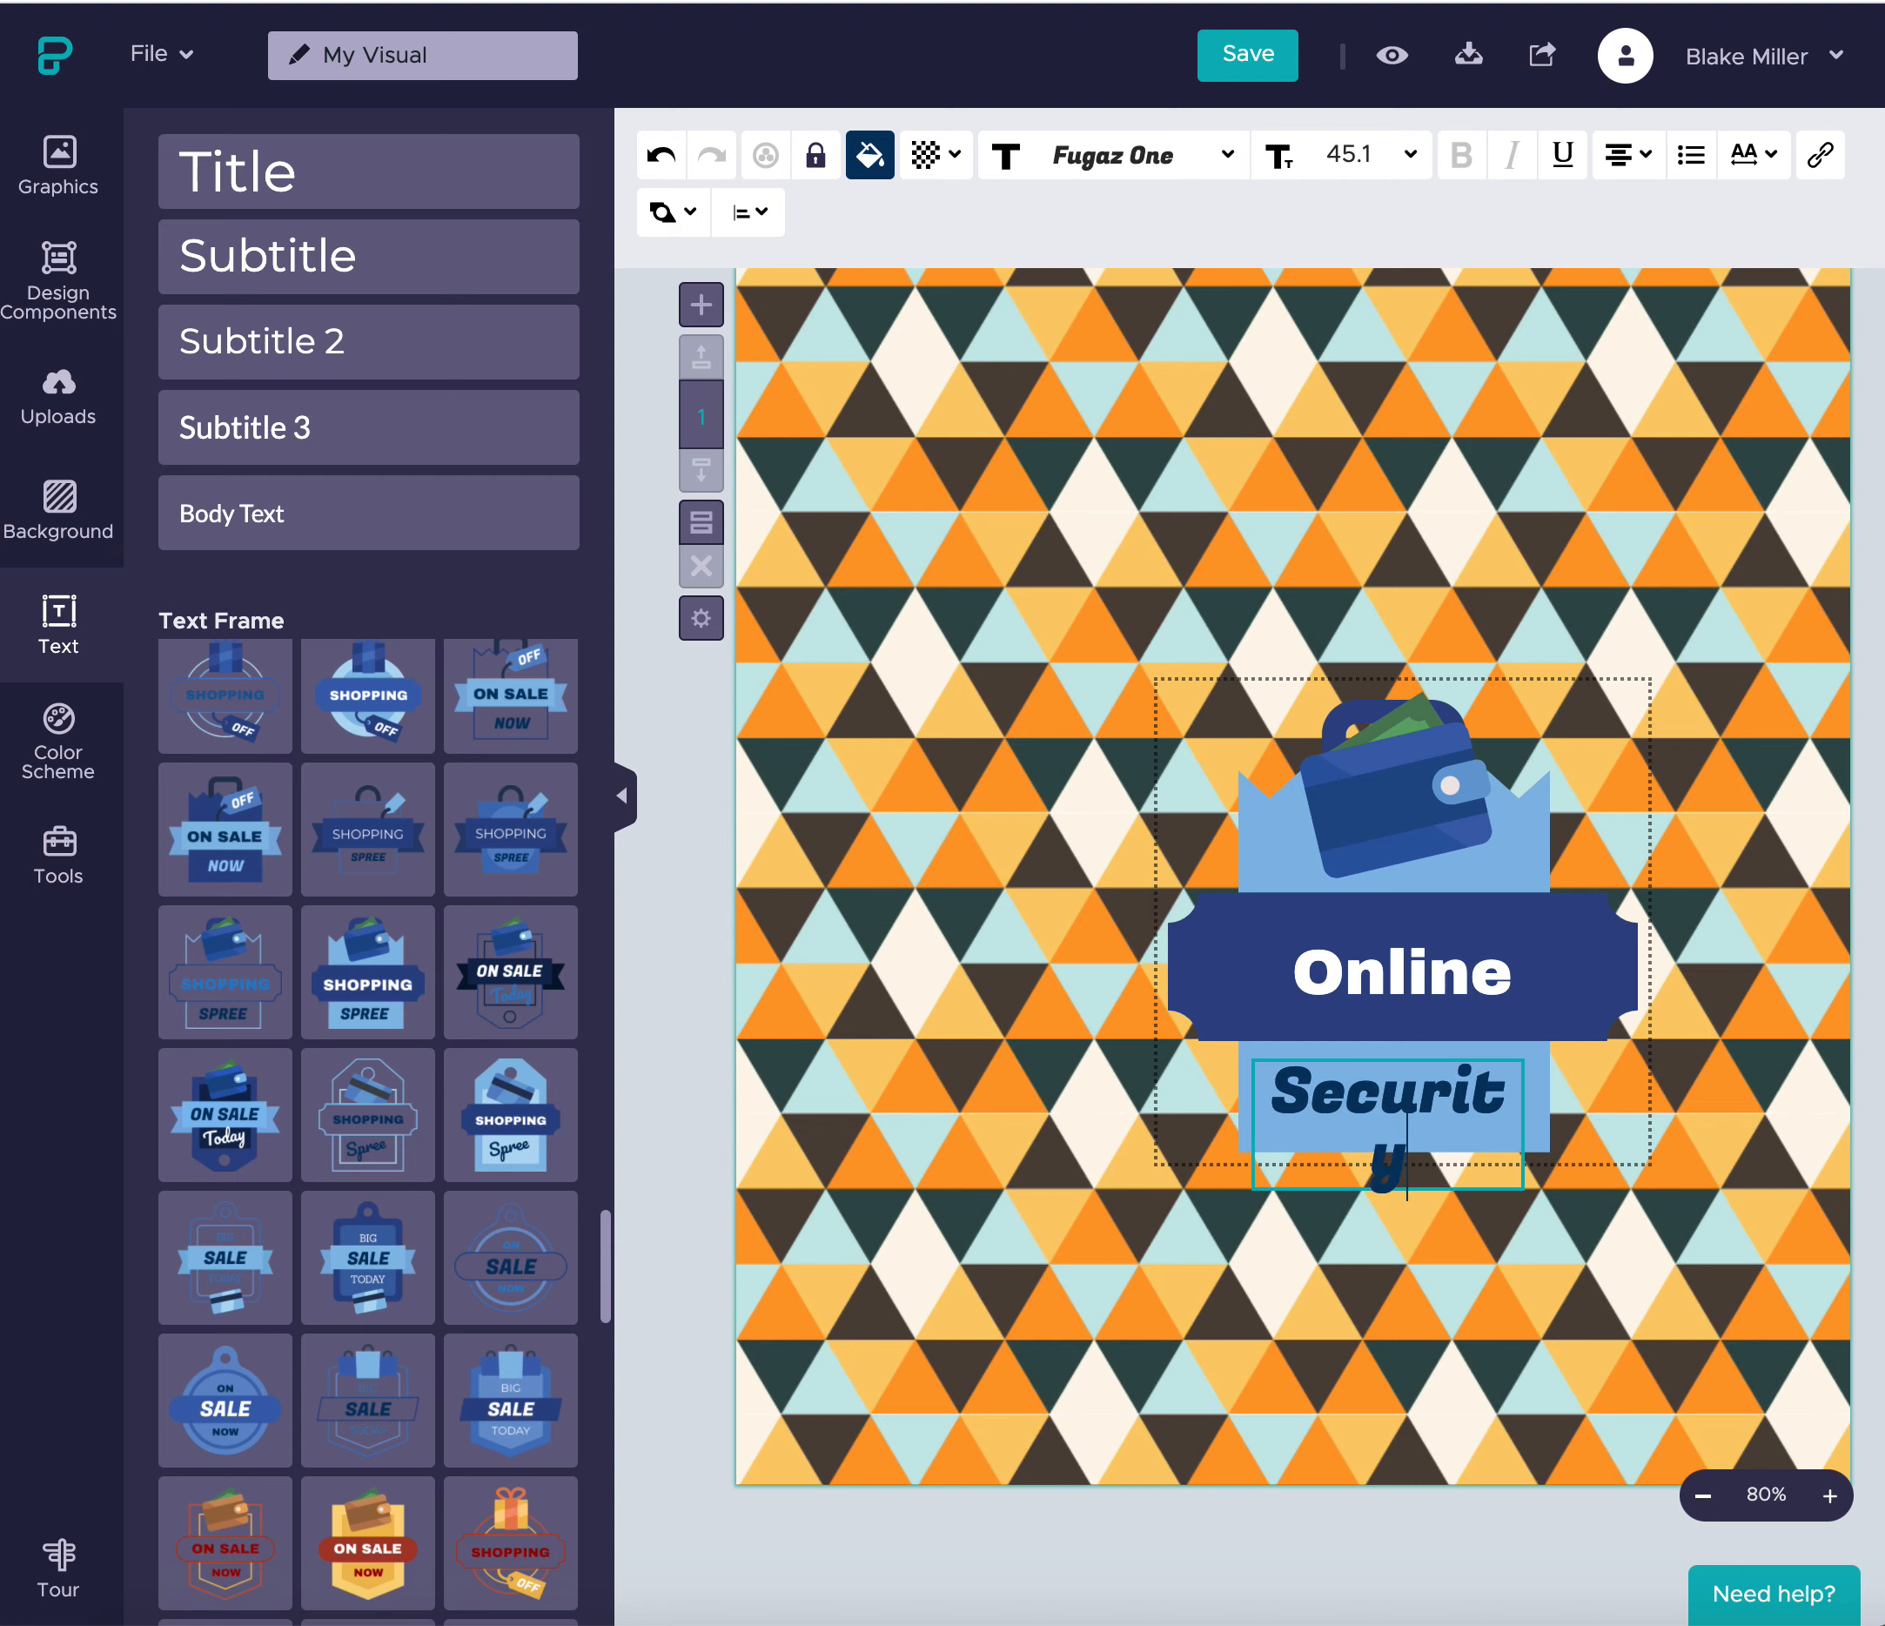
# - Enlarge the wallet badge to about 391 × 414 and ungroup its parts
pyautogui.click(1644, 924)
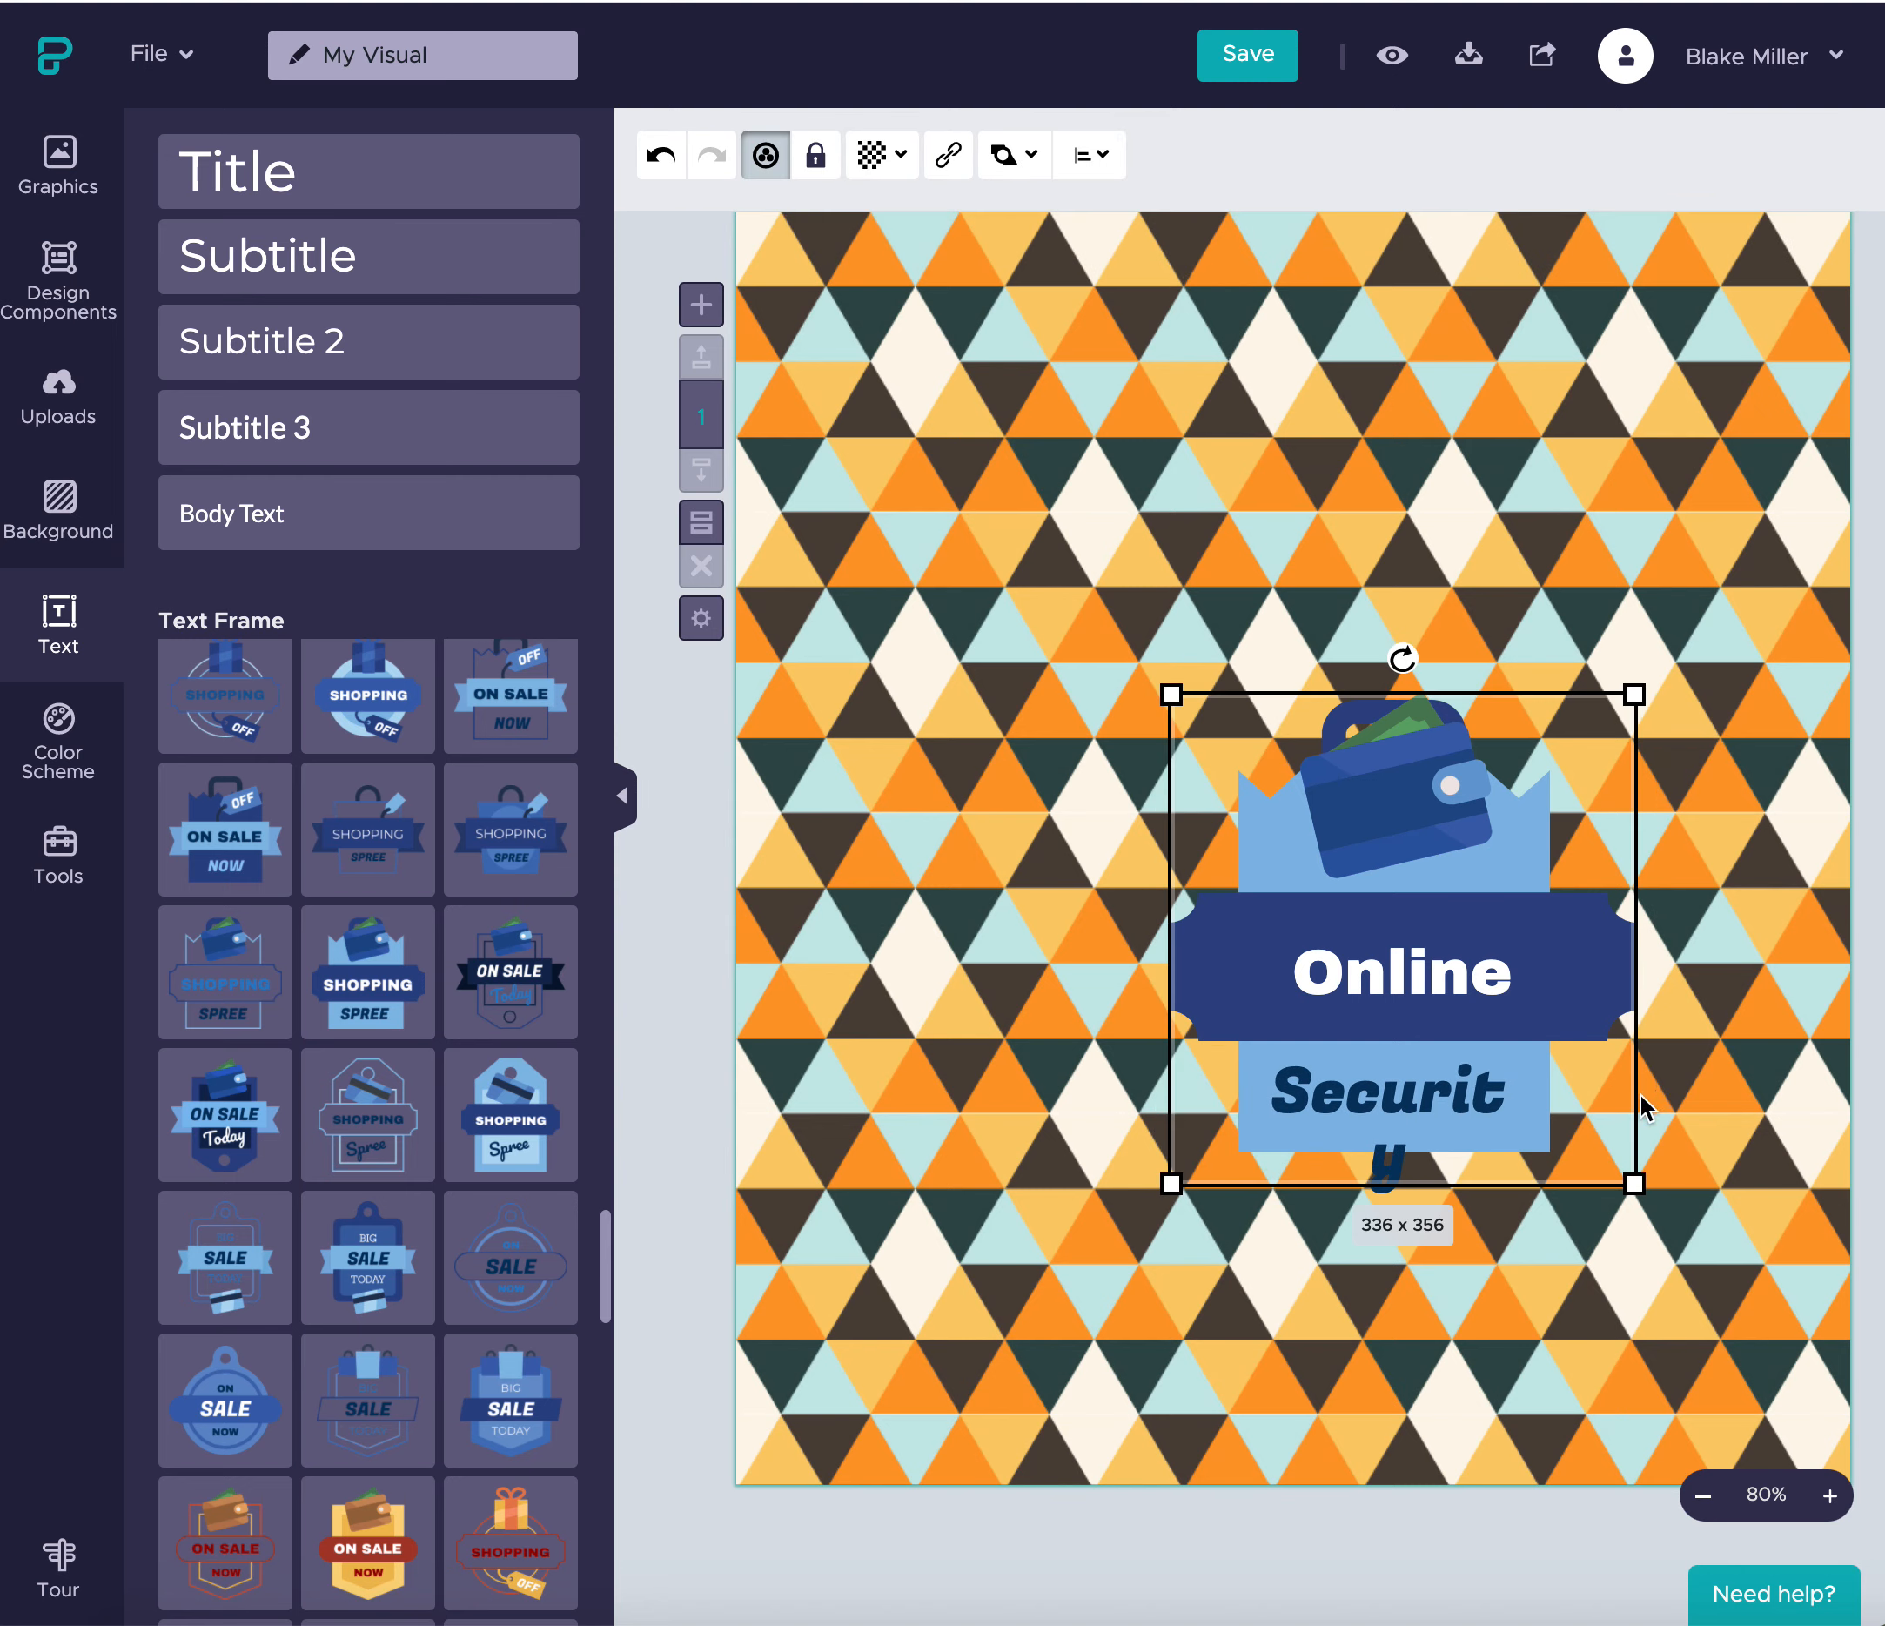
pyautogui.moveTo(1636, 1182); pyautogui.dragTo(1711, 1265)
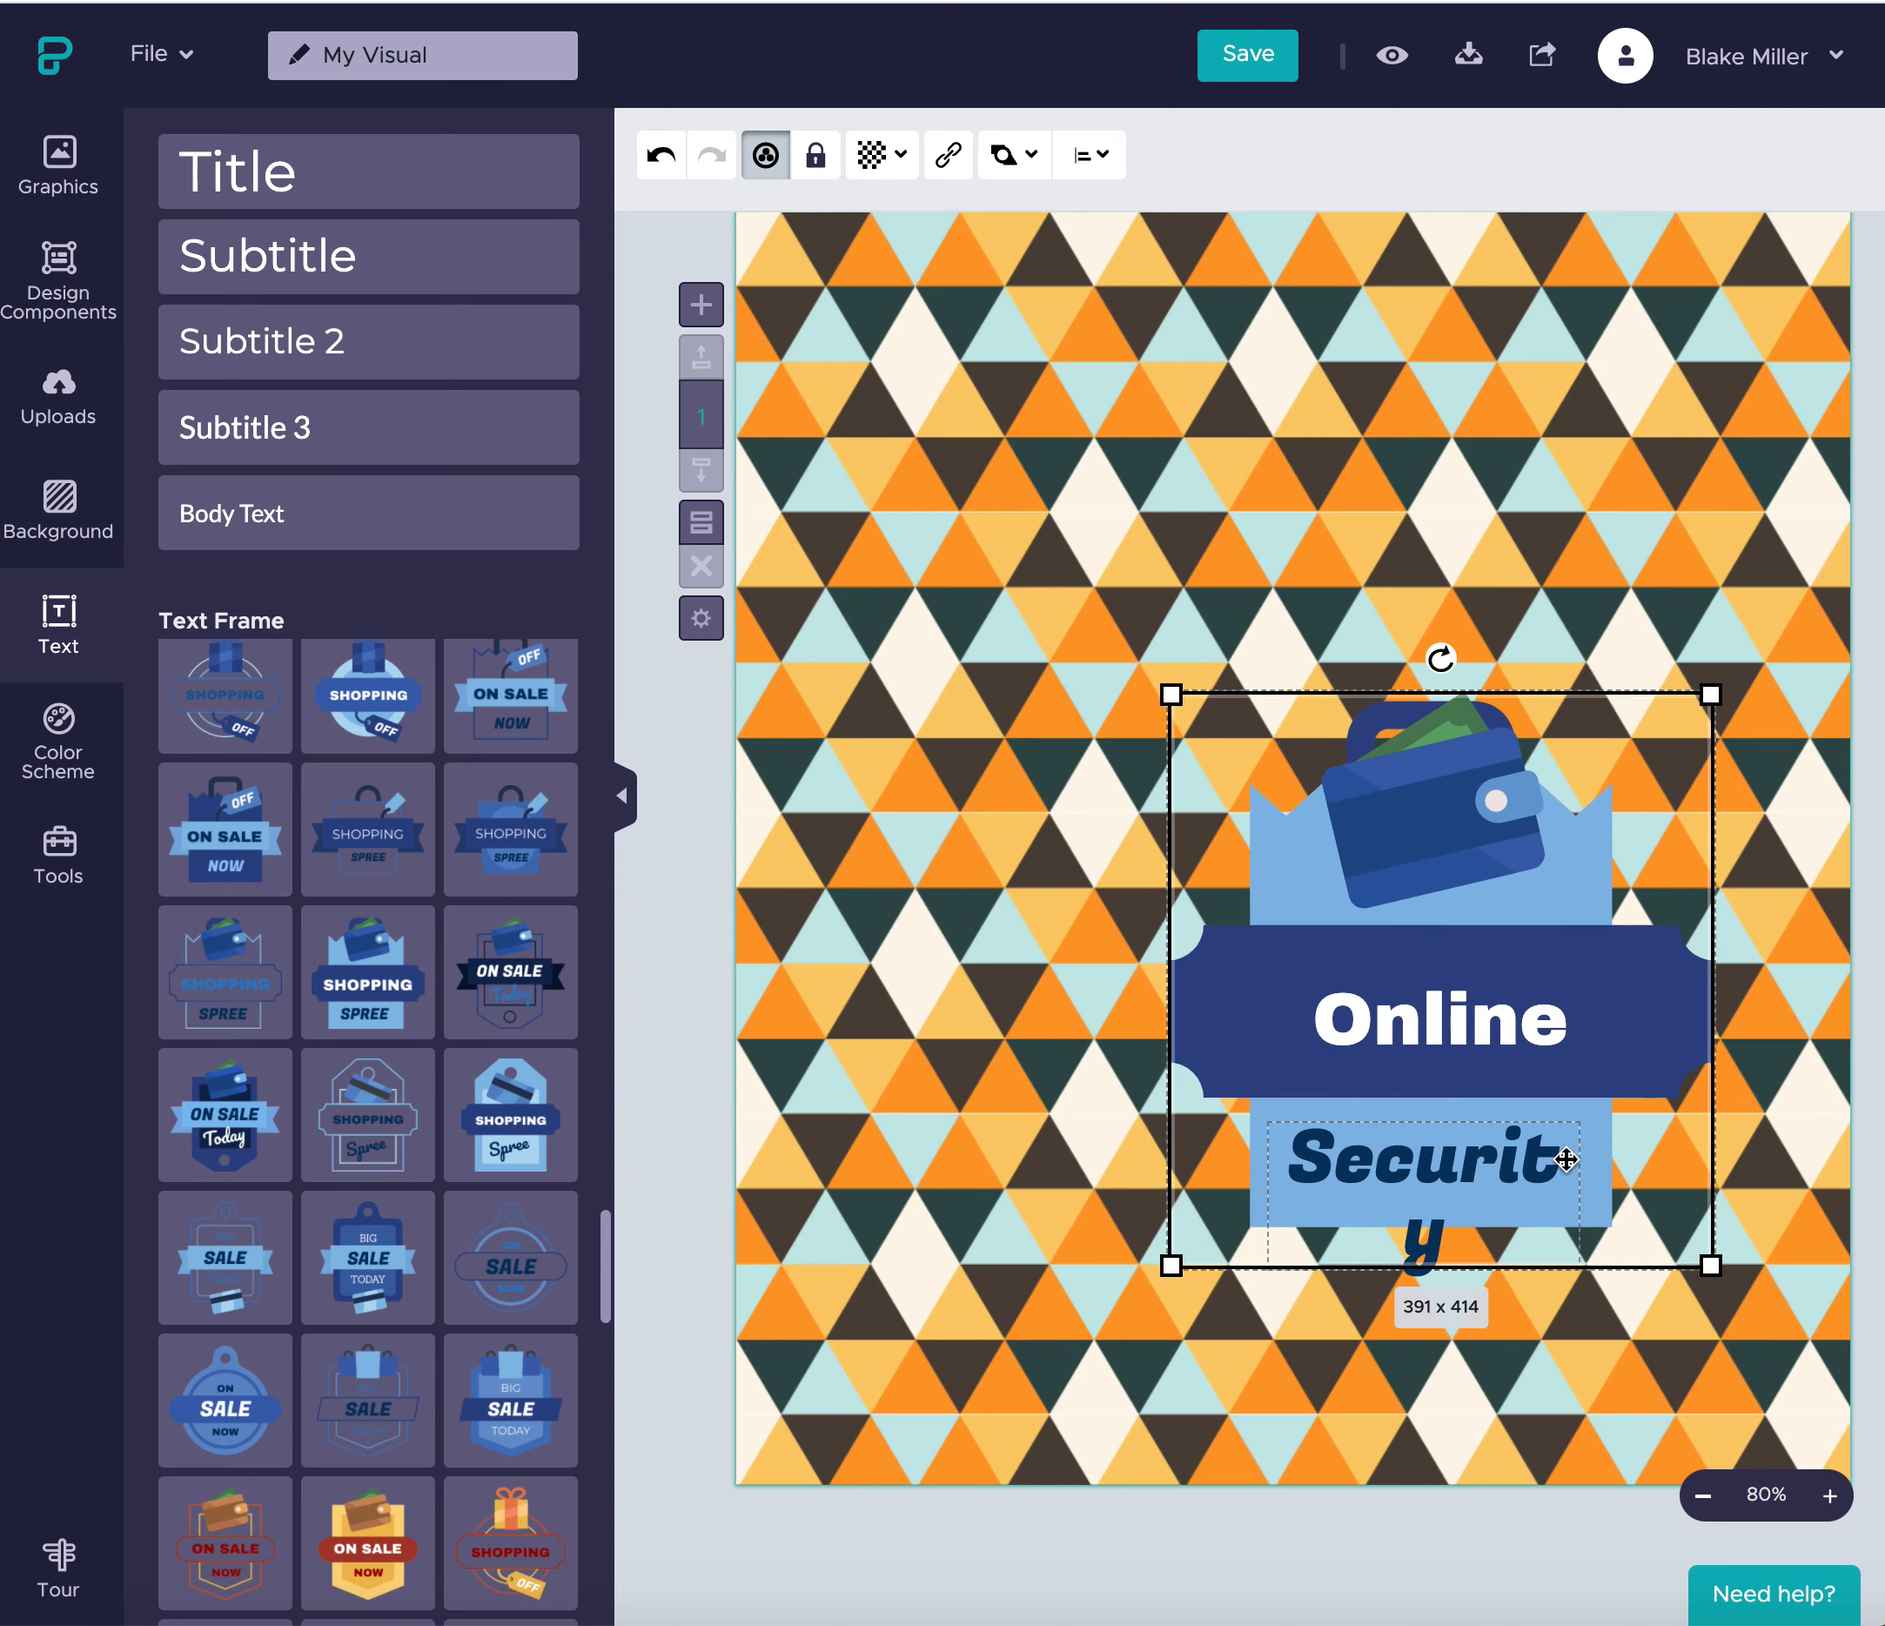
pyautogui.moveTo(1491, 1168); pyautogui.dragTo(1515, 1169)
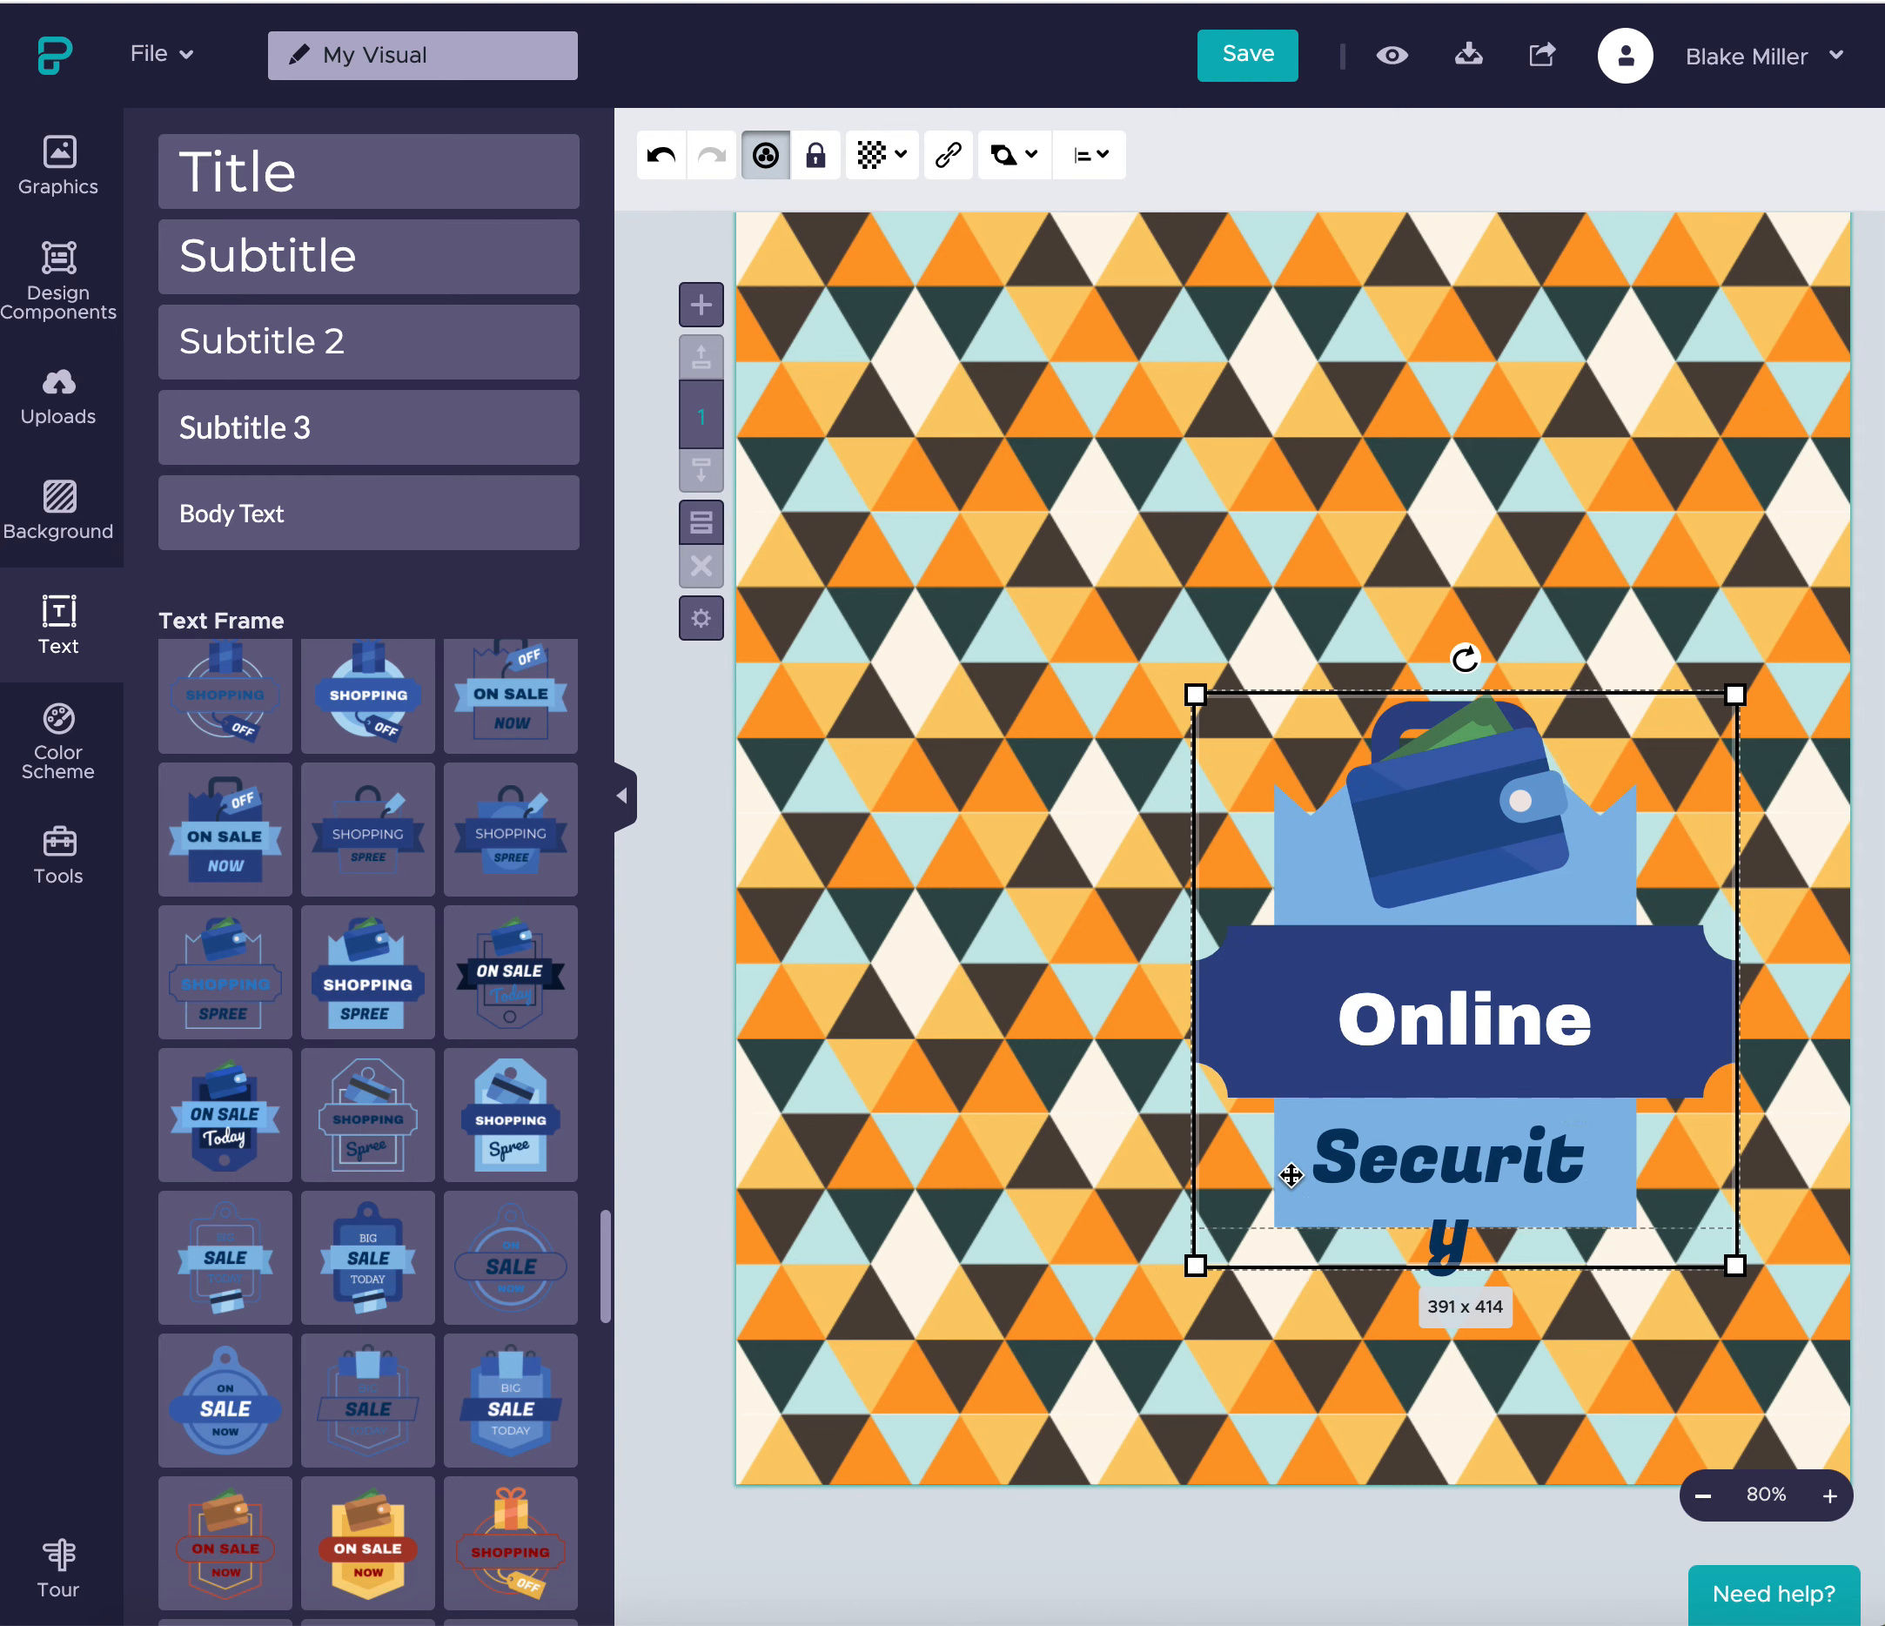
pyautogui.rightClick(1475, 1173)
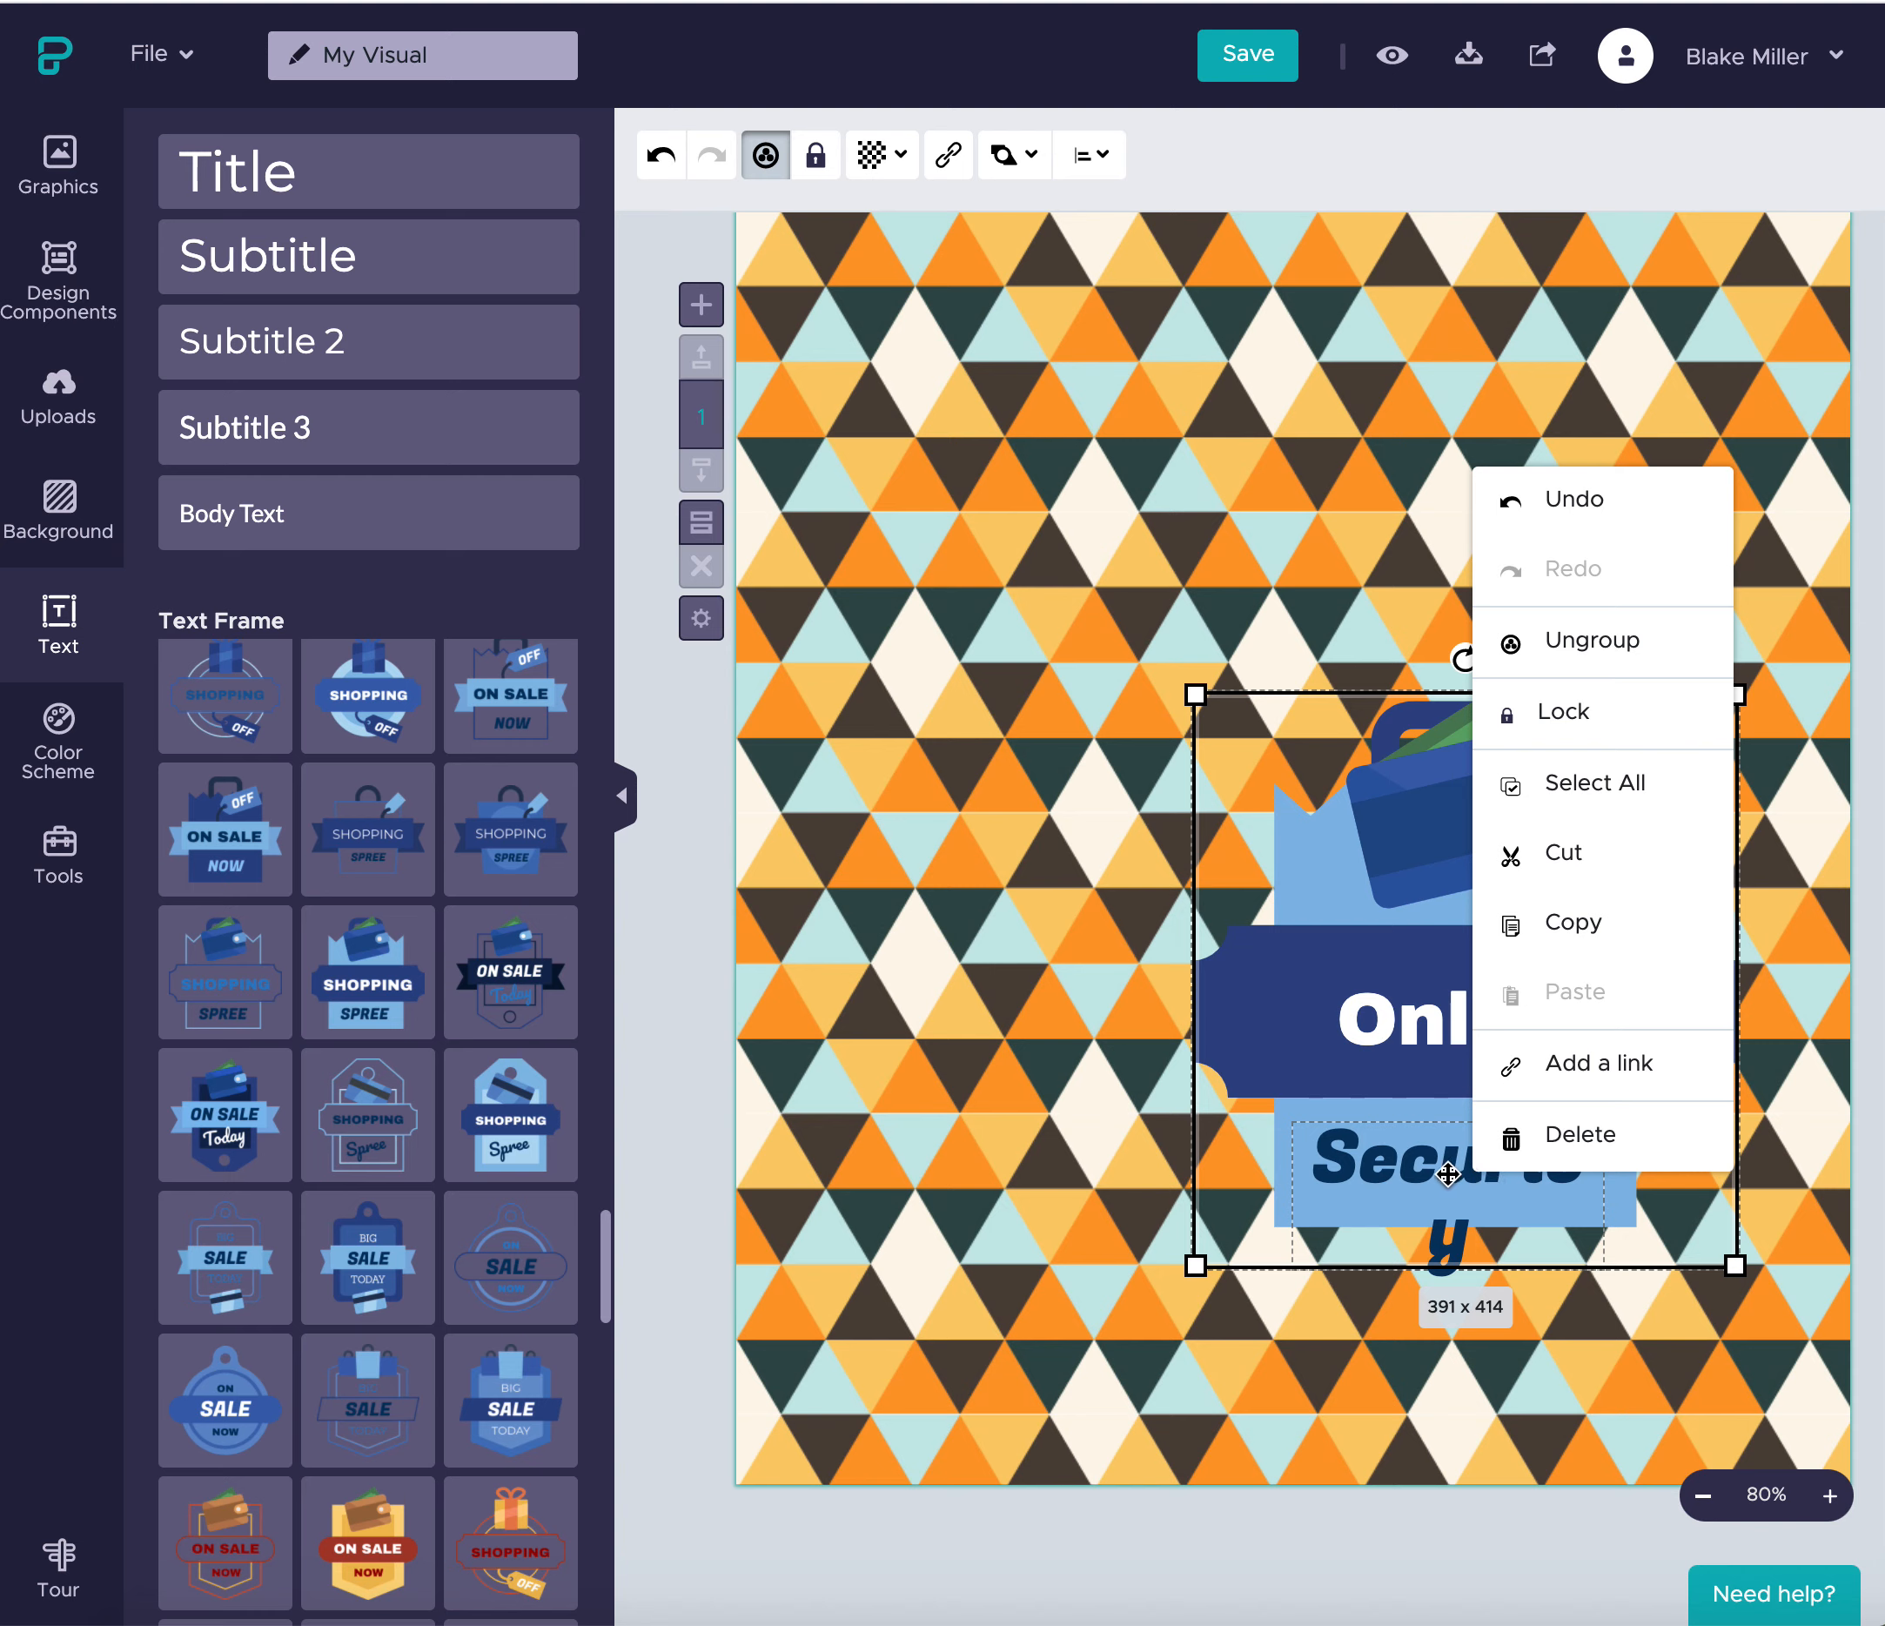
pyautogui.click(1575, 645)
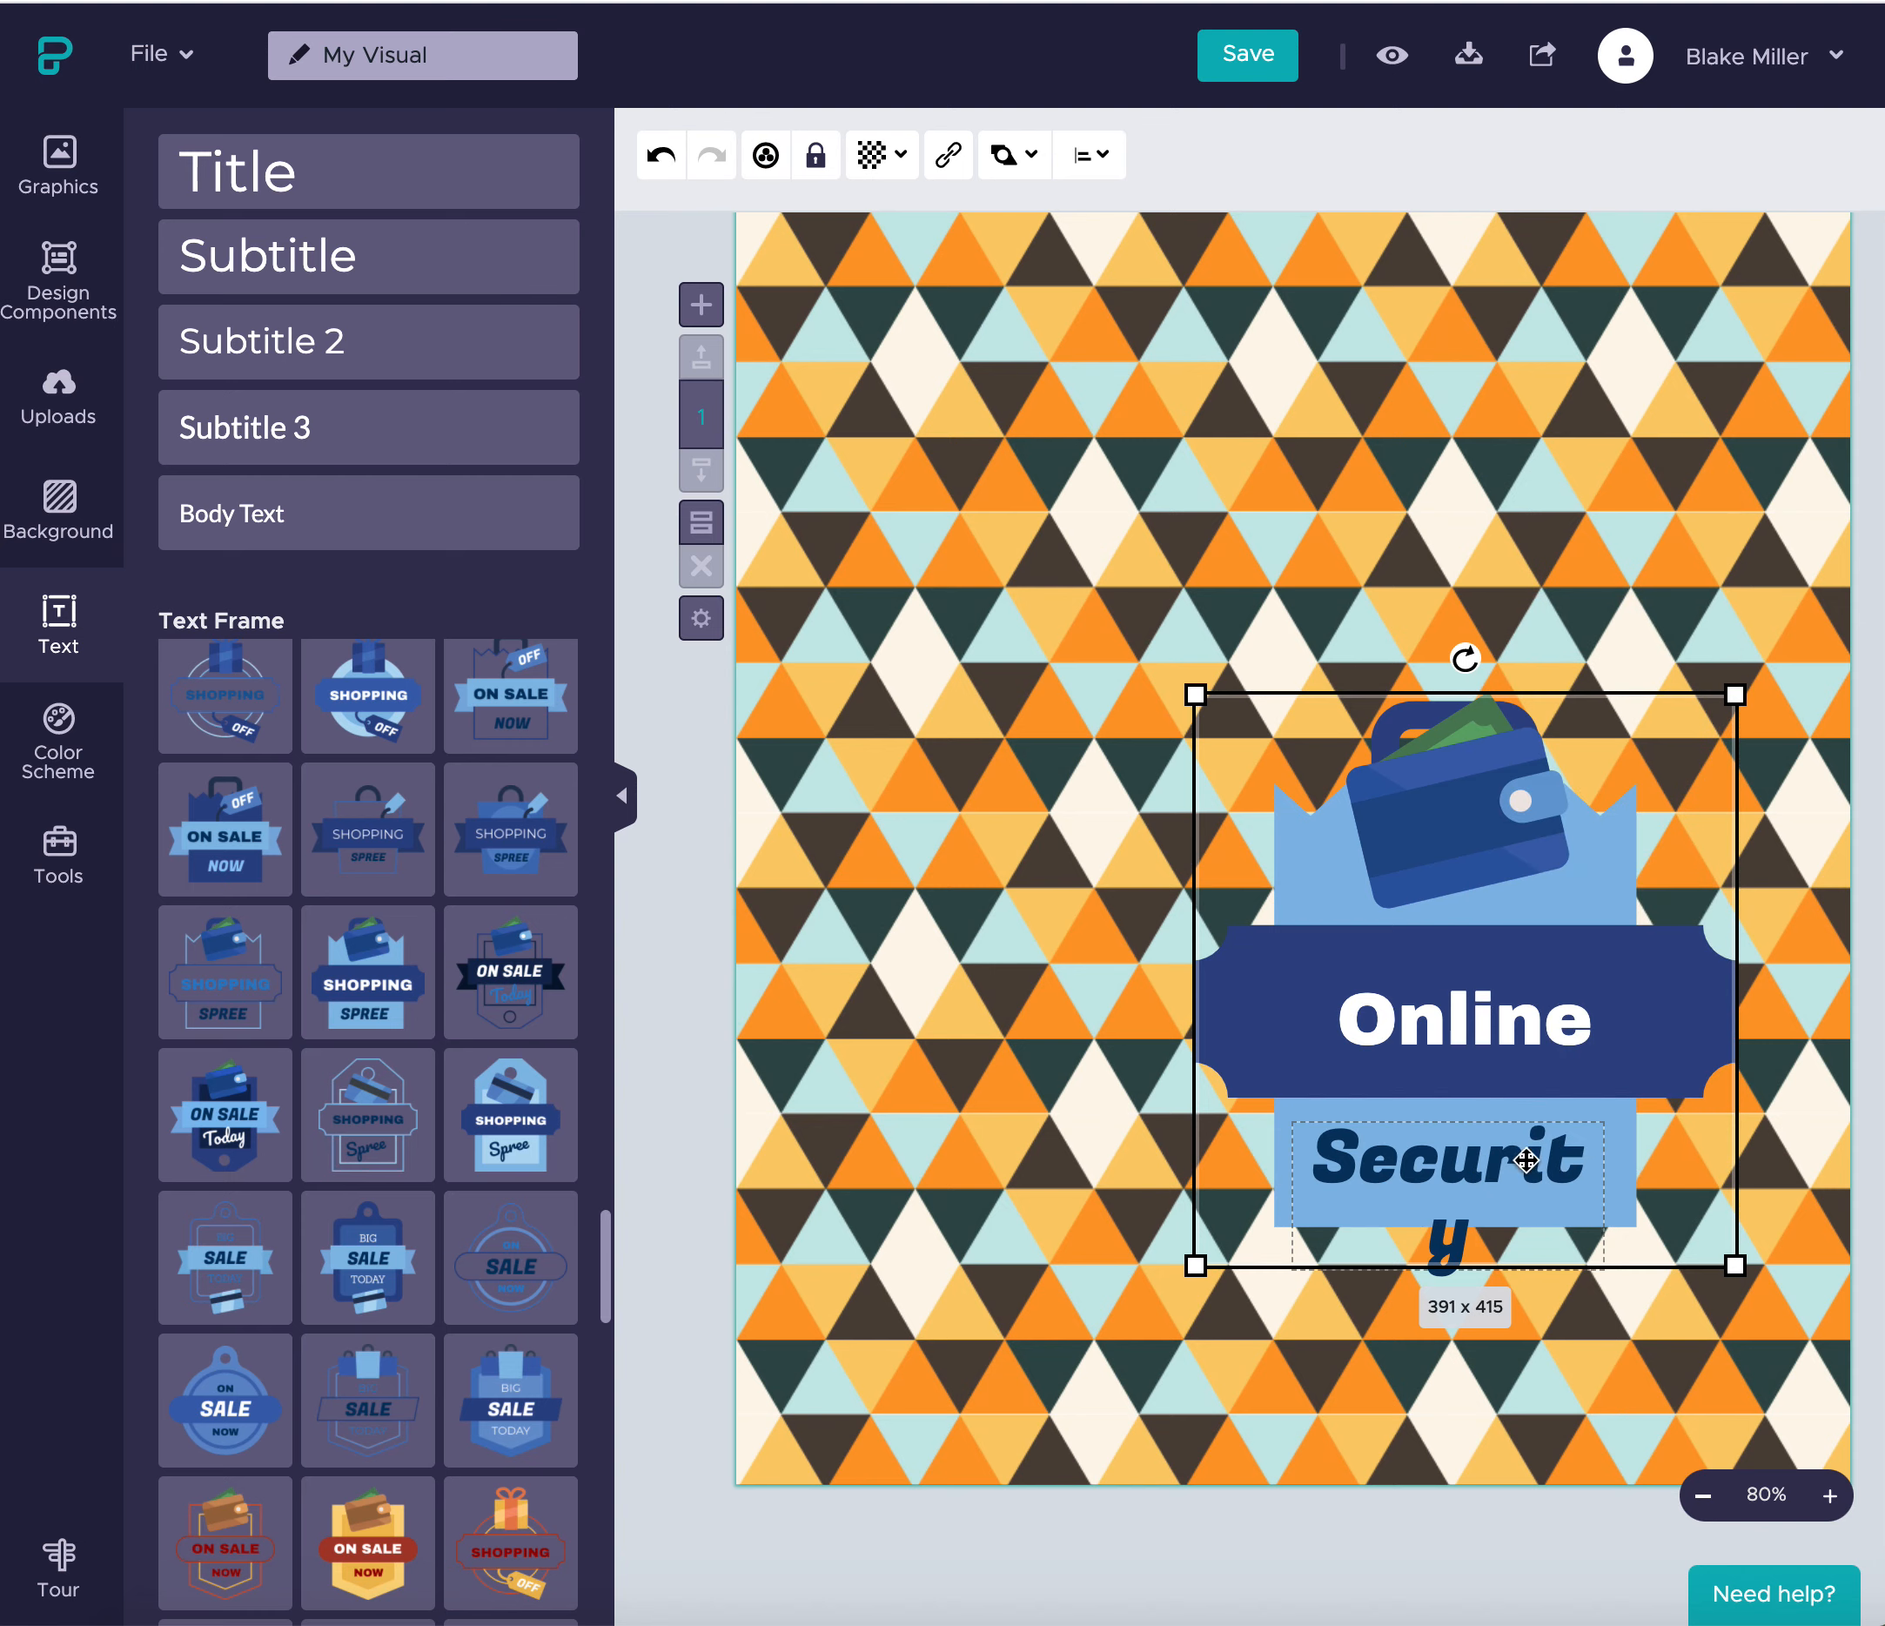
# - Move the wallet badge higher on the poster and delete it with all its parts
pyautogui.moveTo(1525, 1159); pyautogui.dragTo(1465, 875)
pyautogui.rightClick(1464, 877)
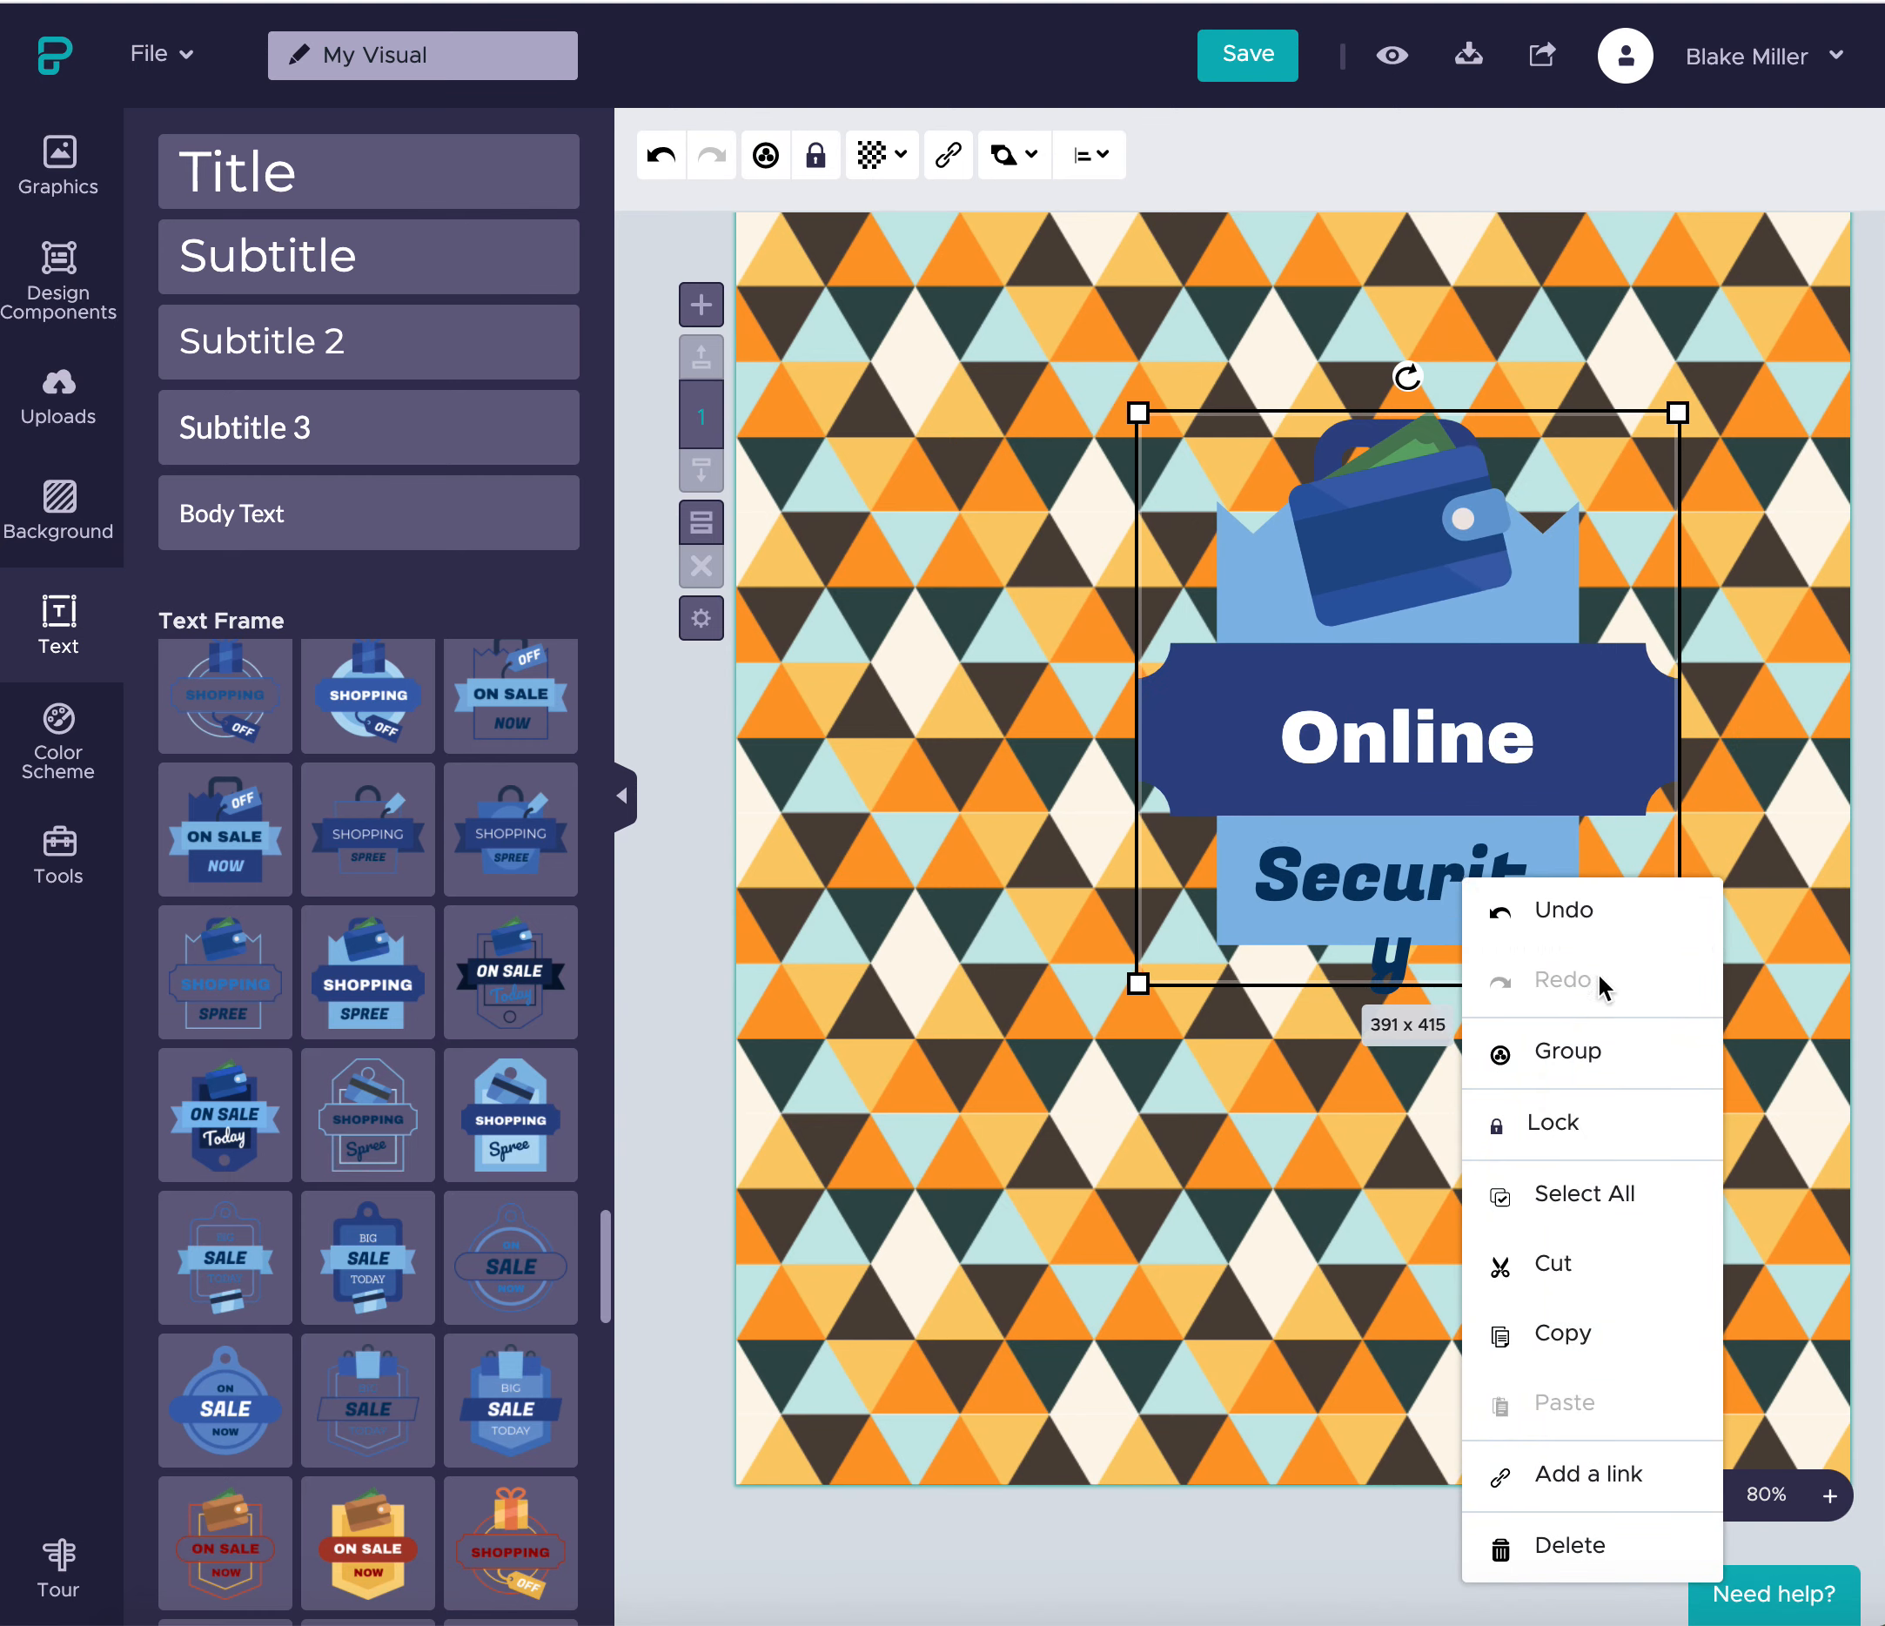
pyautogui.click(1334, 910)
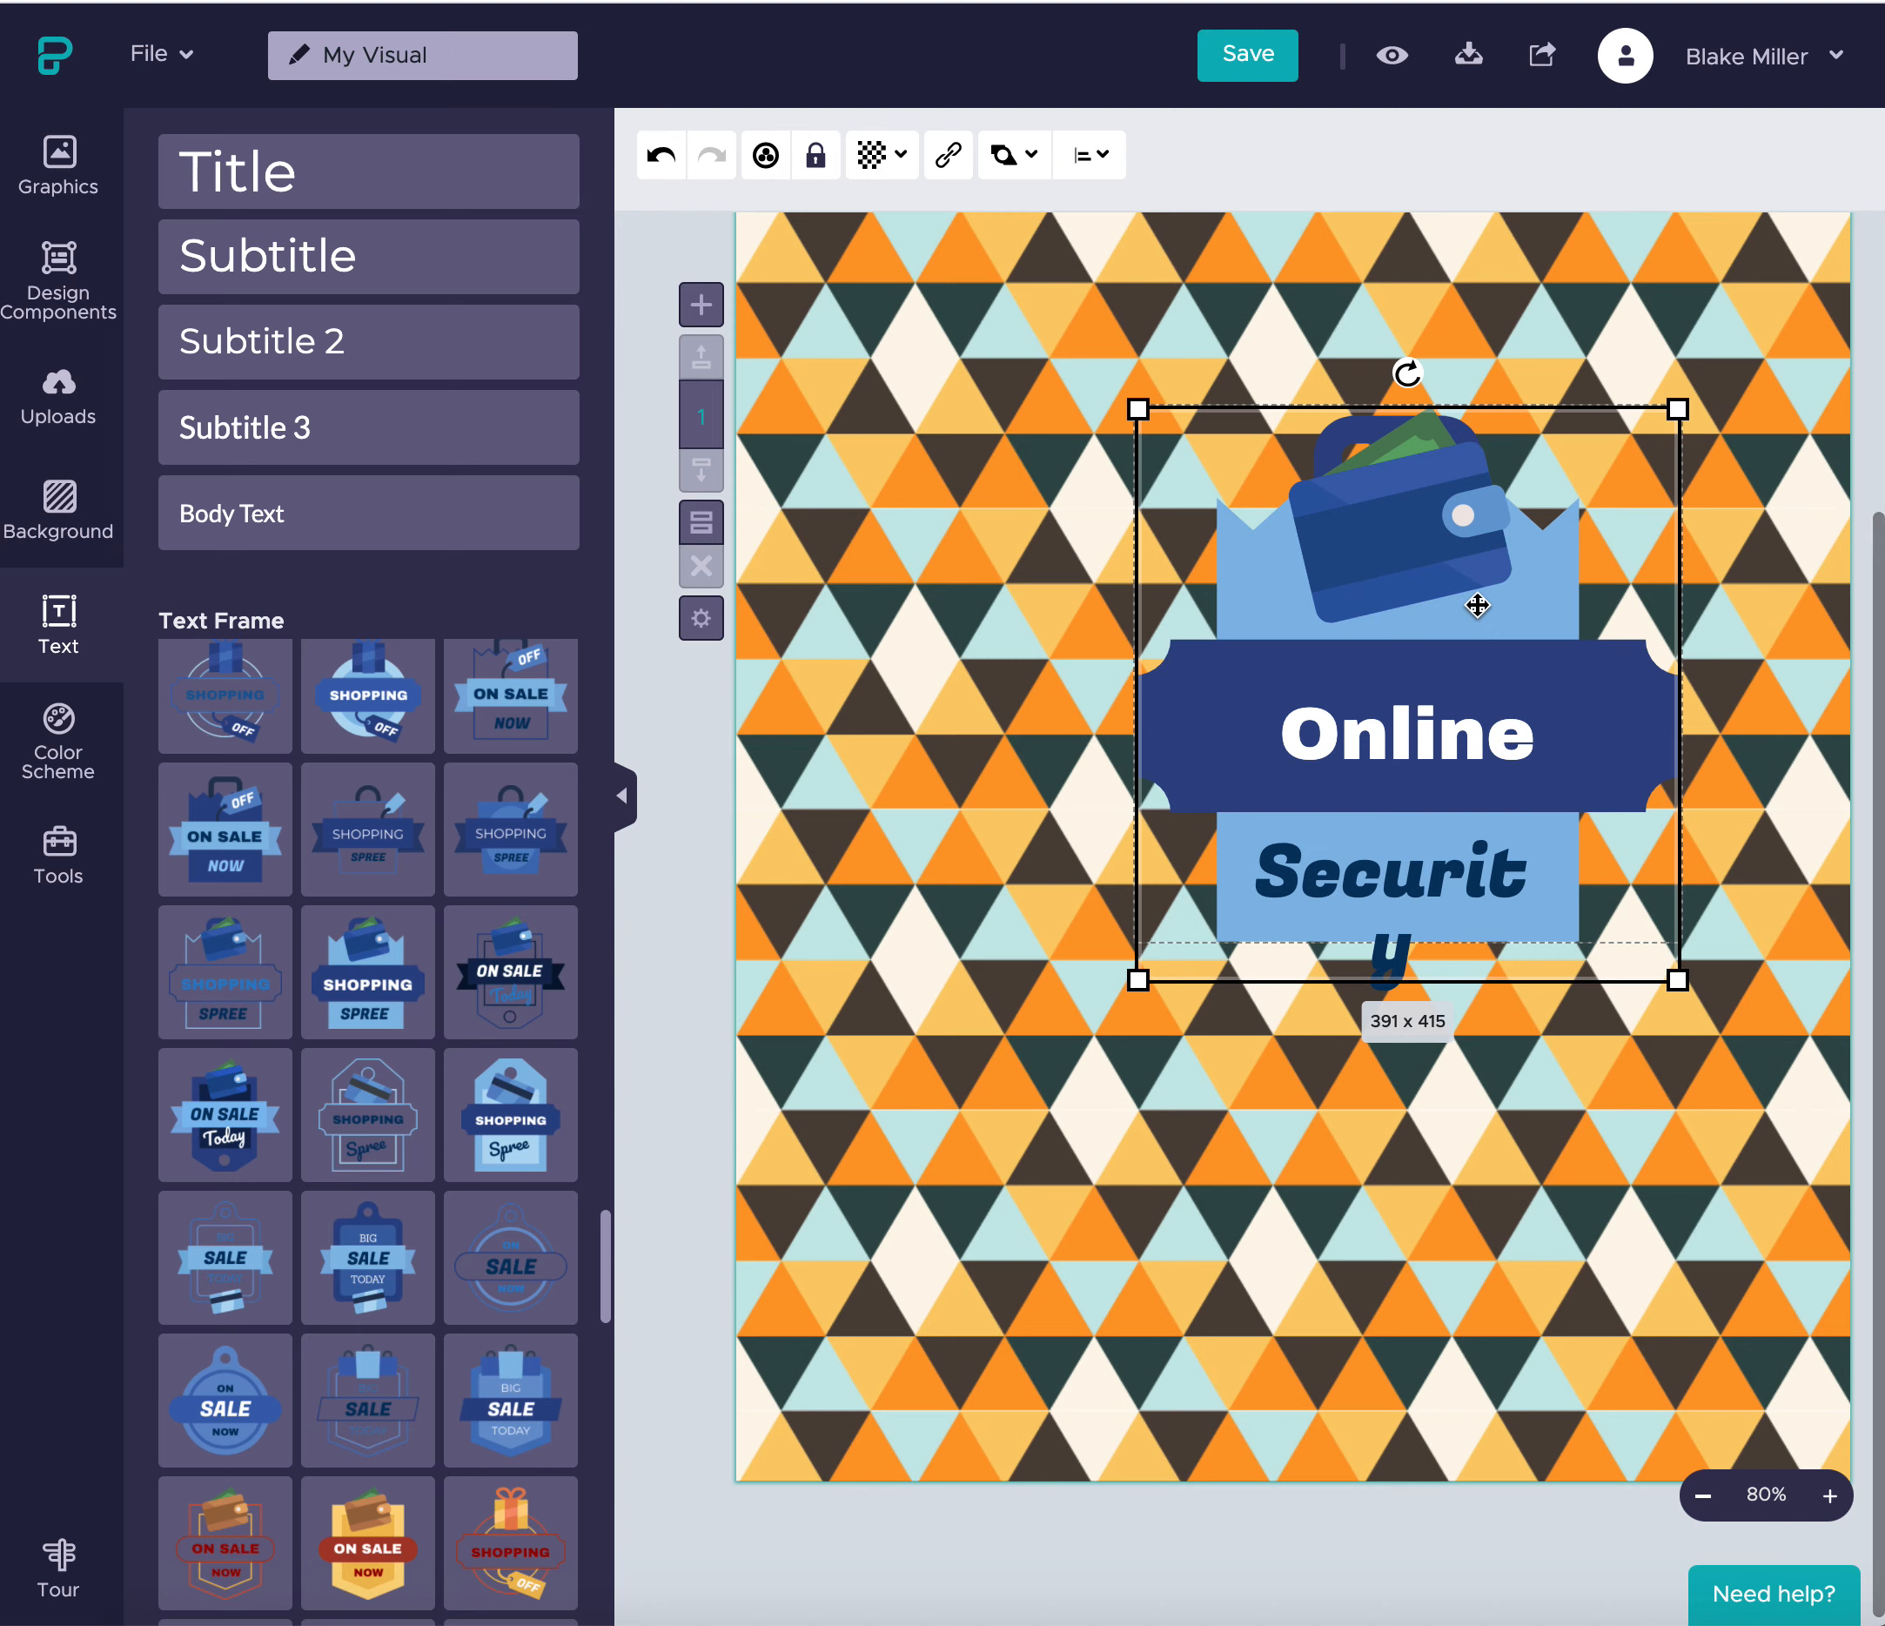
pyautogui.press('Delete')
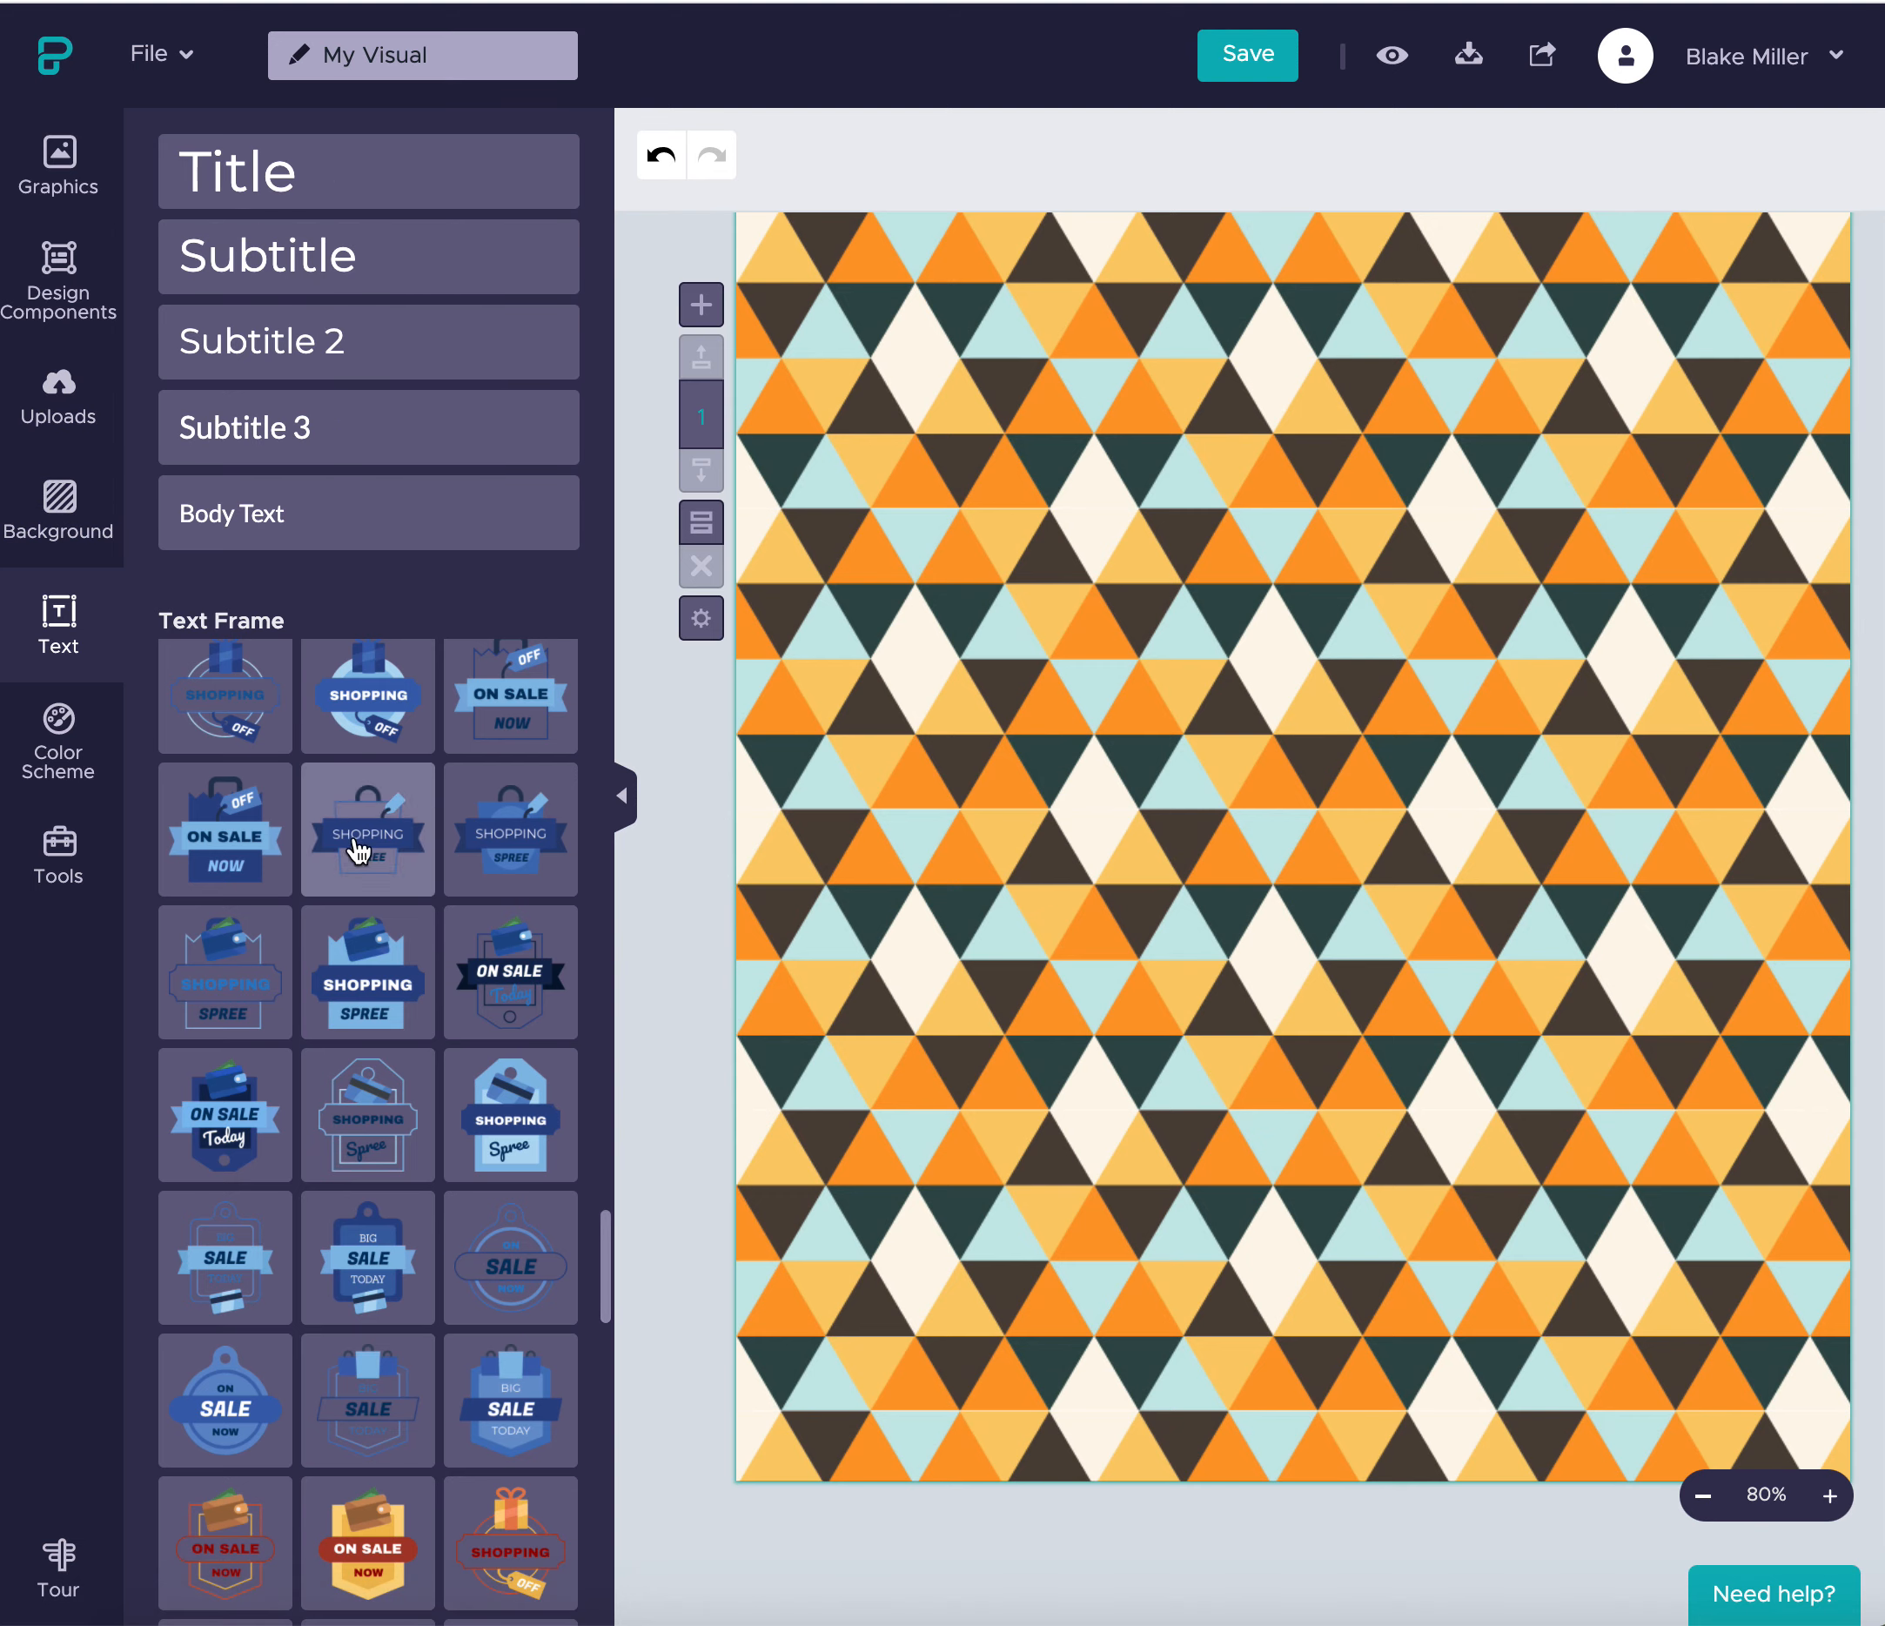
# - Look over the available shapes and design component categories, and open the image uploads
pyautogui.scroll(-10, 357, 849)
pyautogui.click(51, 153)
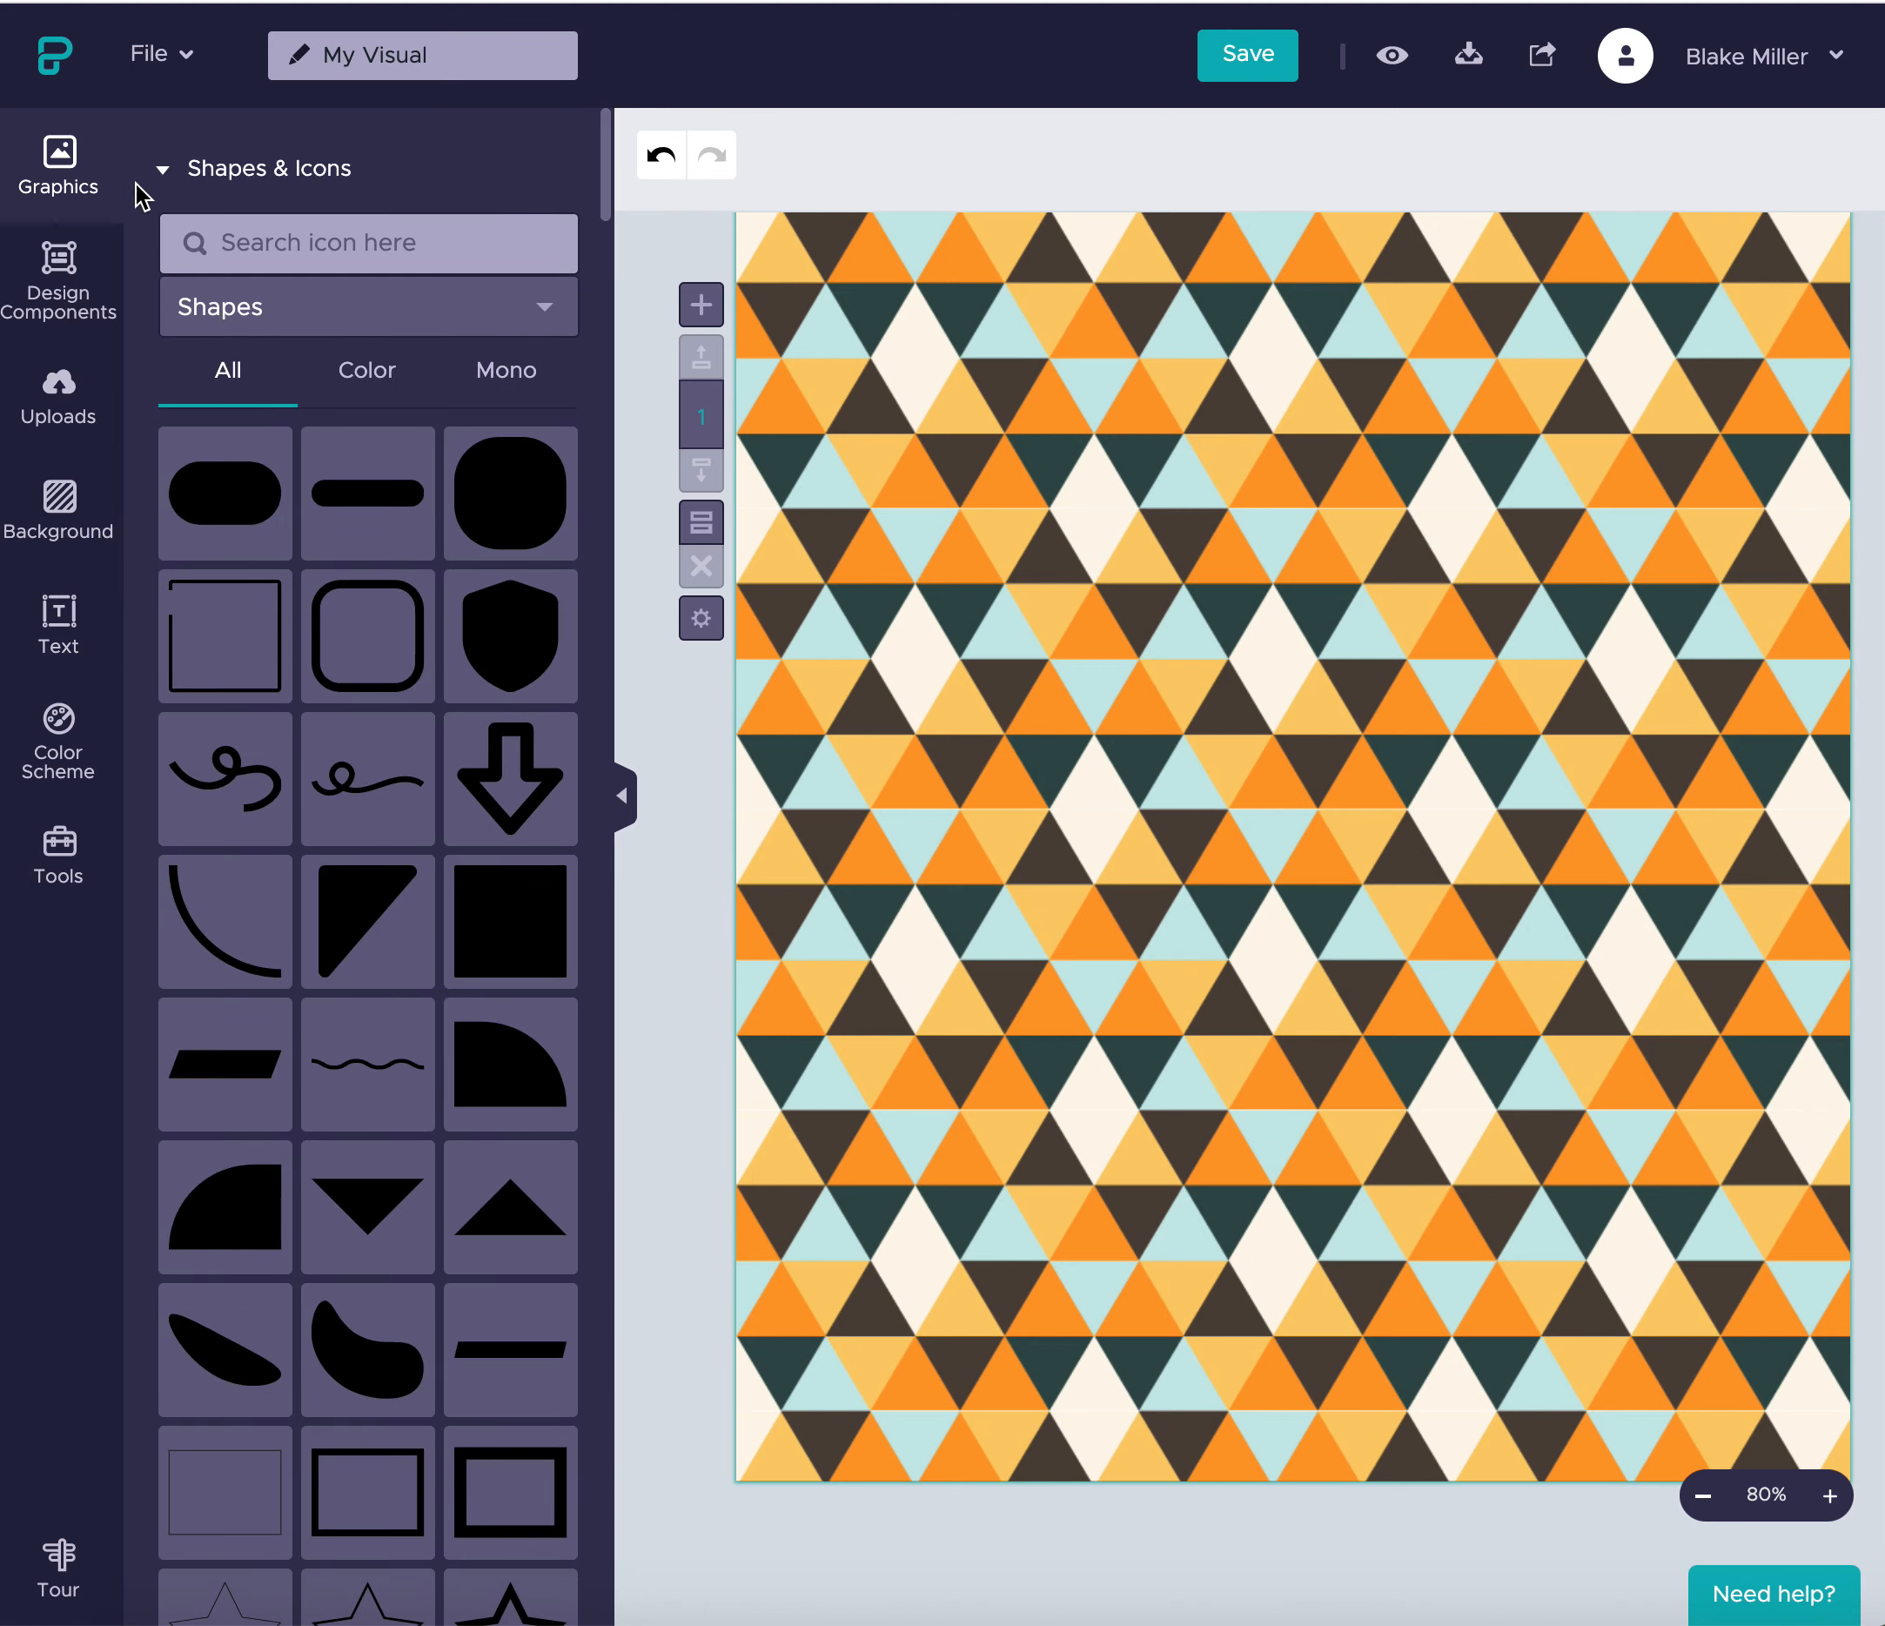
pyautogui.click(72, 286)
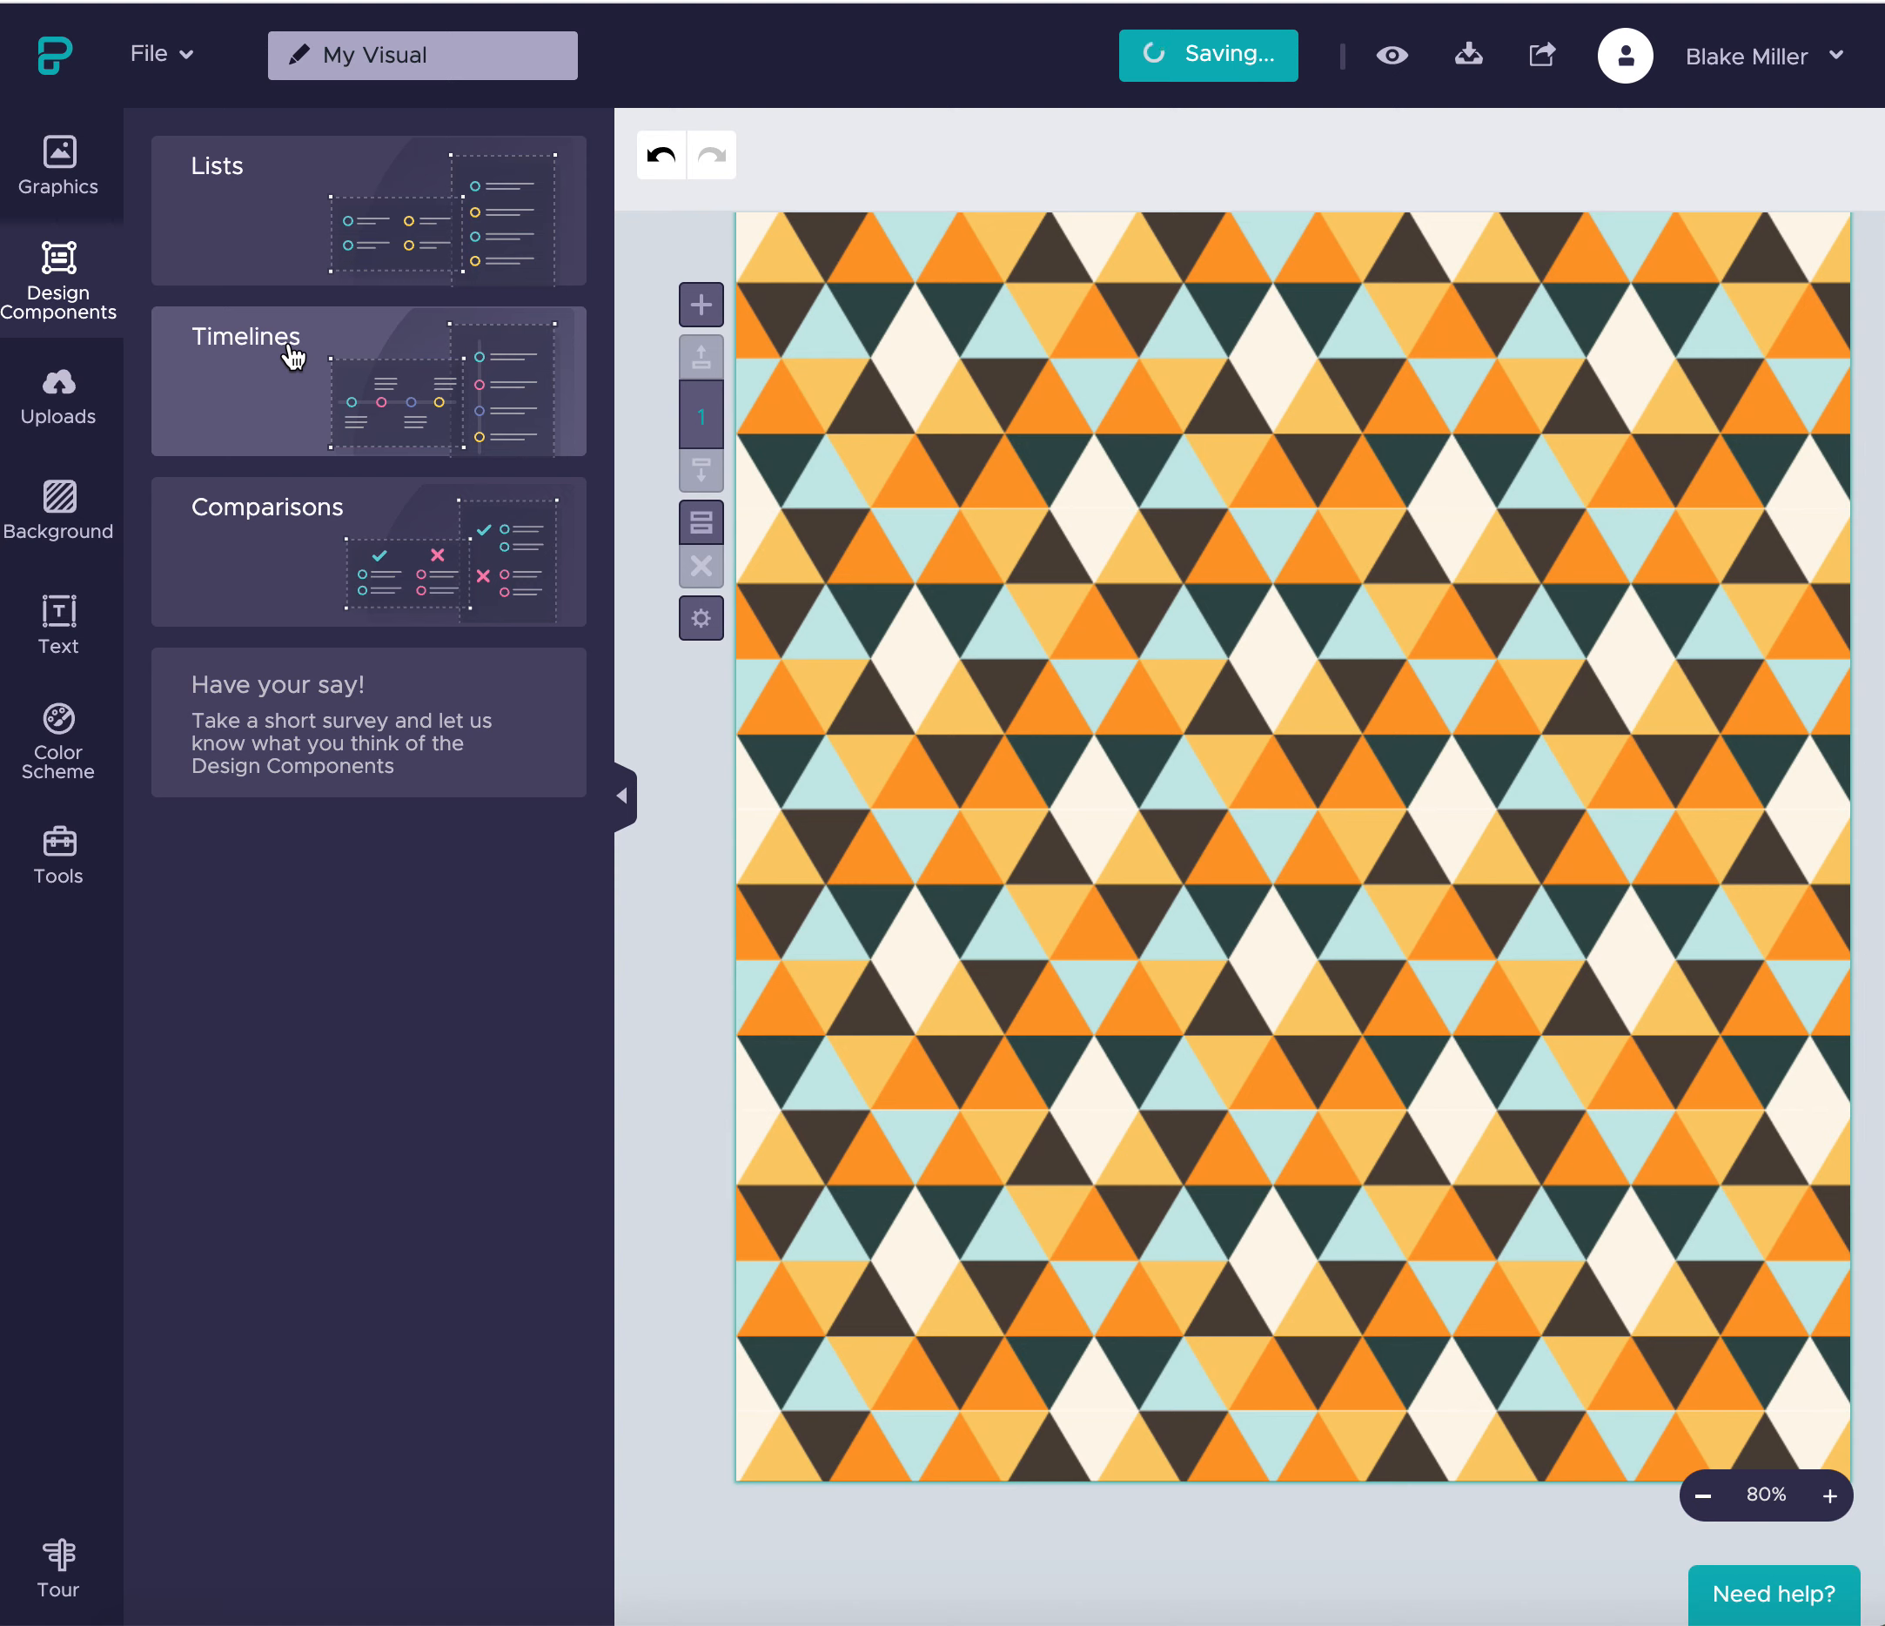
pyautogui.click(64, 419)
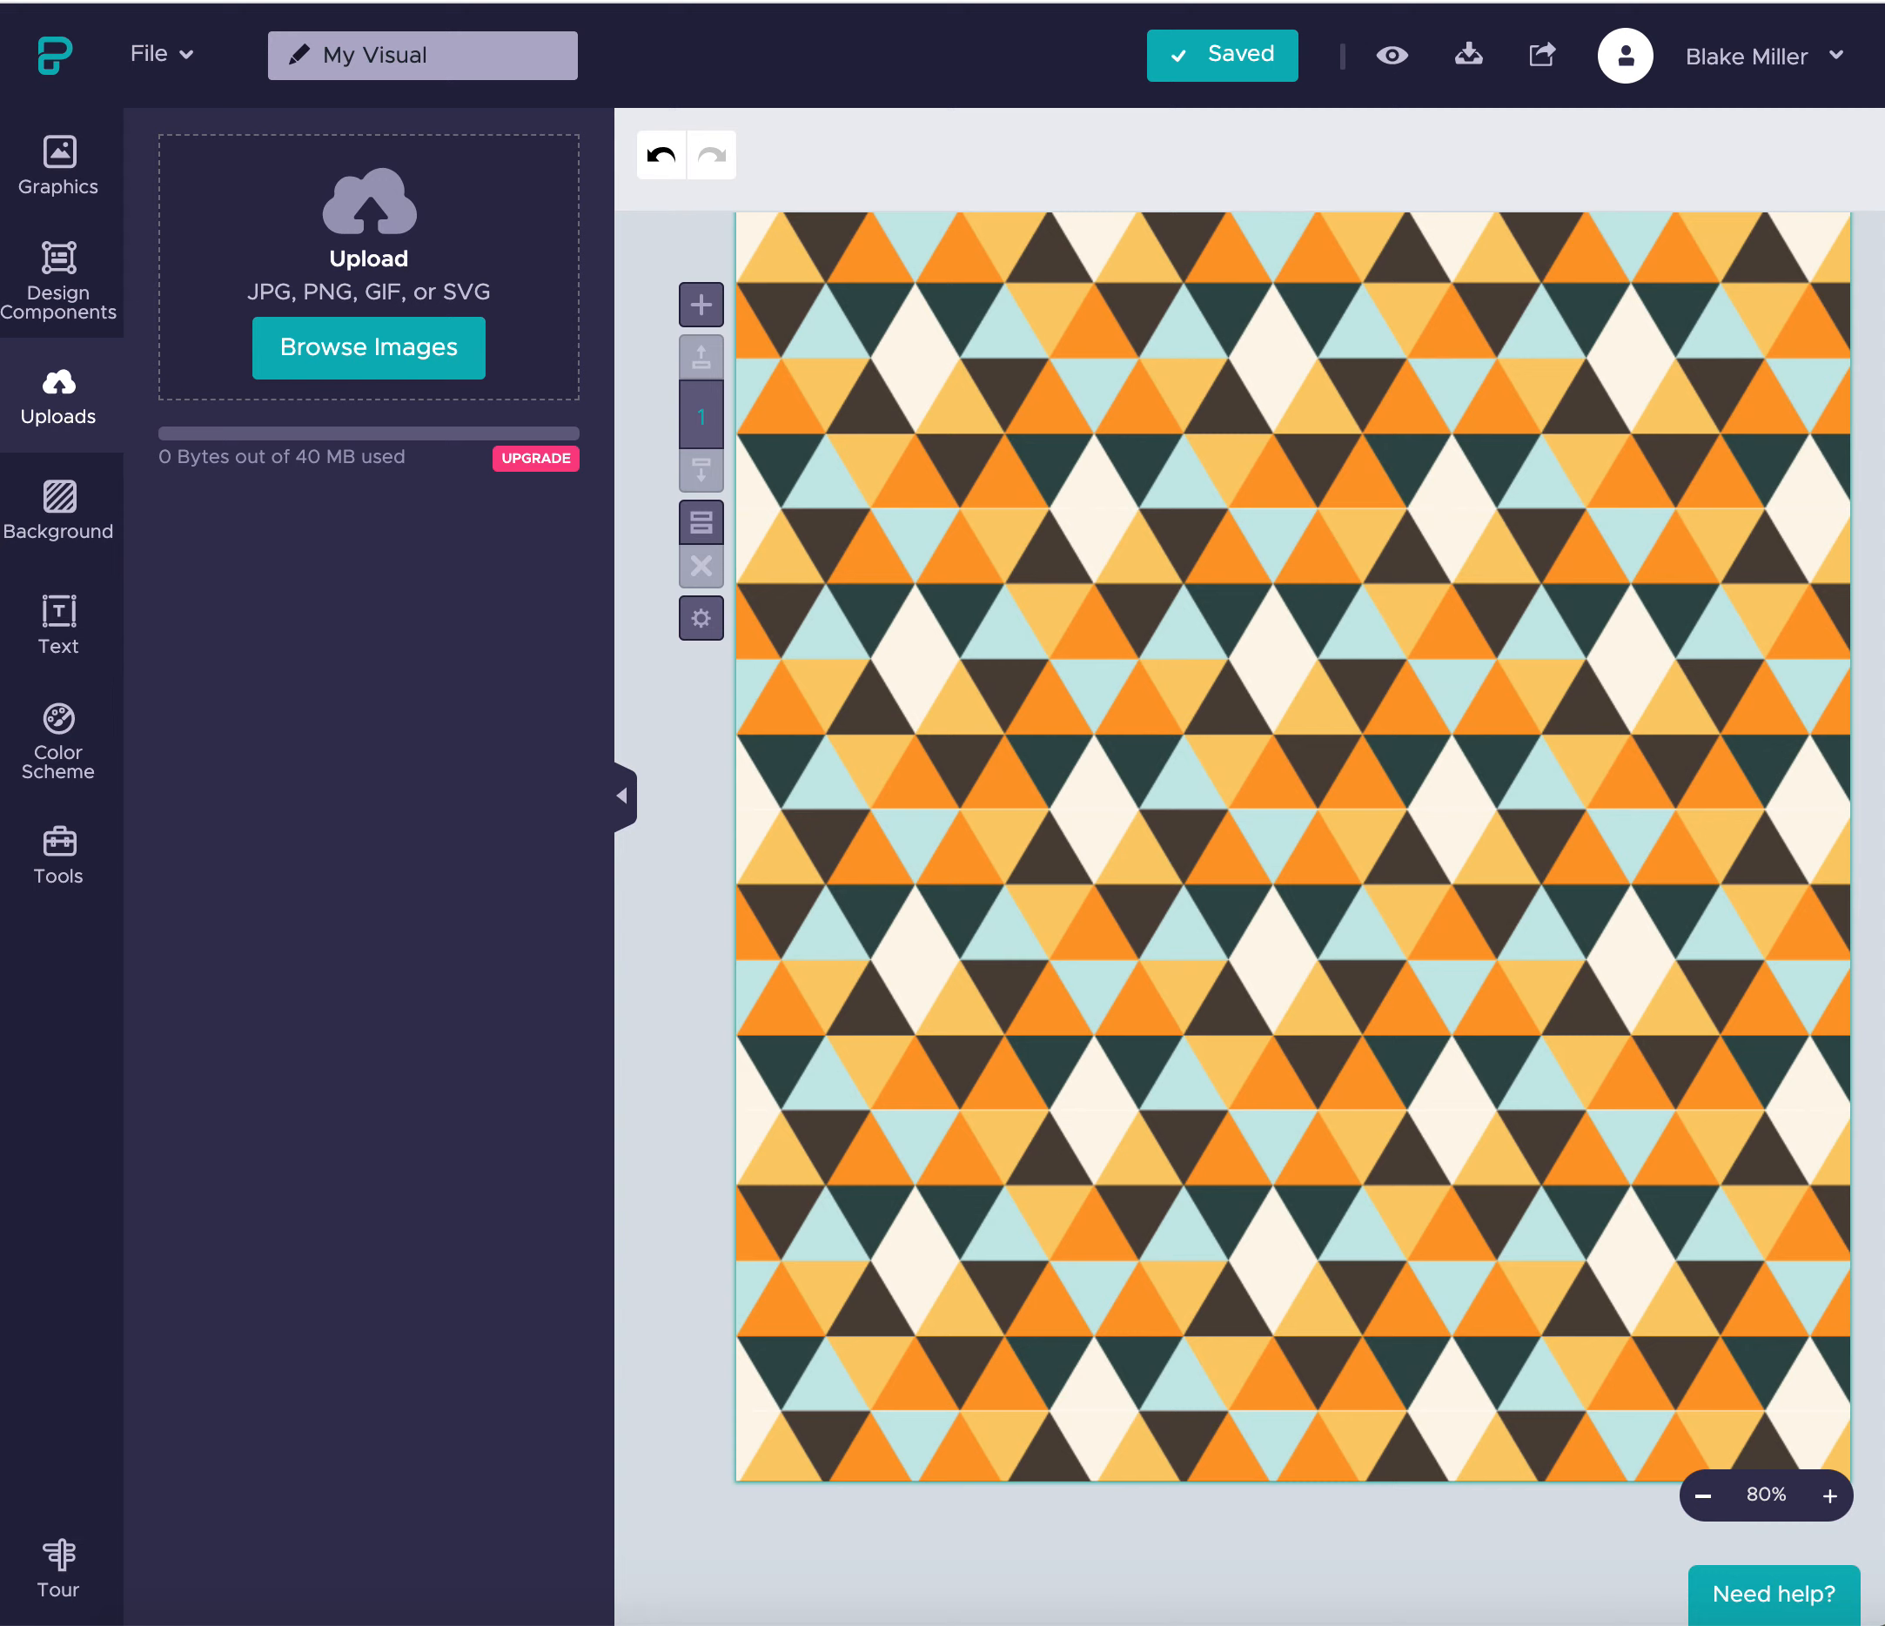
# - Open a new browser tab and search Google Images for "online security"
pyautogui.press('super+t')
pyautogui.write('online')
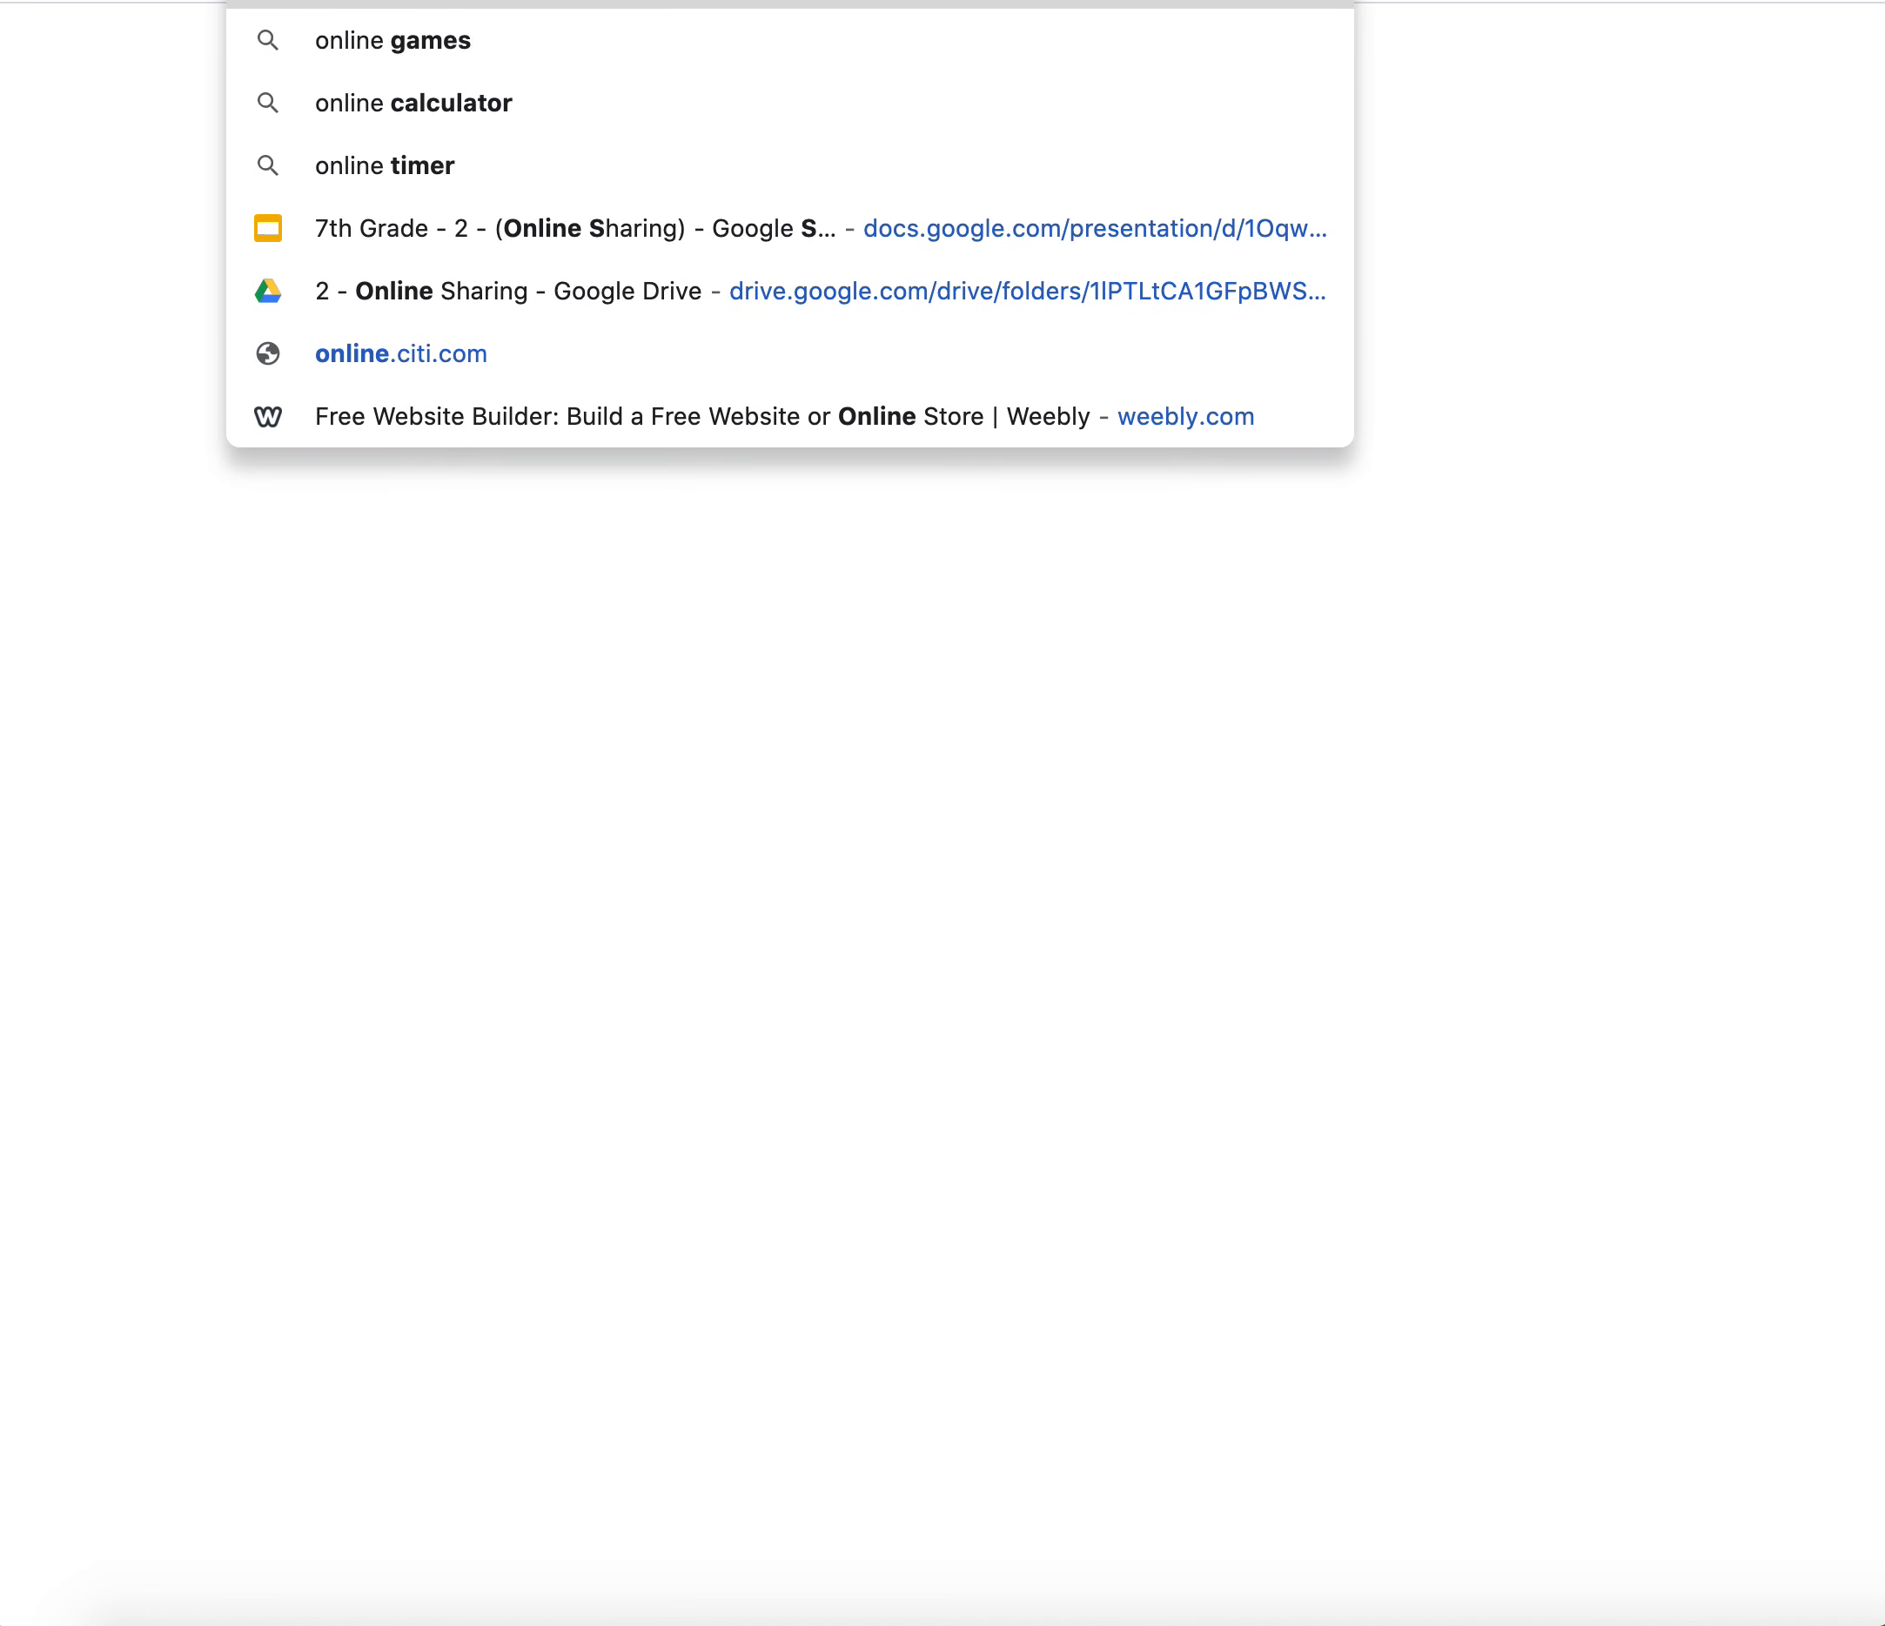
pyautogui.write(' security')
pyautogui.press('Return')
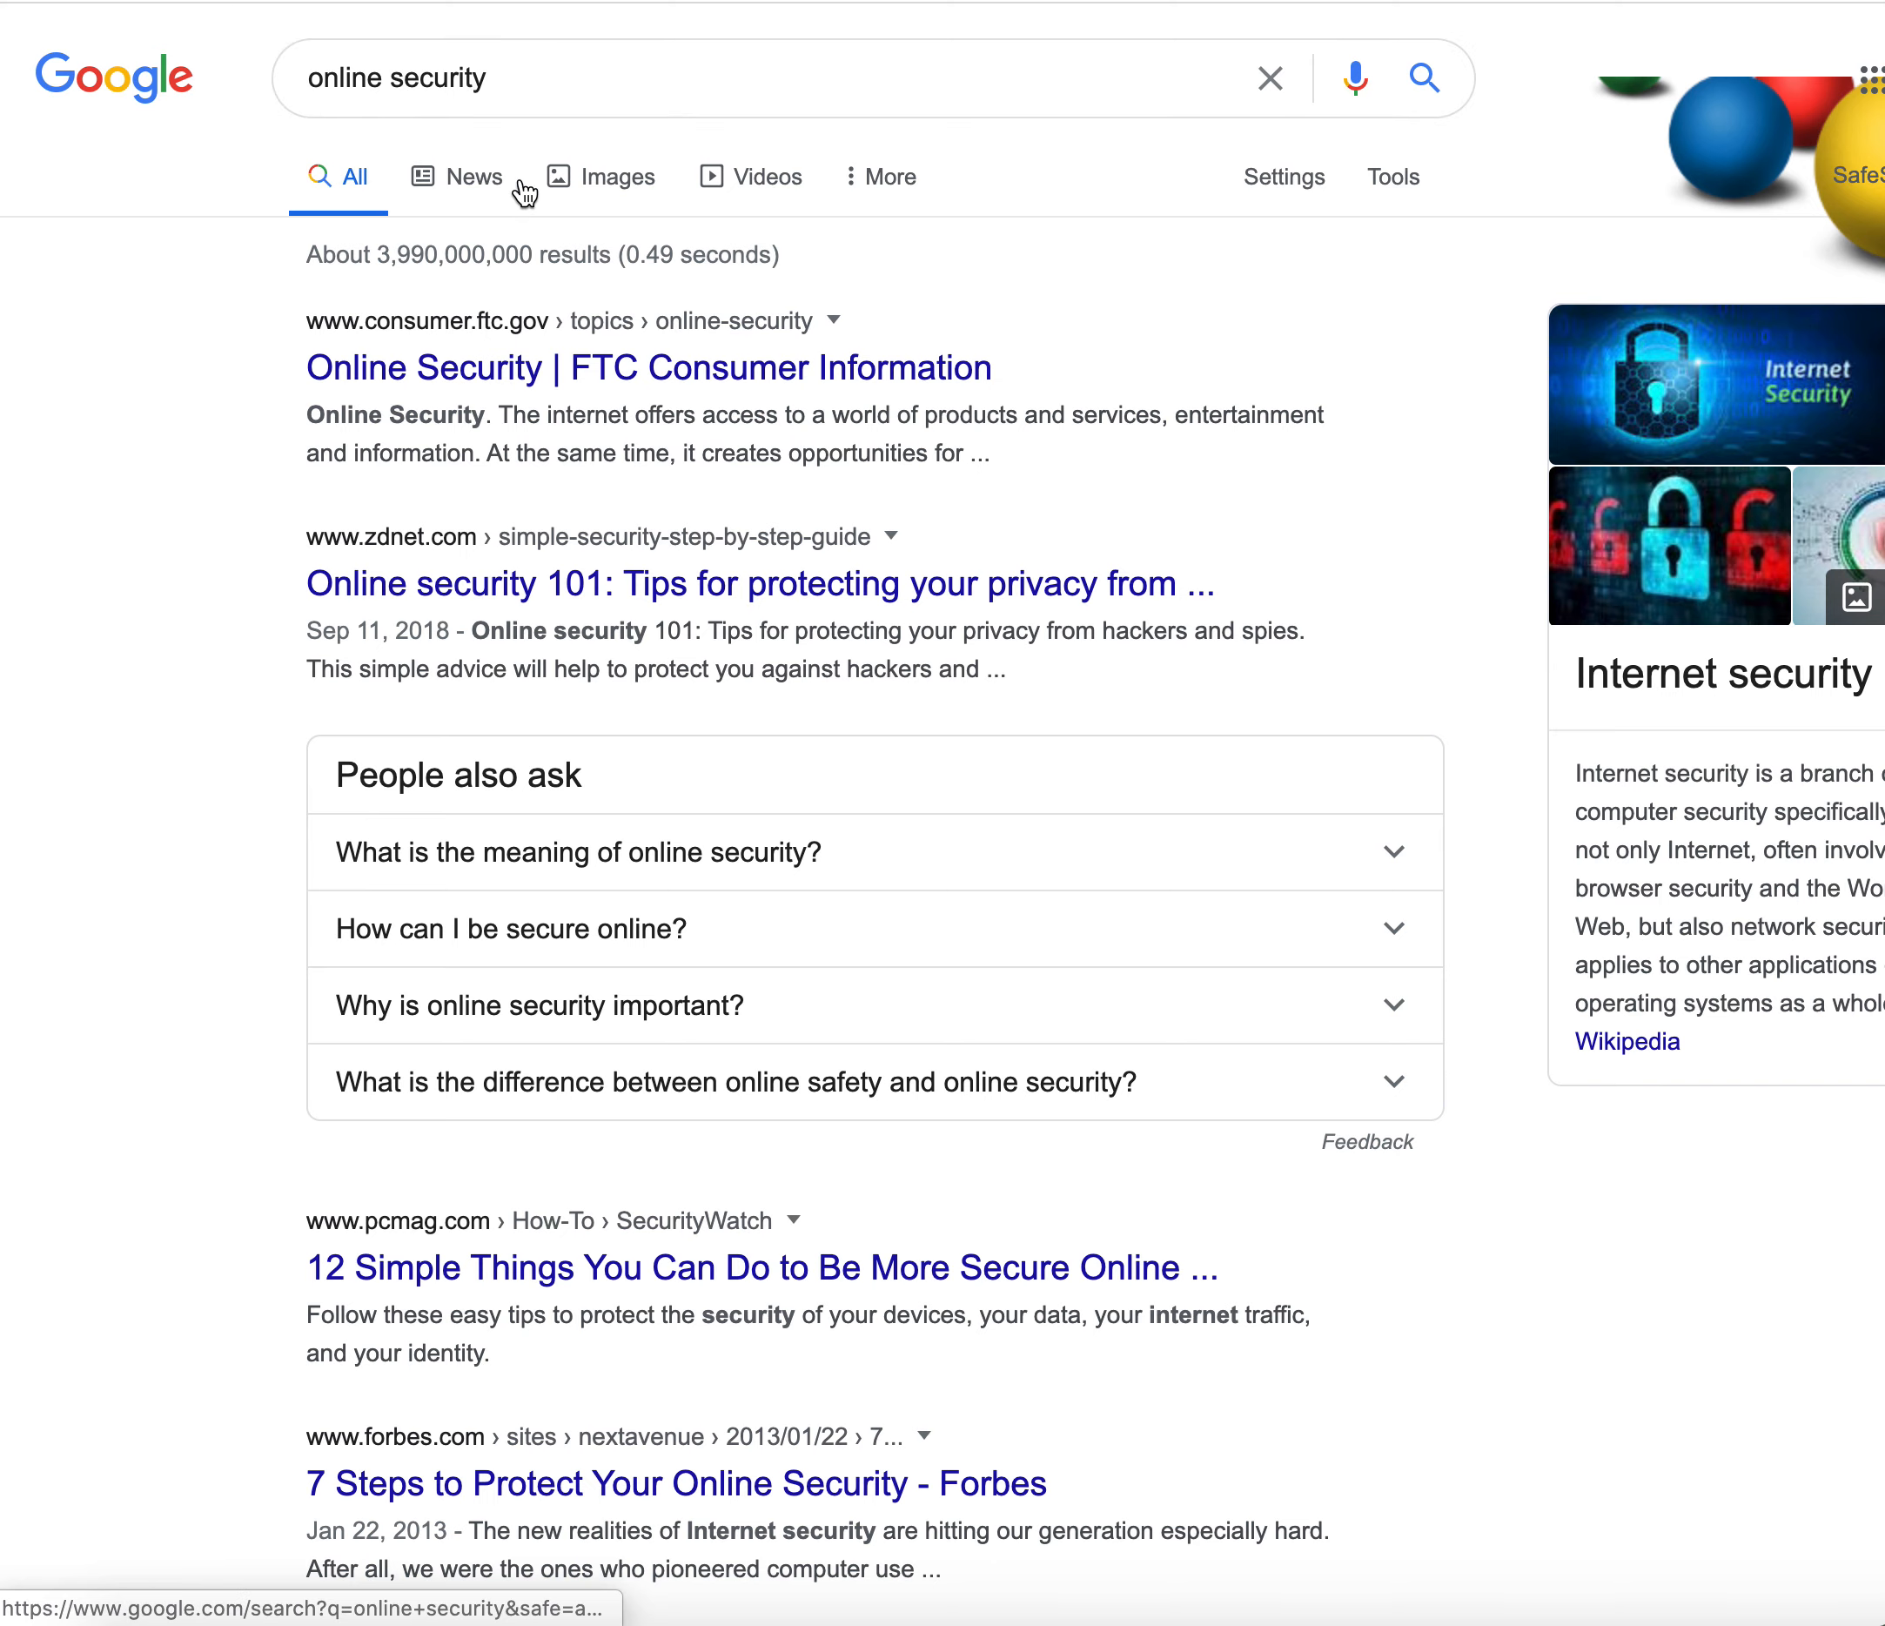
pyautogui.click(672, 183)
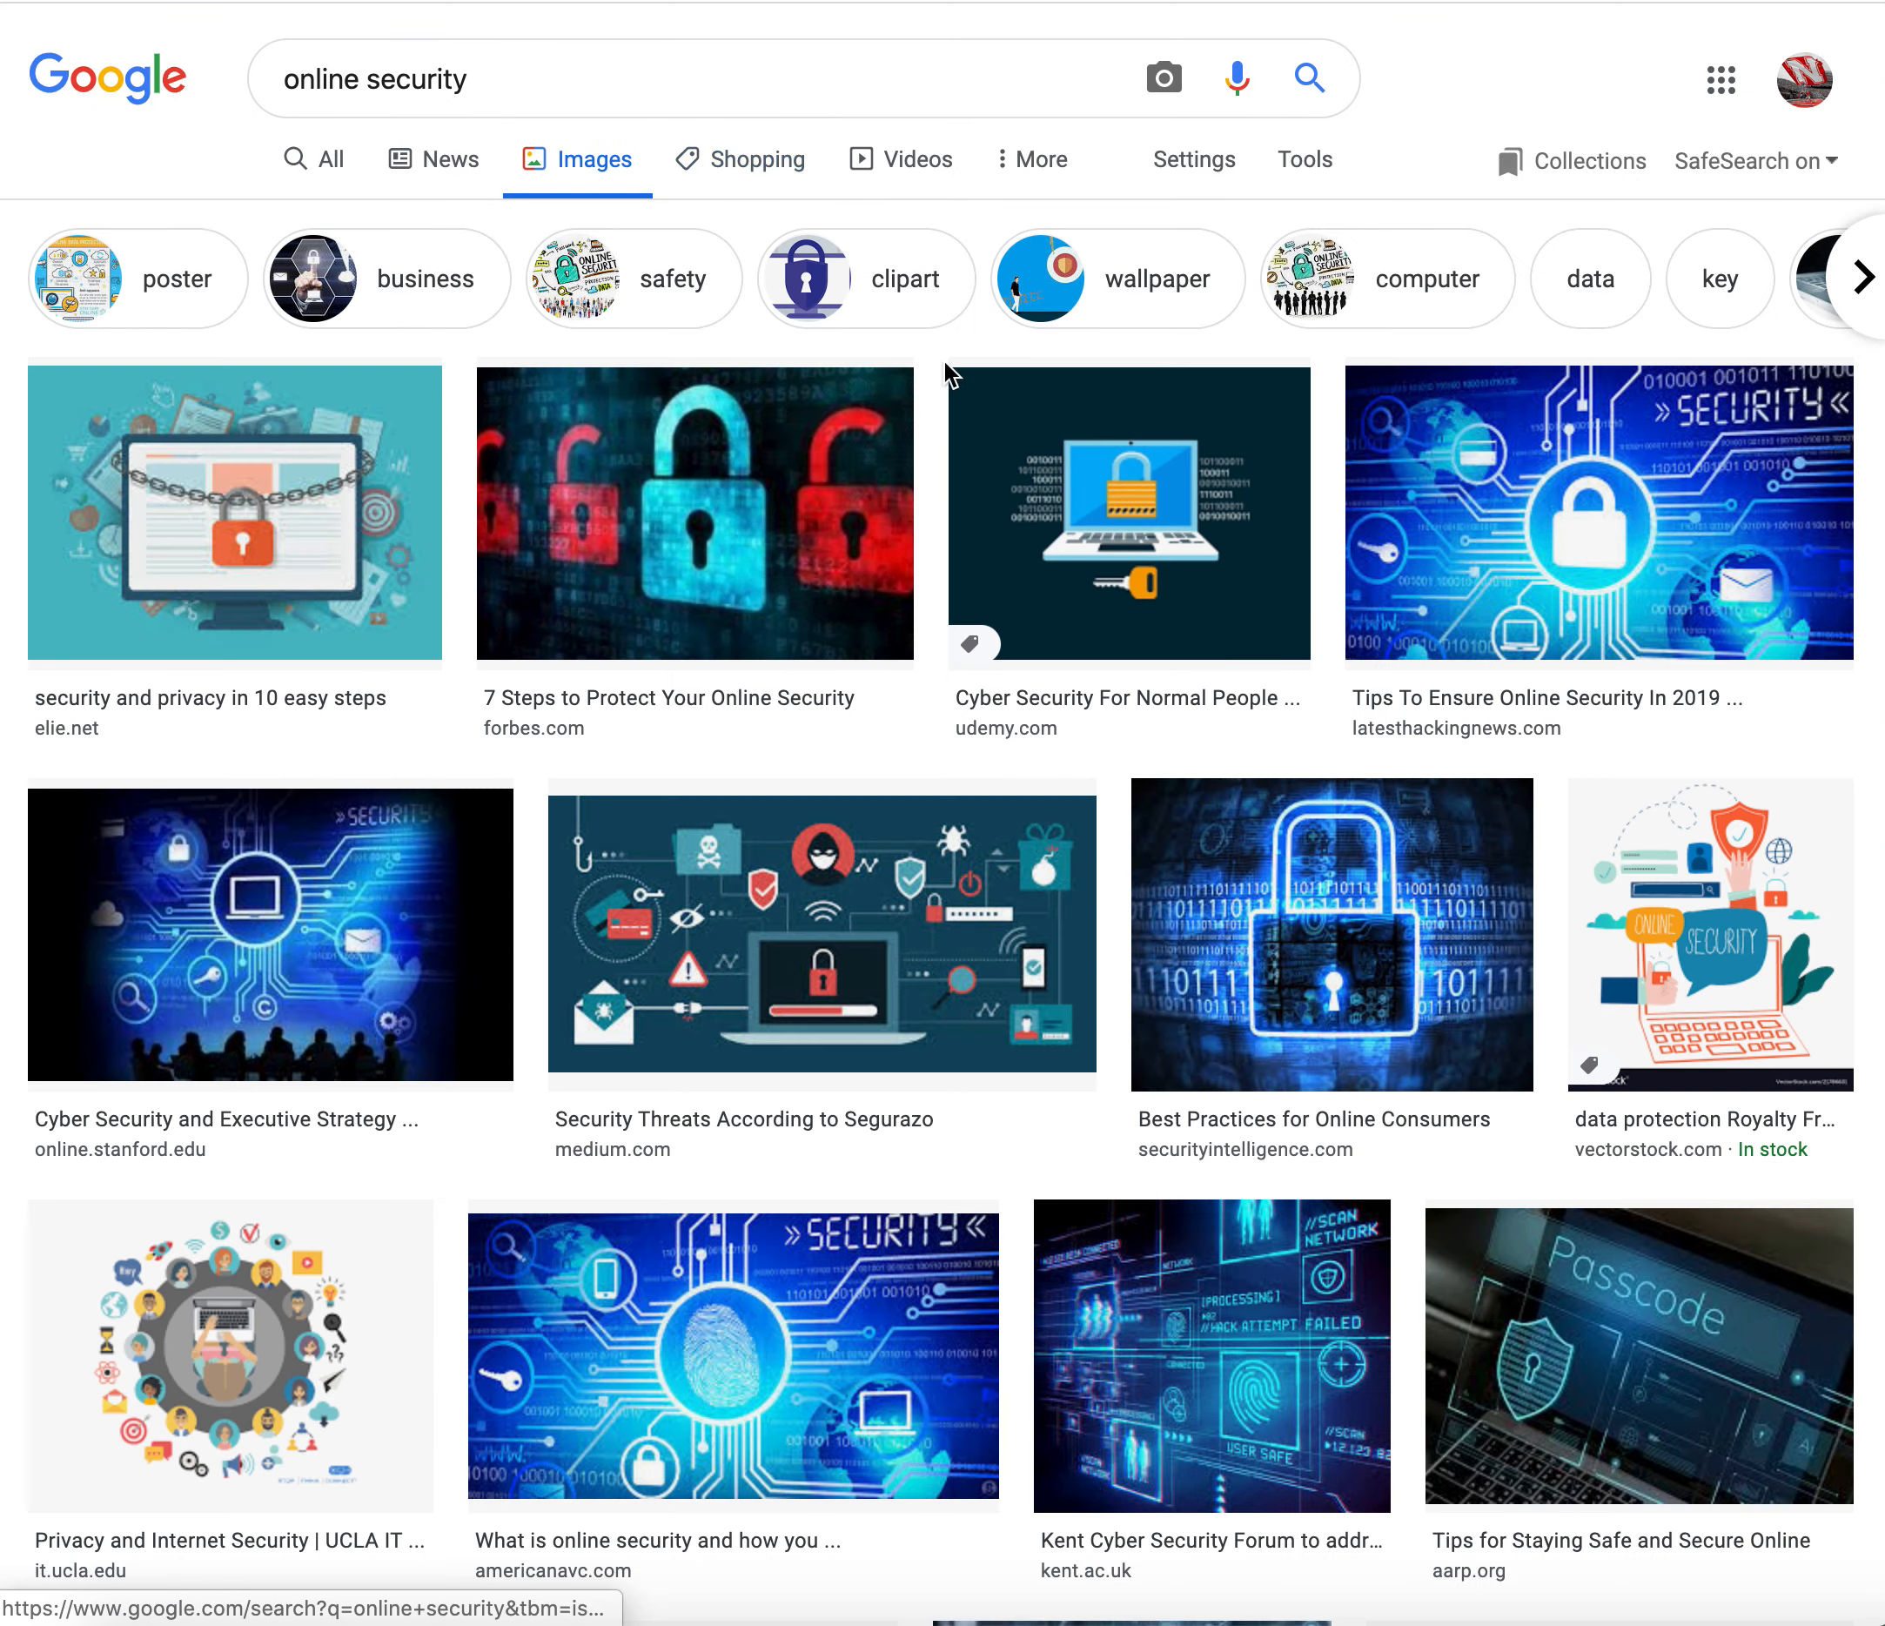
pyautogui.moveTo(1232, 466); pyautogui.dragTo(1059, 387)
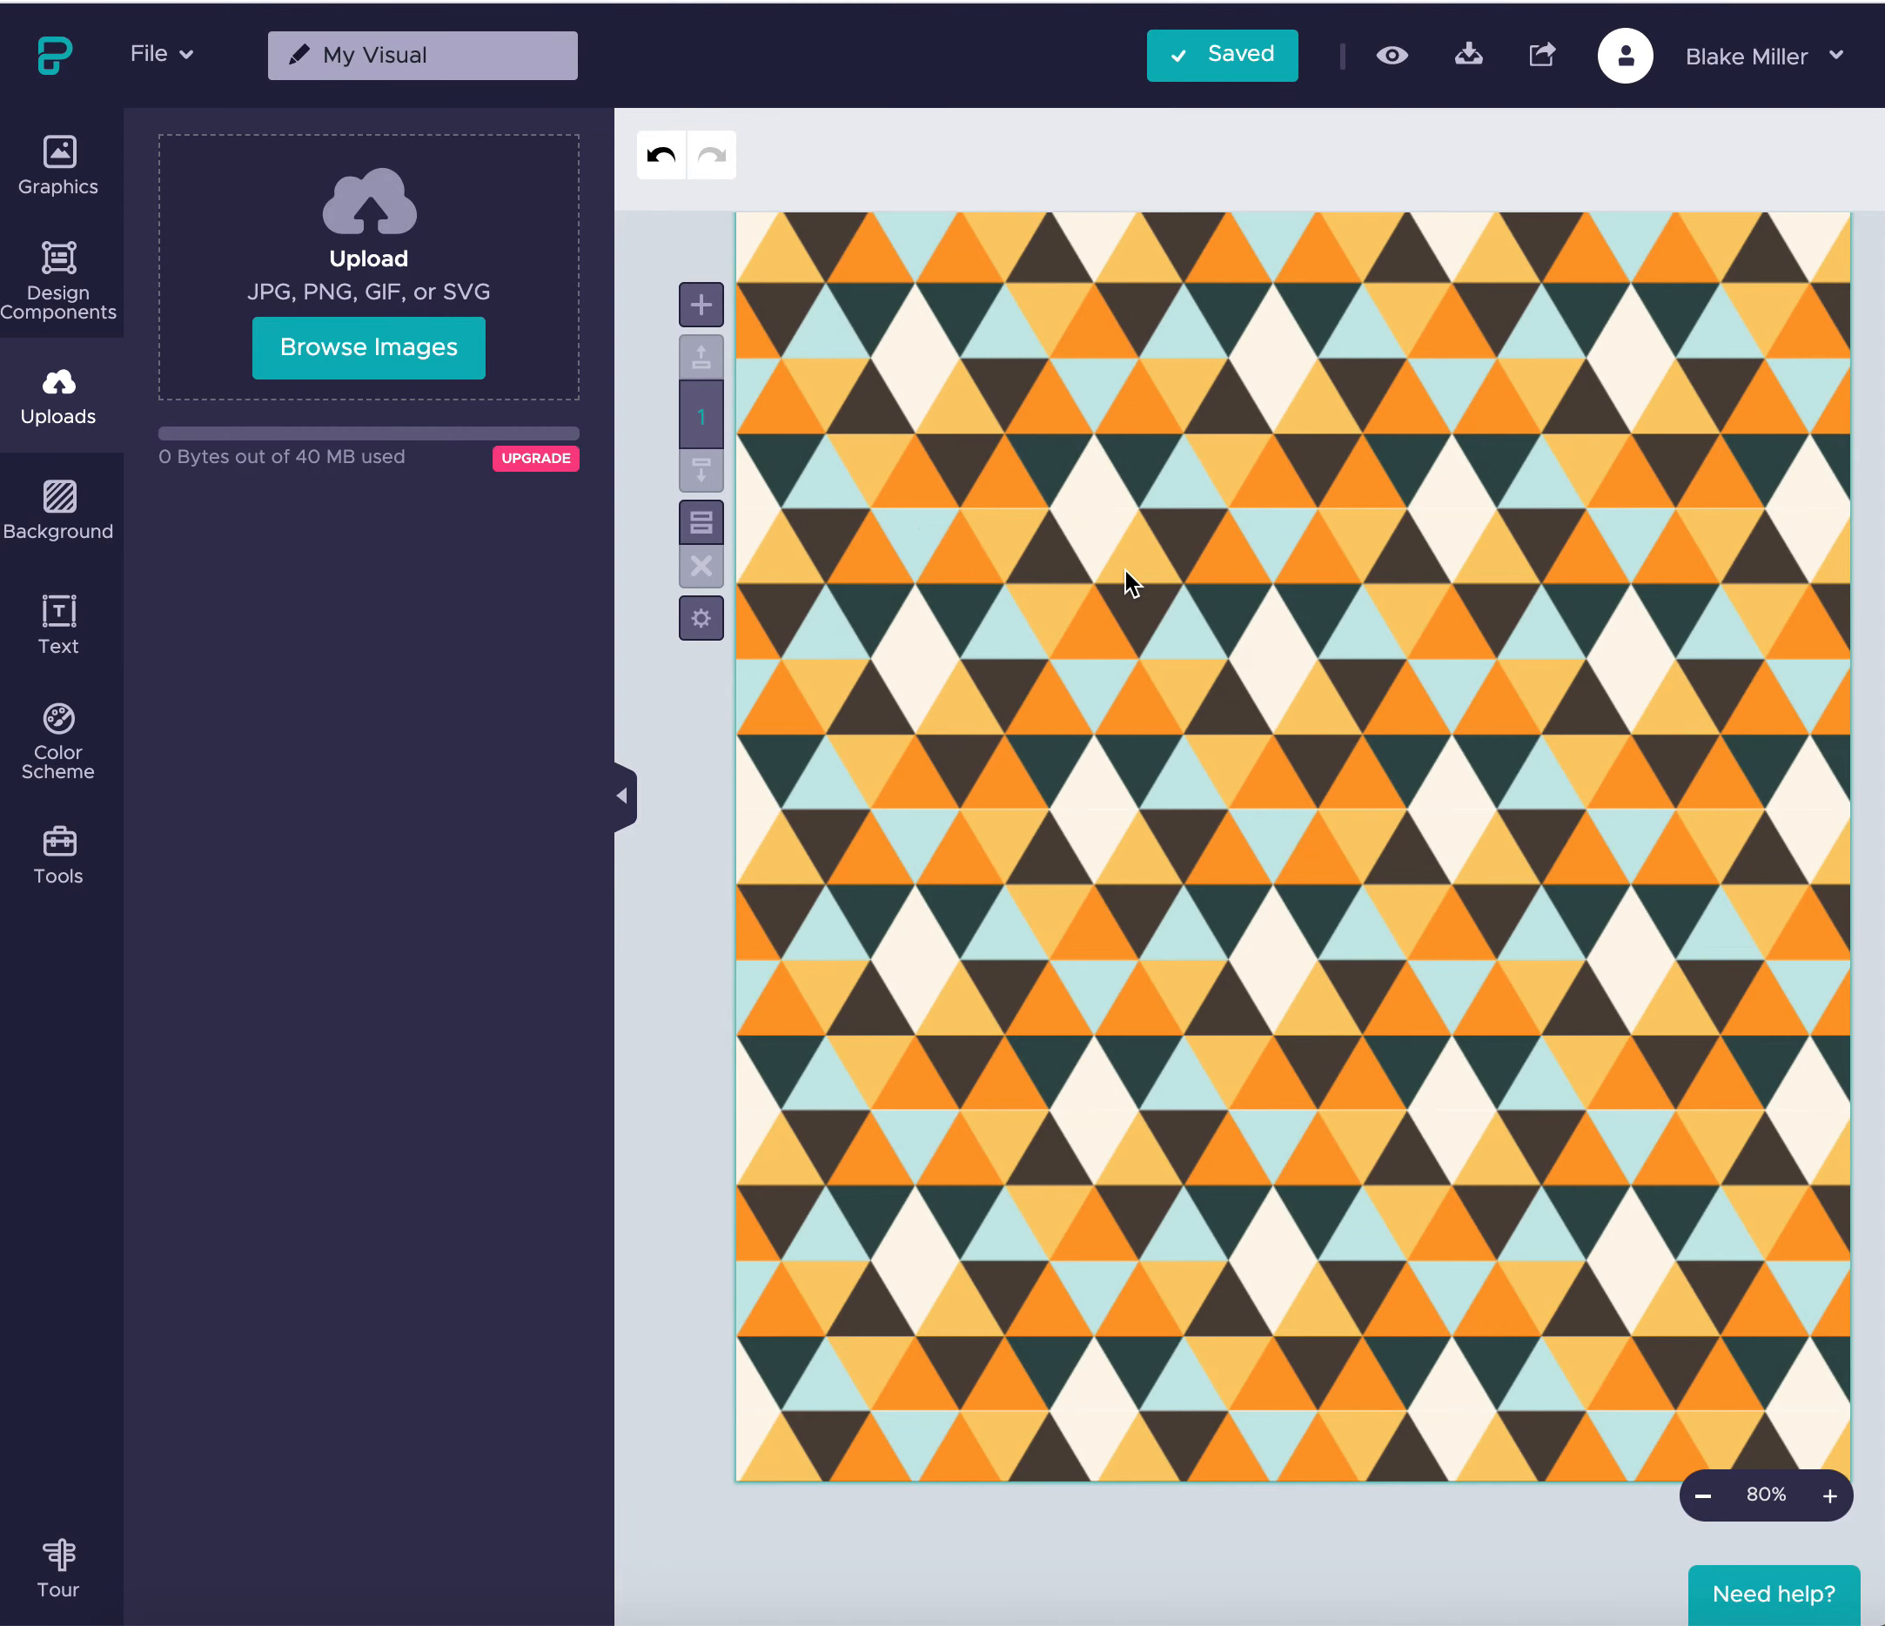
pyautogui.scroll(4, 1125, 570)
pyautogui.scroll(-4, 1126, 570)
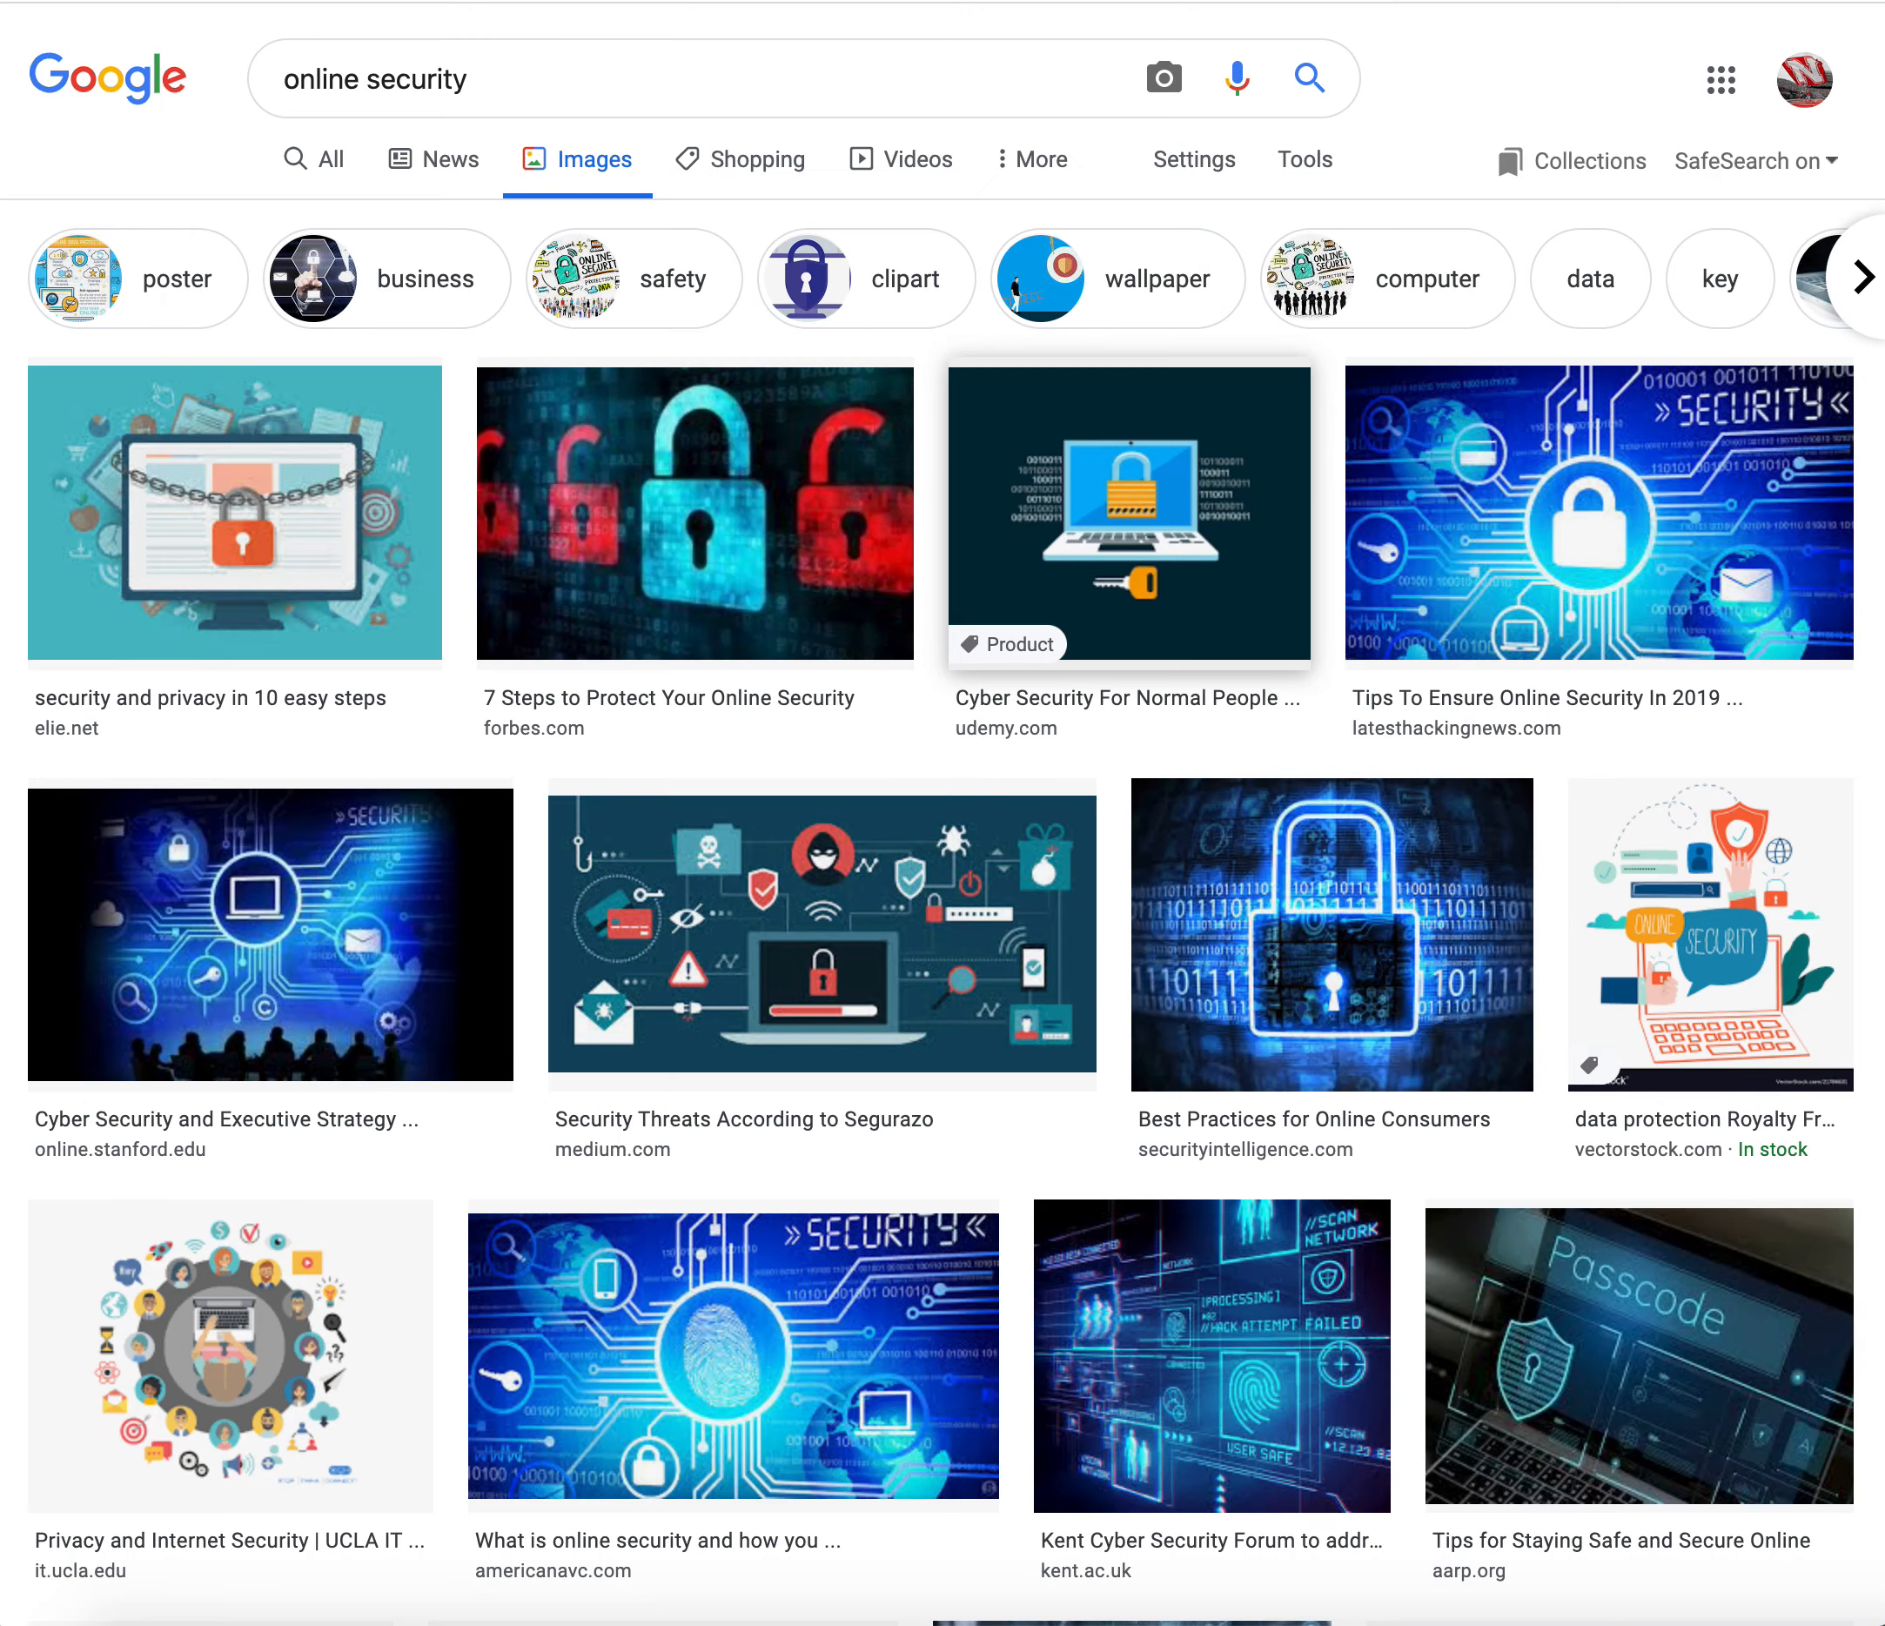
# - Open the Udemy laptop-and-padlock image from the Google results and save it as a JPEG image in the Masters folder
pyautogui.moveTo(1090, 533); pyautogui.dragTo(331, 334)
pyautogui.click(1220, 572)
pyautogui.click(1404, 238)
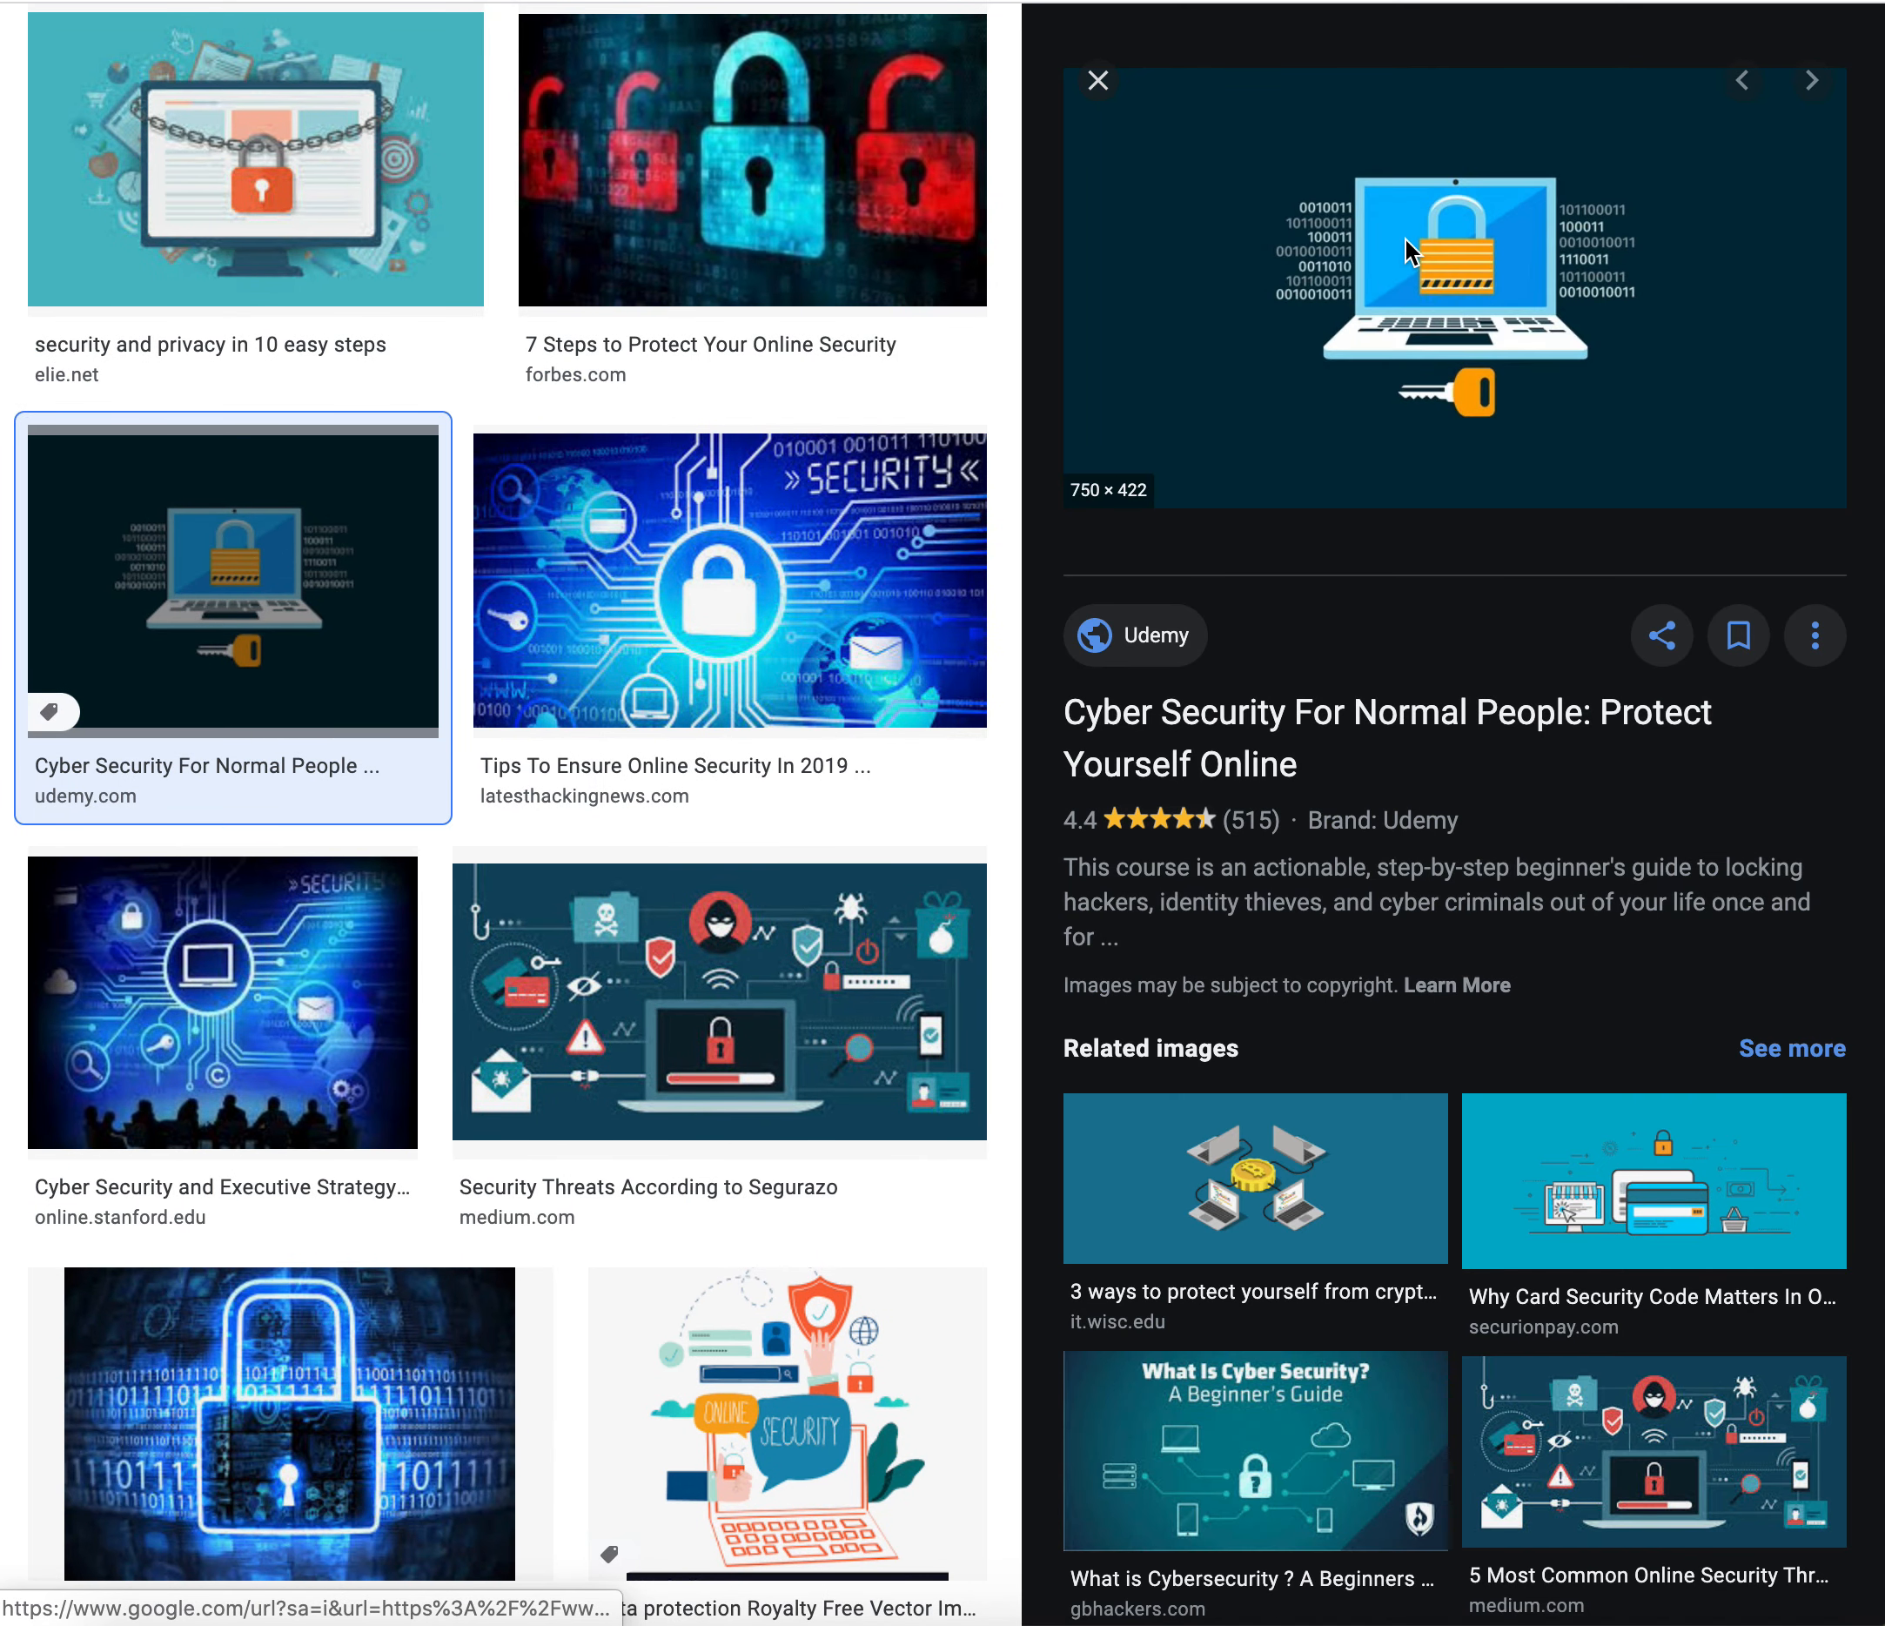
pyautogui.rightClick(1417, 251)
pyautogui.press('Escape')
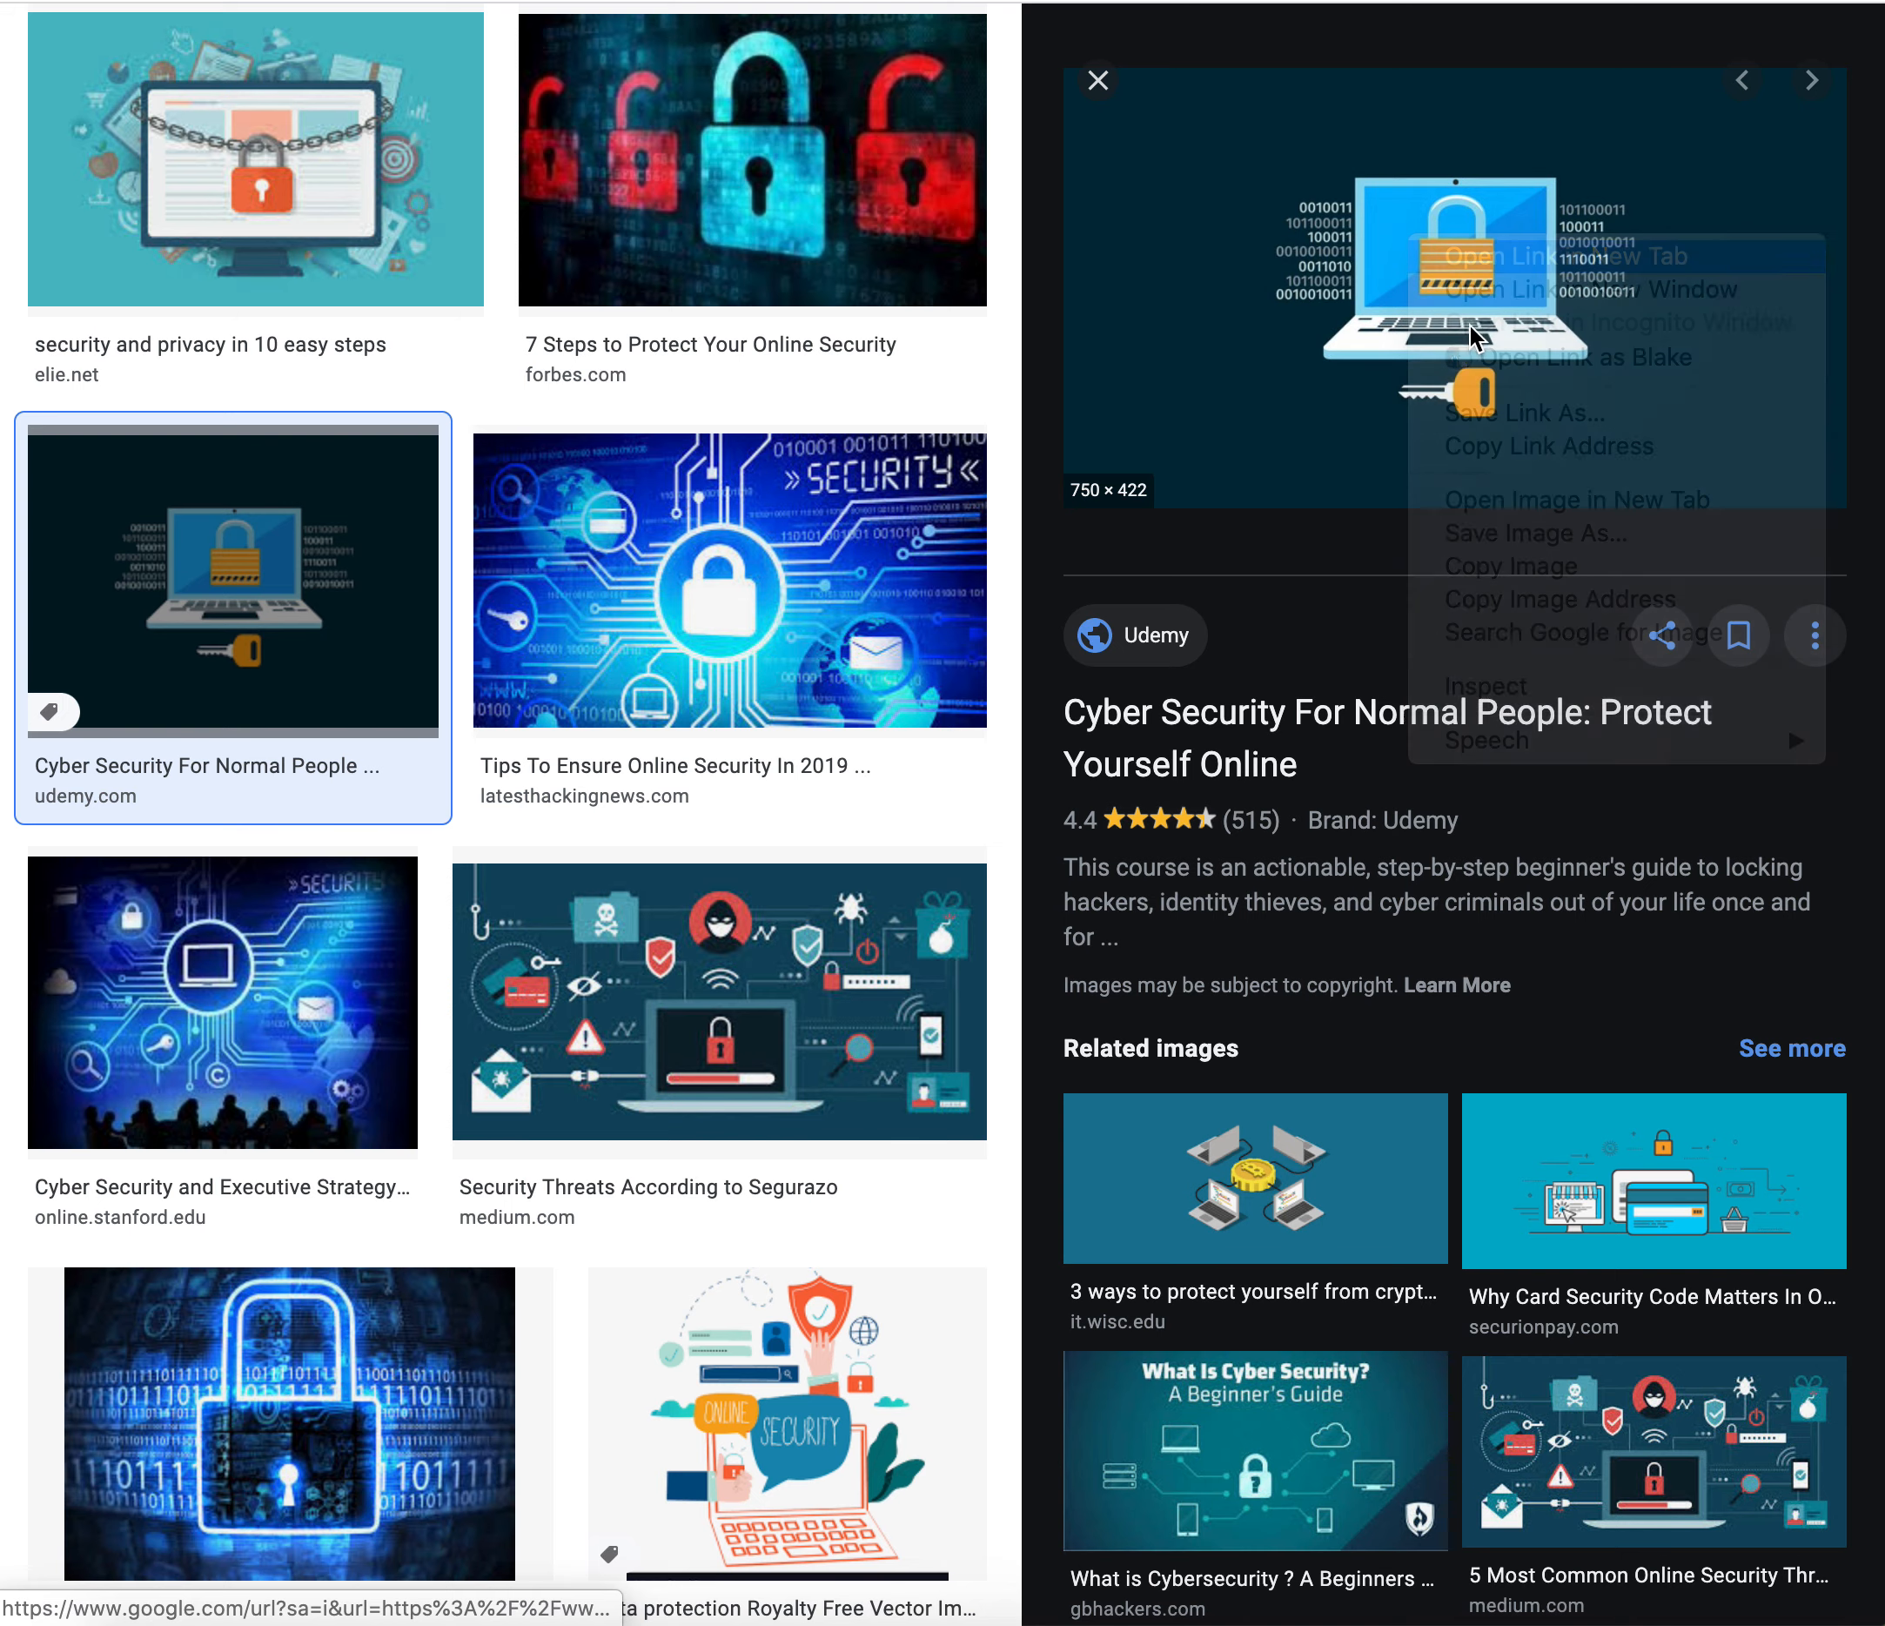
pyautogui.rightClick(1420, 211)
pyautogui.click(1561, 514)
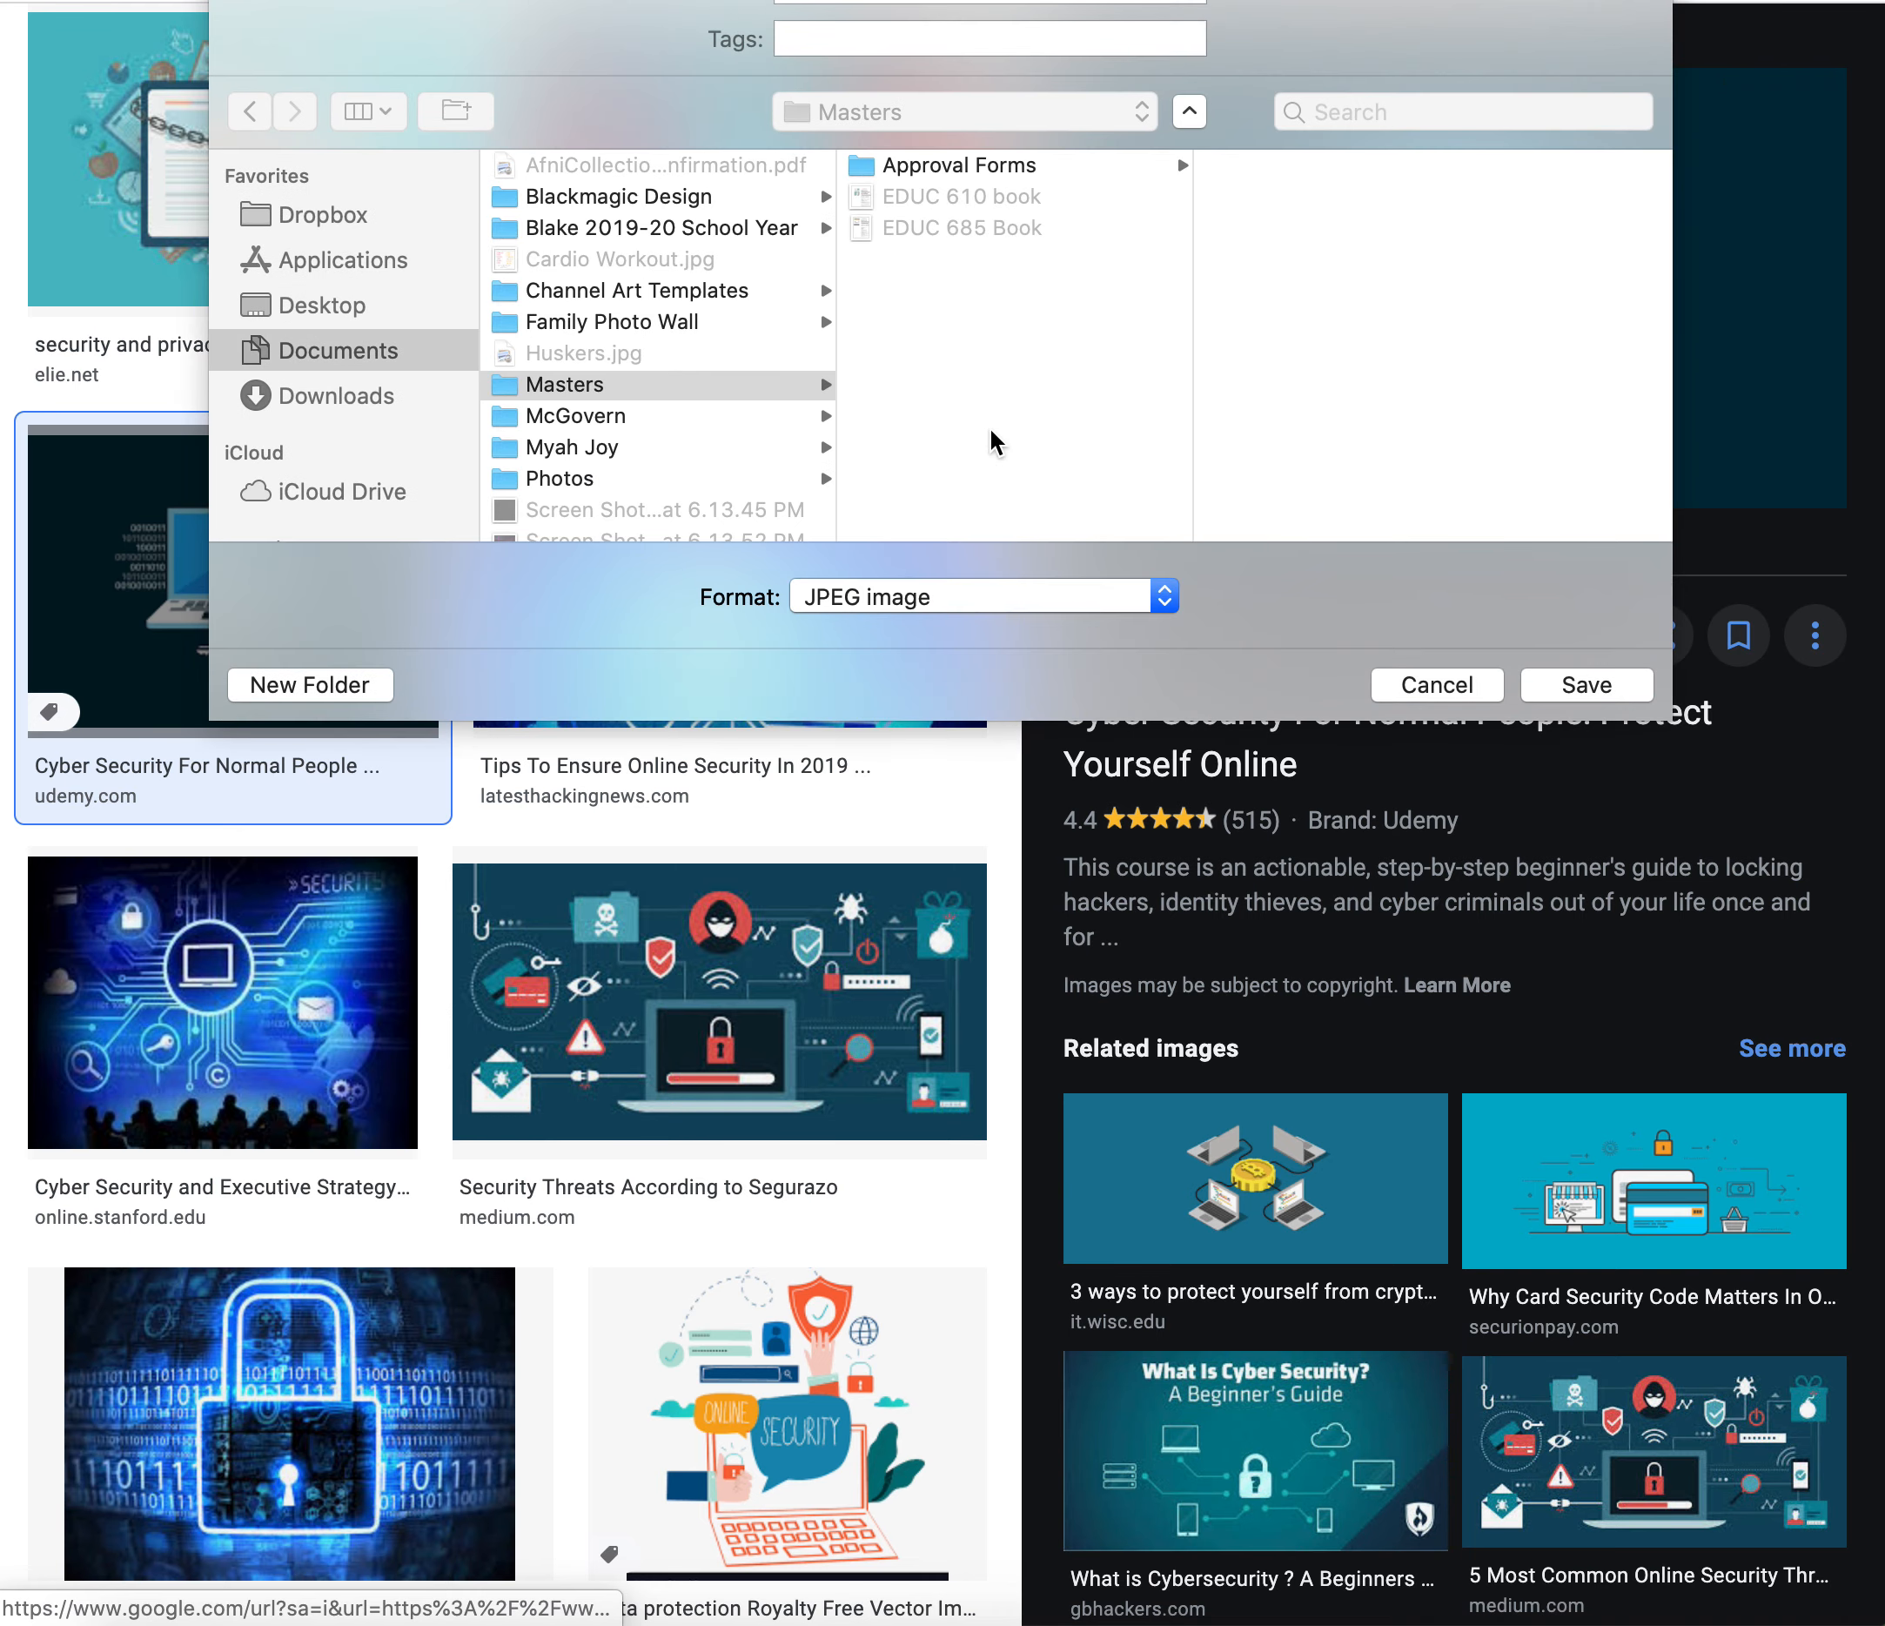
pyautogui.click(1606, 677)
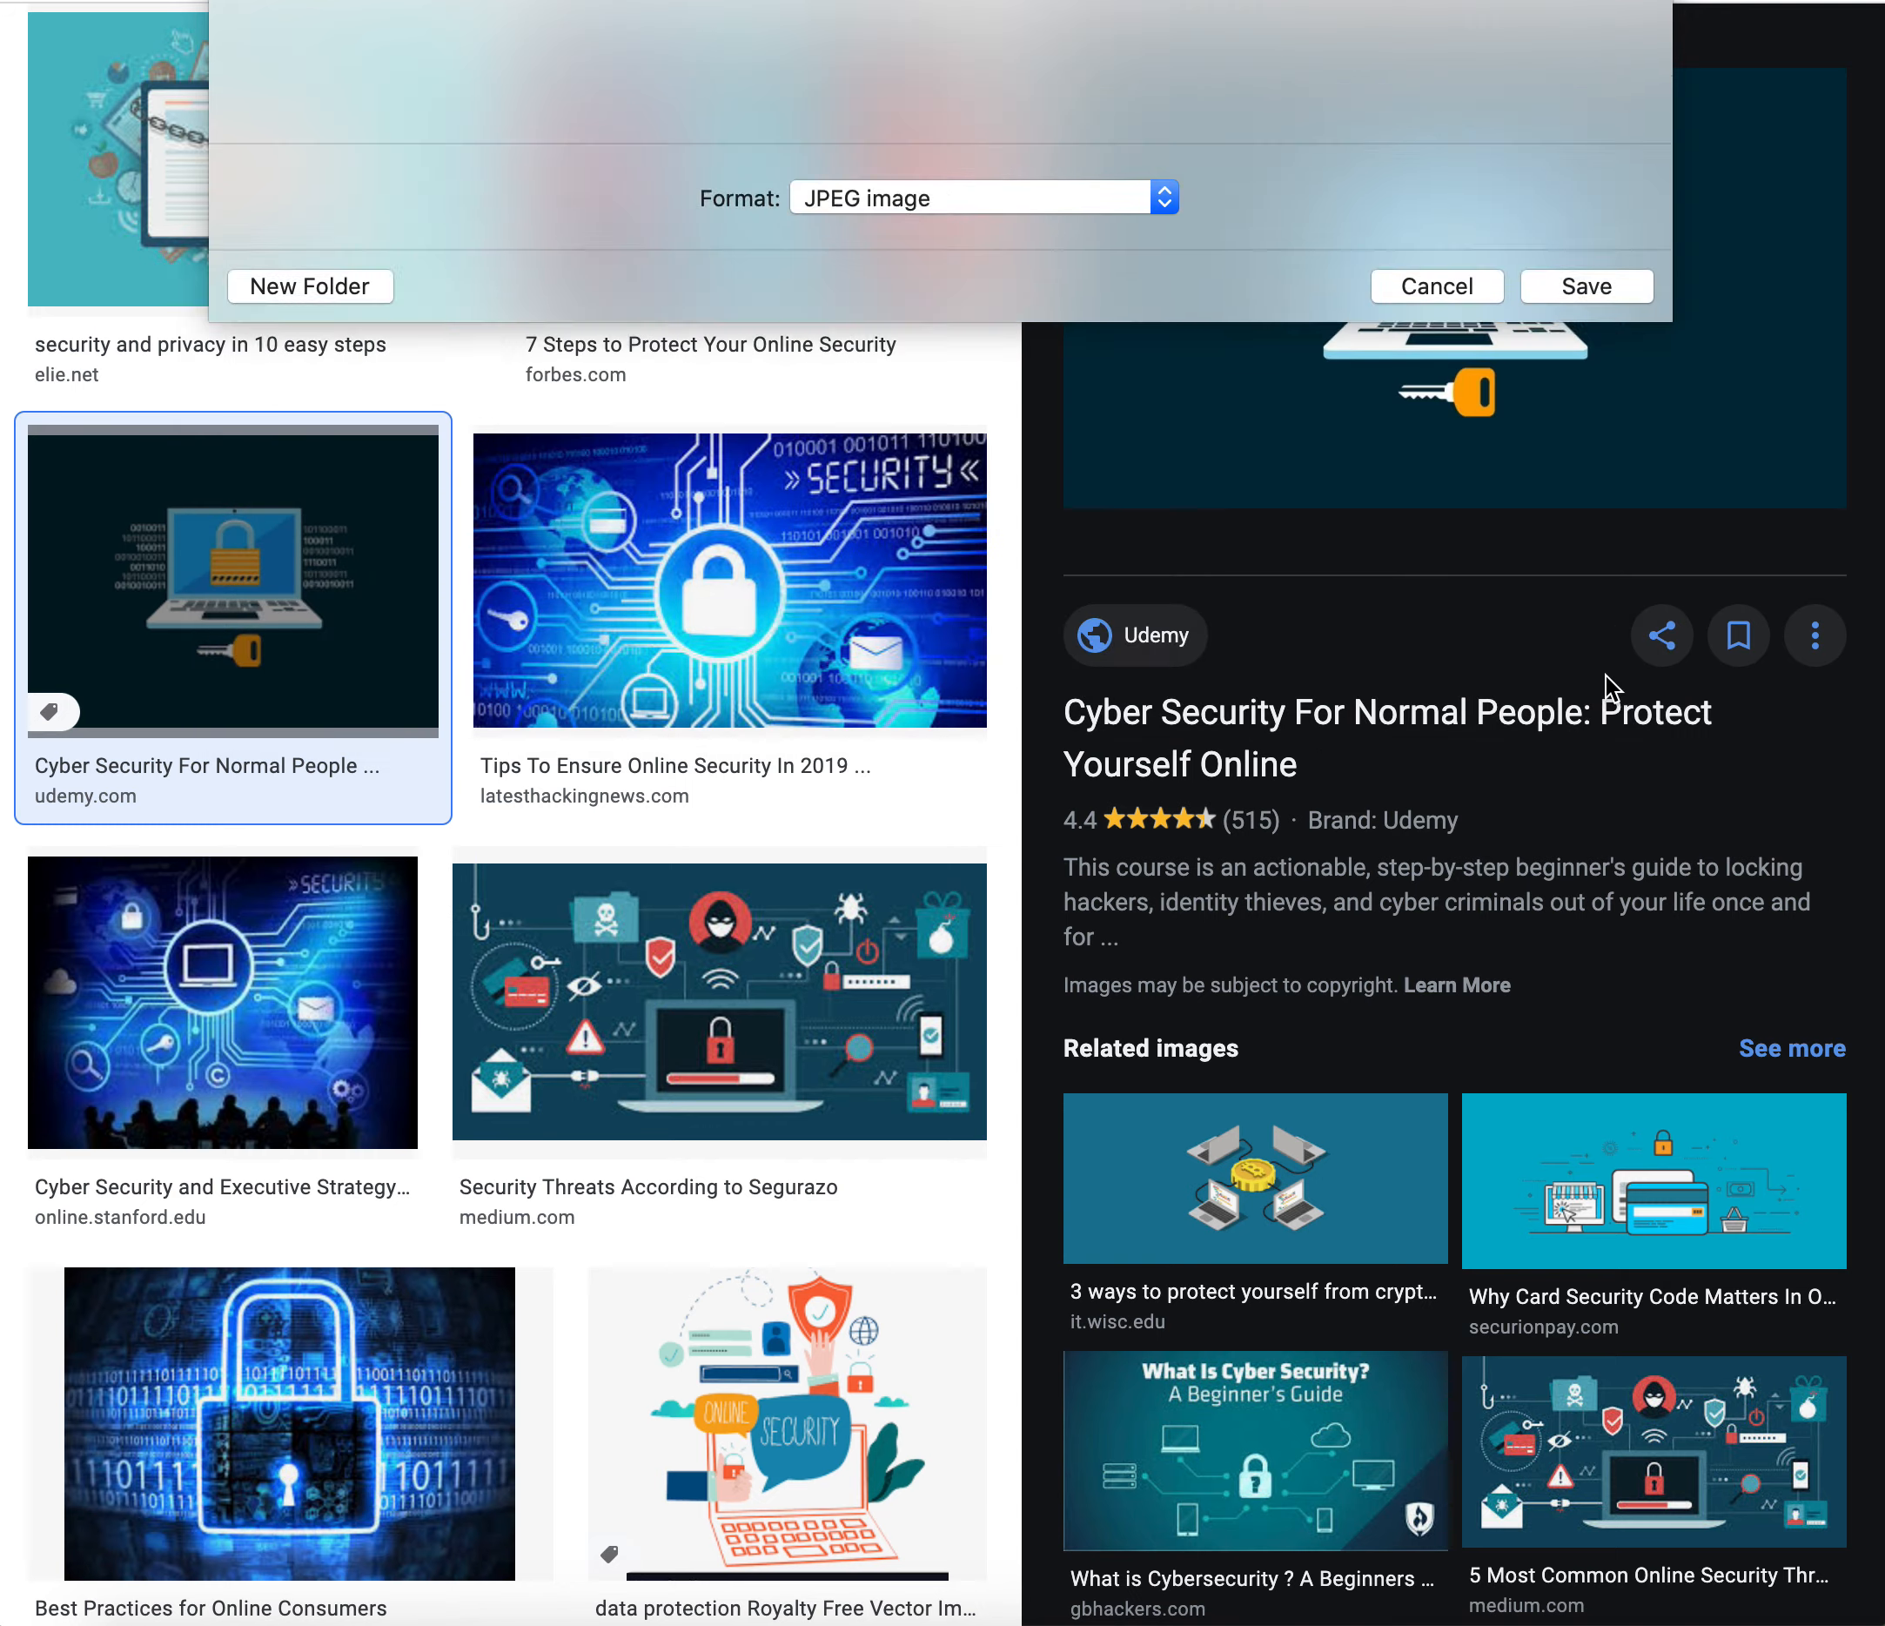
# - Switch back to Piktochart and upload the image 1391482_1971_3.jpg from the Masters folder in Documents
pyautogui.hotkey('ctrl', 'Tab')
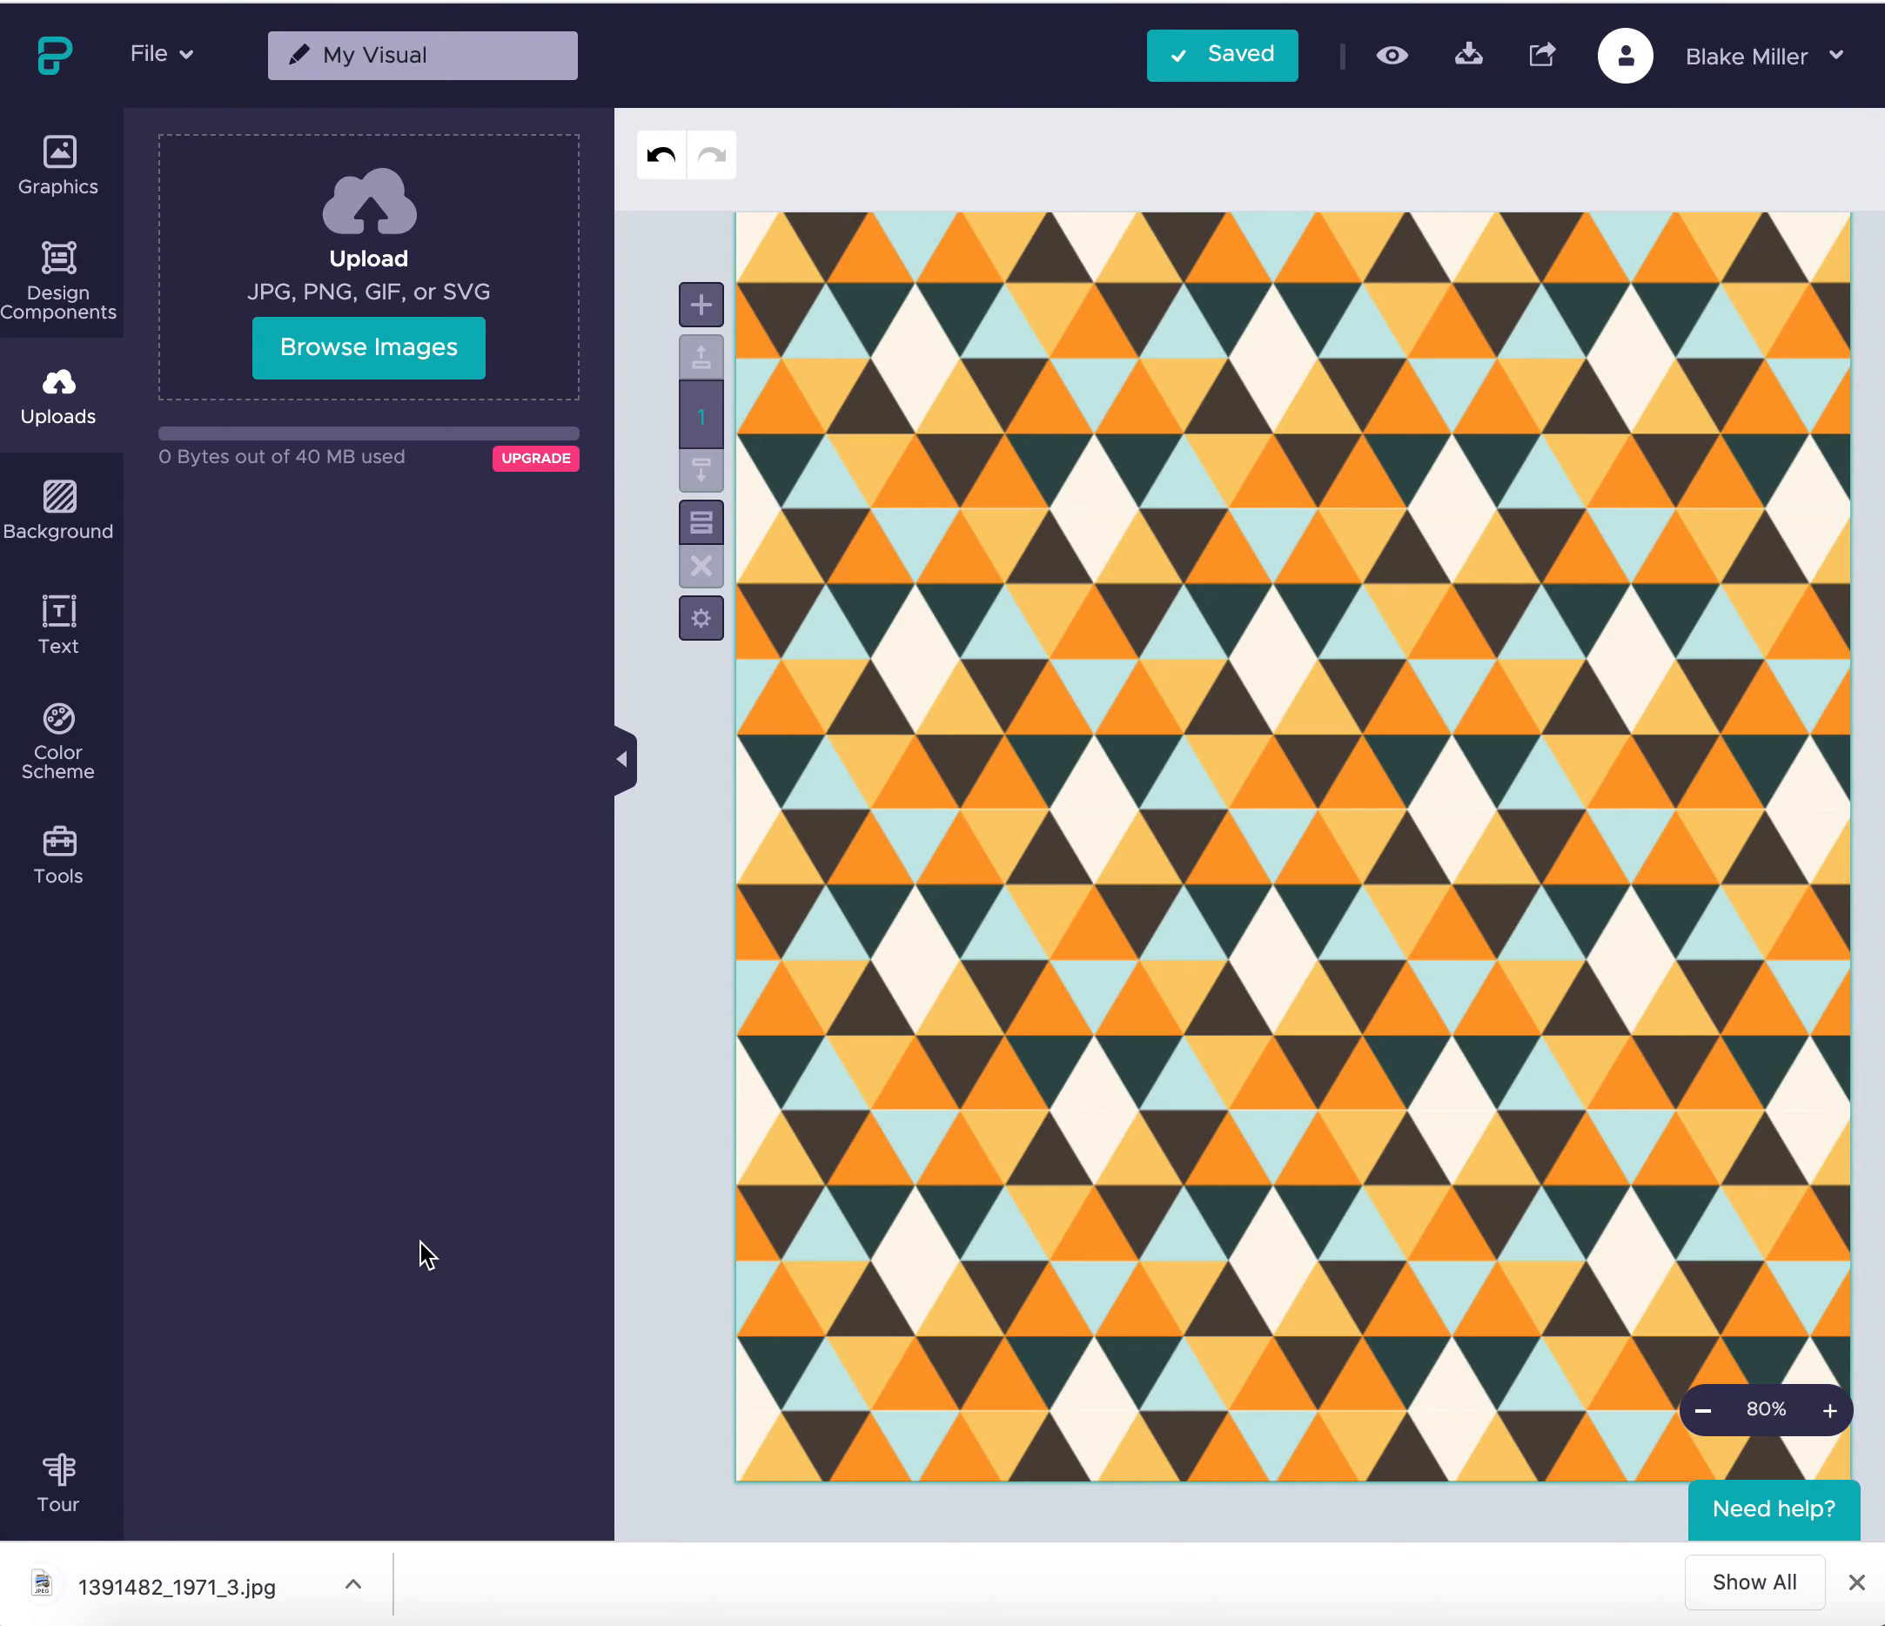
pyautogui.click(365, 378)
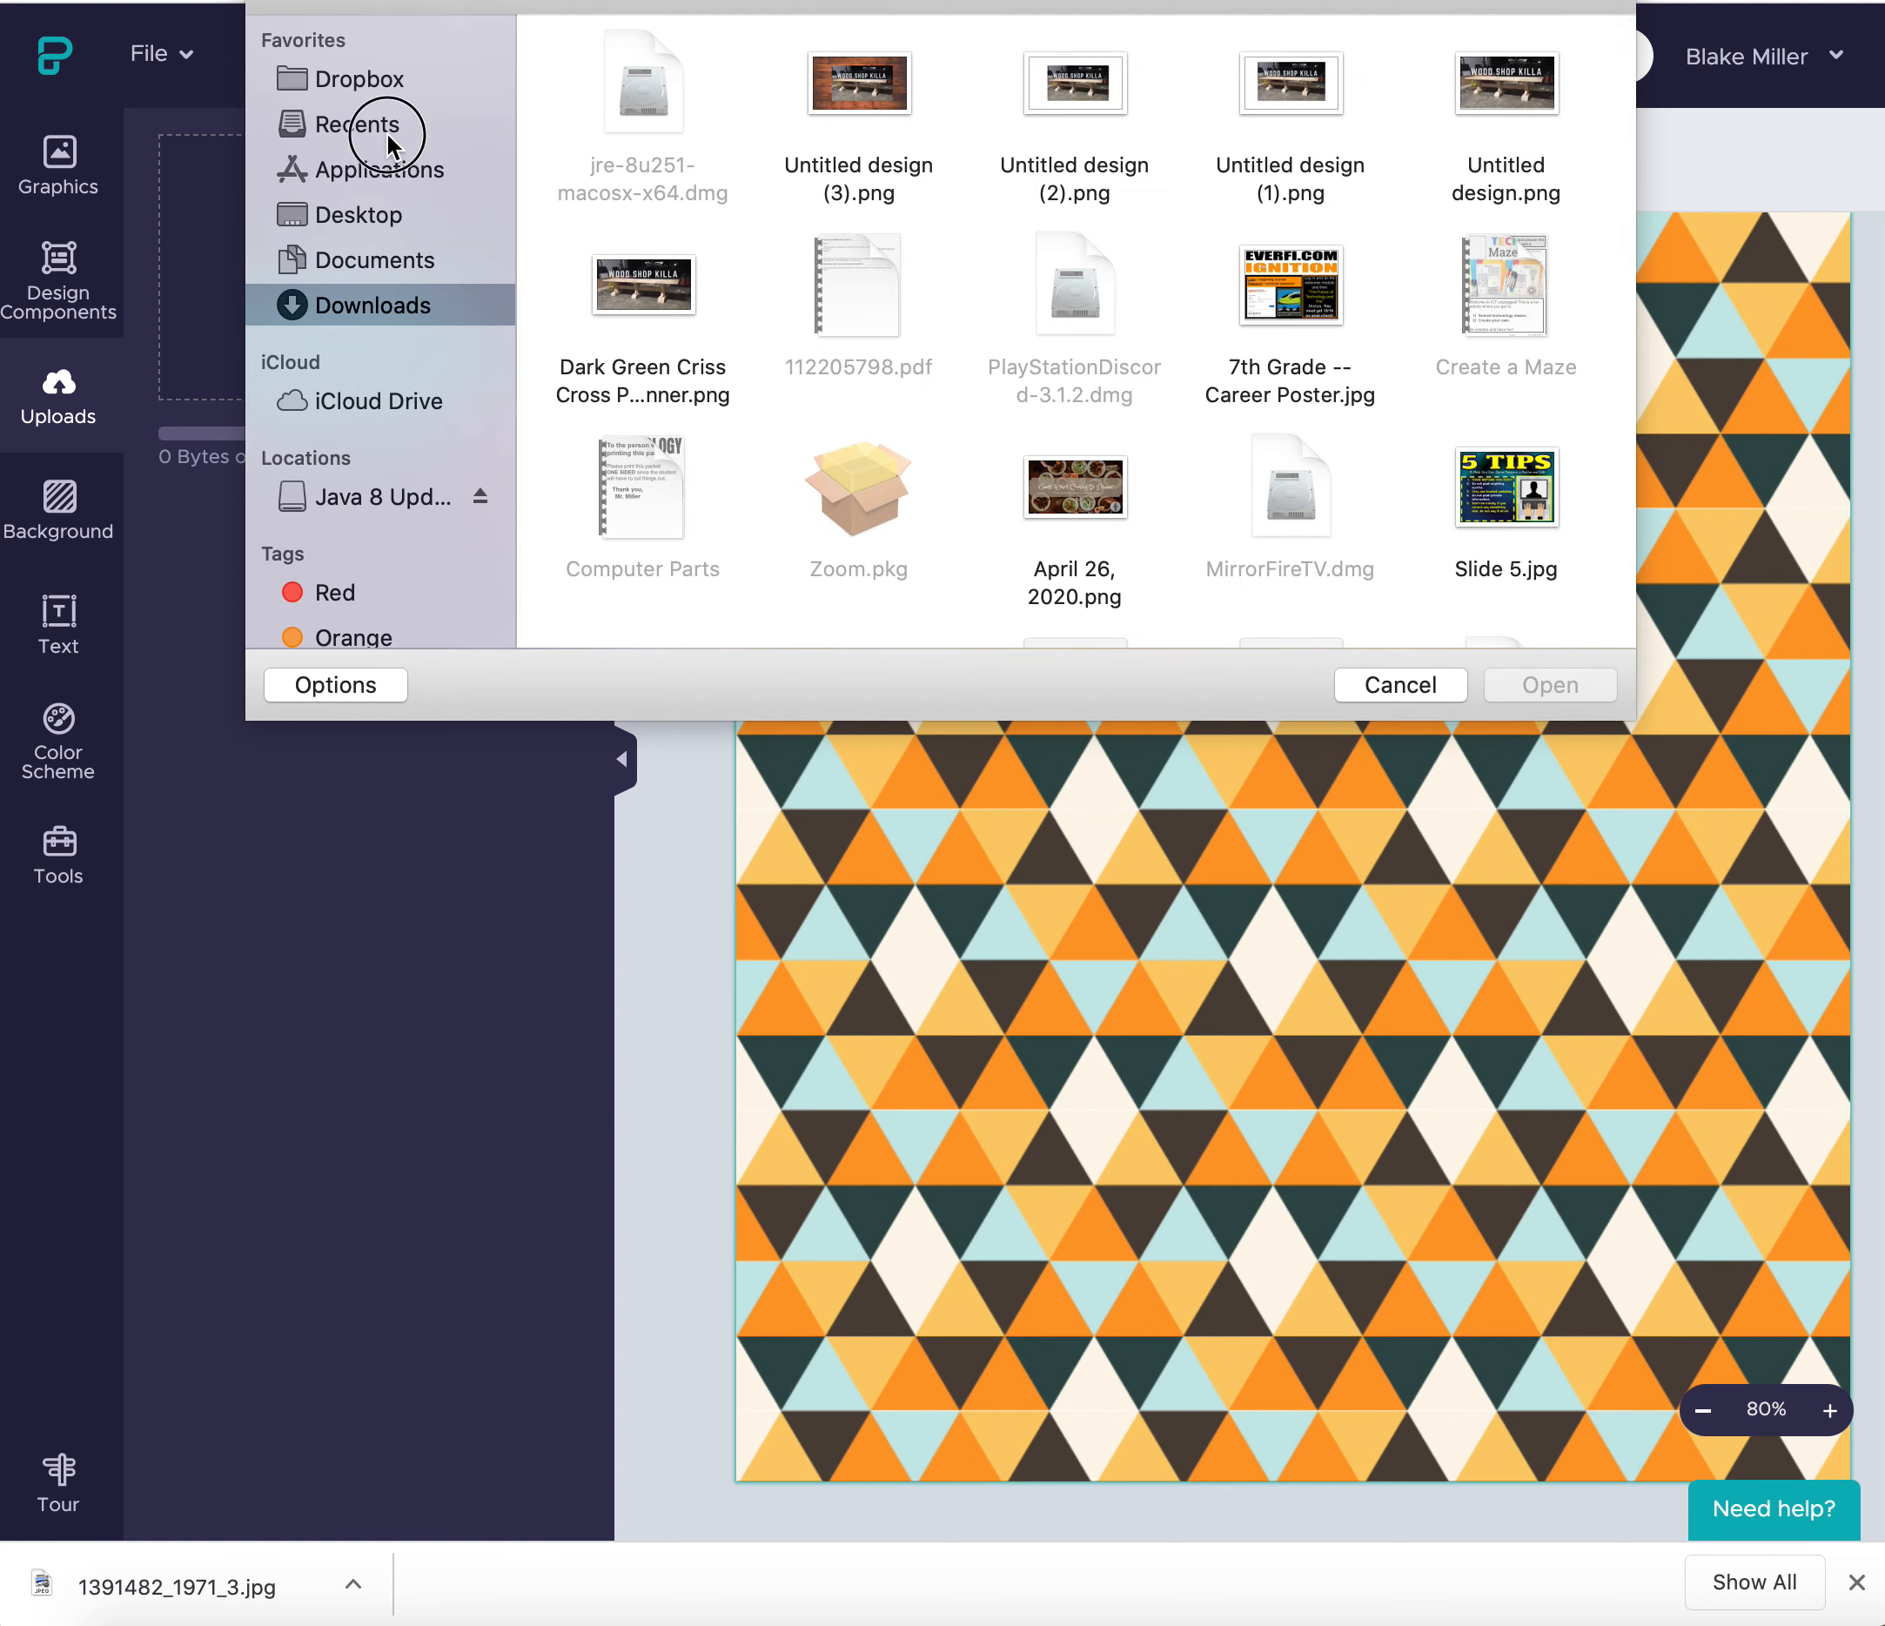
pyautogui.click(380, 122)
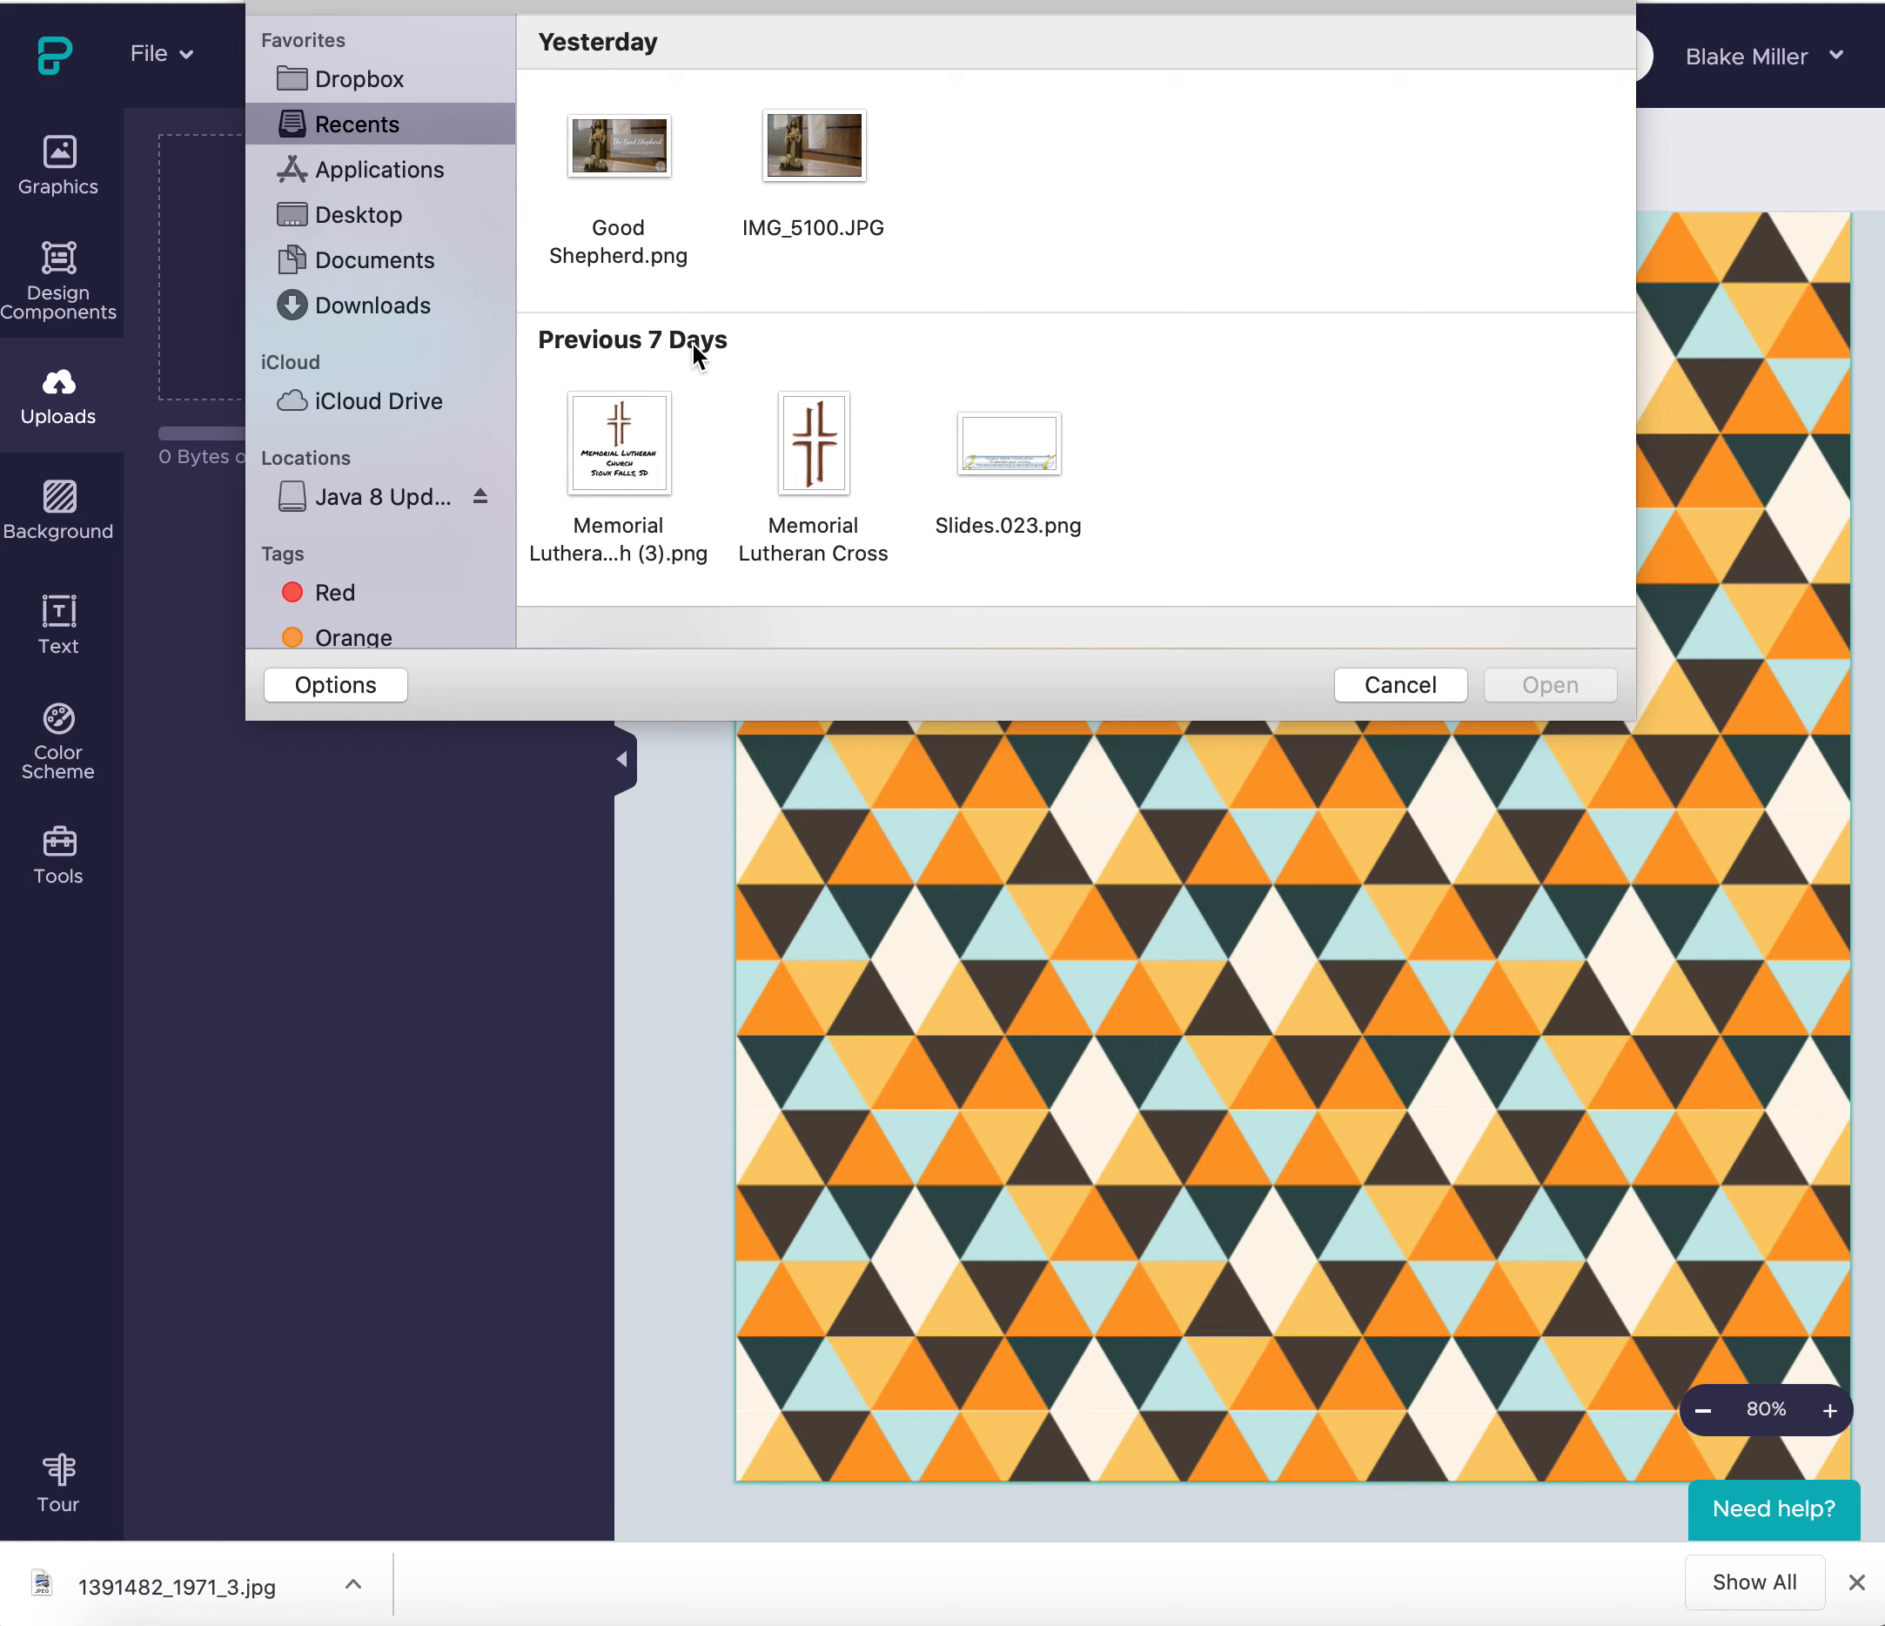
pyautogui.scroll(-3, 694, 349)
pyautogui.scroll(3, 645, 332)
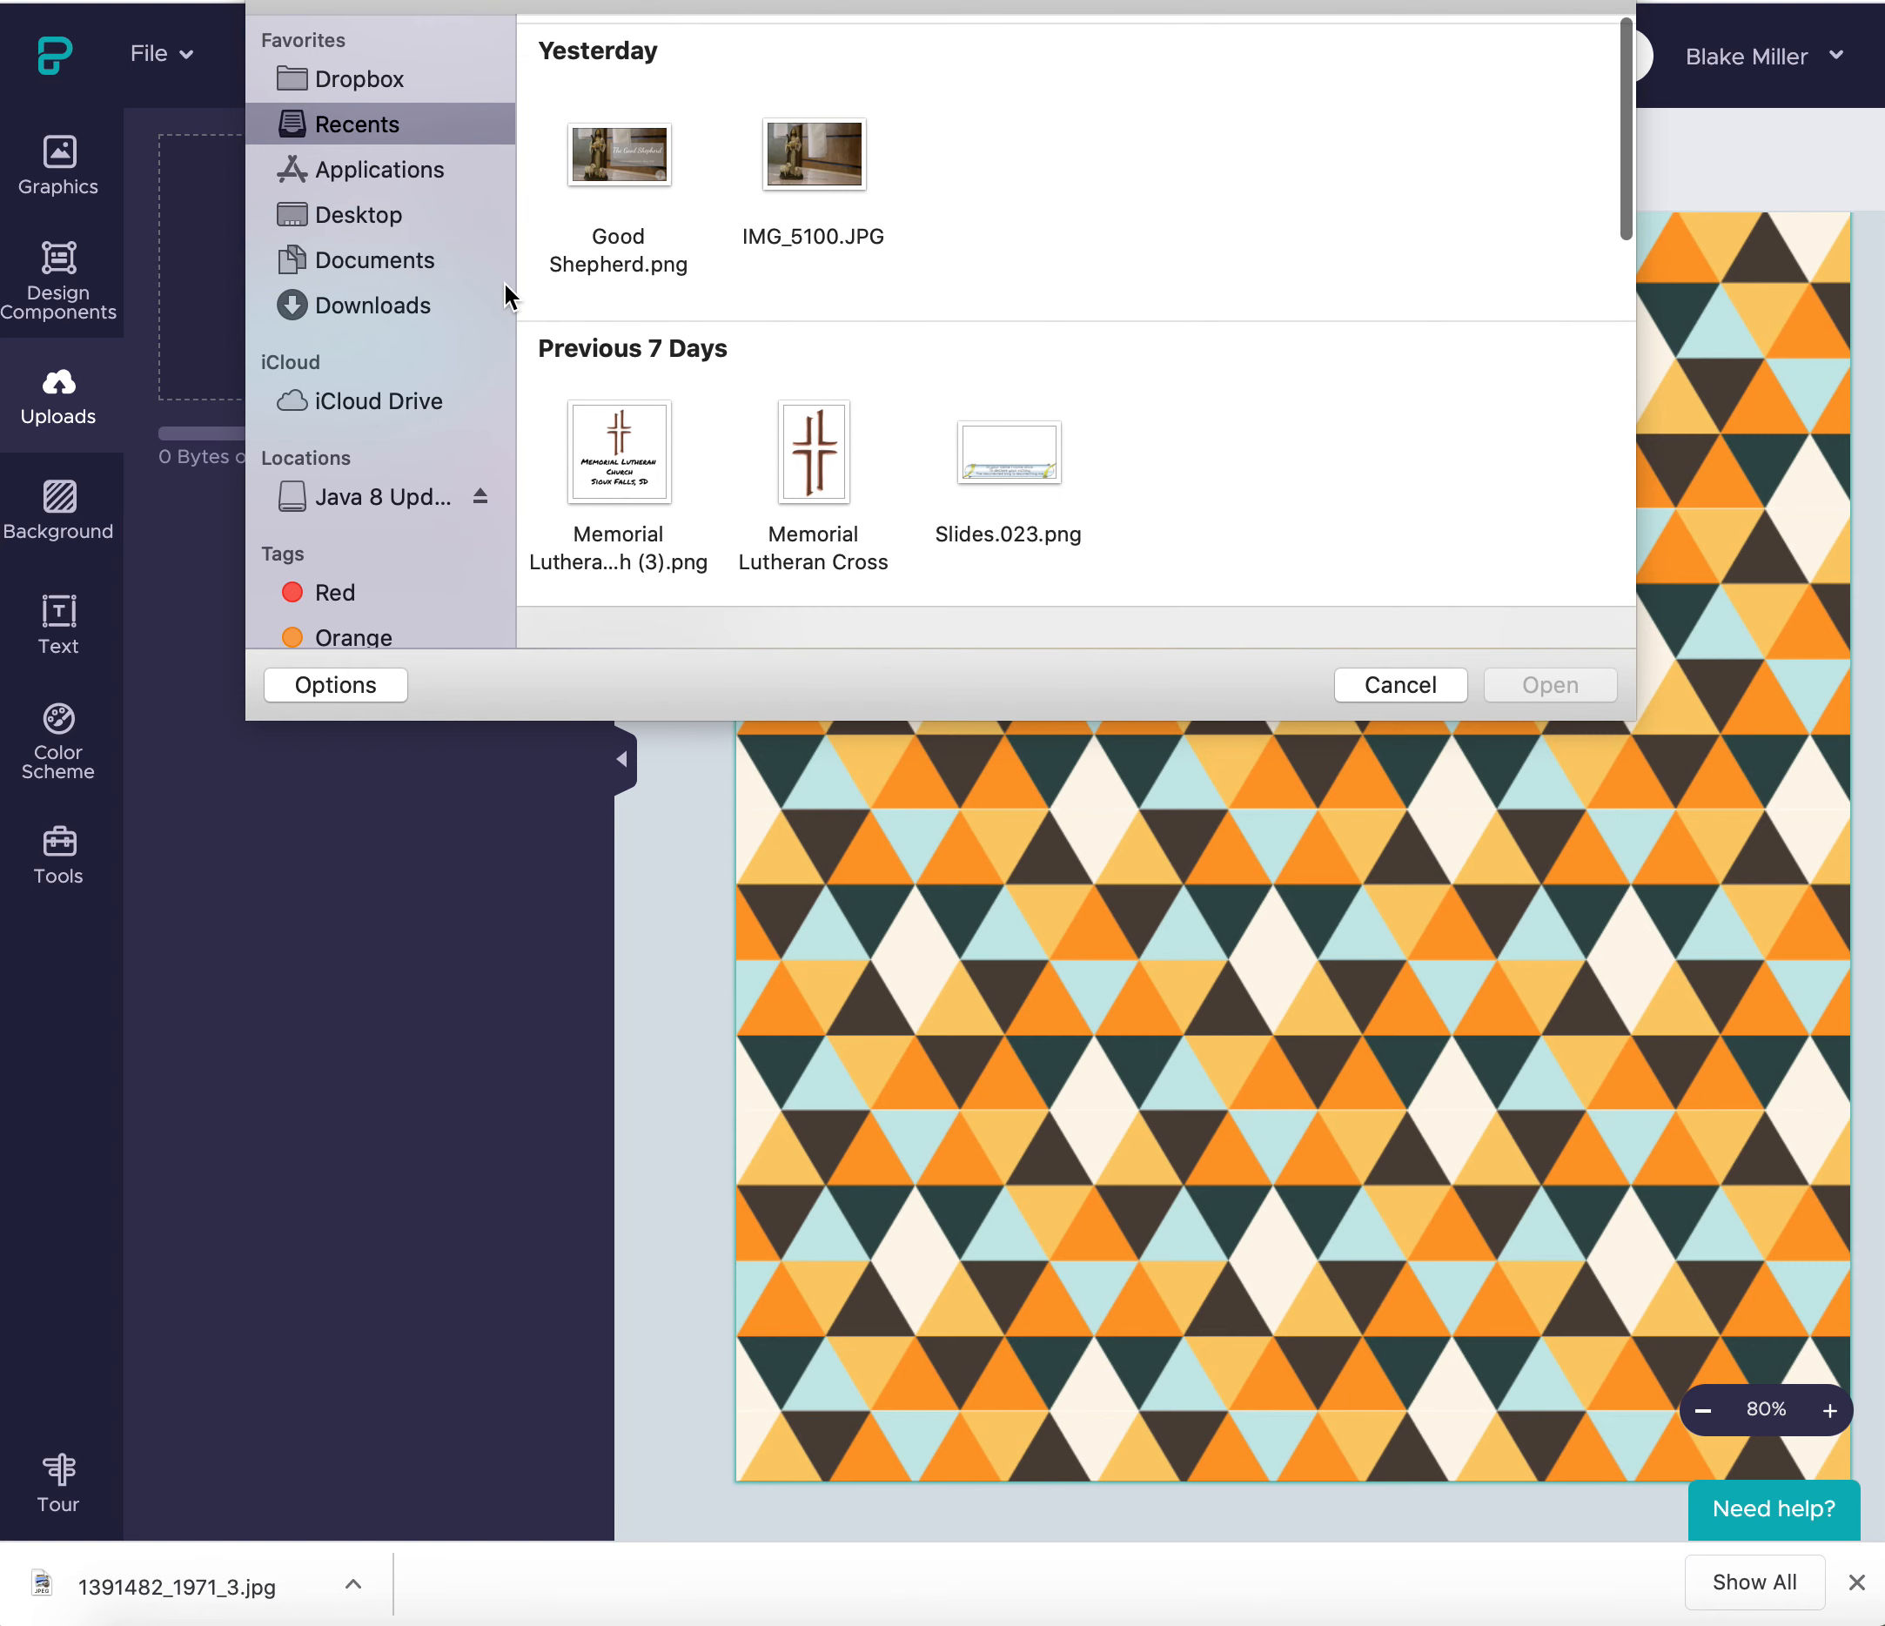
pyautogui.click(376, 260)
pyautogui.doubleClick(667, 119)
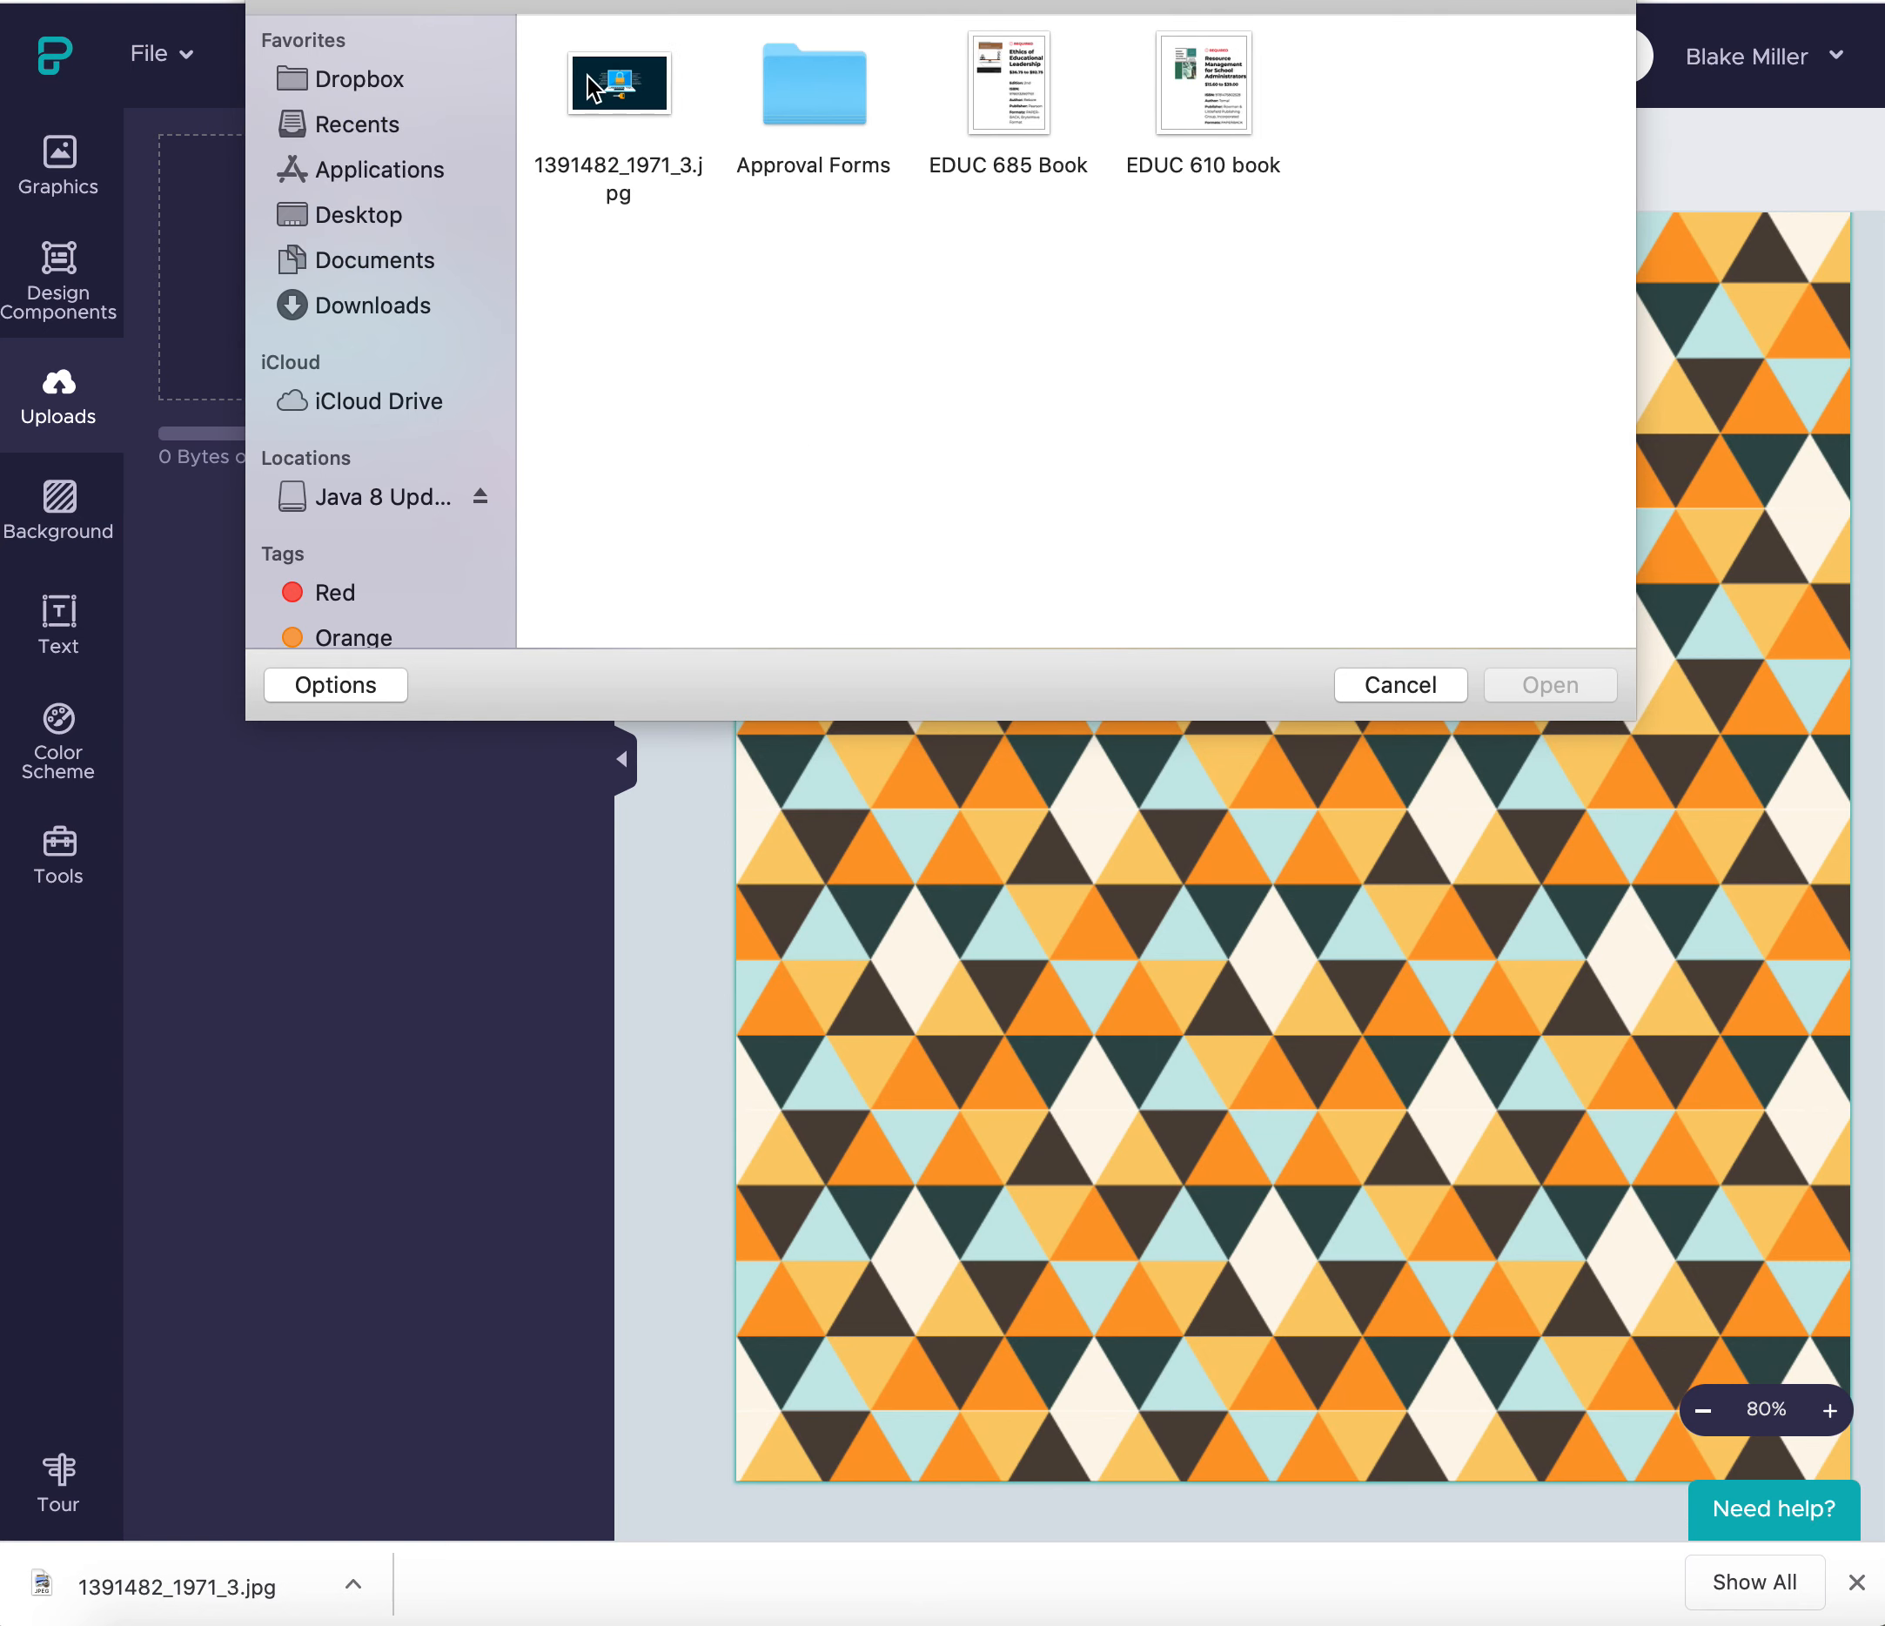
pyautogui.doubleClick(608, 92)
pyautogui.moveTo(516, 348)
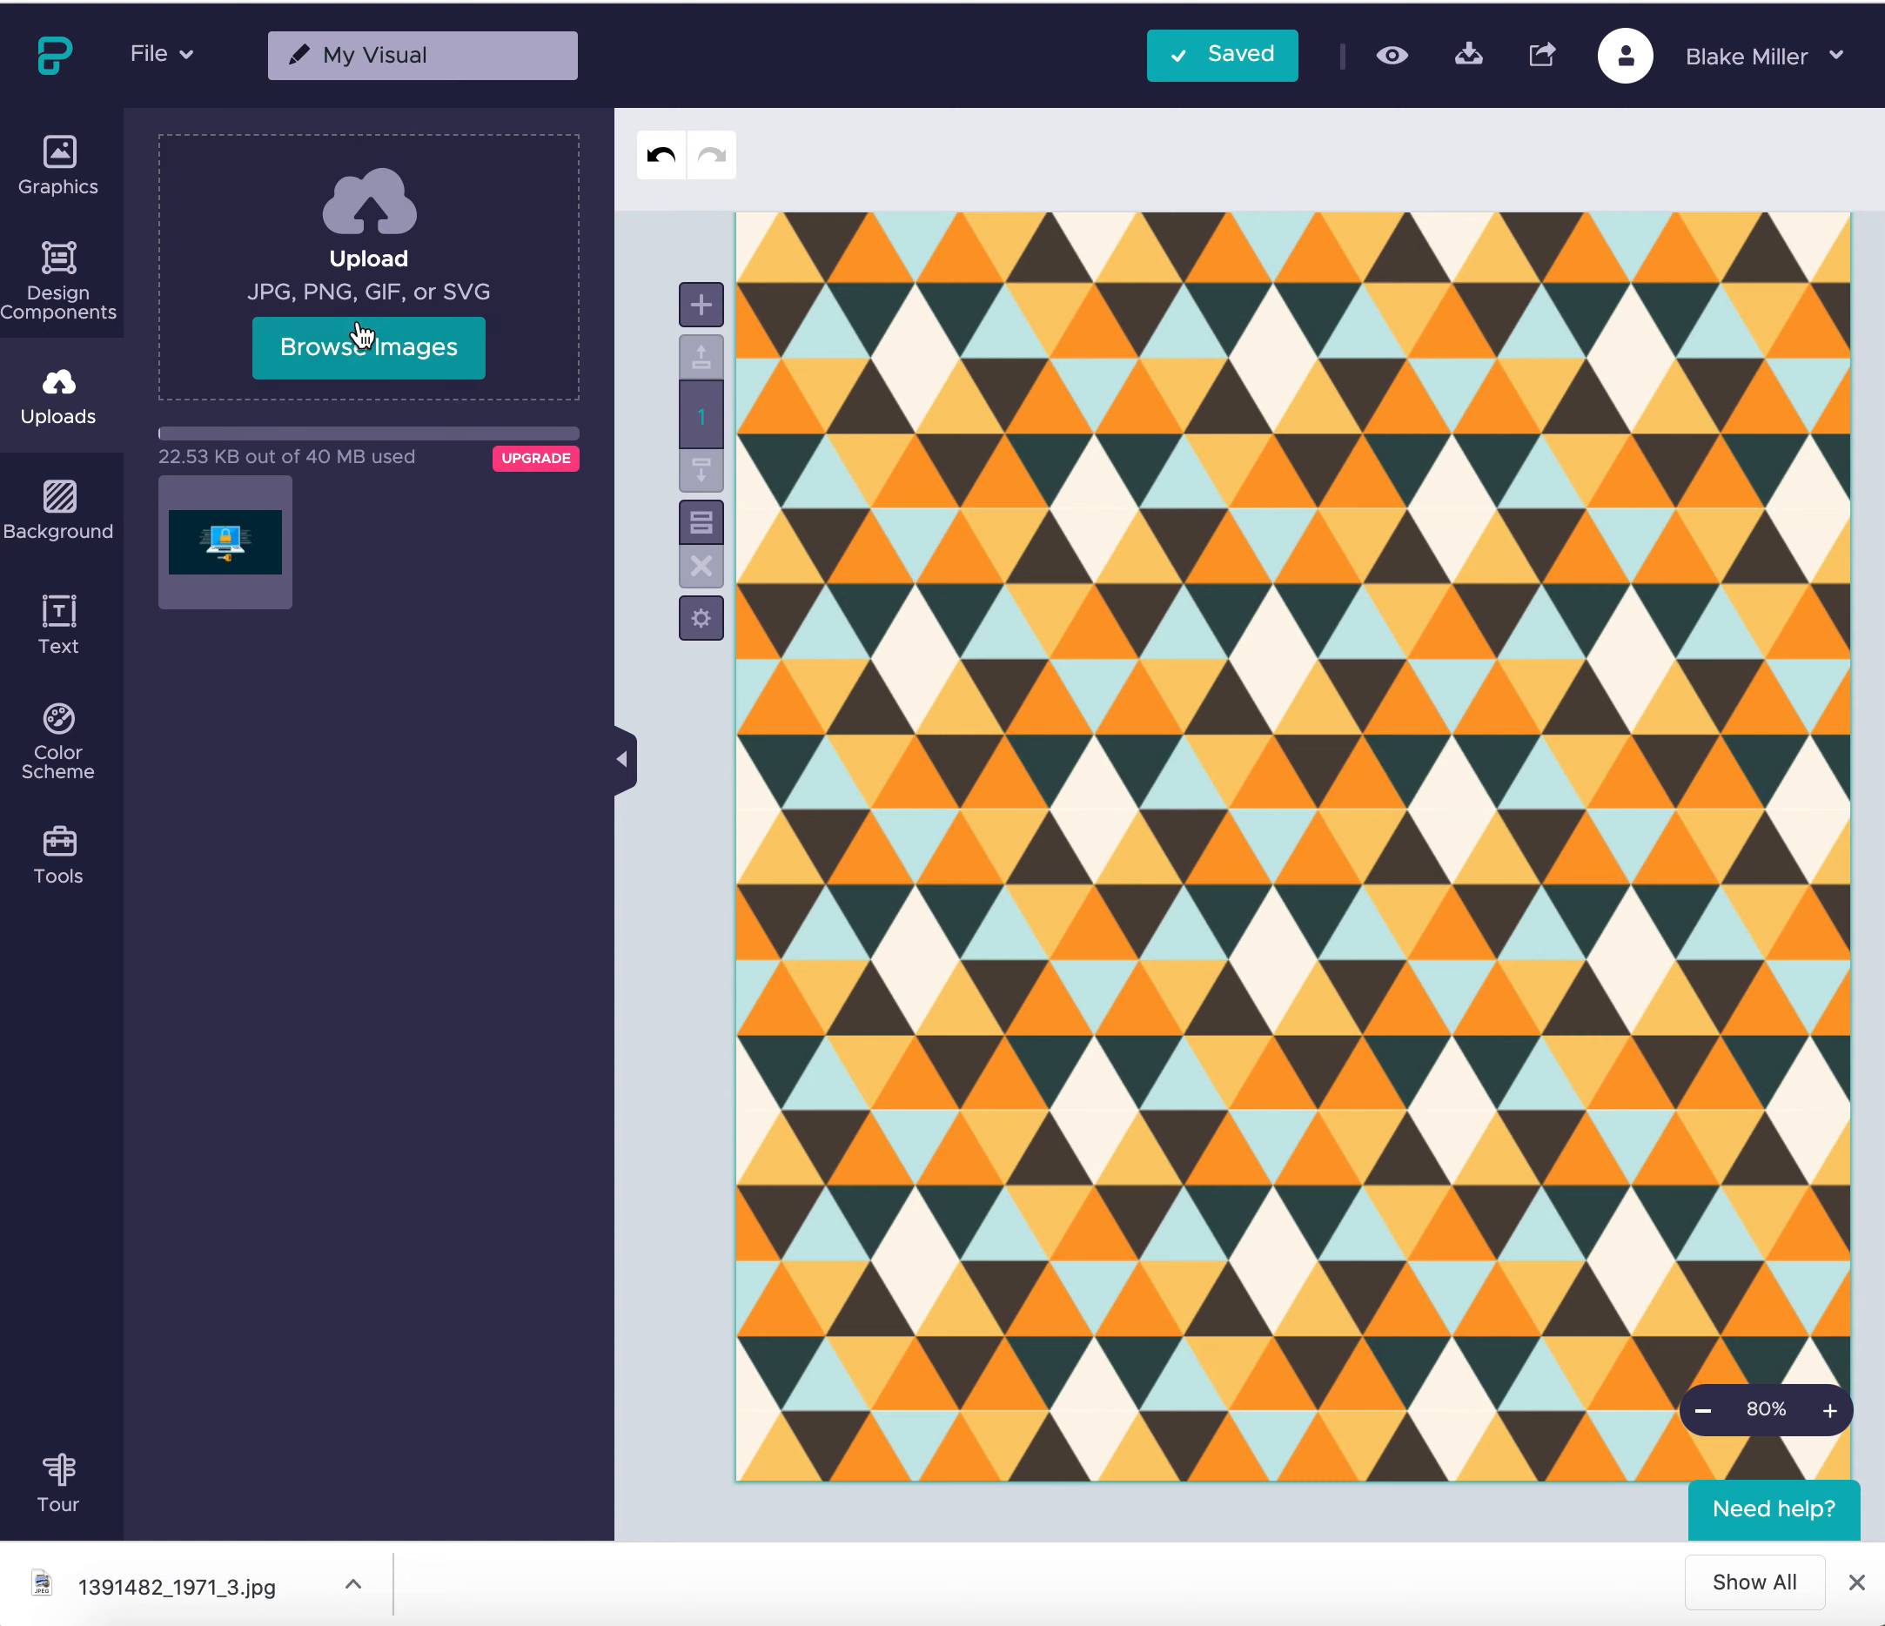
pyautogui.click(765, 2)
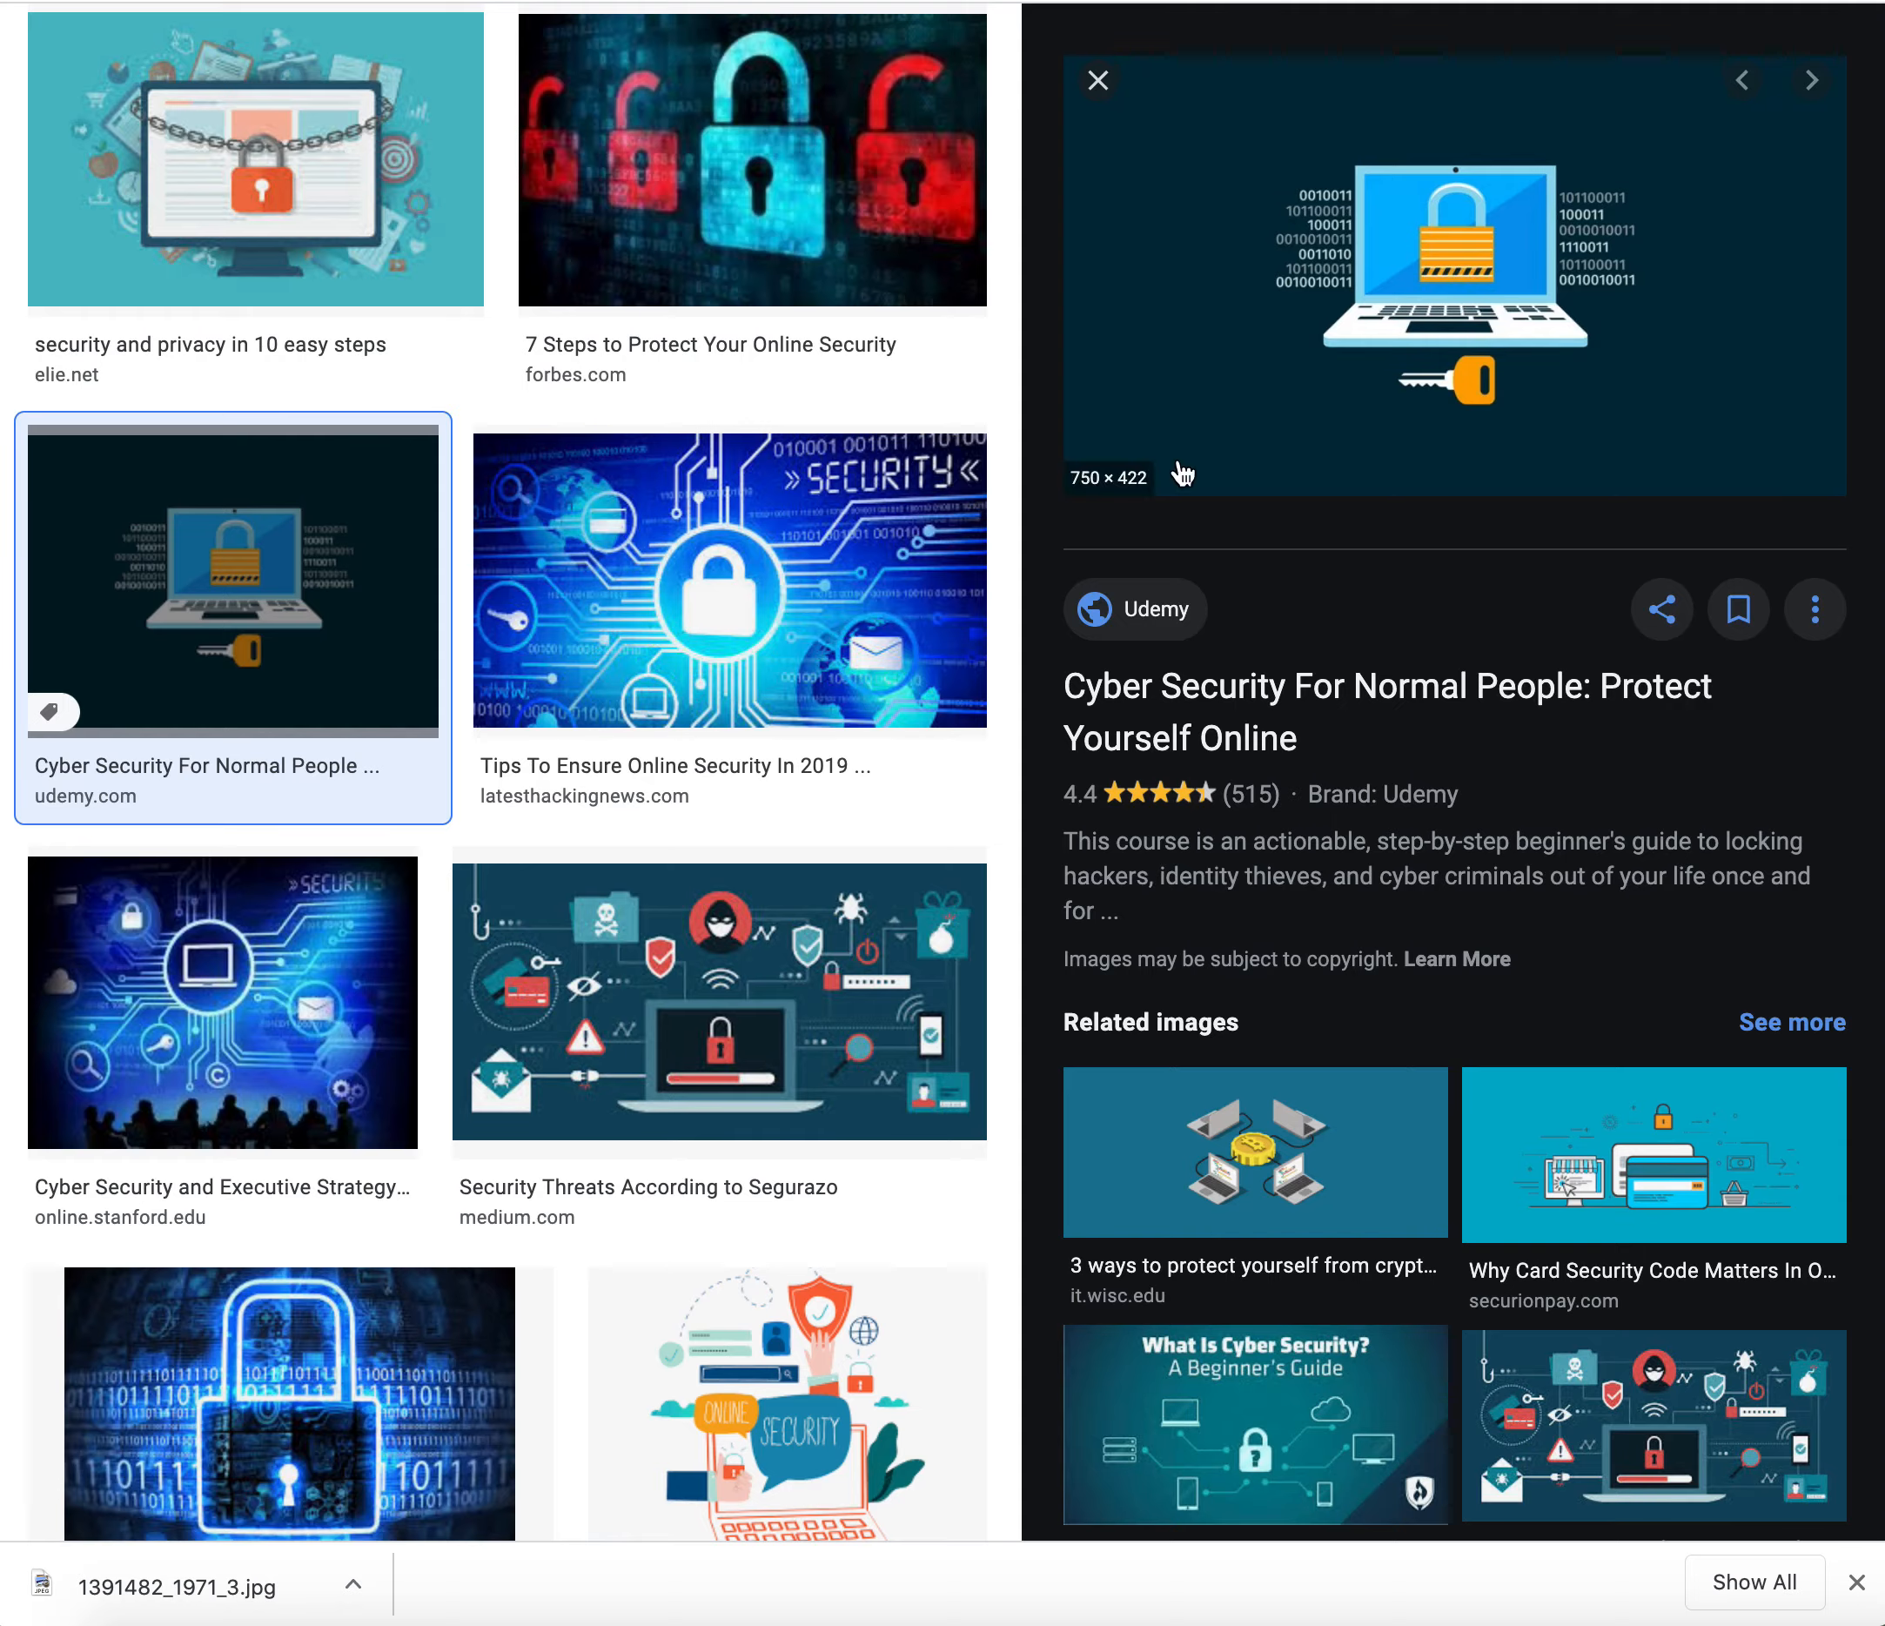
pyautogui.rightClick(1231, 324)
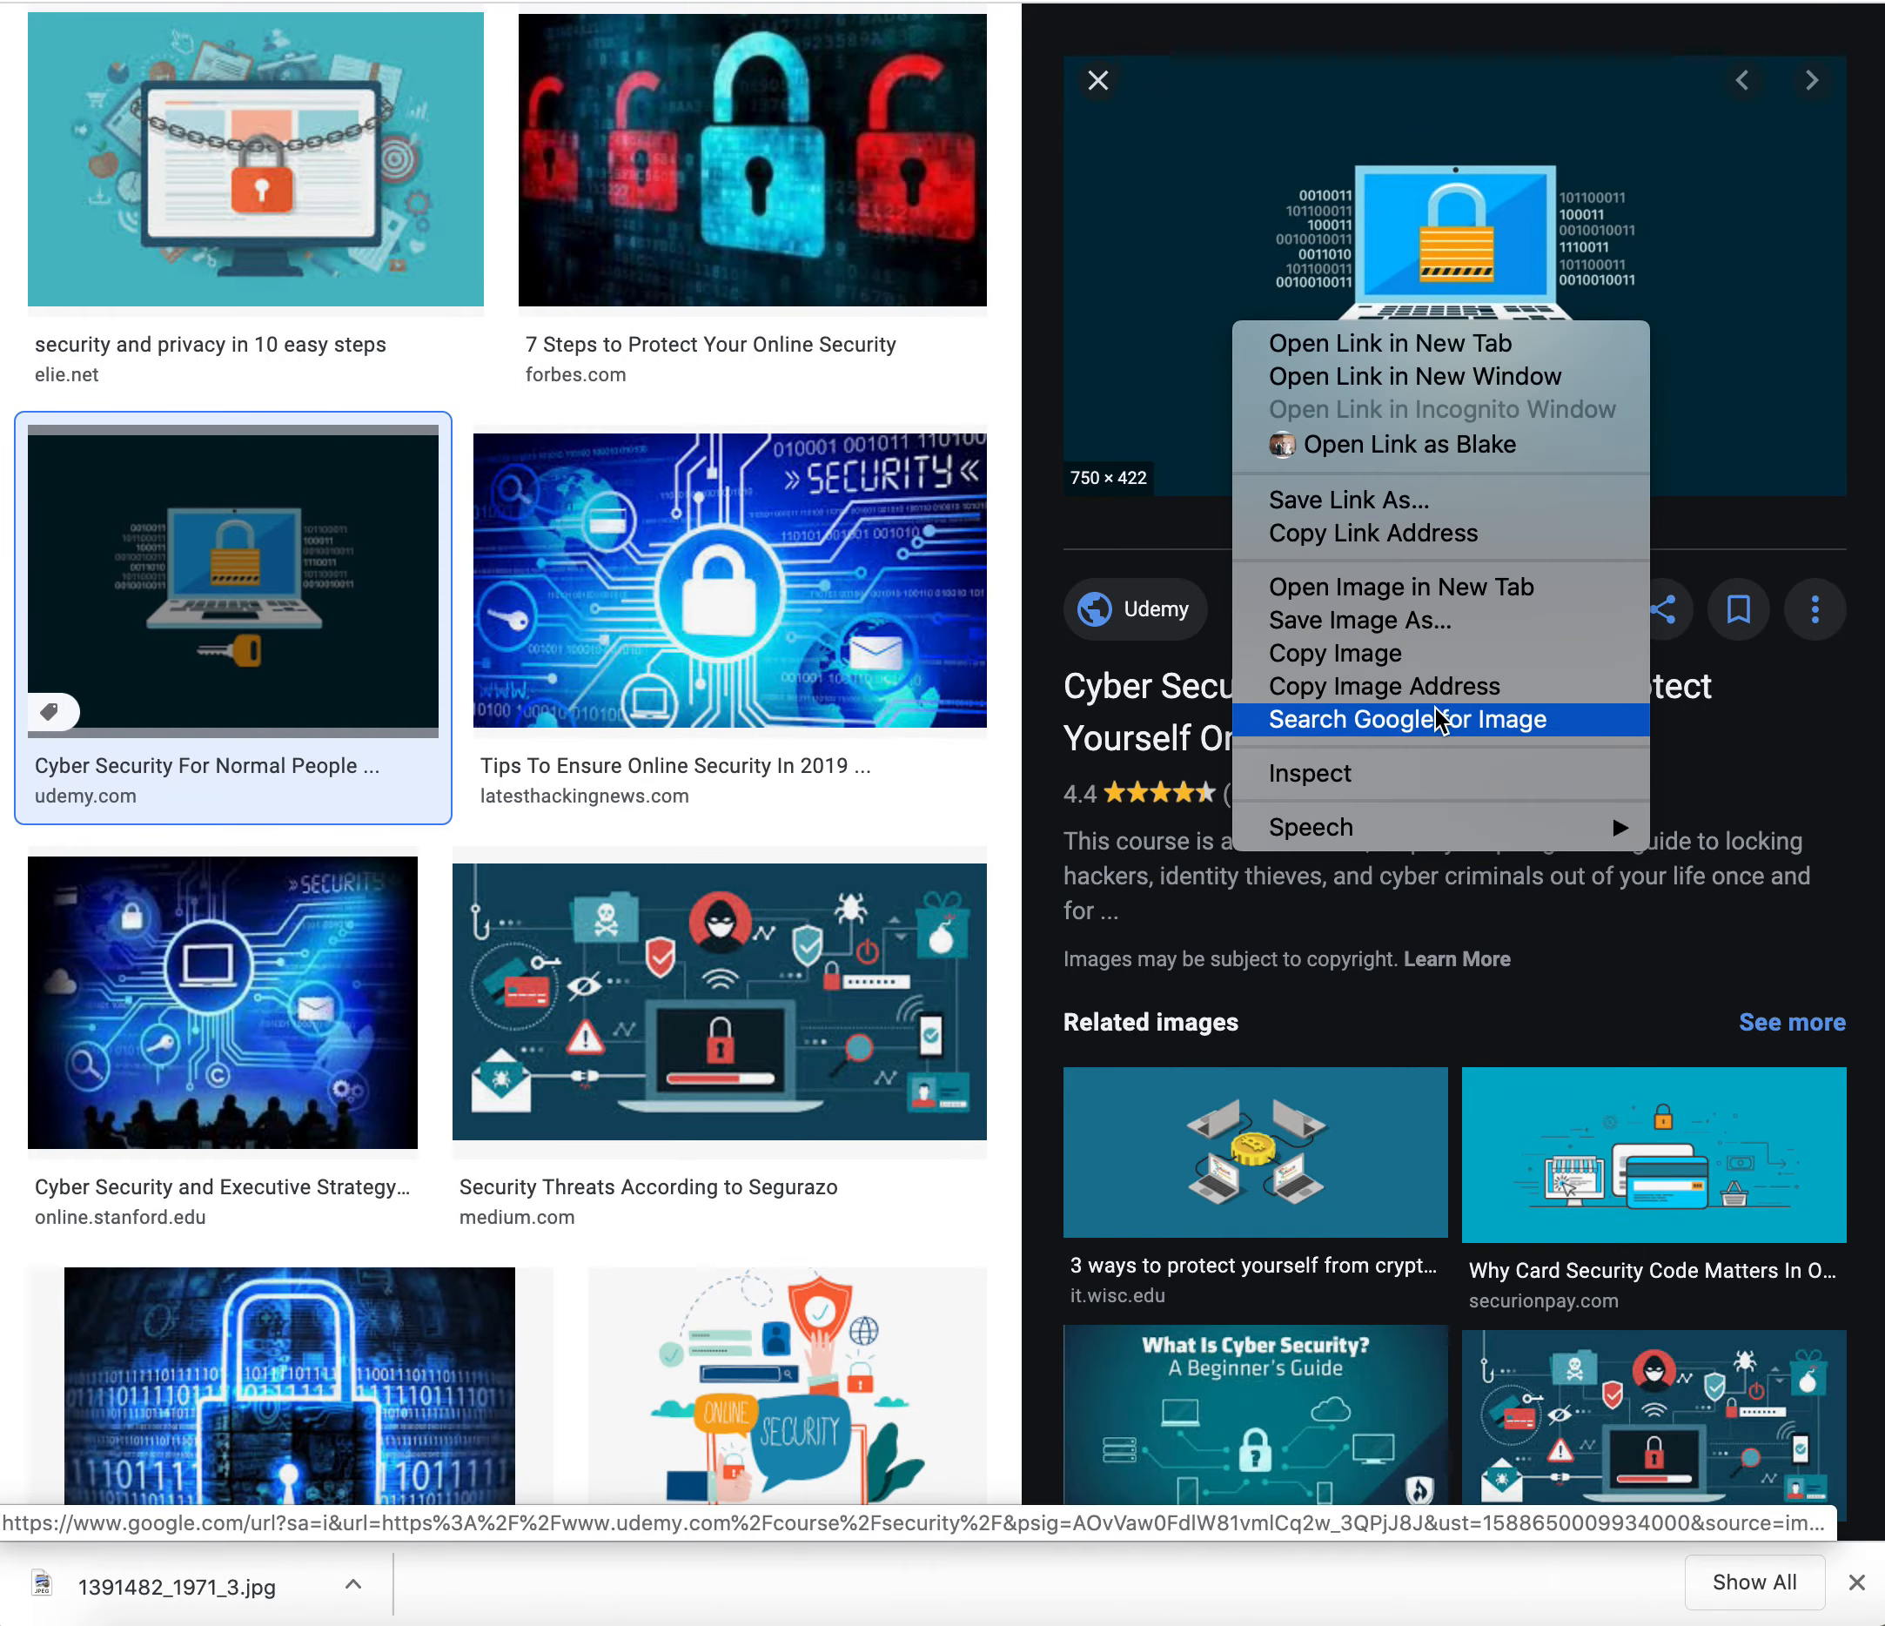
pyautogui.click(516, 2)
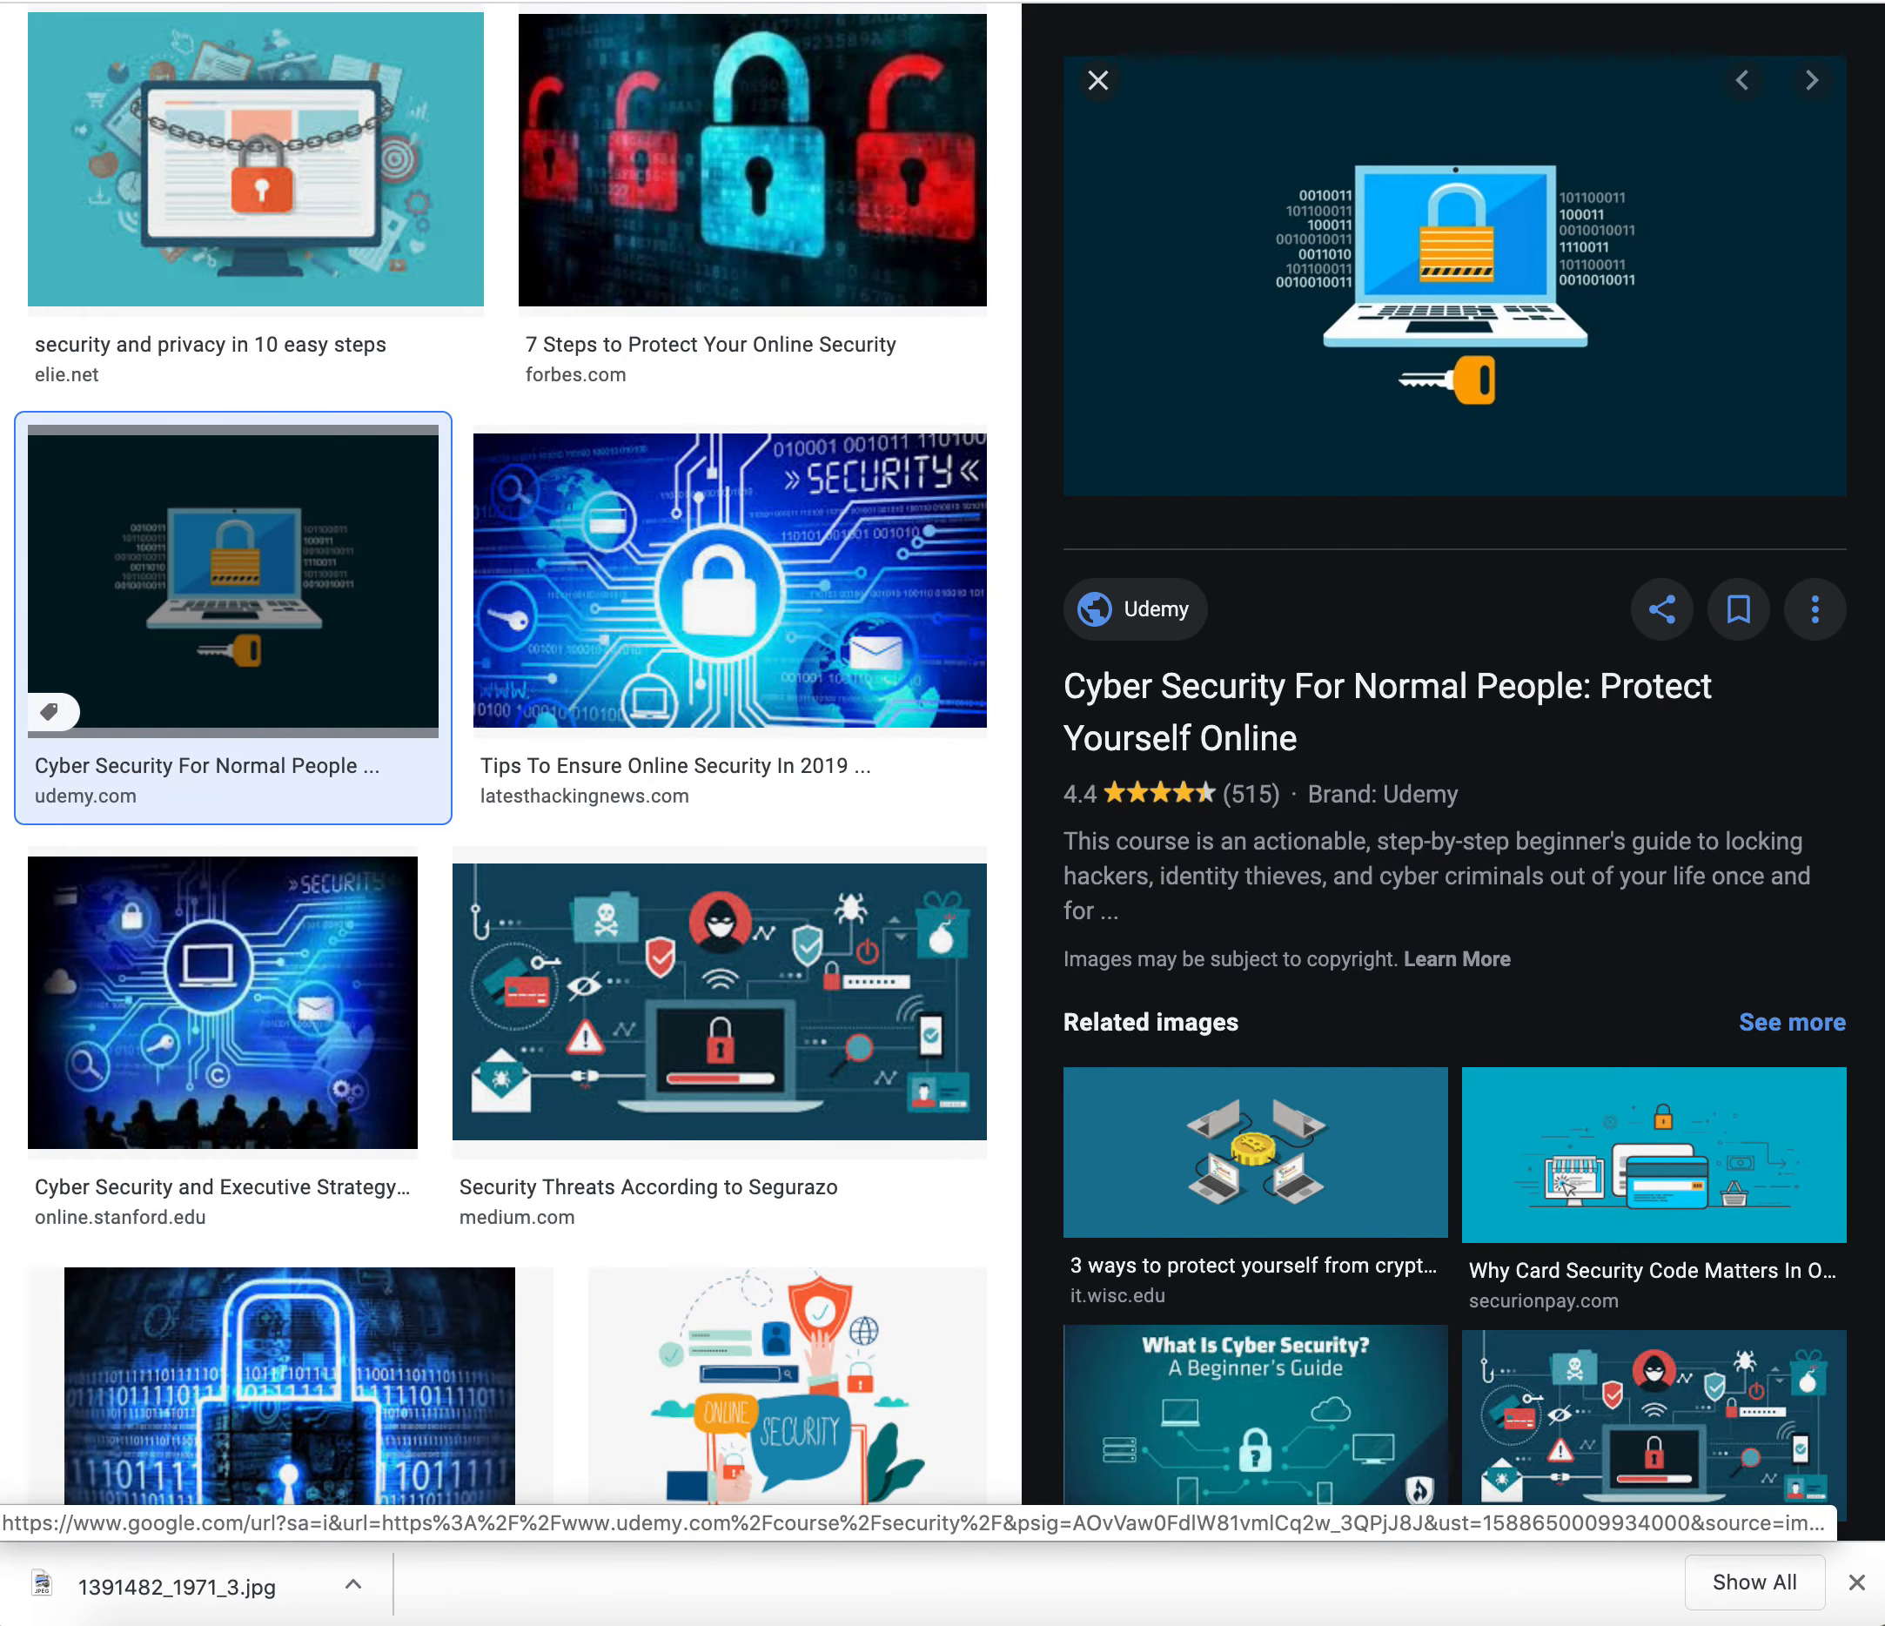
pyautogui.click(516, 2)
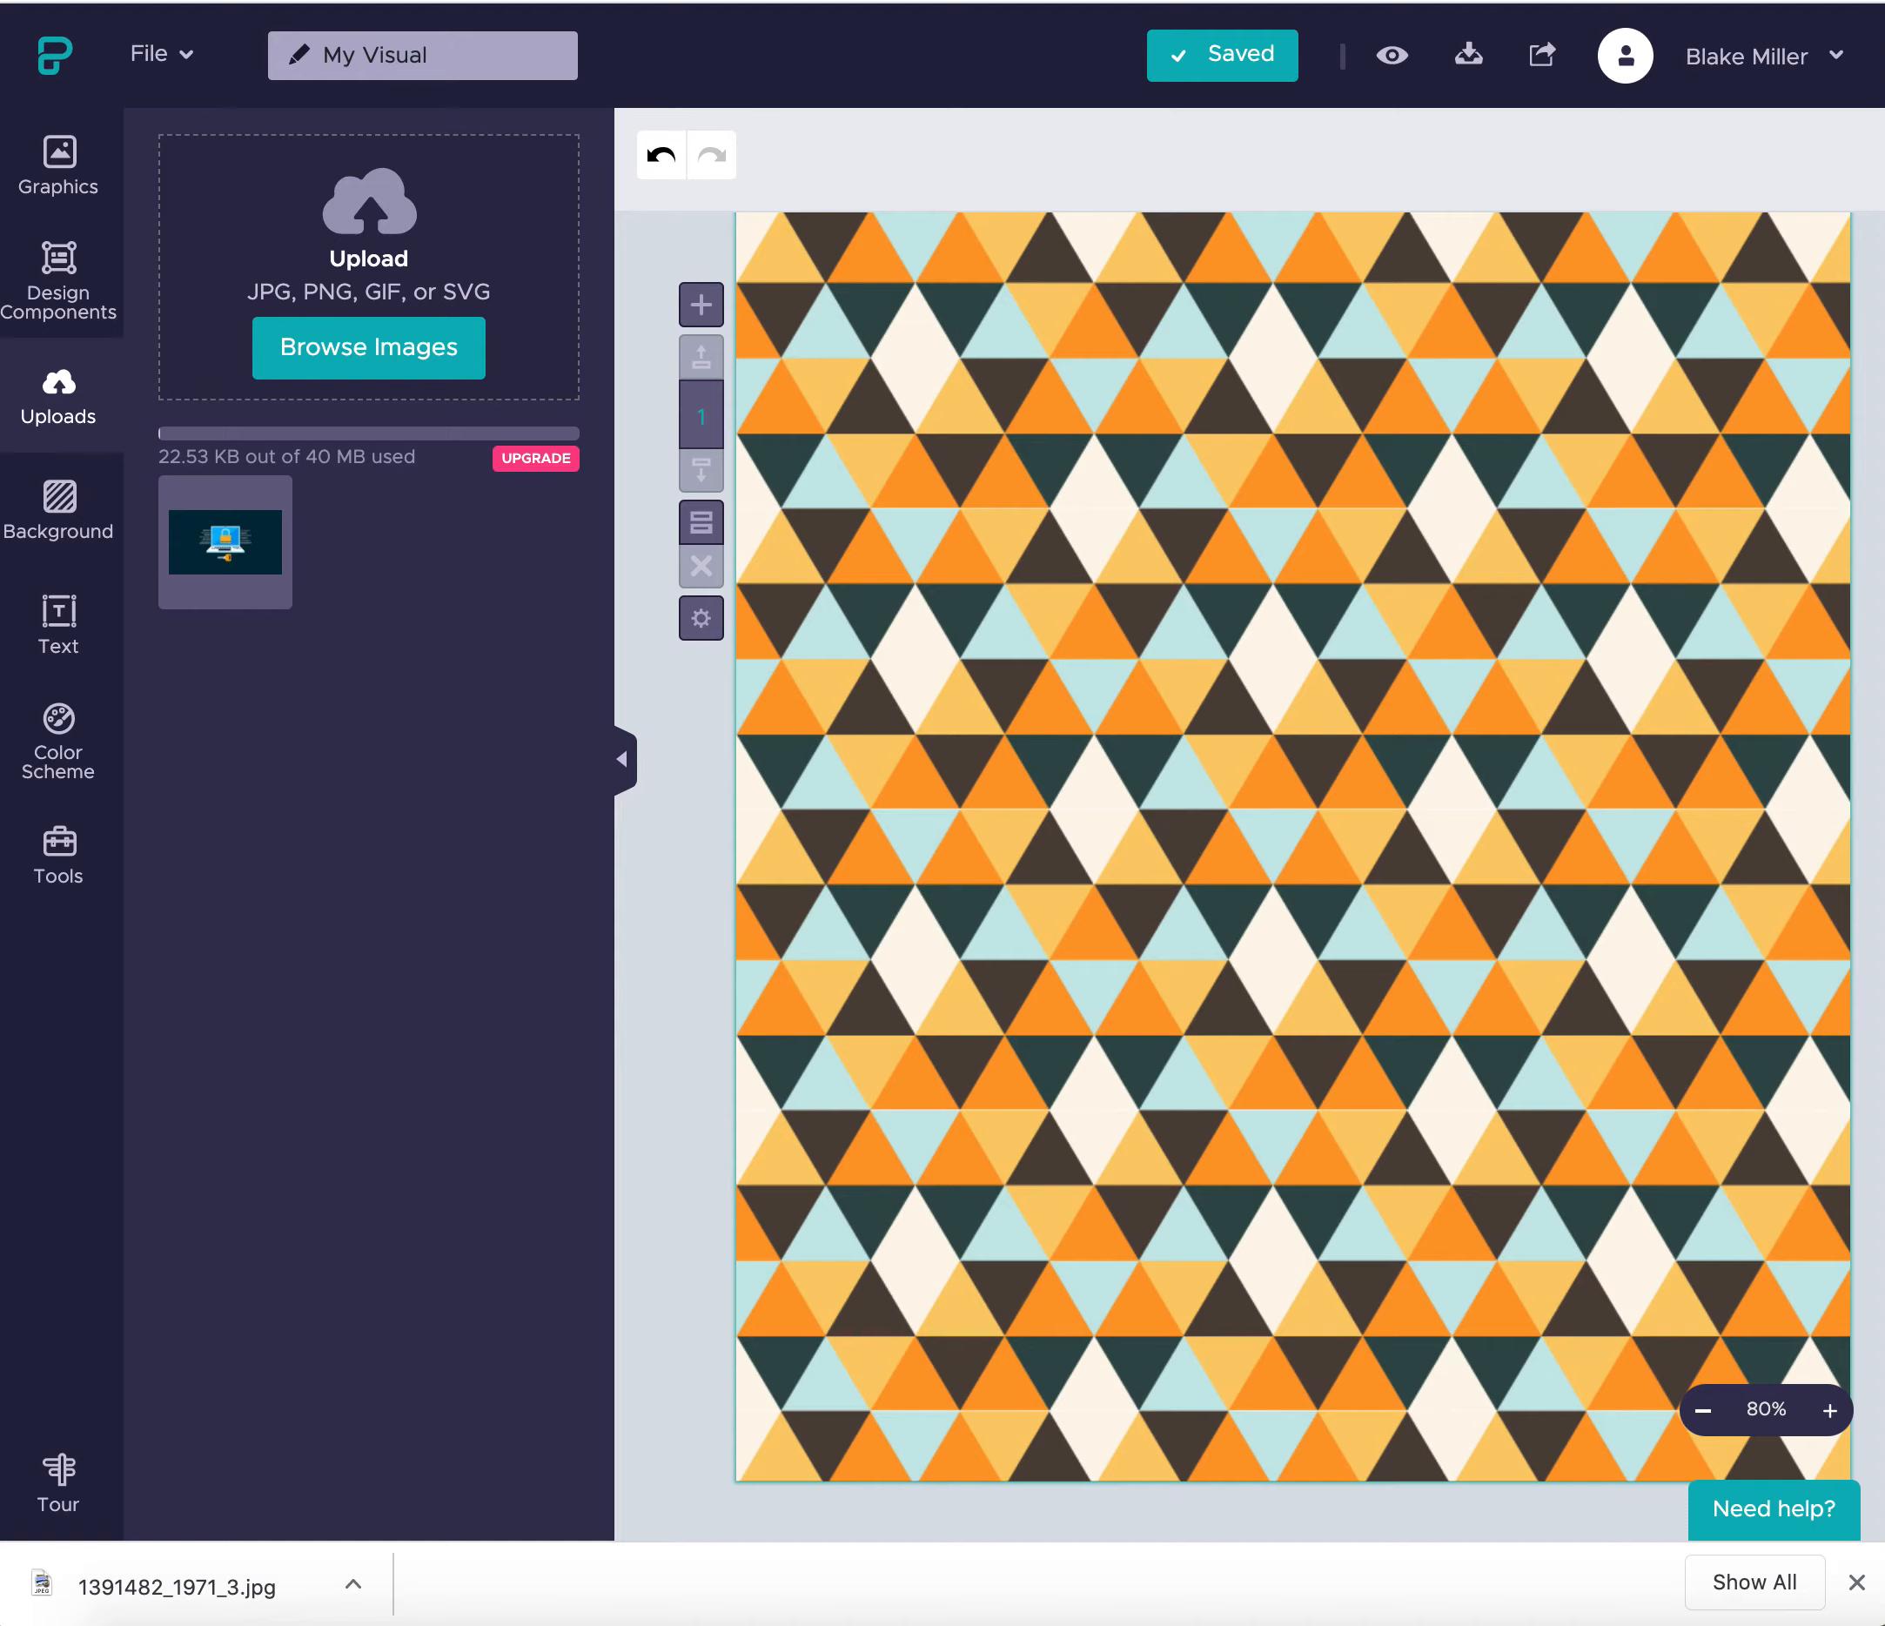
# - Insert the uploaded laptop-and-padlock image on the poster and shrink it to about 350 × 196
pyautogui.click(223, 551)
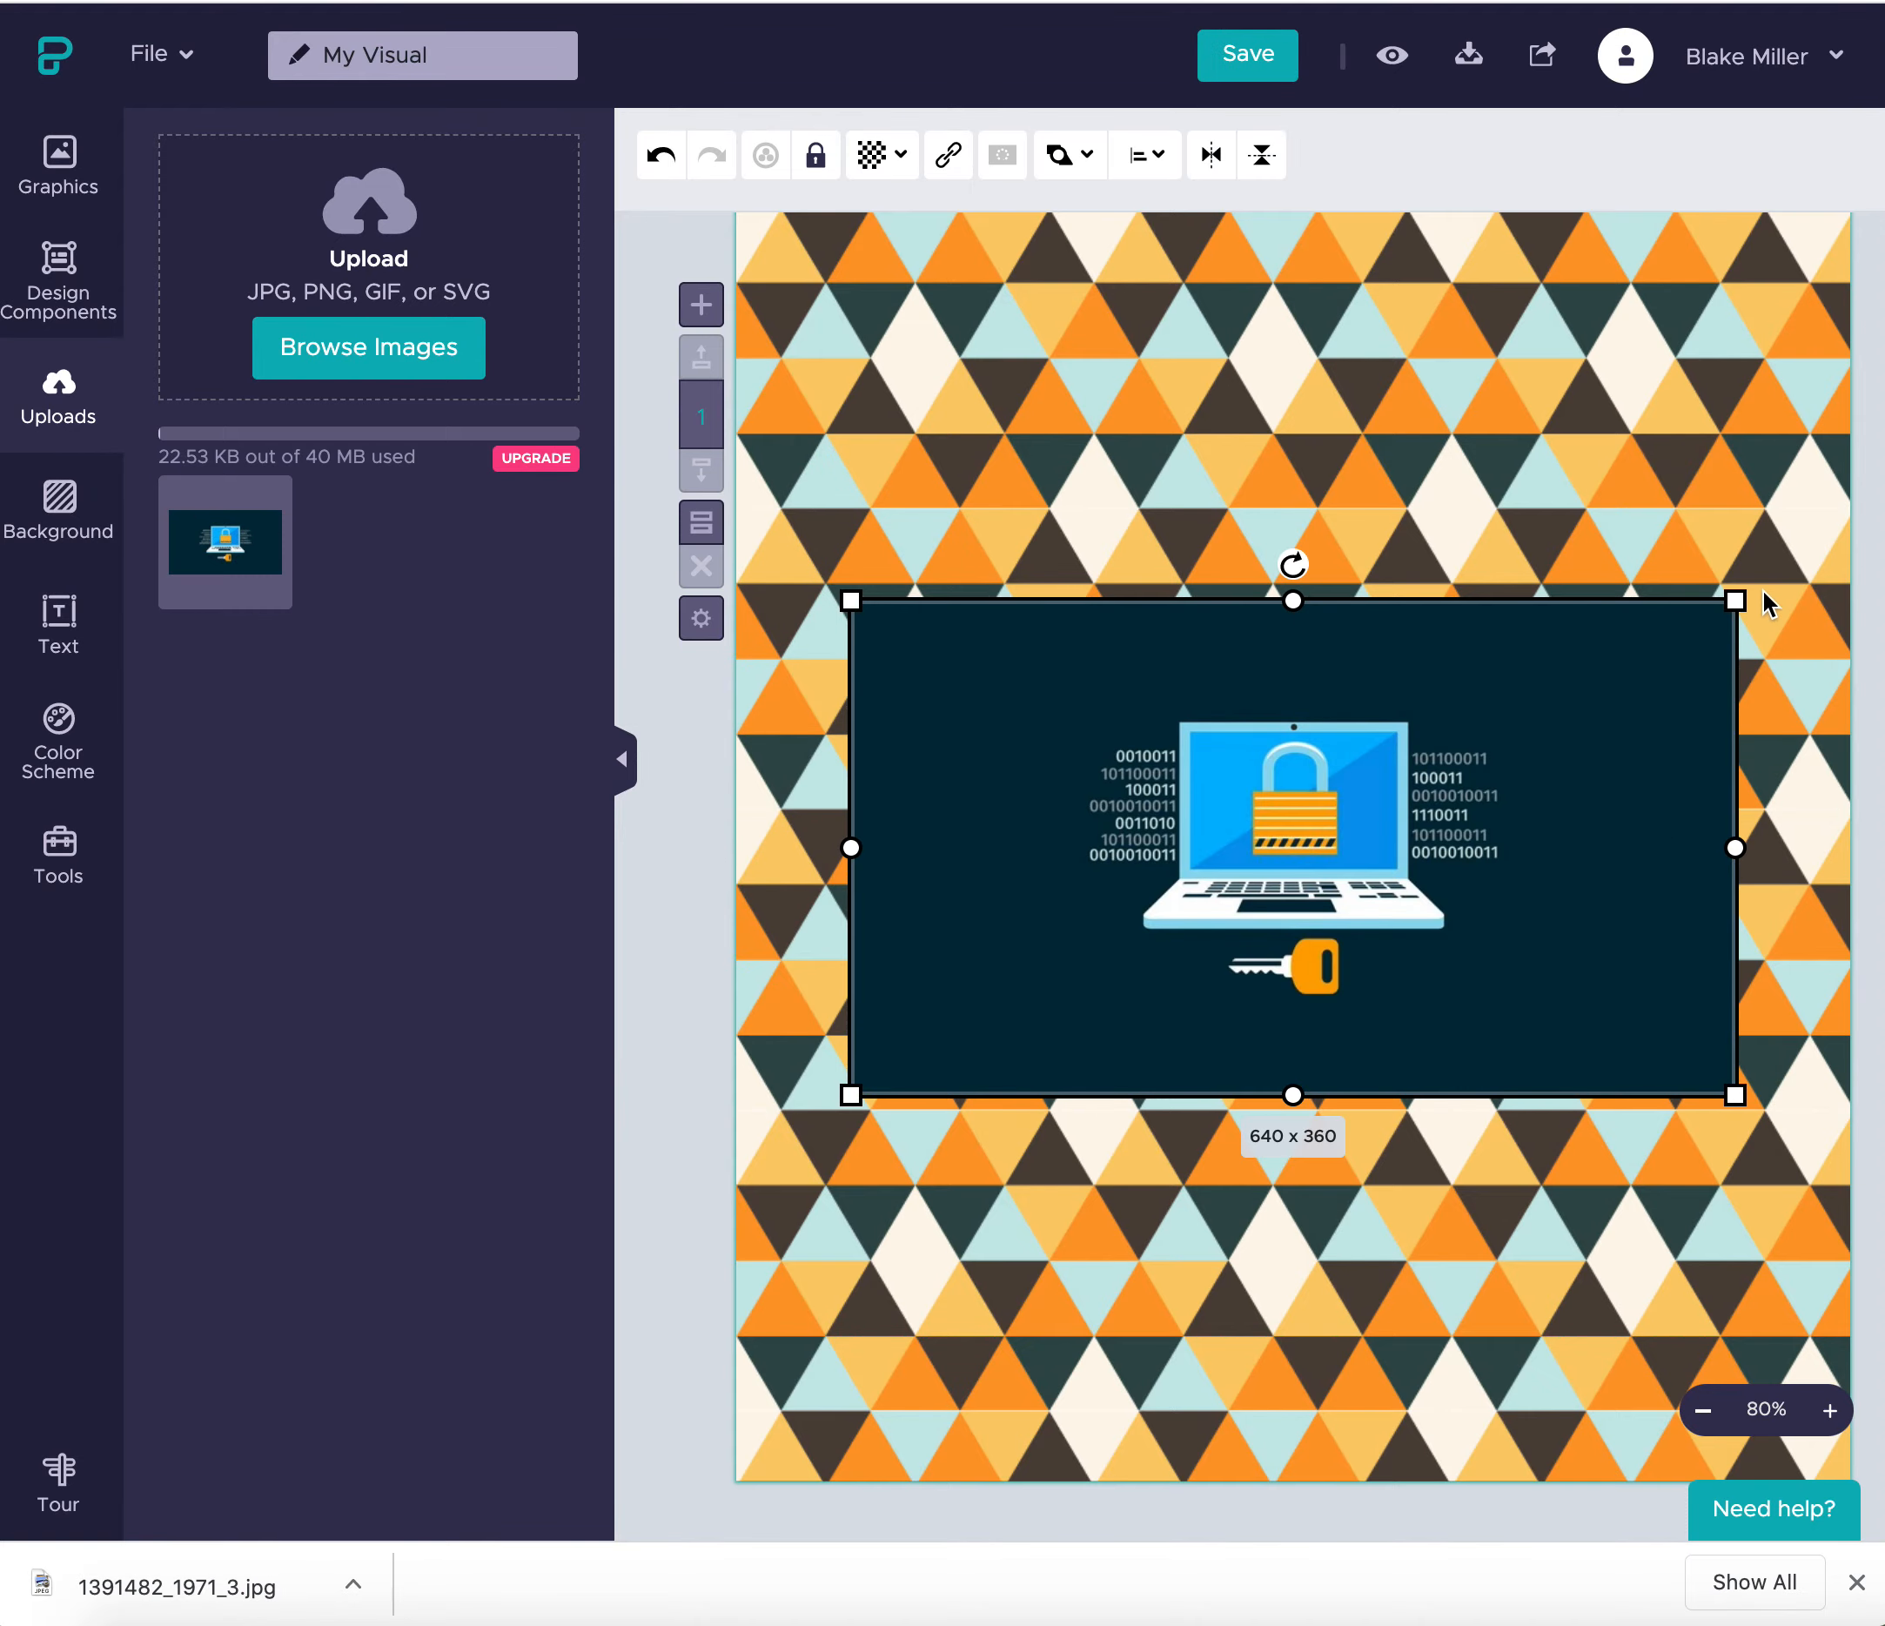
pyautogui.moveTo(1732, 597); pyautogui.dragTo(1354, 812)
pyautogui.scroll(3, 1354, 812)
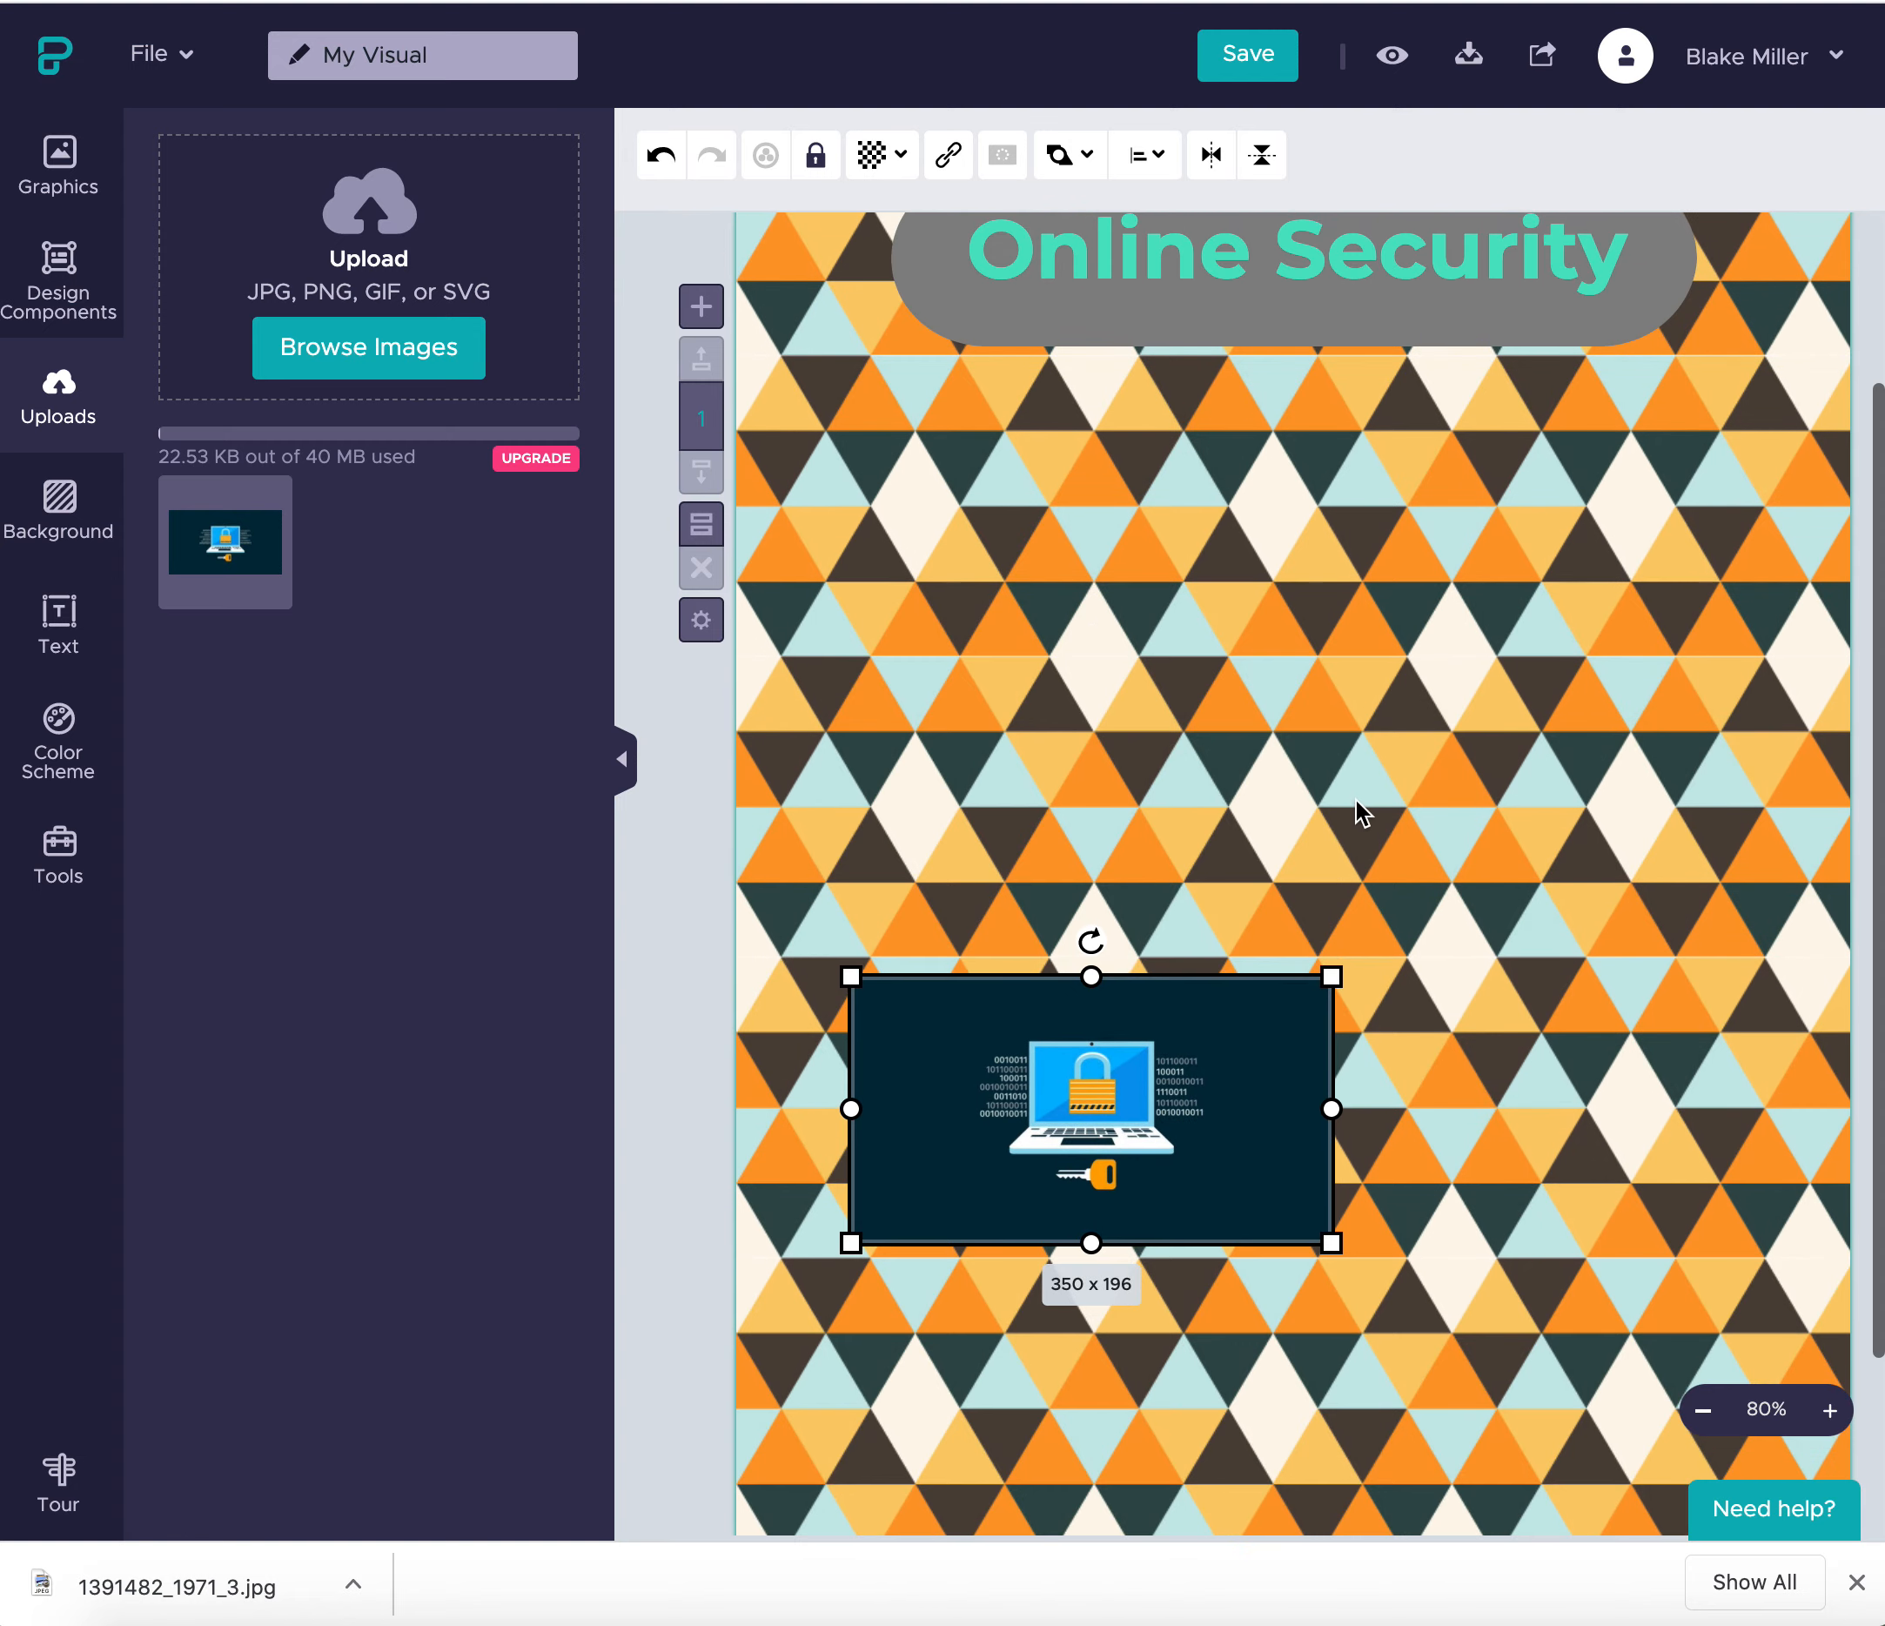
# - Move the laptop-and-padlock image to the middle of the poster below the title banner
pyautogui.moveTo(1268, 988); pyautogui.dragTo(1372, 501)
pyautogui.click(1548, 894)
pyautogui.click(1333, 608)
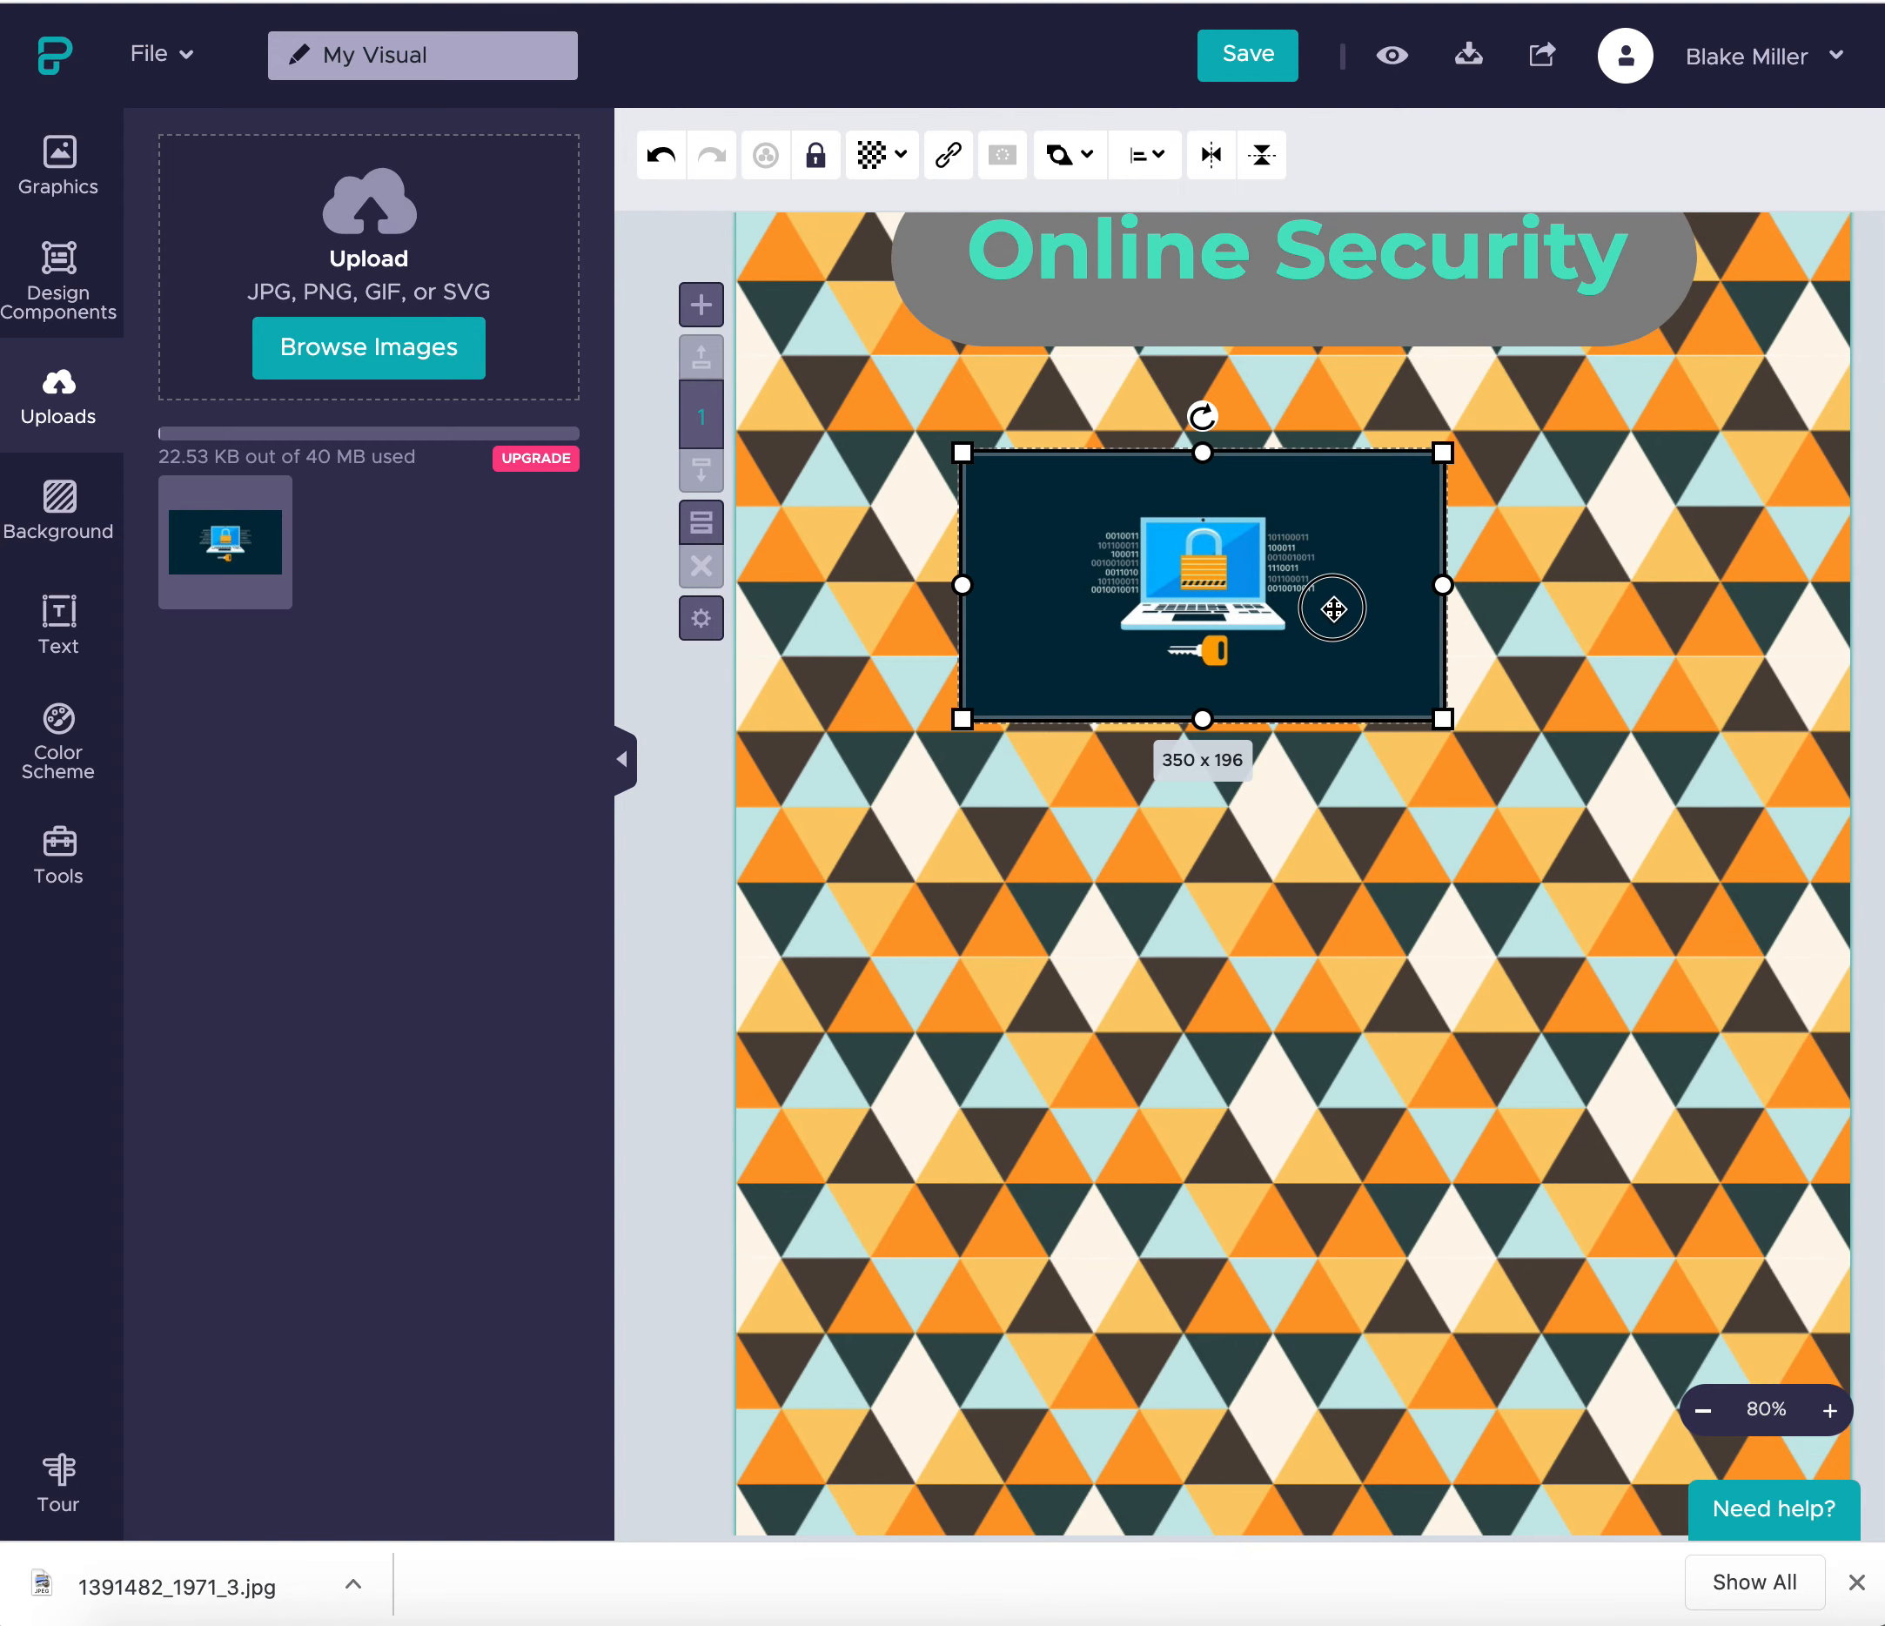
pyautogui.moveTo(1352, 607); pyautogui.dragTo(1317, 855)
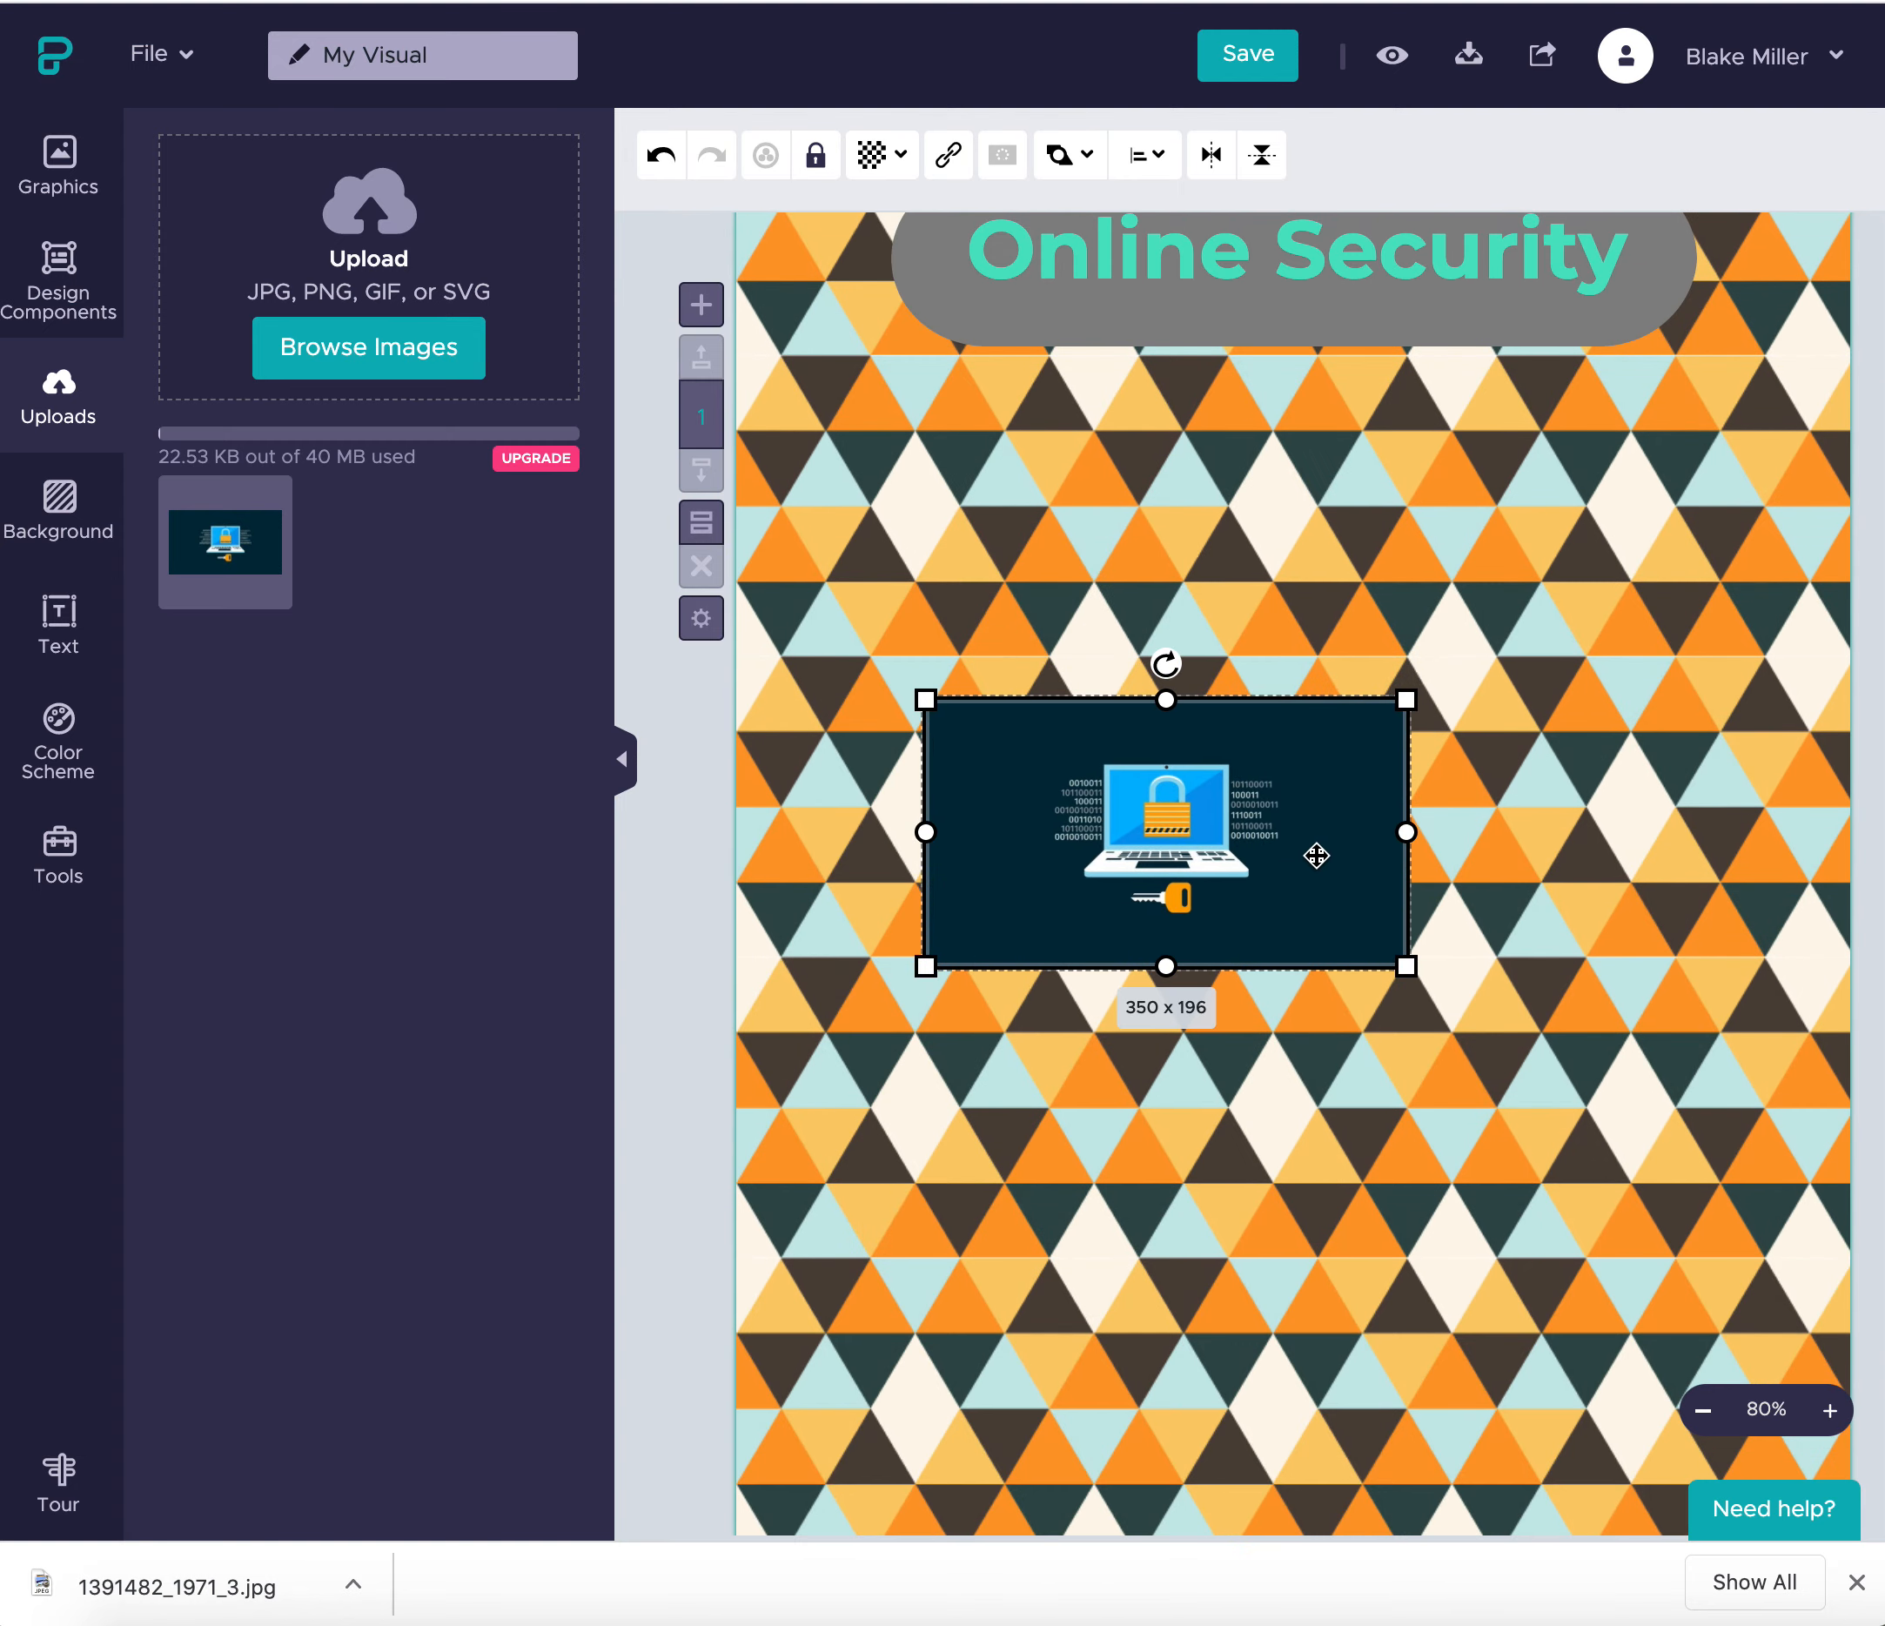
pyautogui.moveTo(1319, 854); pyautogui.dragTo(1297, 686)
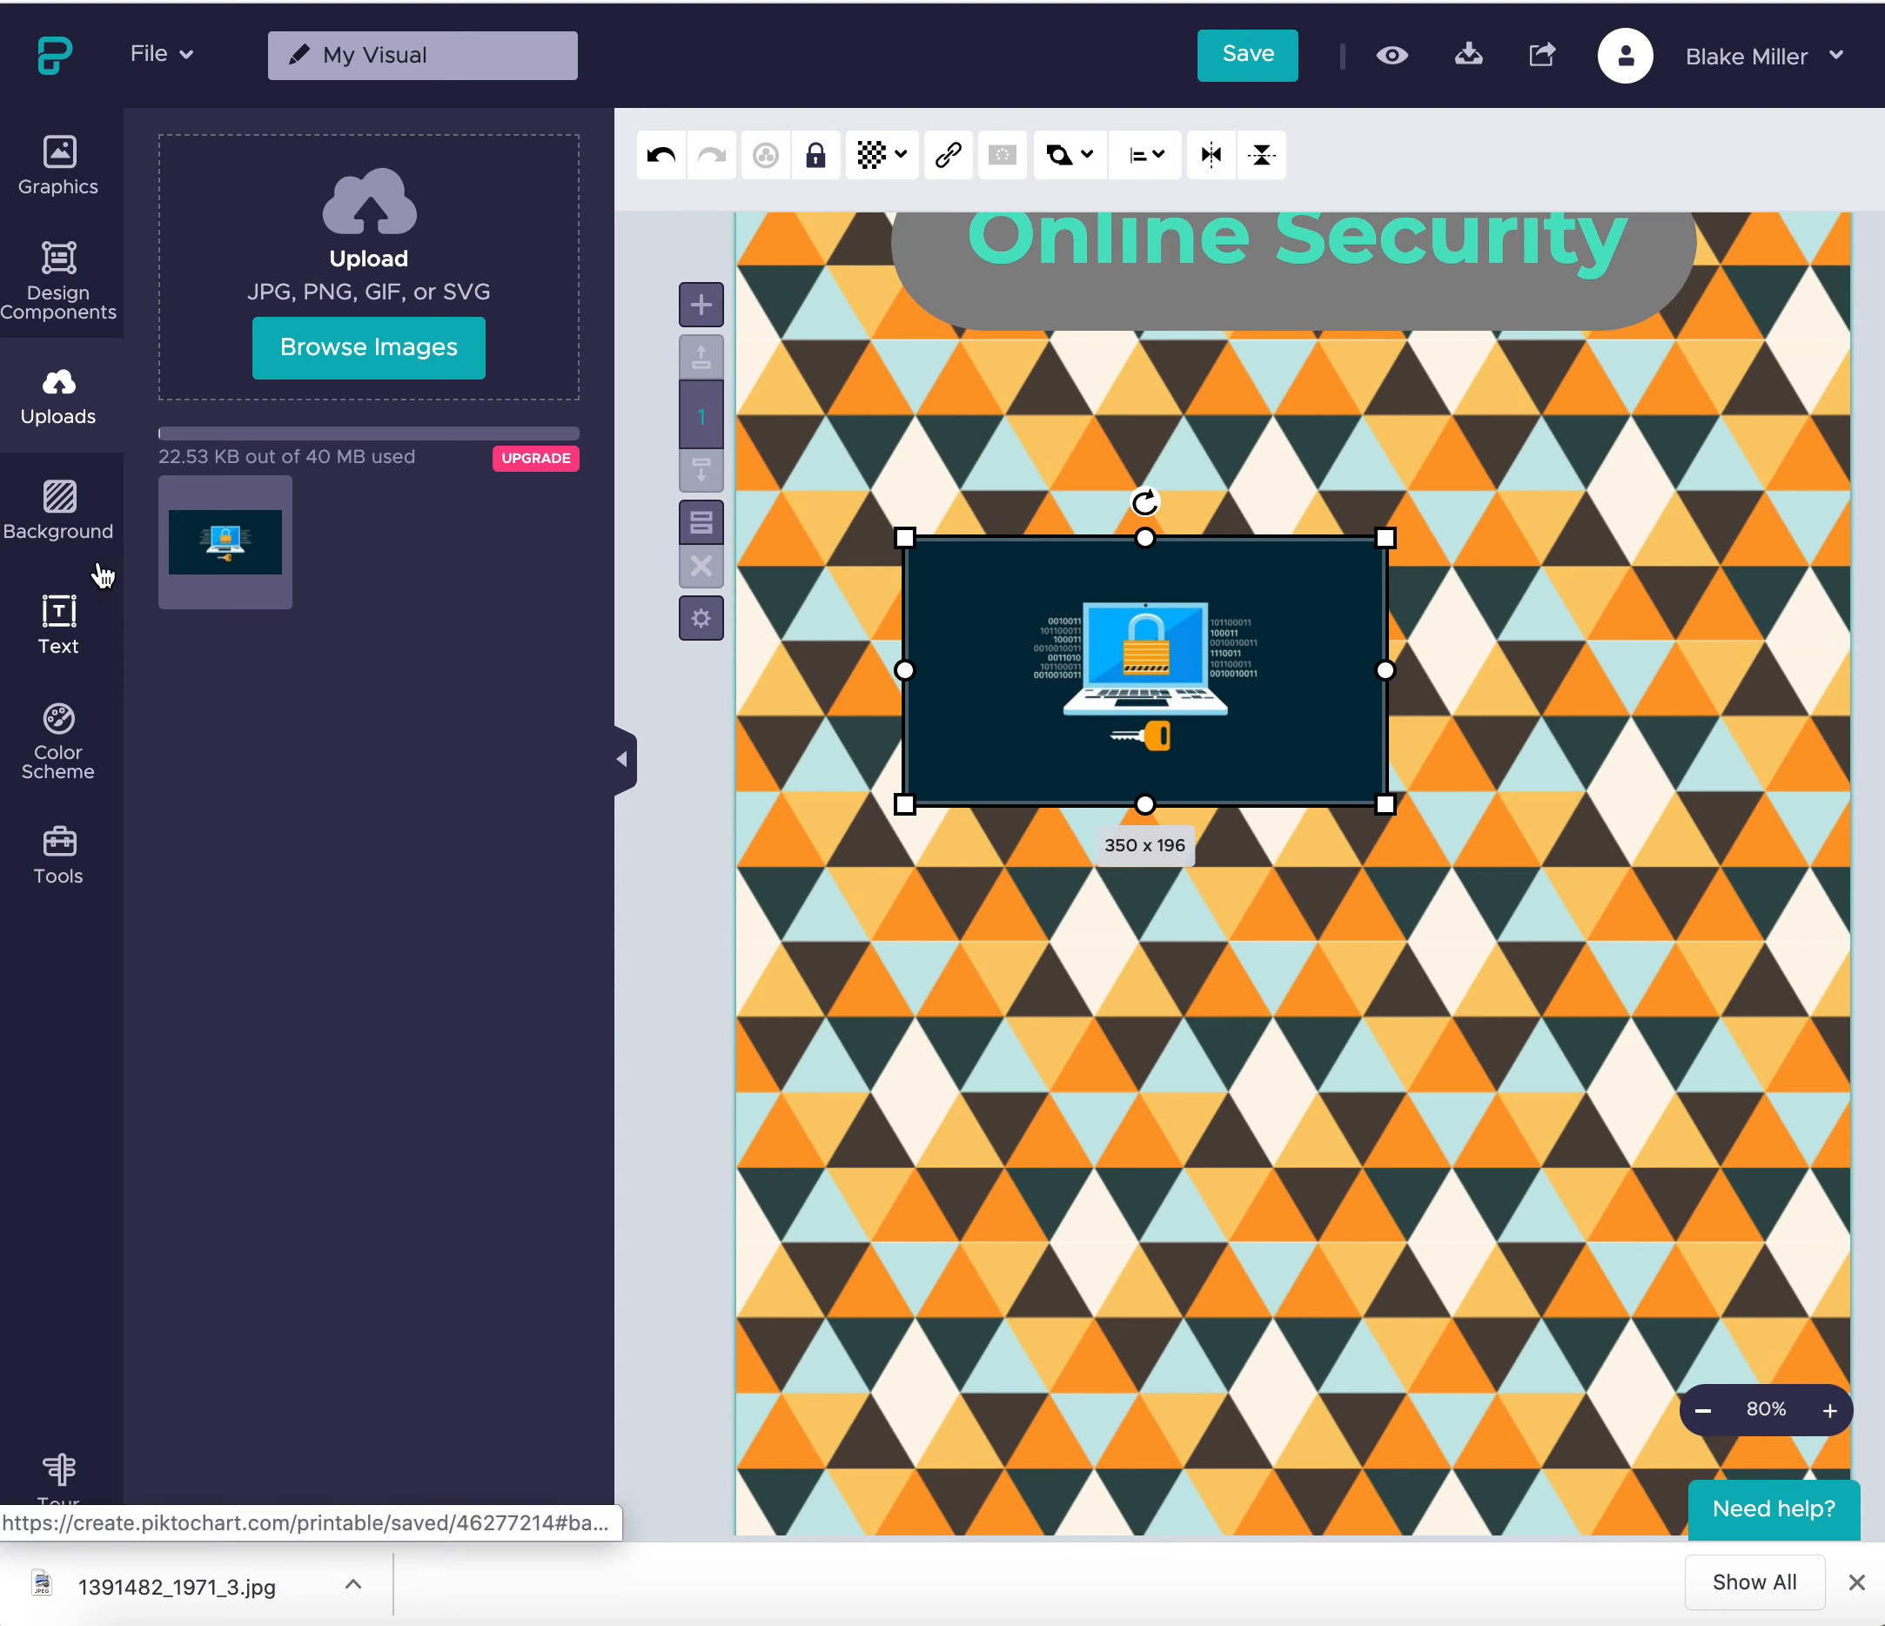
pyautogui.click(76, 184)
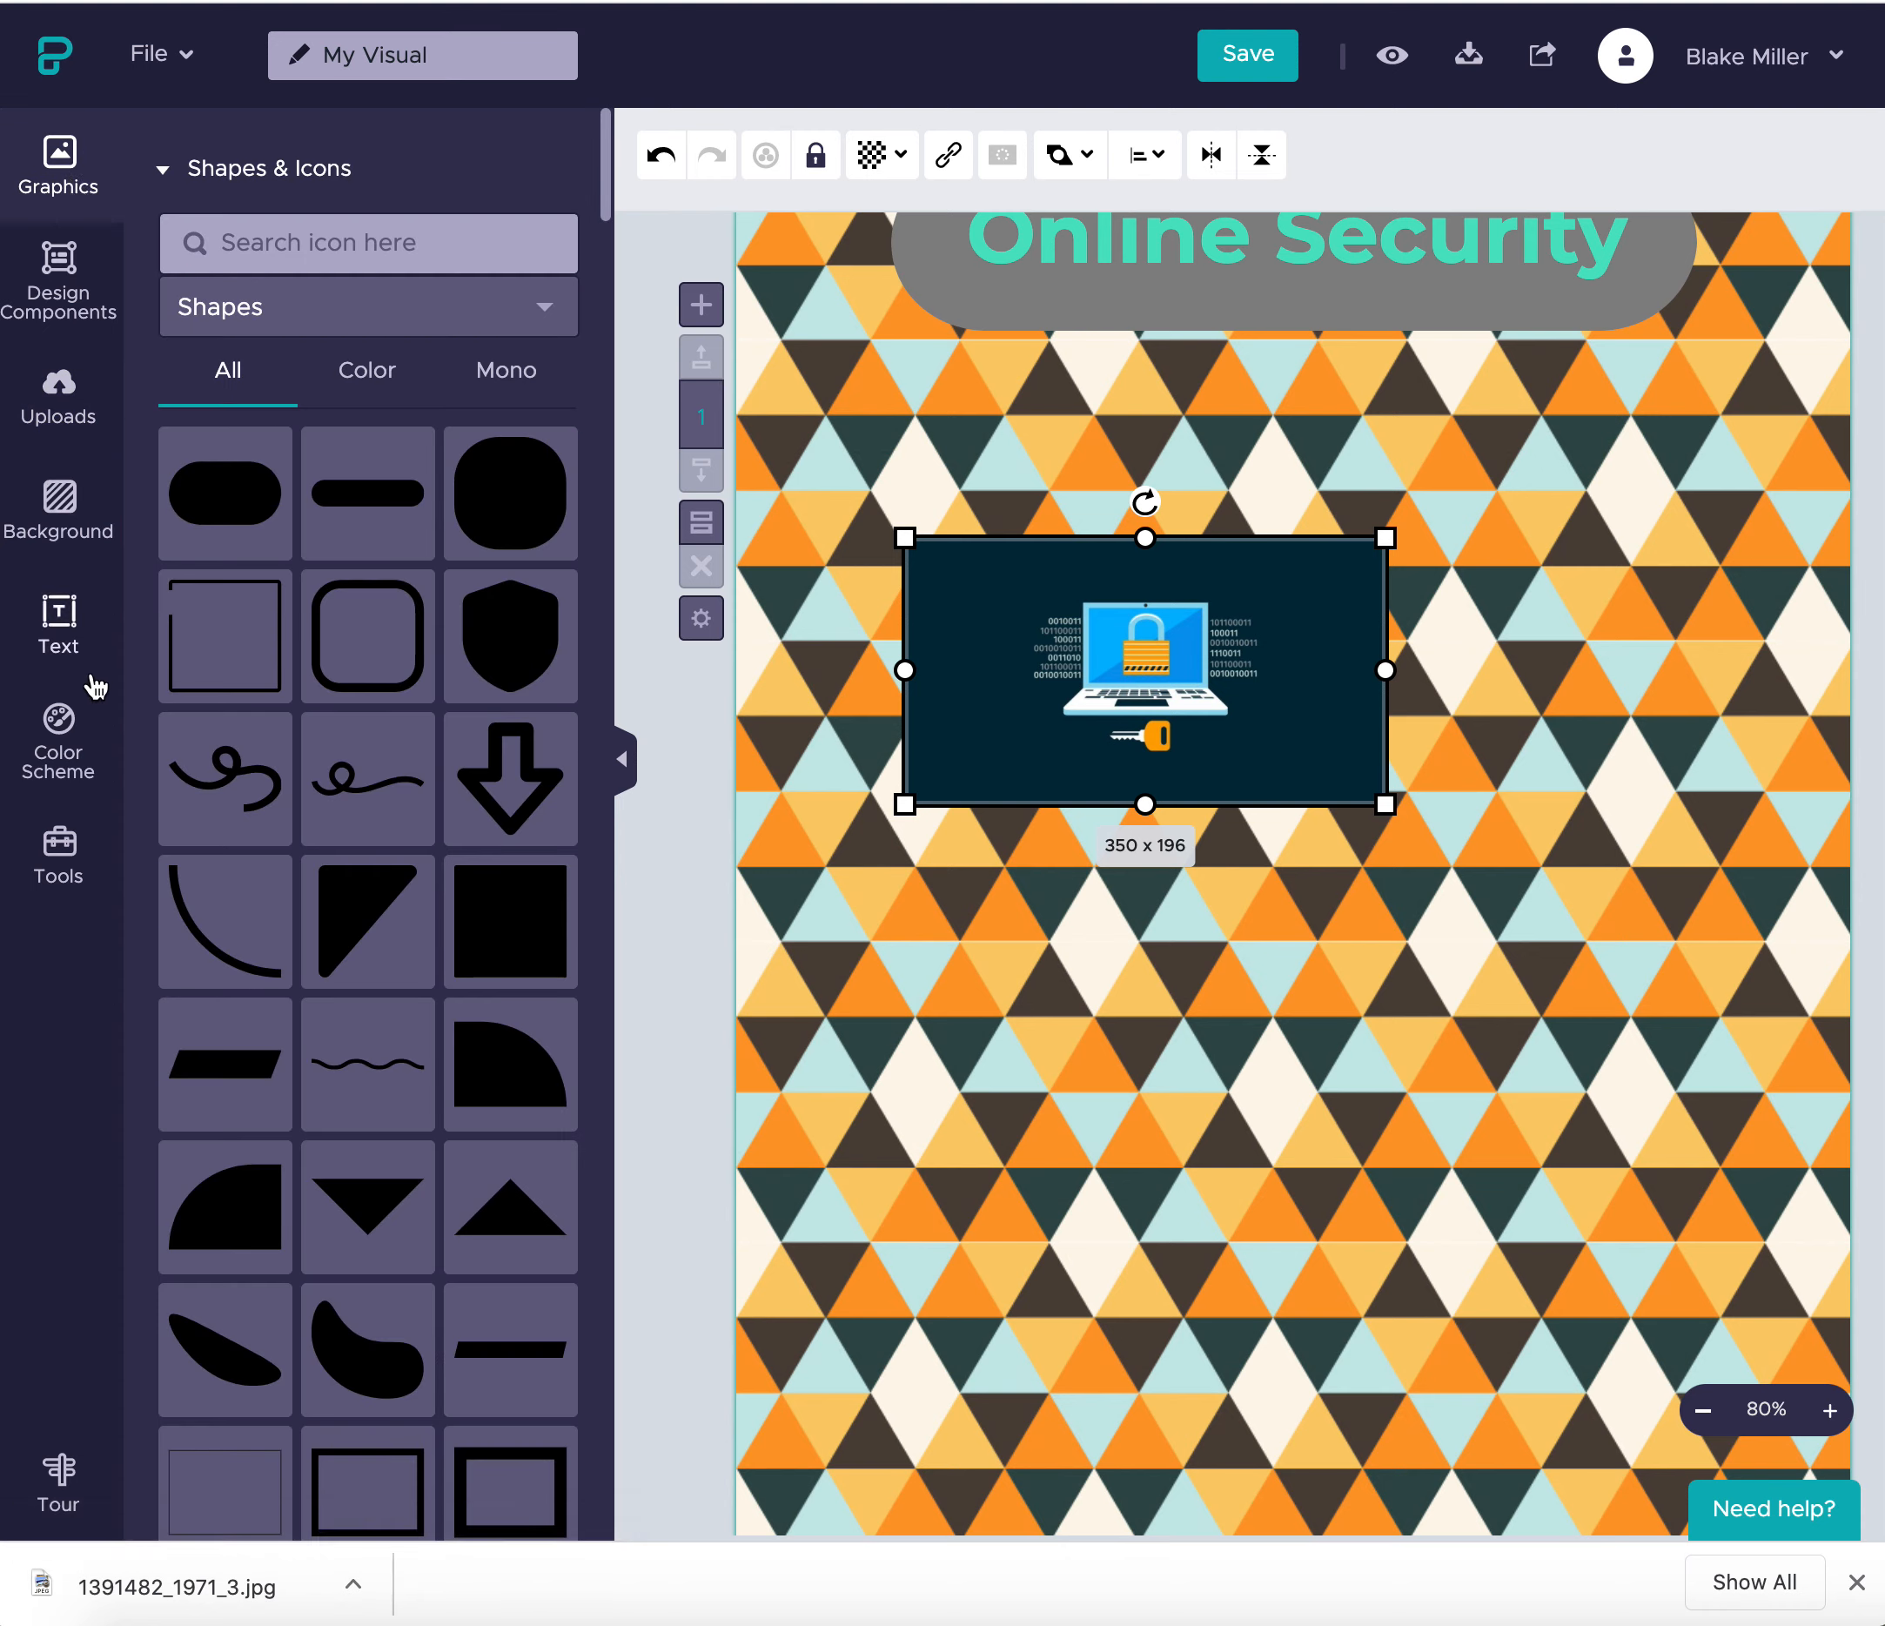
pyautogui.click(59, 637)
pyautogui.click(63, 826)
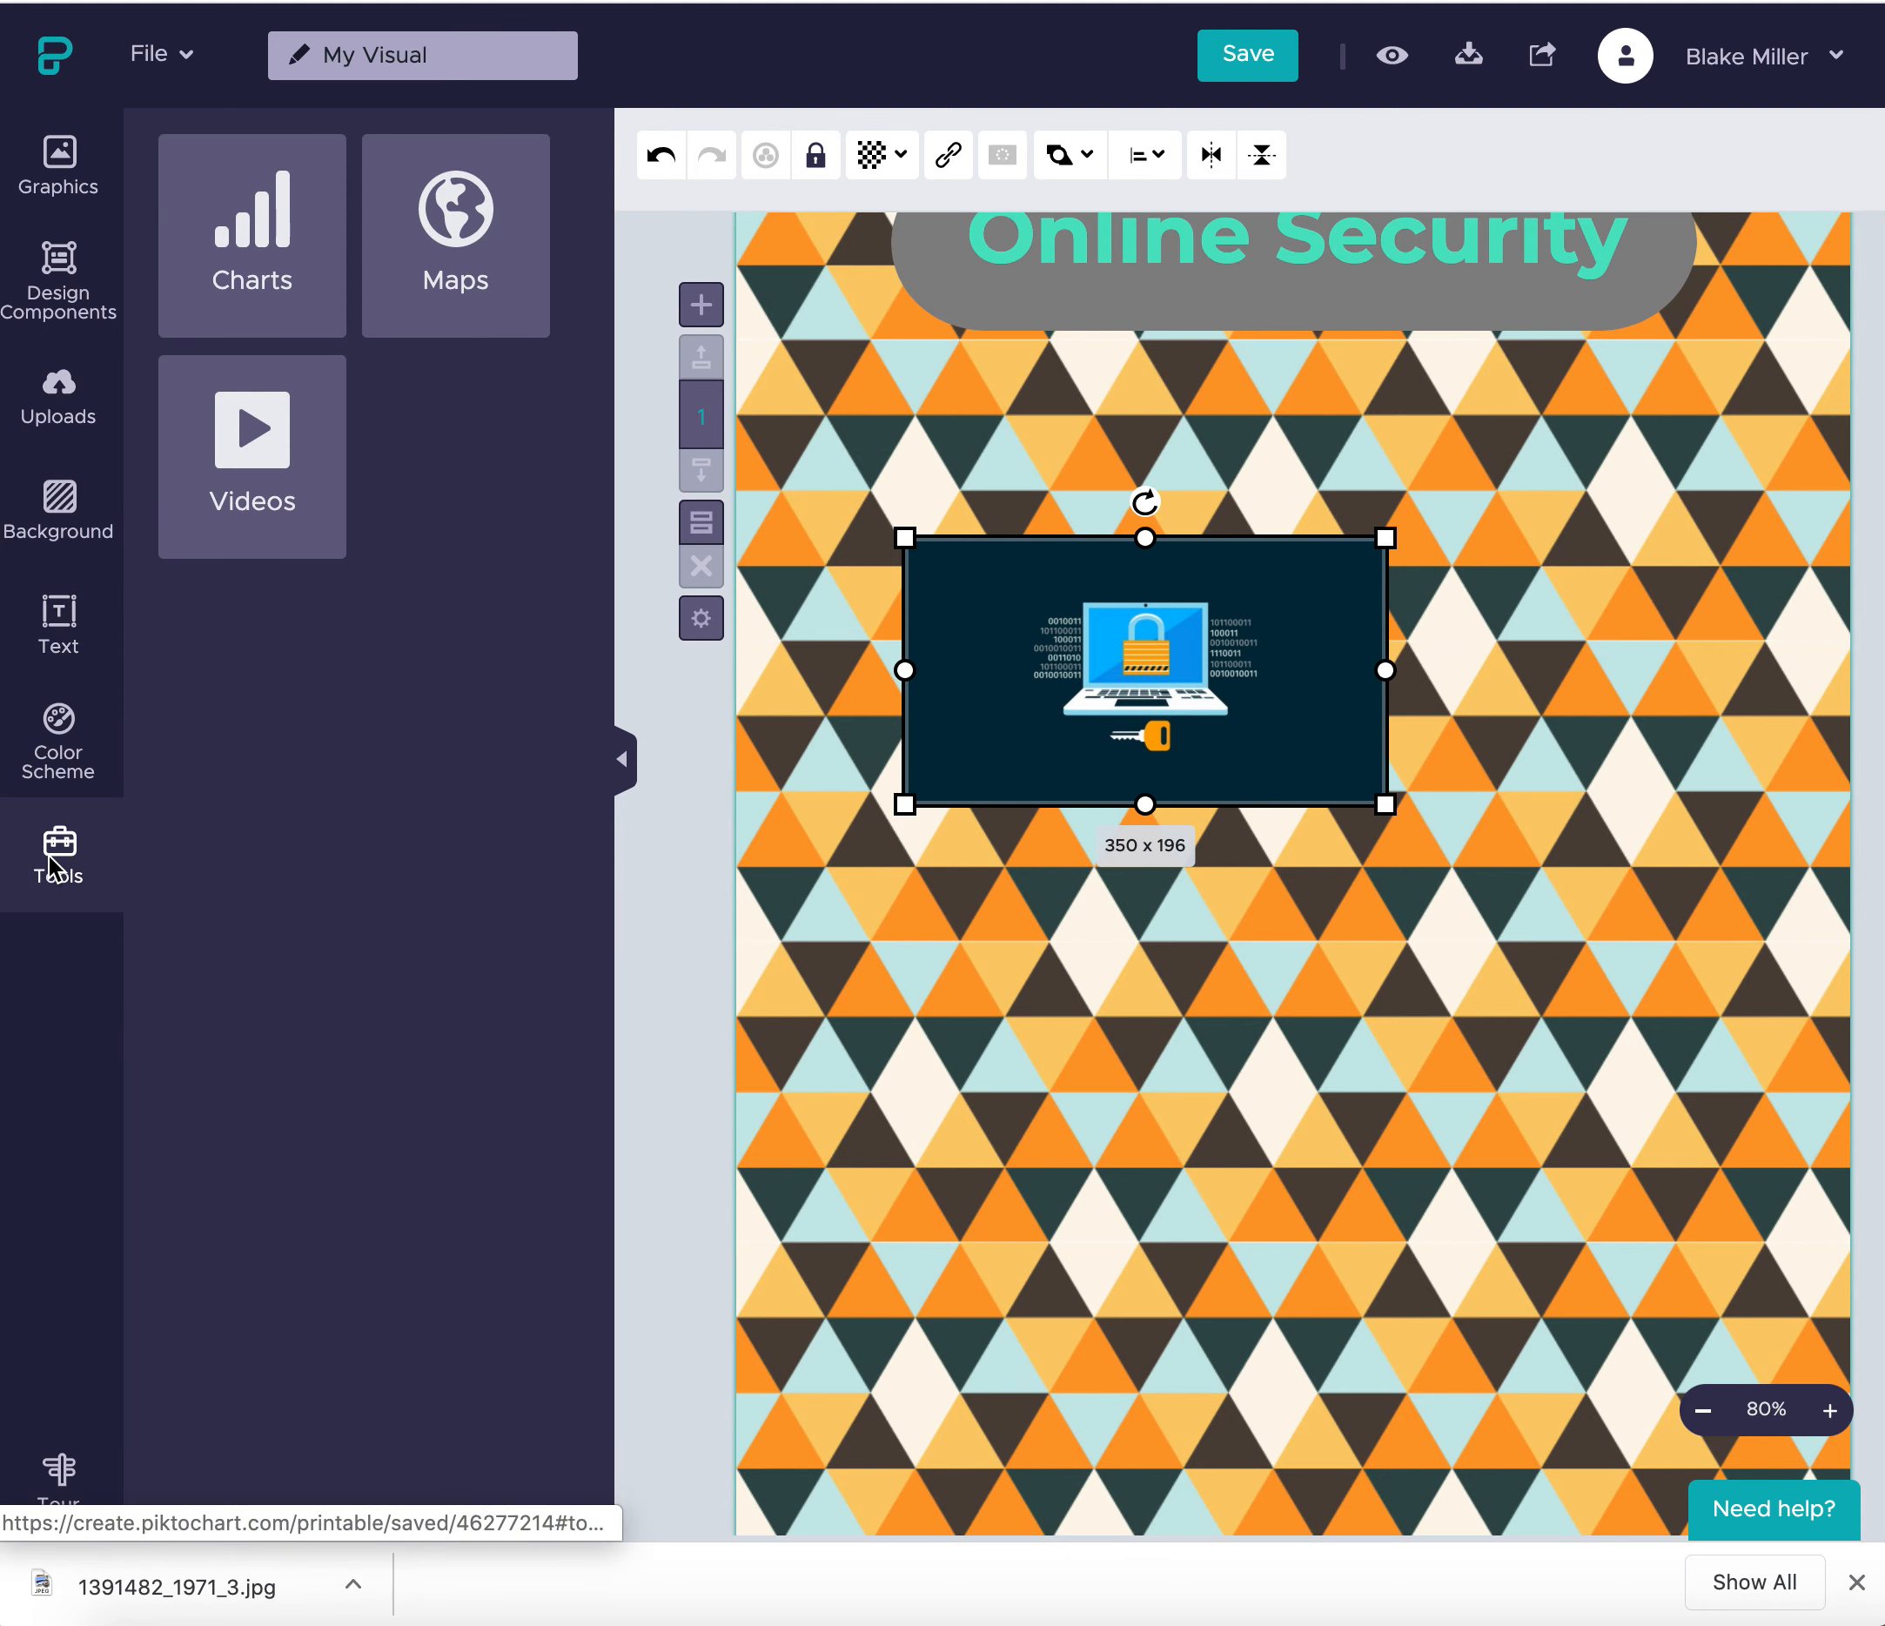
pyautogui.click(56, 772)
pyautogui.click(59, 623)
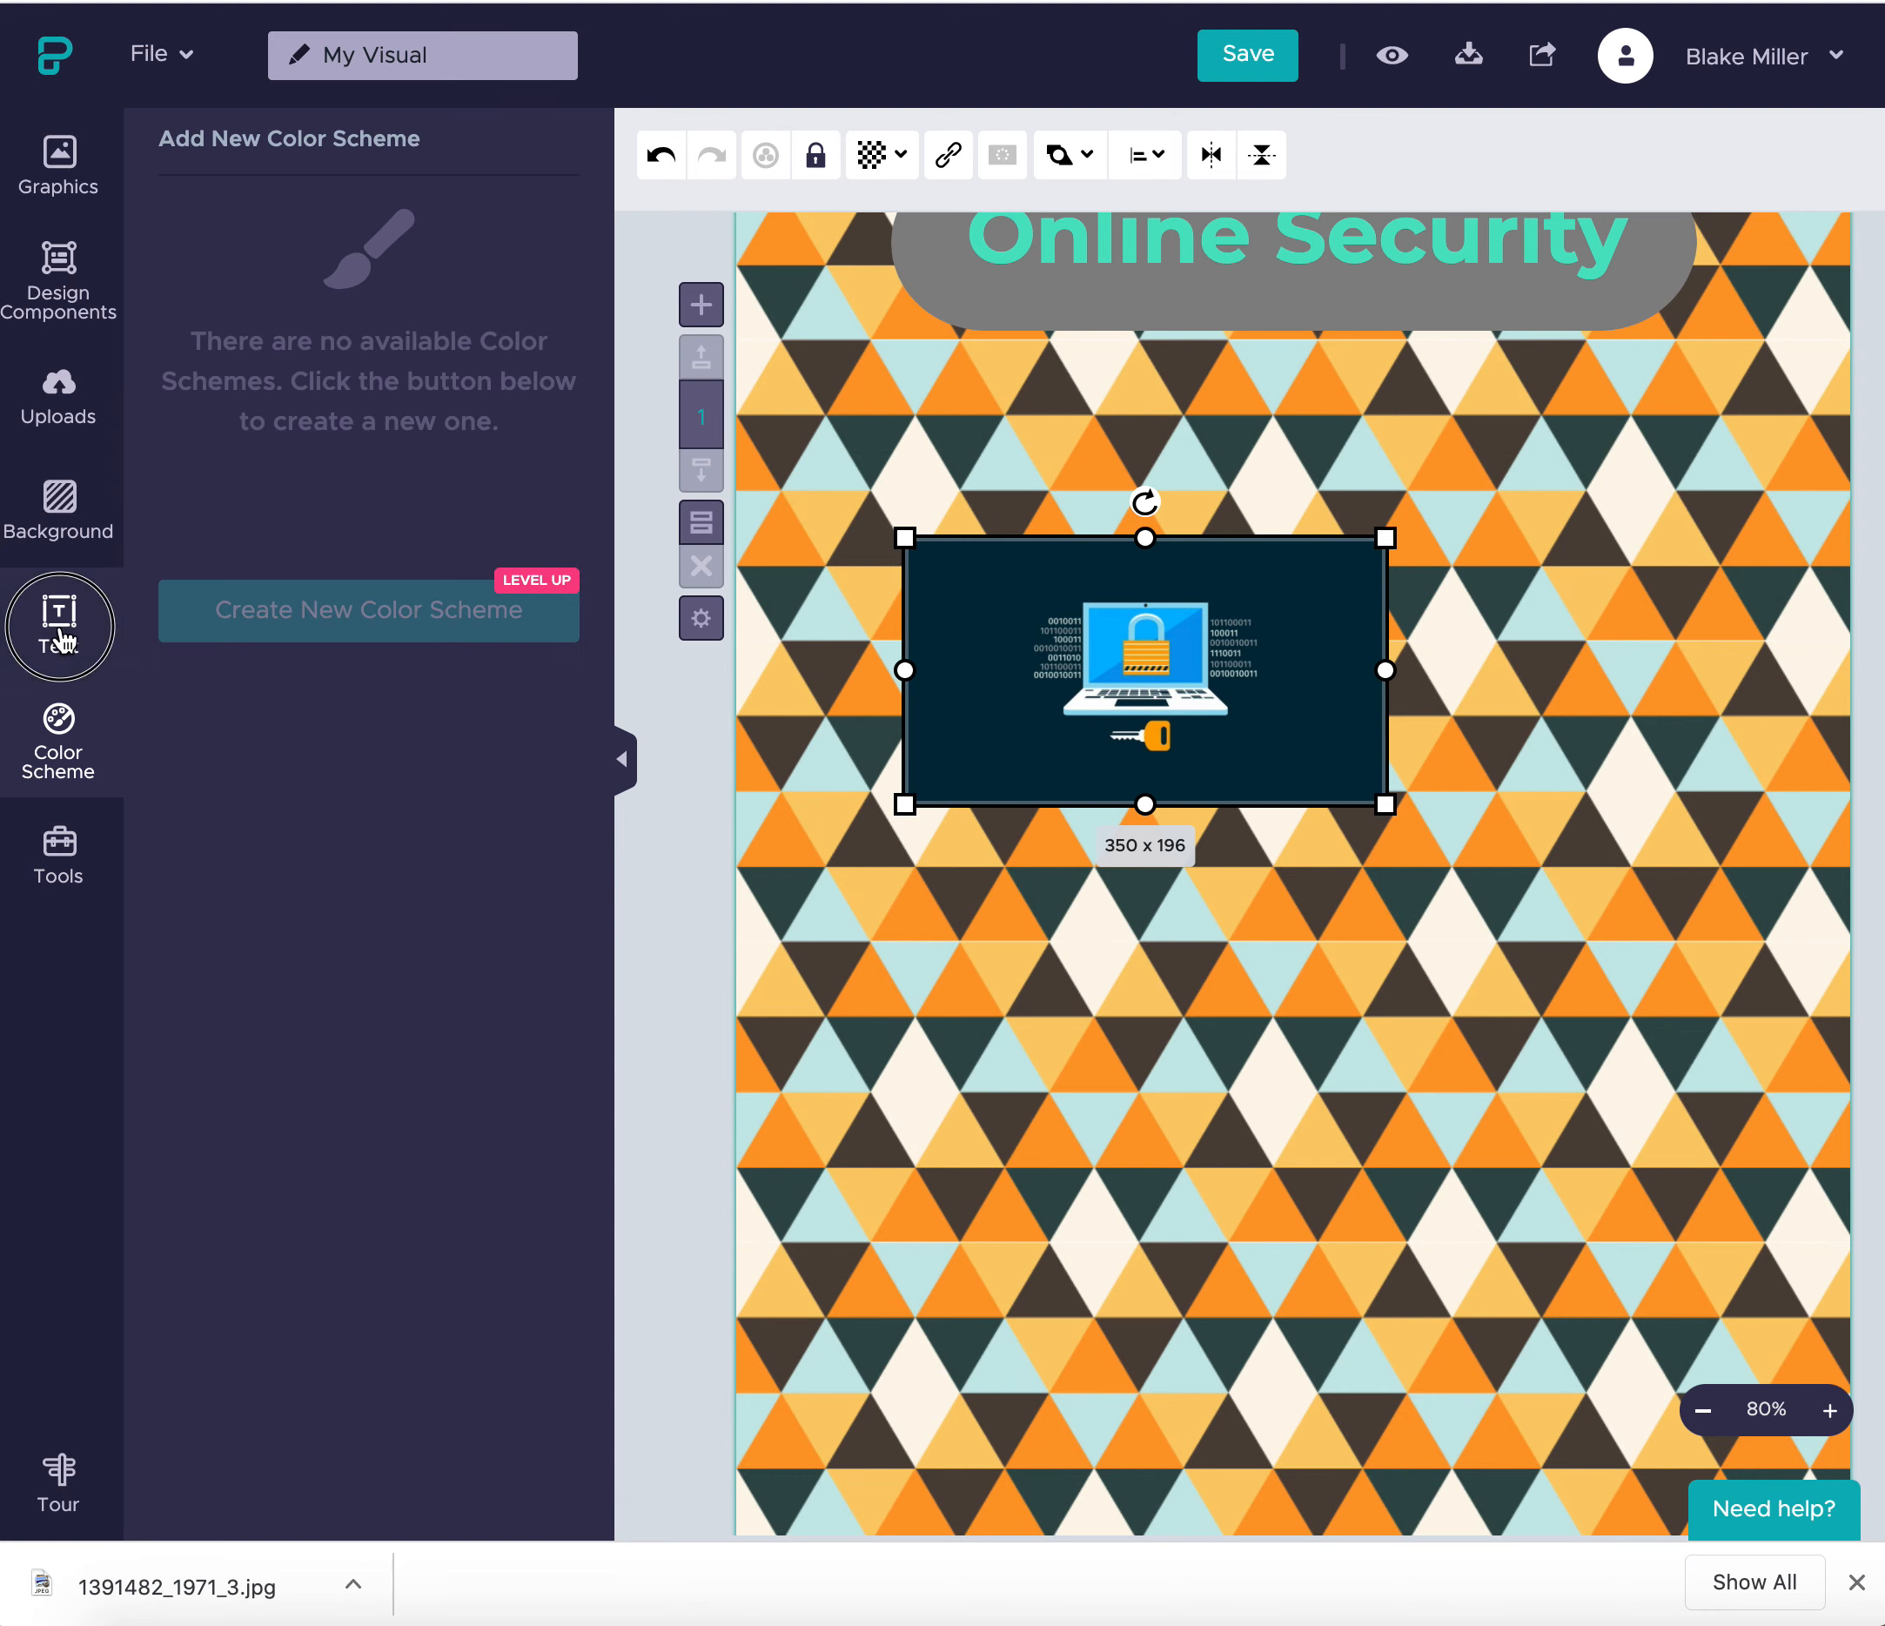
# - Browse the icon categories and show only the color icons of the Politics category
pyautogui.click(59, 157)
pyautogui.click(466, 314)
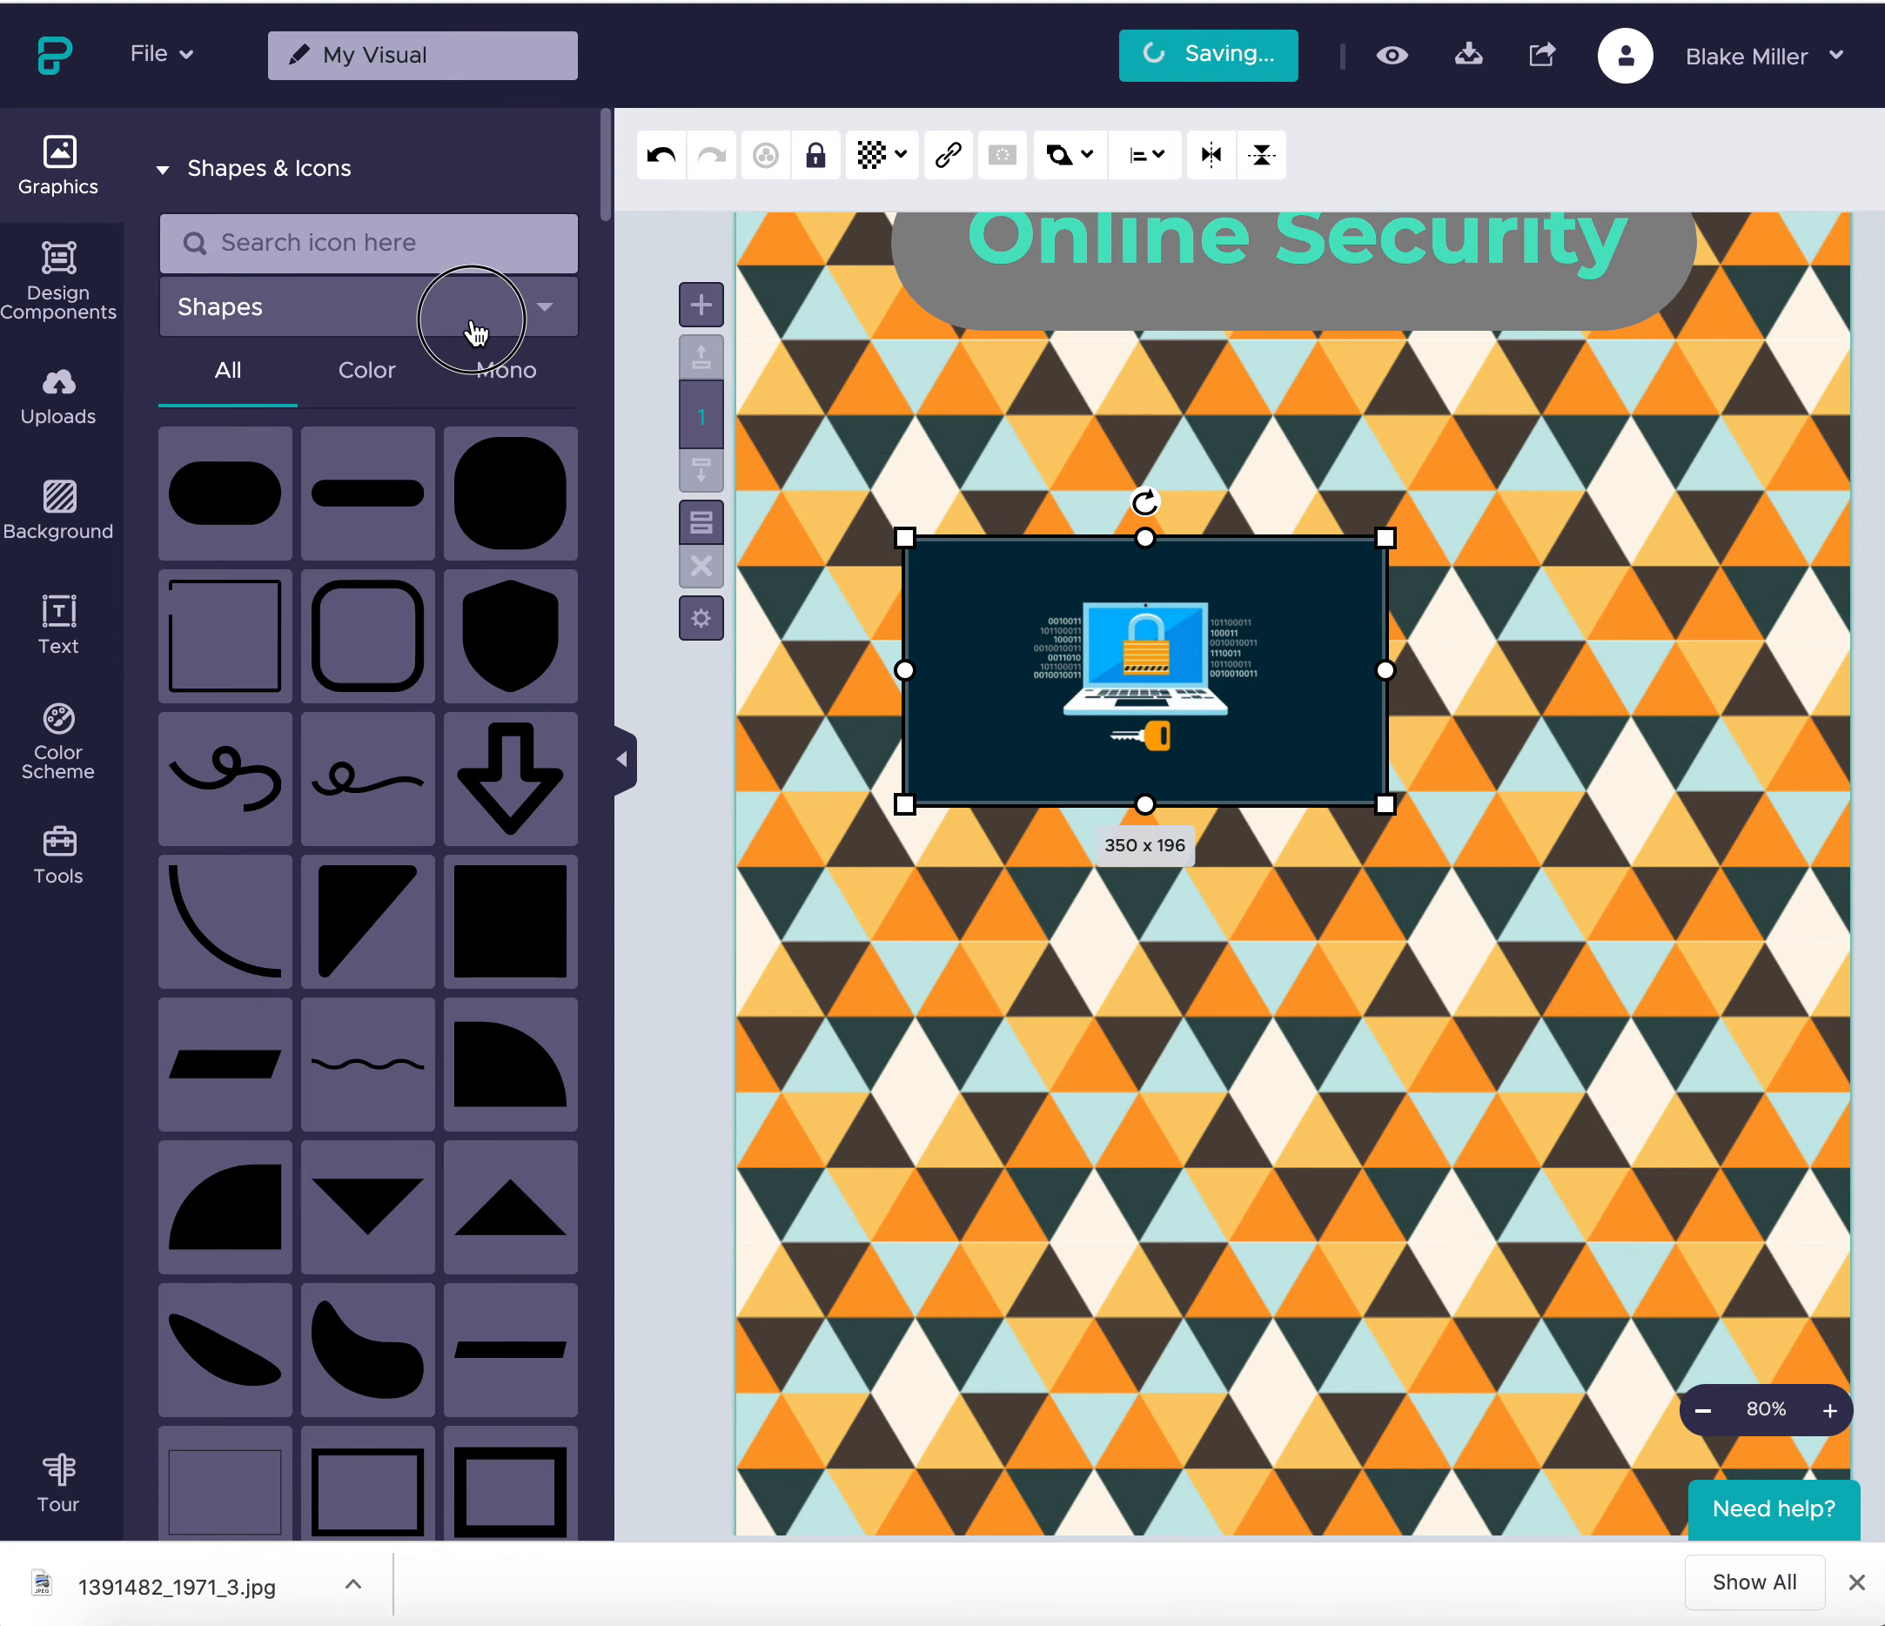
pyautogui.scroll(-3, 442, 550)
pyautogui.scroll(10, 442, 551)
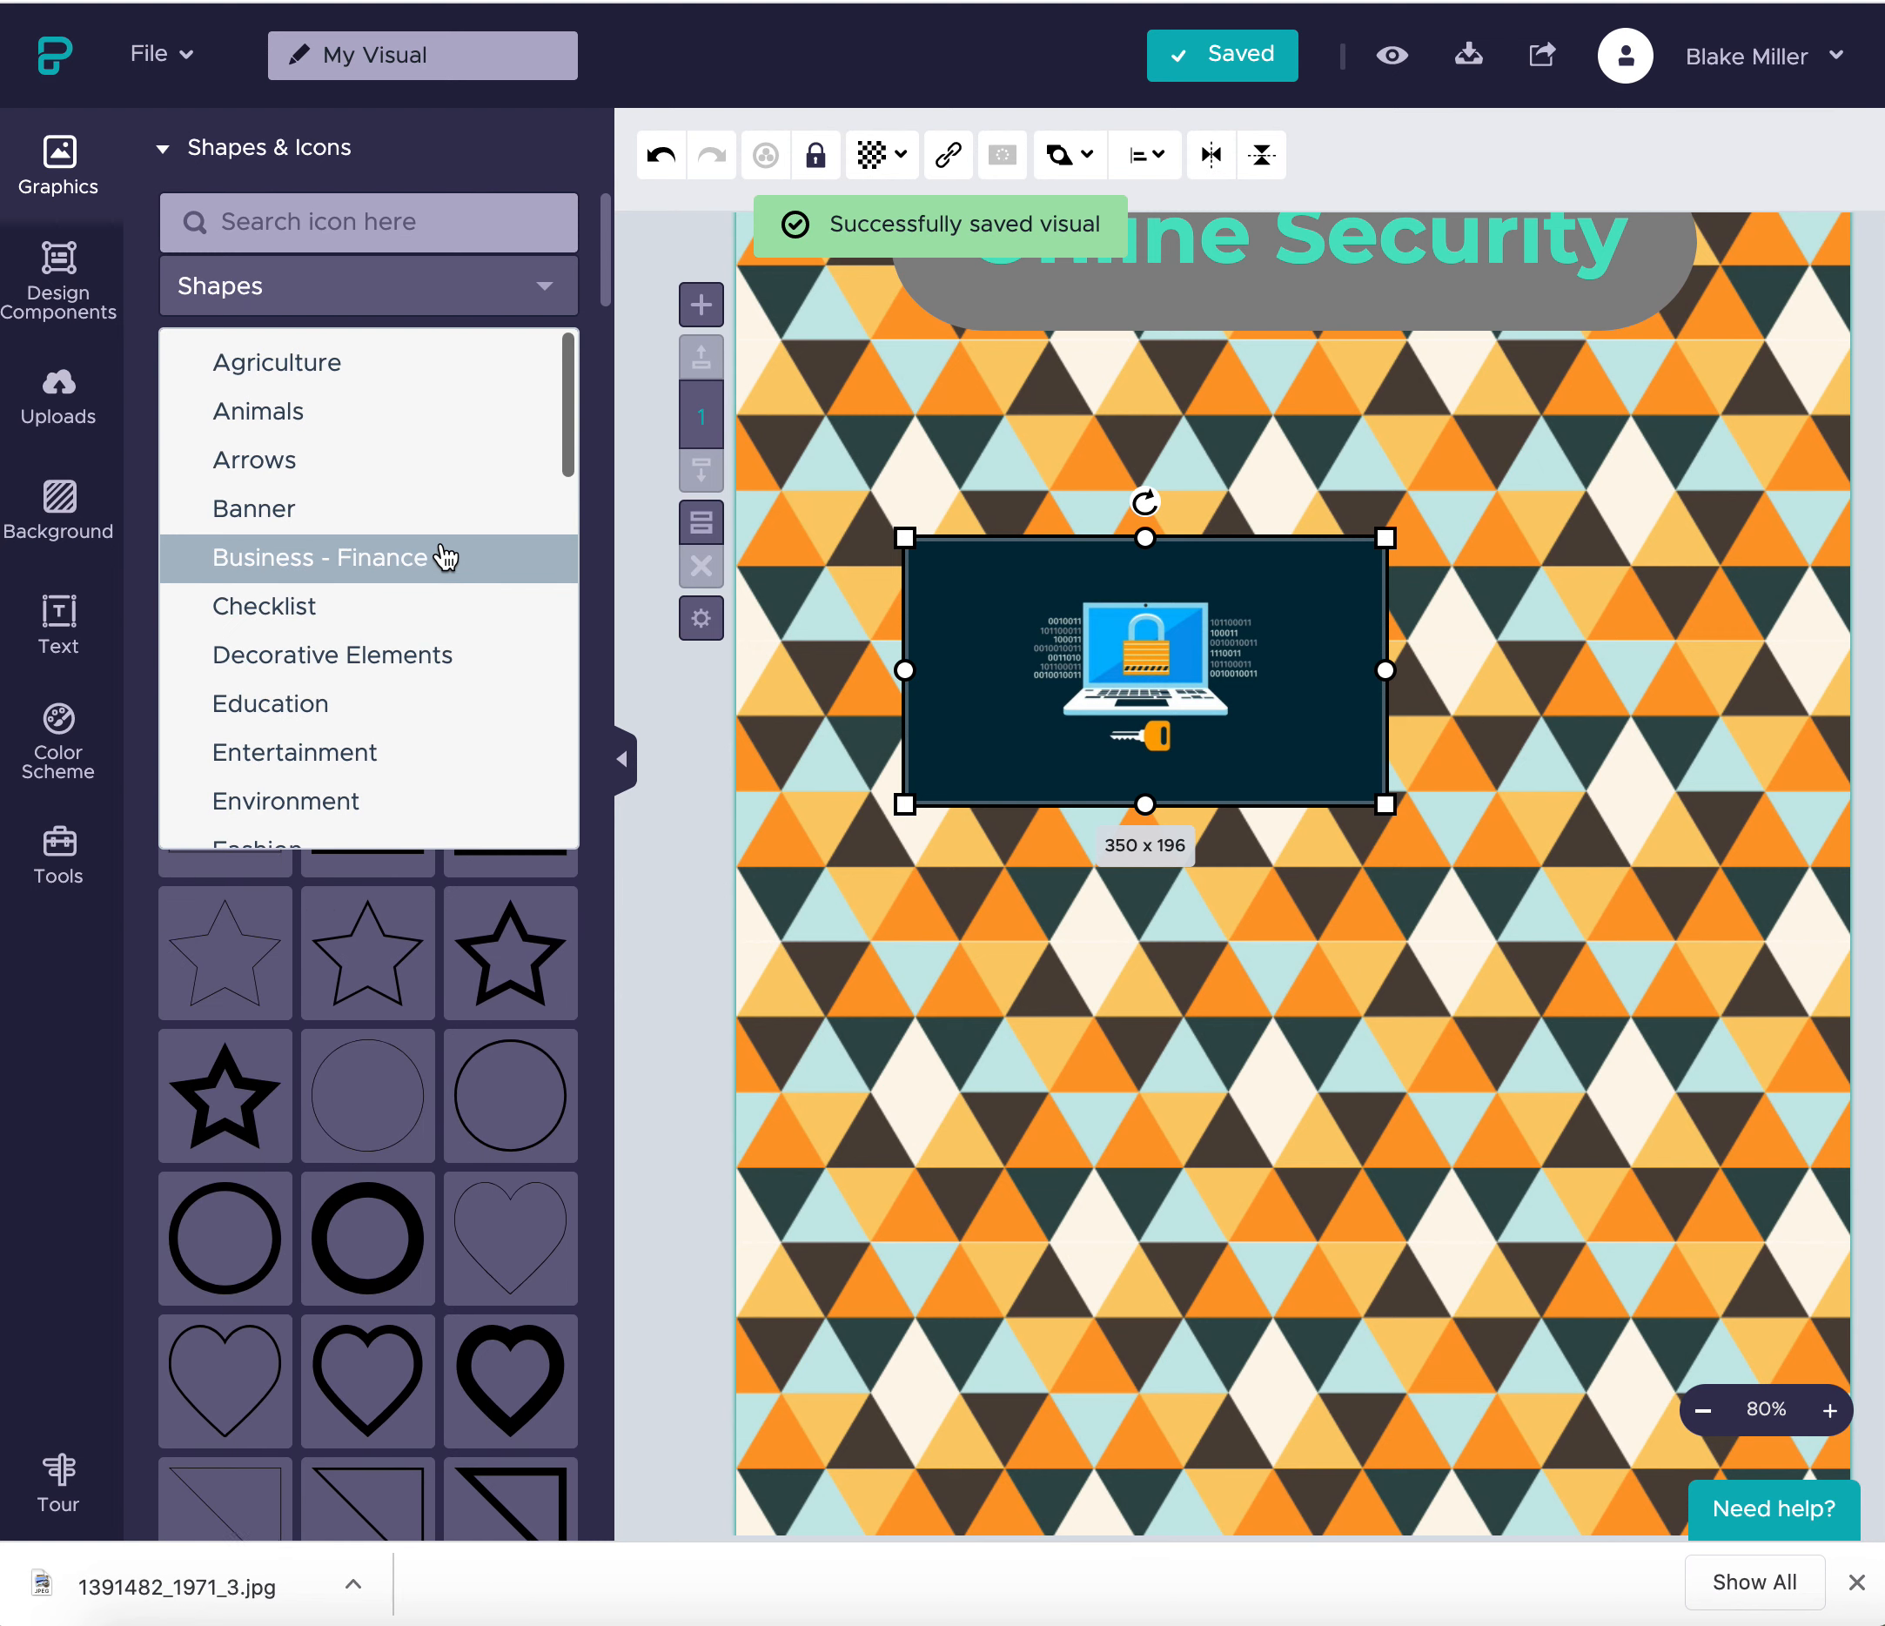
pyautogui.scroll(-1, 442, 550)
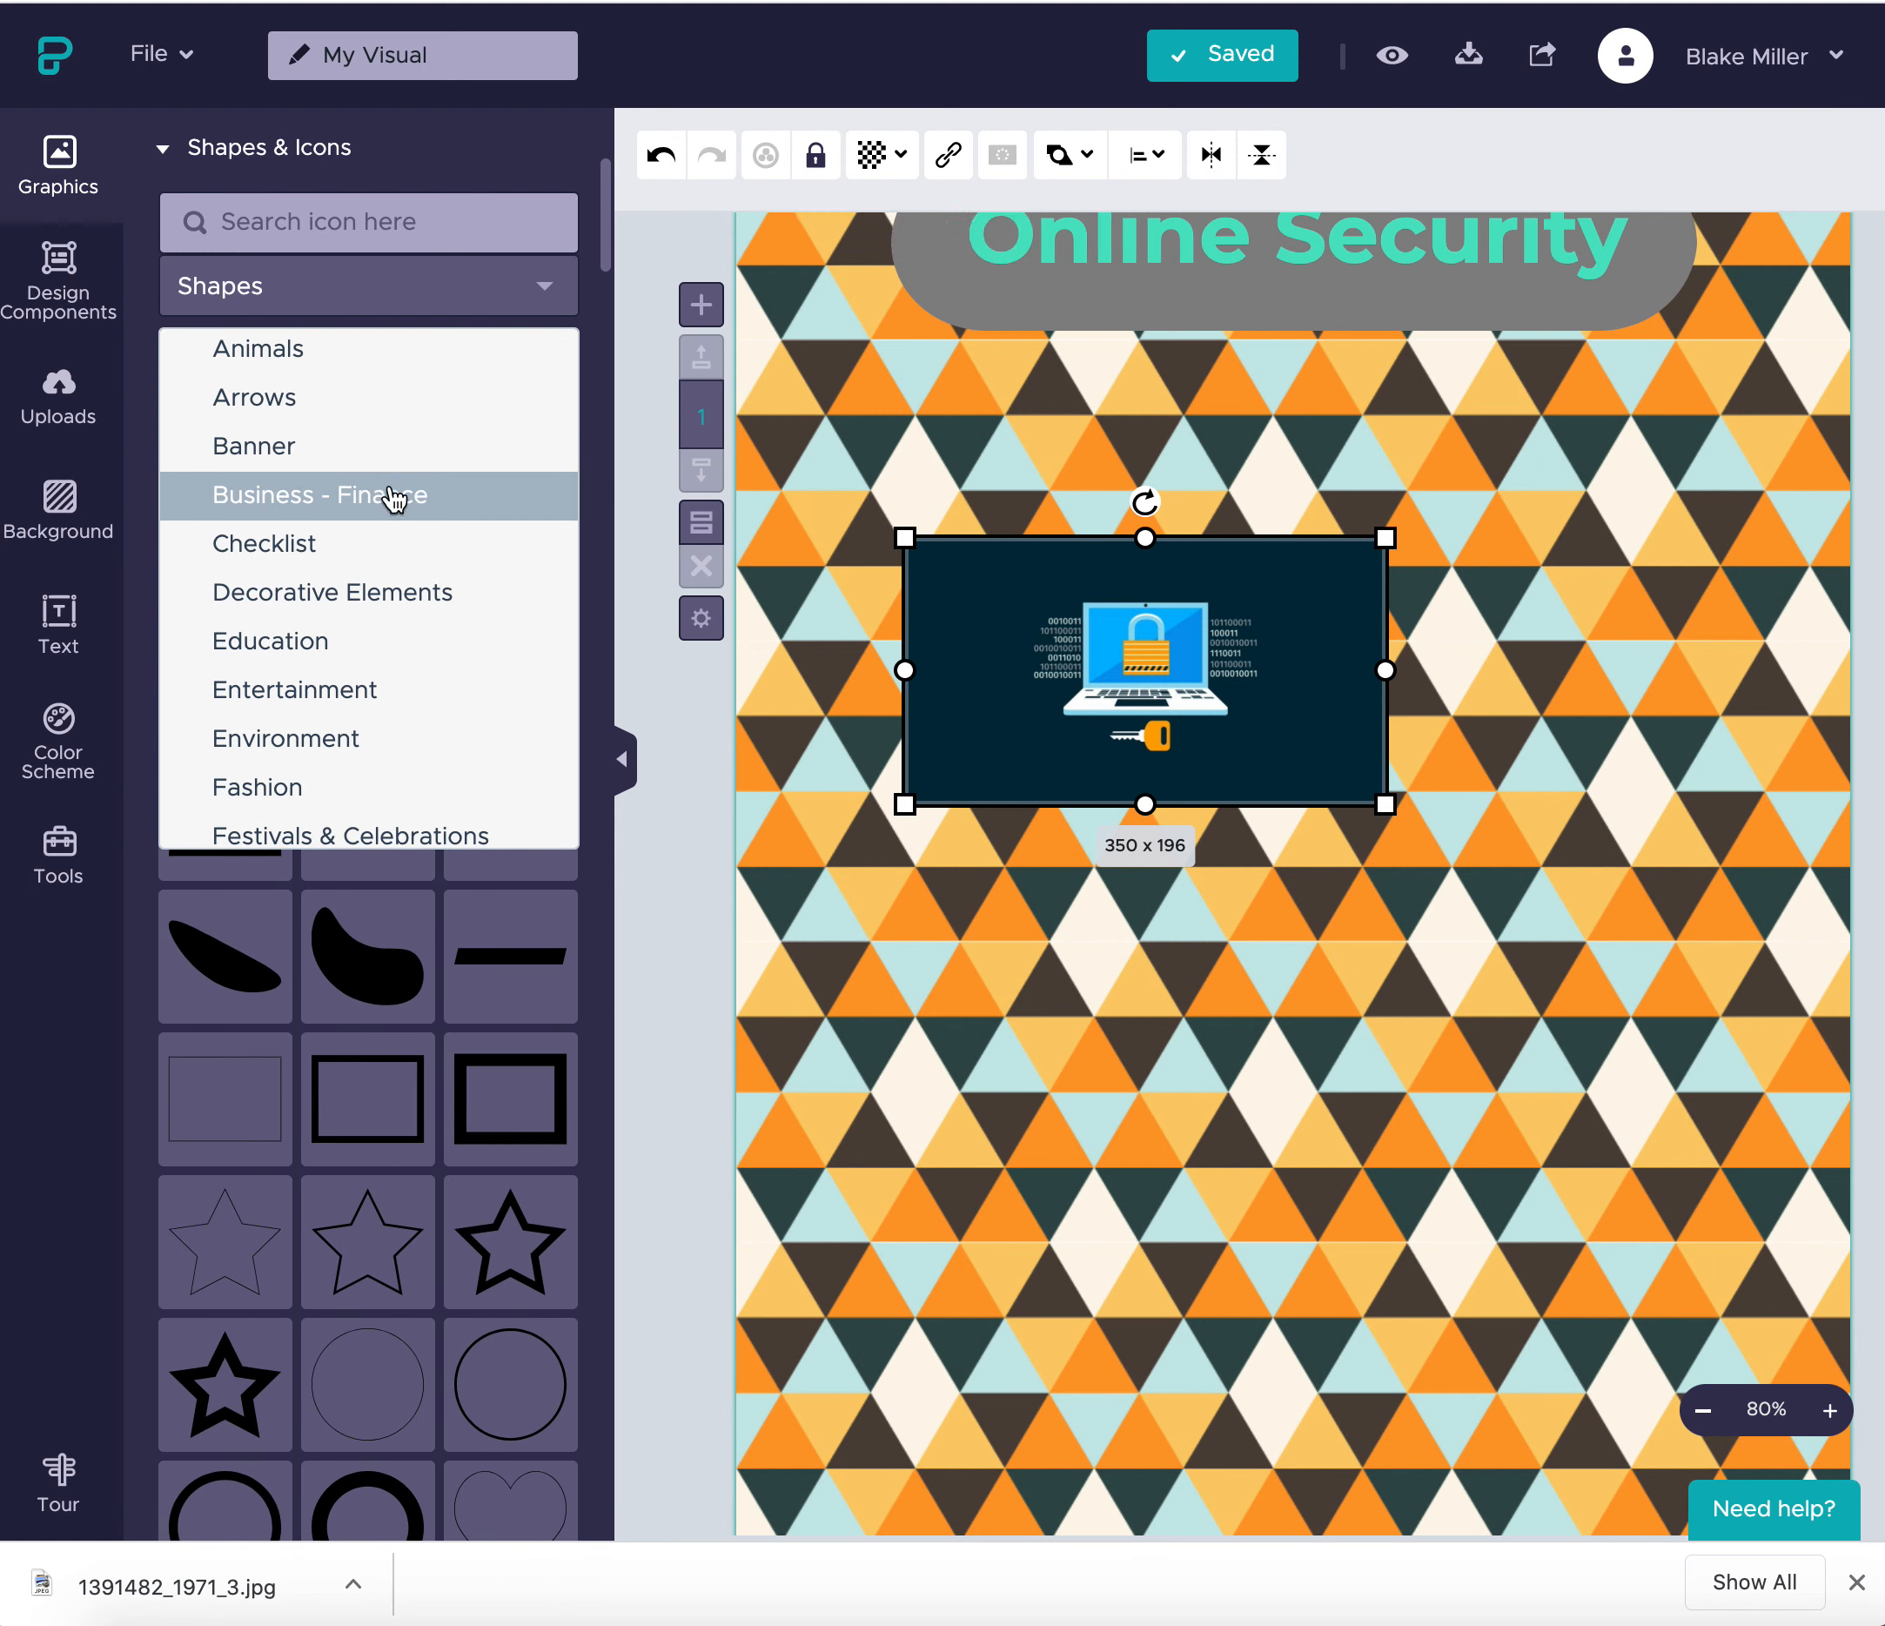
pyautogui.scroll(-5, 396, 516)
pyautogui.scroll(-5, 396, 563)
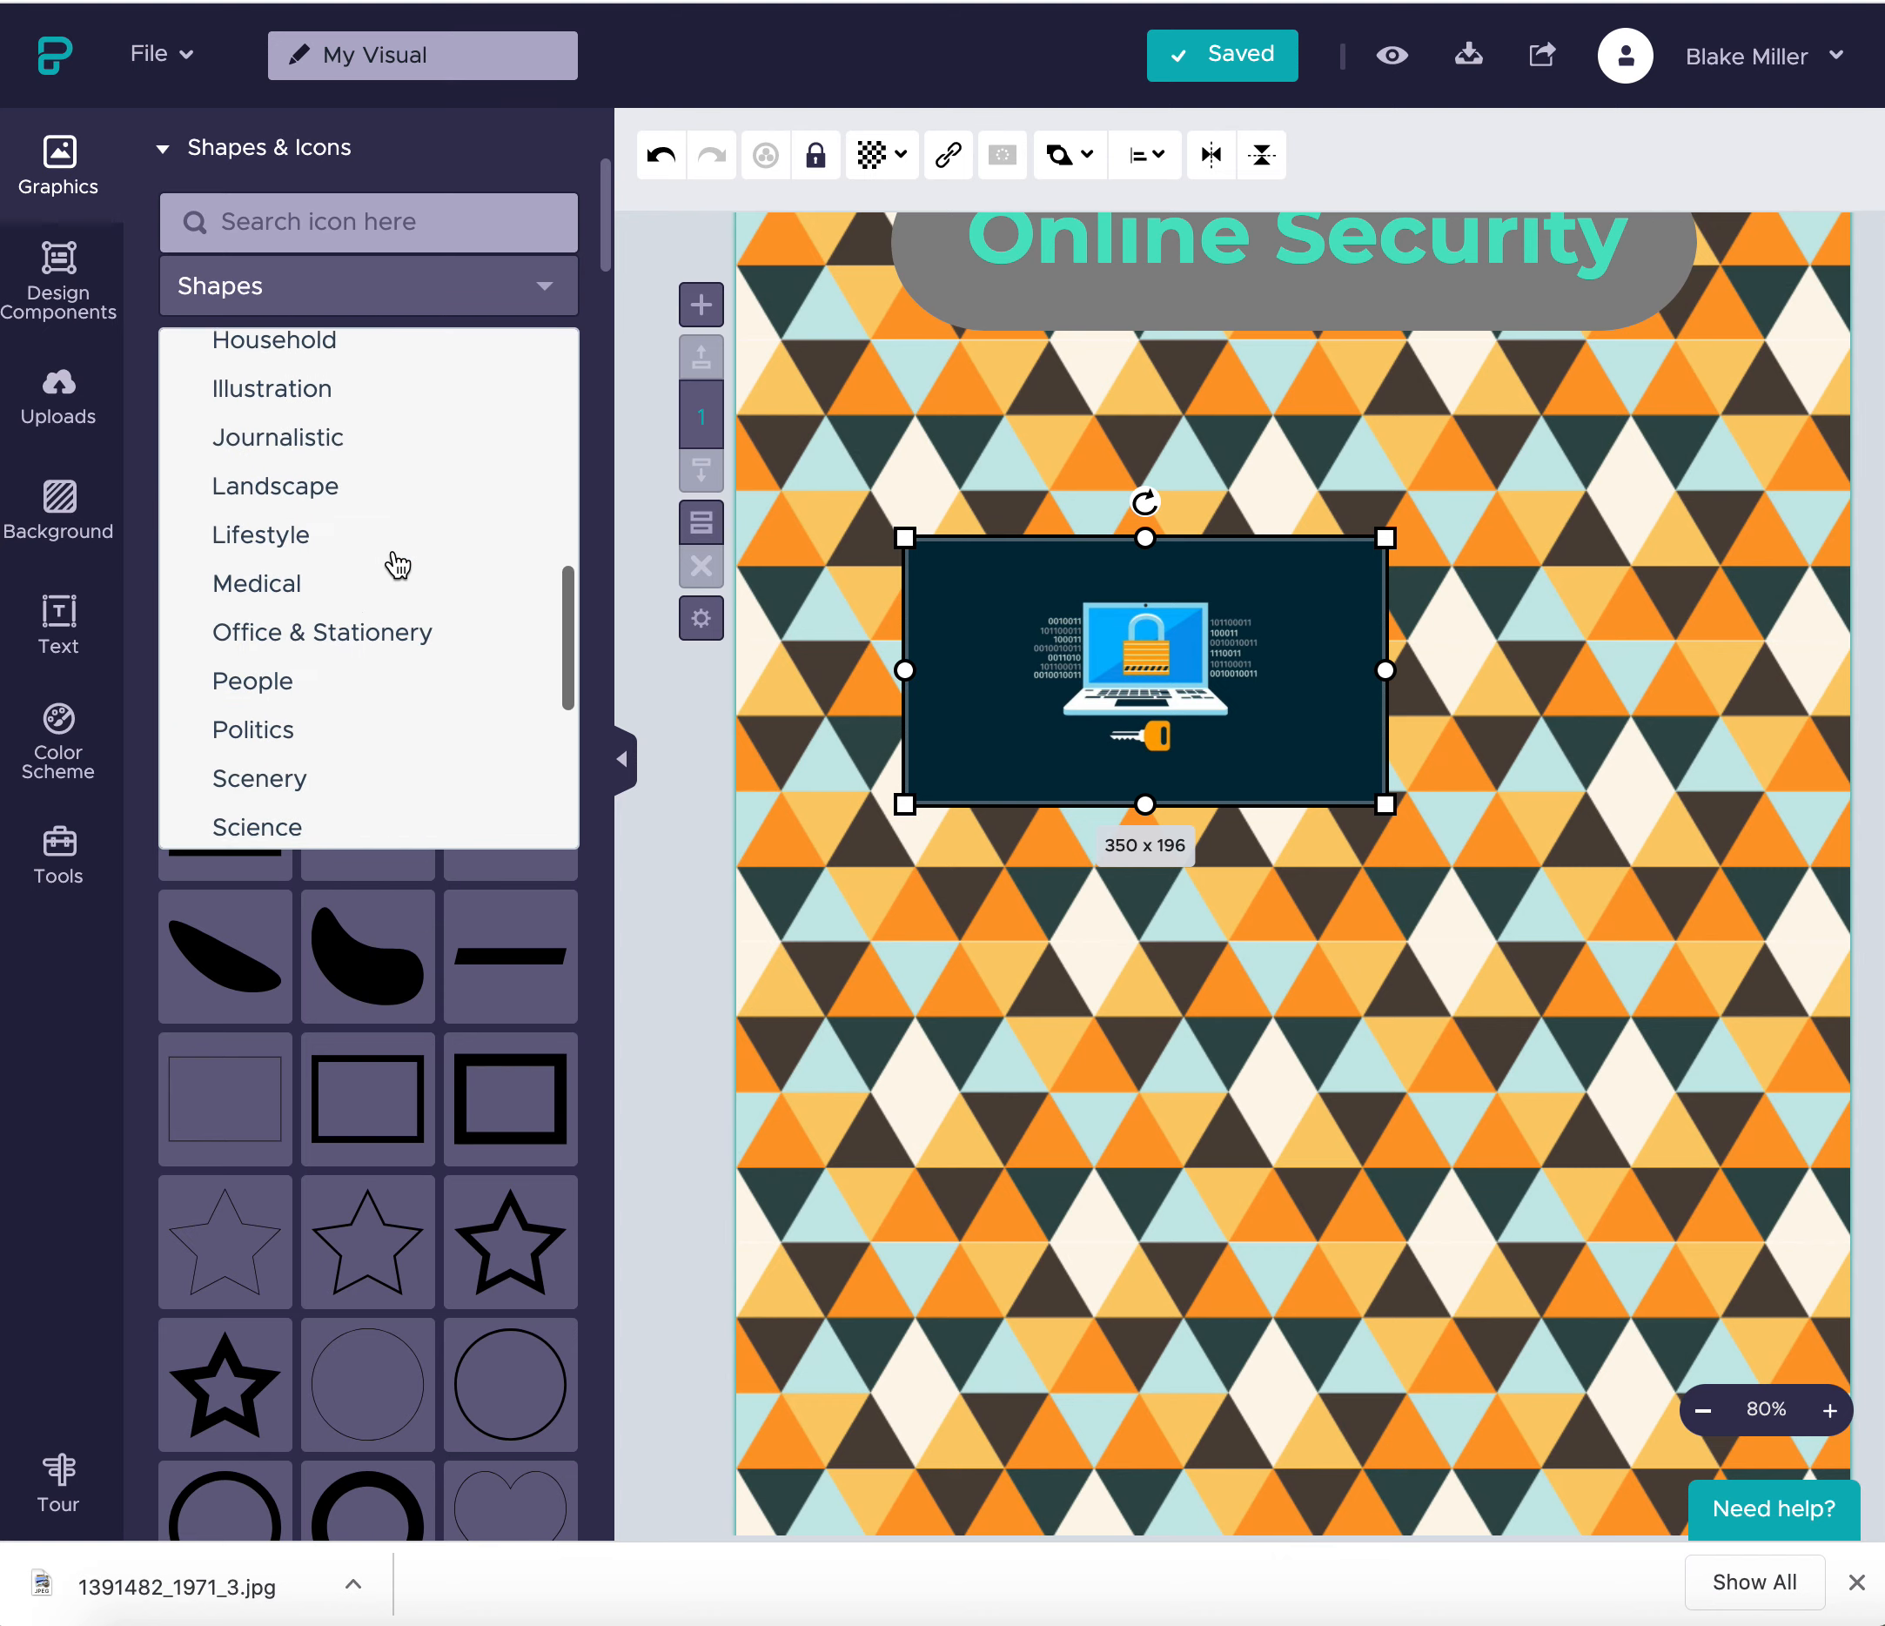
pyautogui.click(394, 564)
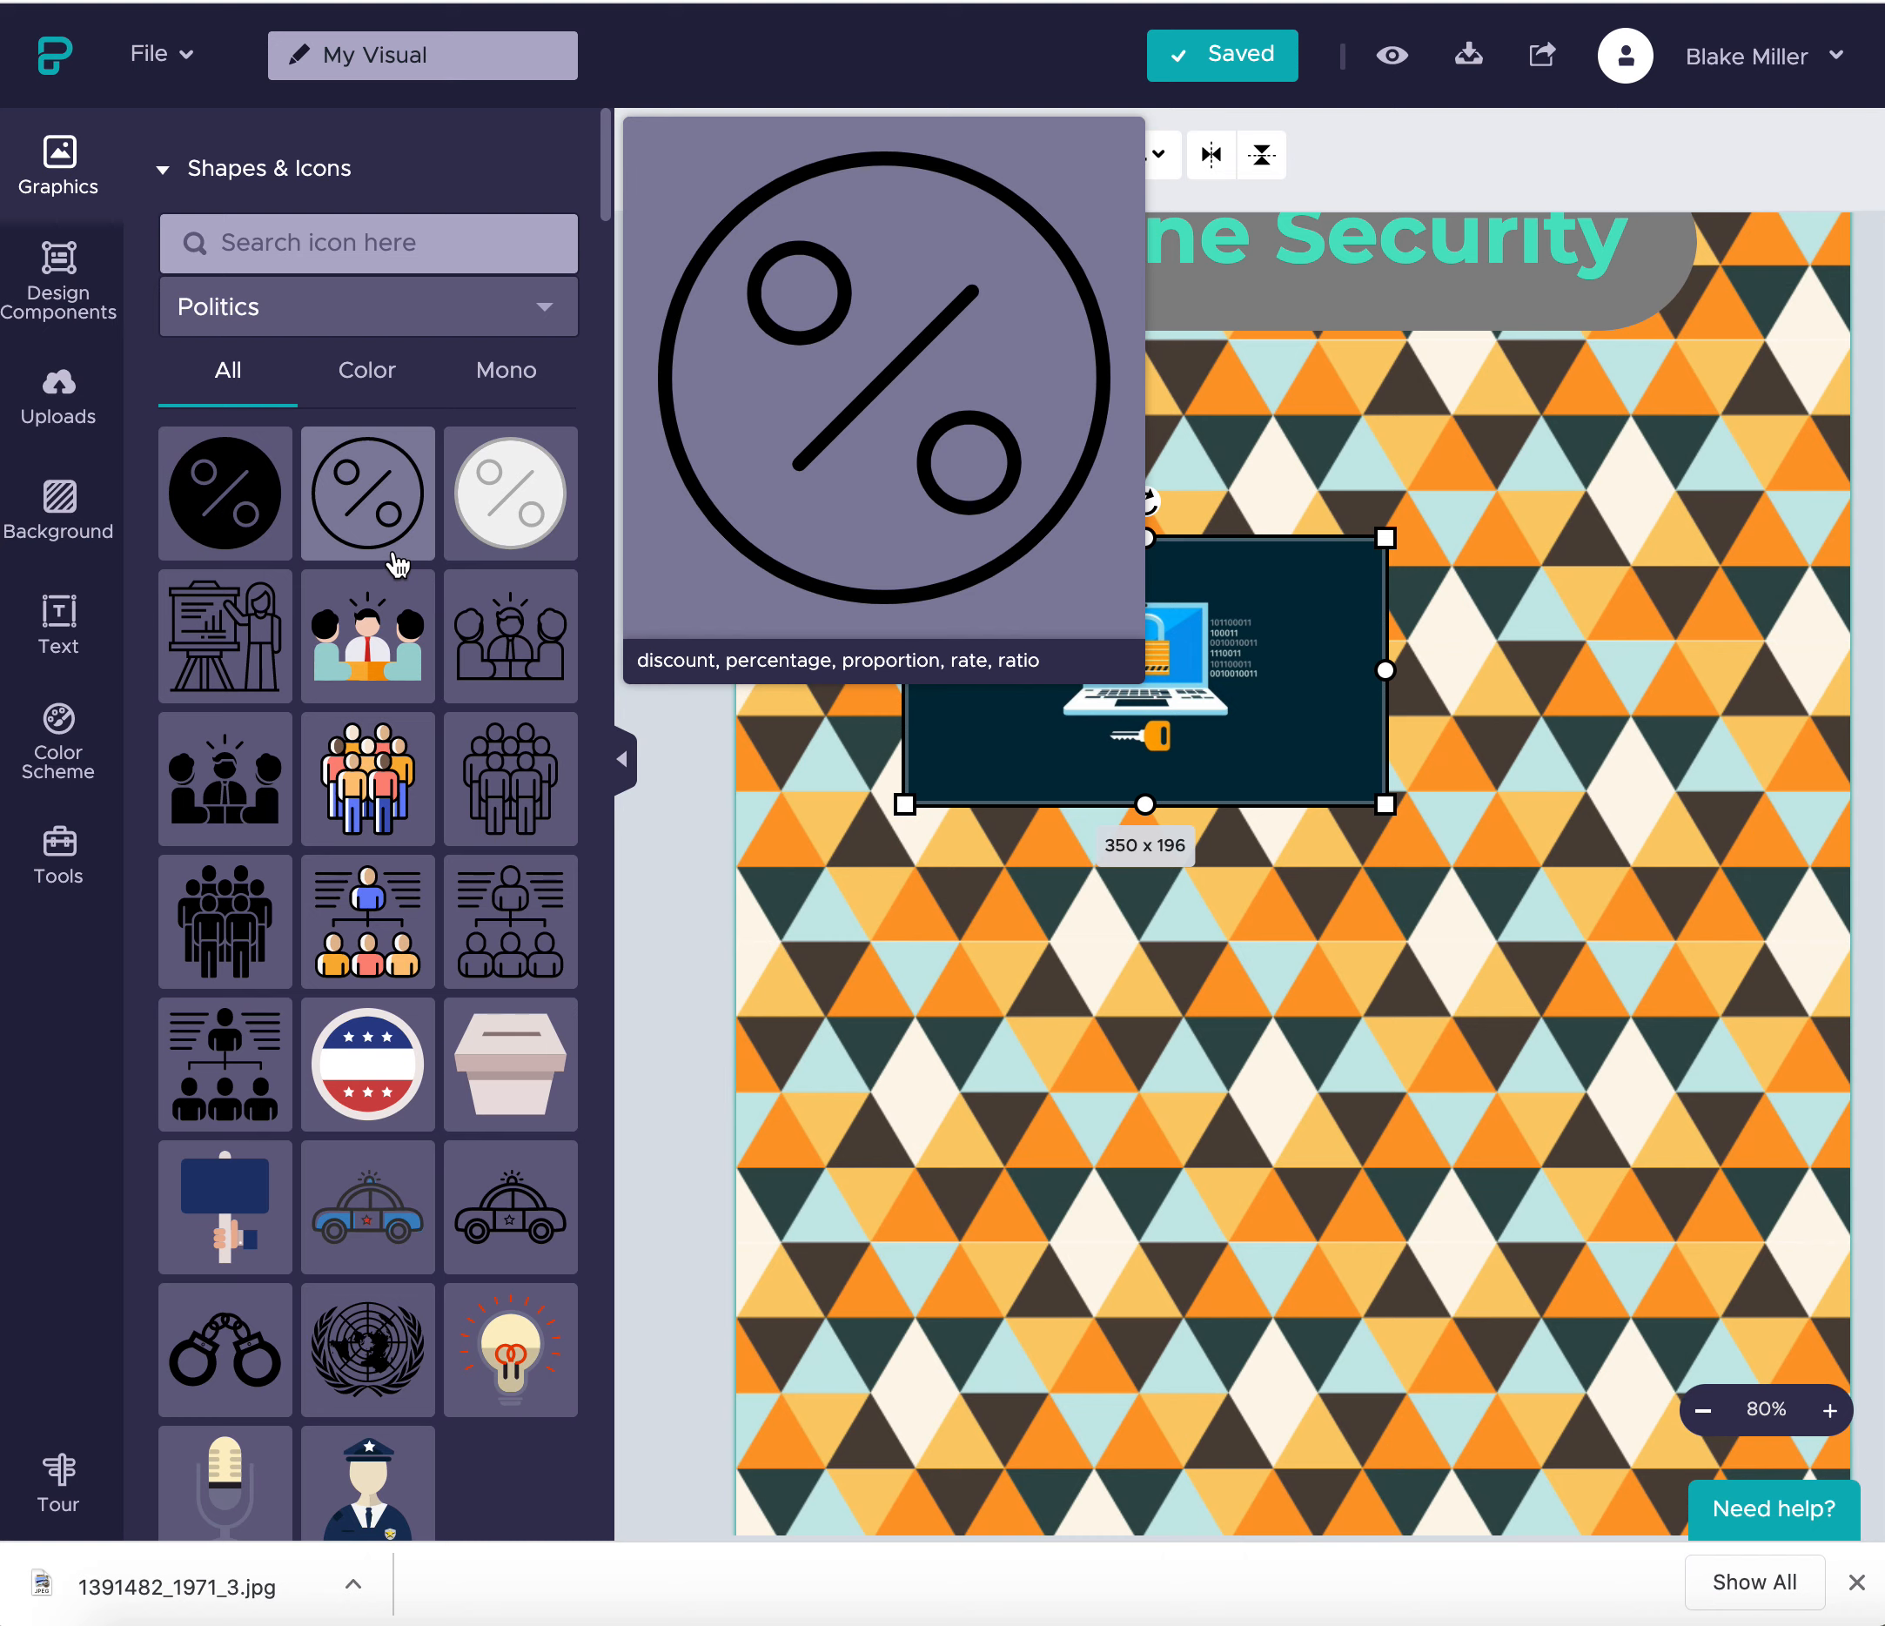
pyautogui.click(367, 370)
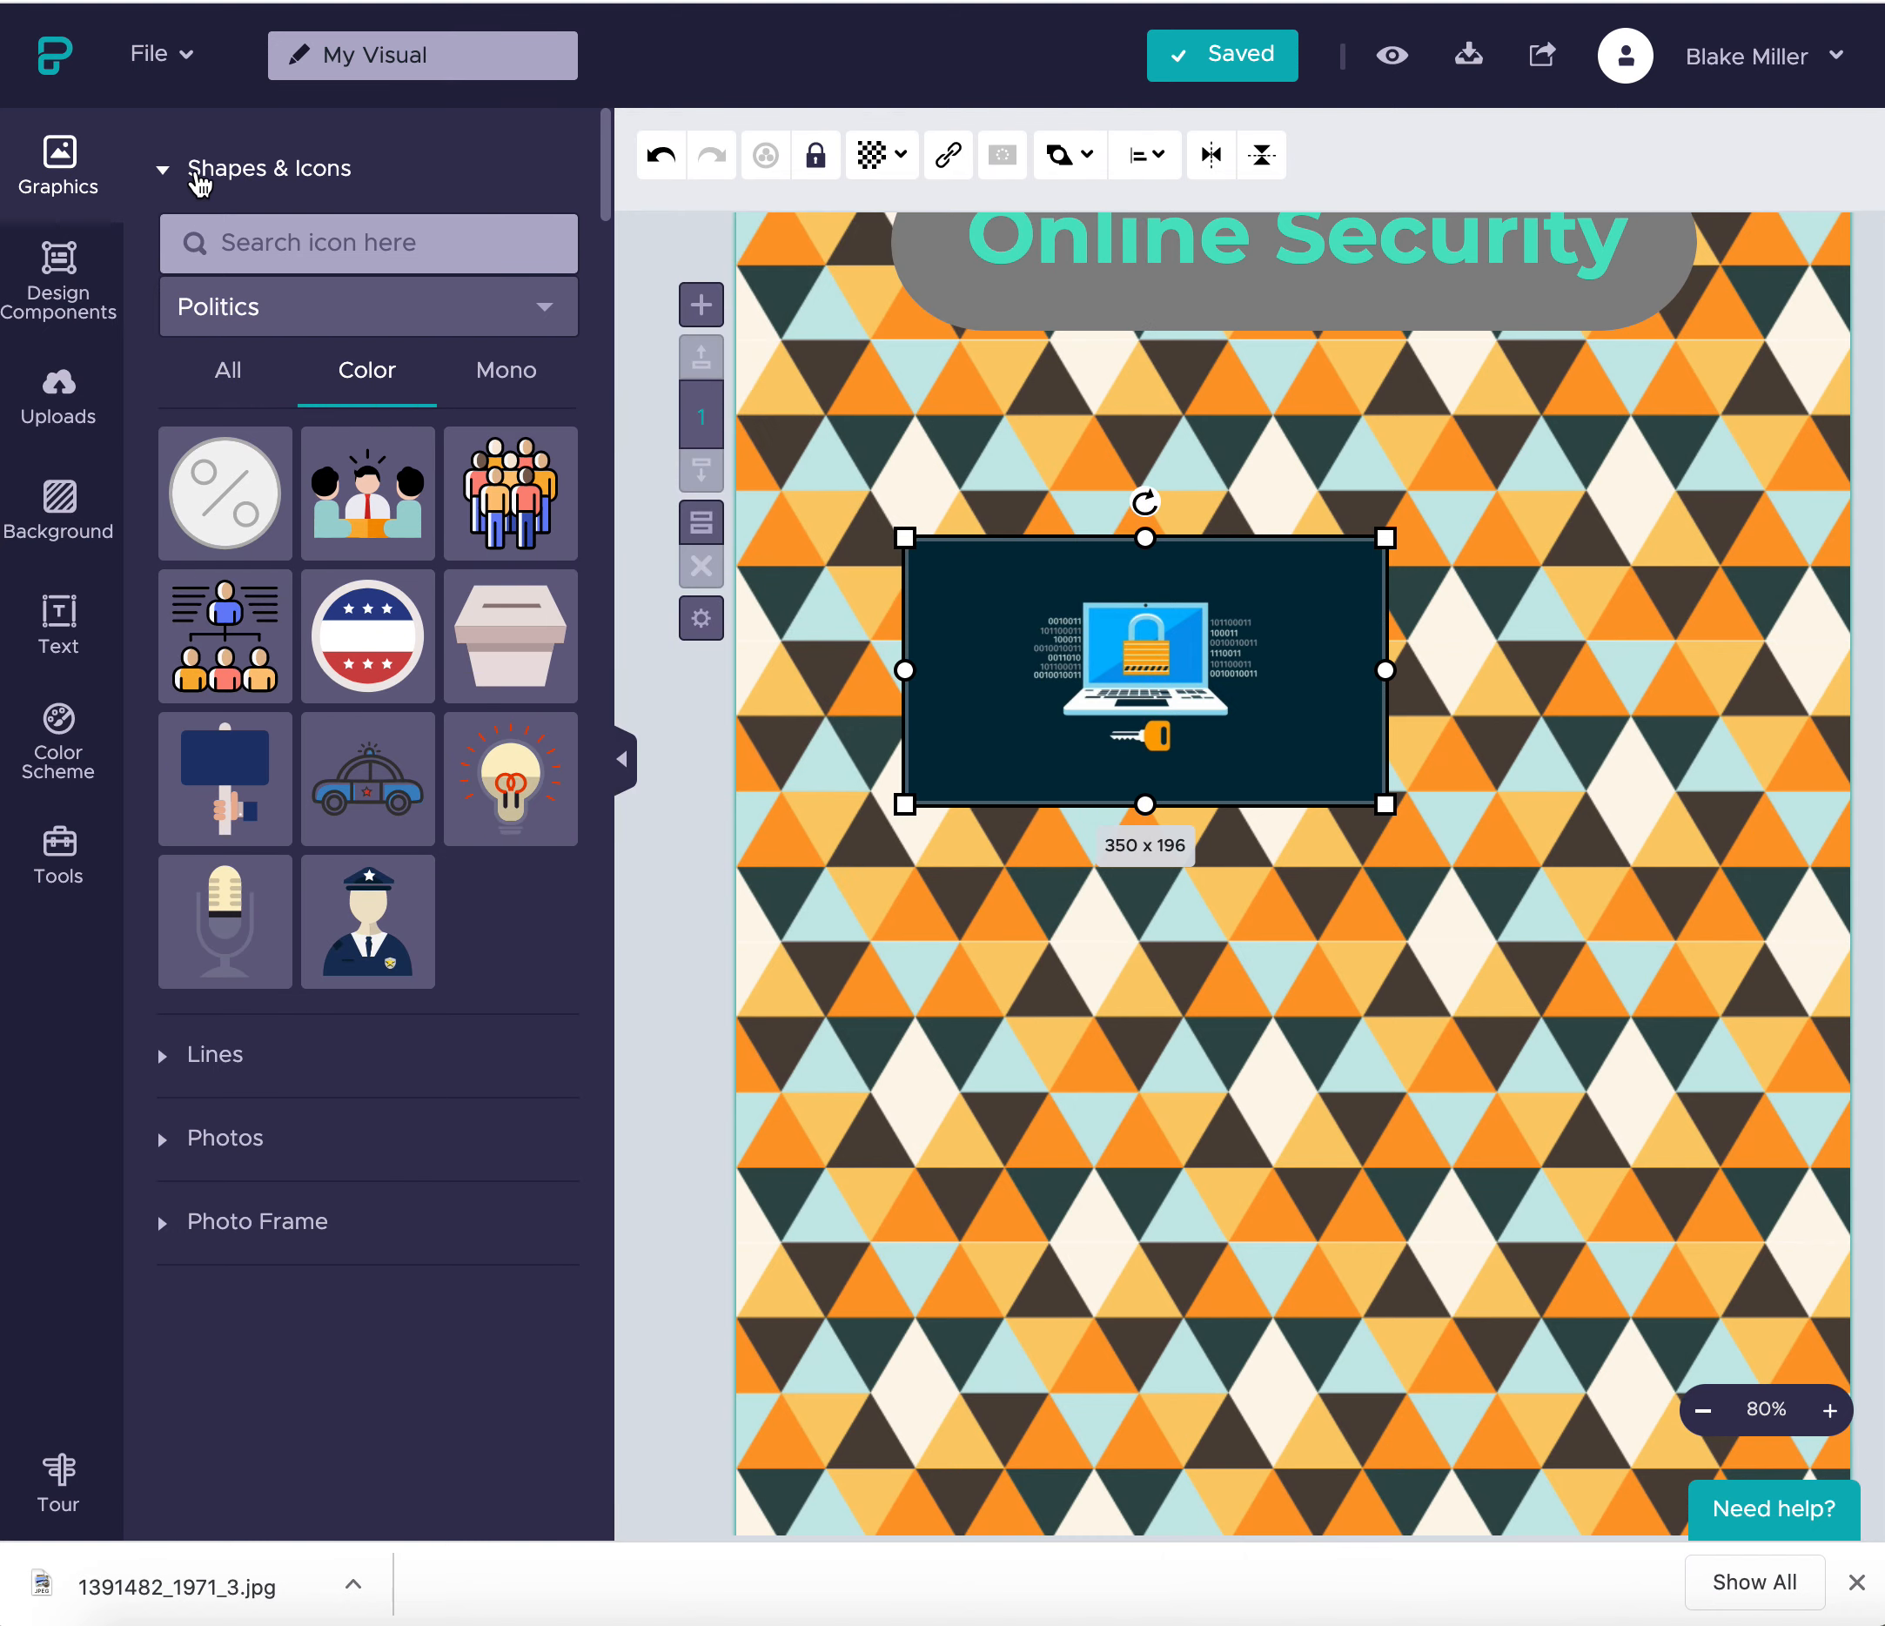
# - Browse the photo frames and insert the triangular city-skyline frame on the poster
pyautogui.click(193, 171)
pyautogui.click(236, 420)
pyautogui.scroll(-3, 234, 470)
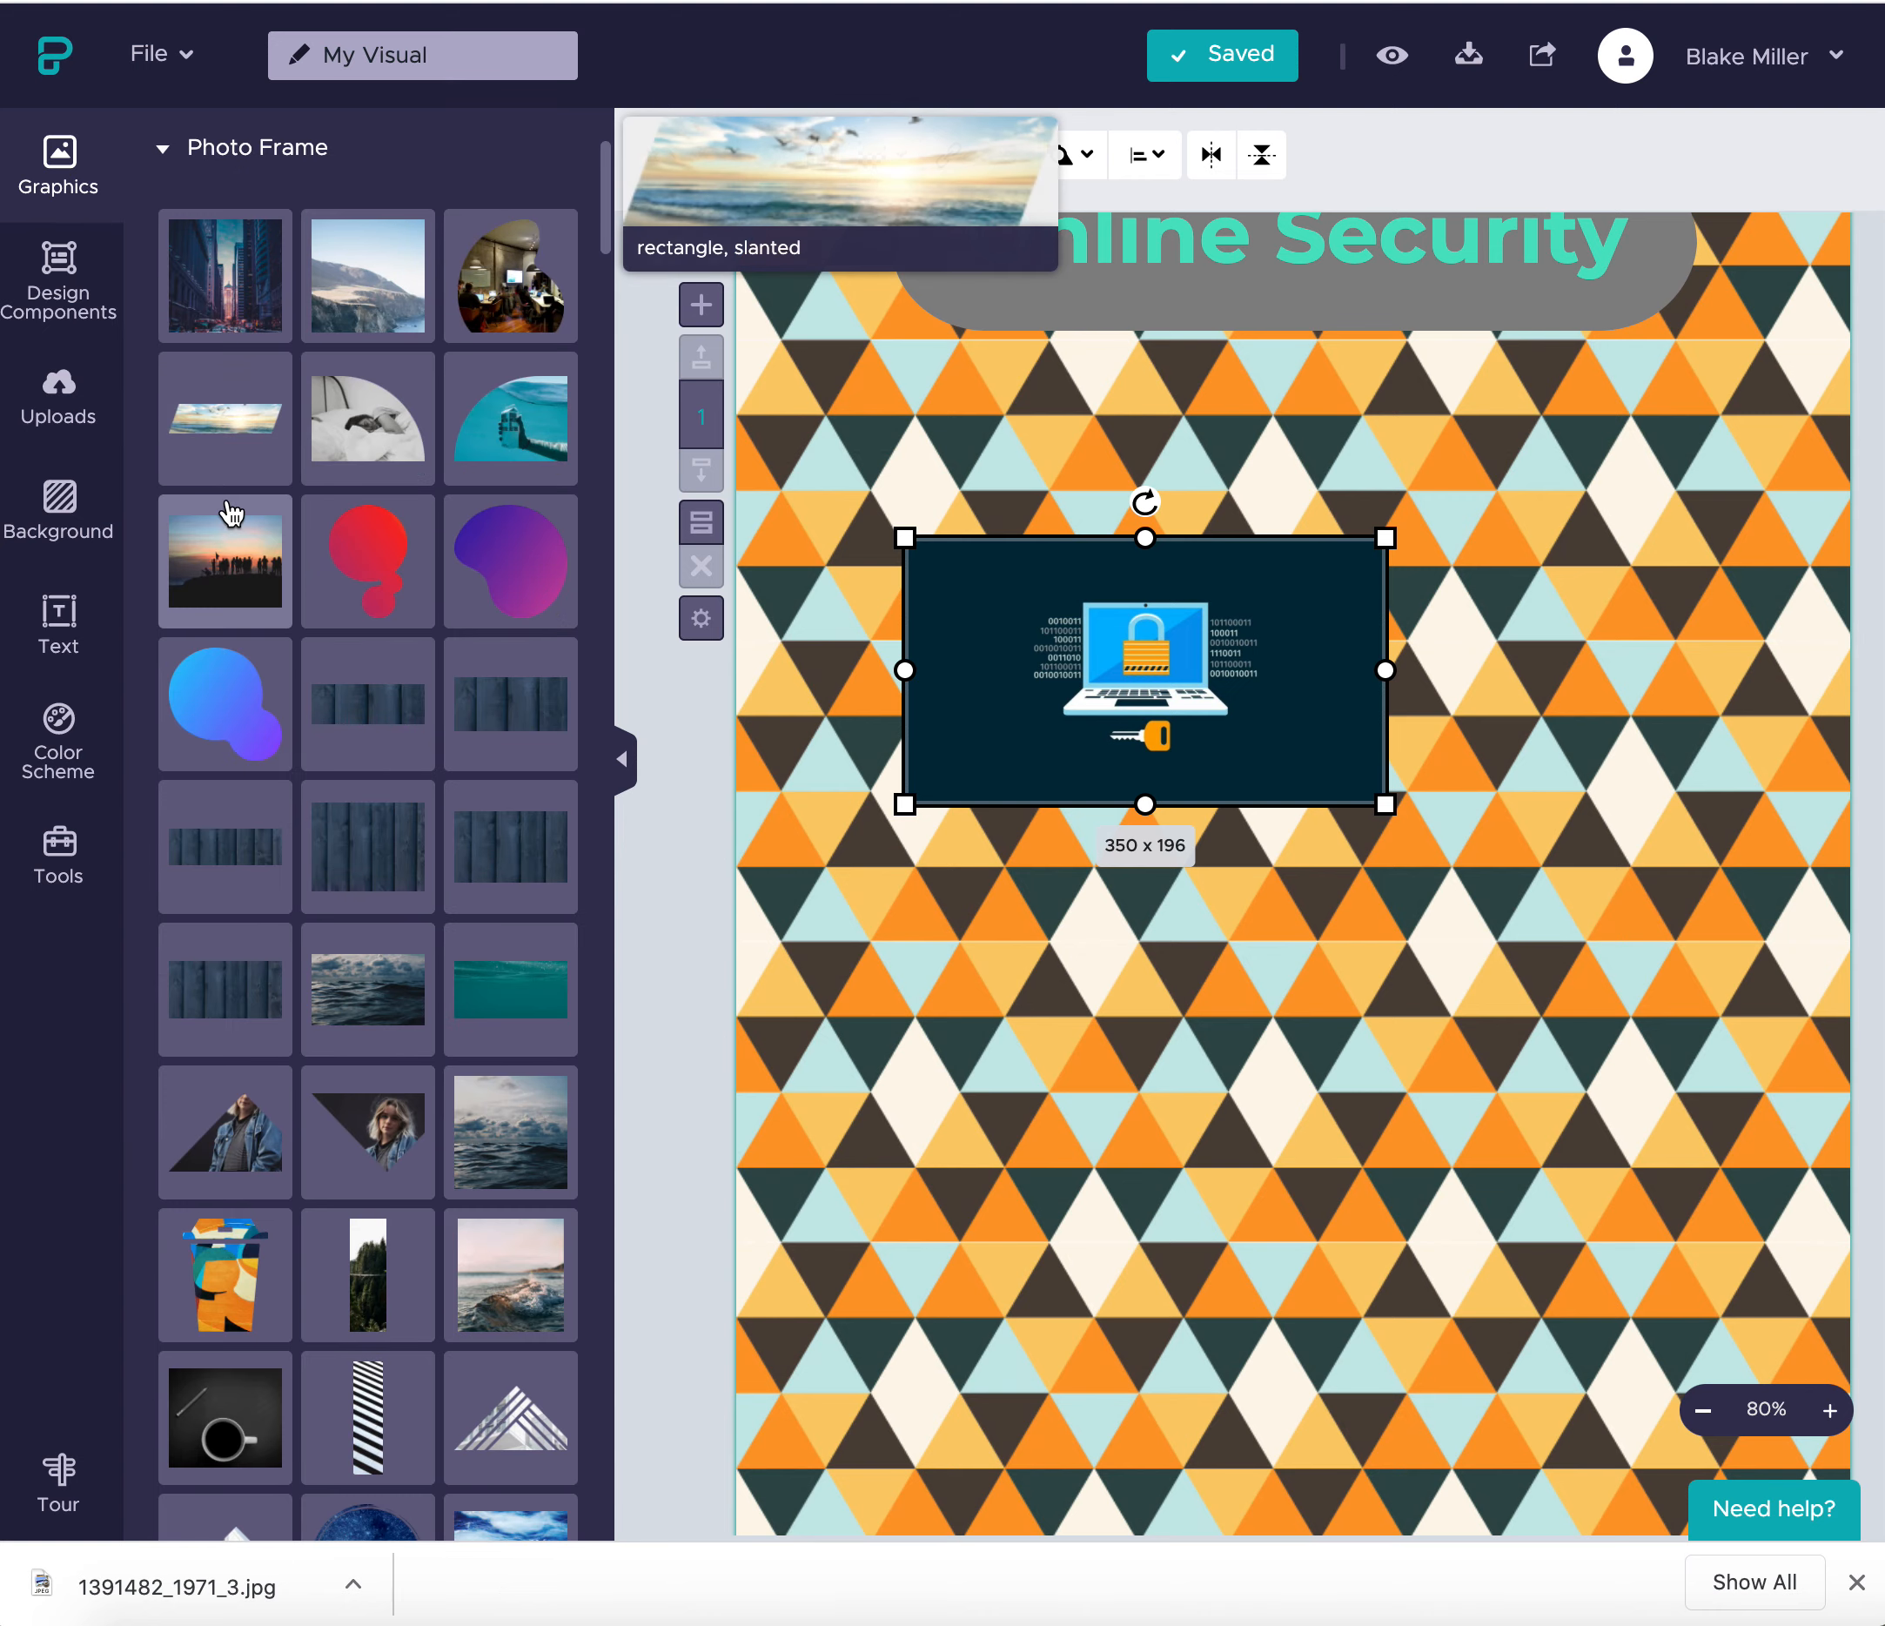
pyautogui.scroll(-8, 360, 710)
pyautogui.scroll(-15, 403, 779)
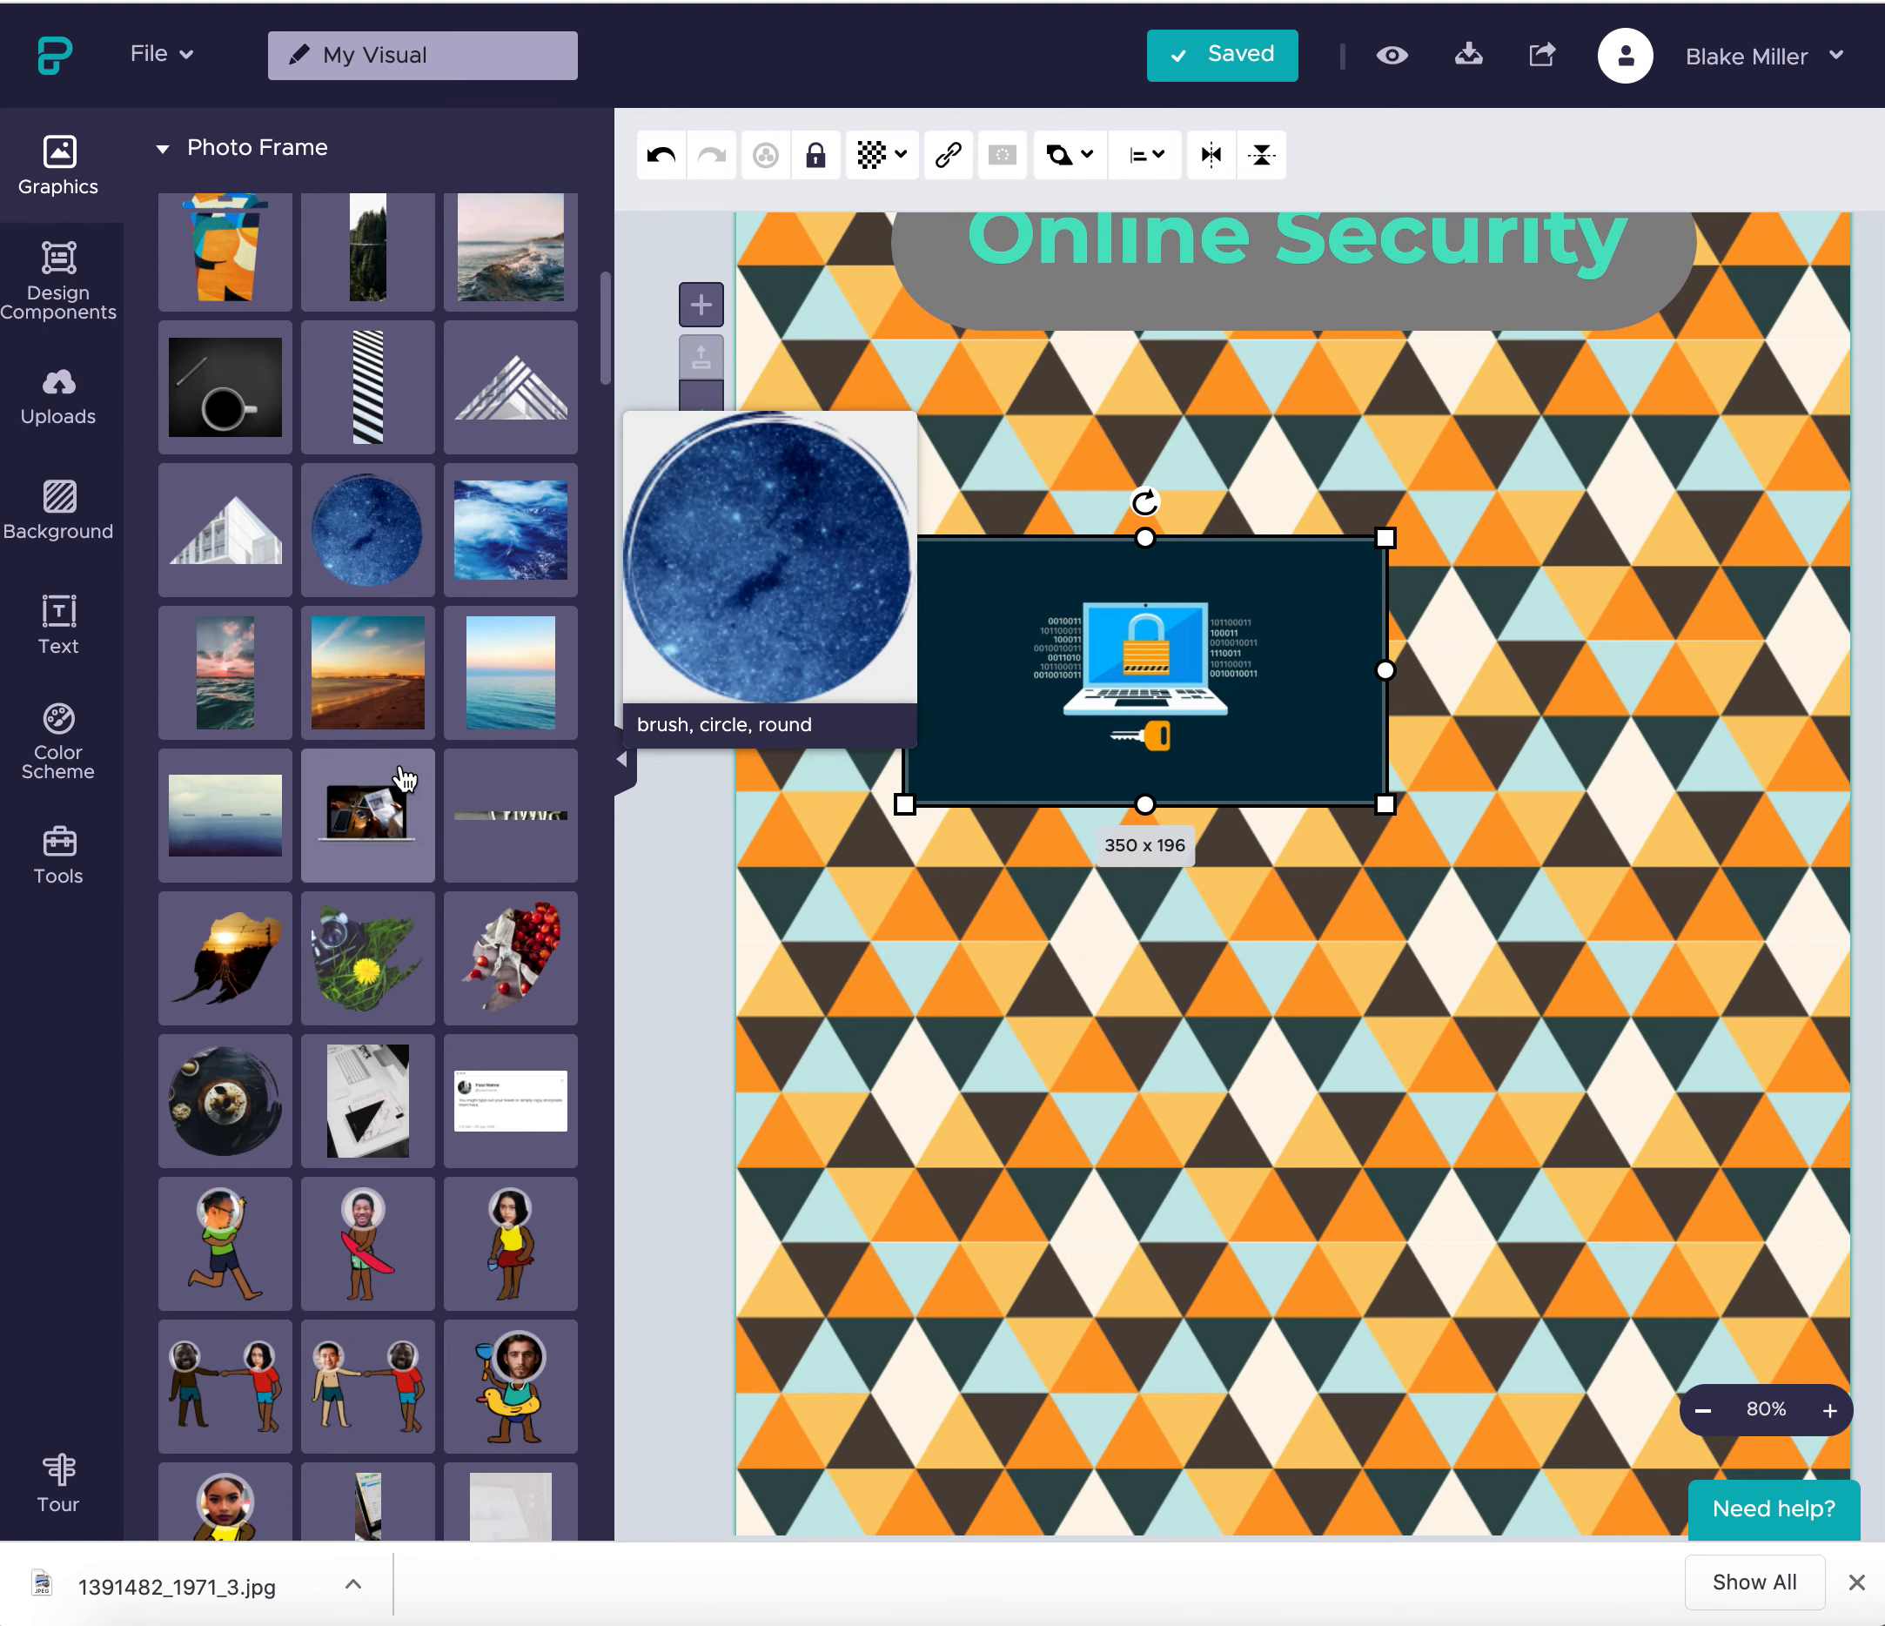
pyautogui.scroll(-3, 403, 779)
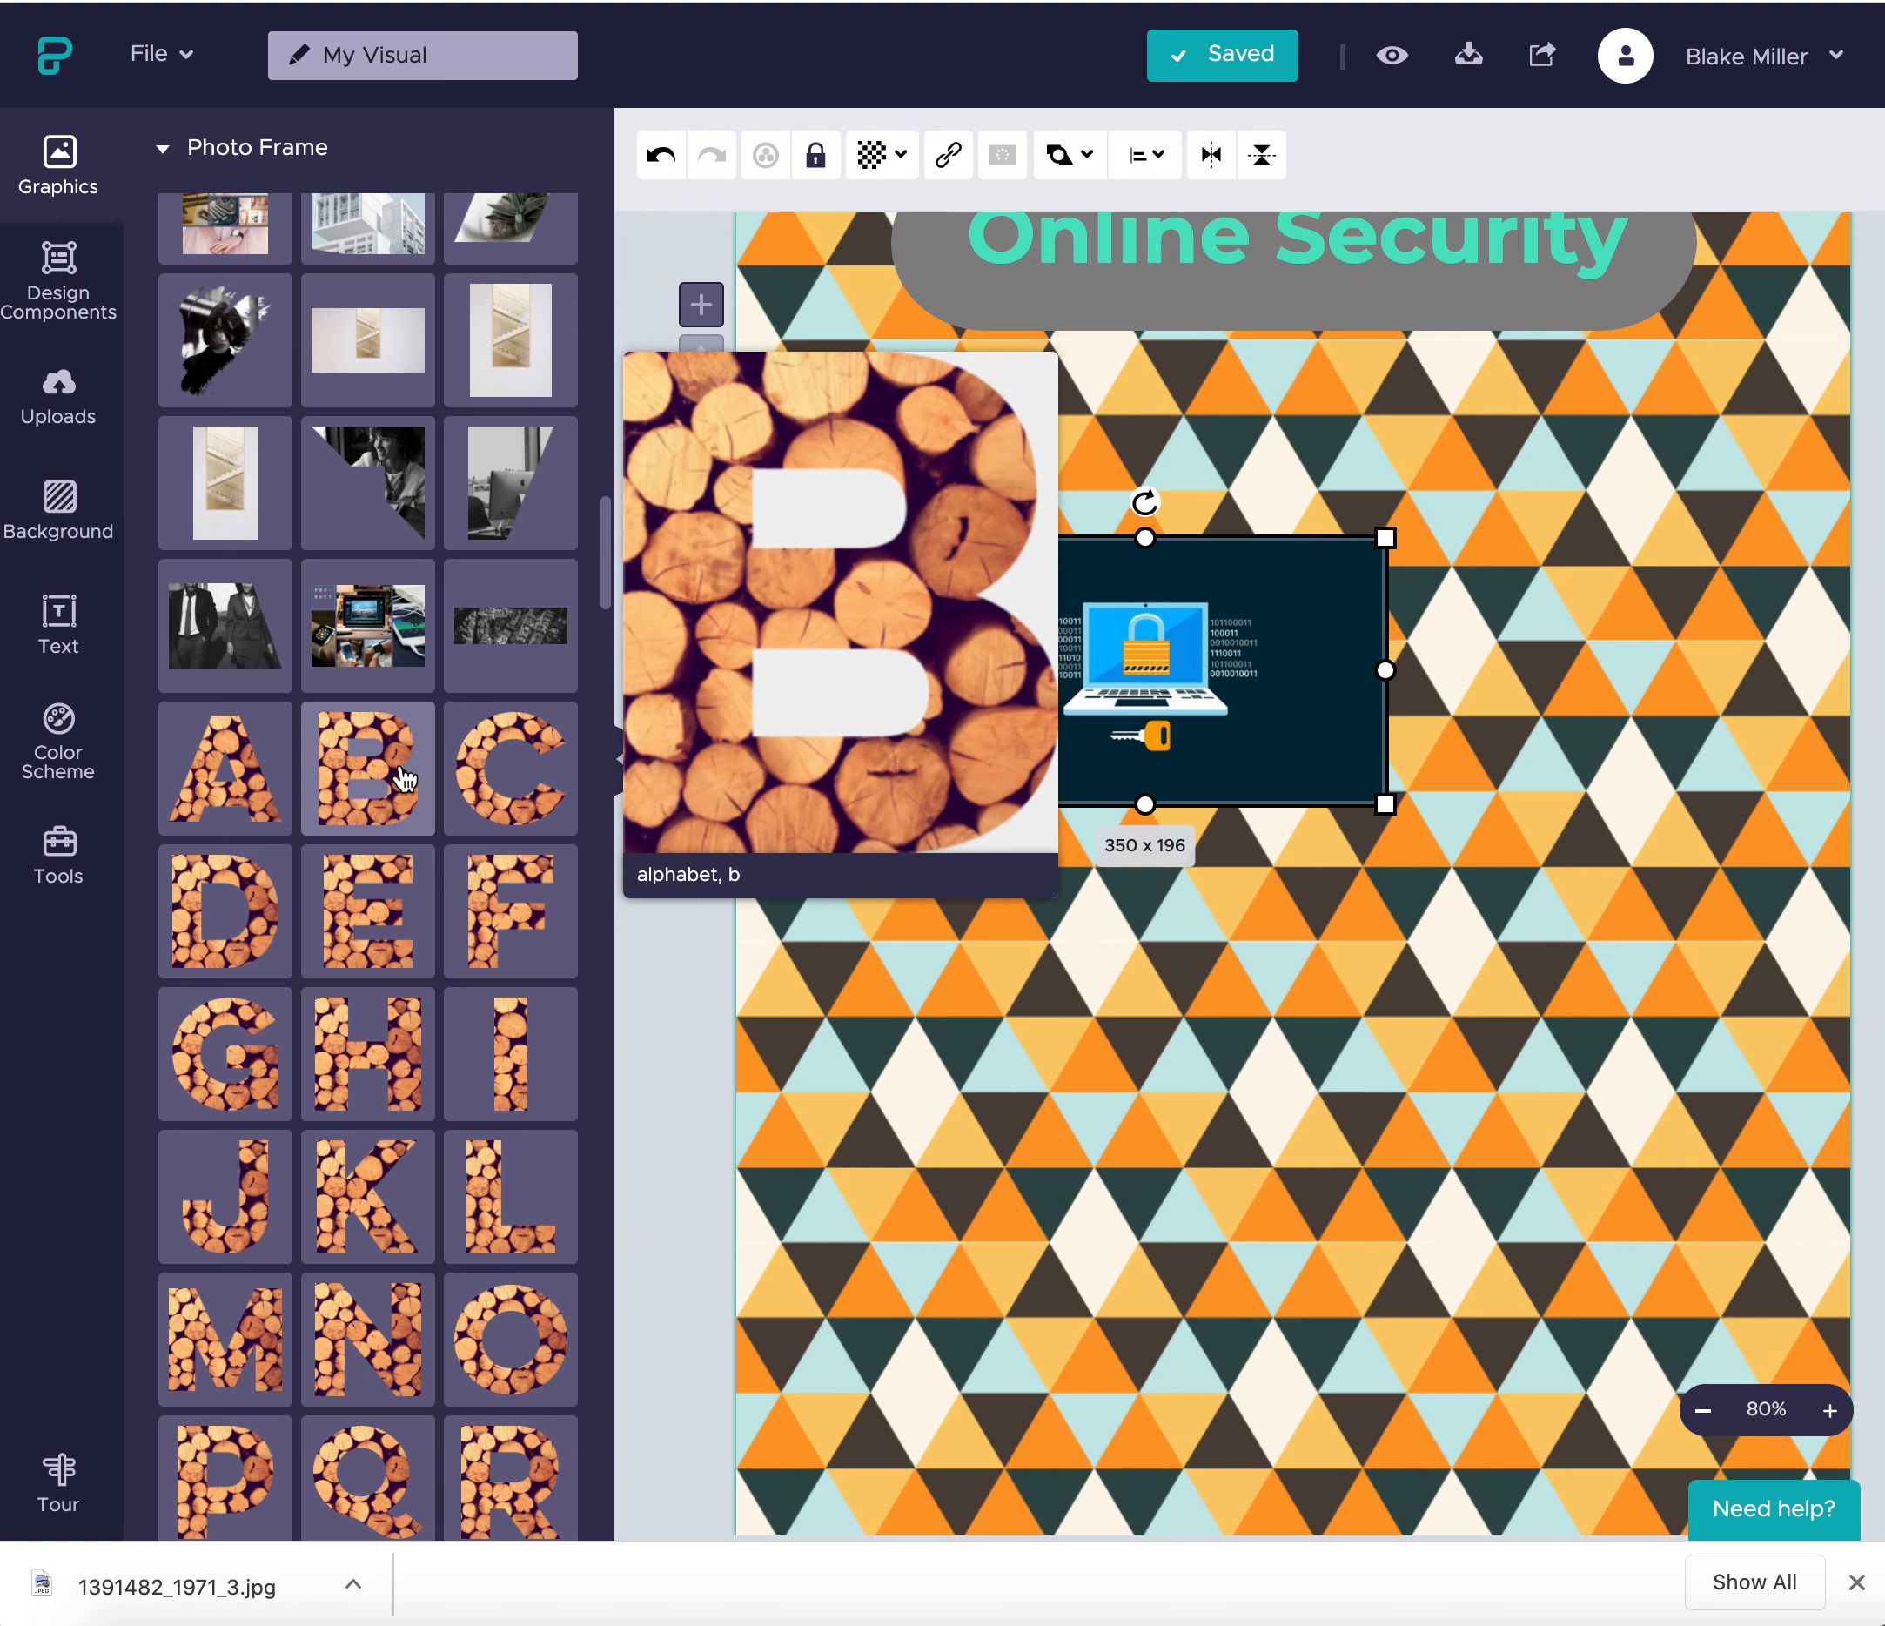
pyautogui.scroll(-15, 403, 779)
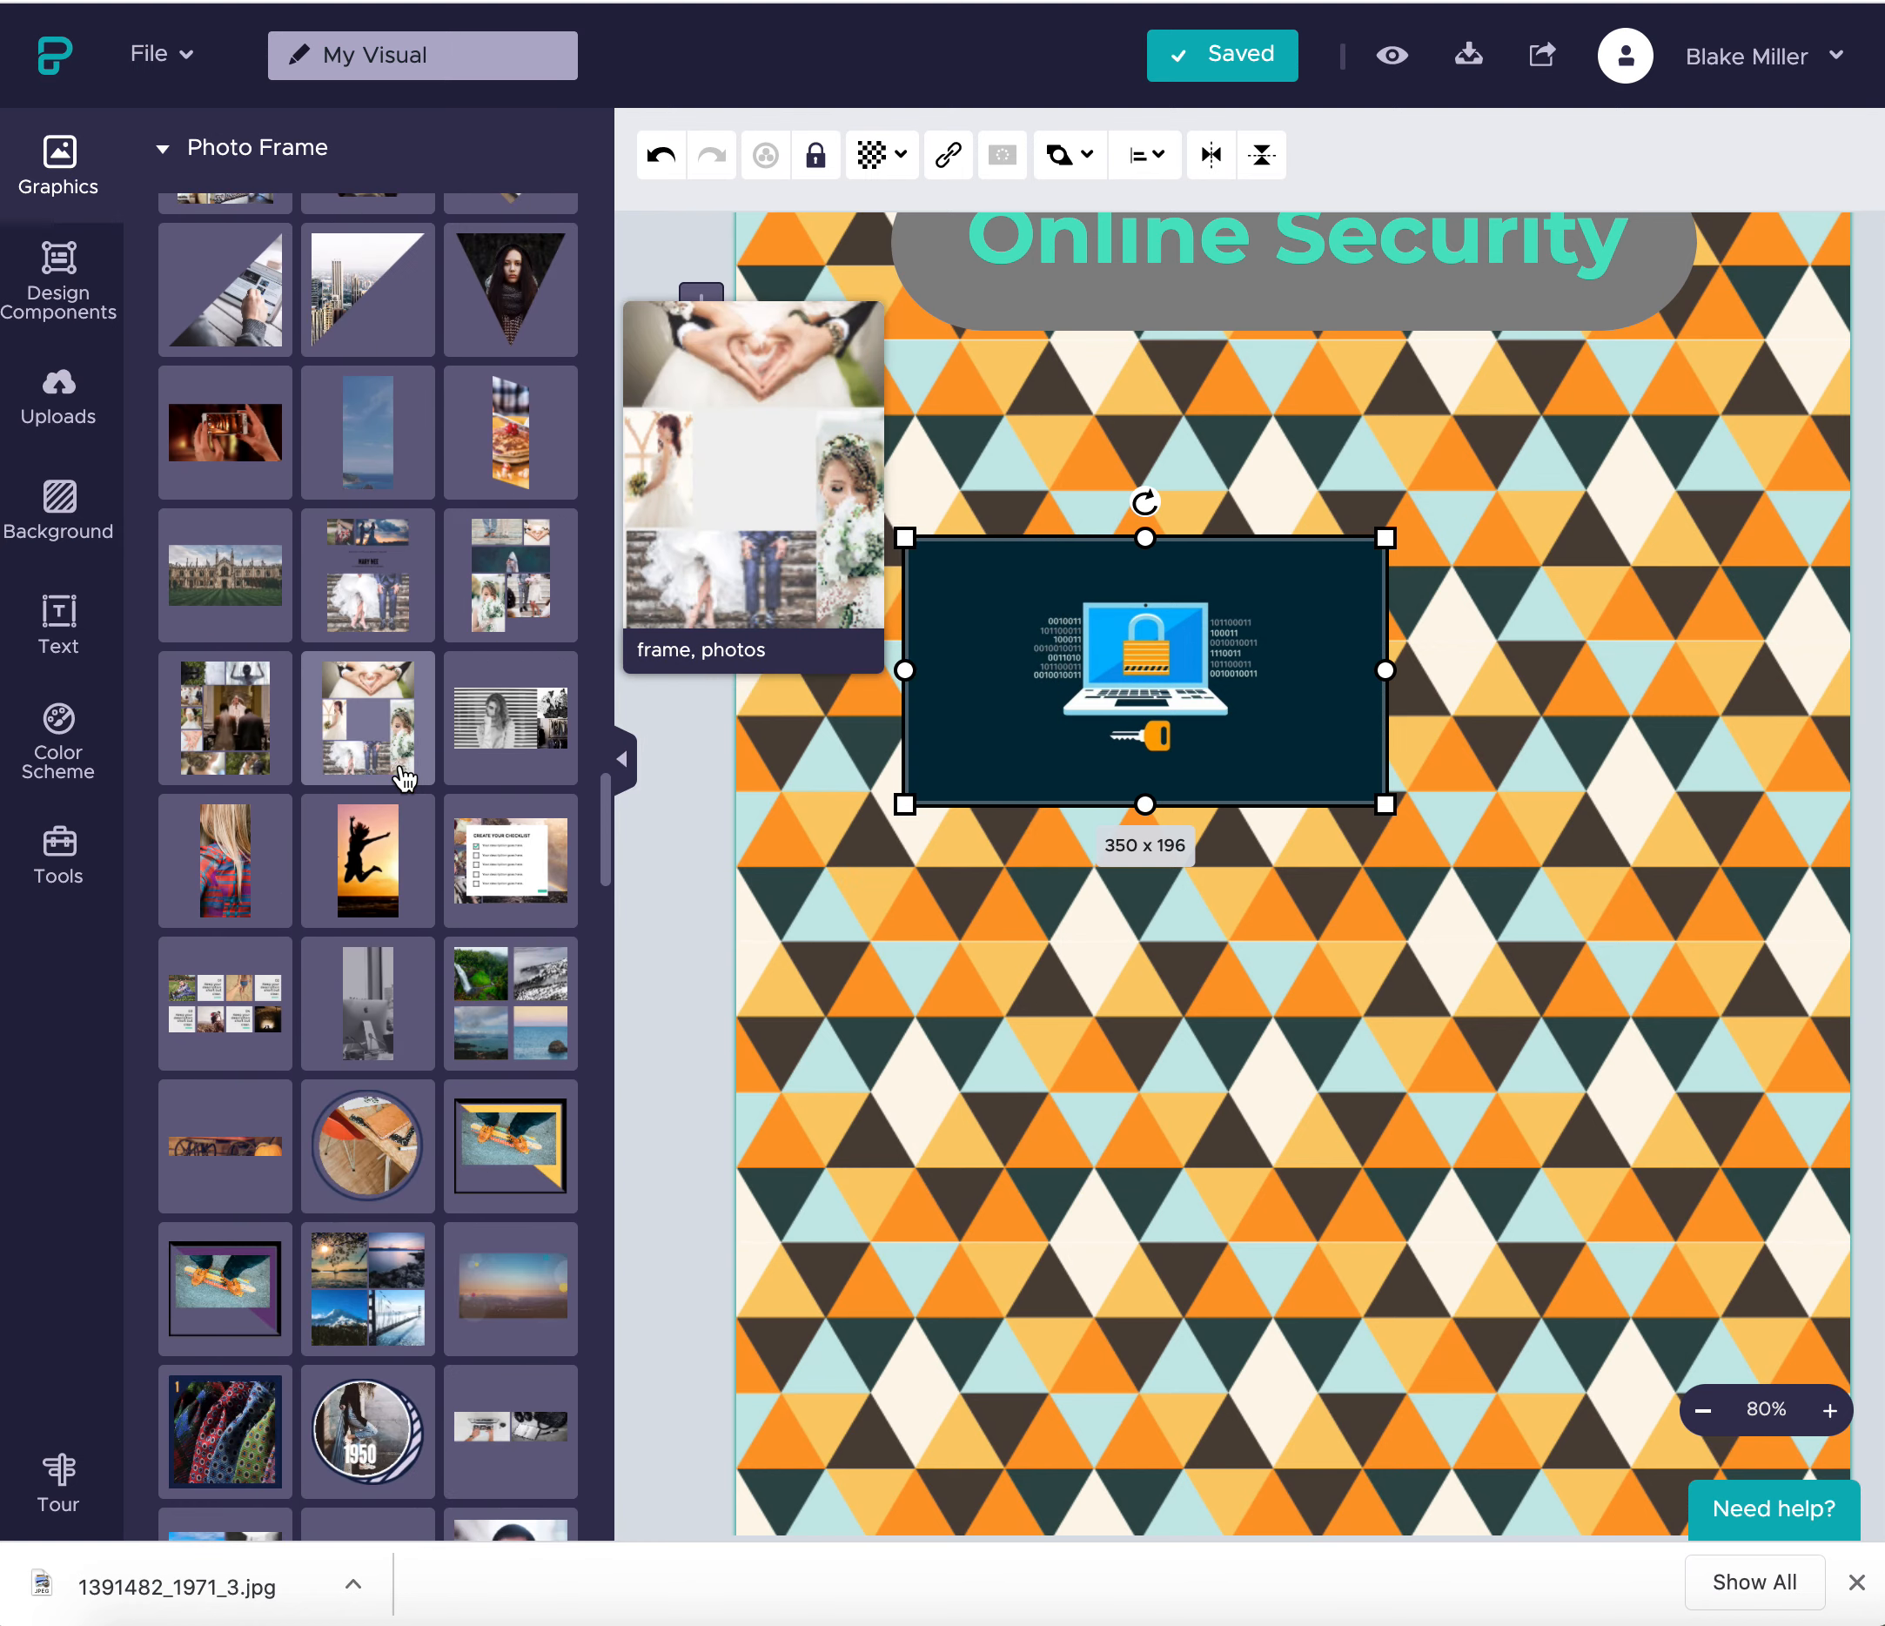
pyautogui.click(367, 288)
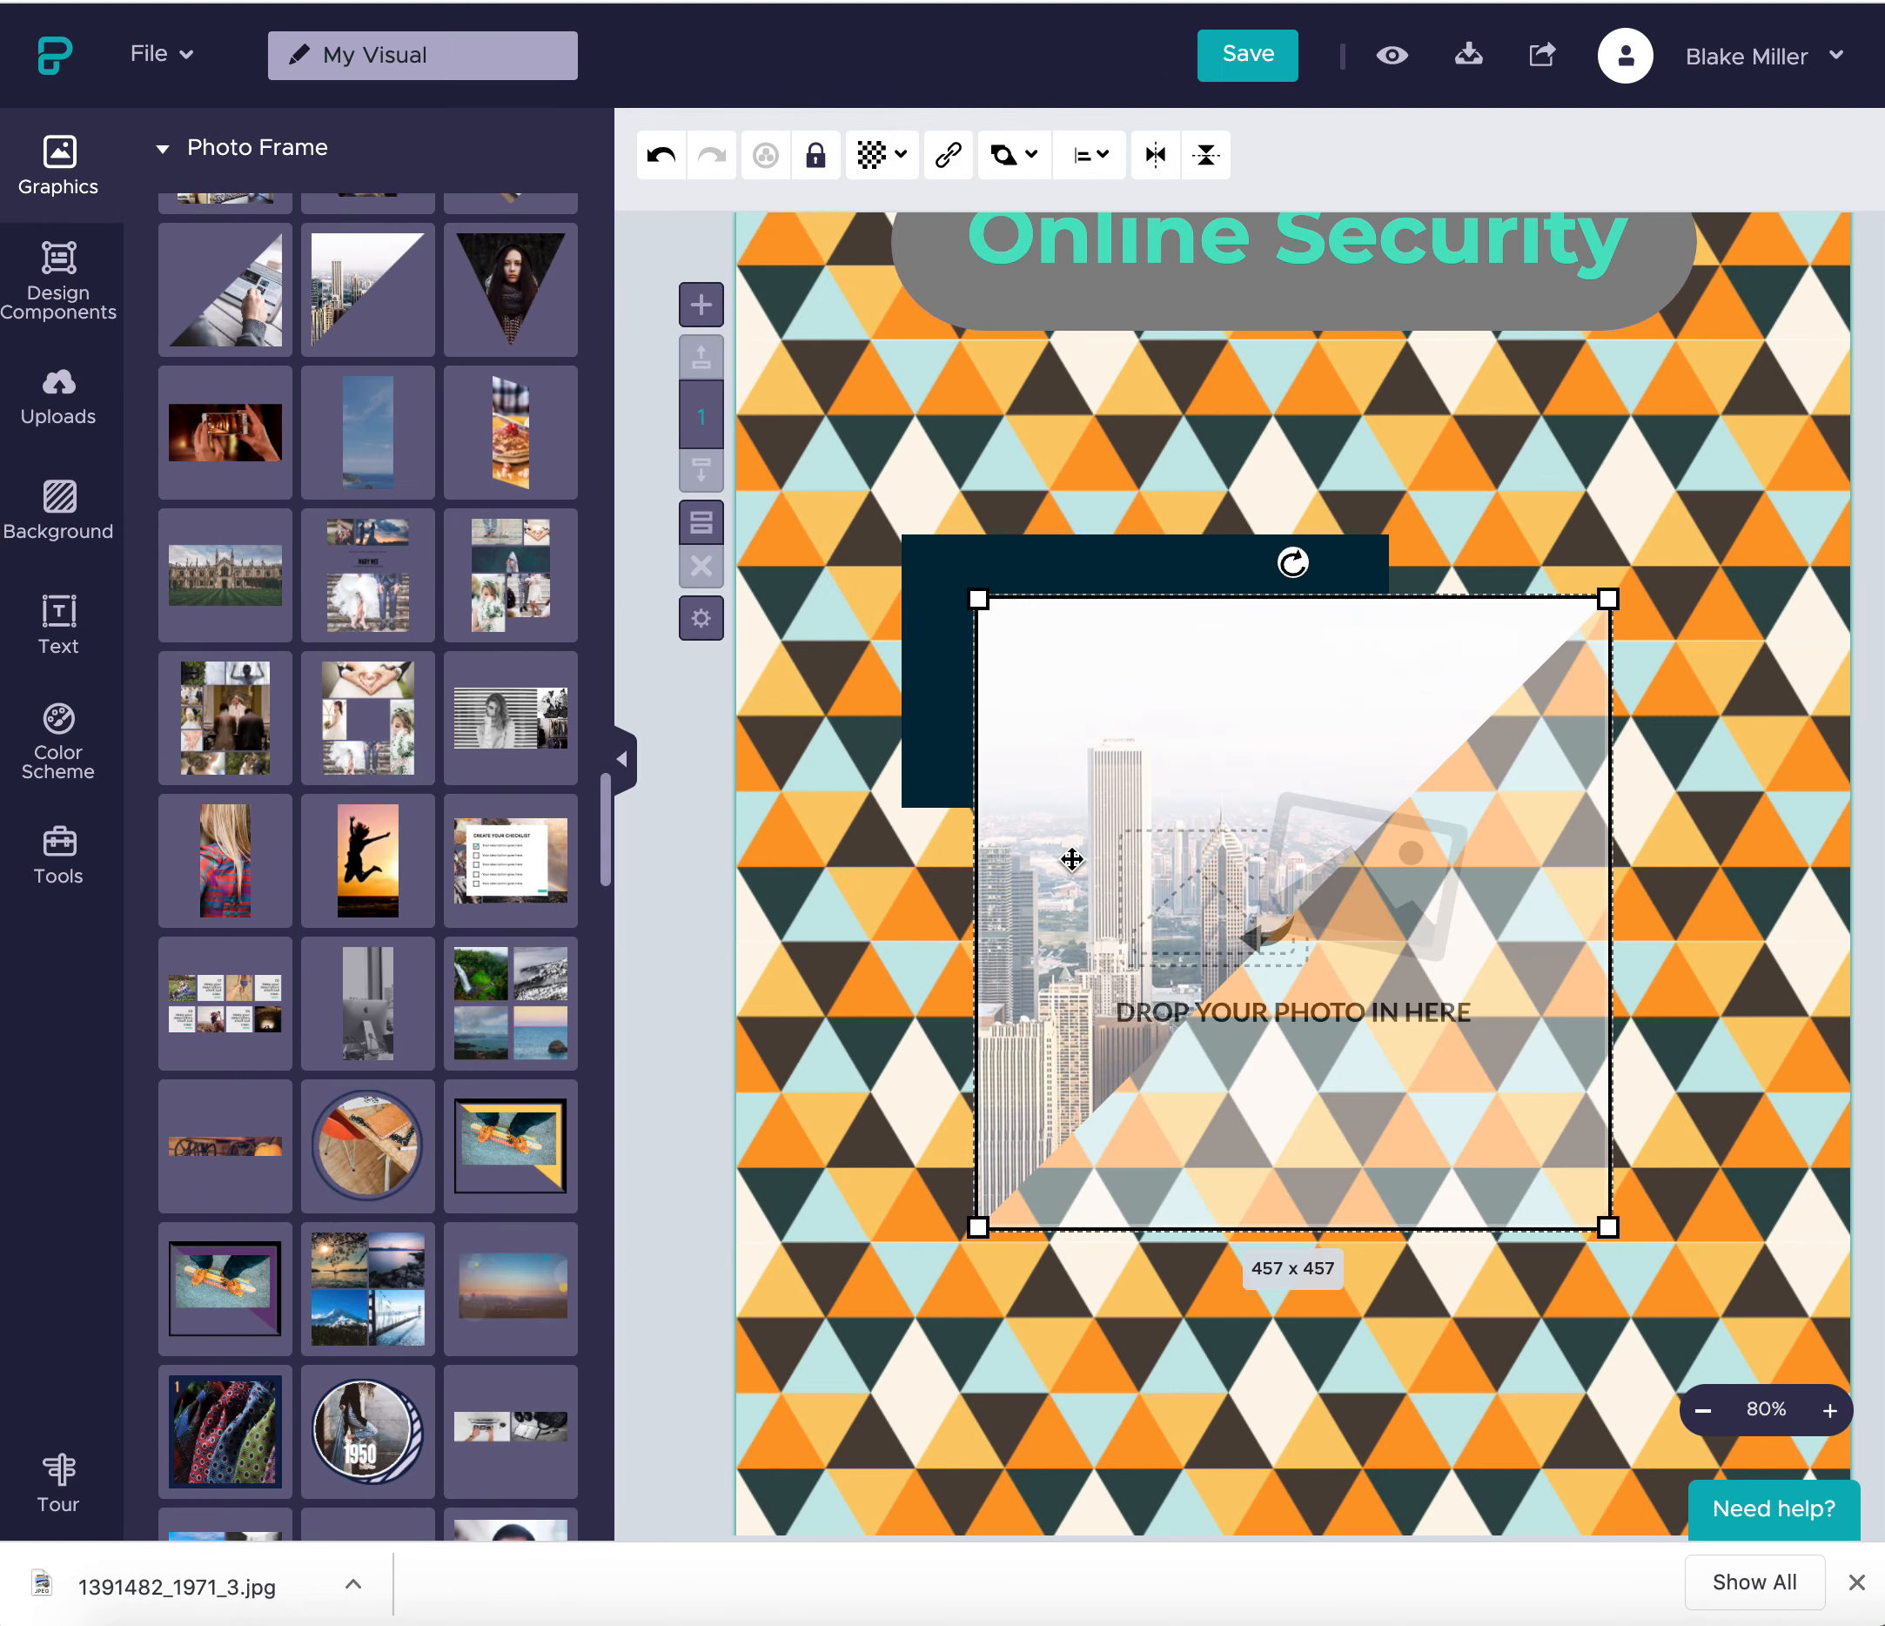
# - Position the triangular photo frame below the title banner and fill it with the laptop-and-padlock image
pyautogui.moveTo(1216, 909); pyautogui.dragTo(1371, 1020)
pyautogui.click(1131, 628)
pyautogui.moveTo(1132, 628)
pyautogui.mouseDown()
pyautogui.moveTo(1409, 956)
pyautogui.moveTo(1209, 627)
pyautogui.mouseUp()
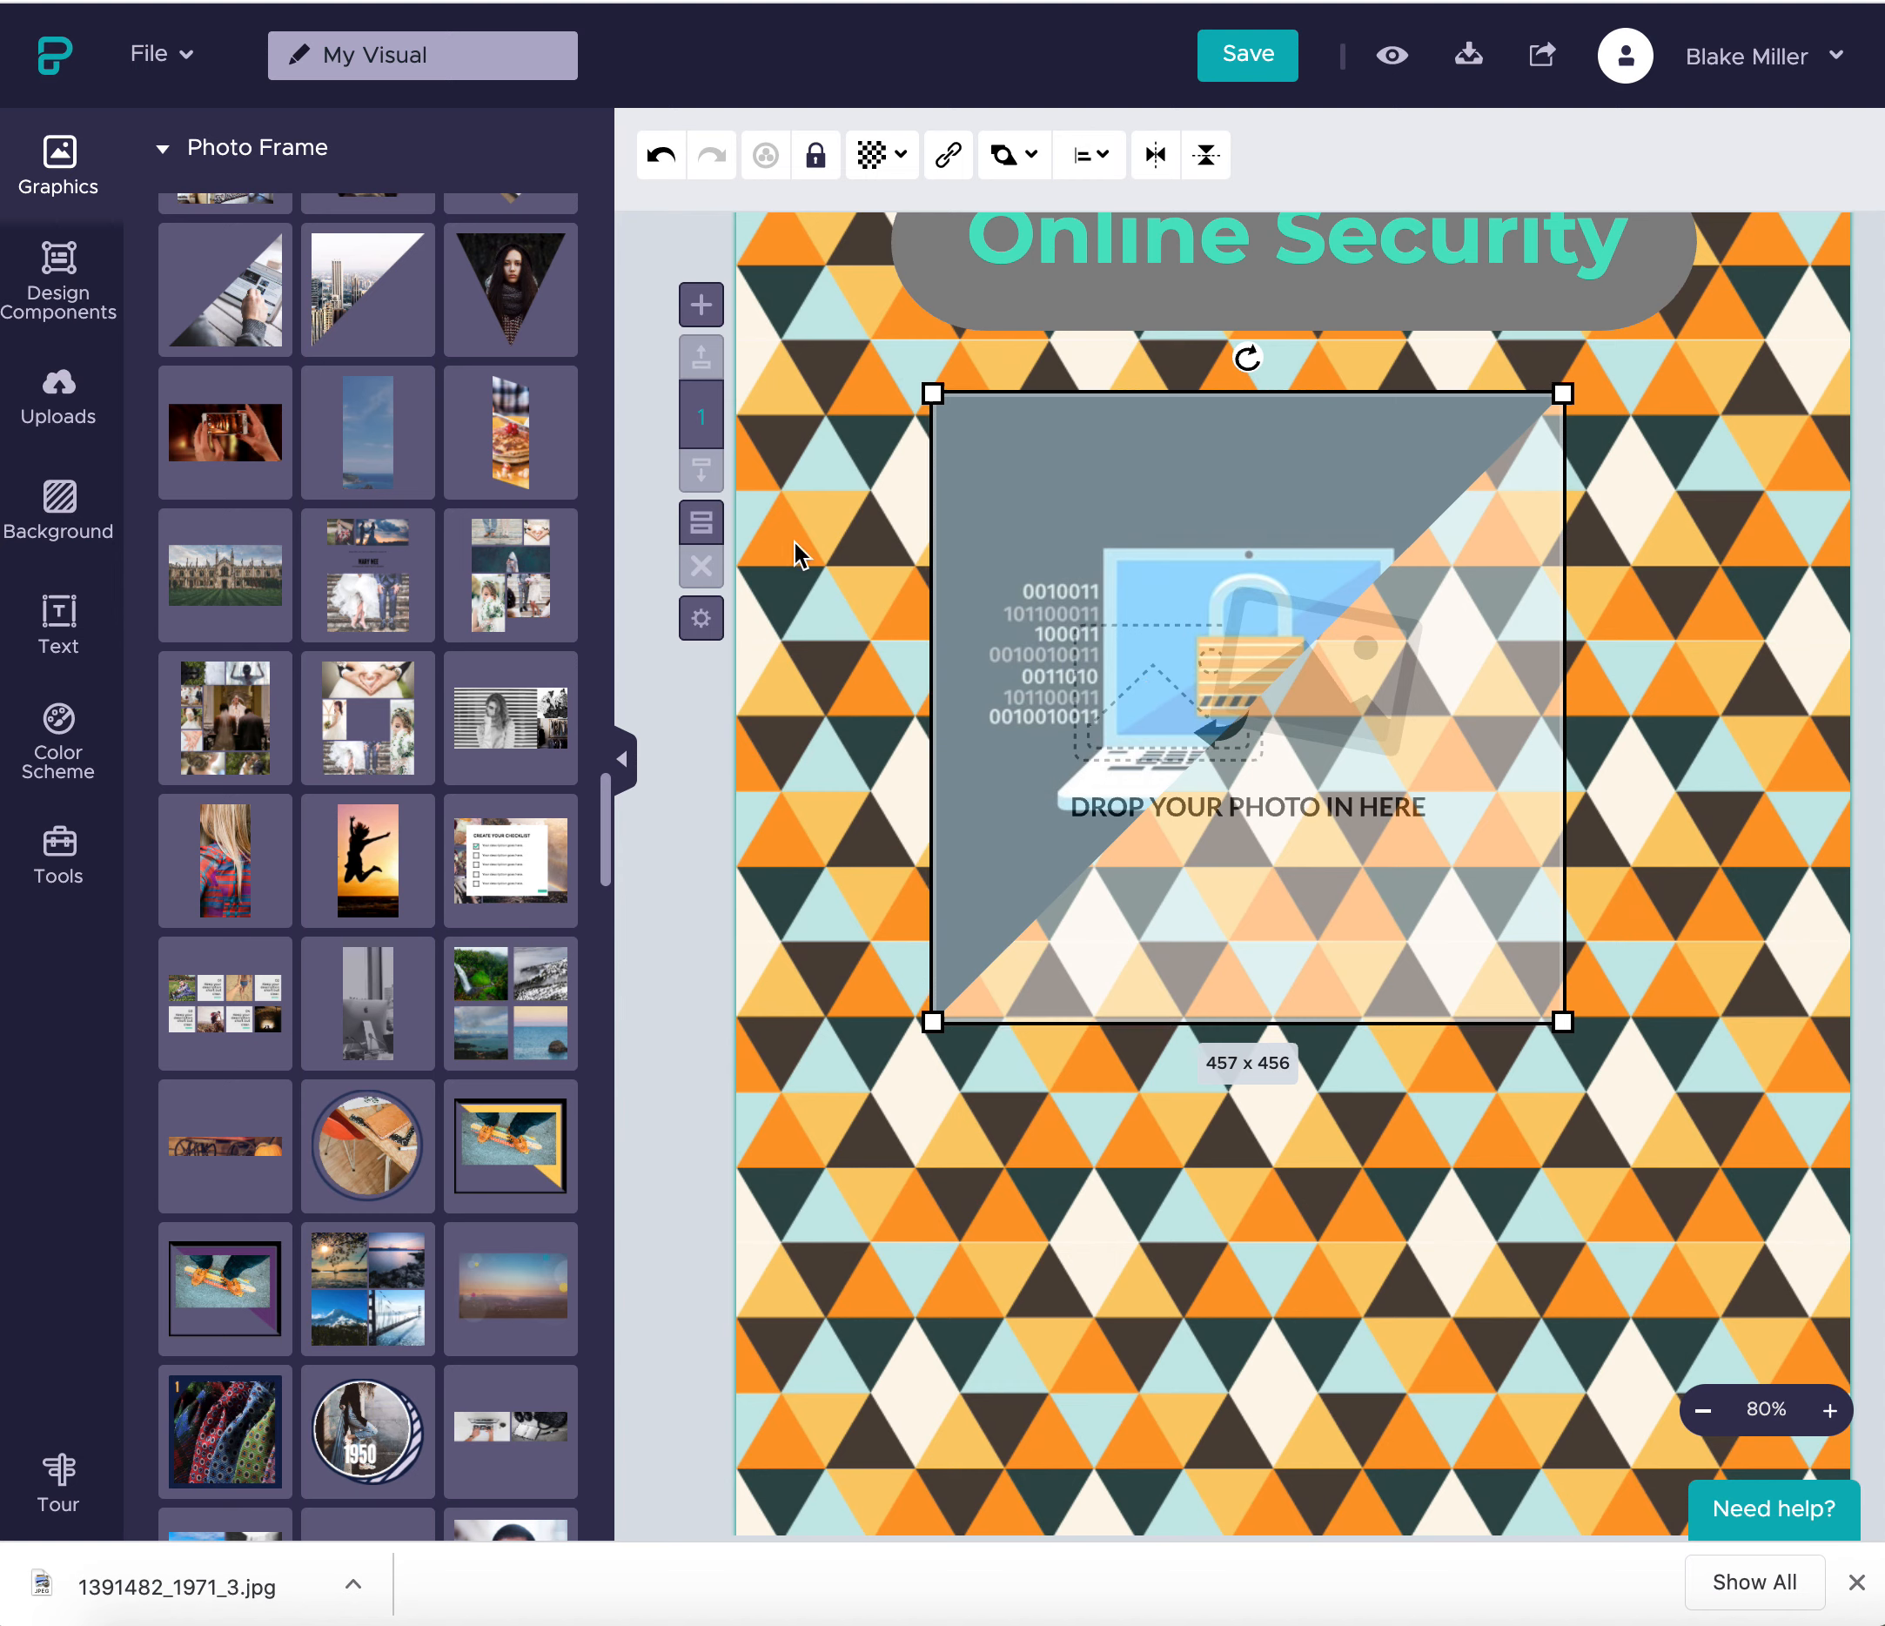
# - Delete the triangular photo frame together with the laptop-and-padlock image inside it
pyautogui.click(1255, 1139)
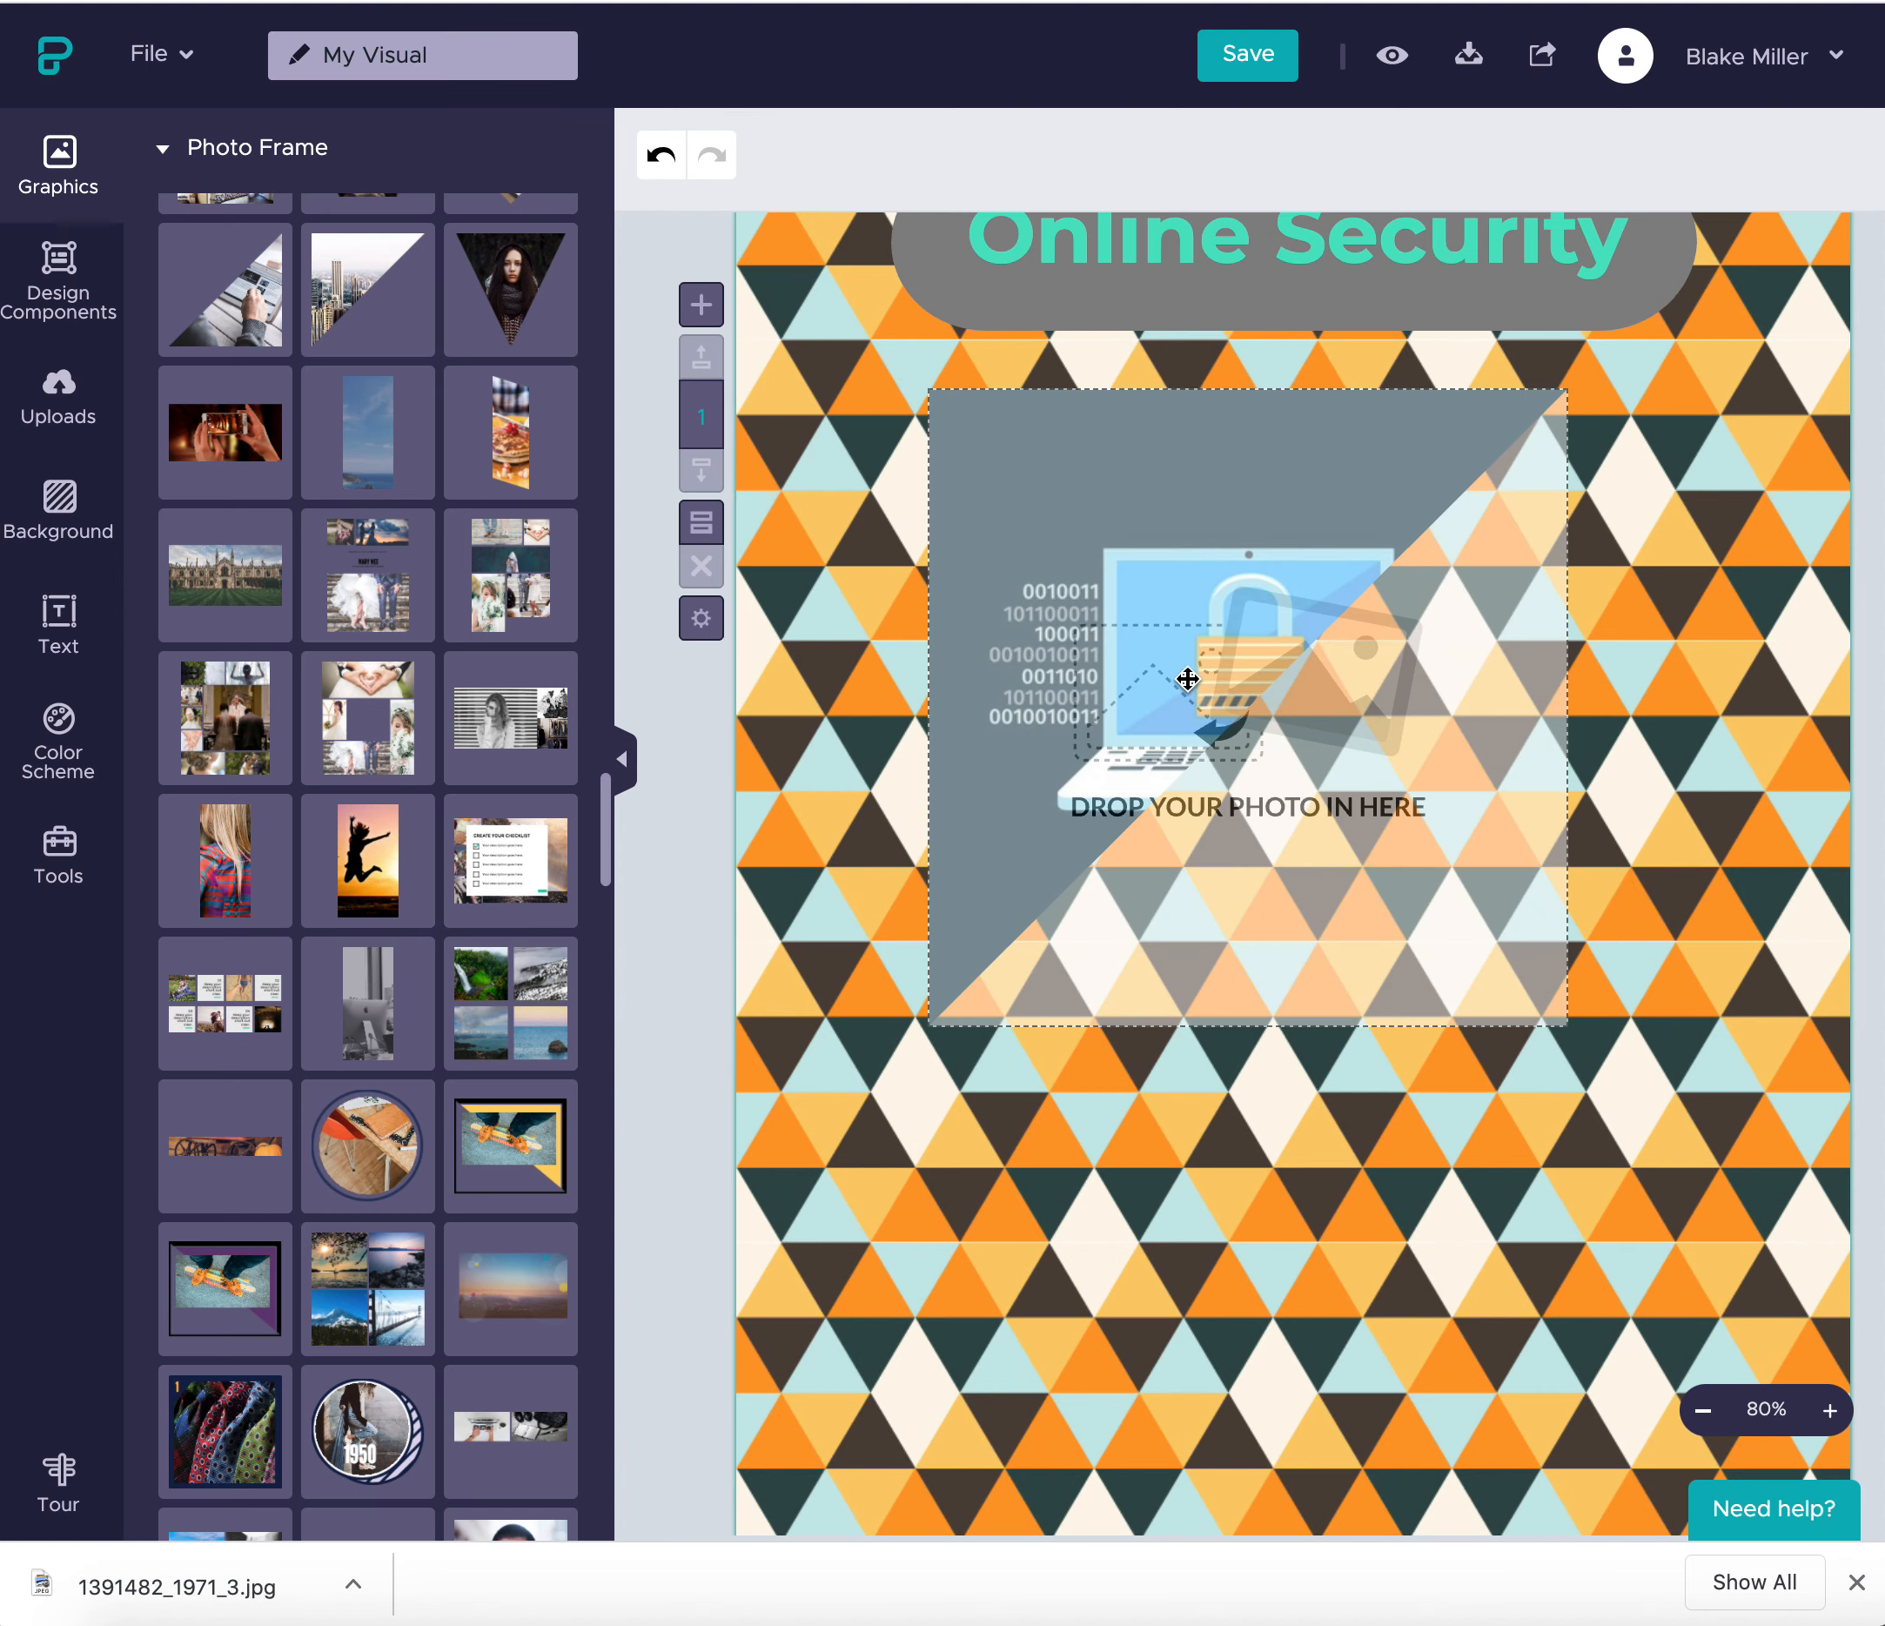
pyautogui.click(1188, 679)
pyautogui.press('Delete')
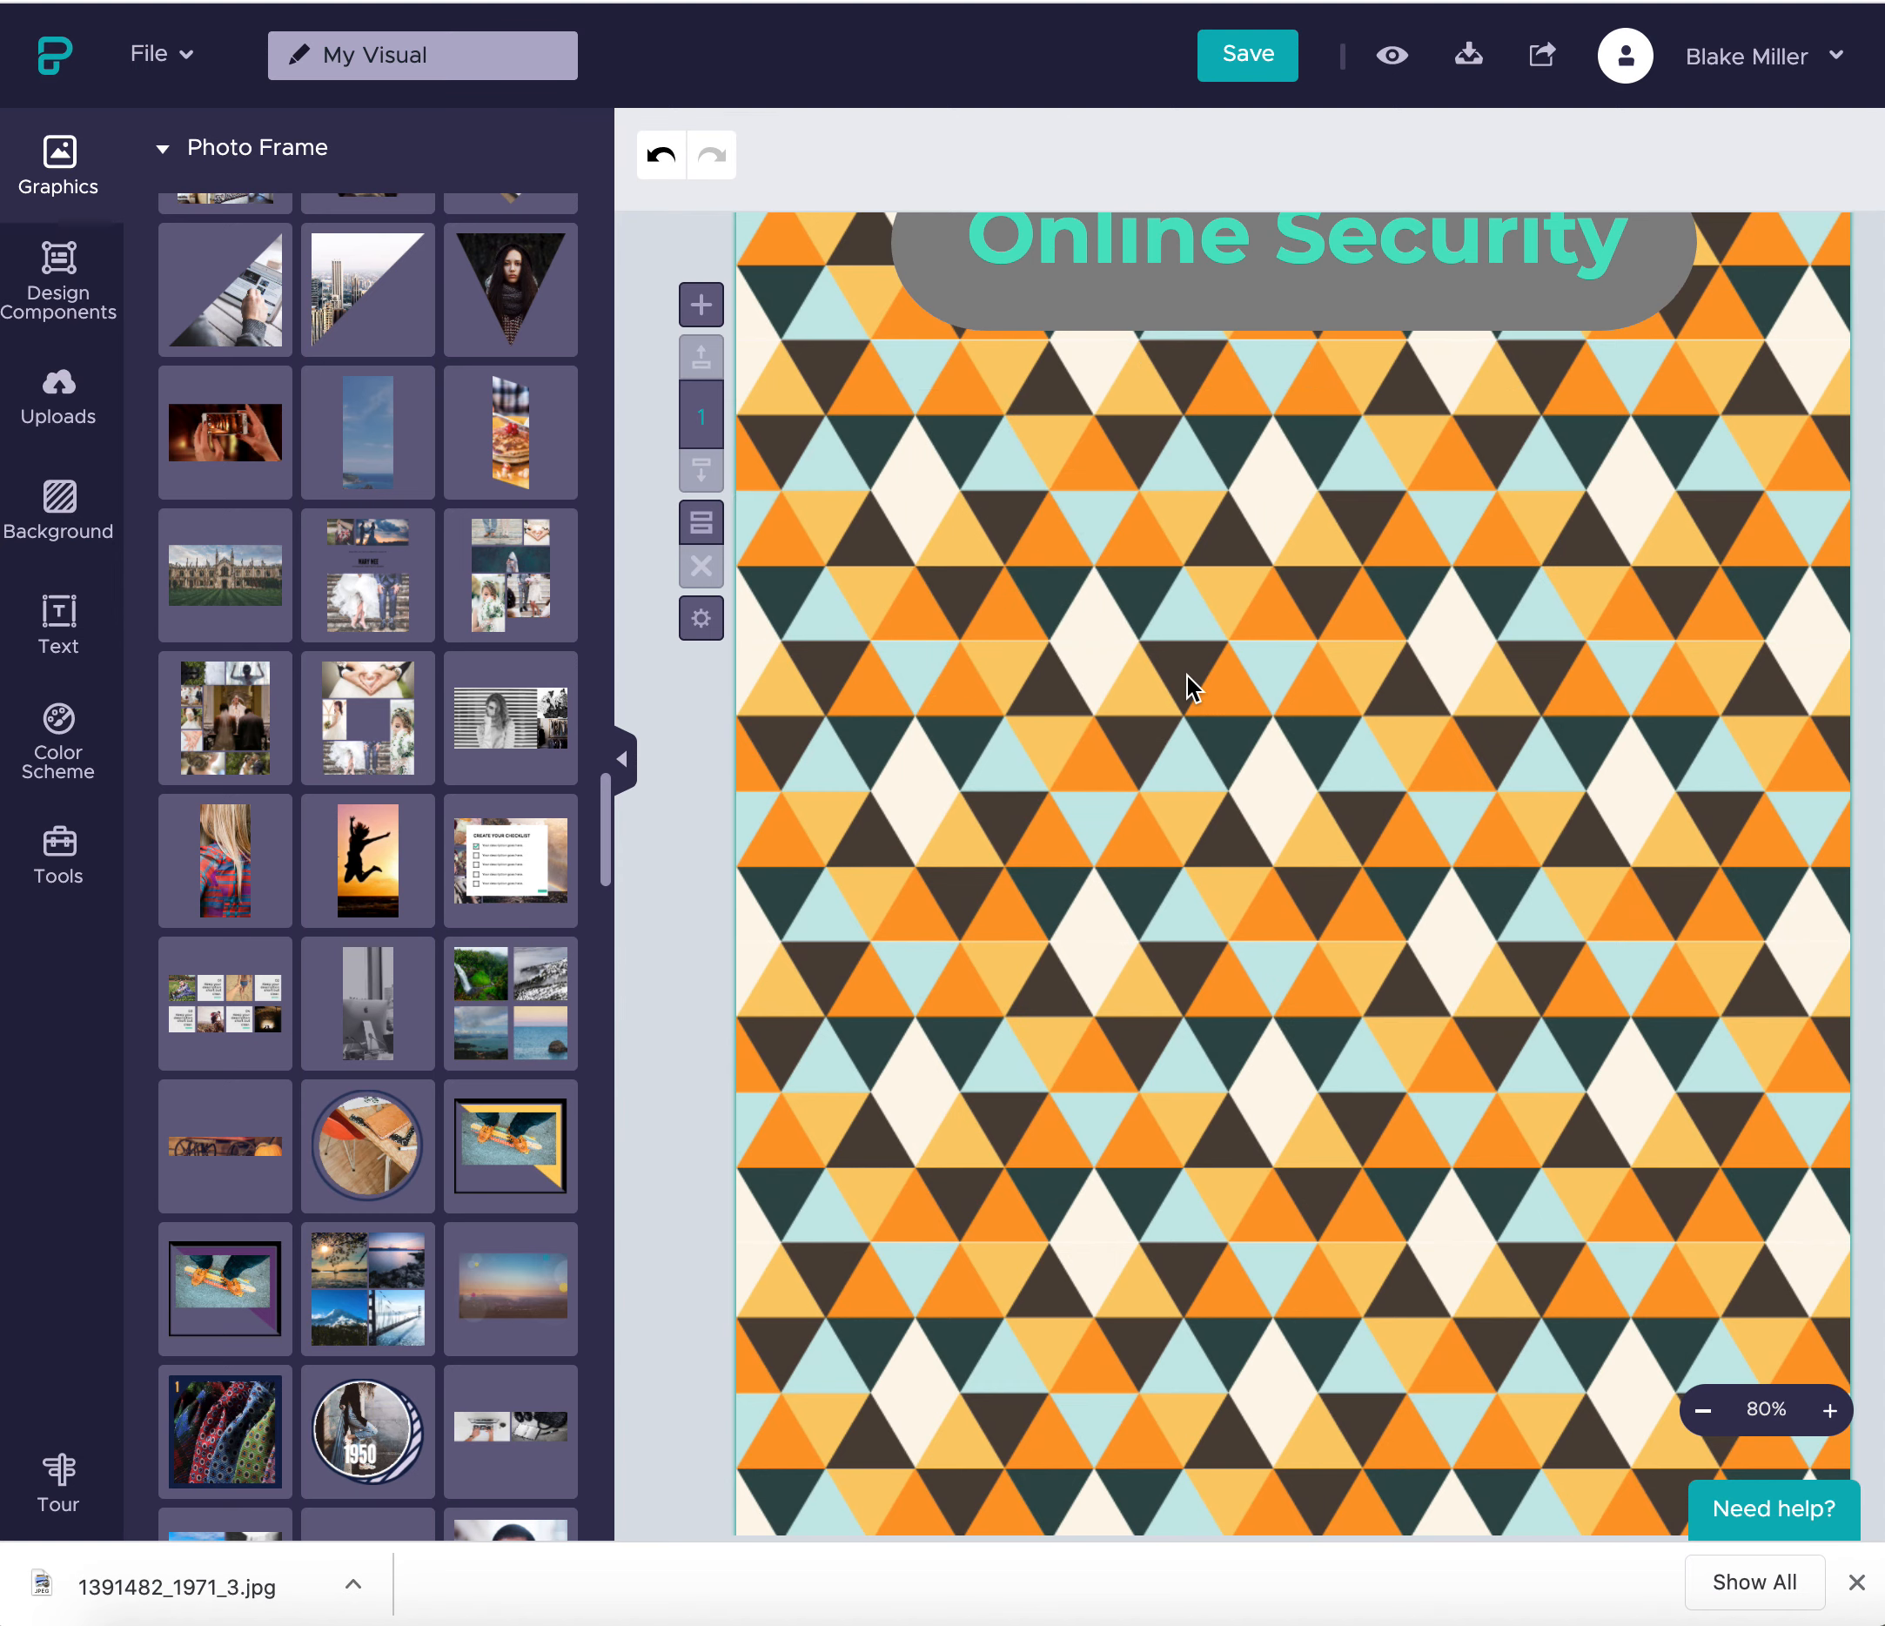
# - Try the uploaded laptop-and-padlock image in the two wide slots of the four-photo wedding collage frame, and delete the frame
pyautogui.click(319, 735)
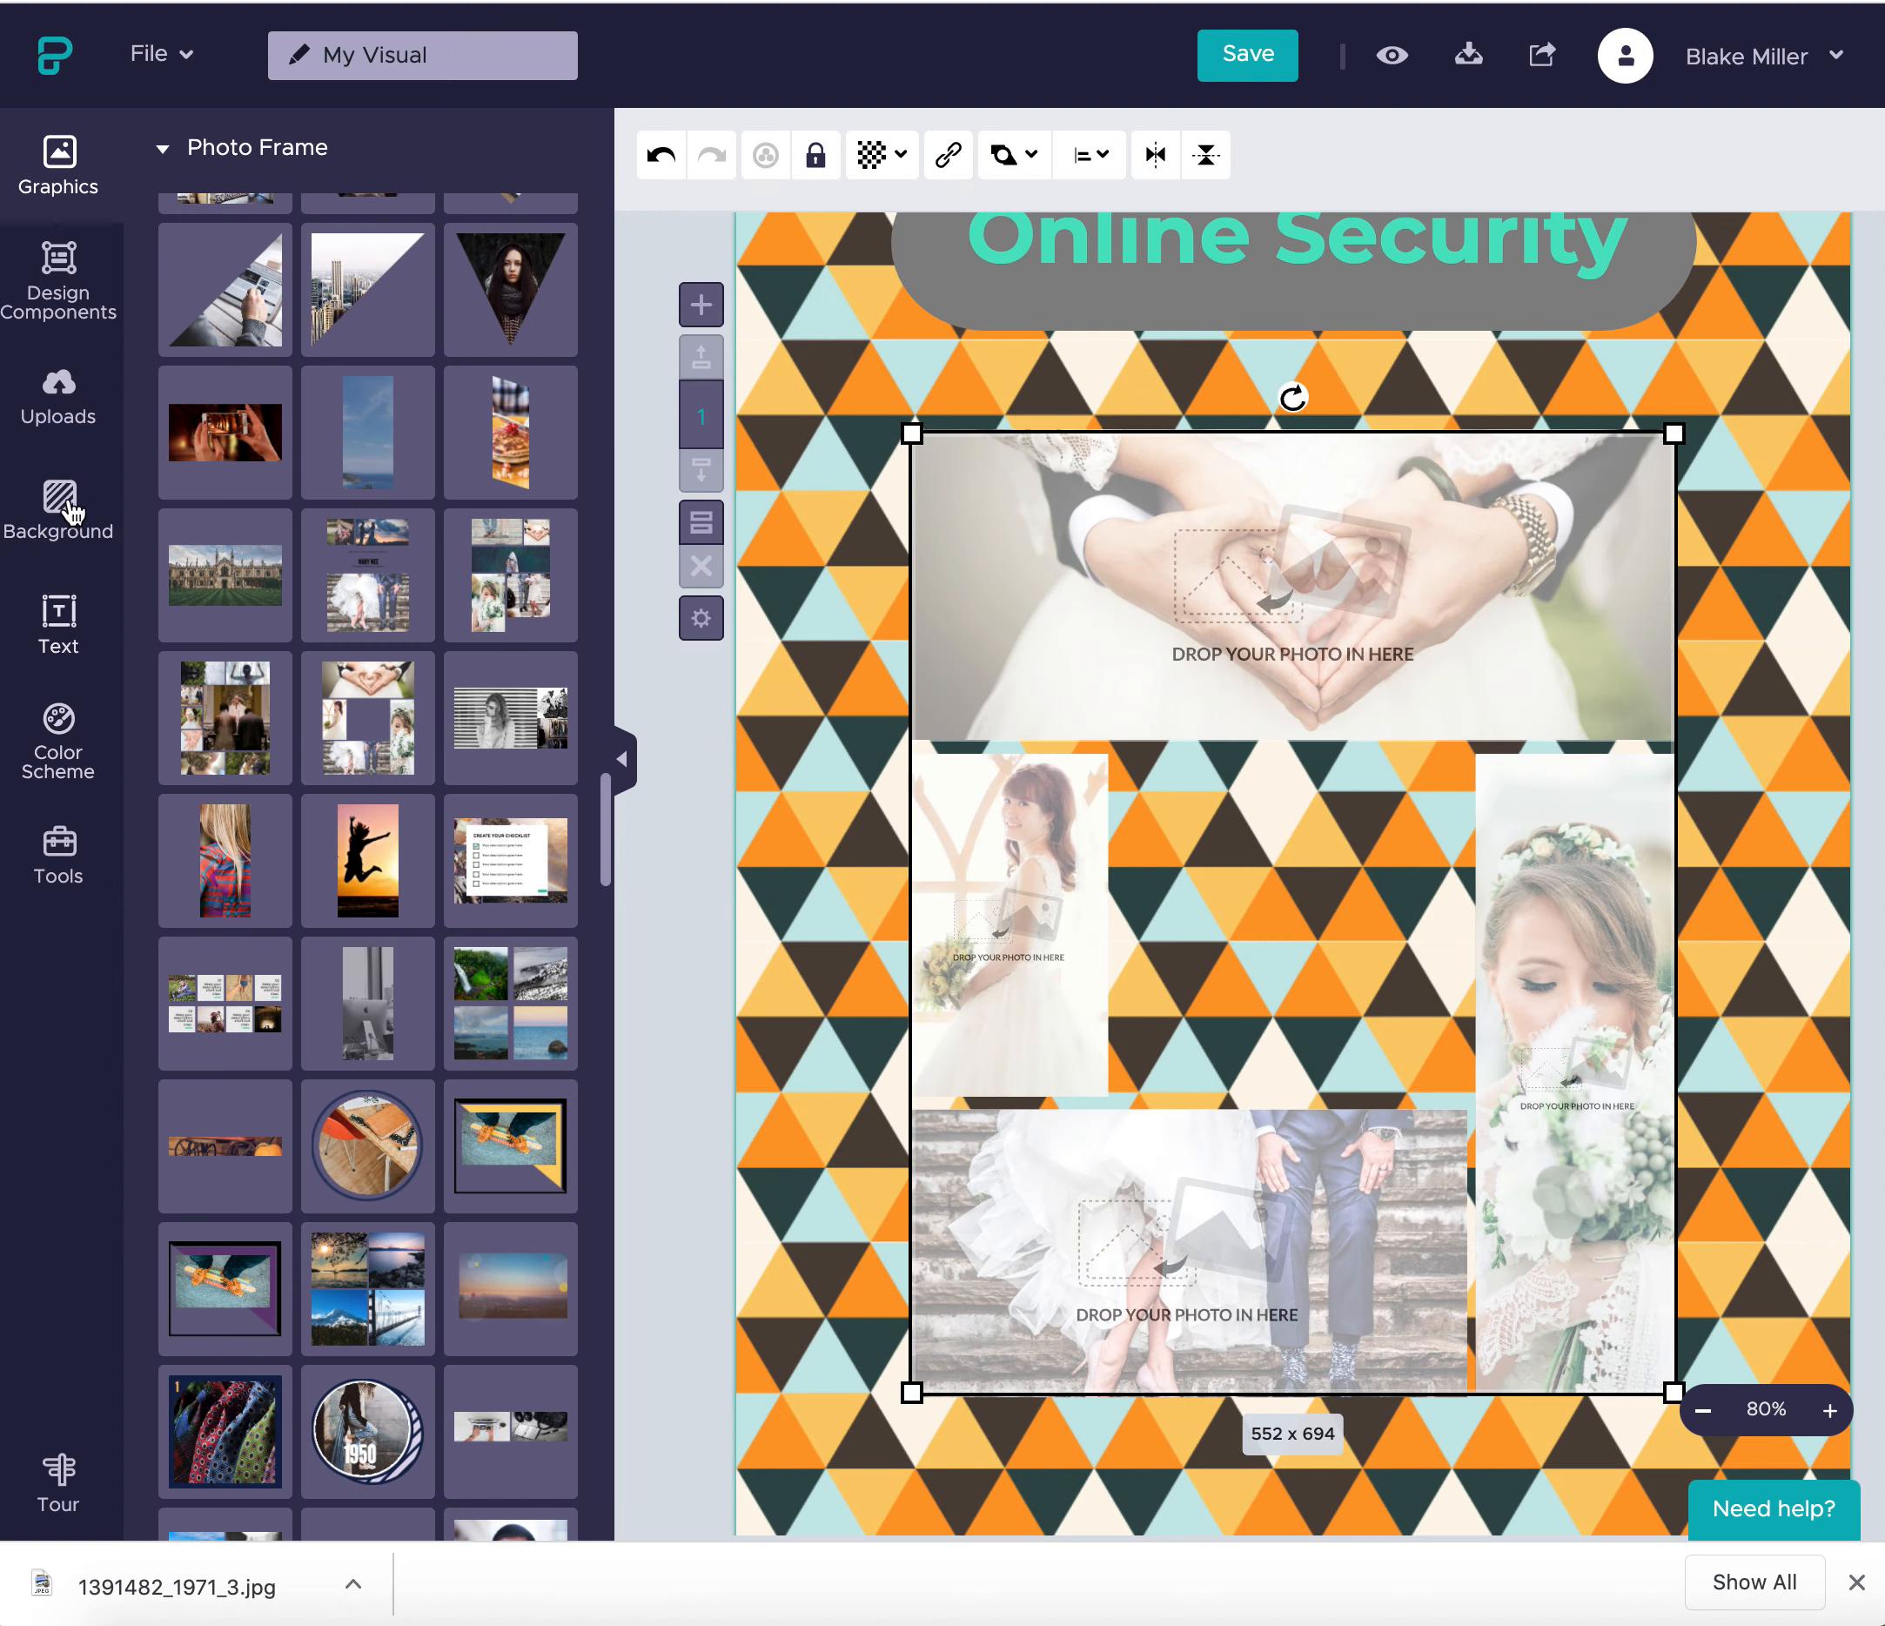
pyautogui.click(72, 404)
pyautogui.moveTo(224, 542); pyautogui.dragTo(1169, 551)
pyautogui.moveTo(214, 539); pyautogui.dragTo(1046, 1223)
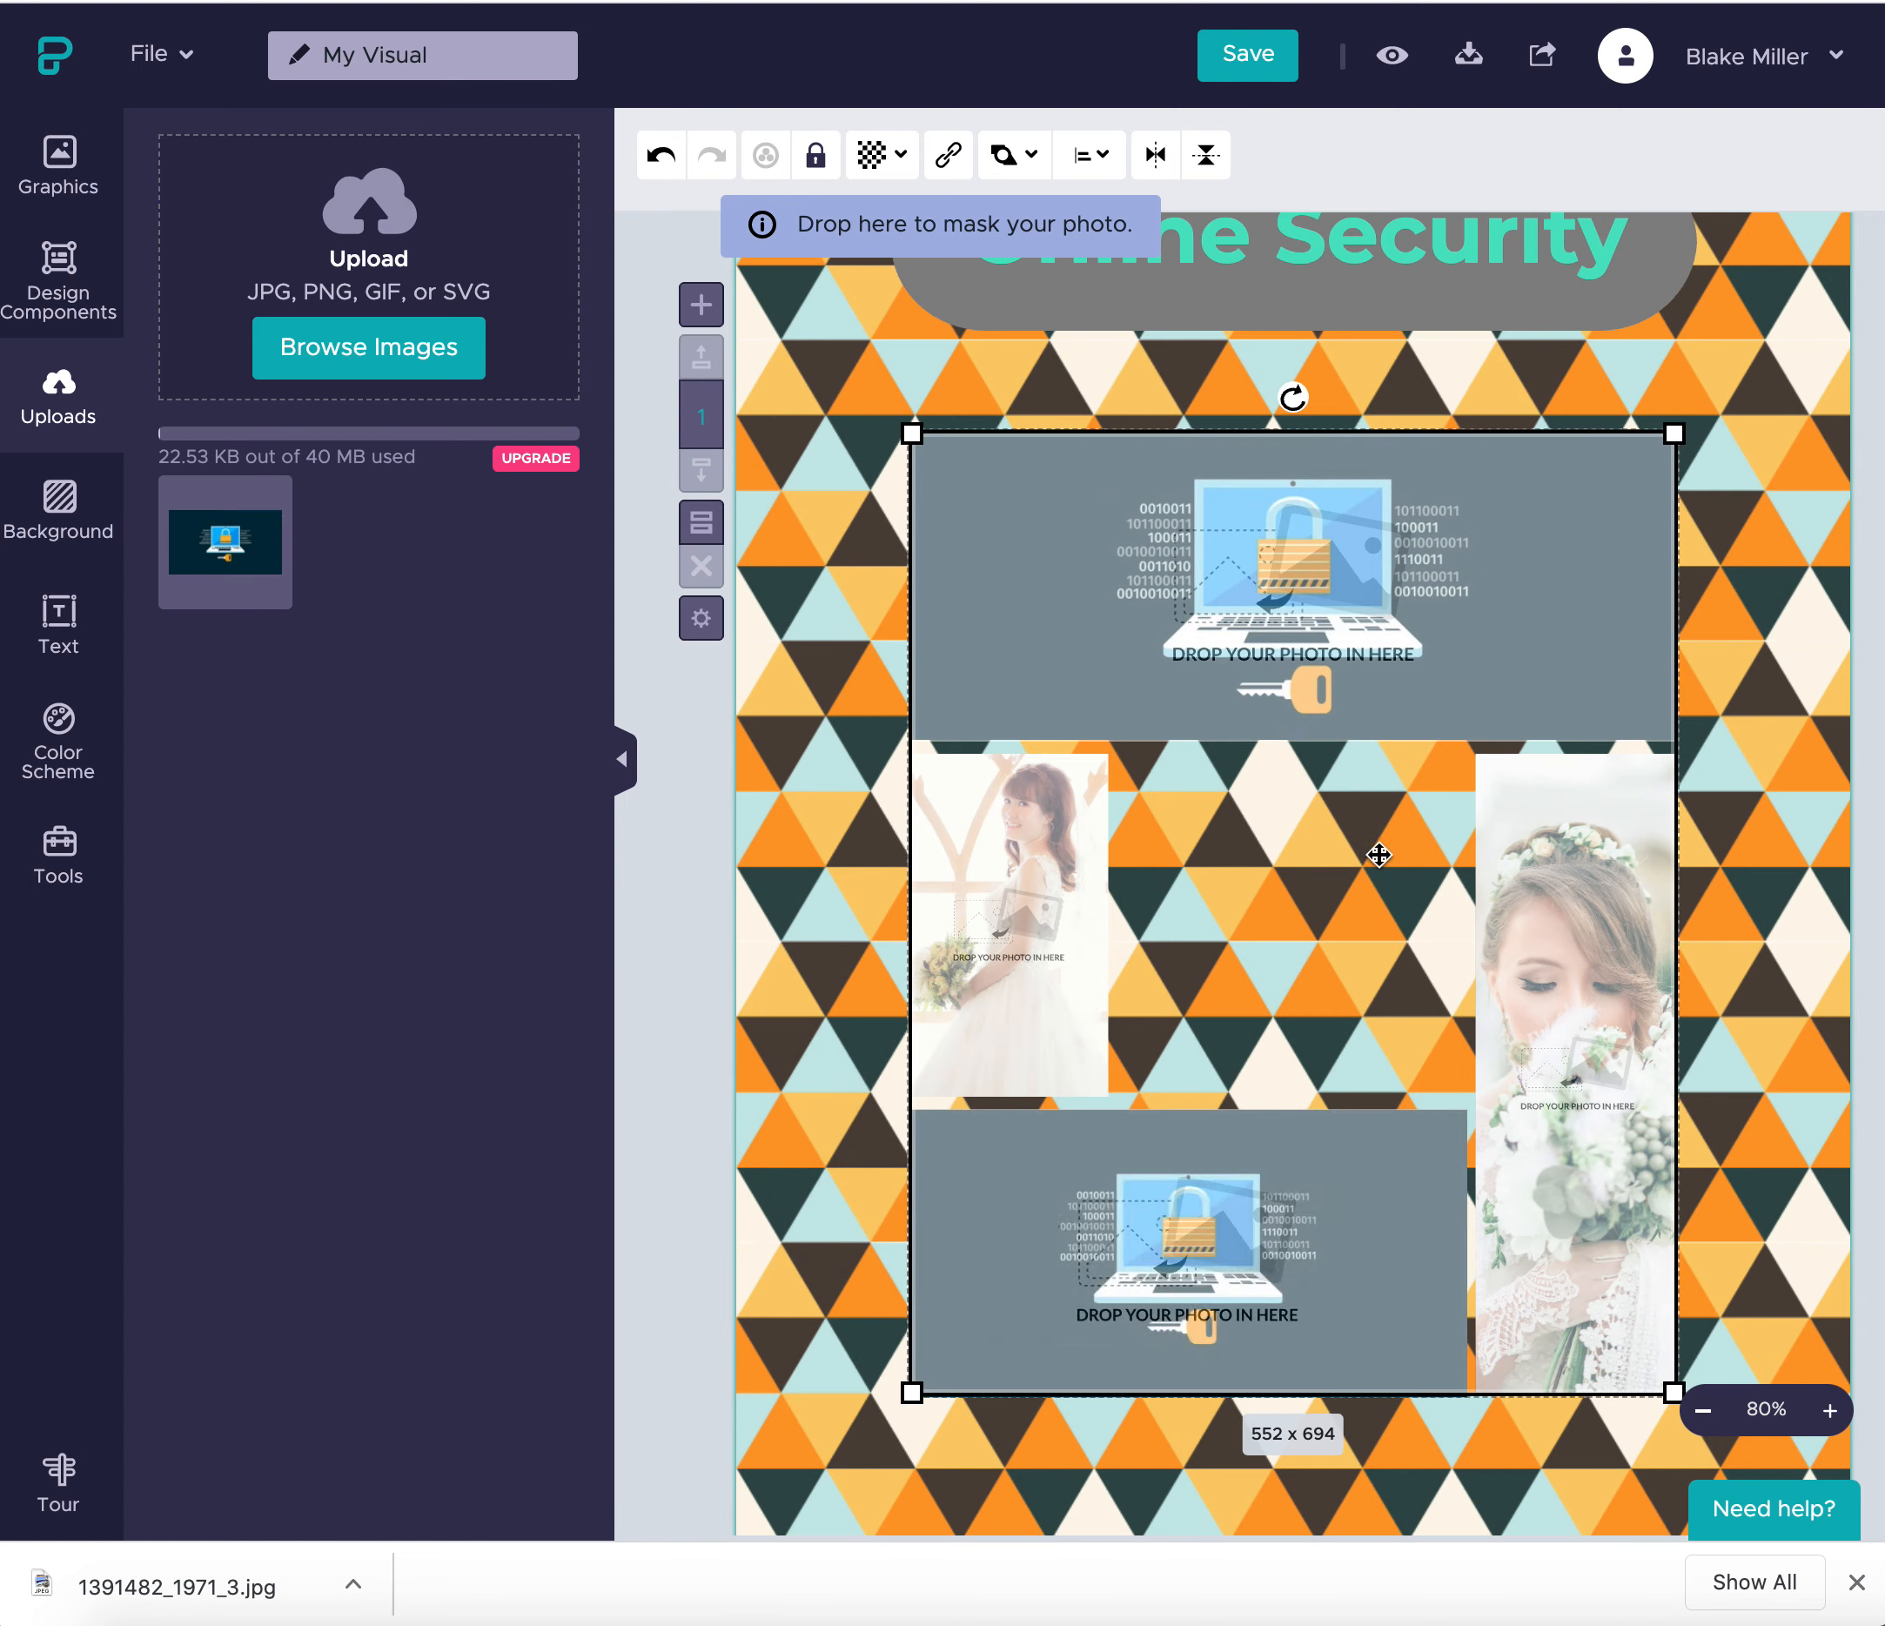
pyautogui.press('Delete')
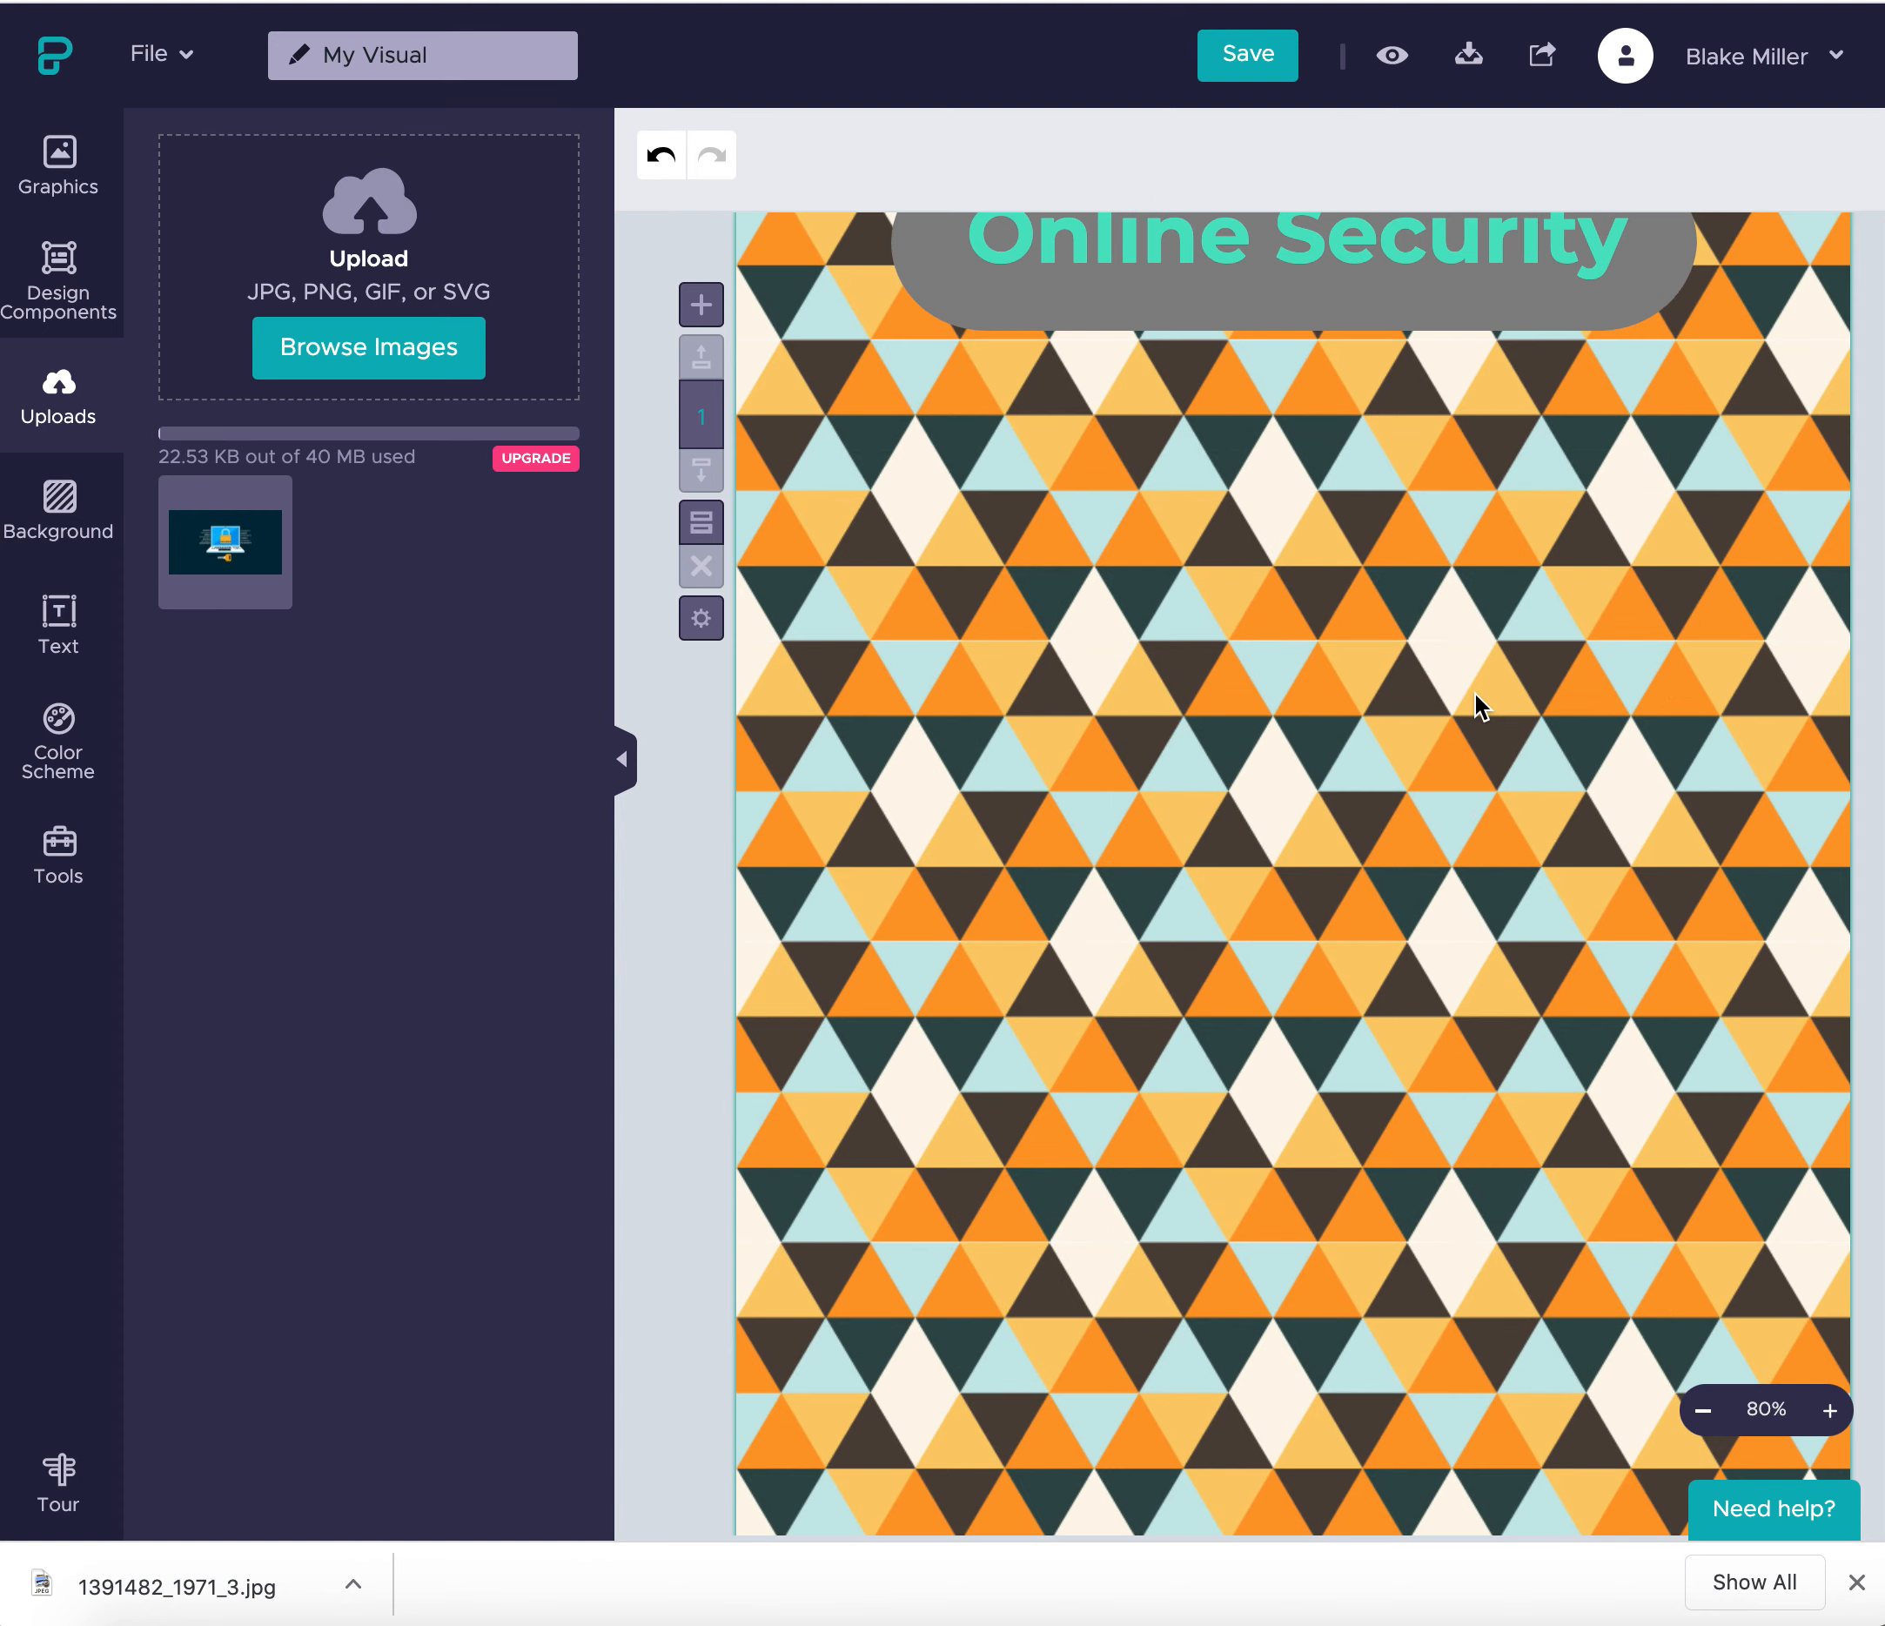
# - Search the Unsplash photo library in the graphics collection for "online security"
pyautogui.click(59, 164)
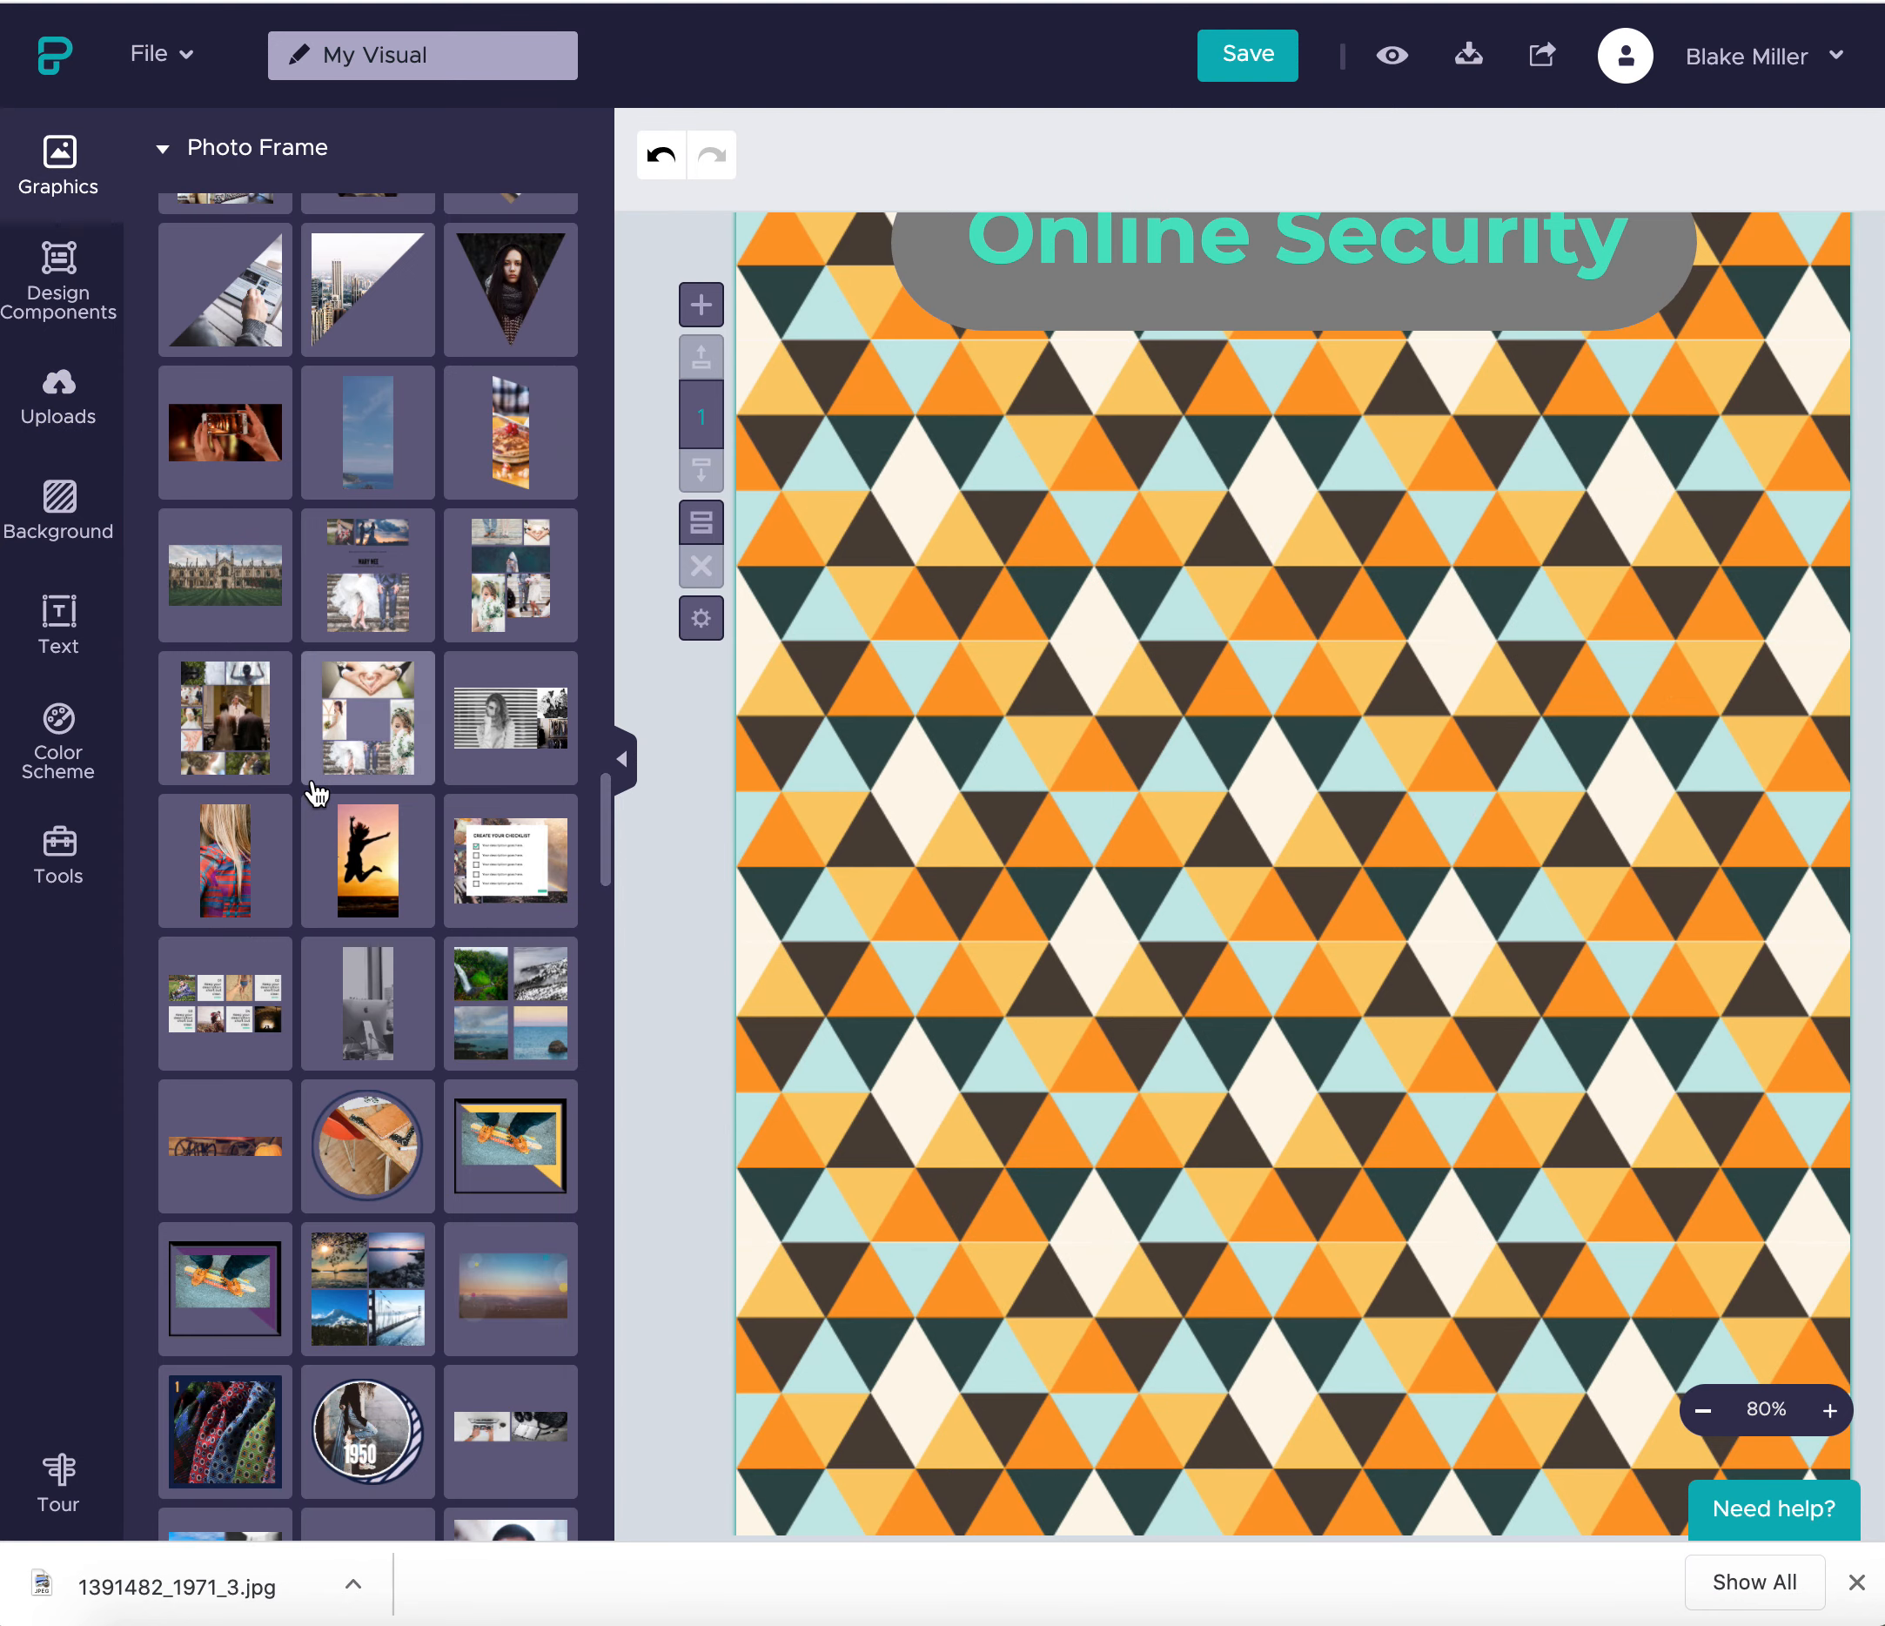
pyautogui.click(218, 138)
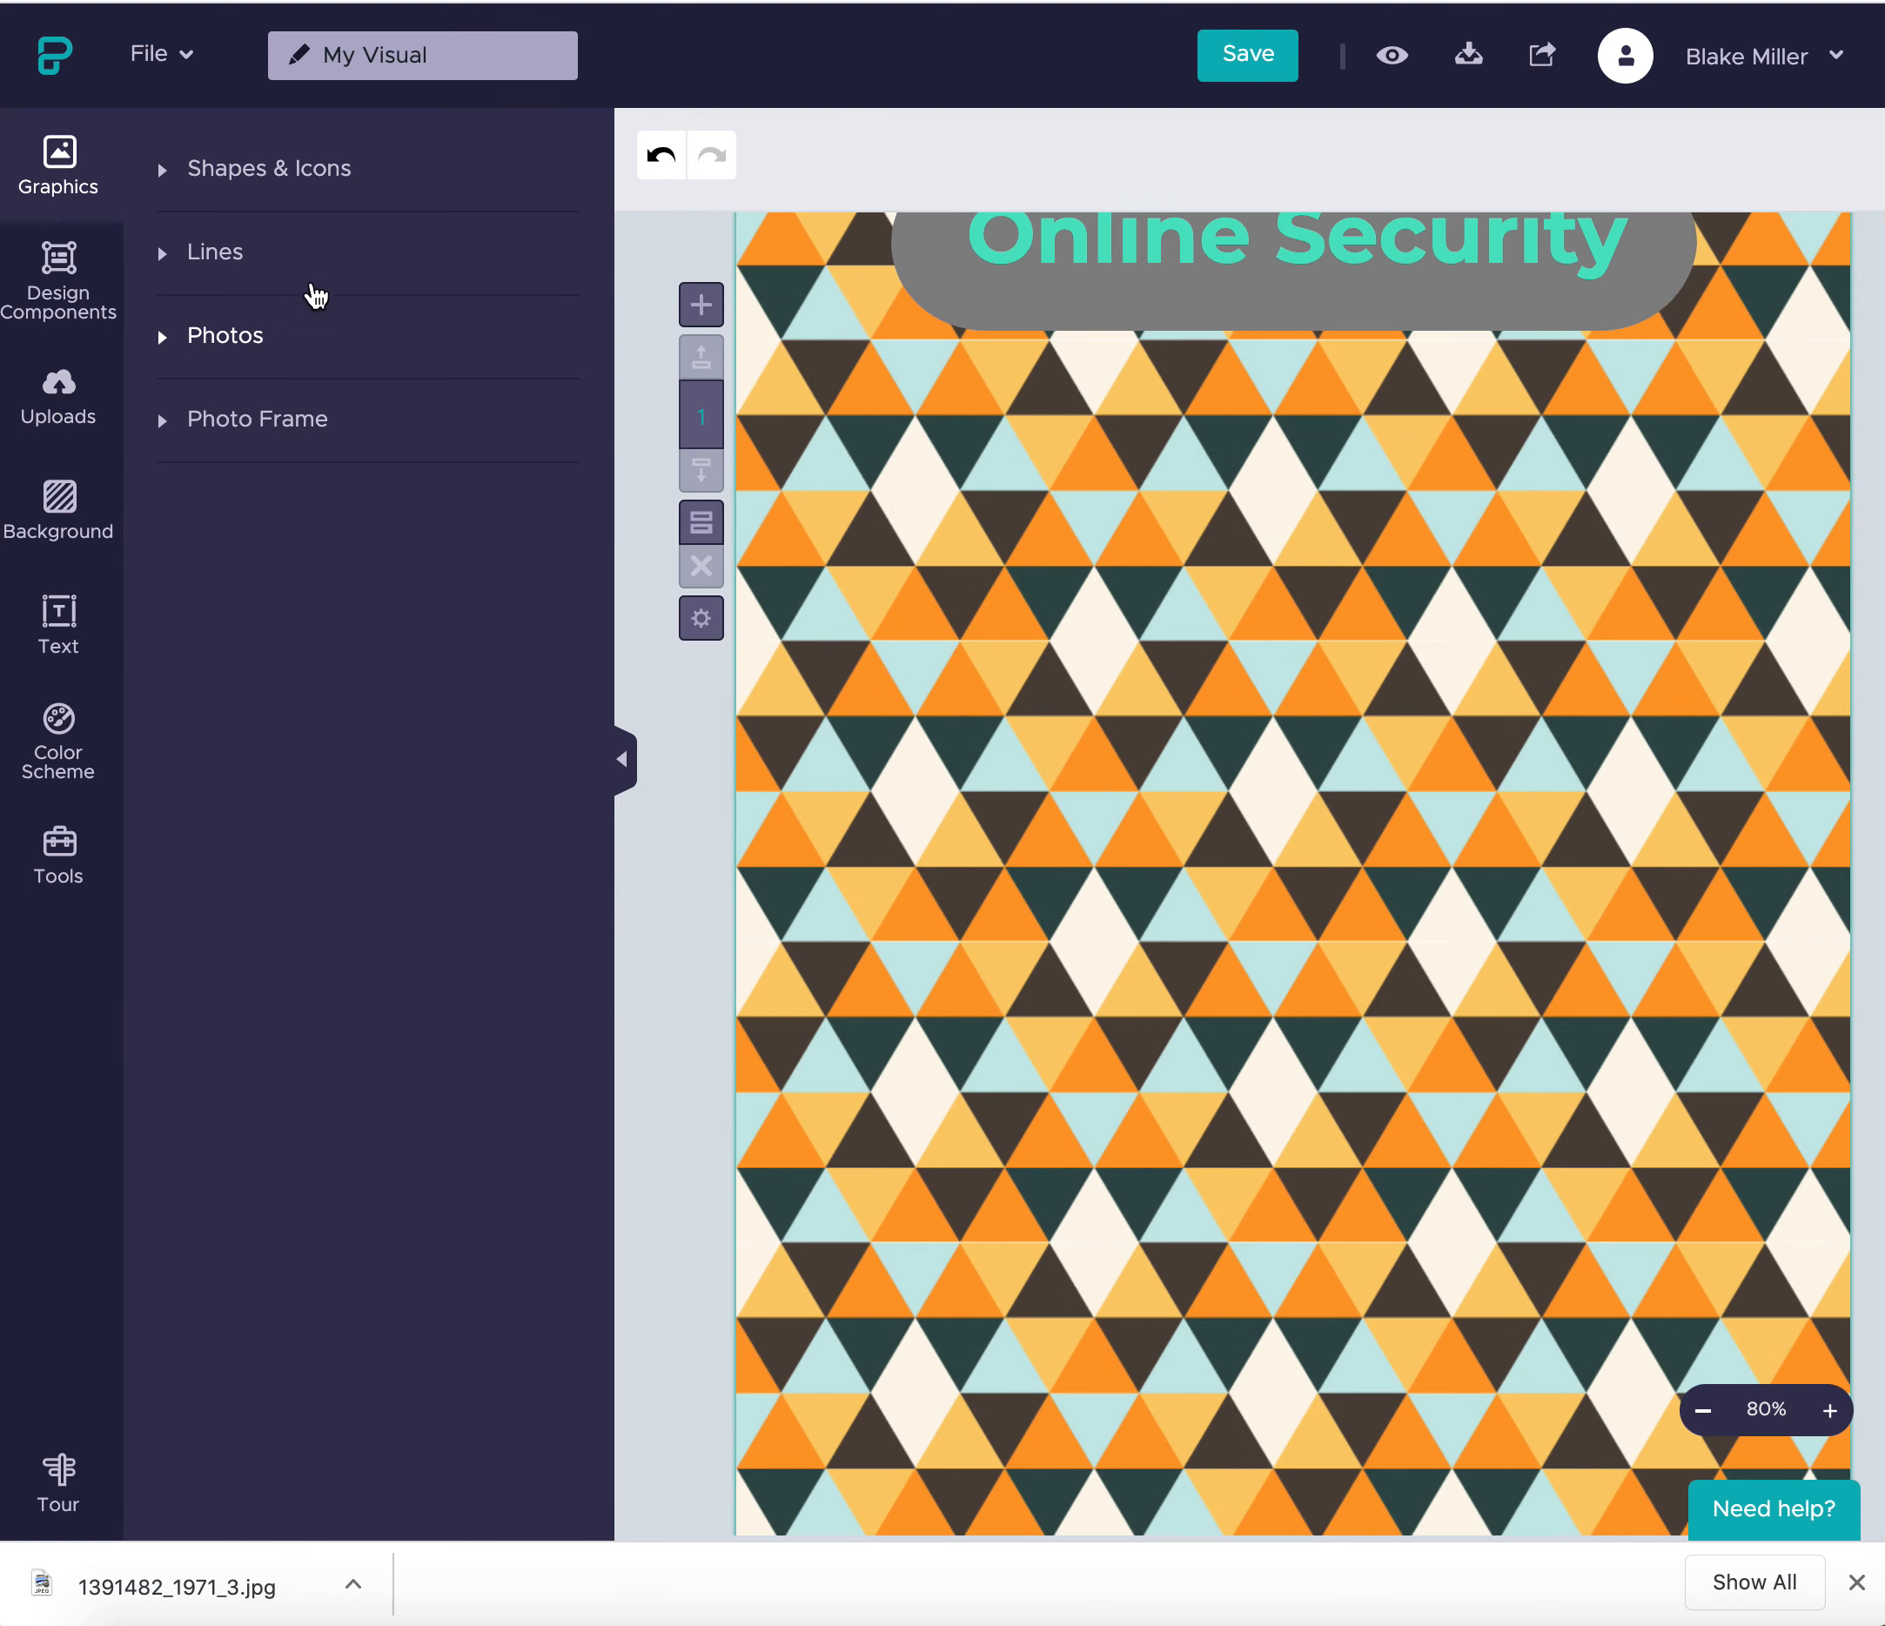
pyautogui.click(257, 417)
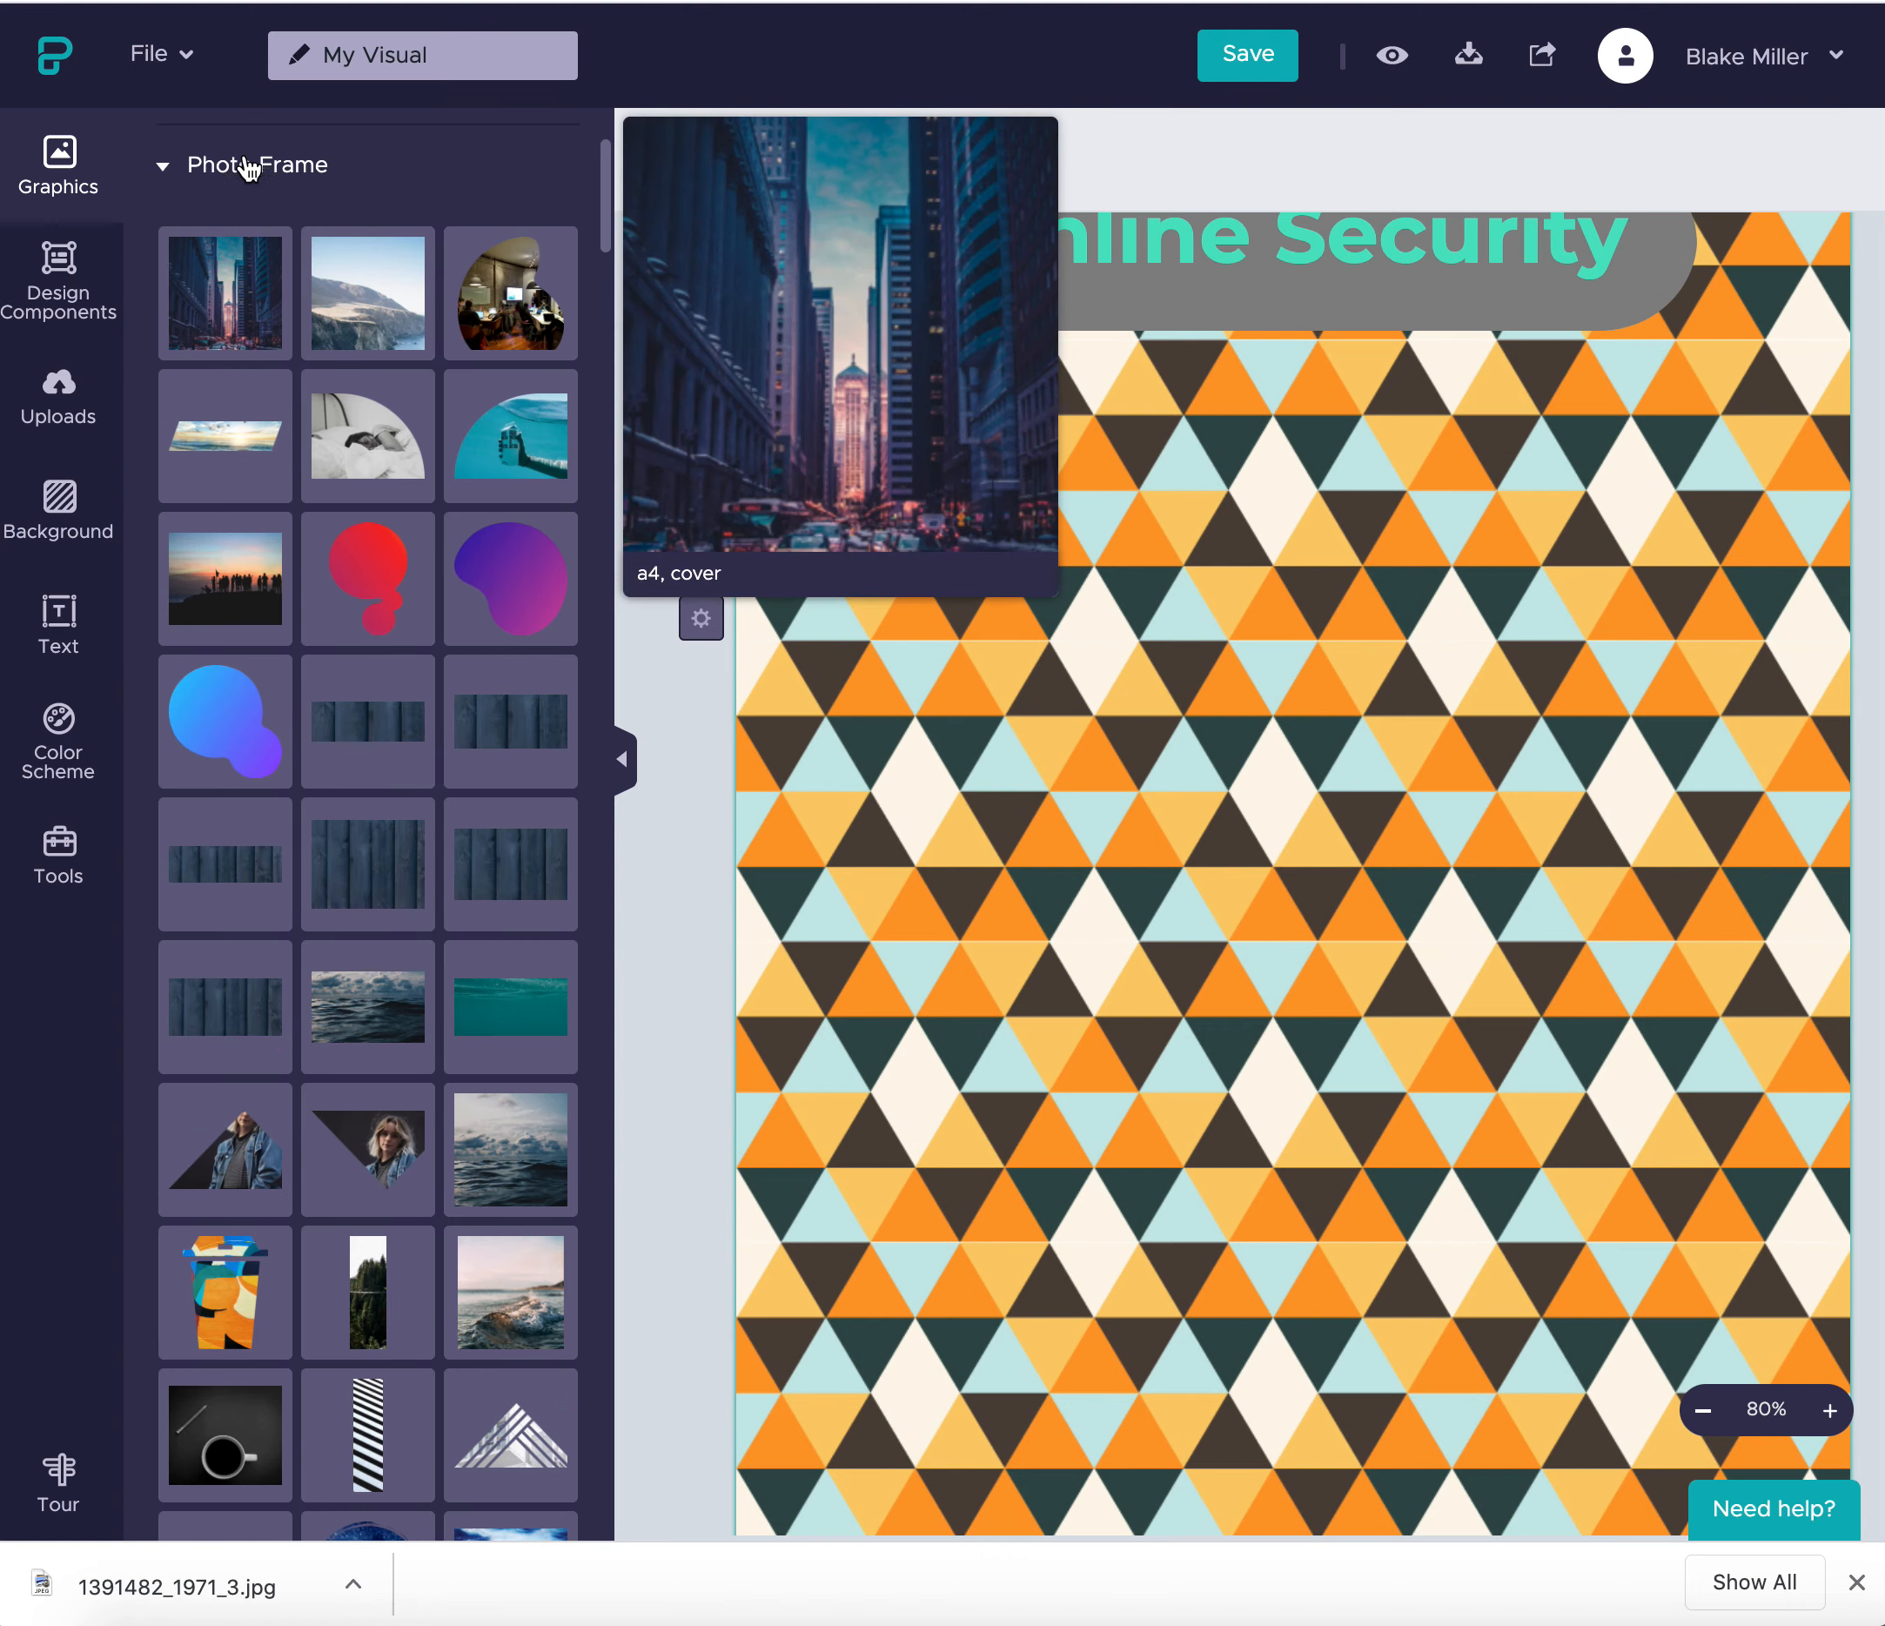
pyautogui.scroll(2, 245, 198)
pyautogui.click(241, 174)
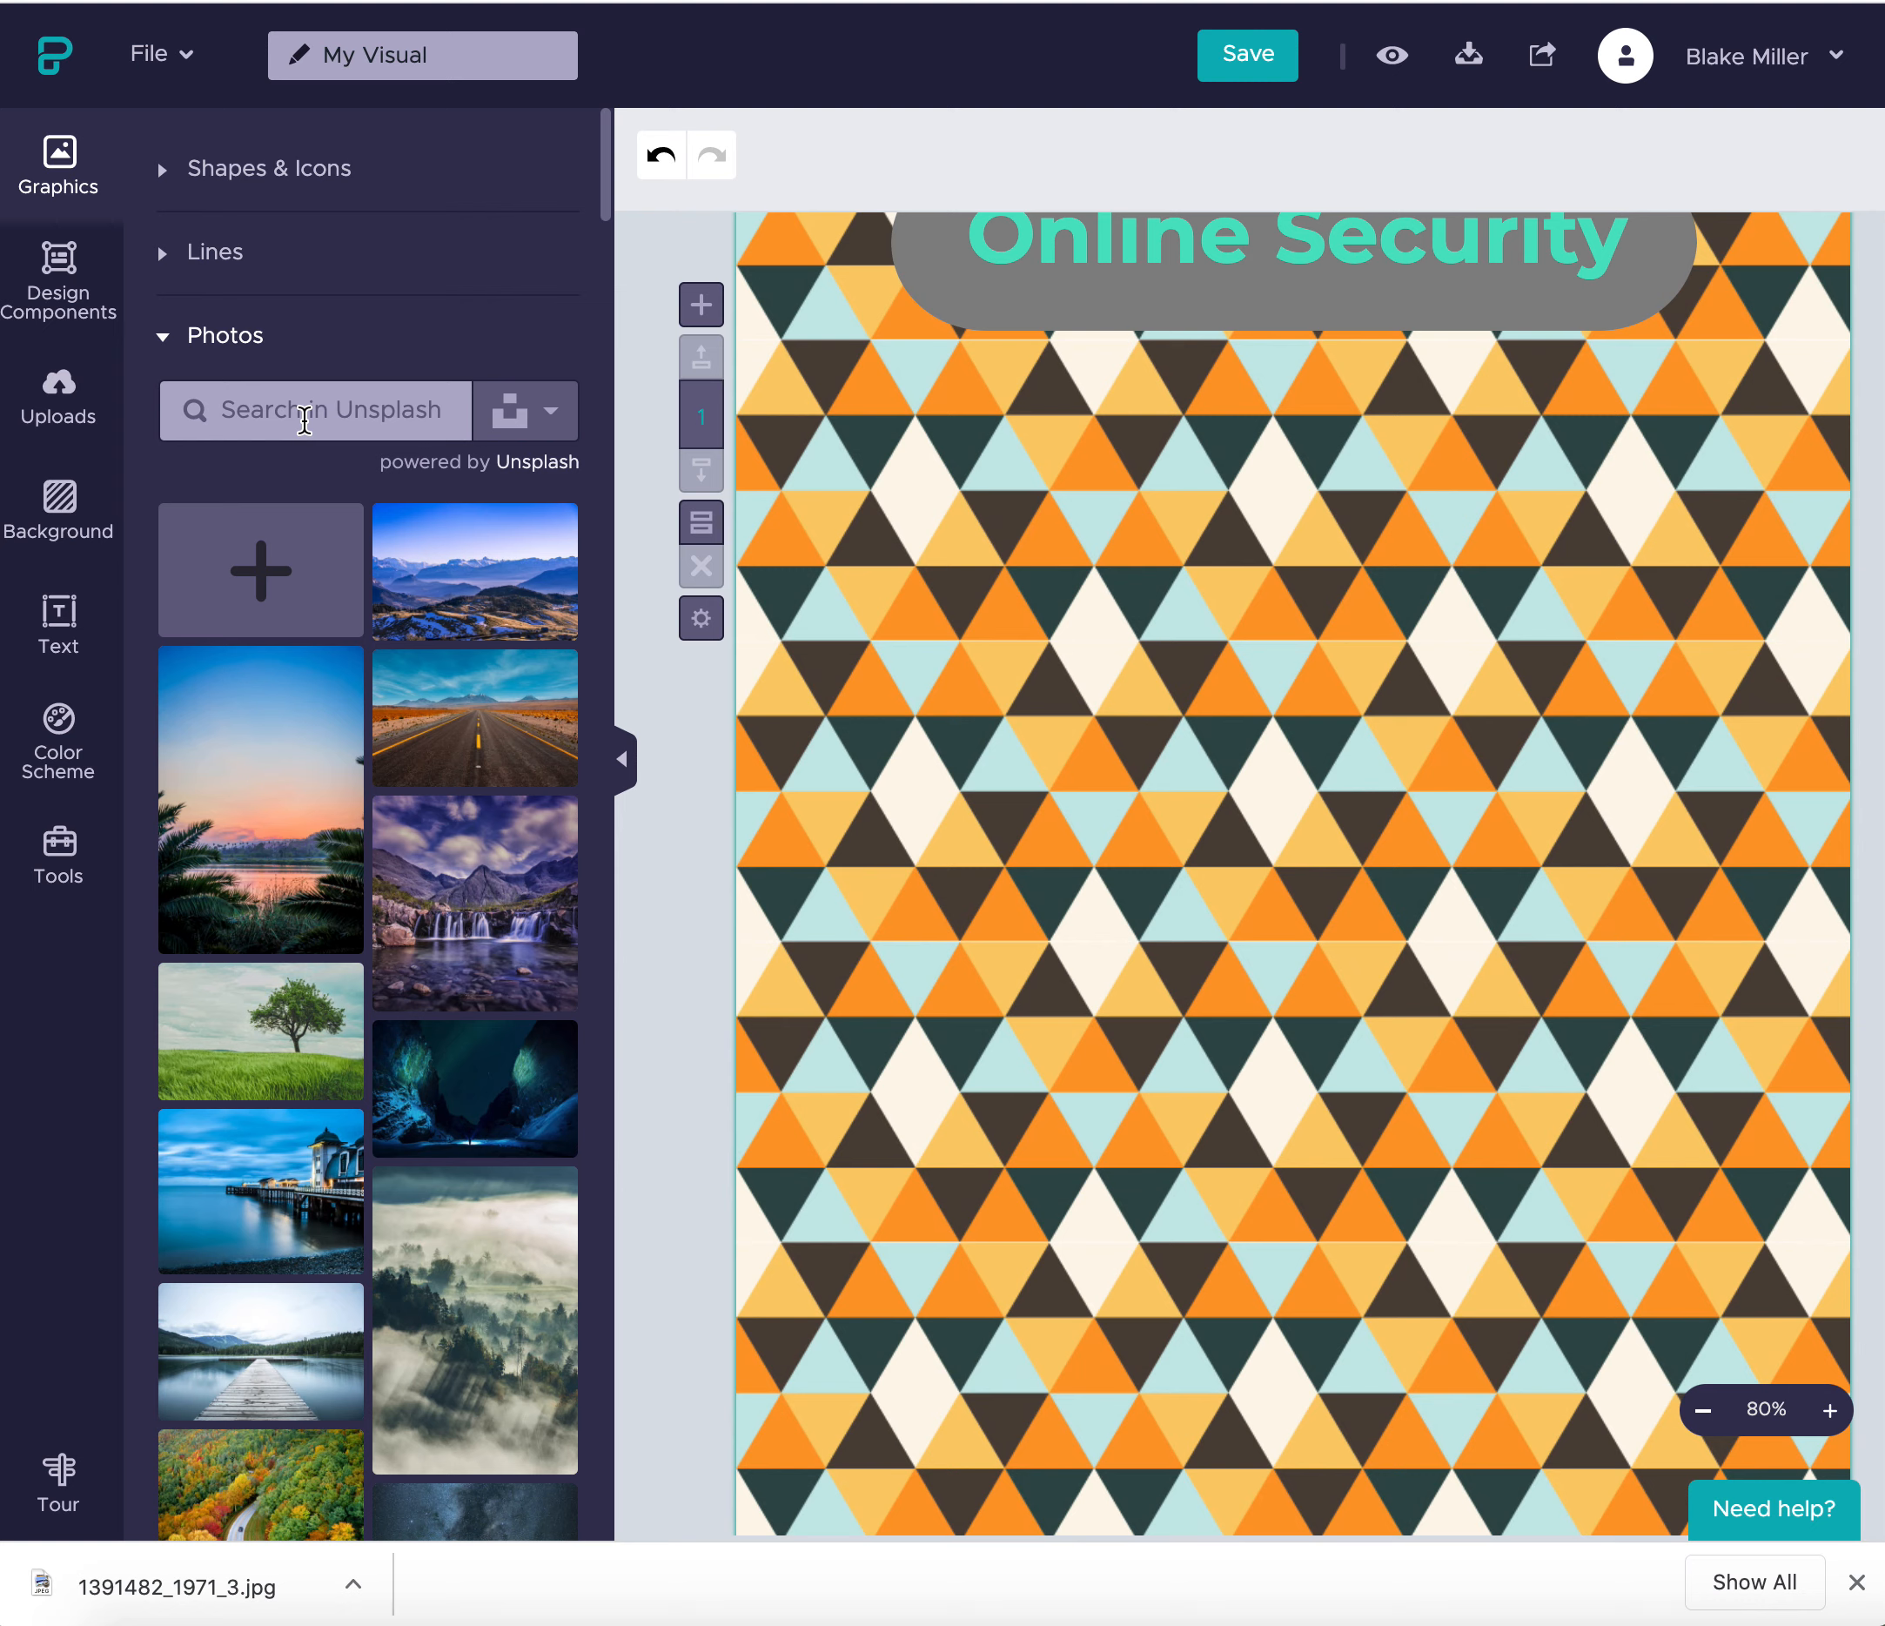
pyautogui.click(304, 420)
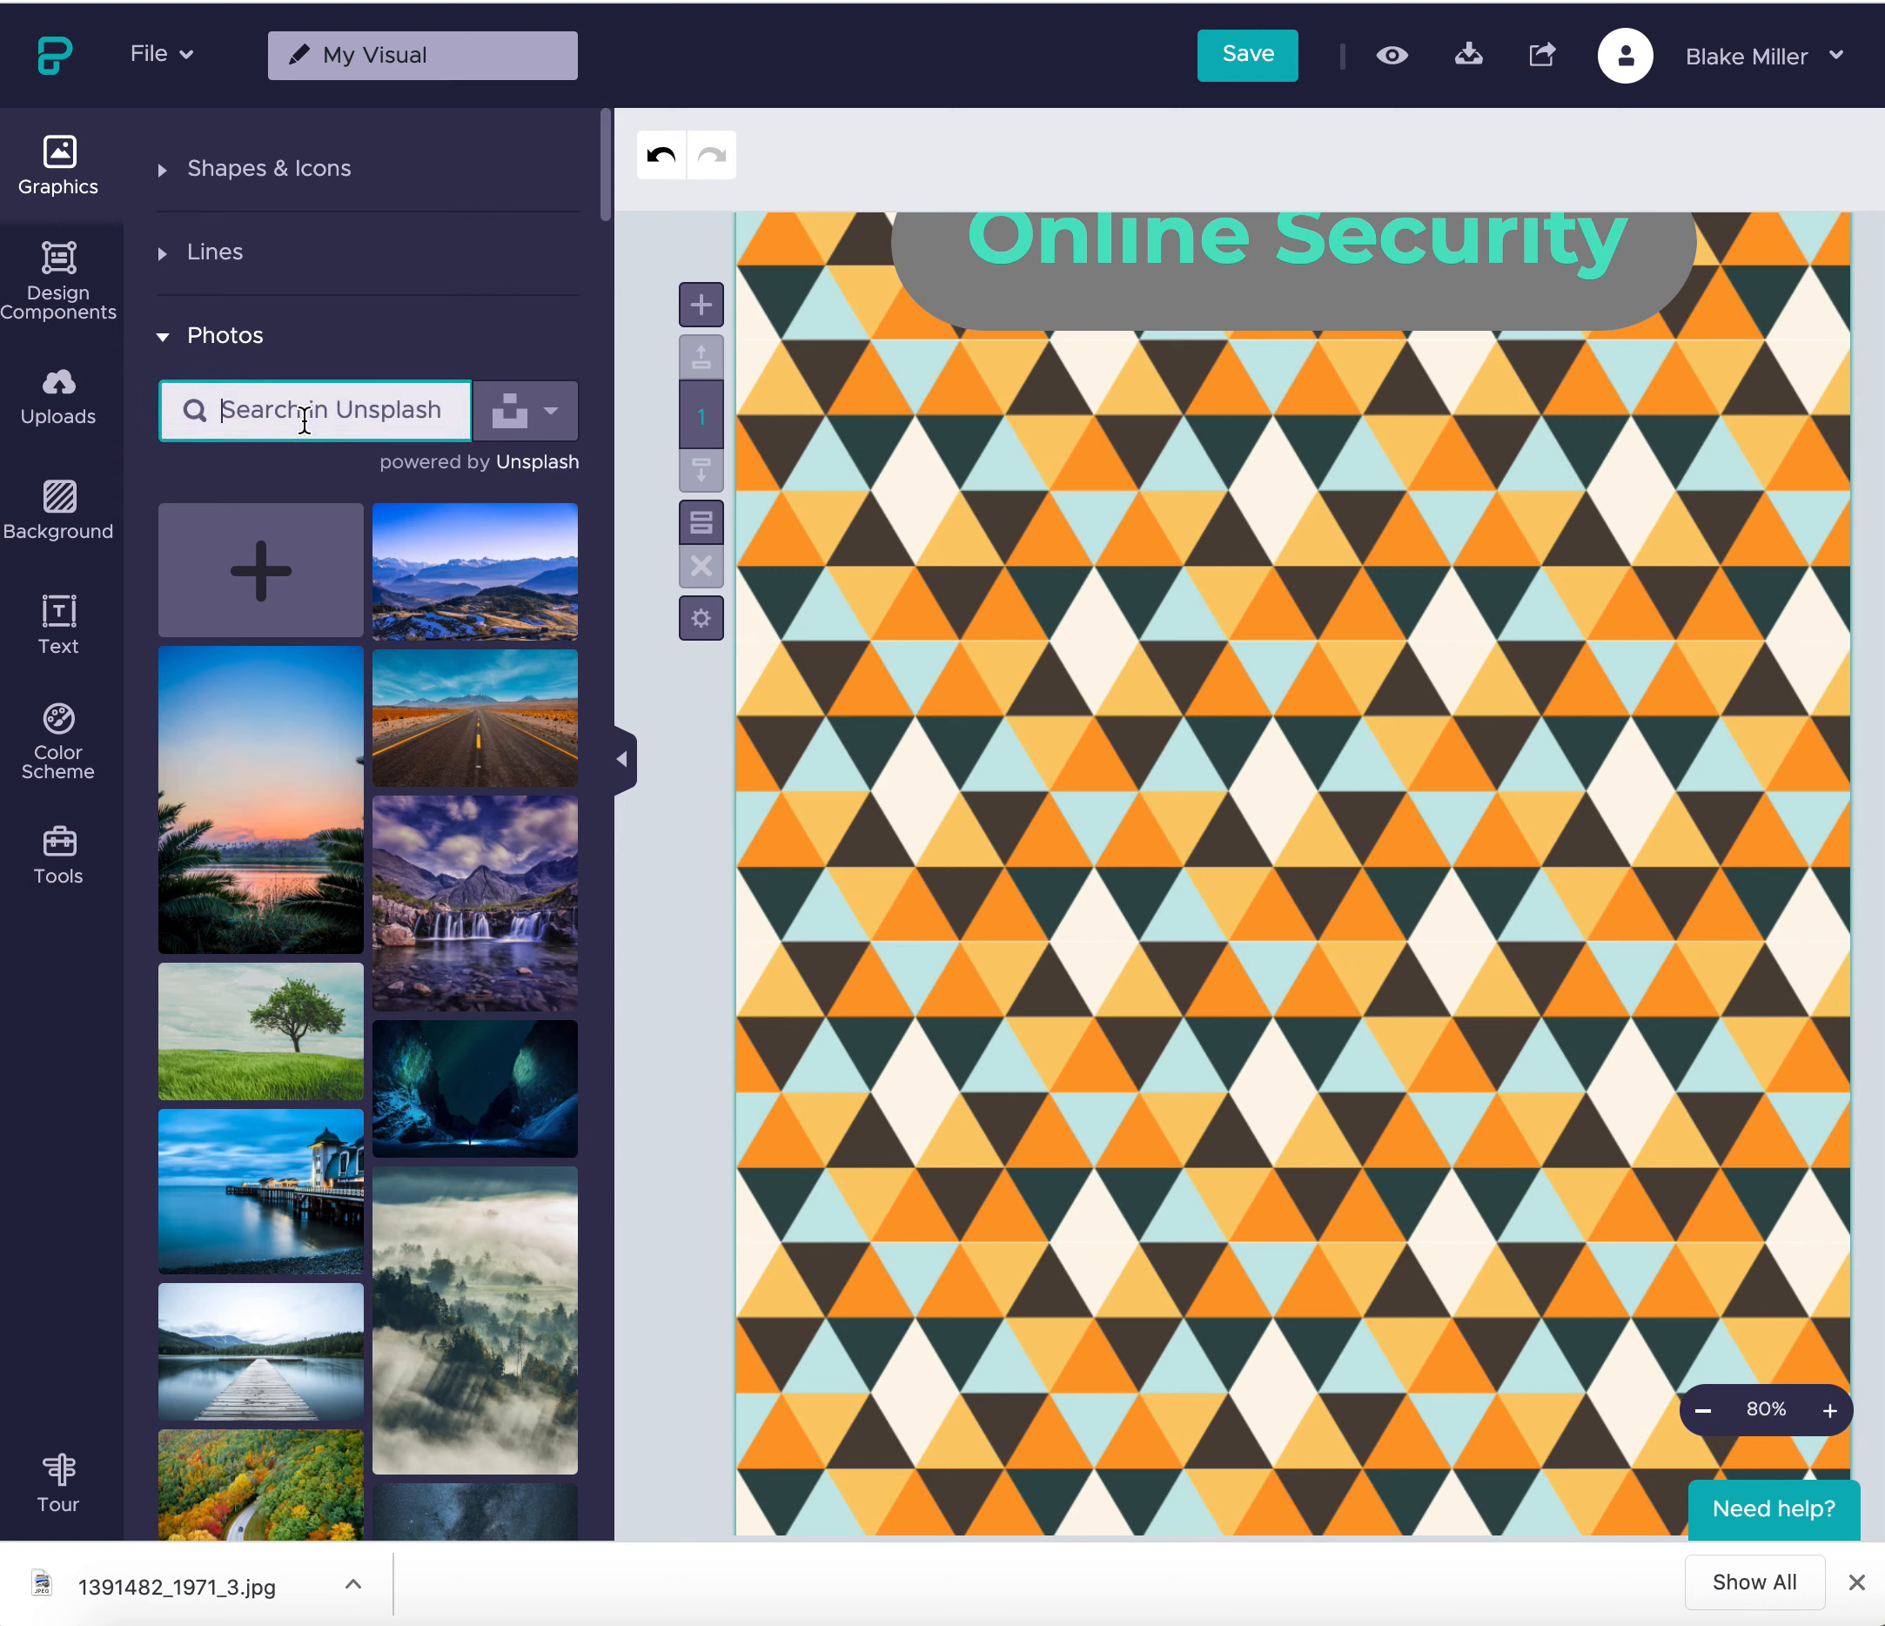
pyautogui.write('online ser')
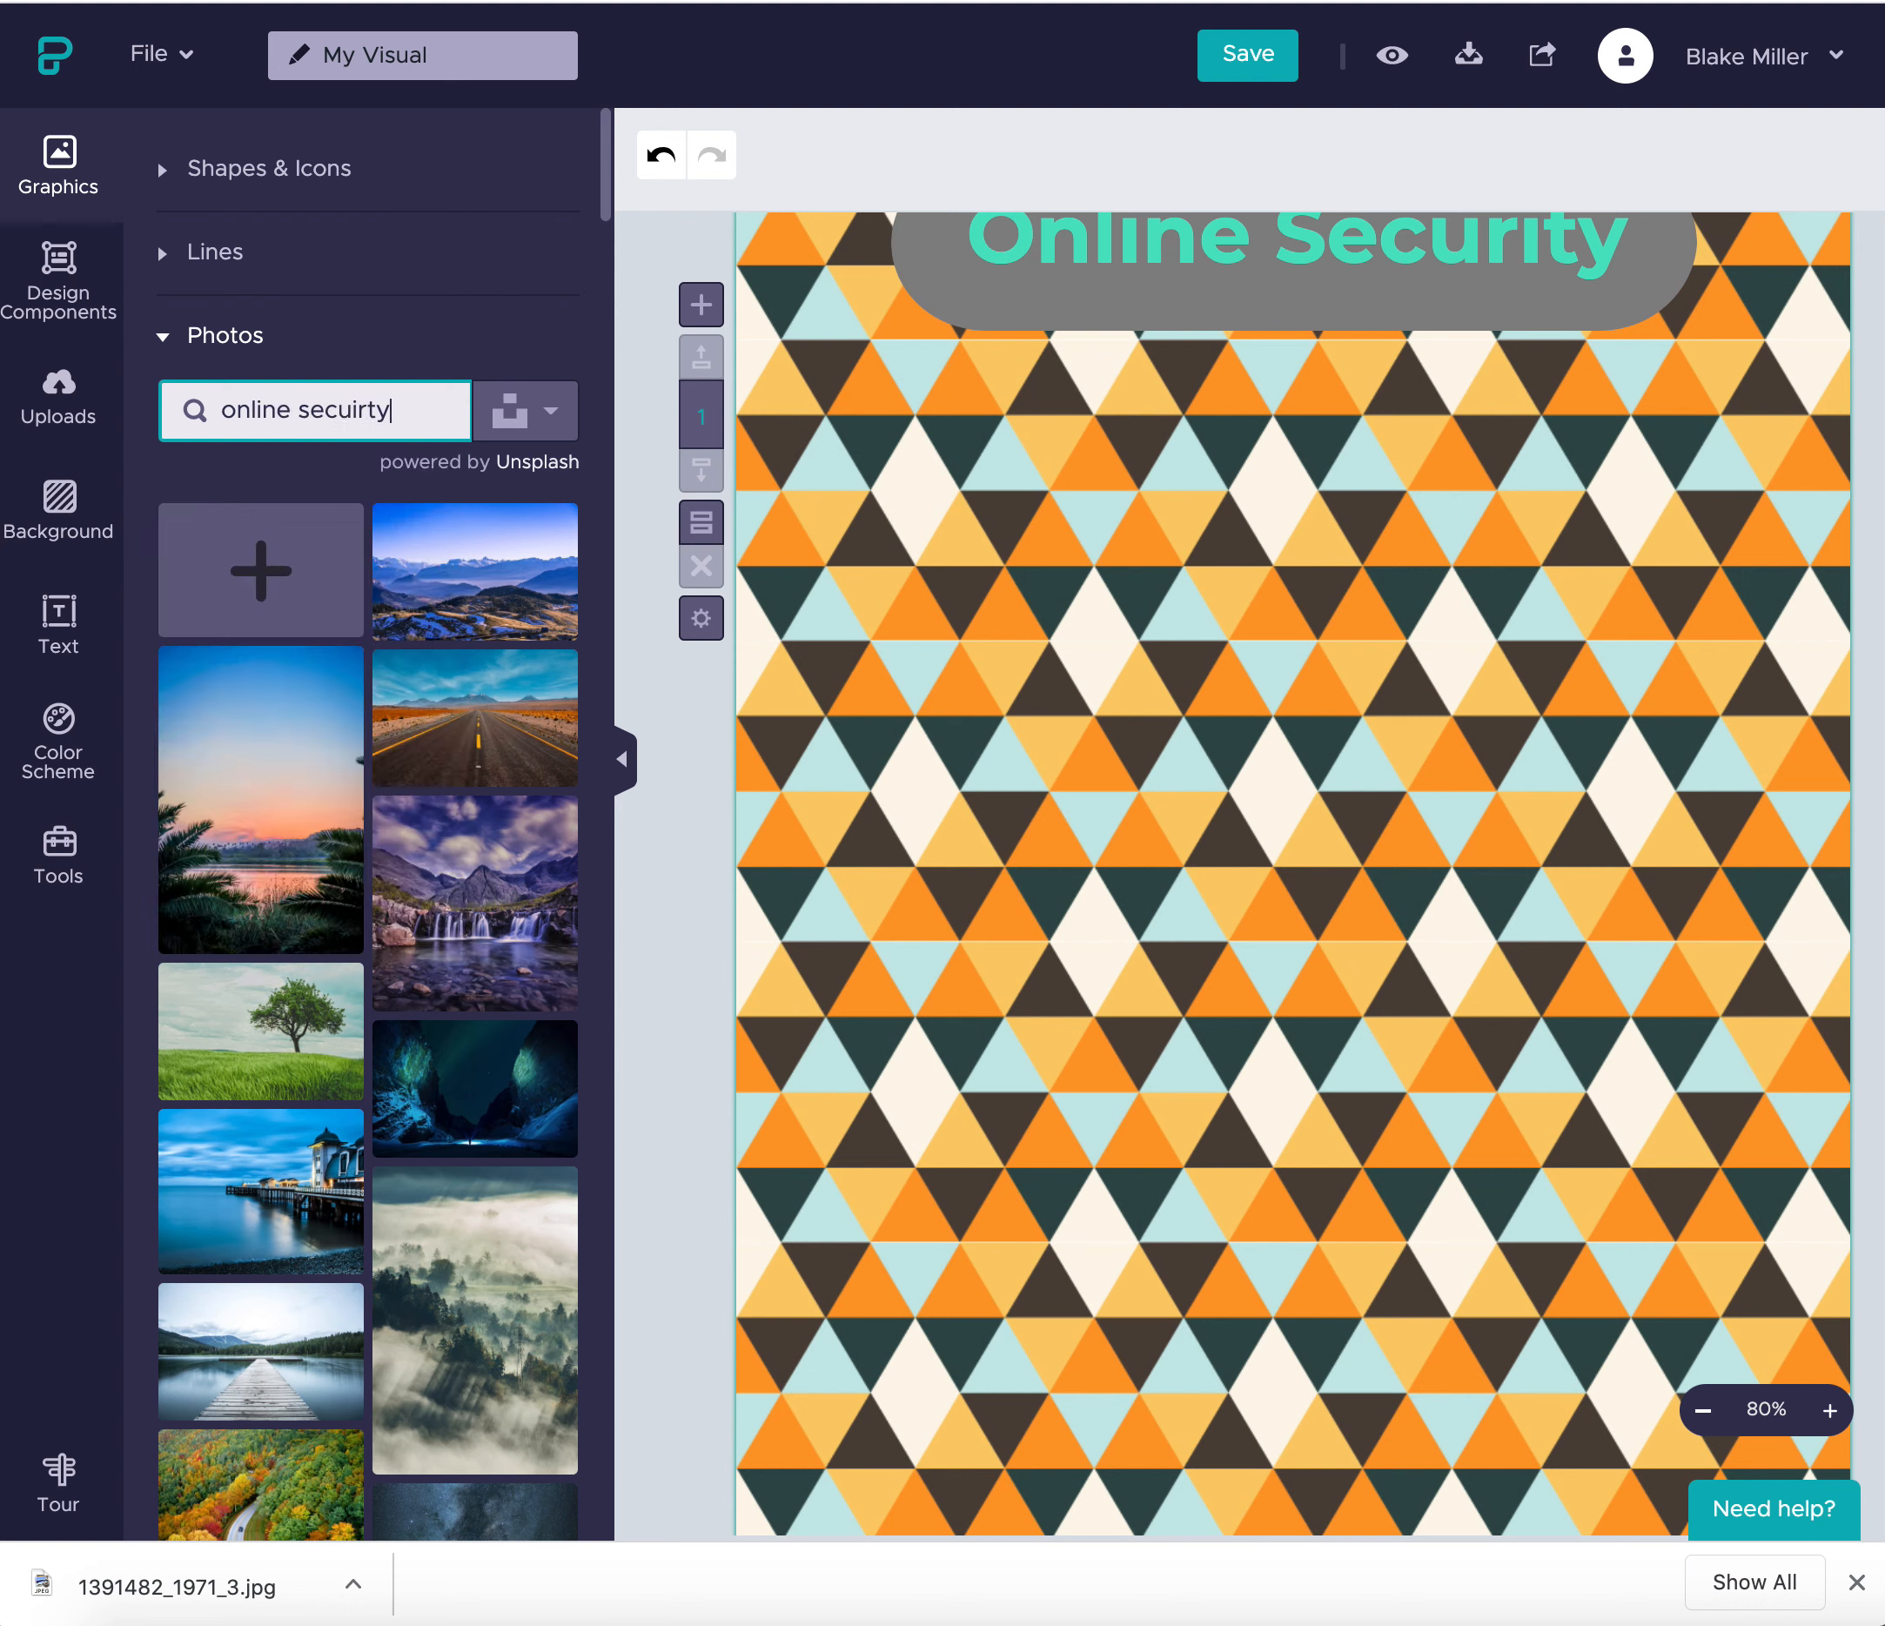
pyautogui.write('curity')
pyautogui.press('Return')
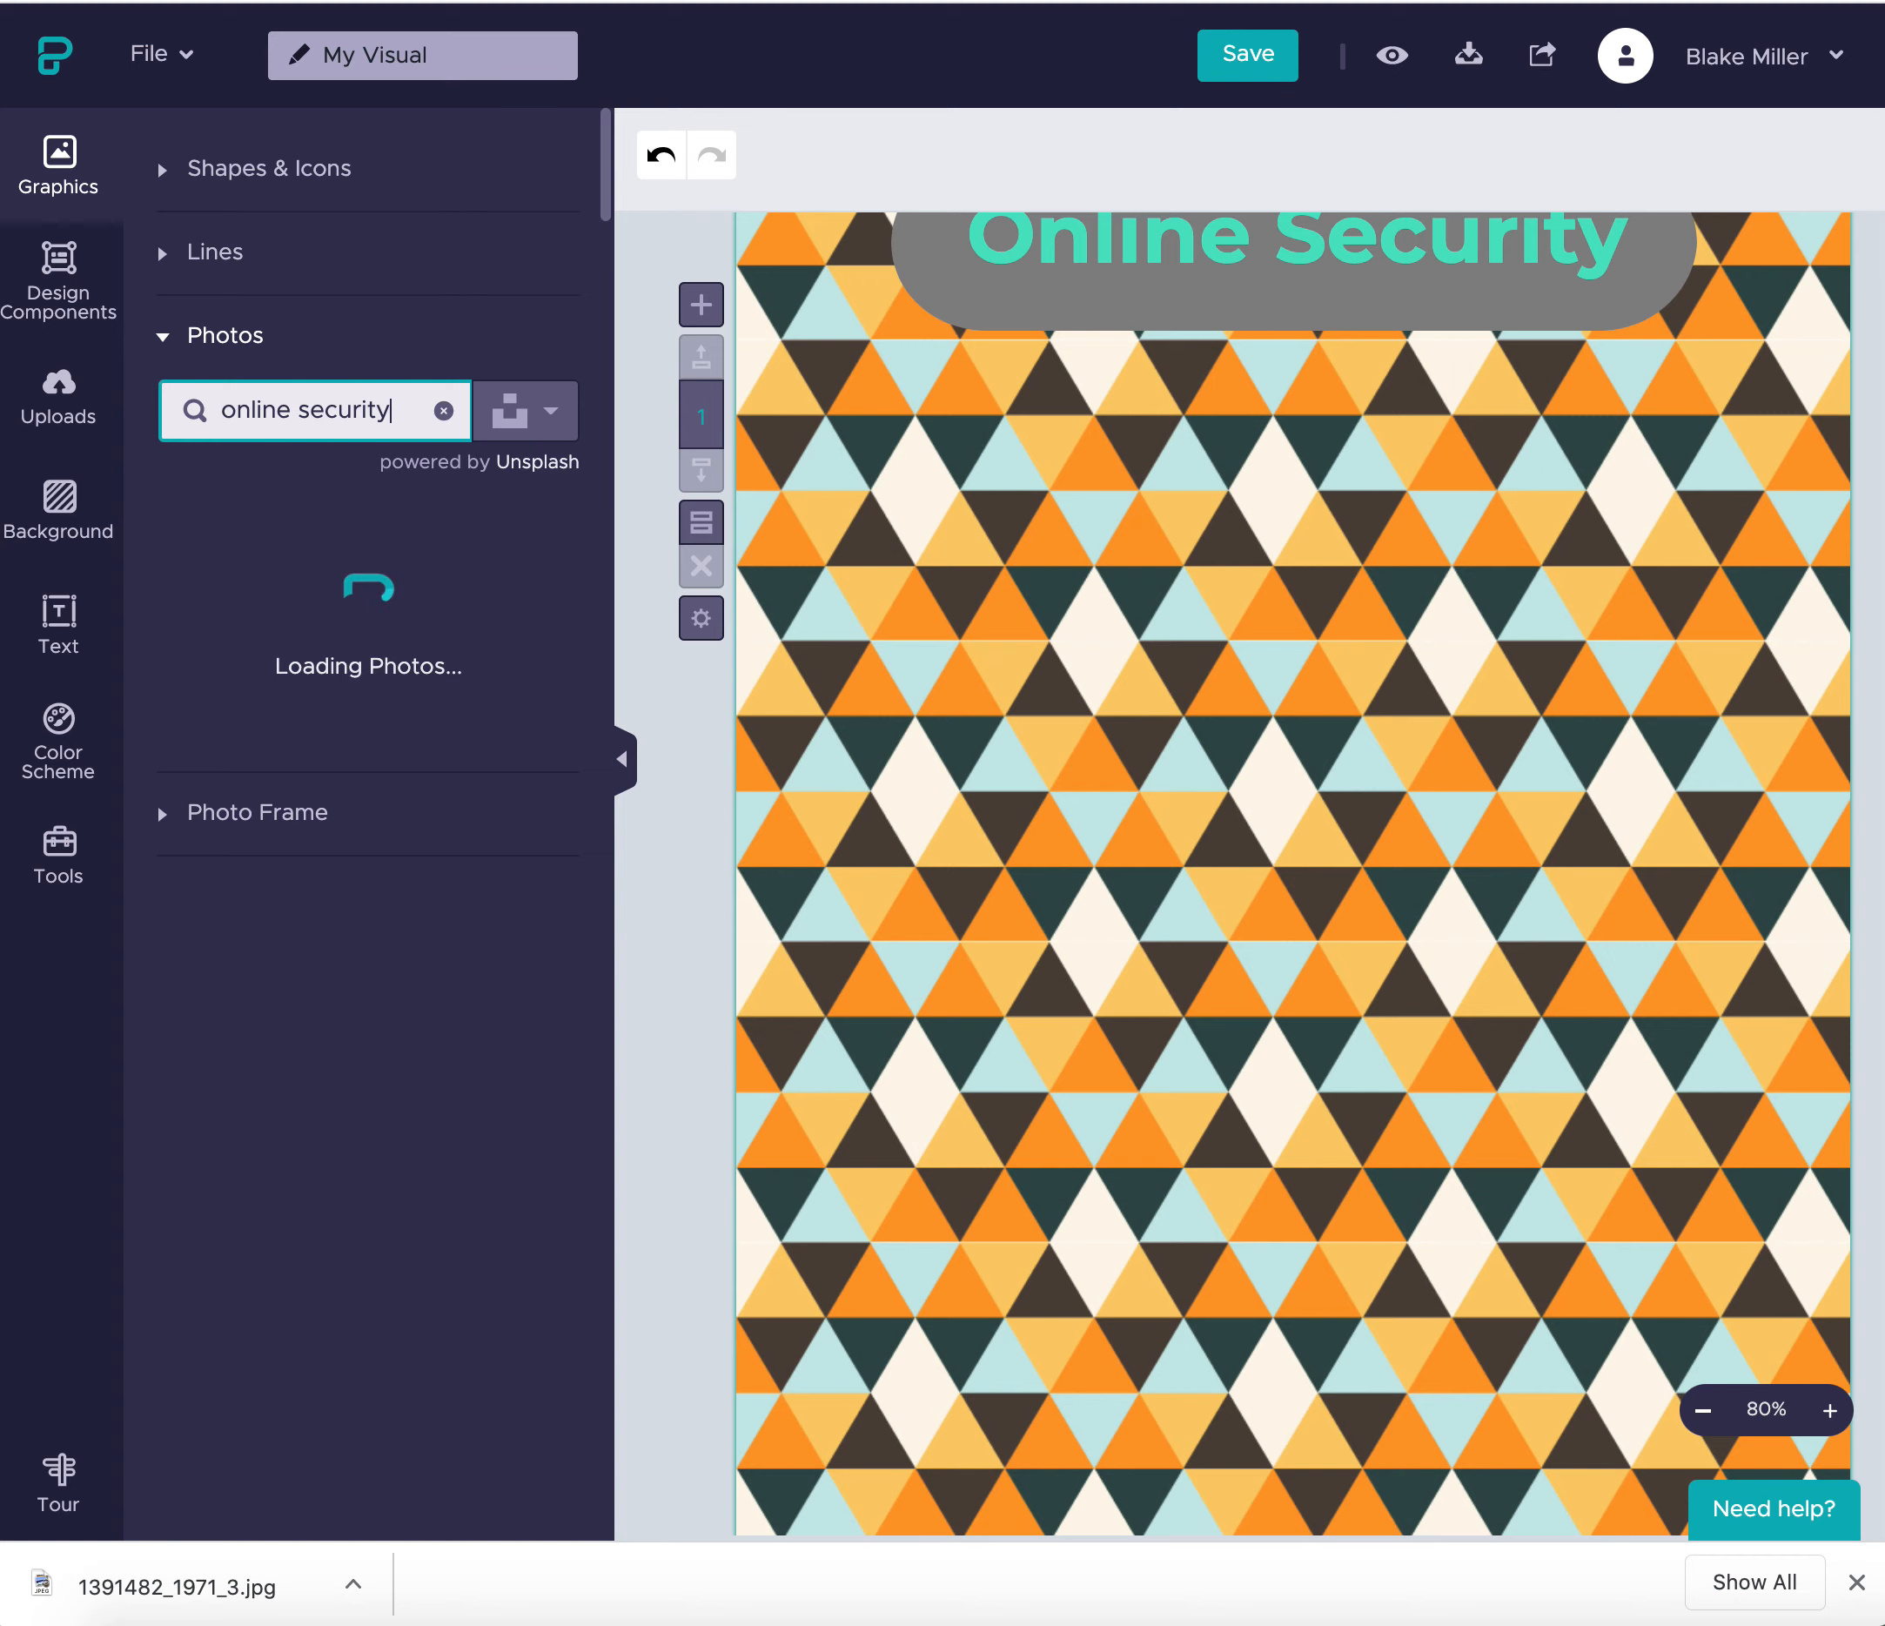
# - Preview the Unsplash photo results to look for a picture that suits the poster
pyautogui.moveTo(373, 700)
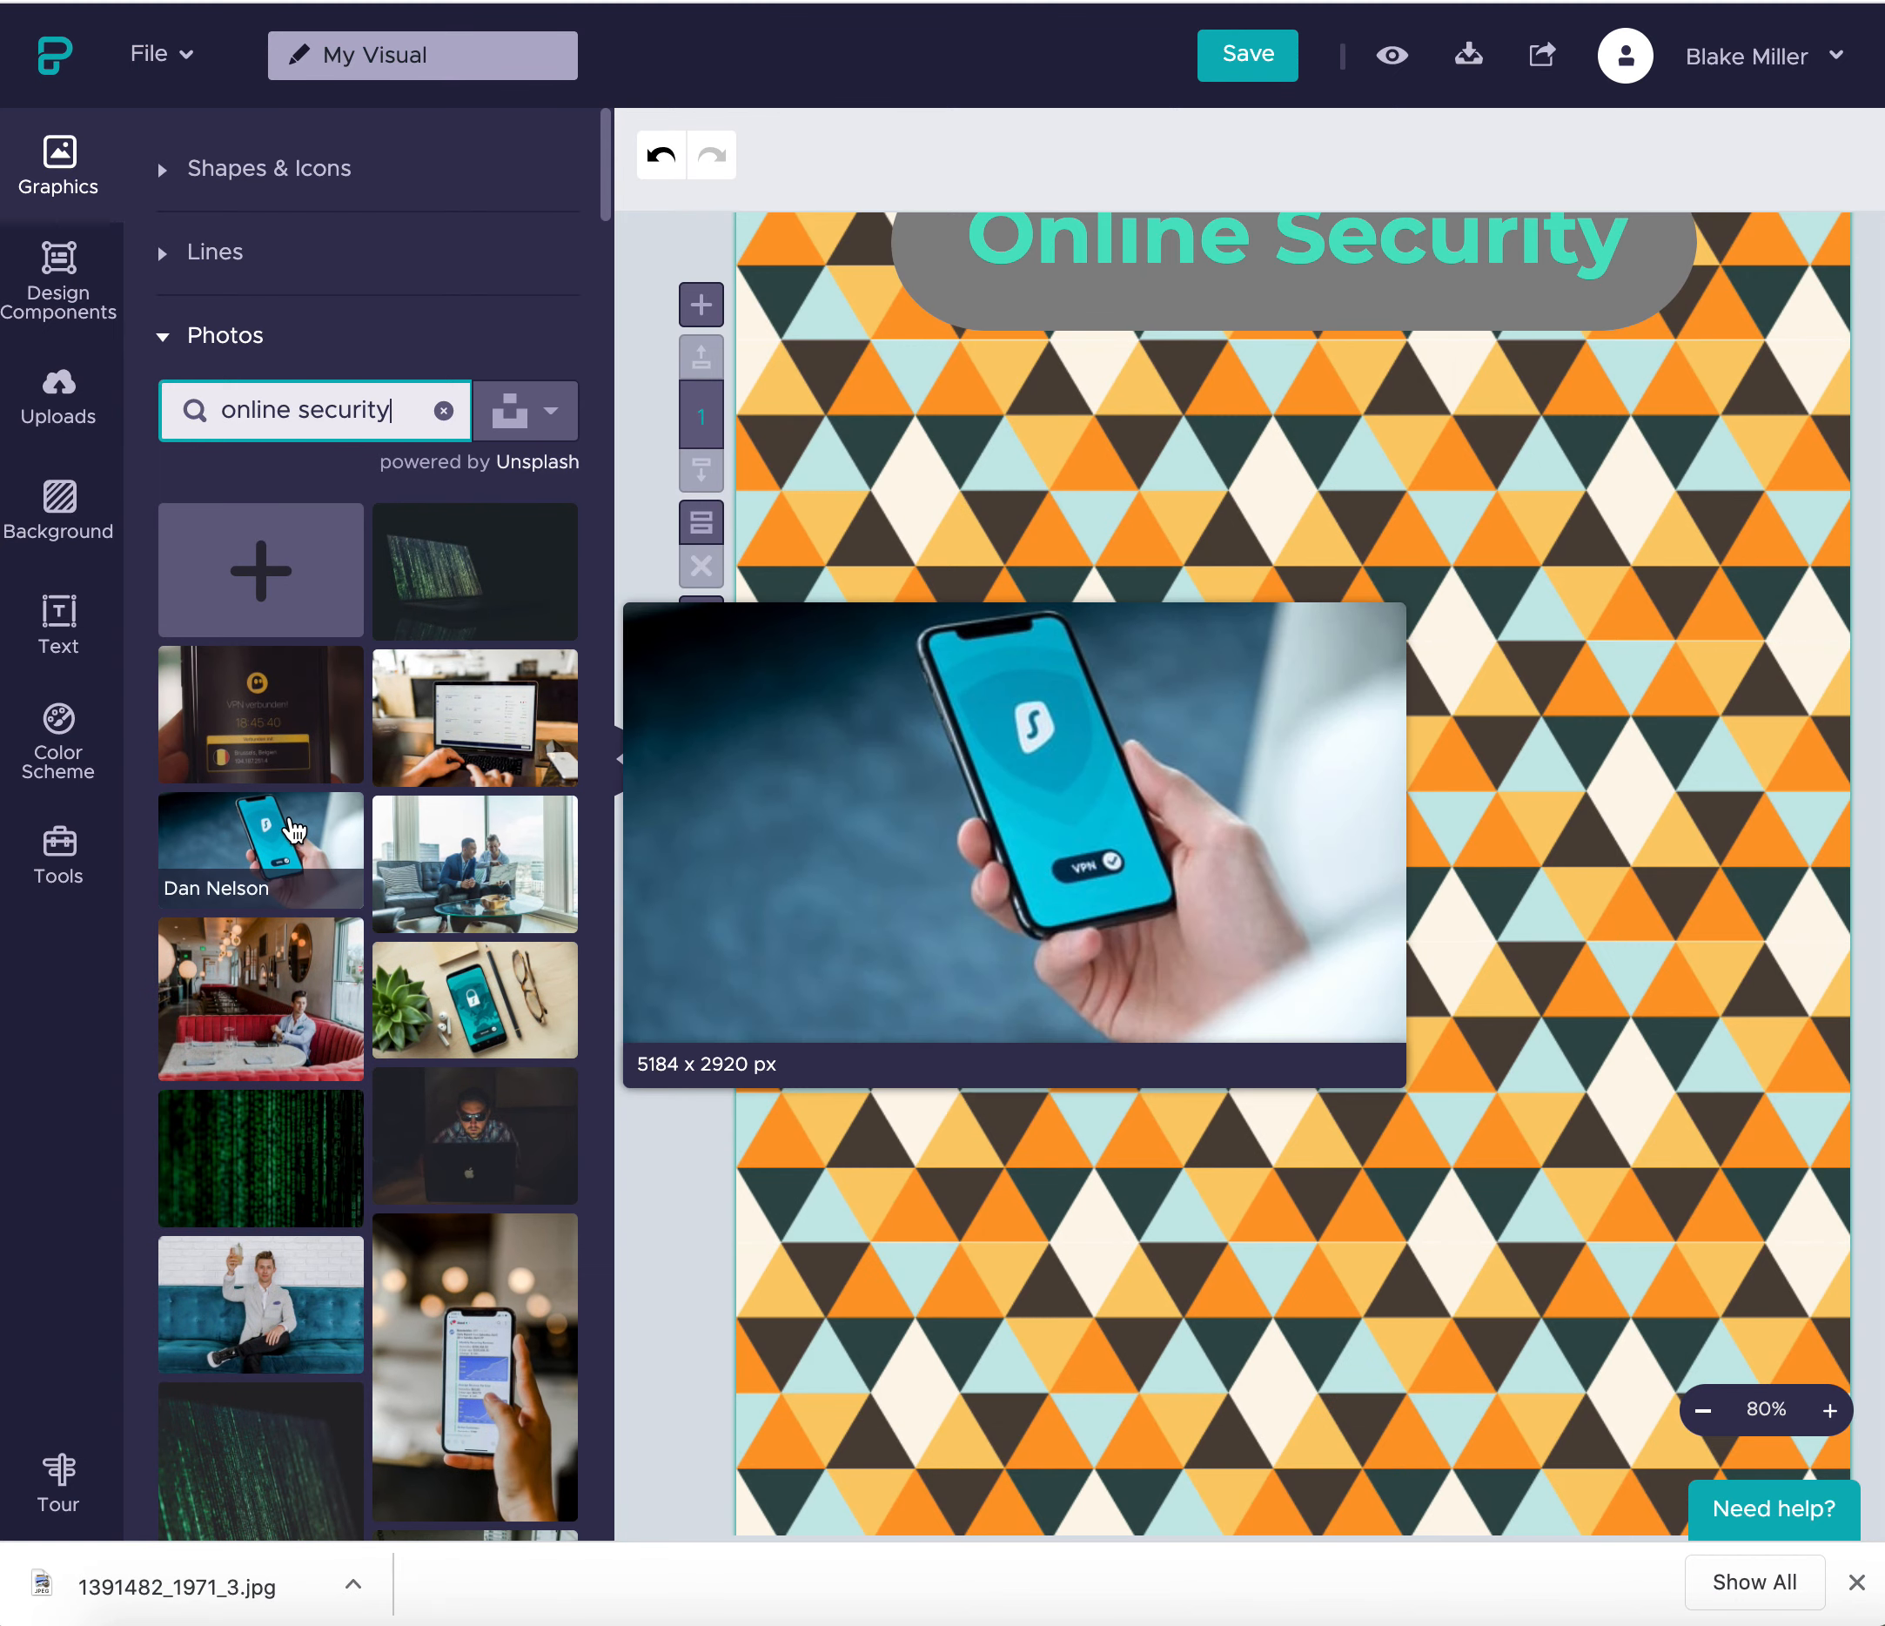
pyautogui.moveTo(273, 728)
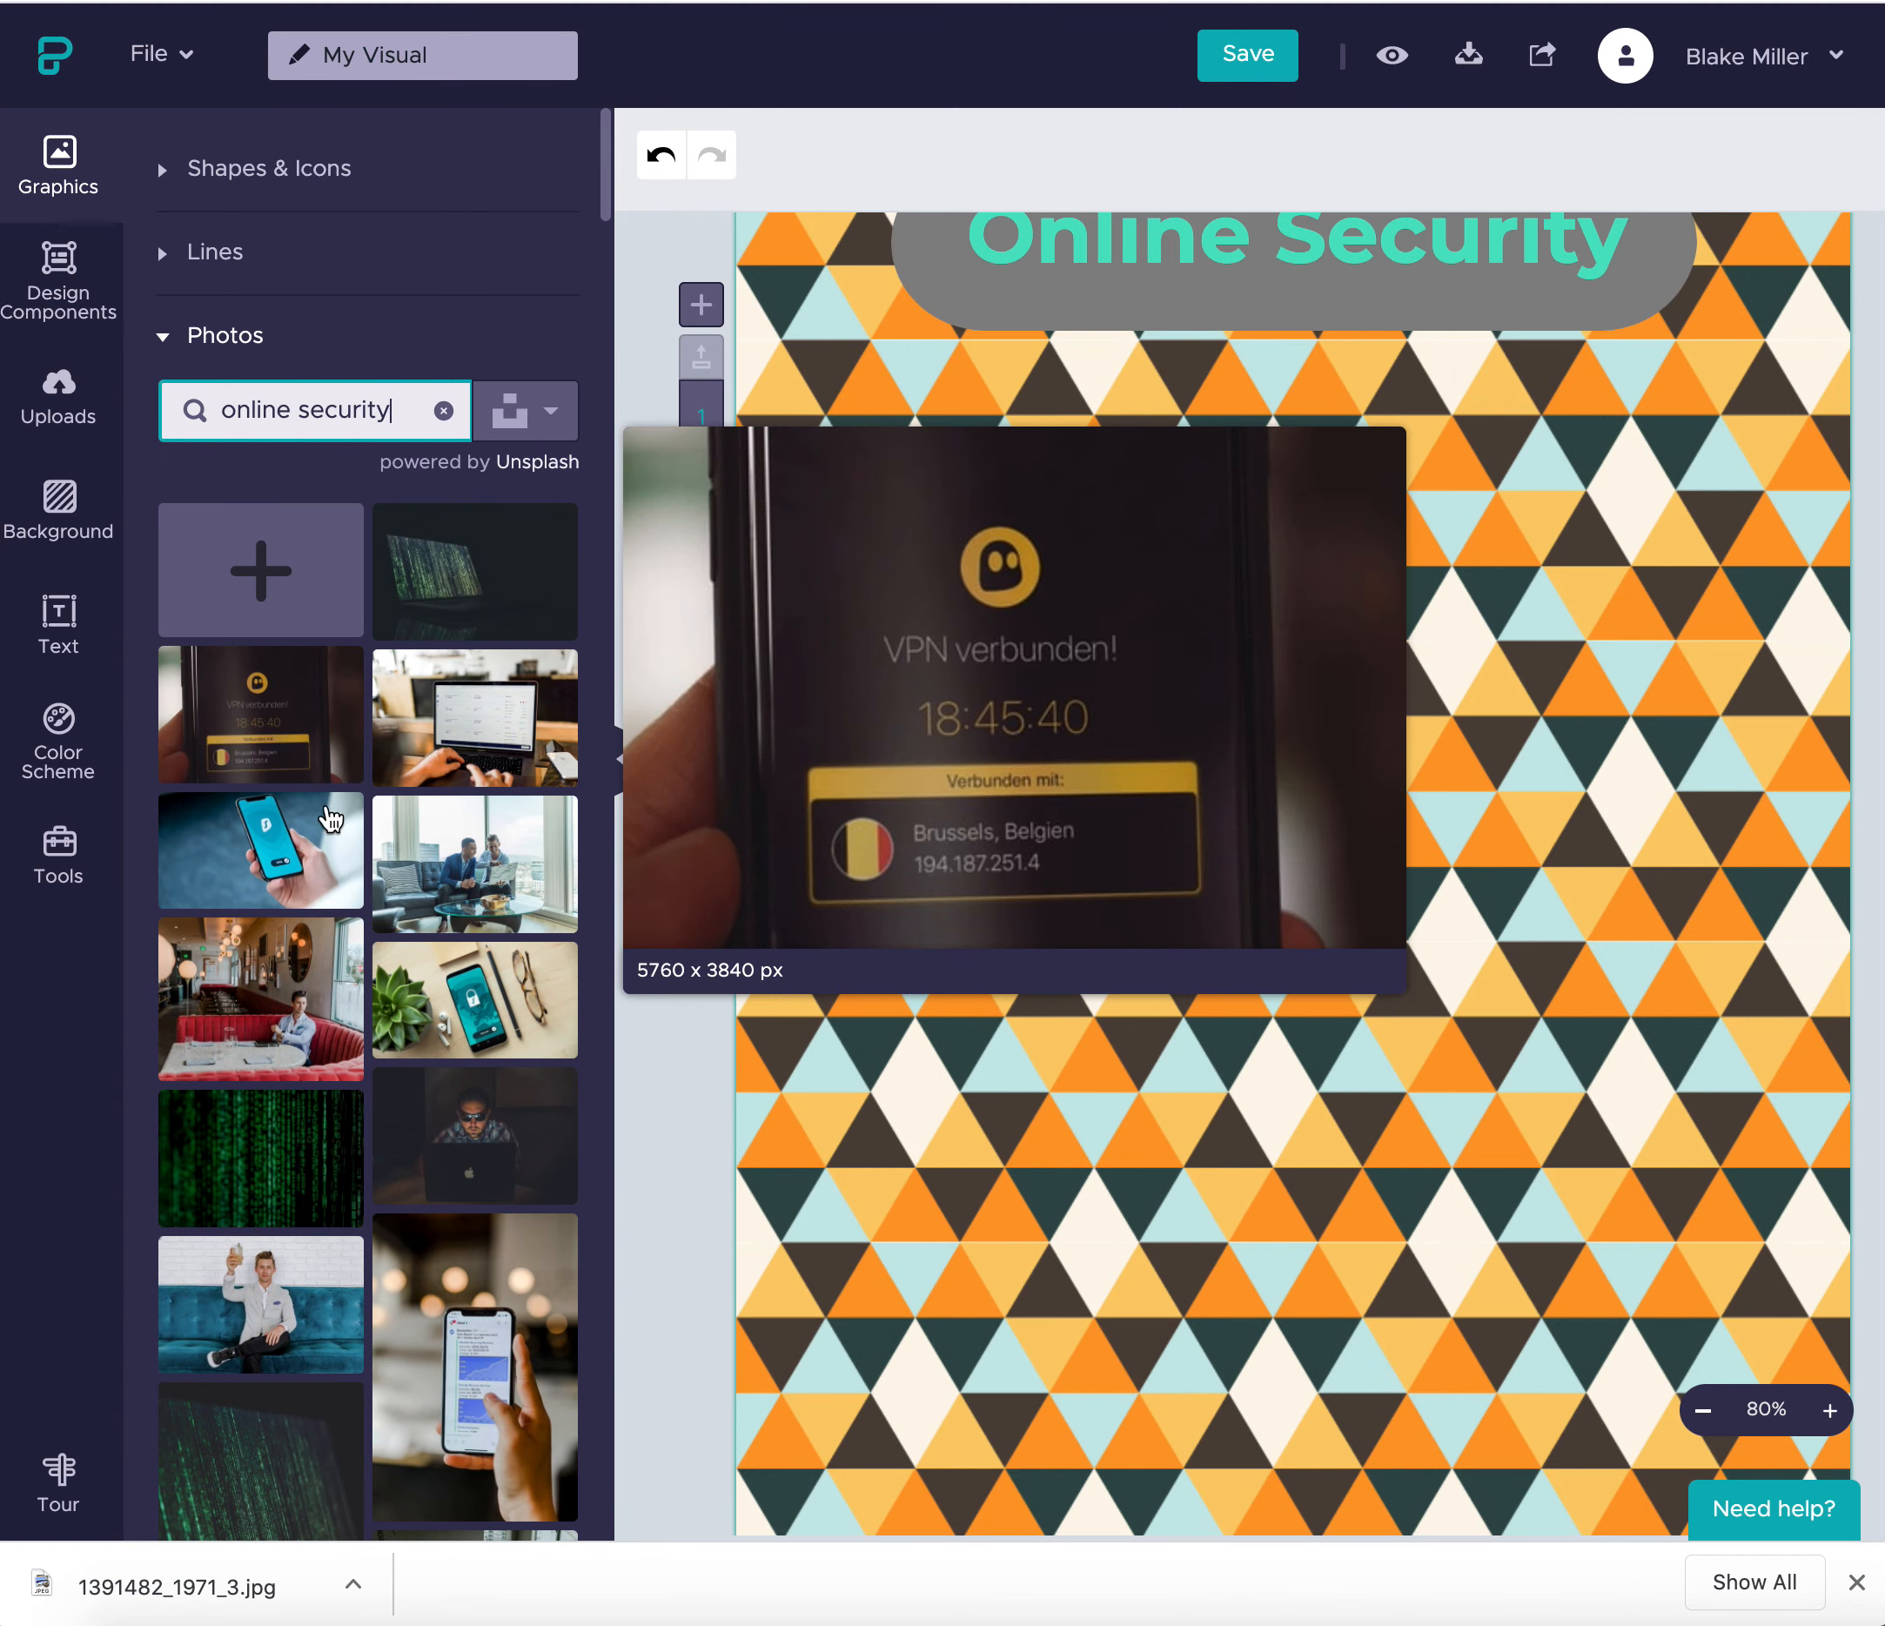
pyautogui.scroll(-2, 359, 847)
pyautogui.moveTo(442, 921)
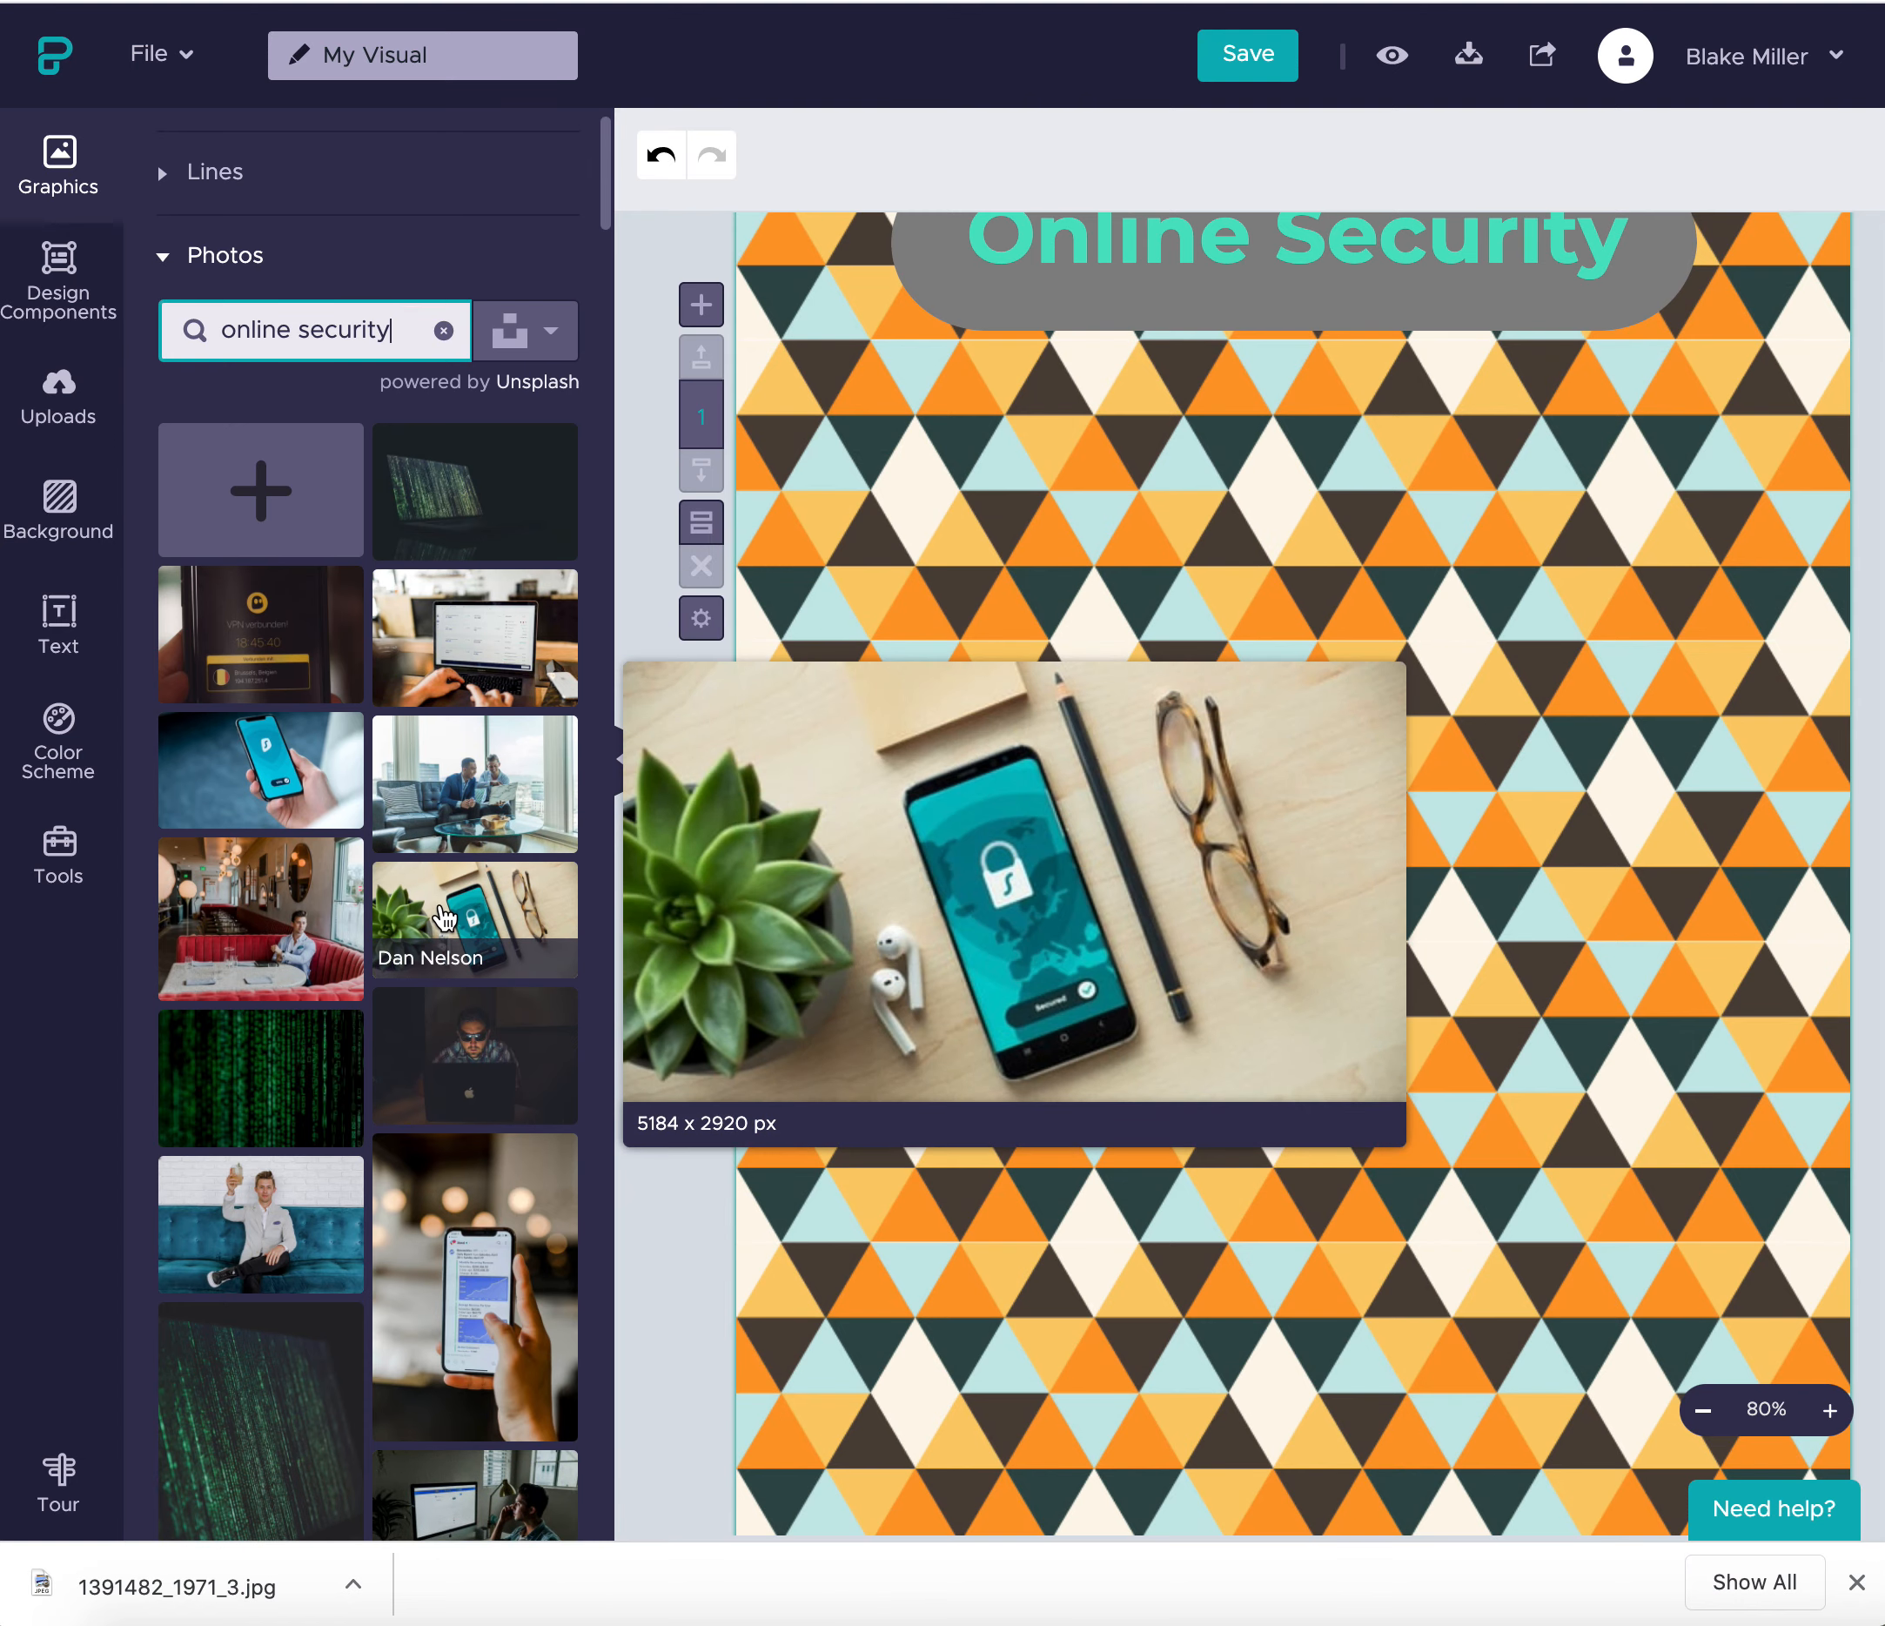
pyautogui.scroll(-3, 446, 920)
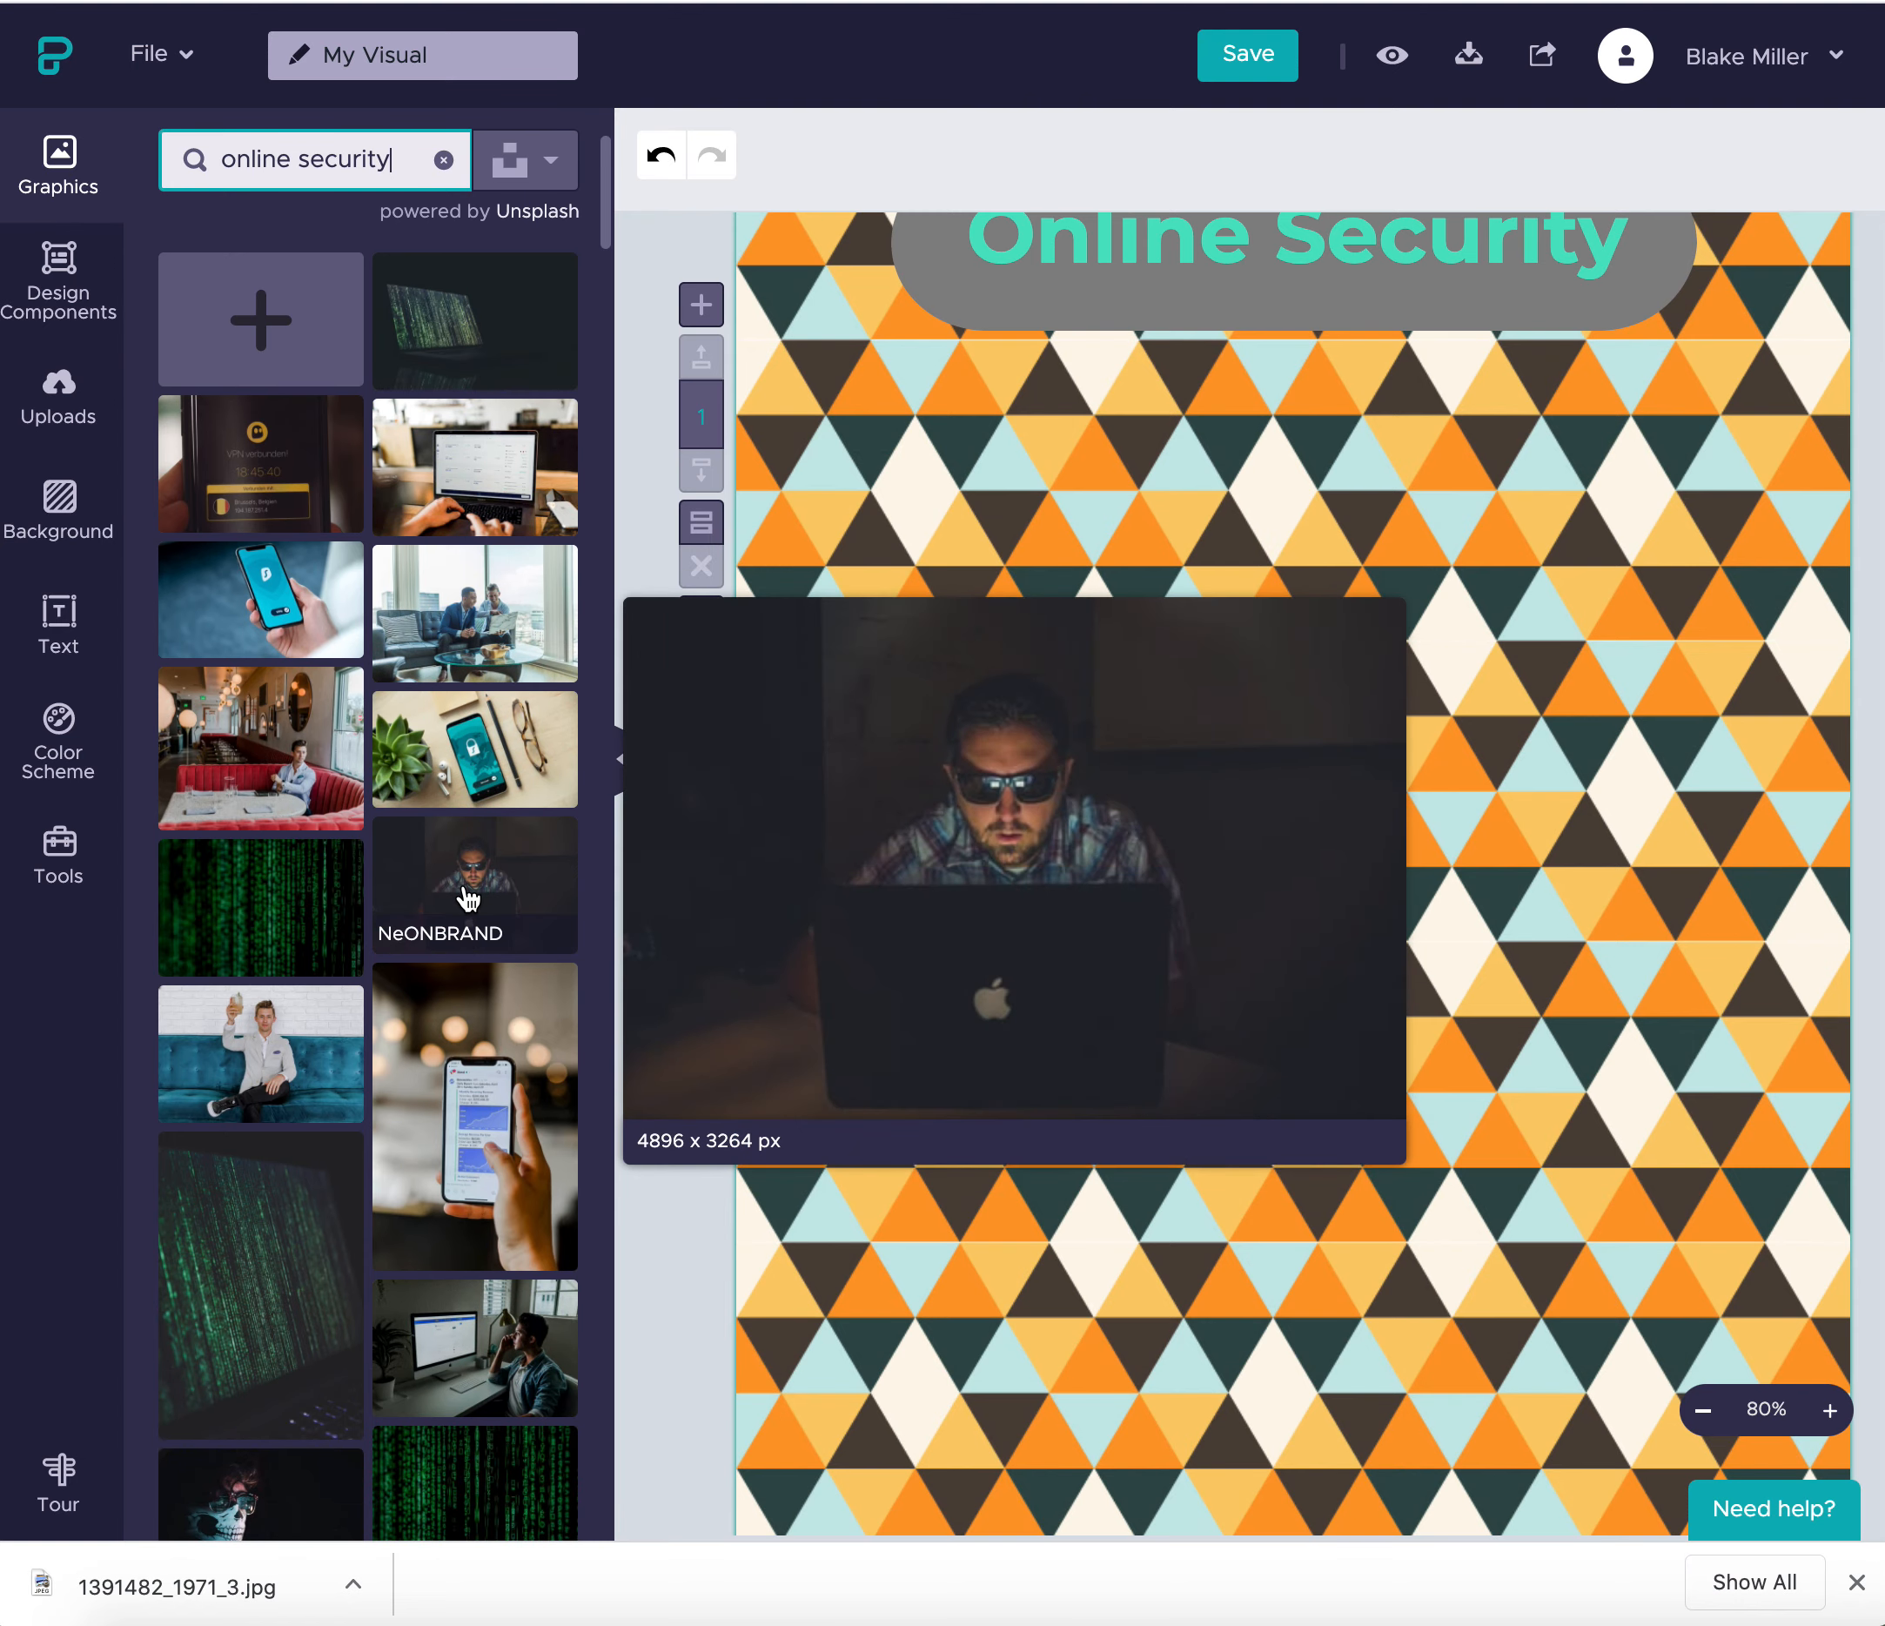
pyautogui.moveTo(237, 924)
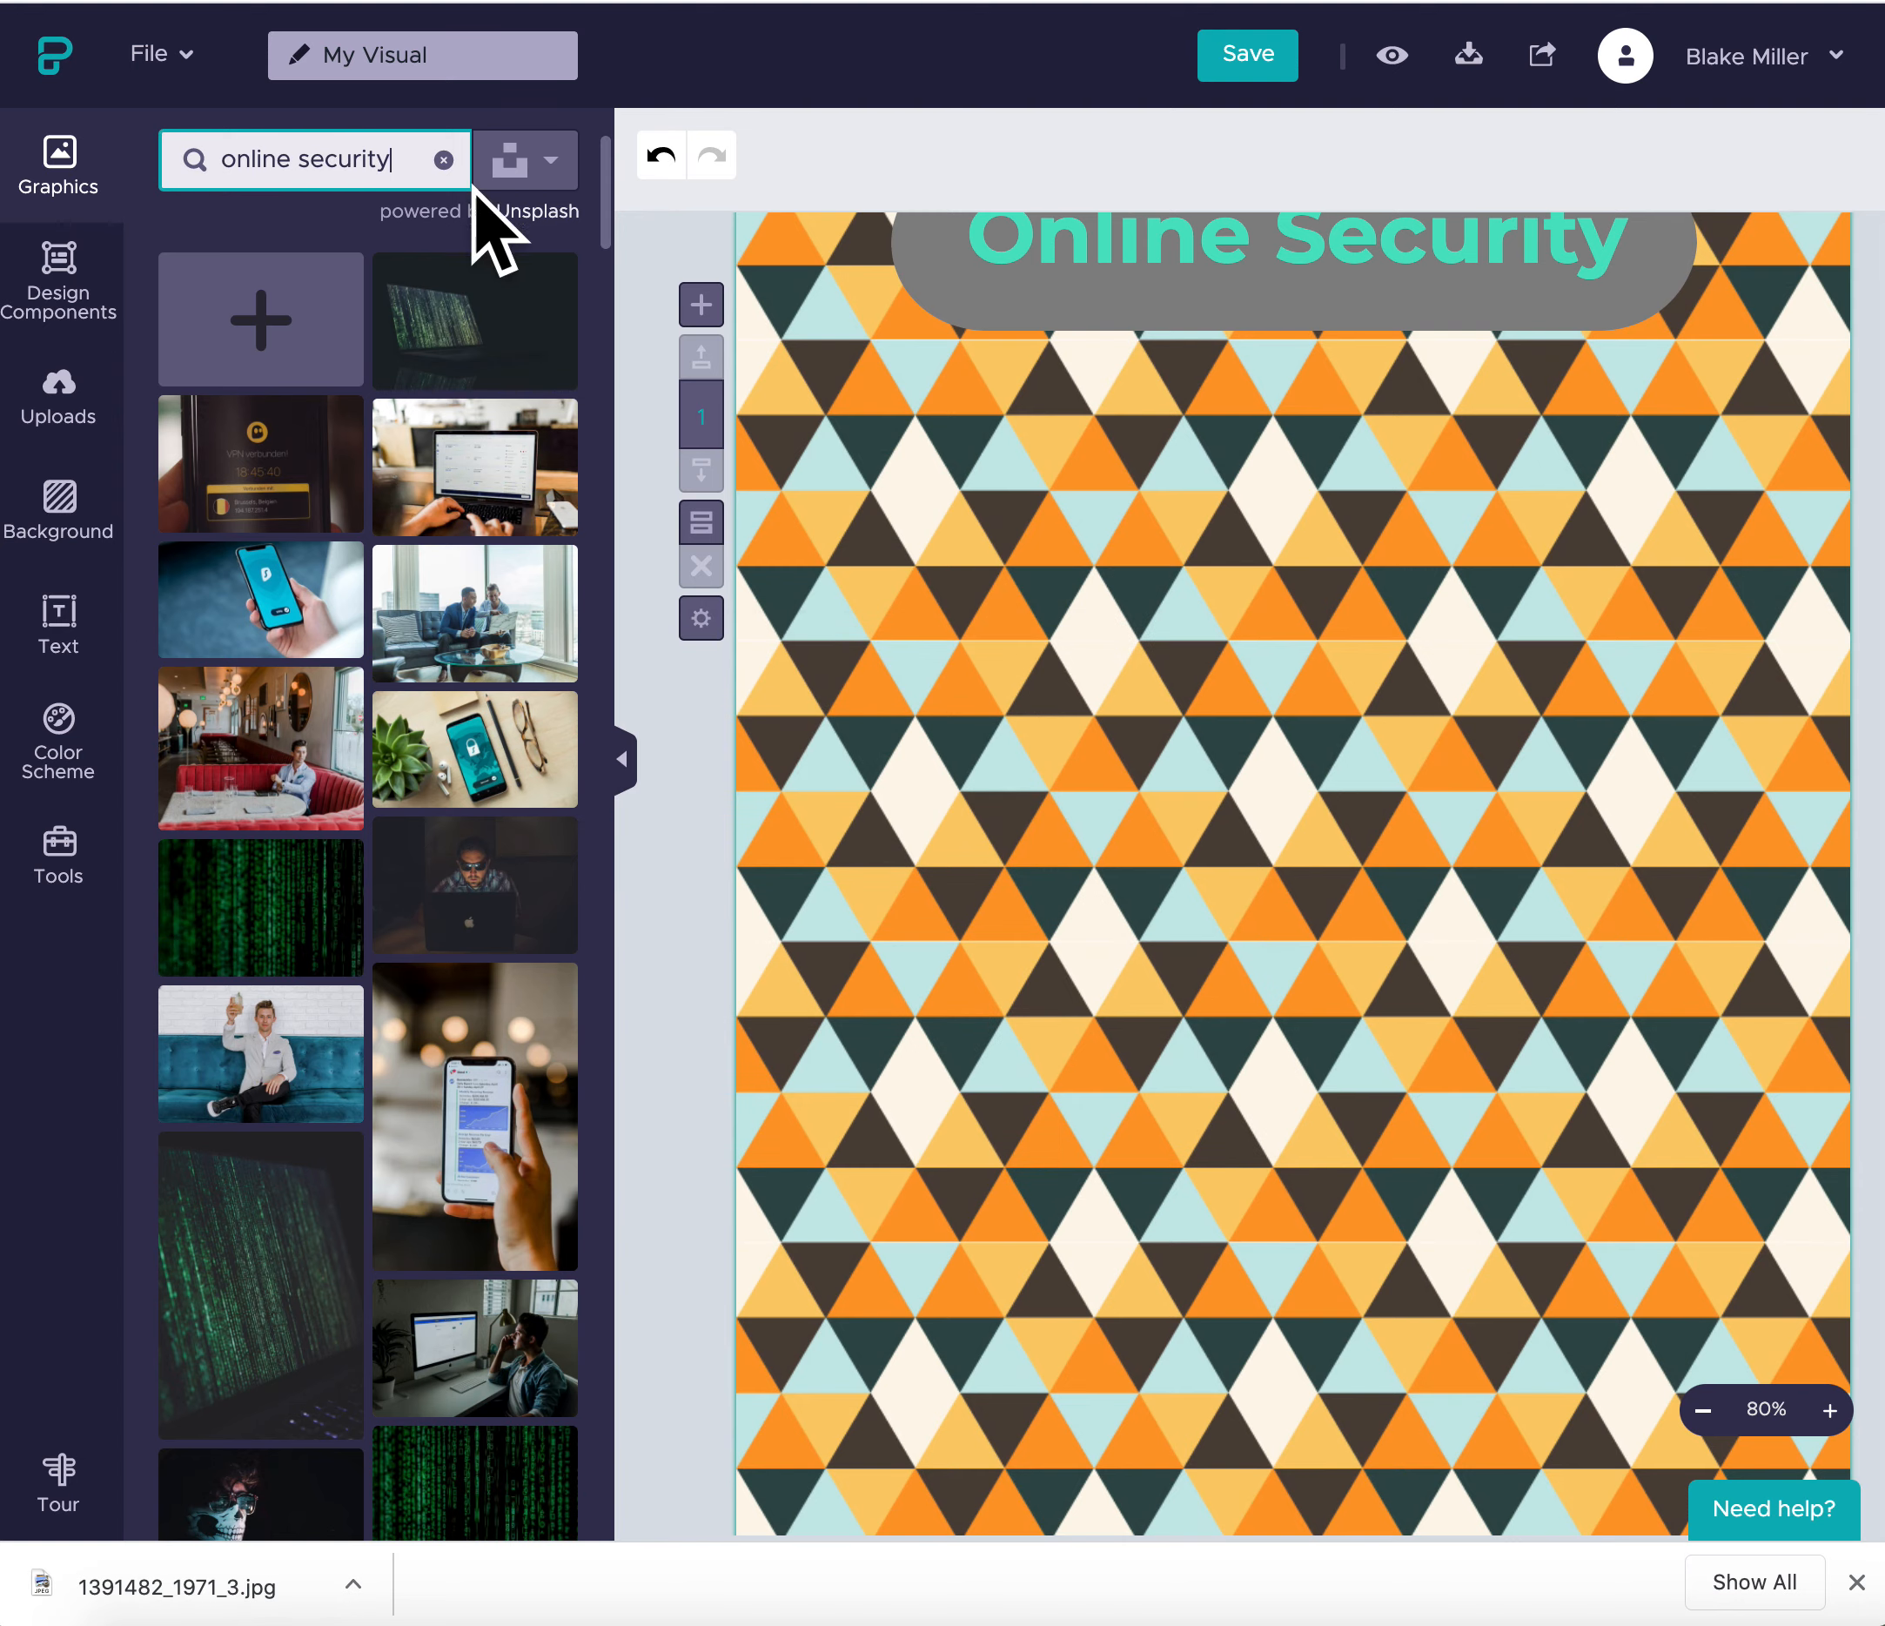
# - Clear the photo search and place the red blob-shaped photo frame on the poster just below the title
pyautogui.click(443, 160)
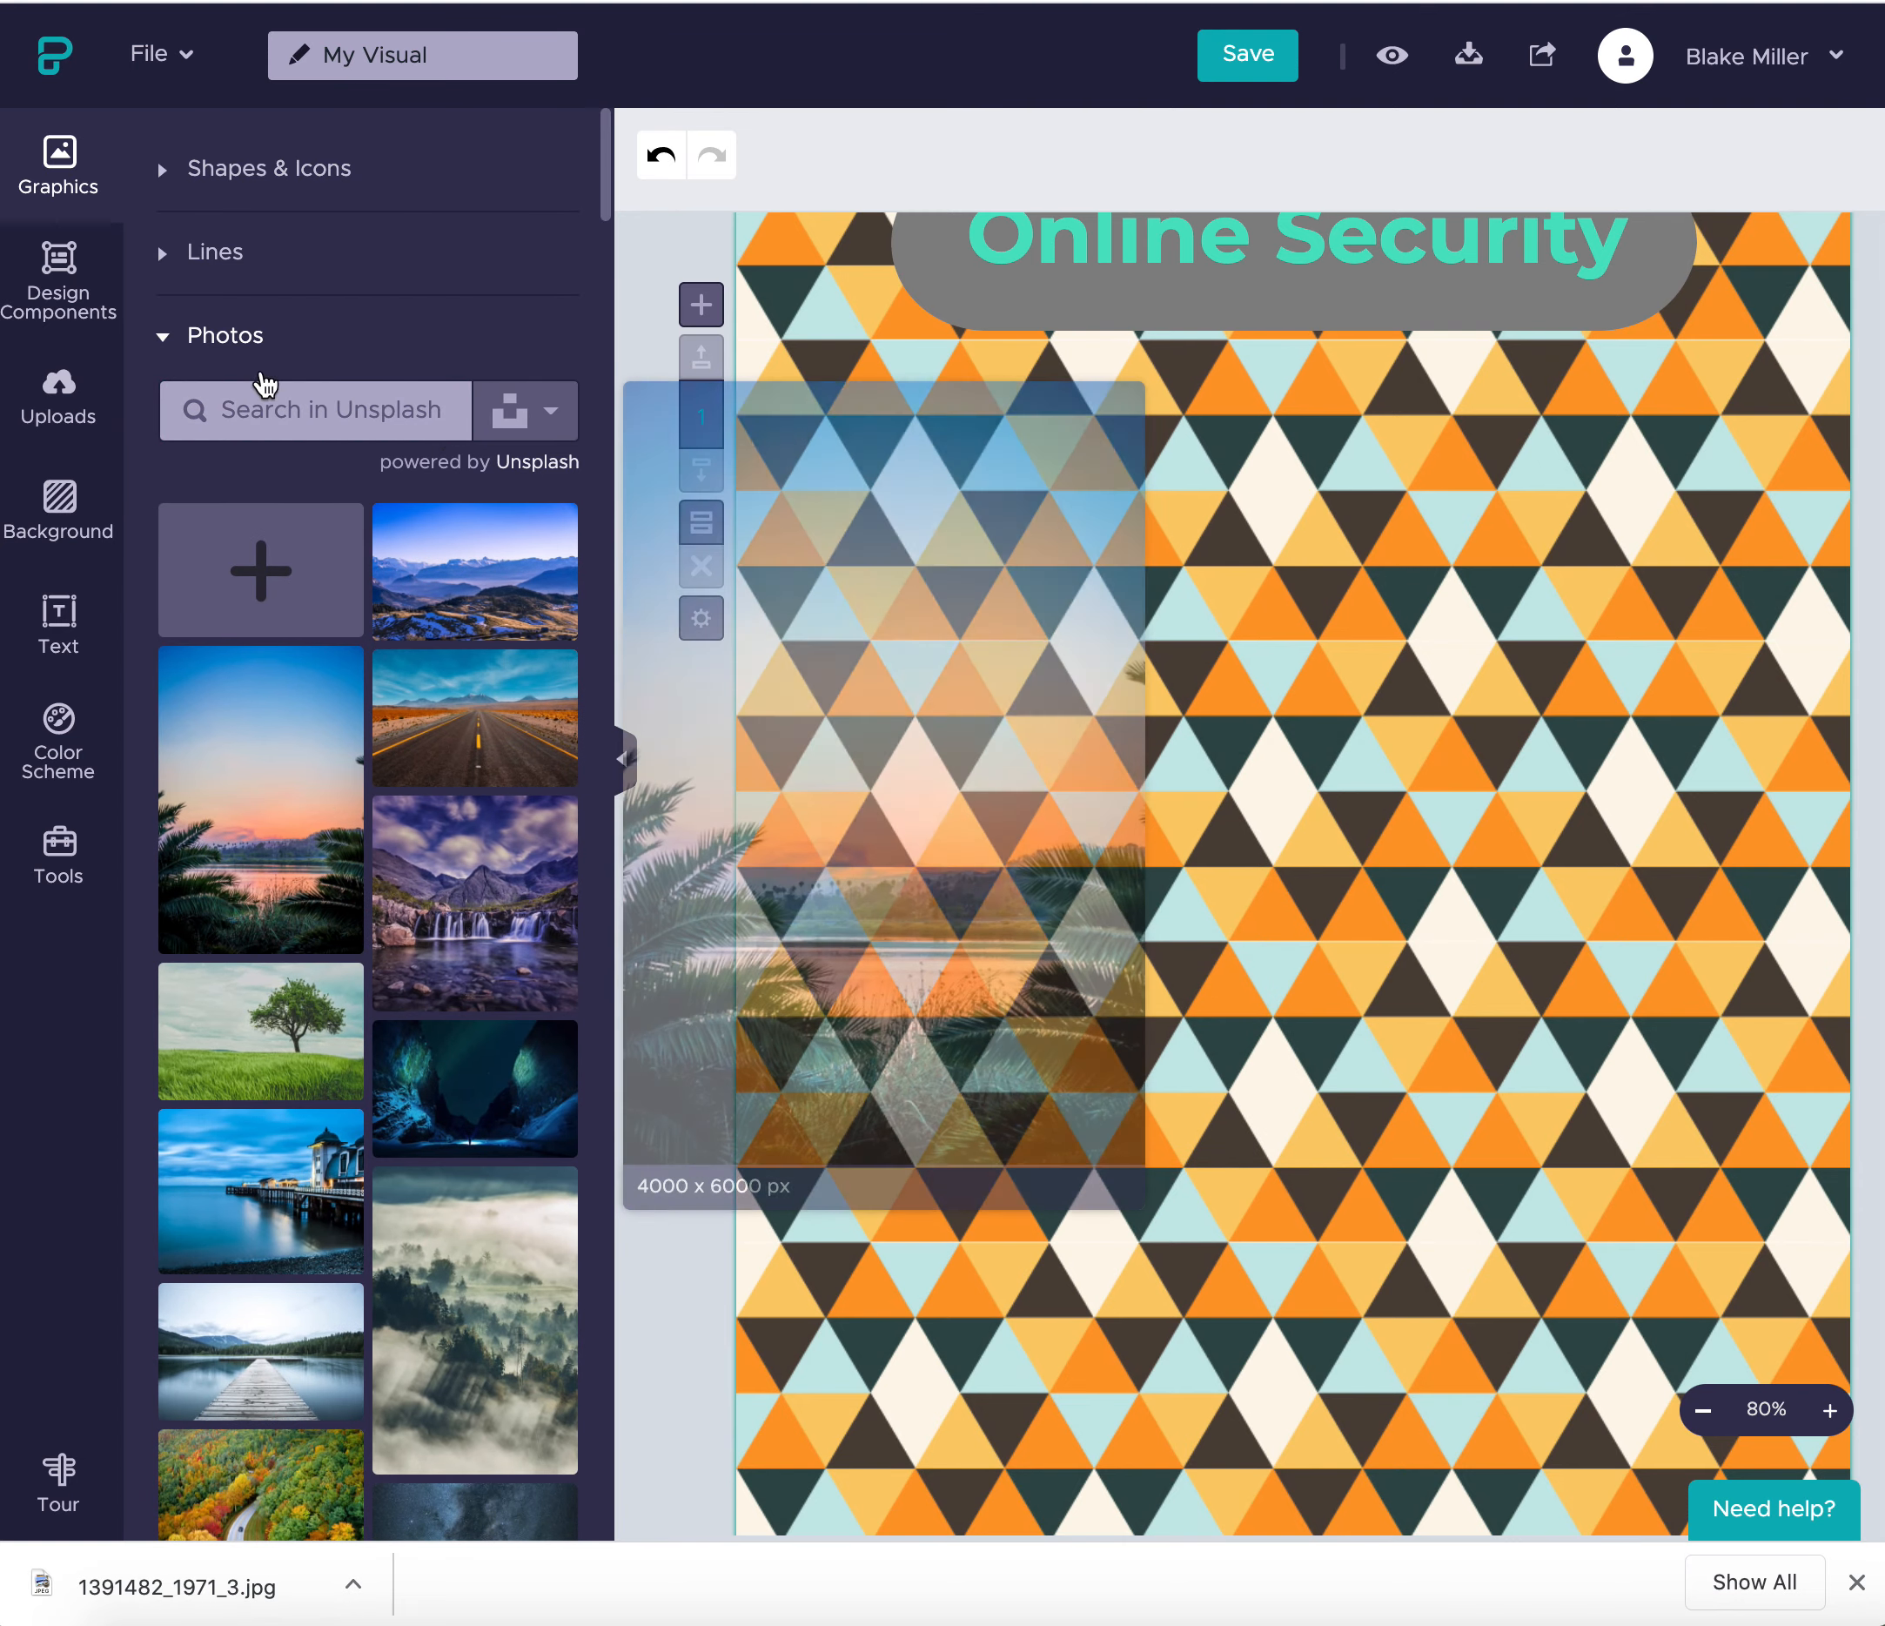
pyautogui.click(235, 341)
pyautogui.click(221, 417)
pyautogui.scroll(-3, 368, 645)
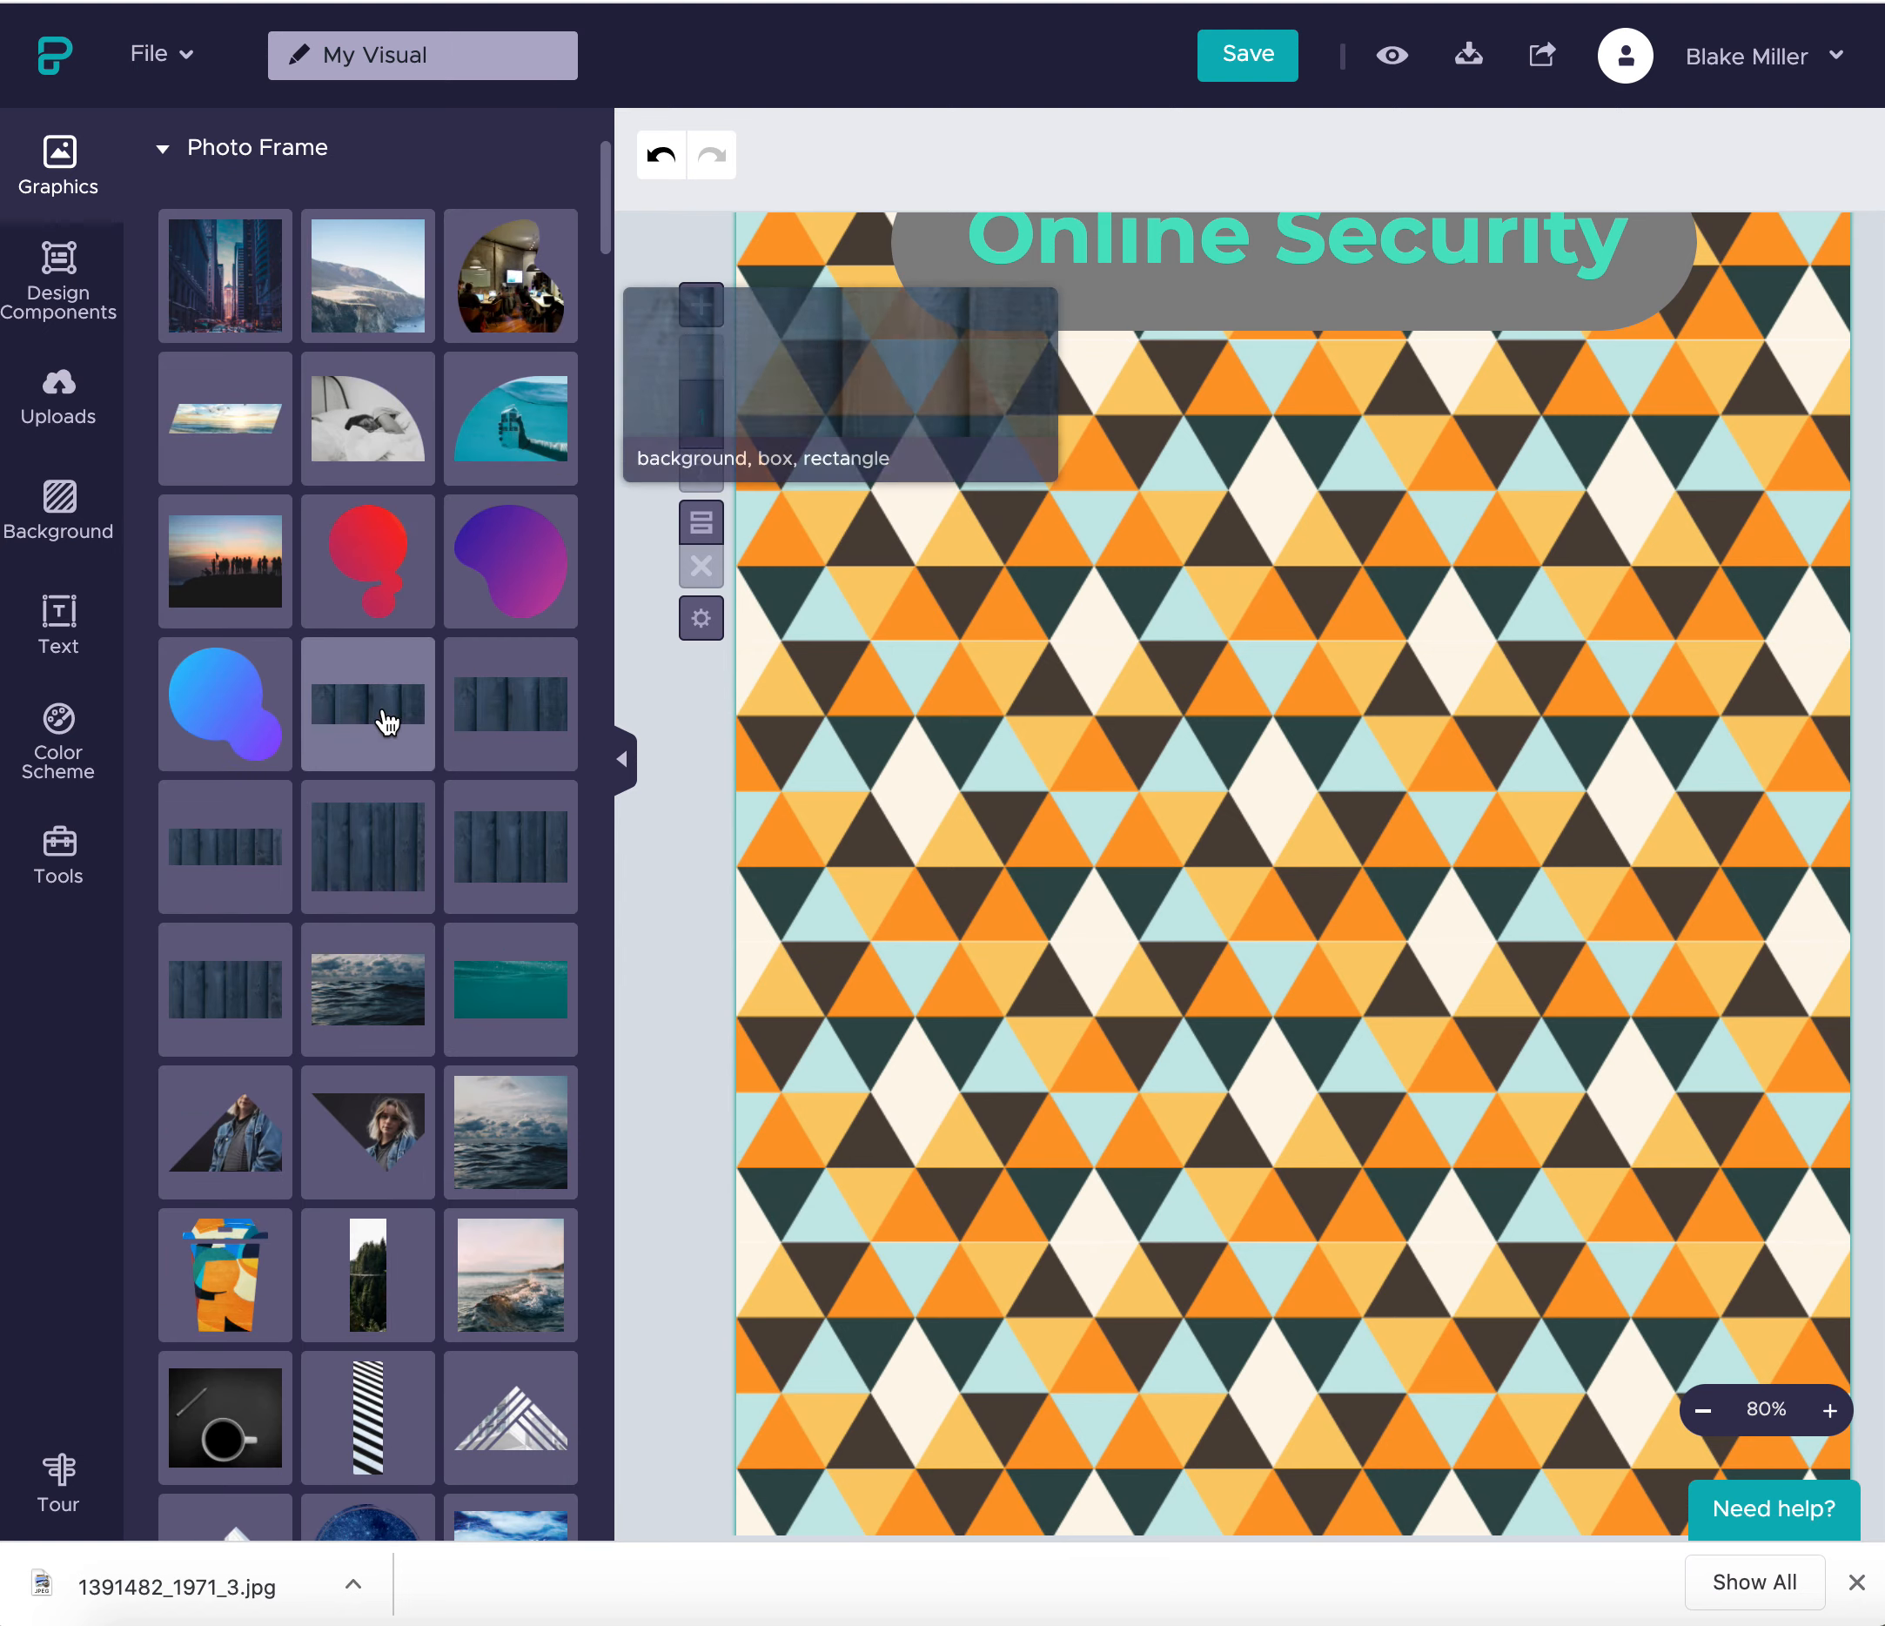
pyautogui.moveTo(366, 535); pyautogui.dragTo(1085, 661)
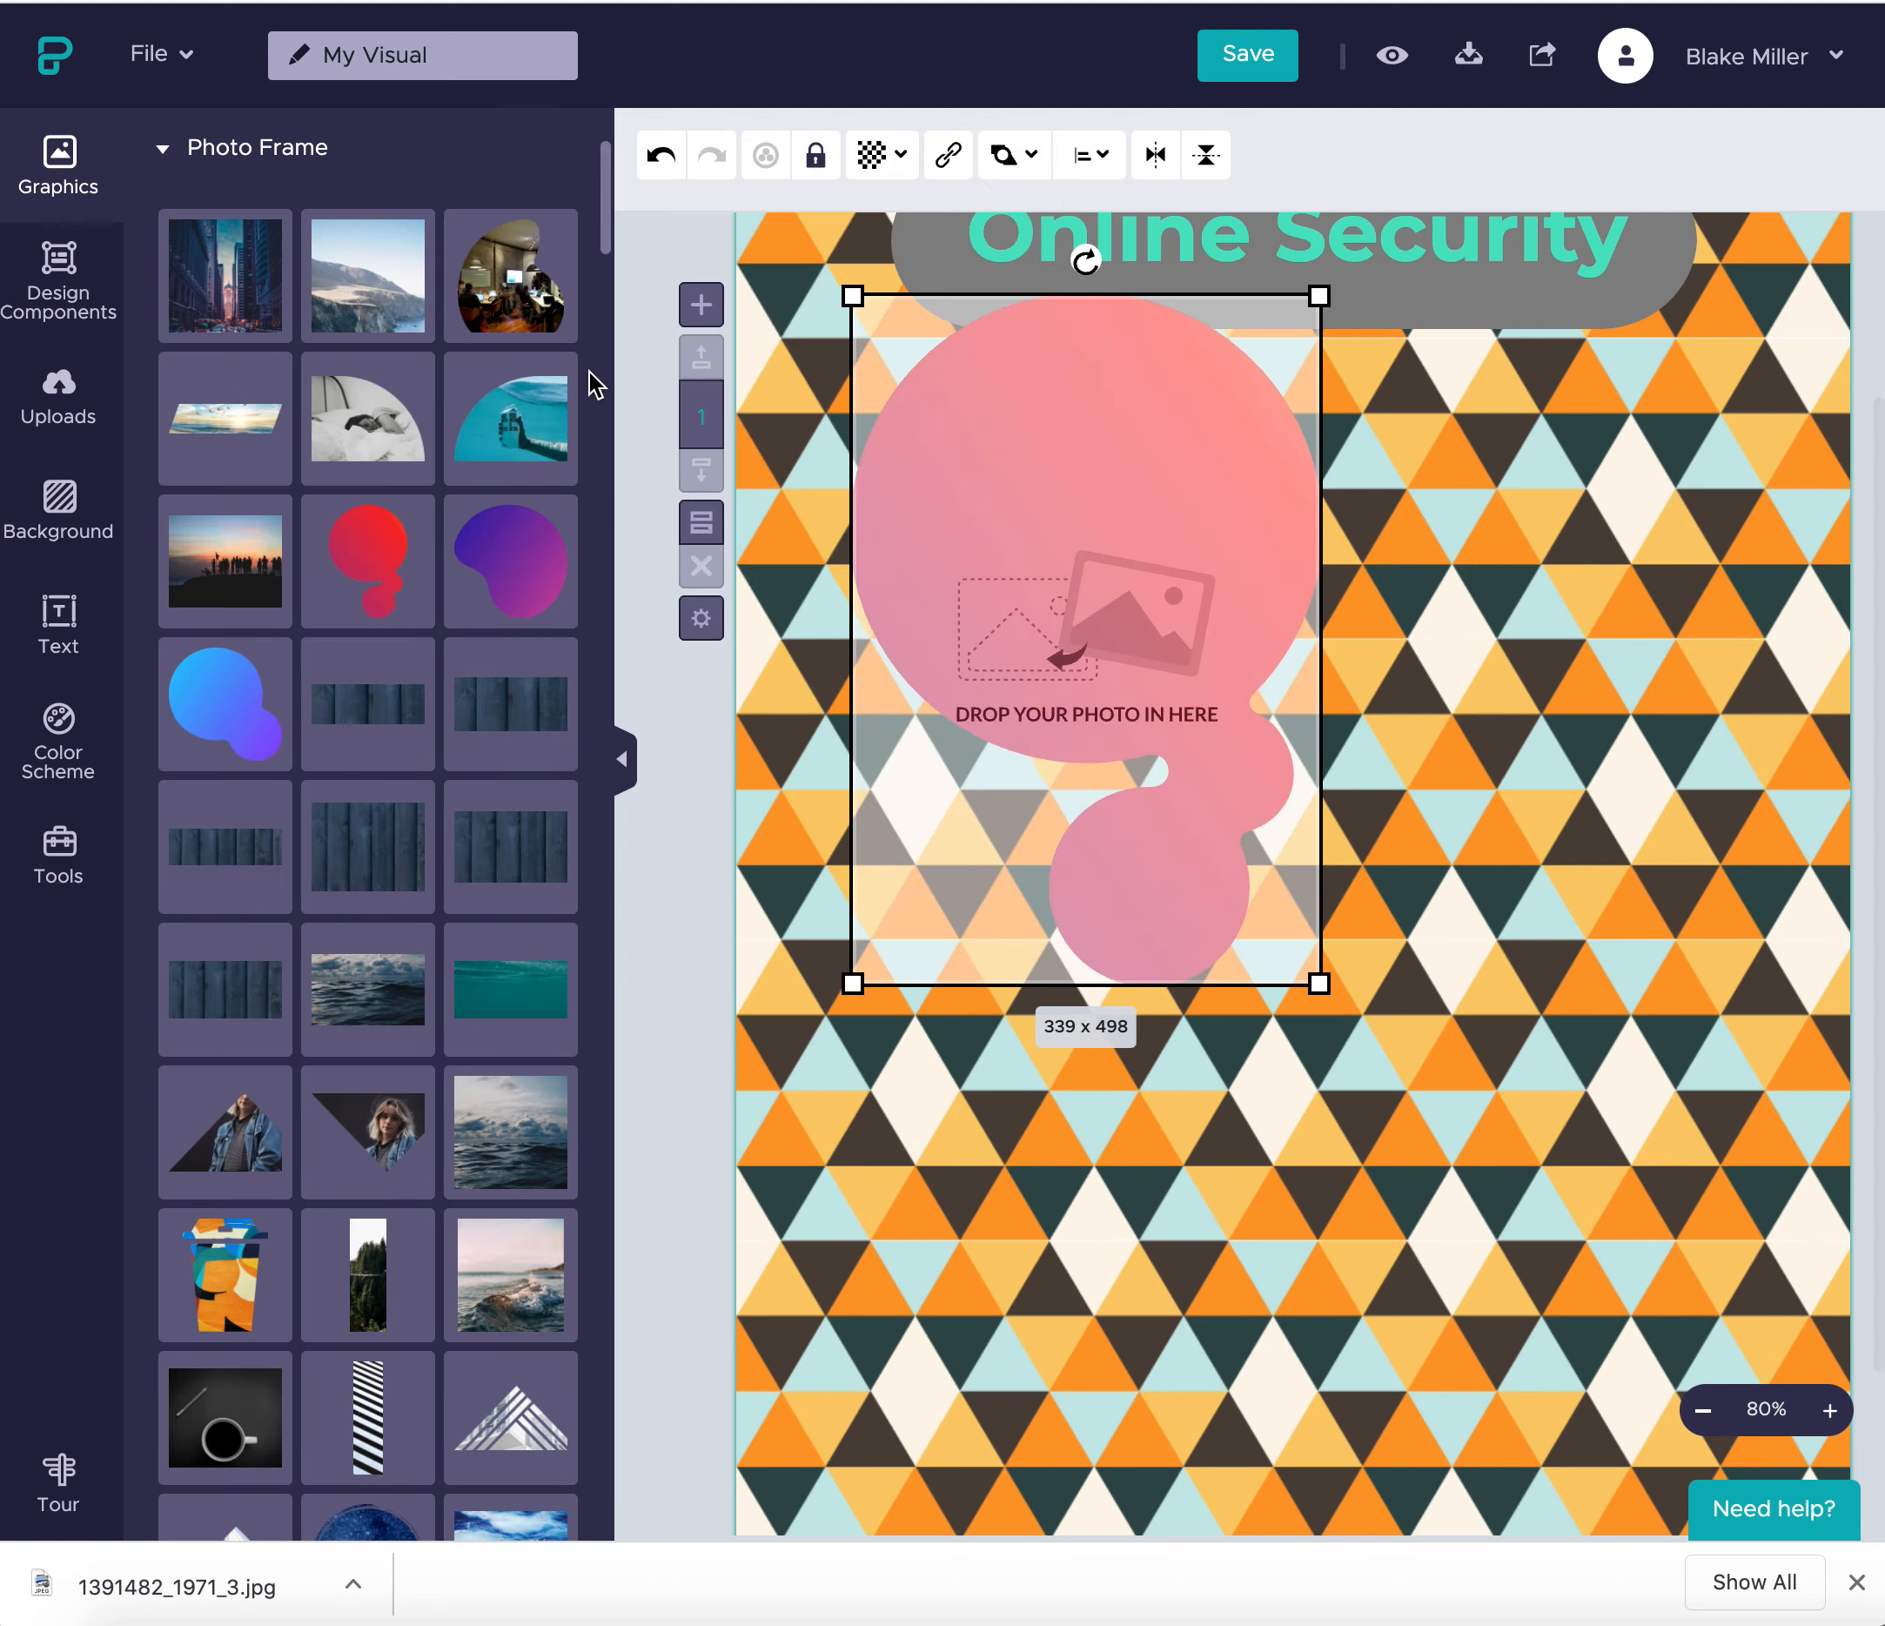
# - Try the uploaded laptop-and-padlock image in the blob-shaped frame lower on the poster, and delete the frame
pyautogui.click(58, 401)
pyautogui.moveTo(245, 520); pyautogui.dragTo(1220, 598)
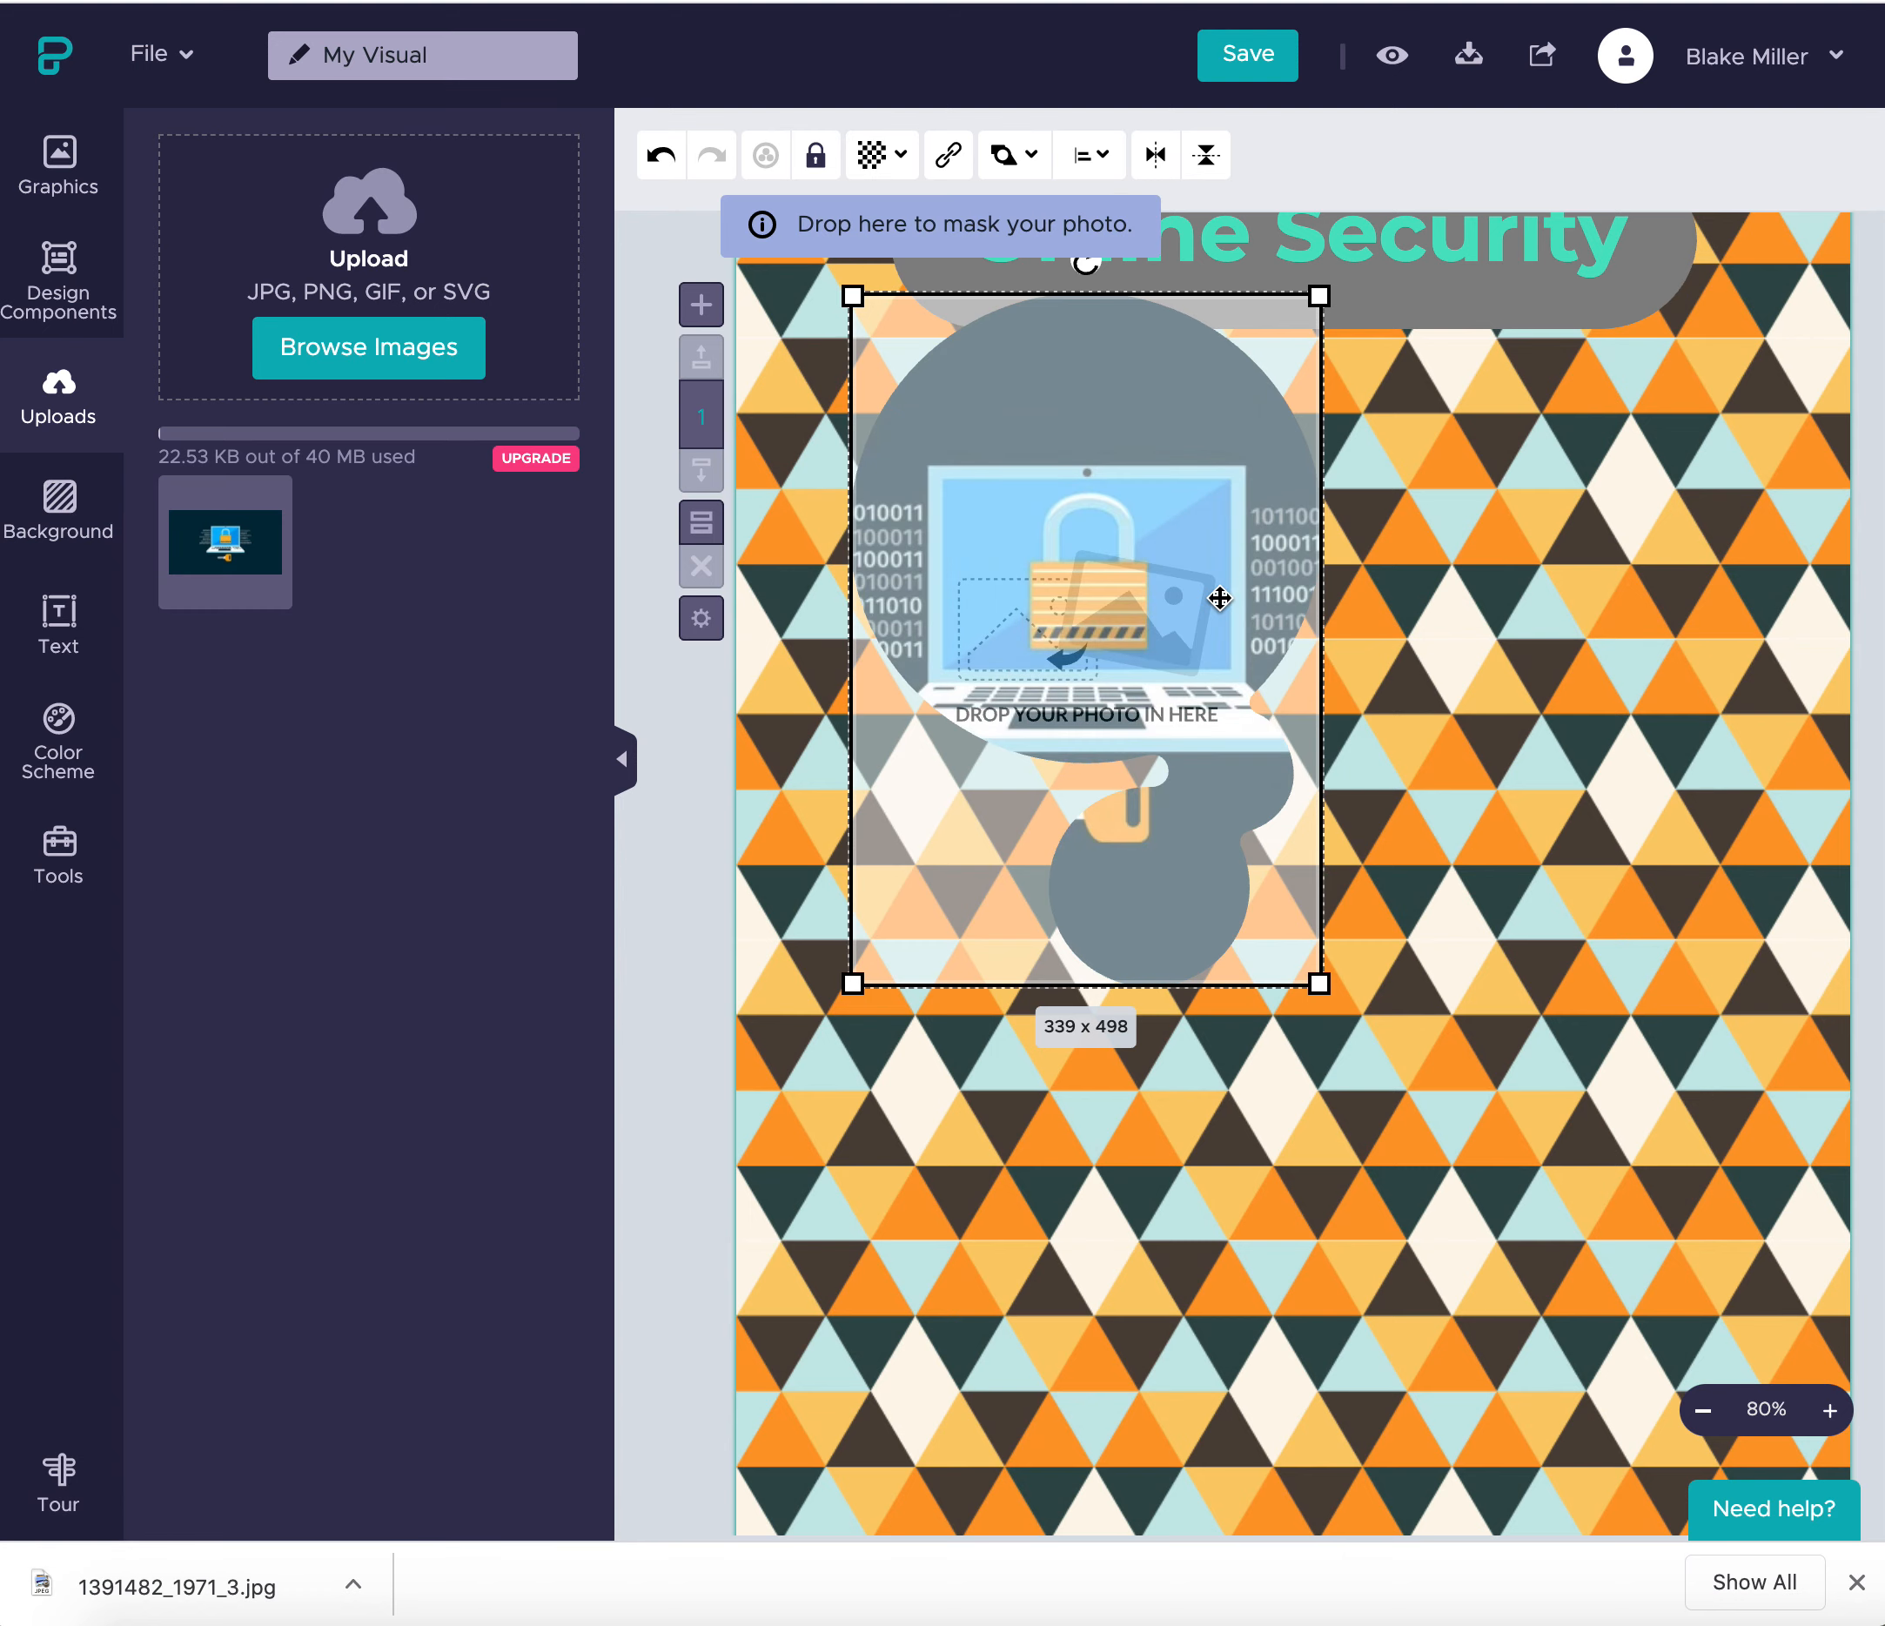
pyautogui.click(1354, 622)
pyautogui.moveTo(1111, 521); pyautogui.dragTo(1600, 850)
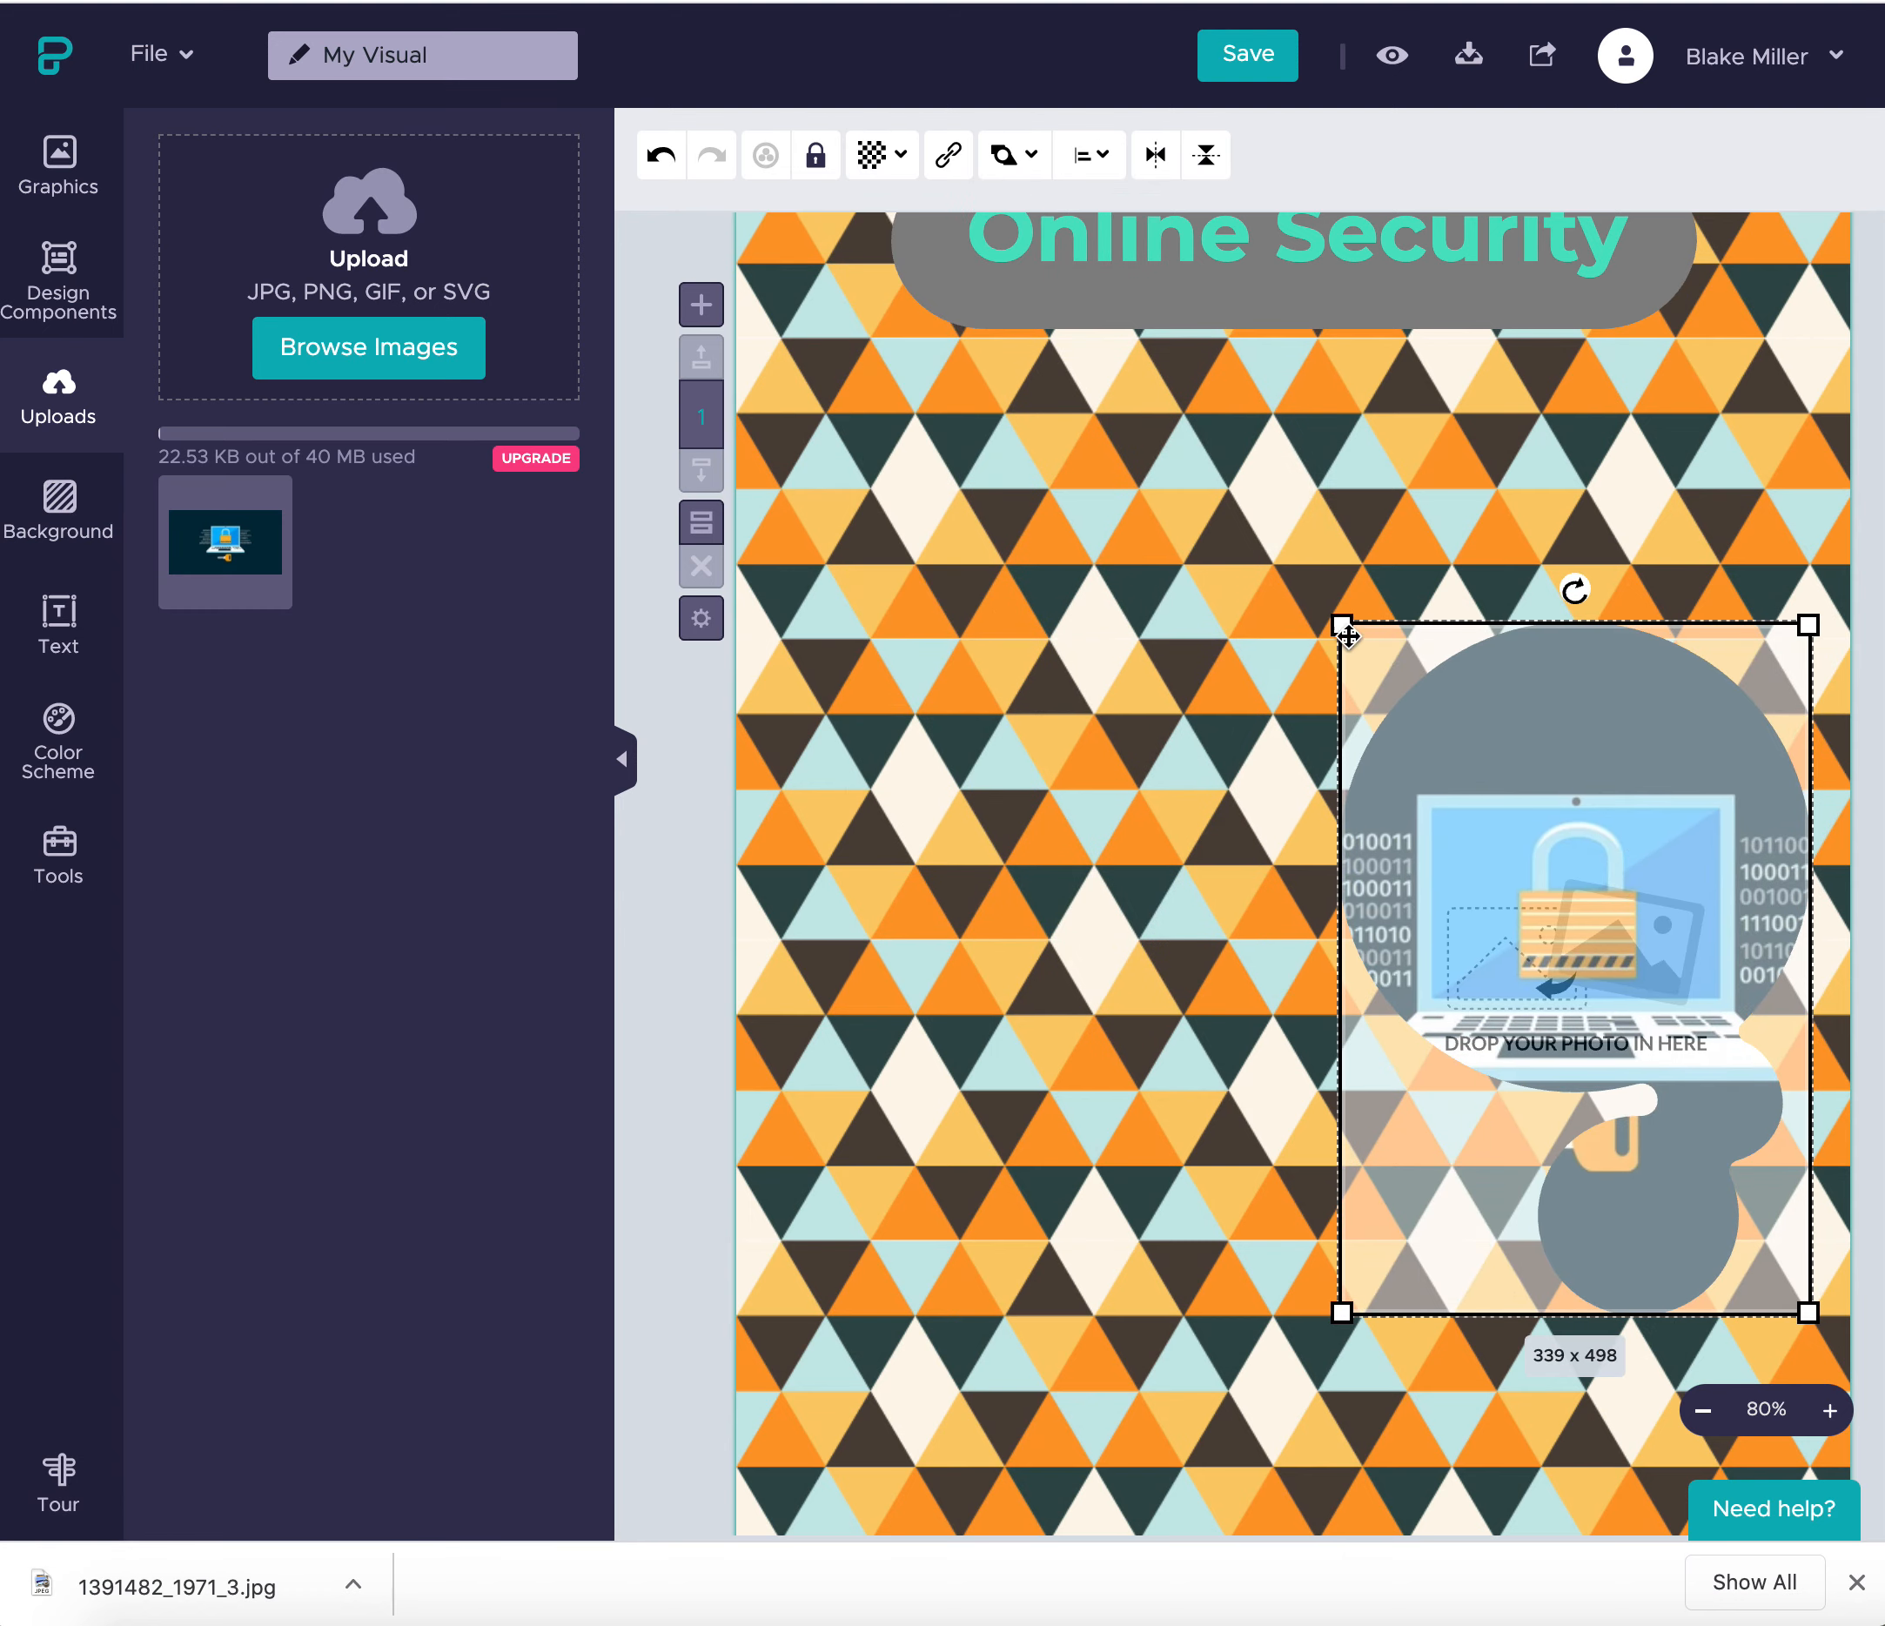
pyautogui.moveTo(1345, 625); pyautogui.dragTo(1601, 1003)
pyautogui.press('Delete')
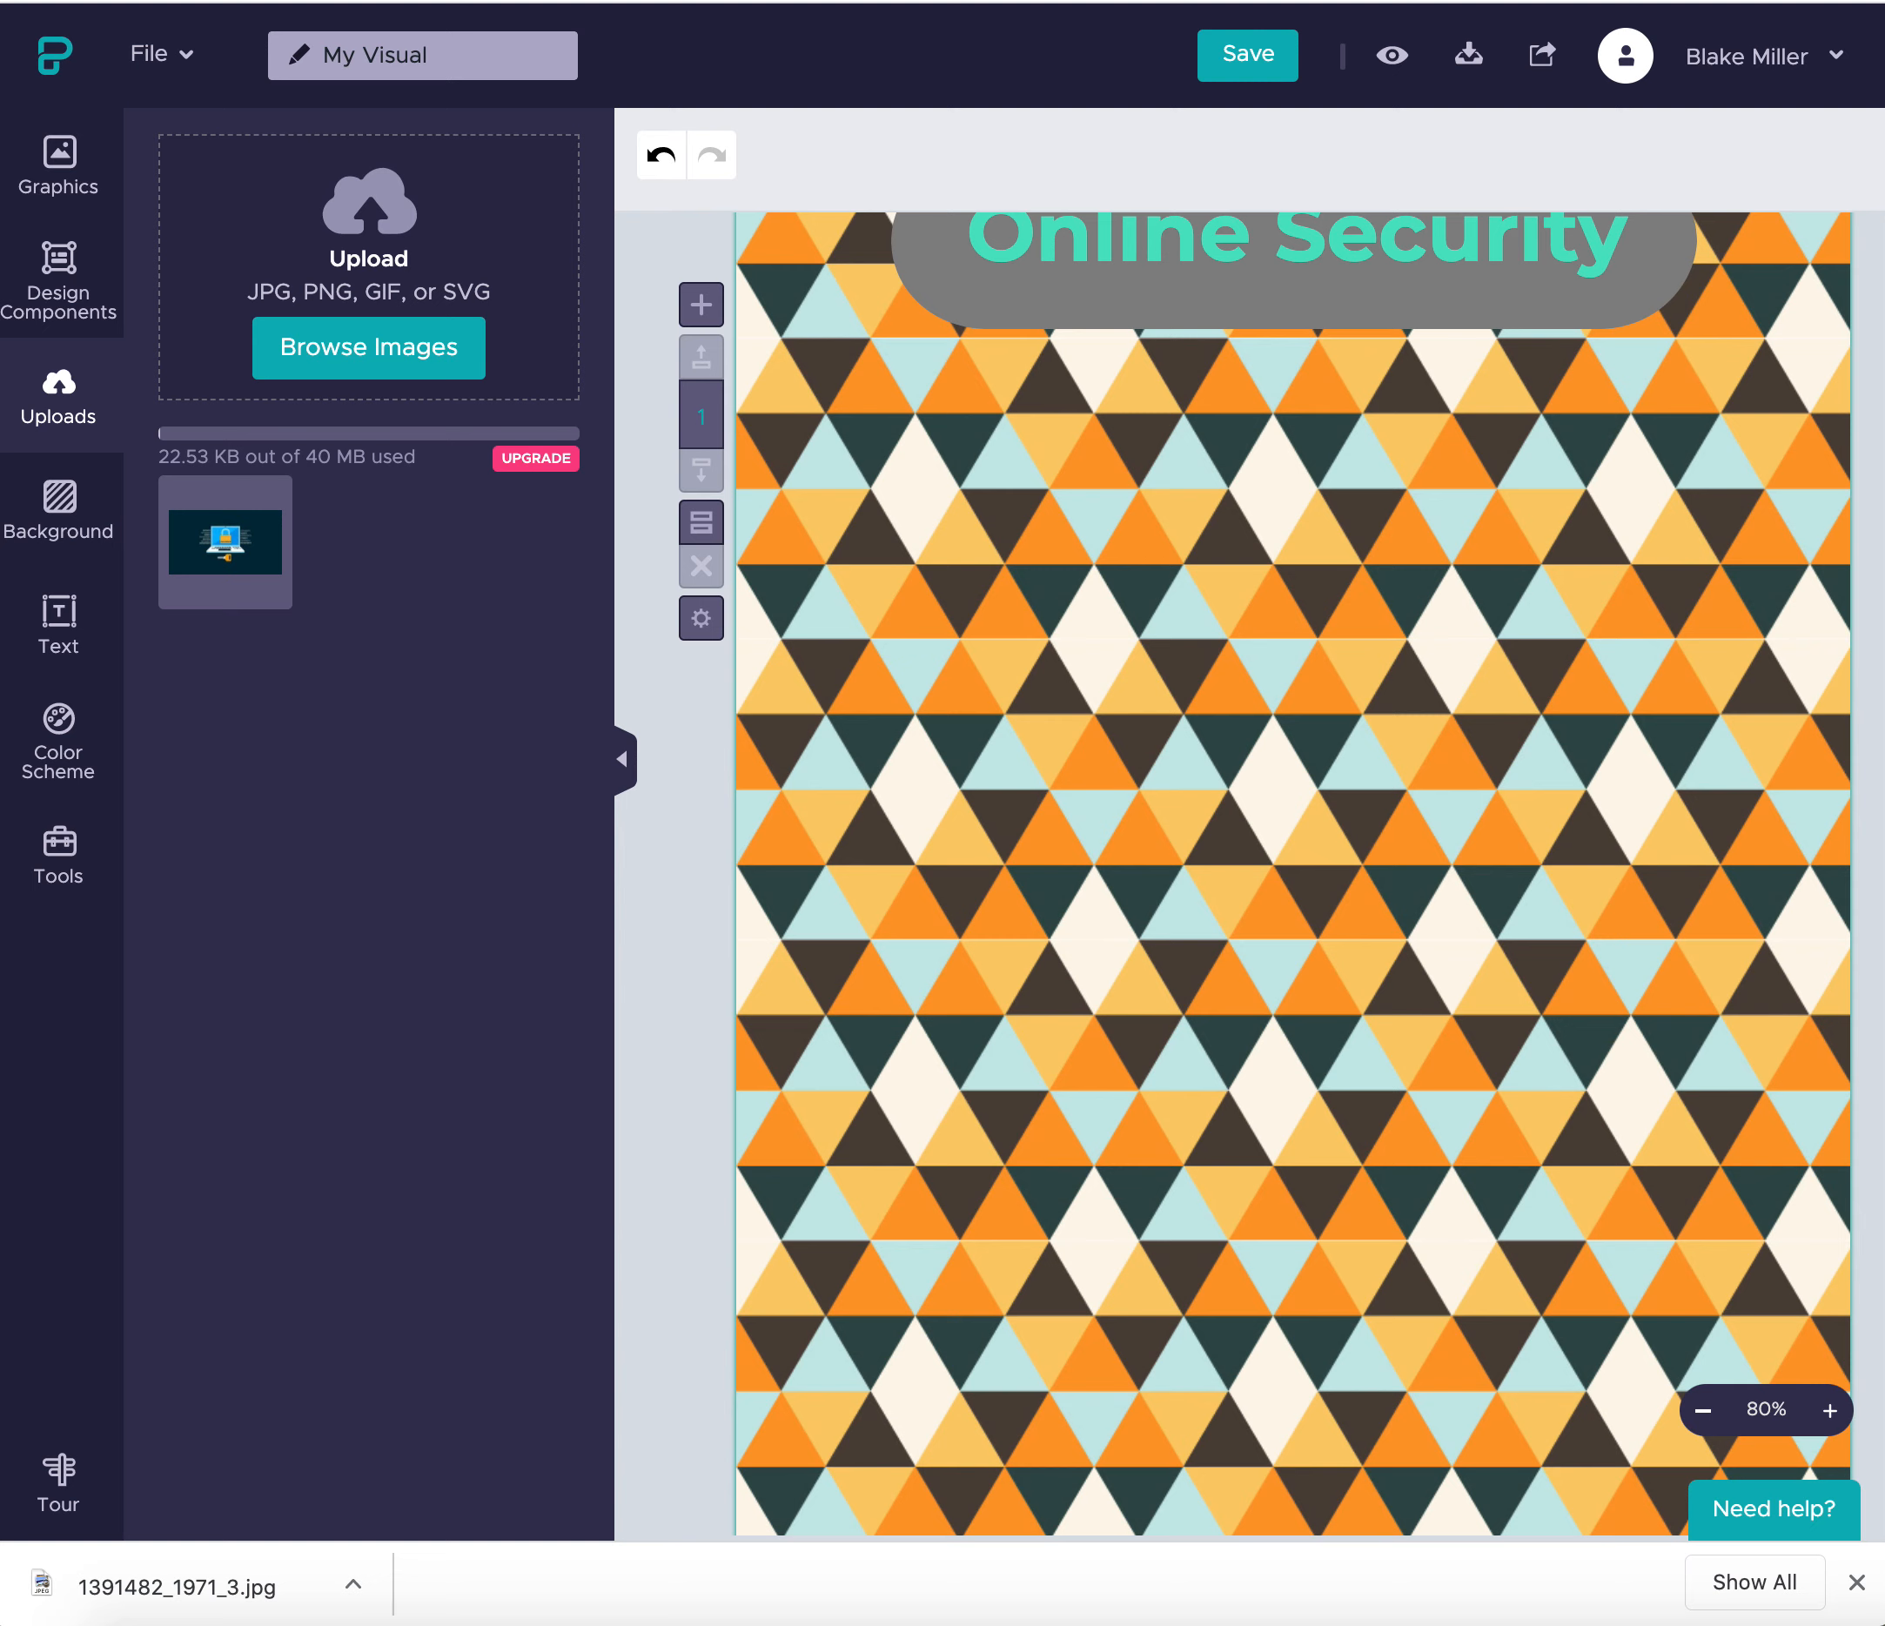
pyautogui.scroll(3, 1818, 825)
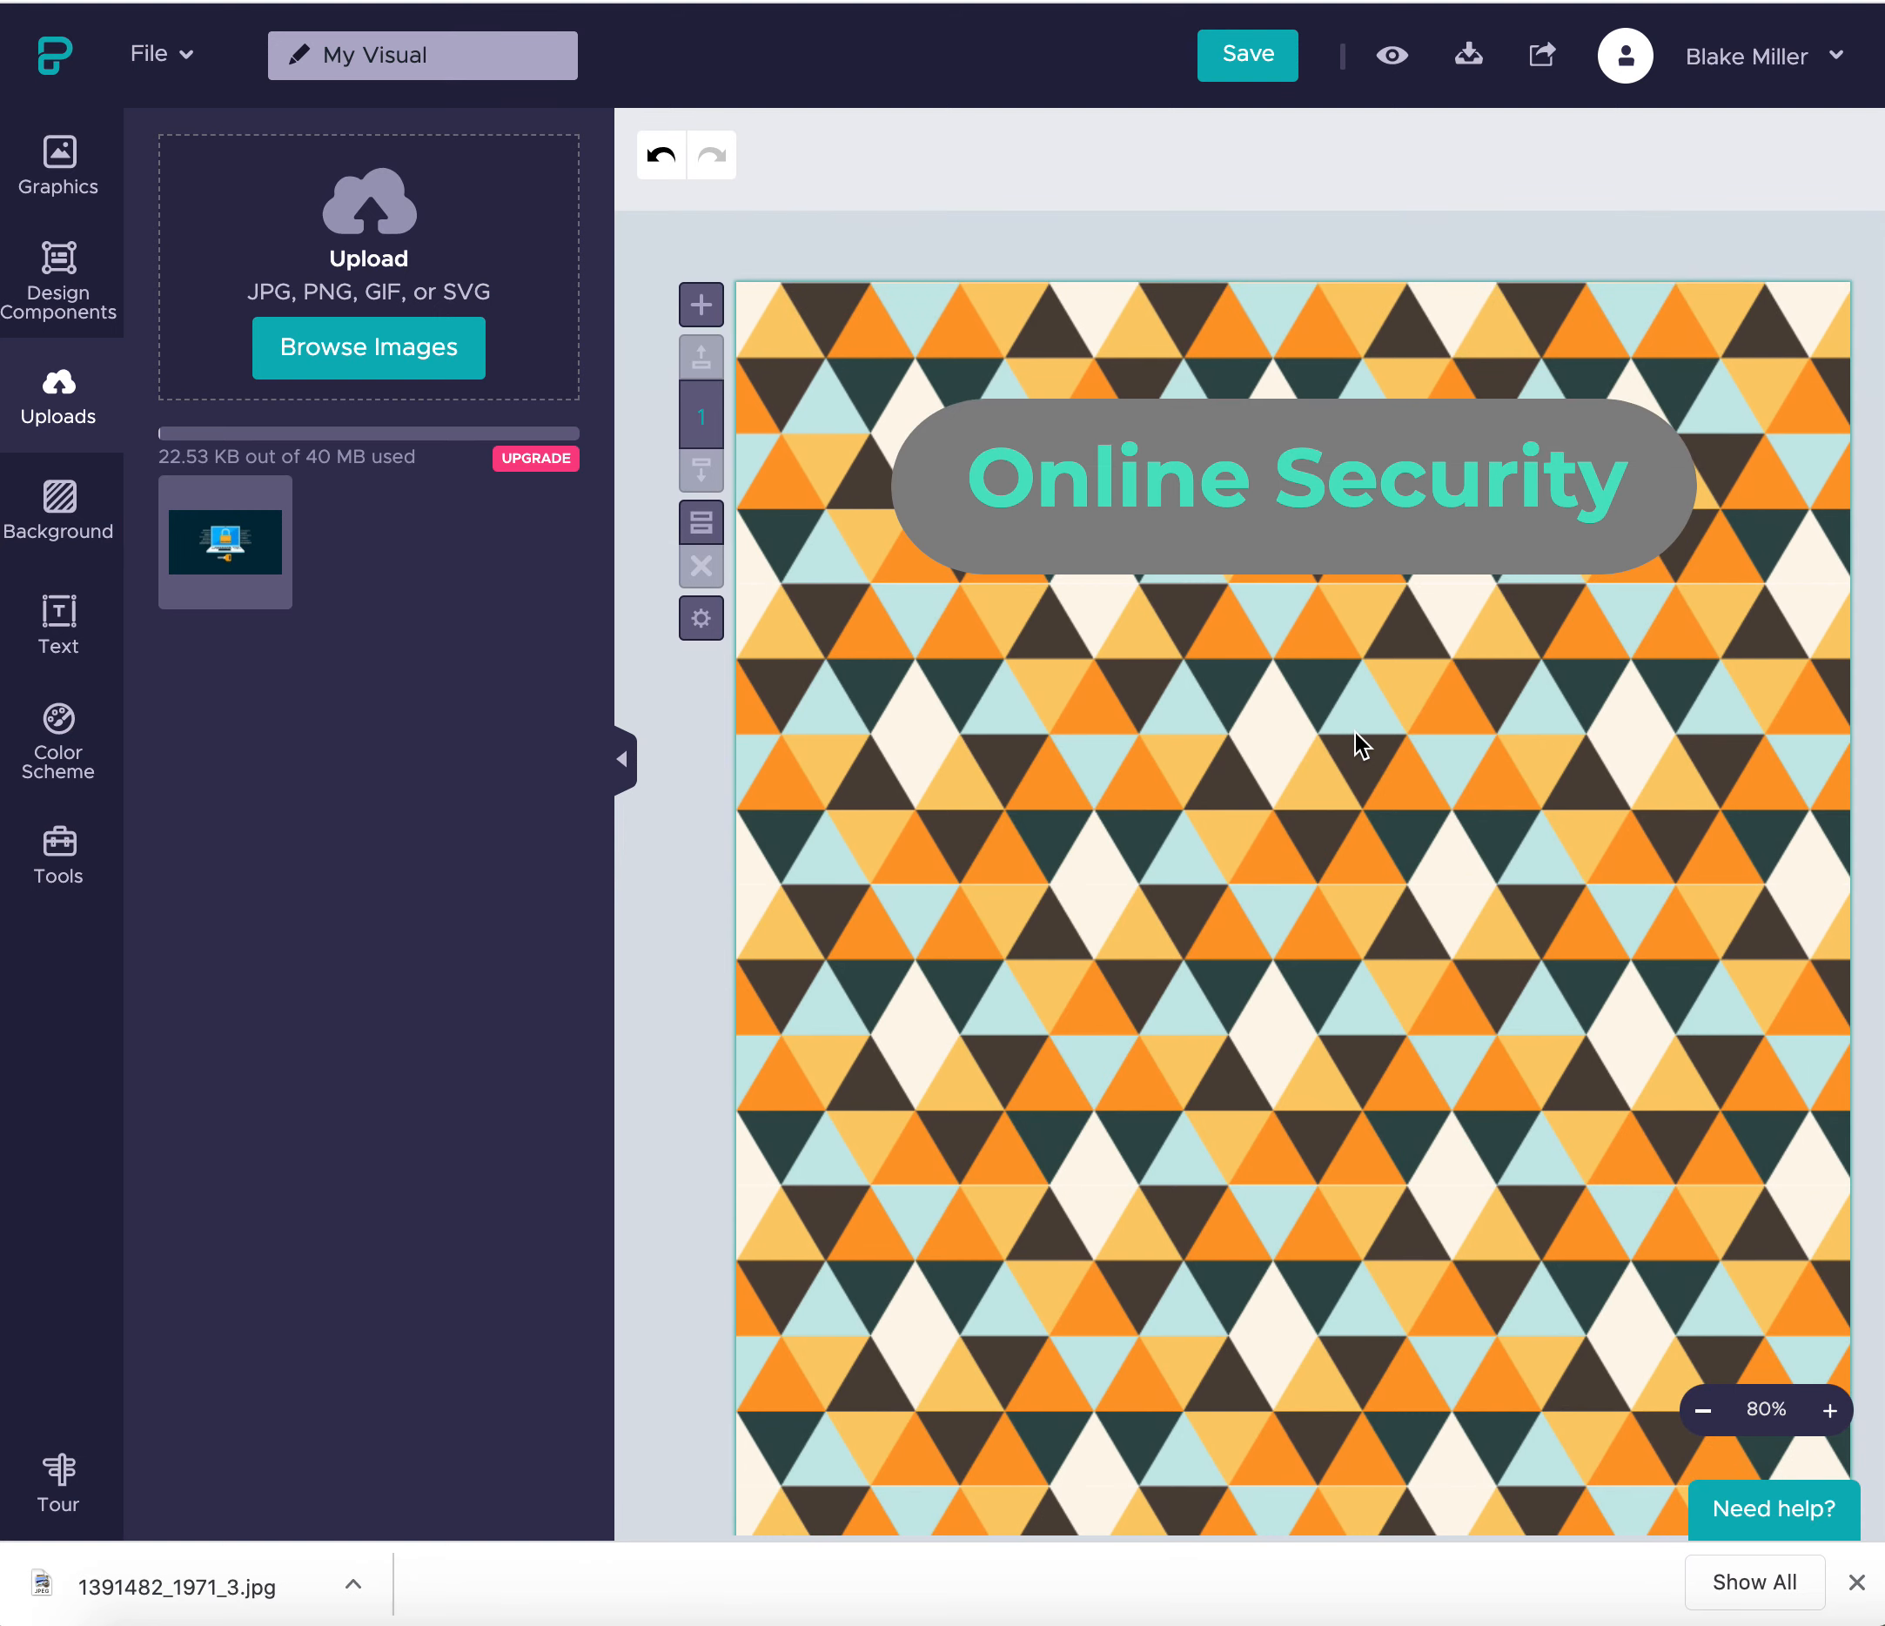
pyautogui.scroll(-3, 1355, 733)
pyautogui.scroll(3, 1356, 733)
pyautogui.scroll(-3, 1355, 731)
pyautogui.scroll(3, 1355, 731)
pyautogui.scroll(-3, 1355, 732)
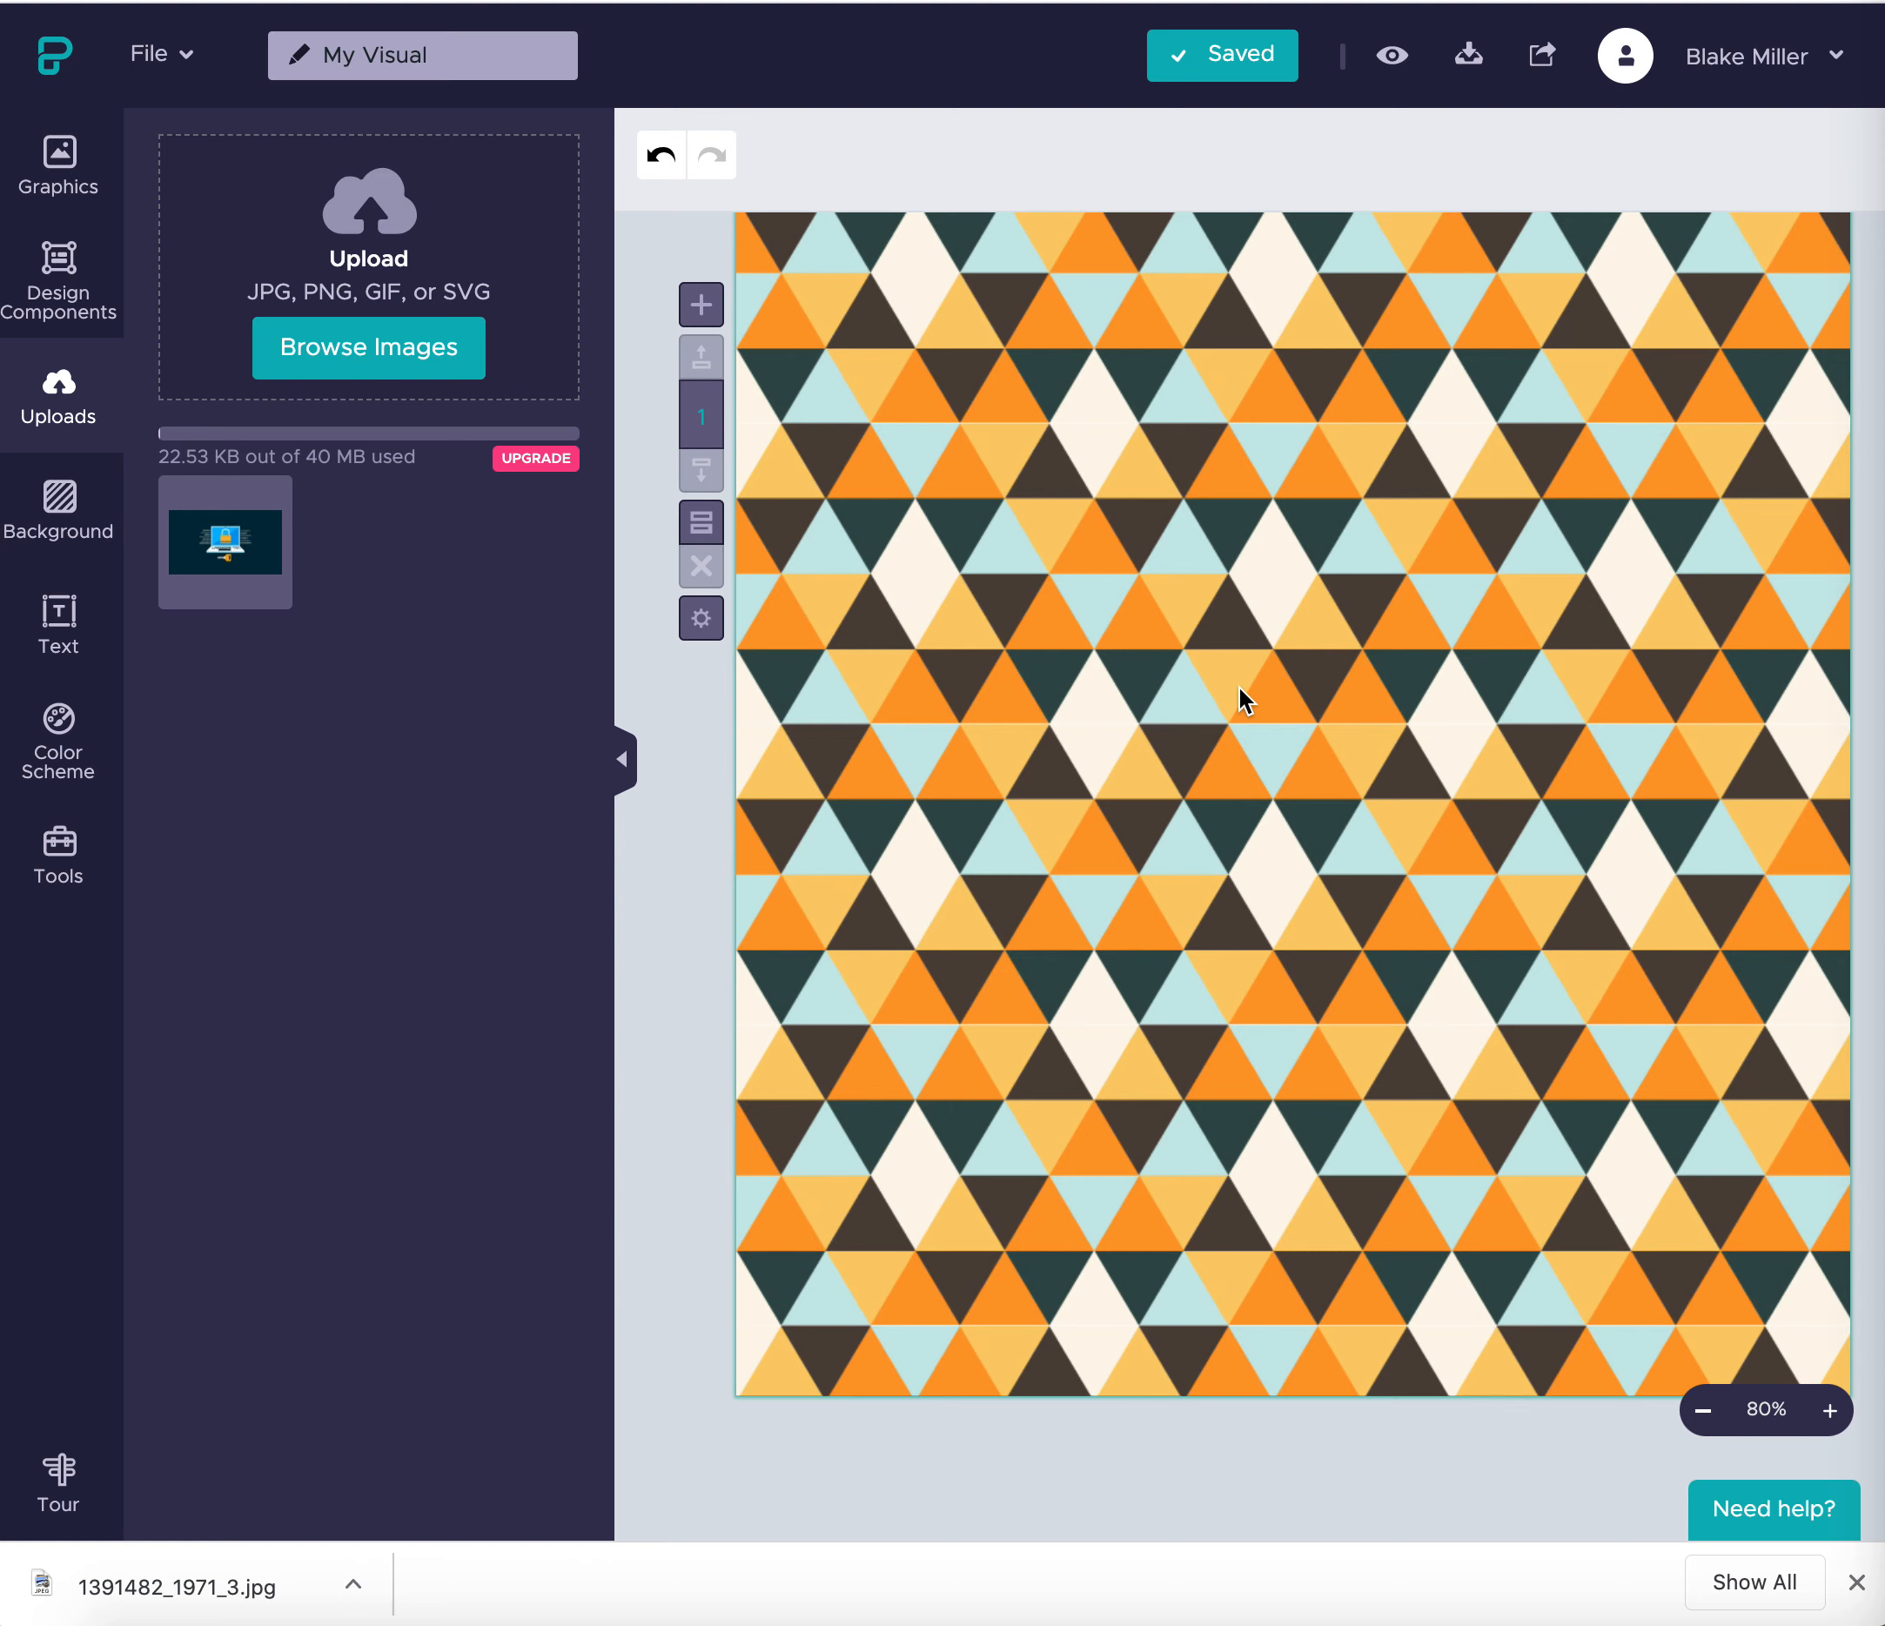
# - Dismiss the browser's bar of downloaded files
pyautogui.click(1854, 1582)
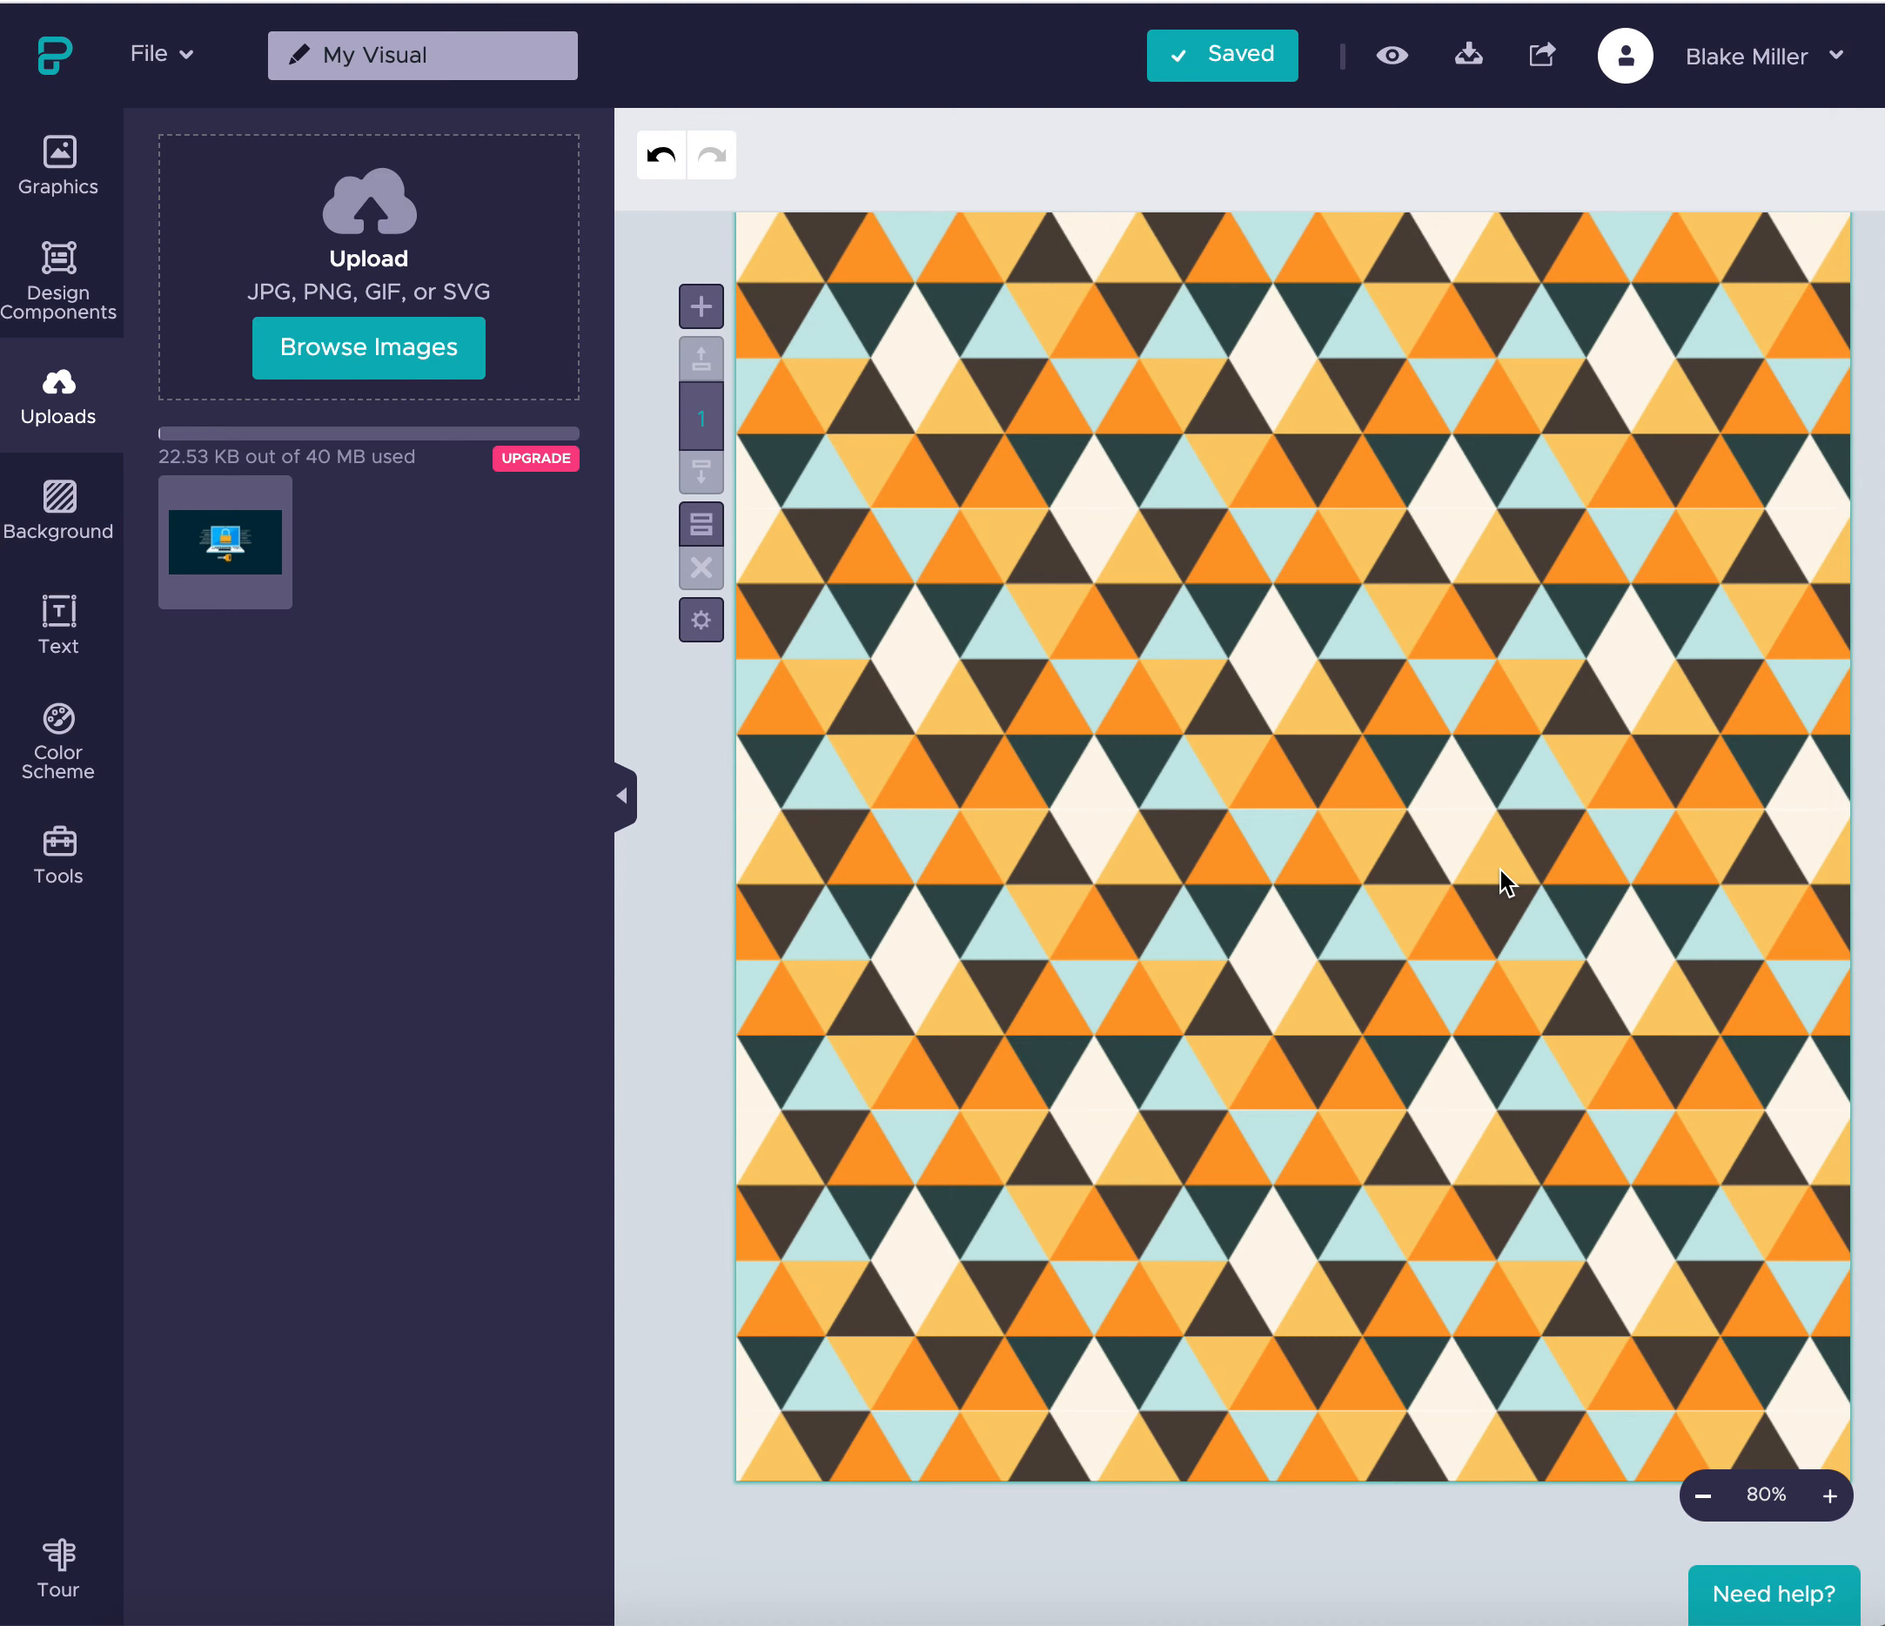